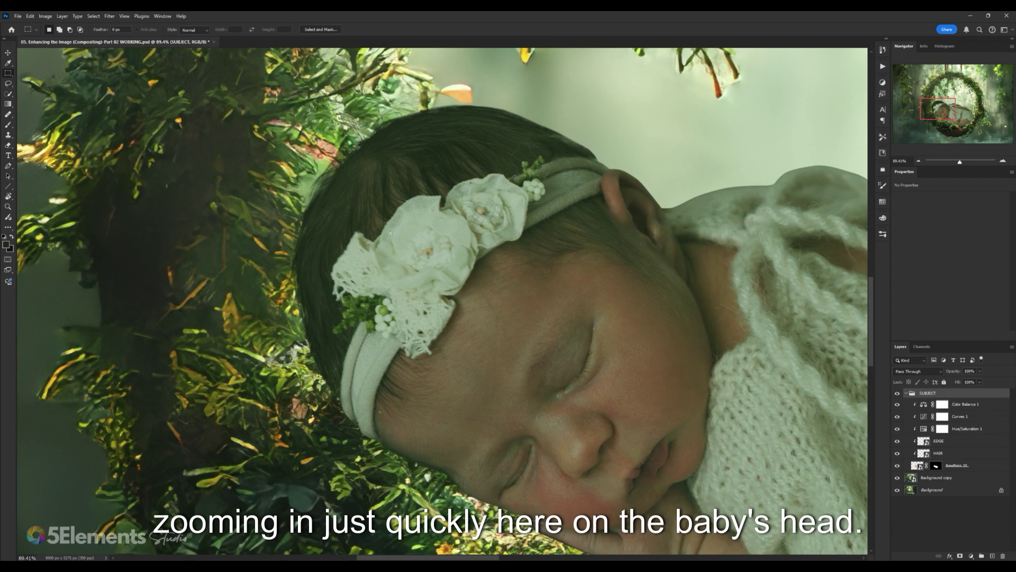
Step: In the baby's Color Balance adjustment, set the Shadows to Cyan–Red +2, Magenta–Green -6 and Yellow–Blue -2
{"action": "key", "text": "v"}
{"action": "left_click", "coordinate": [390, 233]}
{"action": "left_click", "coordinate": [924, 405]}
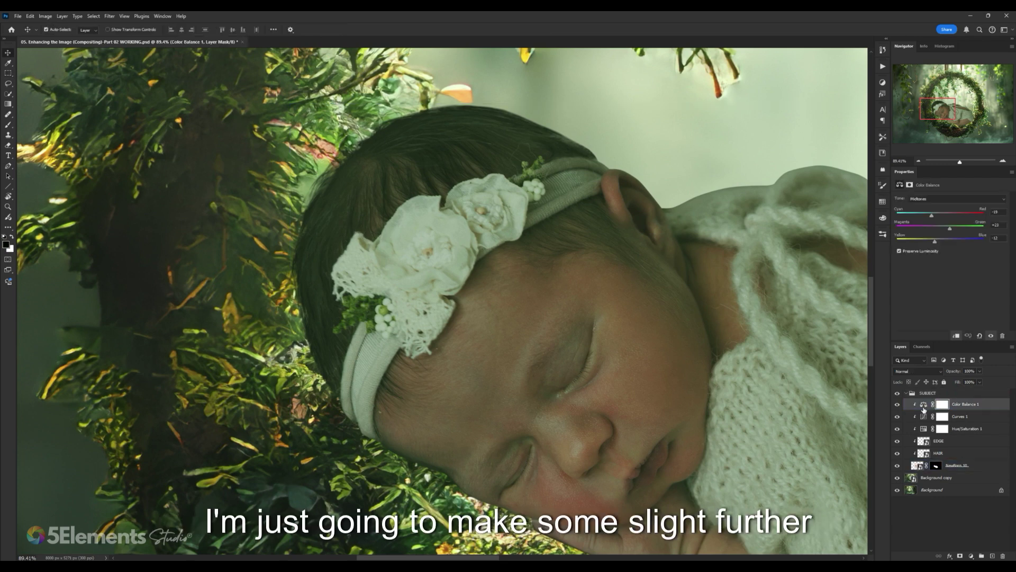
{"action": "left_click", "coordinate": [923, 405]}
{"action": "left_click", "coordinate": [953, 199]}
{"action": "left_click", "coordinate": [945, 206]}
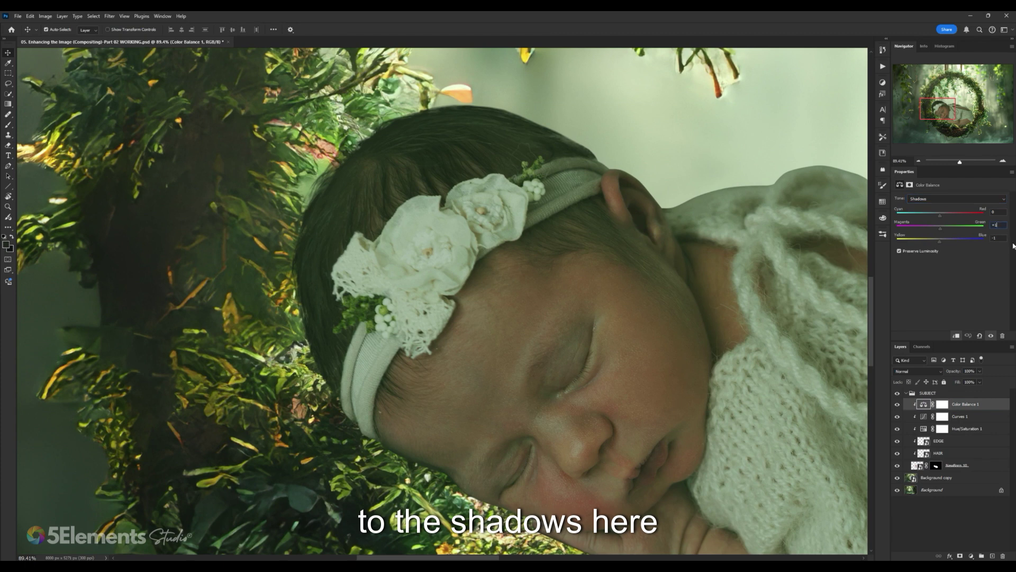
{"action": "key", "text": "Down"}
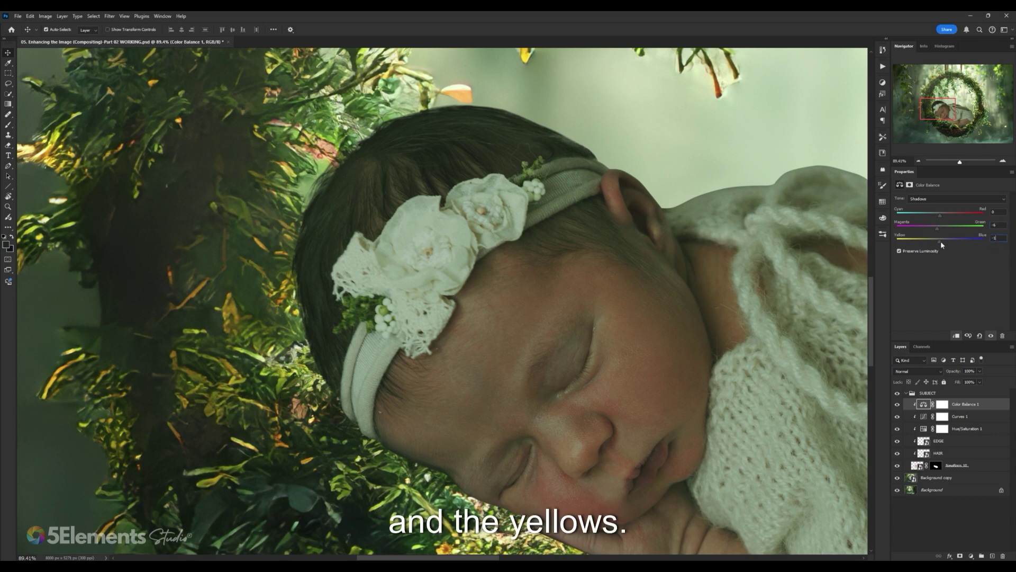
{"action": "left_click_drag", "start_coordinate": [941, 240], "coordinate": [940, 242]}
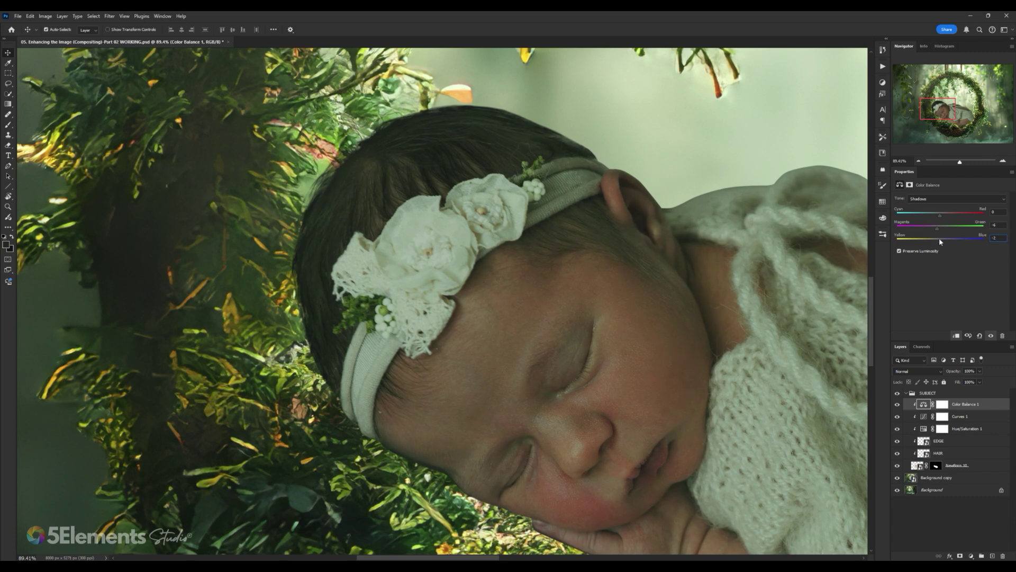
{"action": "left_click_drag", "start_coordinate": [941, 216], "coordinate": [944, 217]}
{"action": "key", "text": "Tab"}
Step: Compare the whole composite with the Color Balance 1 adjustment hidden and shown
{"action": "left_click", "coordinate": [690, 207]}
{"action": "scroll", "coordinate": [690, 208], "scroll_direction": "down", "scroll_amount": 6}
{"action": "left_click", "coordinate": [552, 236]}
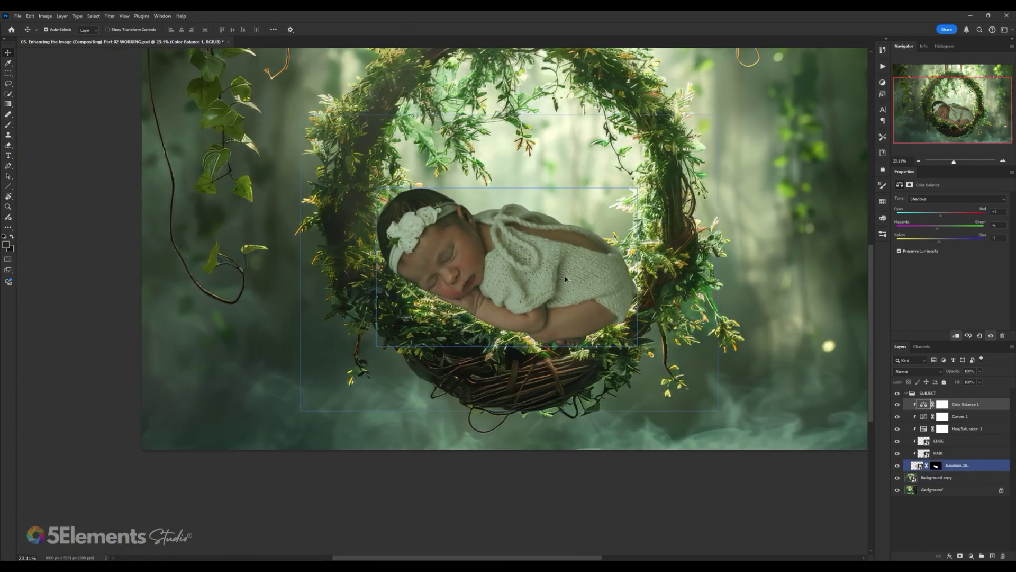
{"action": "scroll", "coordinate": [565, 275], "scroll_direction": "down", "scroll_amount": 1}
{"action": "left_click", "coordinate": [898, 406]}
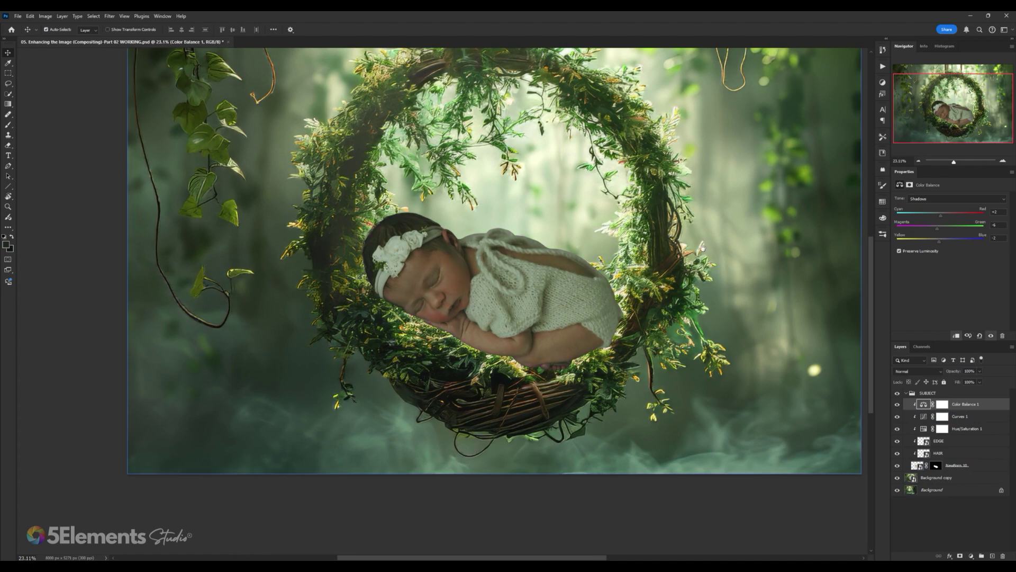
{"action": "left_click_drag", "start_coordinate": [649, 262], "coordinate": [603, 317]}
{"action": "scroll", "coordinate": [603, 317], "scroll_direction": "down", "scroll_amount": 1}
{"action": "scroll", "coordinate": [604, 316], "scroll_direction": "up", "scroll_amount": 2}
{"action": "left_click", "coordinate": [897, 405]}
{"action": "left_click", "coordinate": [897, 405]}
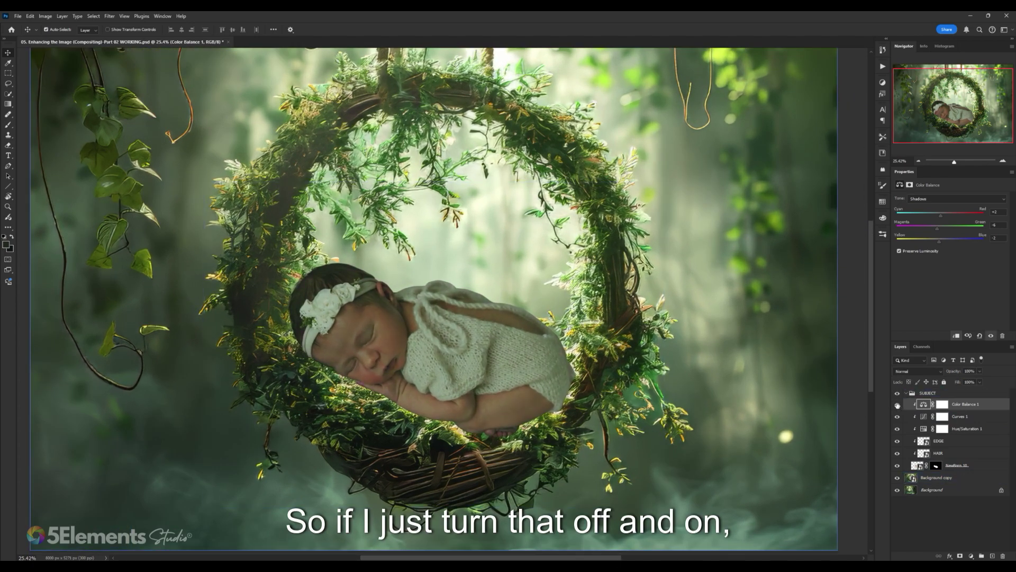
{"action": "left_click_drag", "start_coordinate": [474, 302], "coordinate": [481, 267]}
{"action": "scroll", "coordinate": [482, 268], "scroll_direction": "down", "scroll_amount": 3}
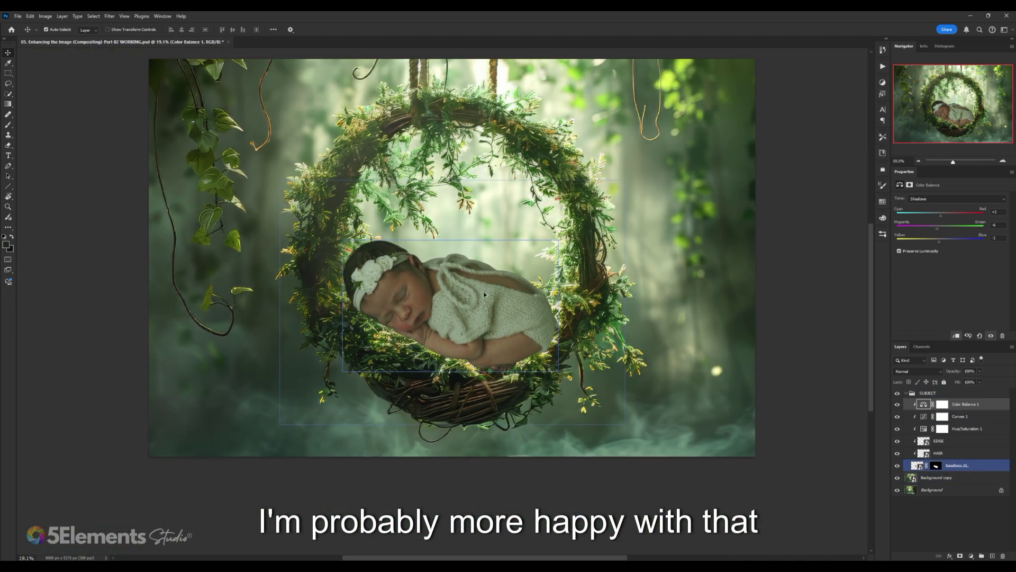
{"action": "left_click", "coordinate": [636, 384]}
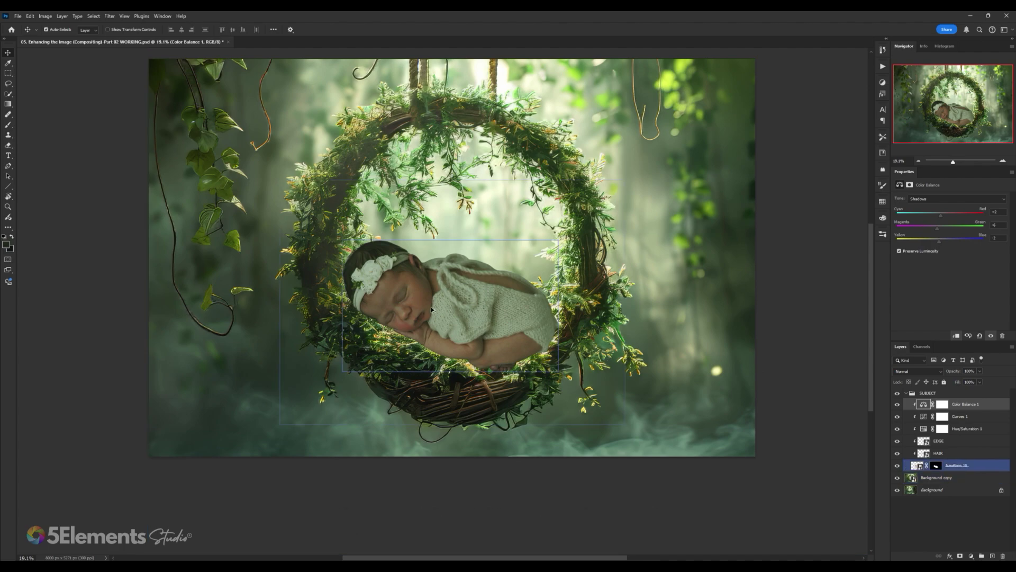
Step: Examine the baby's skin and hair tones up close and against the whole forest scene
{"action": "scroll", "coordinate": [235, 258], "scroll_direction": "up", "scroll_amount": 8}
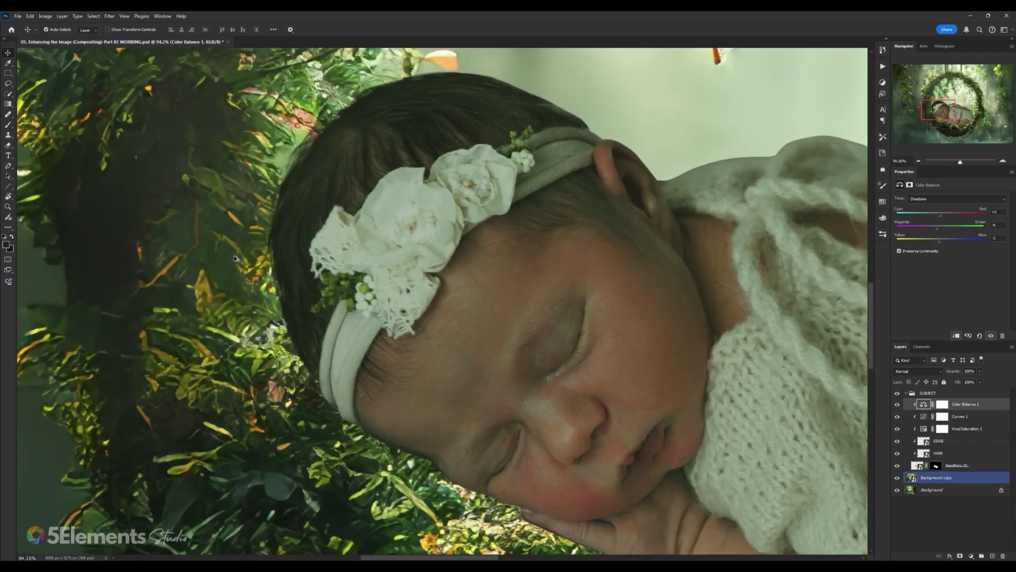
{"action": "left_click", "coordinate": [354, 250]}
{"action": "scroll", "coordinate": [354, 250], "scroll_direction": "down", "scroll_amount": 4}
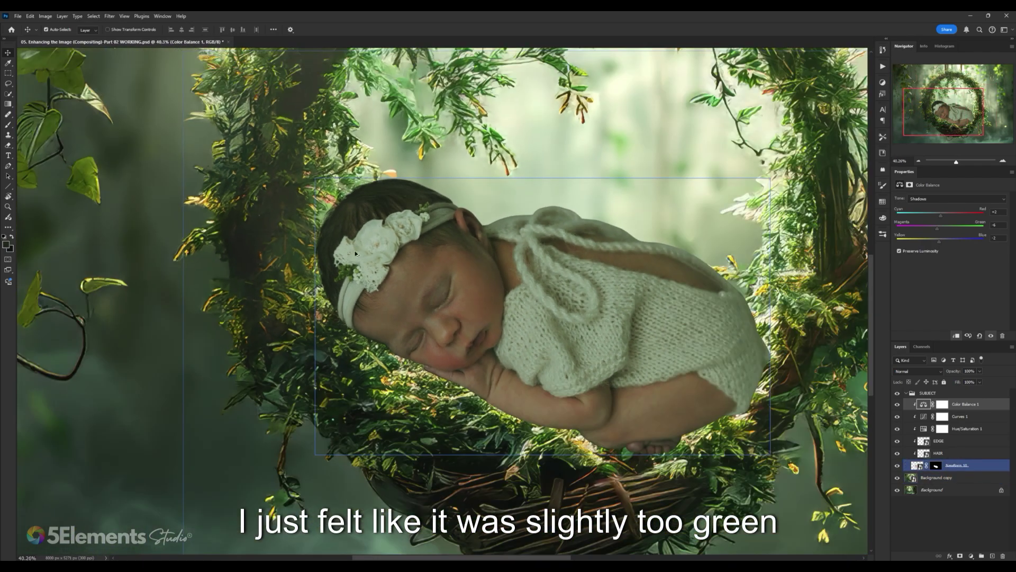
{"action": "scroll", "coordinate": [355, 250], "scroll_direction": "down", "scroll_amount": 3}
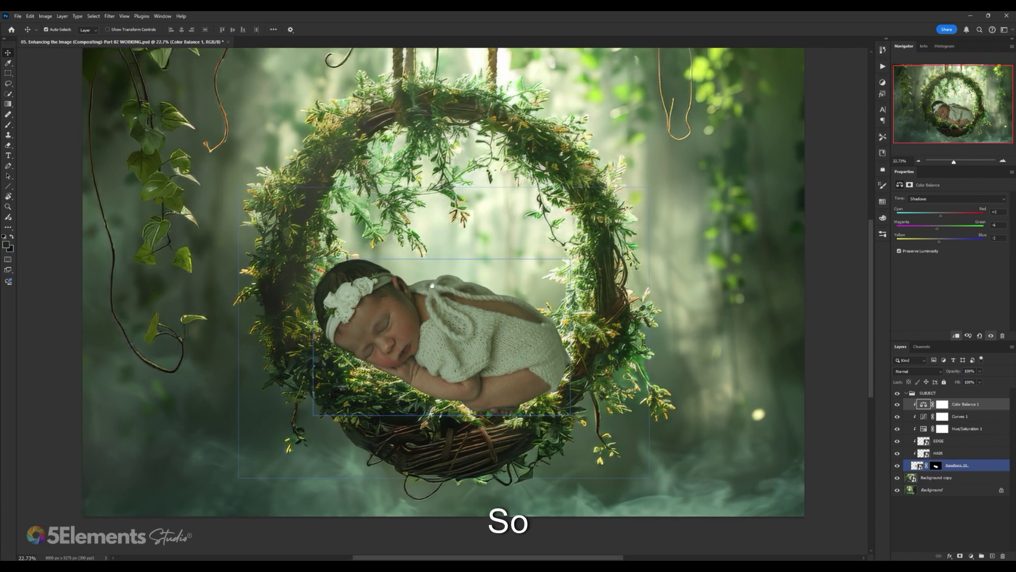
{"action": "scroll", "coordinate": [432, 285], "scroll_direction": "down", "scroll_amount": 1}
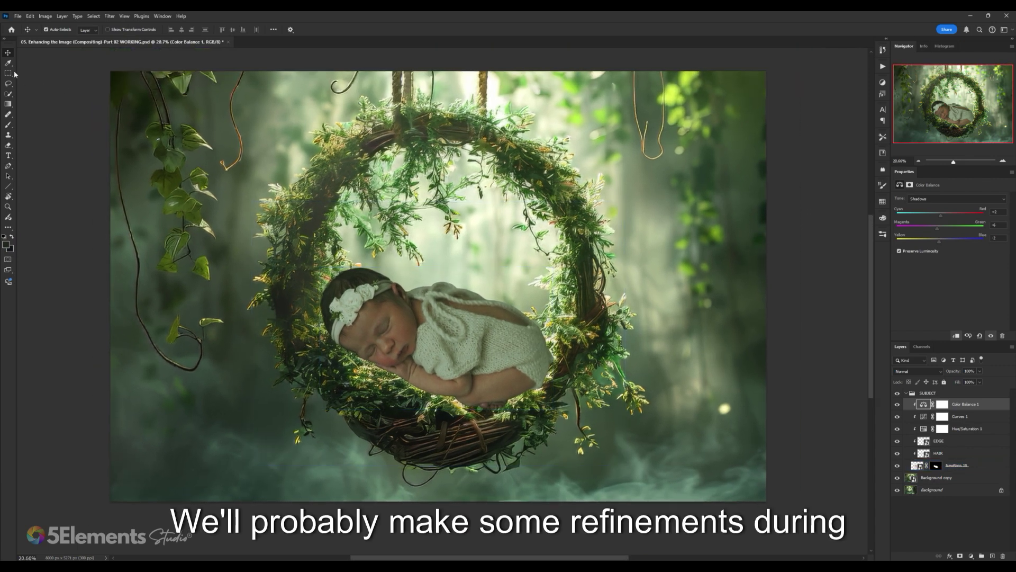
{"action": "left_click", "coordinate": [9, 73]}
{"action": "scroll", "coordinate": [494, 278], "scroll_direction": "up", "scroll_amount": 1}
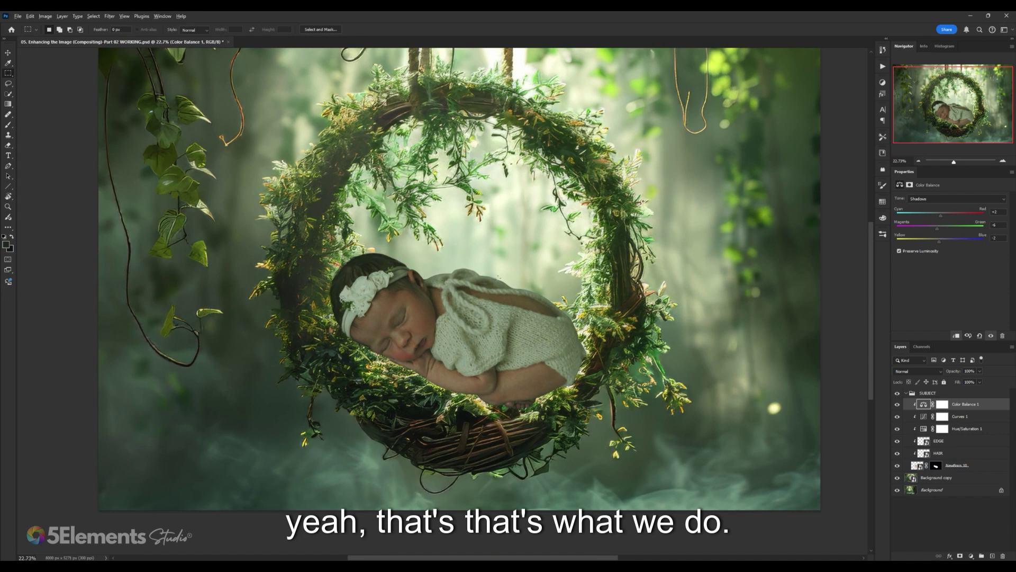
{"action": "scroll", "coordinate": [497, 276], "scroll_direction": "up", "scroll_amount": 1}
{"action": "scroll", "coordinate": [439, 317], "scroll_direction": "down", "scroll_amount": 1}
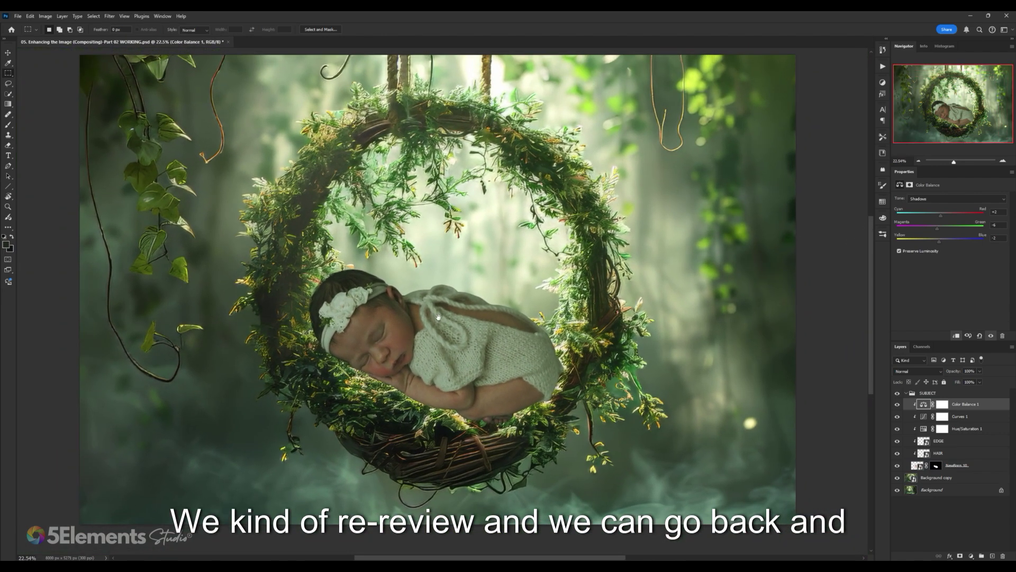
{"action": "scroll", "coordinate": [440, 315], "scroll_direction": "down", "scroll_amount": 1}
{"action": "scroll", "coordinate": [443, 313], "scroll_direction": "up", "scroll_amount": 1}
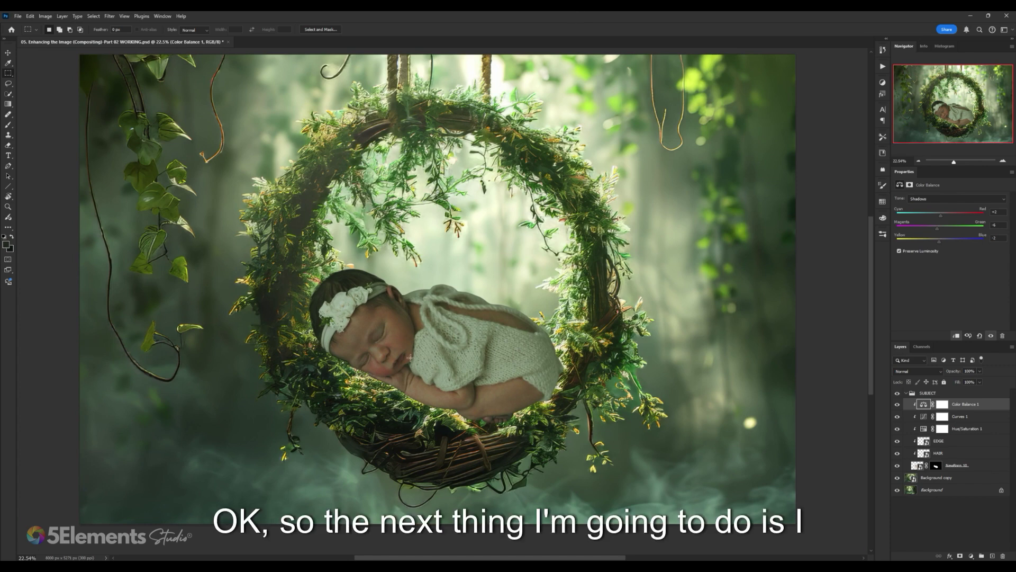
{"action": "scroll", "coordinate": [476, 362], "scroll_direction": "up", "scroll_amount": 1}
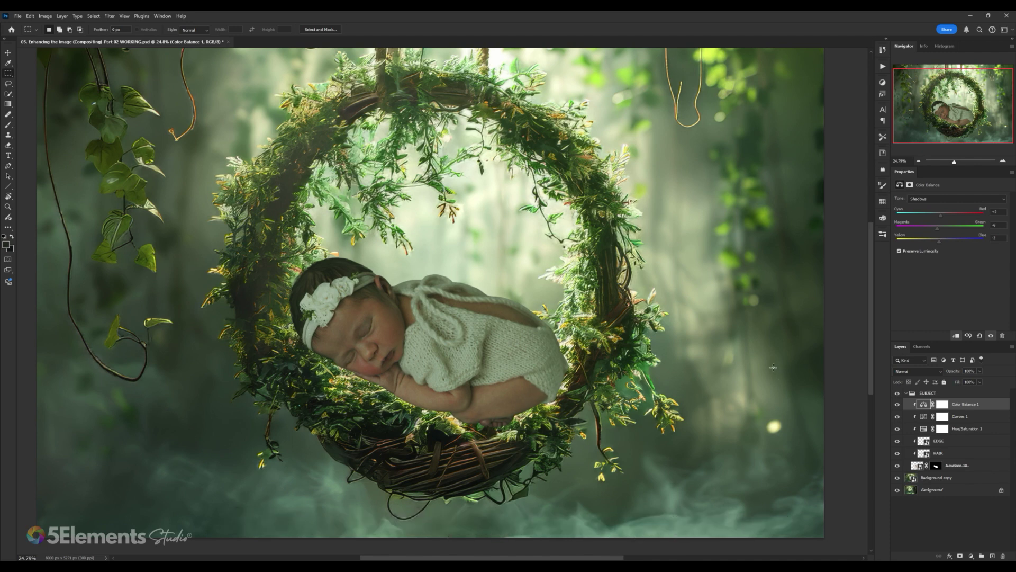
Step: Collapse the SUBJECT group in the layer stack
{"action": "left_click", "coordinate": [922, 406]}
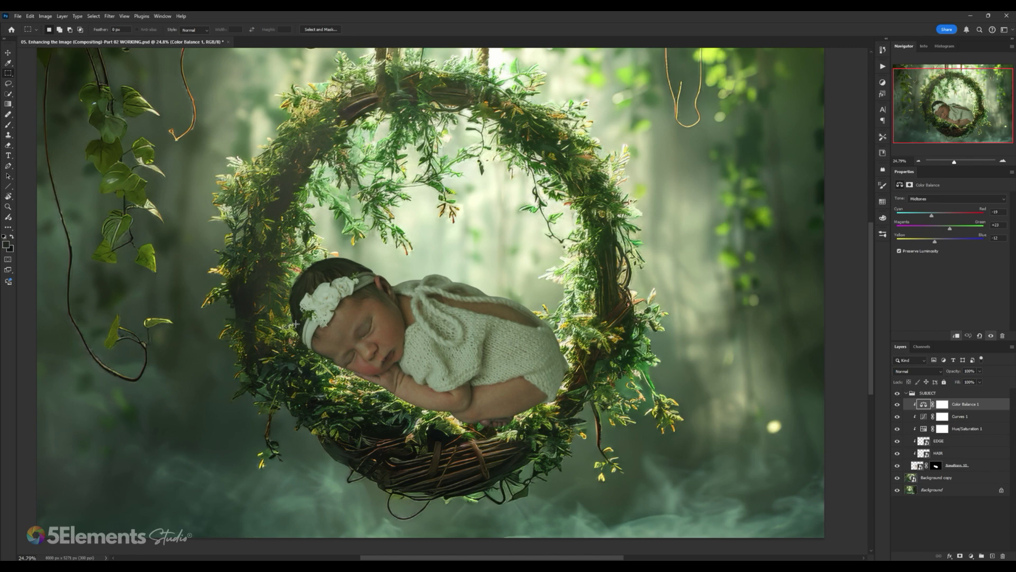
{"action": "left_click", "coordinate": [906, 393]}
{"action": "left_click", "coordinate": [927, 396]}
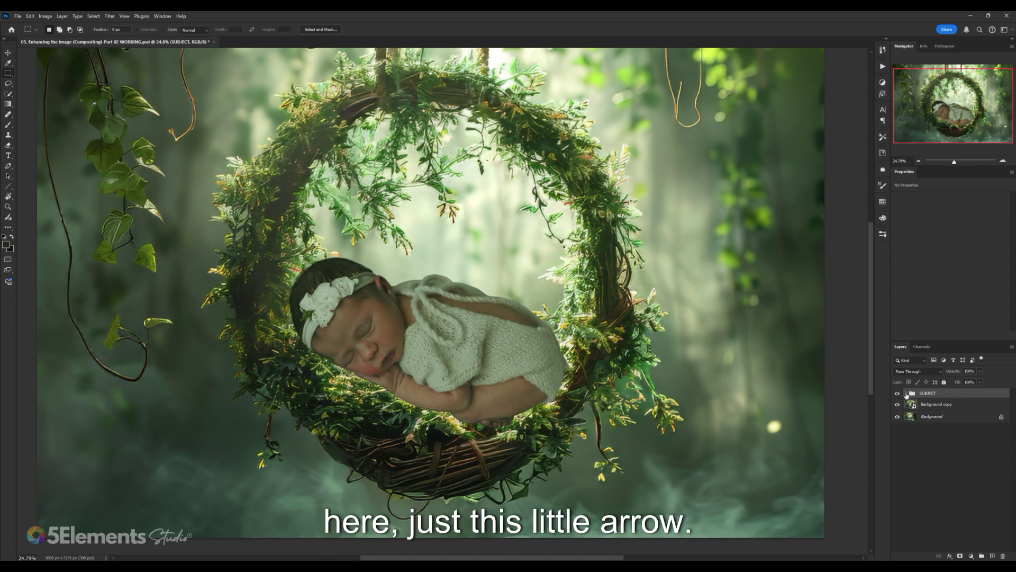
{"action": "left_click", "coordinate": [905, 394]}
{"action": "left_click", "coordinate": [906, 393]}
{"action": "left_click", "coordinate": [905, 393]}
{"action": "left_click", "coordinate": [906, 393]}
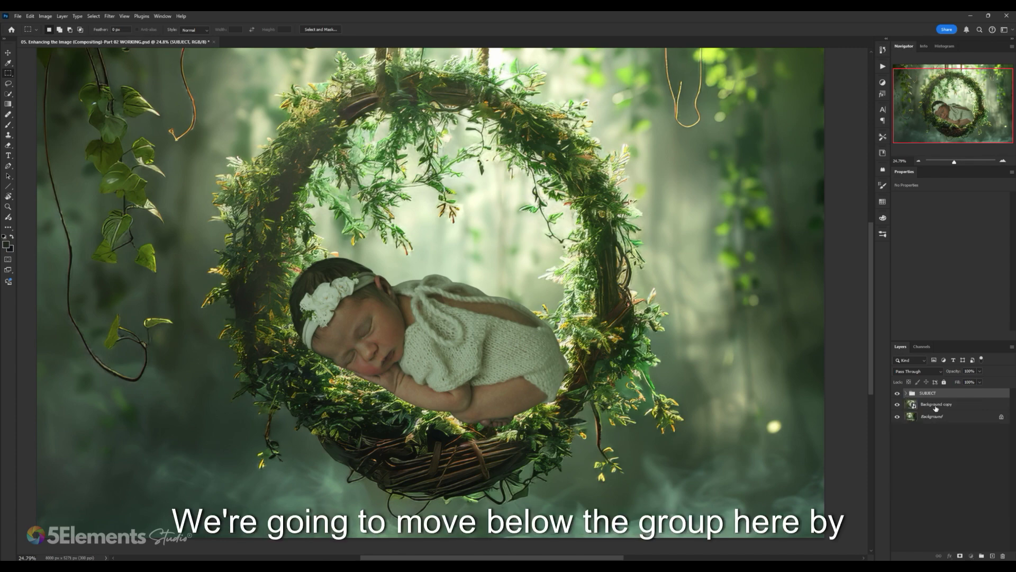
Step: Add a new empty layer directly above Background copy, beneath the SUBJECT group
{"action": "left_click", "coordinate": [924, 404]}
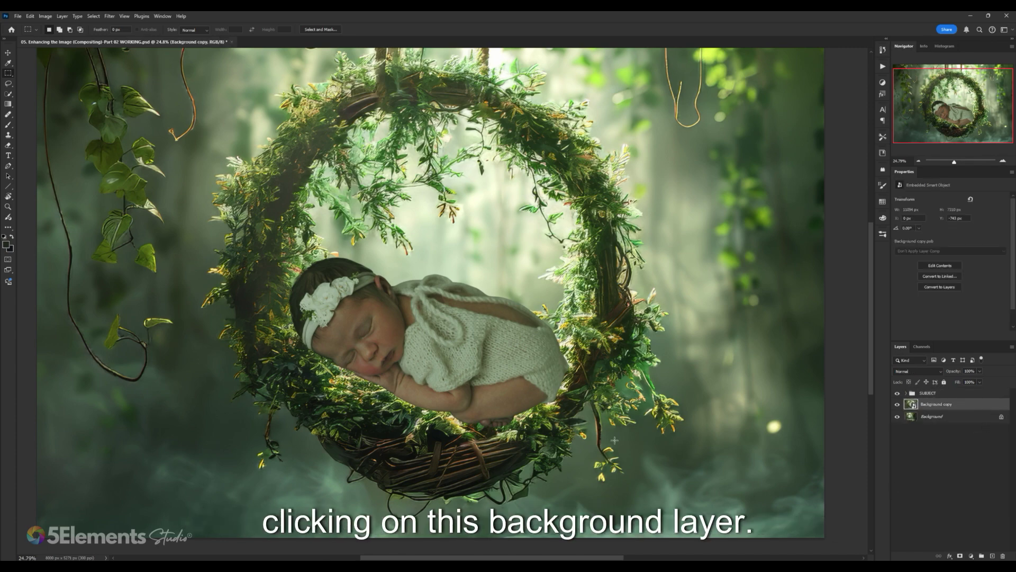
{"action": "scroll", "coordinate": [397, 372], "scroll_direction": "up", "scroll_amount": 2}
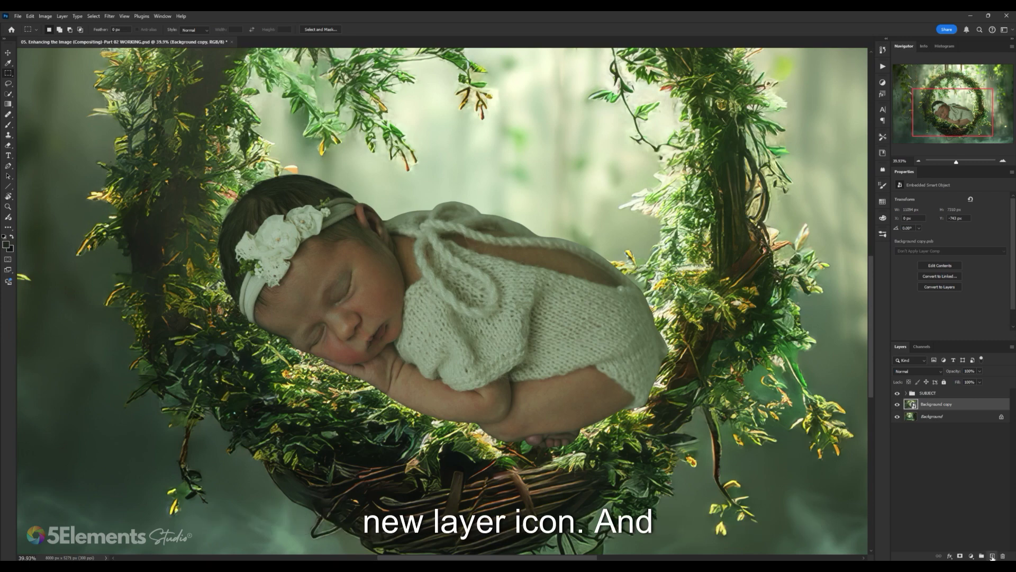
{"action": "left_click", "coordinate": [992, 556]}
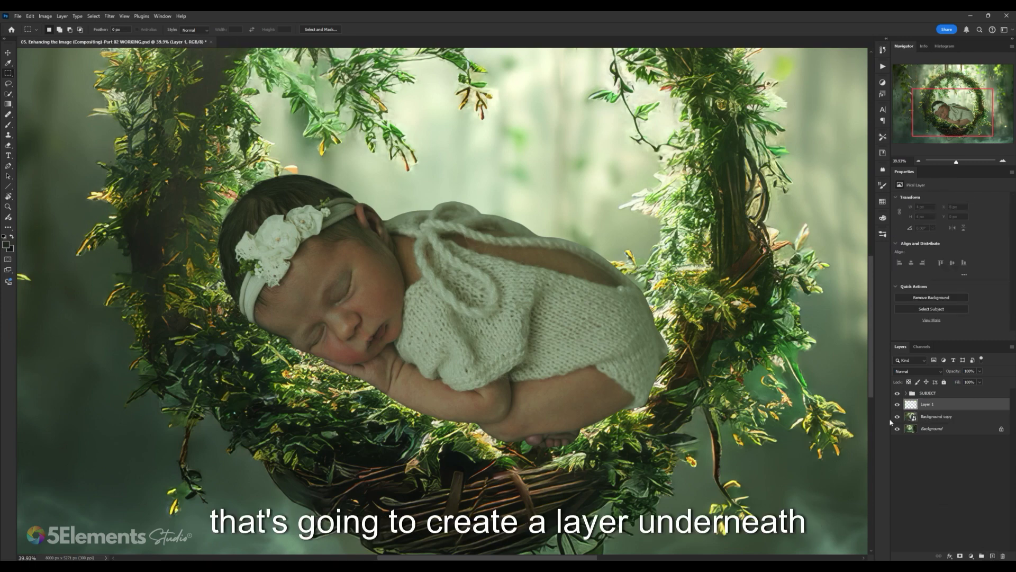
Step: Examine the area beneath the baby where shadows have to match the wreath's dark tones
{"action": "scroll", "coordinate": [412, 356], "scroll_direction": "down", "scroll_amount": 3}
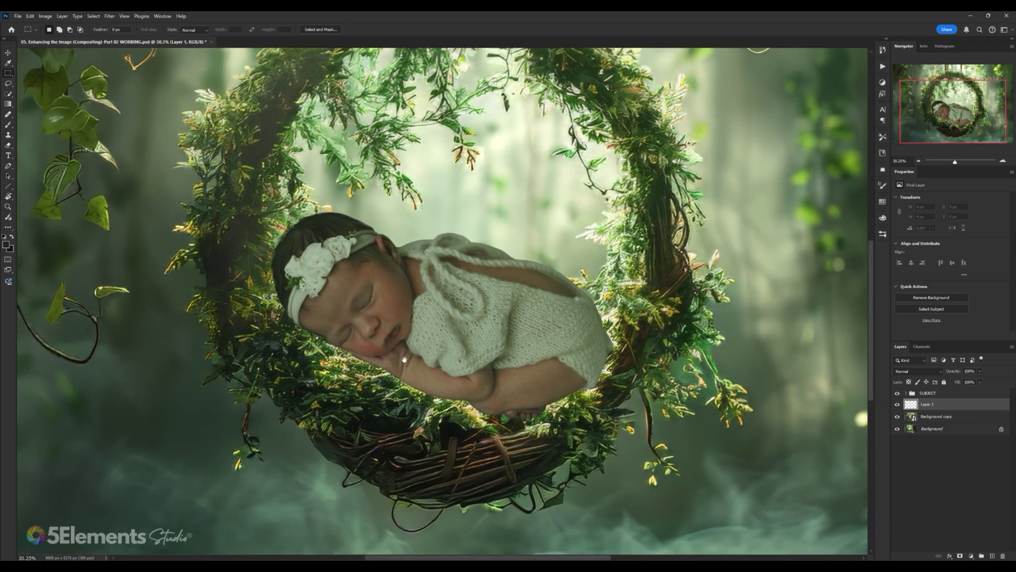
{"action": "scroll", "coordinate": [411, 356], "scroll_direction": "up", "scroll_amount": 4}
{"action": "scroll", "coordinate": [354, 309], "scroll_direction": "down", "scroll_amount": 5}
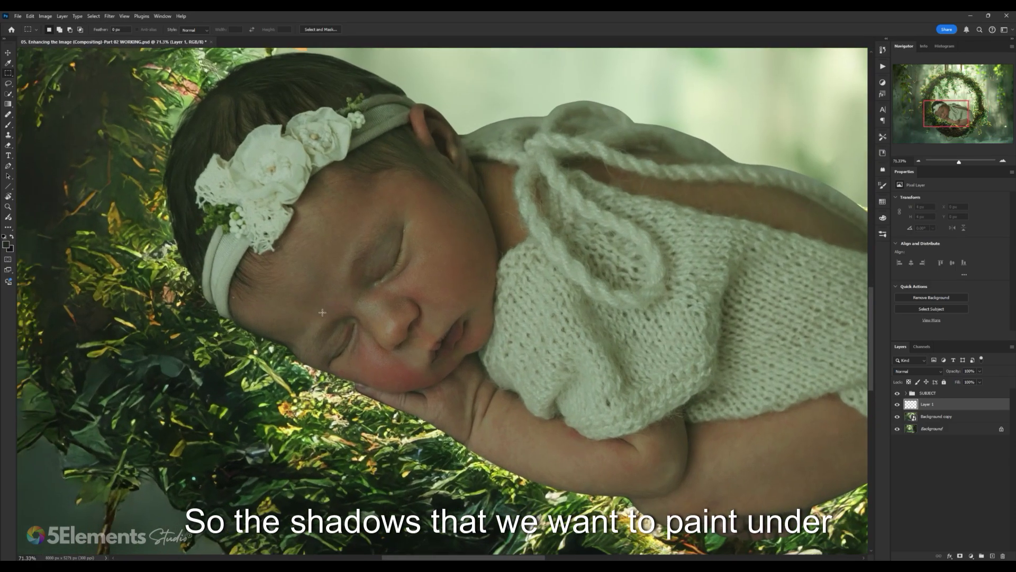
{"action": "scroll", "coordinate": [354, 310], "scroll_direction": "up", "scroll_amount": 2}
{"action": "scroll", "coordinate": [354, 310], "scroll_direction": "down", "scroll_amount": 2}
{"action": "scroll", "coordinate": [417, 318], "scroll_direction": "up", "scroll_amount": 4}
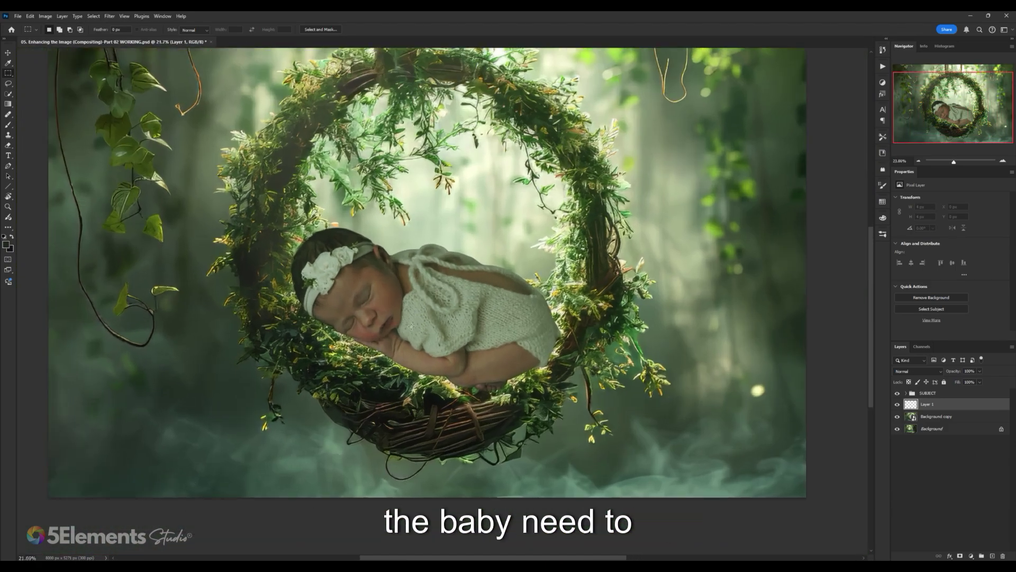
{"action": "left_click_drag", "start_coordinate": [417, 318], "coordinate": [426, 316]}
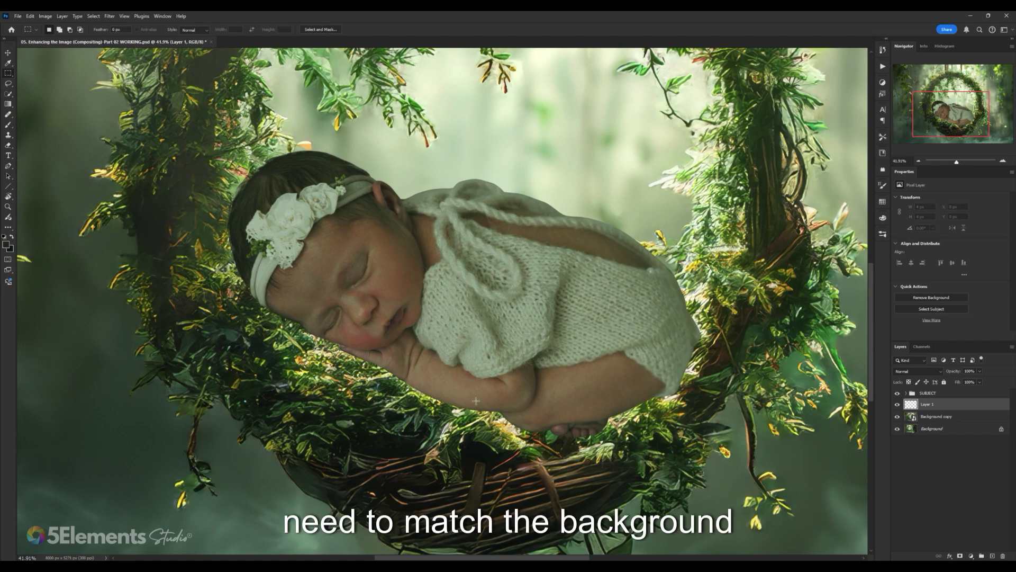
{"action": "scroll", "coordinate": [564, 419], "scroll_direction": "down", "scroll_amount": 3}
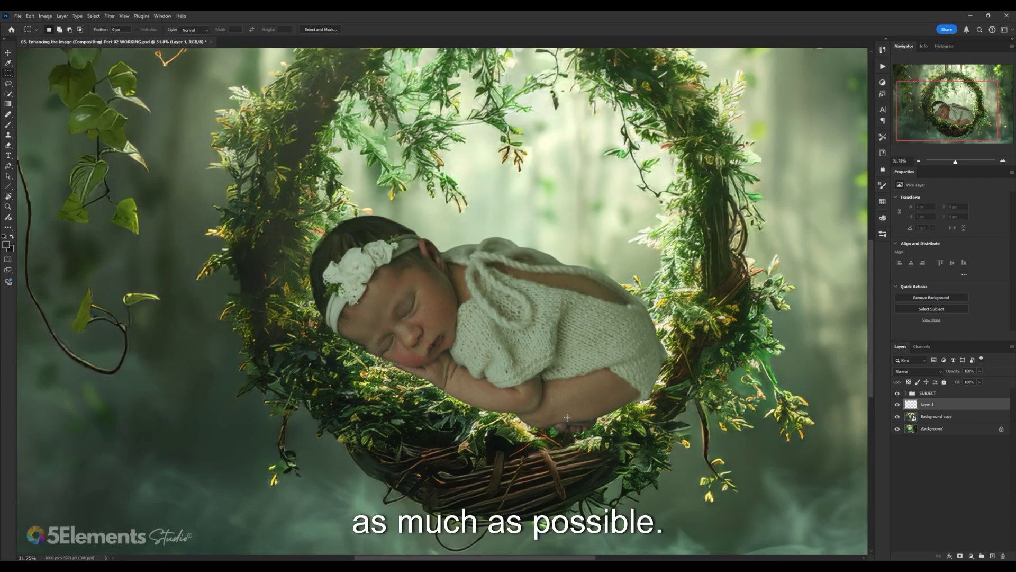
{"action": "scroll", "coordinate": [567, 417], "scroll_direction": "up", "scroll_amount": 2}
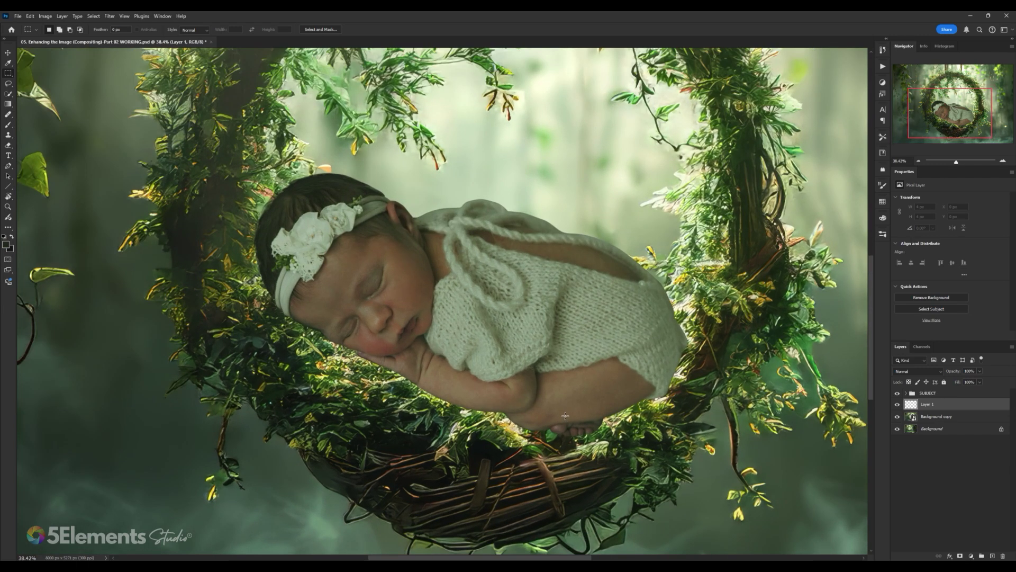
{"action": "scroll", "coordinate": [502, 365], "scroll_direction": "down", "scroll_amount": 2}
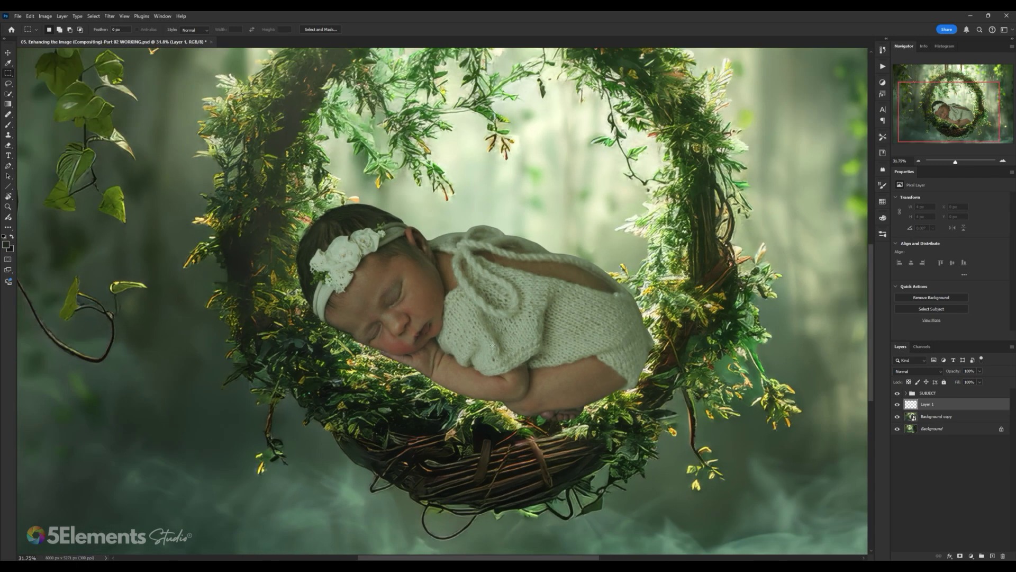
{"action": "scroll", "coordinate": [646, 400], "scroll_direction": "up", "scroll_amount": 2}
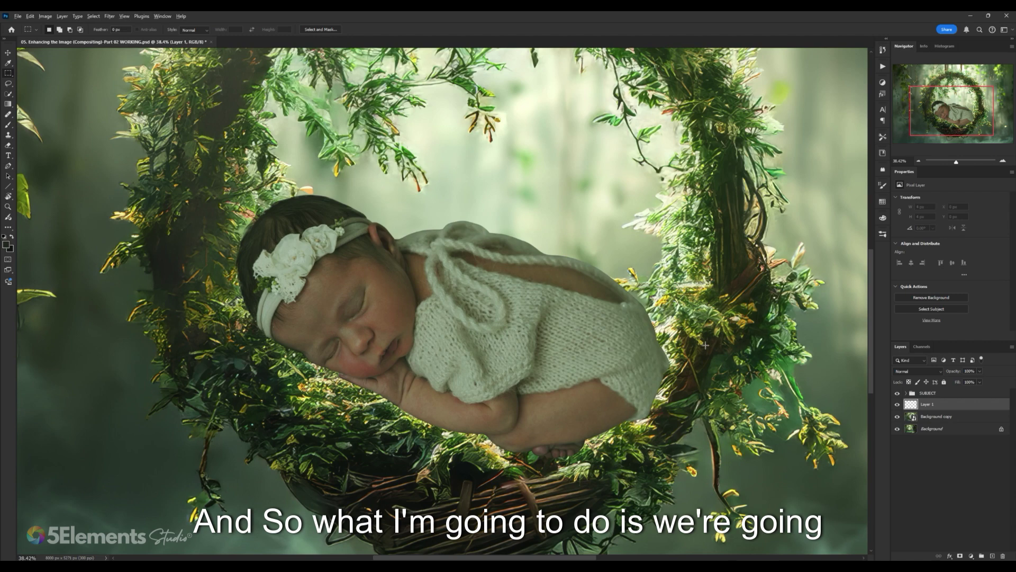
Step: Sample a dark shadow colour from the wreath foliage with the Eyedropper tool as the painting colour
{"action": "left_click", "coordinate": [8, 63]}
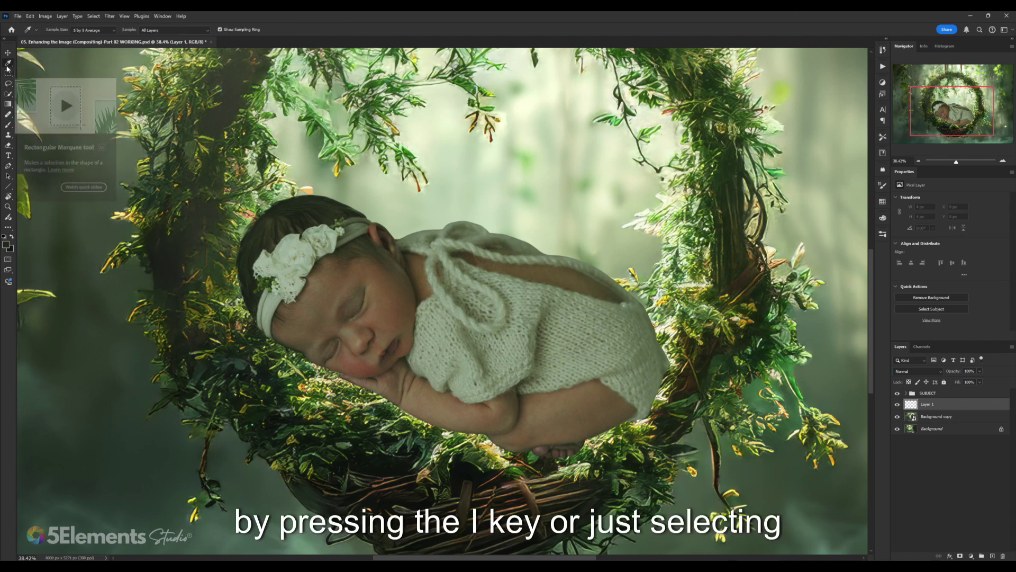
{"action": "scroll", "coordinate": [276, 247], "scroll_direction": "up", "scroll_amount": 2}
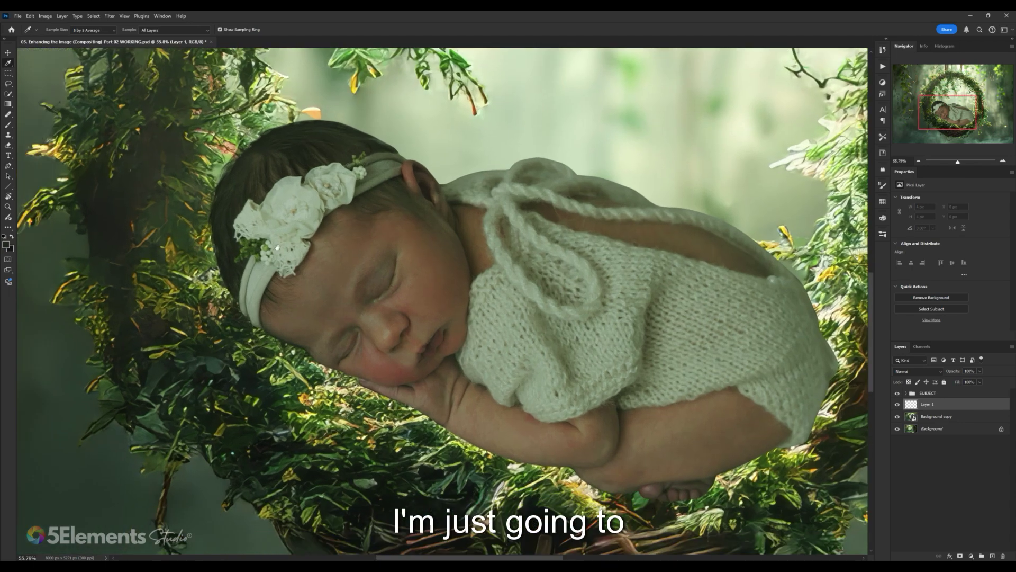
{"action": "scroll", "coordinate": [277, 247], "scroll_direction": "down", "scroll_amount": 2}
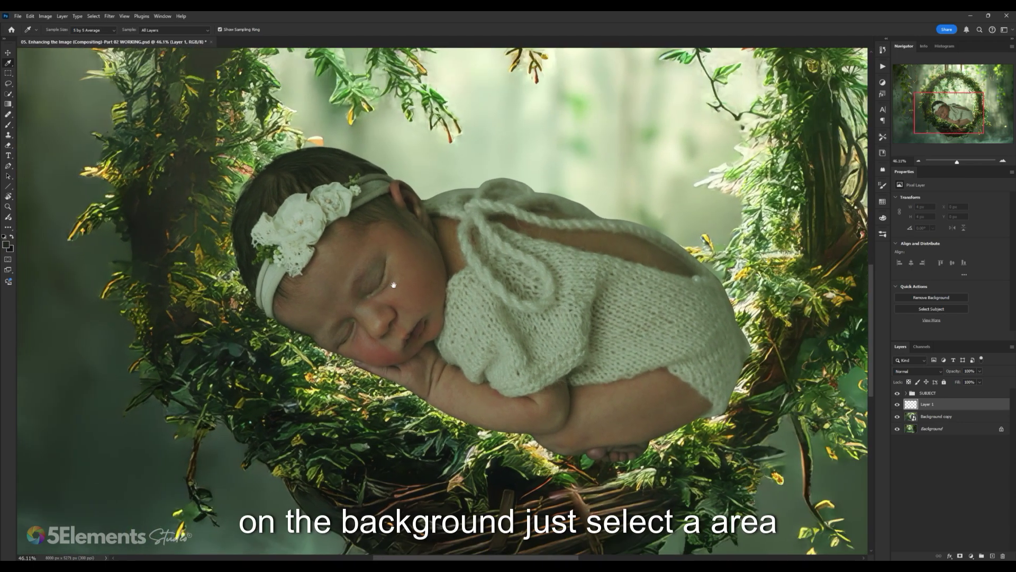
{"action": "mouse_move", "coordinate": [159, 210]}
{"action": "left_mouse_down"}
{"action": "mouse_move", "coordinate": [172, 204]}
{"action": "mouse_move", "coordinate": [188, 241]}
{"action": "mouse_move", "coordinate": [175, 207]}
{"action": "left_mouse_up"}
{"action": "left_click_drag", "start_coordinate": [399, 467], "coordinate": [371, 445]}
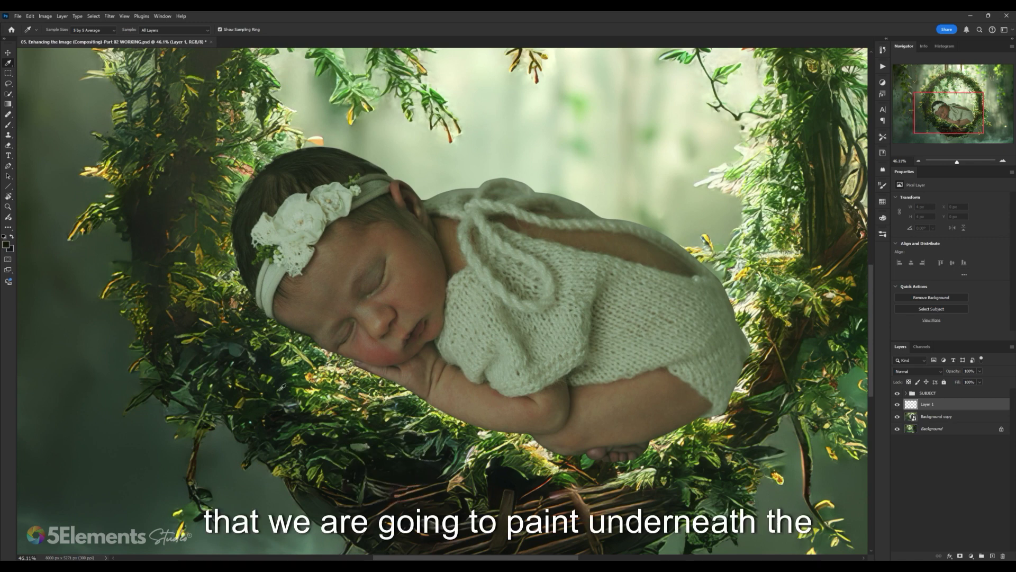
Step: Sample dark tones from several spots around the wreath and accept the dark green #141d11 as the foreground colour
{"action": "left_click_drag", "start_coordinate": [282, 388], "coordinate": [283, 389]}
{"action": "left_click_drag", "start_coordinate": [753, 424], "coordinate": [753, 424]}
{"action": "left_click_drag", "start_coordinate": [773, 374], "coordinate": [773, 374]}
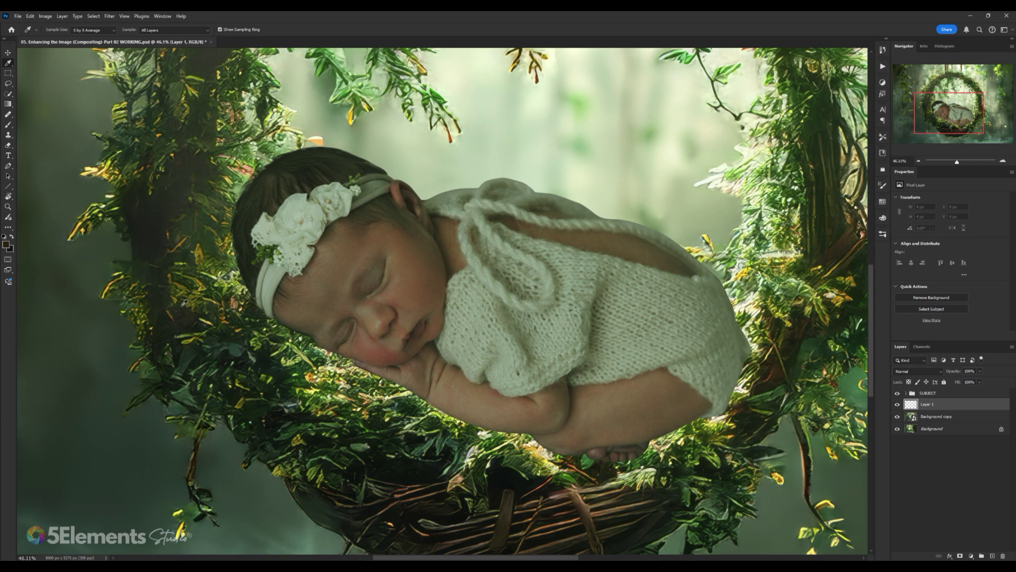
{"action": "mouse_move", "coordinate": [263, 358]}
{"action": "left_mouse_down"}
{"action": "mouse_move", "coordinate": [272, 347]}
{"action": "mouse_move", "coordinate": [268, 358]}
{"action": "left_mouse_up"}
{"action": "left_click_drag", "start_coordinate": [199, 324], "coordinate": [197, 322]}
{"action": "left_click", "coordinate": [6, 244]}
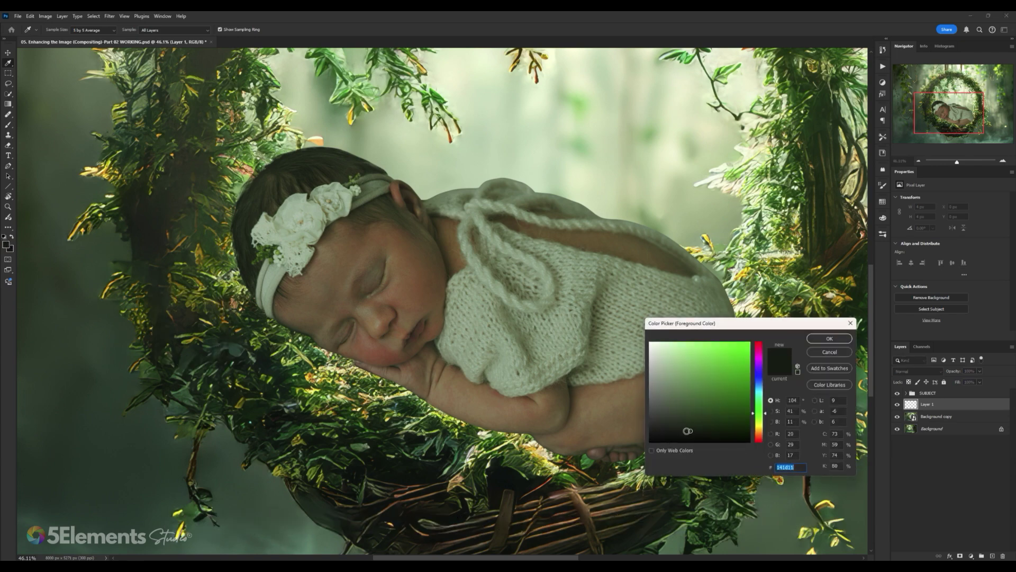
{"action": "left_click", "coordinate": [829, 339]}
Step: Compare the baby's lower edge with the surrounding foliage and sample a dark shadow tone beside the head
{"action": "scroll", "coordinate": [585, 340], "scroll_direction": "down", "scroll_amount": 2}
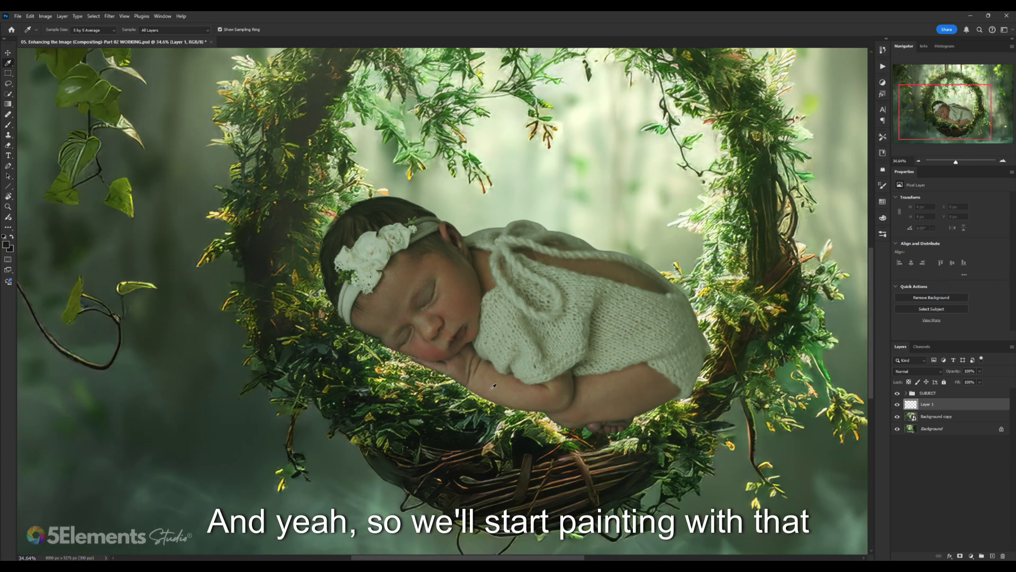
{"action": "scroll", "coordinate": [493, 386], "scroll_direction": "up", "scroll_amount": 4}
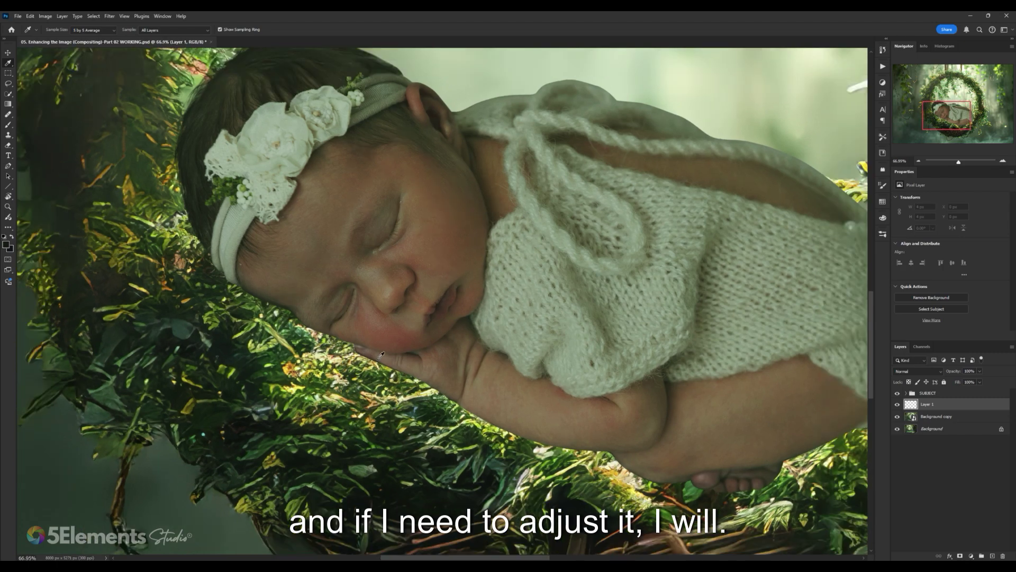
{"action": "scroll", "coordinate": [381, 354], "scroll_direction": "down", "scroll_amount": 3}
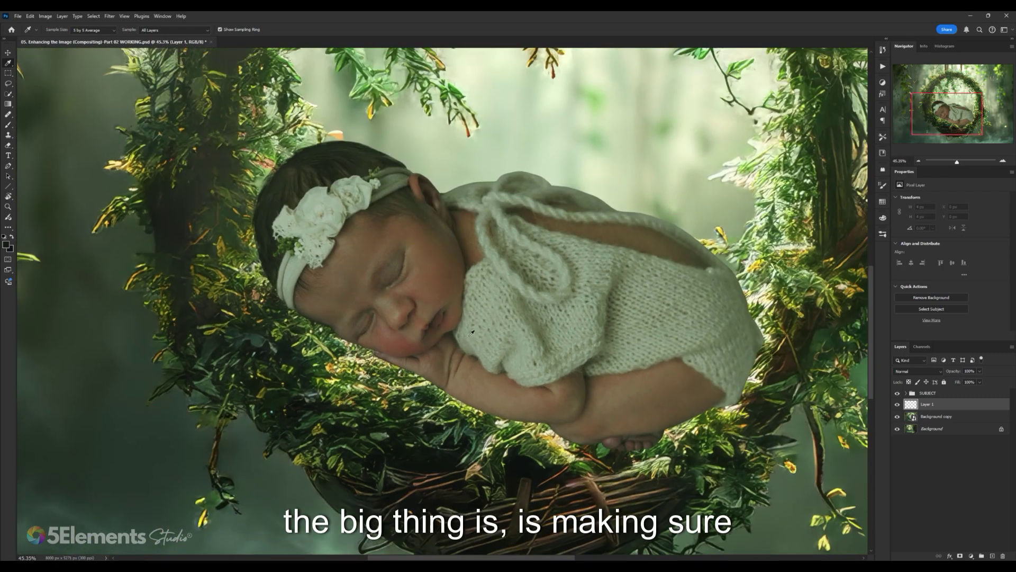
{"action": "scroll", "coordinate": [471, 332], "scroll_direction": "down", "scroll_amount": 2}
{"action": "scroll", "coordinate": [339, 328], "scroll_direction": "up", "scroll_amount": 3}
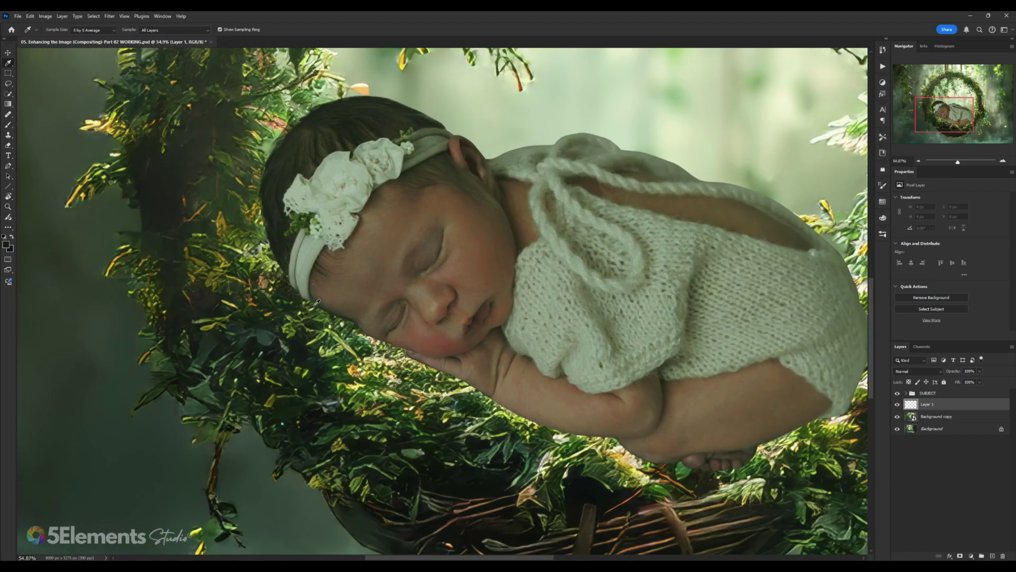
{"action": "scroll", "coordinate": [316, 301], "scroll_direction": "up", "scroll_amount": 2}
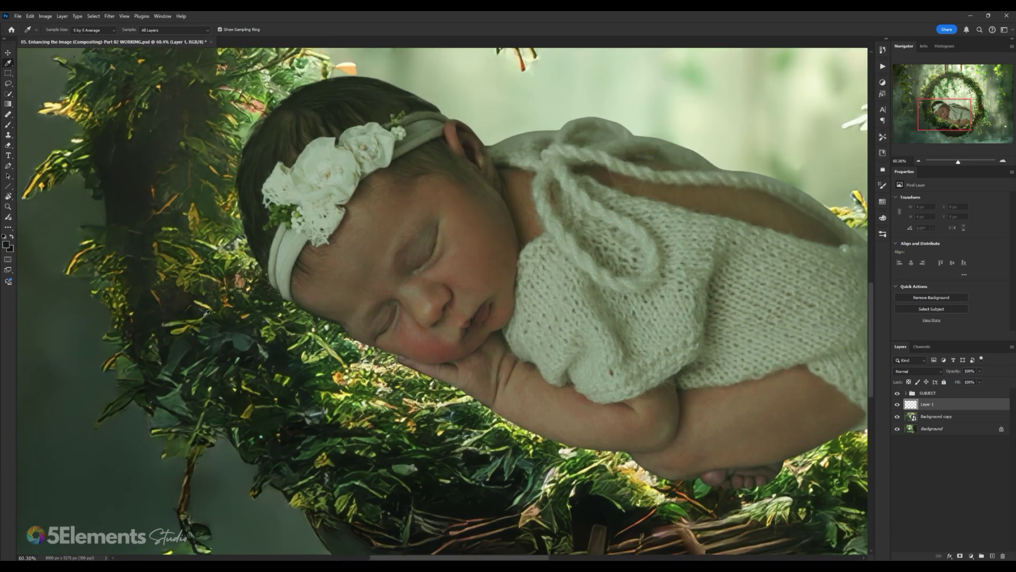
{"action": "left_click_drag", "start_coordinate": [207, 312], "coordinate": [188, 311]}
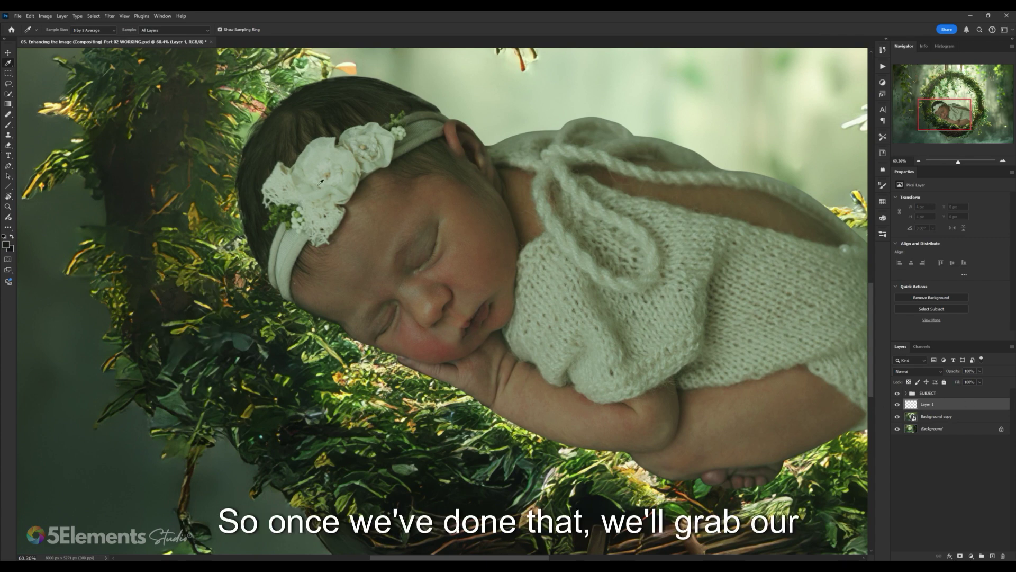
Step: Get a soft round brush with 0% hardness ready for painting the shadow
{"action": "key", "text": "b"}
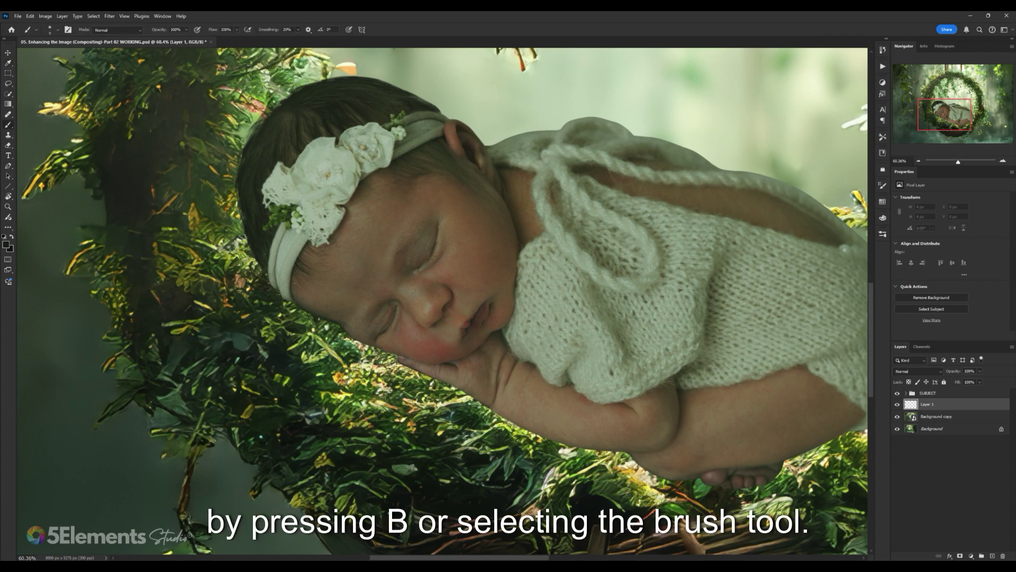
{"action": "right_click", "coordinate": [305, 305]}
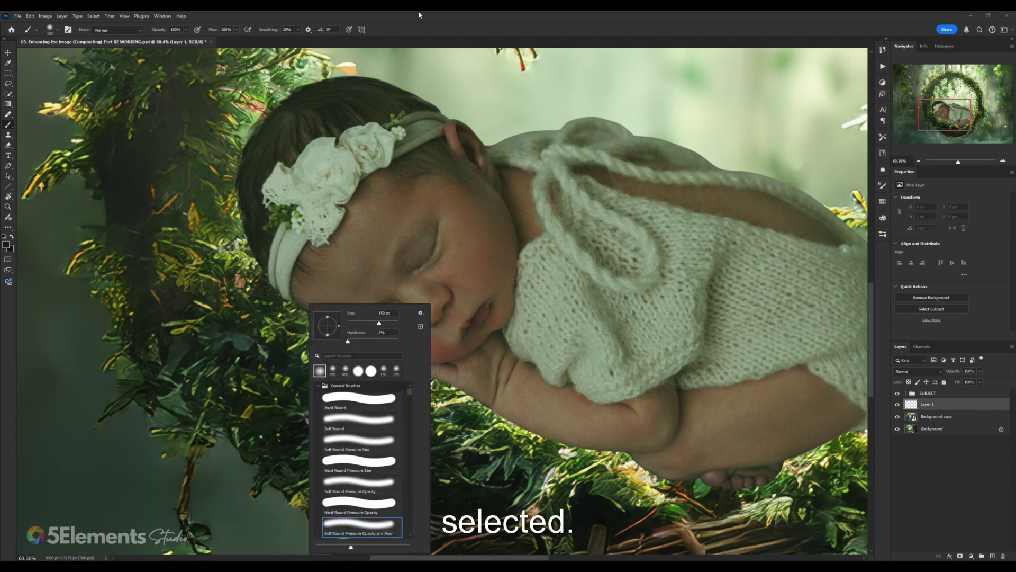
{"action": "left_click", "coordinate": [406, 52]}
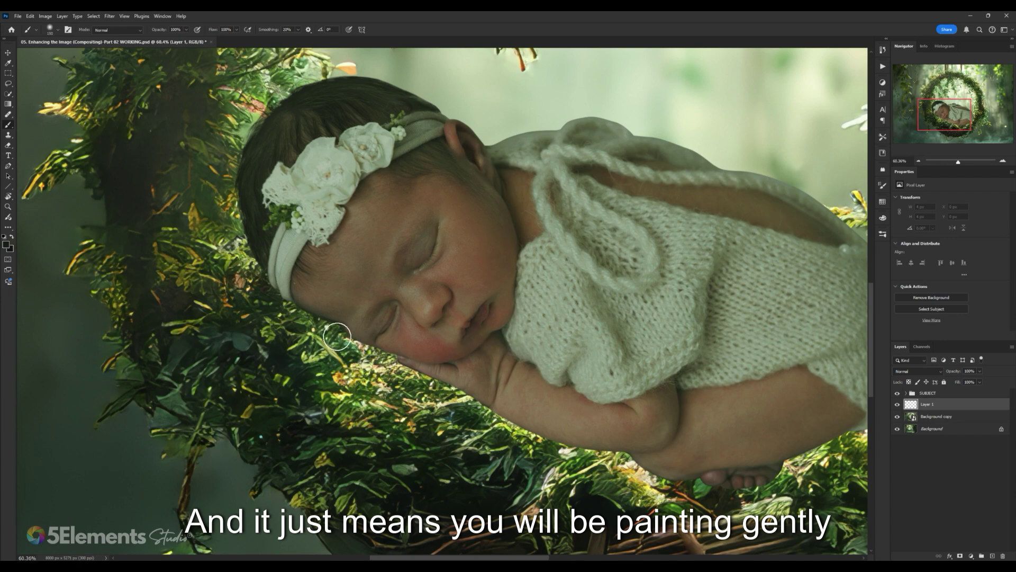
Step: Brush a soft dark shadow along the foliage beneath the baby's head, hand and forearm on Layer 1
{"action": "left_click_drag", "start_coordinate": [347, 266], "coordinate": [333, 269]}
{"action": "left_click_drag", "start_coordinate": [371, 275], "coordinate": [328, 278]}
{"action": "mouse_move", "coordinate": [396, 288]}
{"action": "left_mouse_down"}
{"action": "mouse_move", "coordinate": [348, 229]}
{"action": "mouse_move", "coordinate": [362, 241]}
{"action": "mouse_move", "coordinate": [305, 252]}
{"action": "mouse_move", "coordinate": [399, 306]}
{"action": "mouse_move", "coordinate": [343, 271]}
{"action": "mouse_move", "coordinate": [389, 294]}
{"action": "mouse_move", "coordinate": [405, 317]}
{"action": "mouse_move", "coordinate": [364, 284]}
{"action": "mouse_move", "coordinate": [412, 322]}
{"action": "mouse_move", "coordinate": [374, 296]}
{"action": "mouse_move", "coordinate": [445, 317]}
{"action": "mouse_move", "coordinate": [348, 283]}
{"action": "mouse_move", "coordinate": [417, 306]}
{"action": "mouse_move", "coordinate": [361, 282]}
{"action": "mouse_move", "coordinate": [468, 339]}
{"action": "mouse_move", "coordinate": [401, 304]}
{"action": "left_mouse_up"}
{"action": "key", "text": "b"}
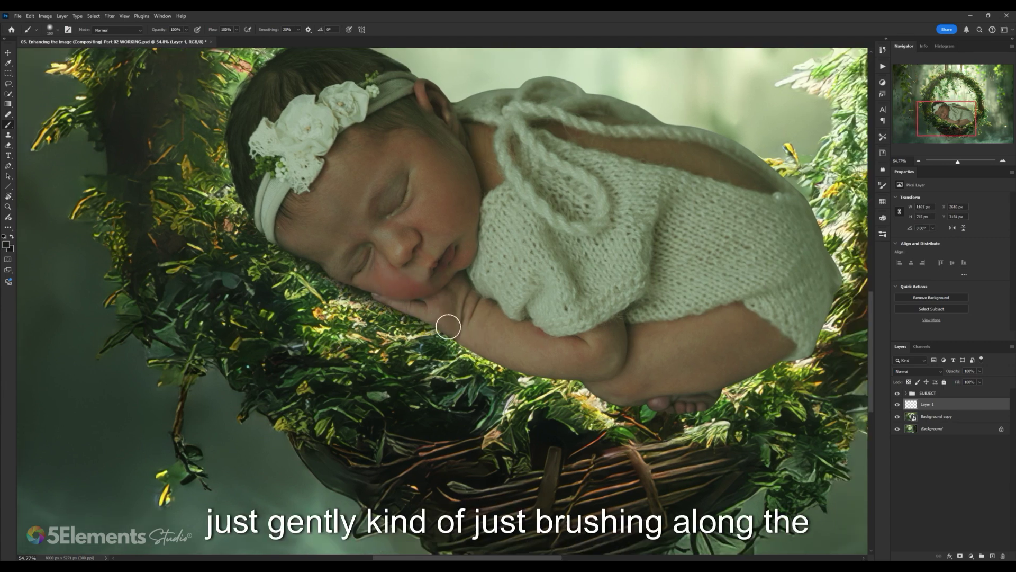
{"action": "left_click_drag", "start_coordinate": [497, 309], "coordinate": [480, 299]}
{"action": "mouse_move", "coordinate": [381, 293]}
{"action": "left_mouse_down"}
{"action": "mouse_move", "coordinate": [493, 356]}
{"action": "mouse_move", "coordinate": [423, 302]}
{"action": "mouse_move", "coordinate": [482, 329]}
{"action": "mouse_move", "coordinate": [476, 350]}
{"action": "left_mouse_up"}
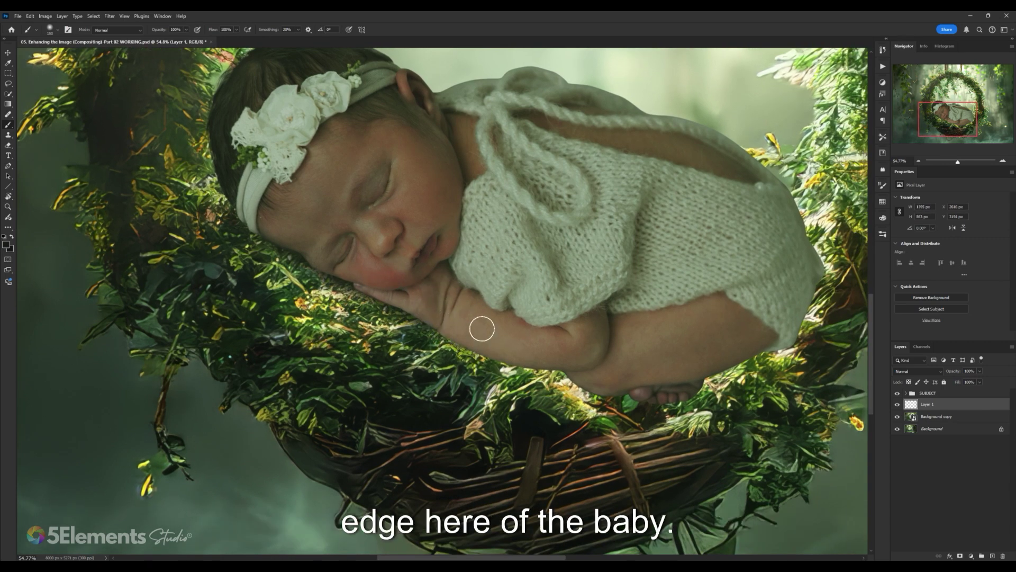
{"action": "mouse_move", "coordinate": [431, 289]}
{"action": "left_mouse_down"}
{"action": "mouse_move", "coordinate": [492, 339]}
{"action": "mouse_move", "coordinate": [466, 345]}
{"action": "mouse_move", "coordinate": [430, 310]}
{"action": "mouse_move", "coordinate": [510, 346]}
{"action": "mouse_move", "coordinate": [448, 331]}
{"action": "mouse_move", "coordinate": [497, 339]}
{"action": "mouse_move", "coordinate": [461, 310]}
{"action": "mouse_move", "coordinate": [438, 330]}
{"action": "mouse_move", "coordinate": [465, 320]}
{"action": "mouse_move", "coordinate": [518, 351]}
{"action": "mouse_move", "coordinate": [458, 336]}
{"action": "mouse_move", "coordinate": [517, 346]}
{"action": "mouse_move", "coordinate": [478, 338]}
{"action": "mouse_move", "coordinate": [479, 318]}
{"action": "mouse_move", "coordinate": [546, 342]}
{"action": "mouse_move", "coordinate": [515, 347]}
{"action": "mouse_move", "coordinate": [528, 338]}
{"action": "mouse_move", "coordinate": [567, 346]}
{"action": "mouse_move", "coordinate": [568, 357]}
{"action": "mouse_move", "coordinate": [593, 345]}
{"action": "left_mouse_up"}
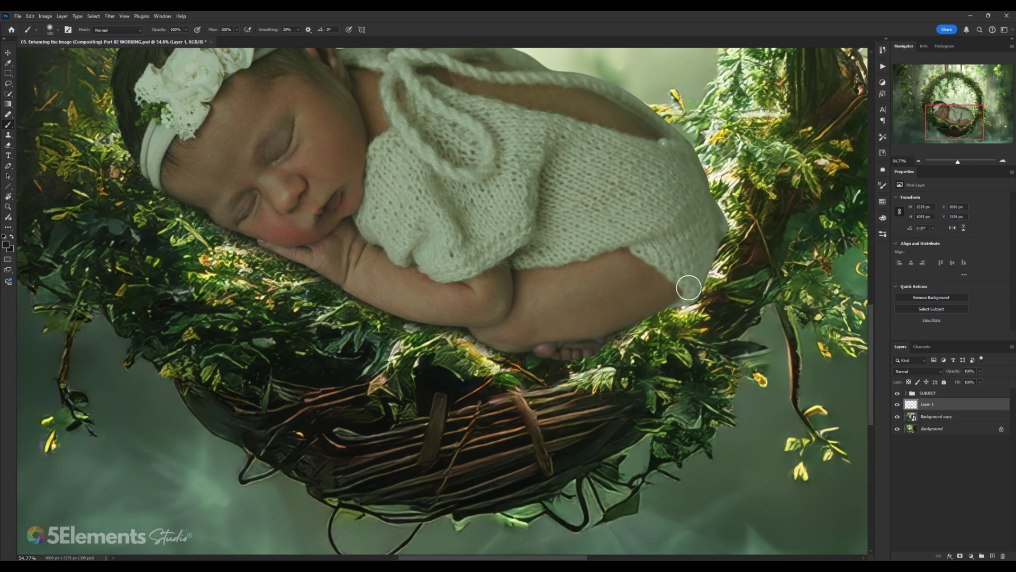
Step: Paint the shadow around the baby's bottom and beneath the thigh and feet, adapting the brush size
{"action": "left_click_drag", "start_coordinate": [690, 287], "coordinate": [658, 305]}
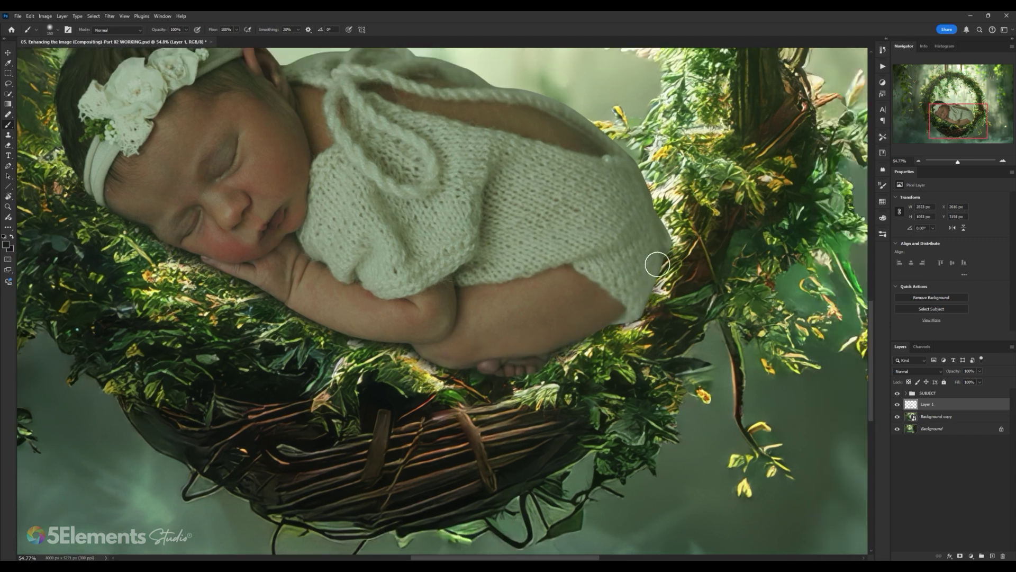
{"action": "key", "text": "bracketleft"}
{"action": "mouse_move", "coordinate": [664, 245]}
{"action": "left_mouse_down"}
{"action": "mouse_move", "coordinate": [647, 250]}
{"action": "mouse_move", "coordinate": [674, 283]}
{"action": "left_mouse_up"}
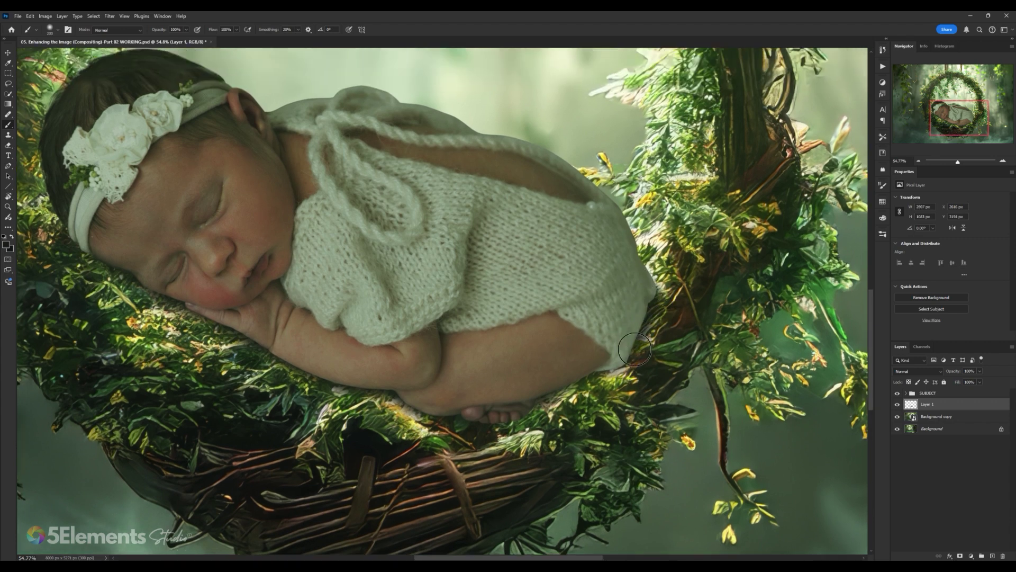
{"action": "key", "text": "bracketright"}
{"action": "left_click_drag", "start_coordinate": [635, 349], "coordinate": [679, 292]}
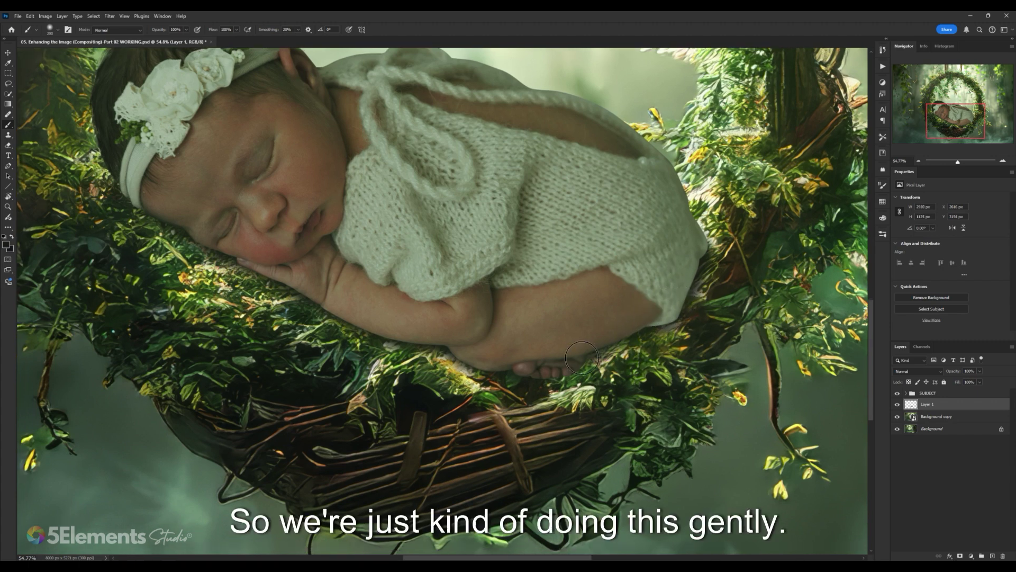
{"action": "key", "text": "bracketleft"}
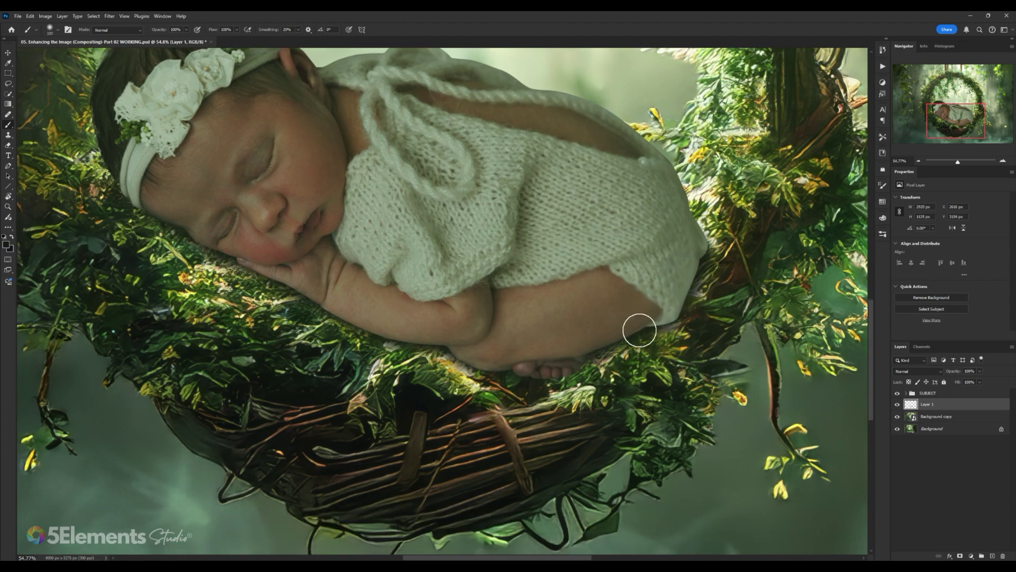
{"action": "left_click_drag", "start_coordinate": [607, 348], "coordinate": [571, 369]}
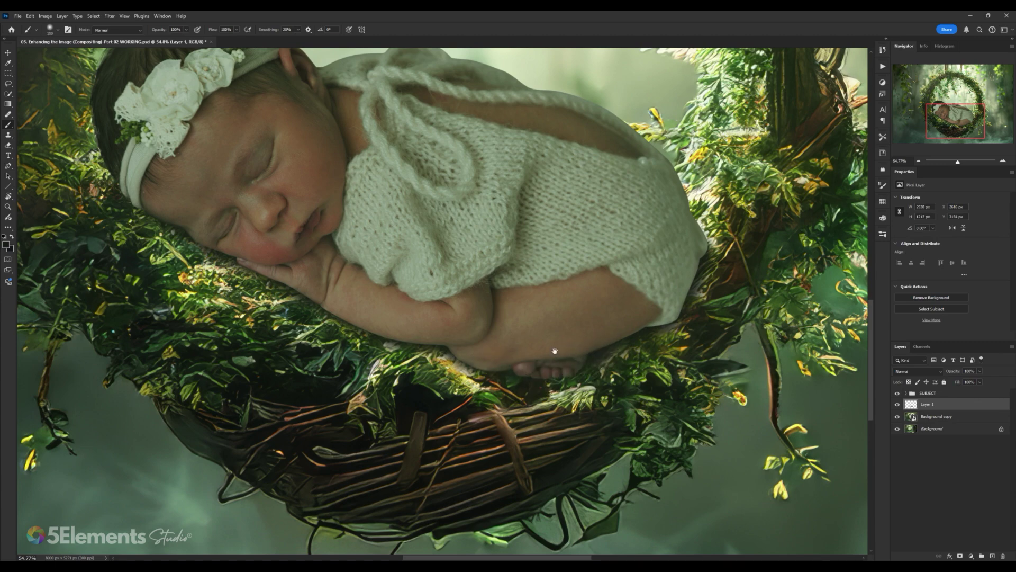
Step: Deepen the shadow in the bright foliage beneath the baby's cheek, hand and forearm
{"action": "left_click_drag", "start_coordinate": [554, 351], "coordinate": [621, 341]}
{"action": "left_click_drag", "start_coordinate": [386, 303], "coordinate": [490, 327]}
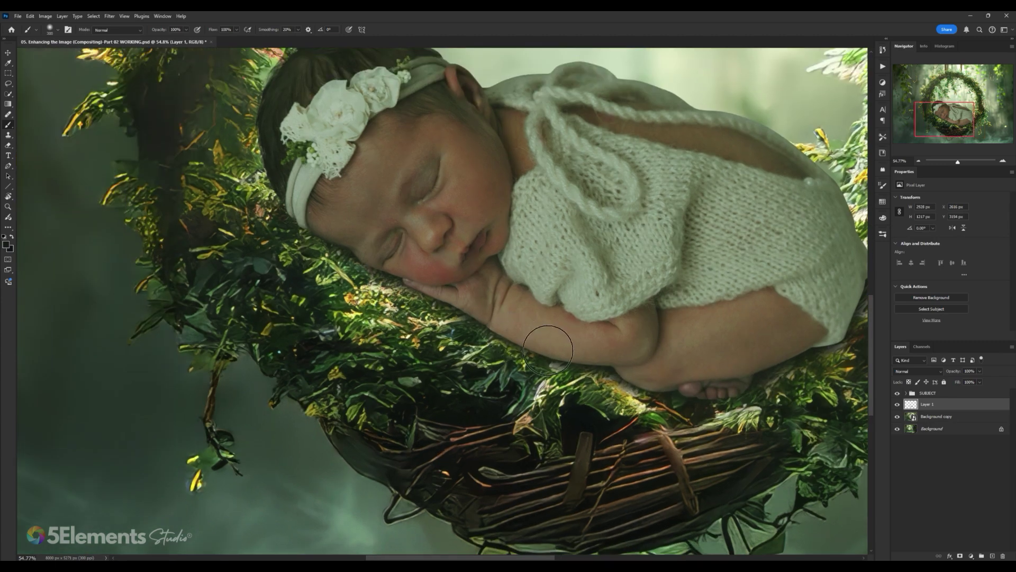
{"action": "mouse_move", "coordinate": [389, 275]}
{"action": "left_mouse_down"}
{"action": "mouse_move", "coordinate": [411, 292]}
{"action": "mouse_move", "coordinate": [324, 233]}
{"action": "mouse_move", "coordinate": [345, 265]}
{"action": "mouse_move", "coordinate": [371, 269]}
{"action": "left_mouse_up"}
{"action": "key", "text": "bracketleft"}
{"action": "key", "text": "bracketright"}
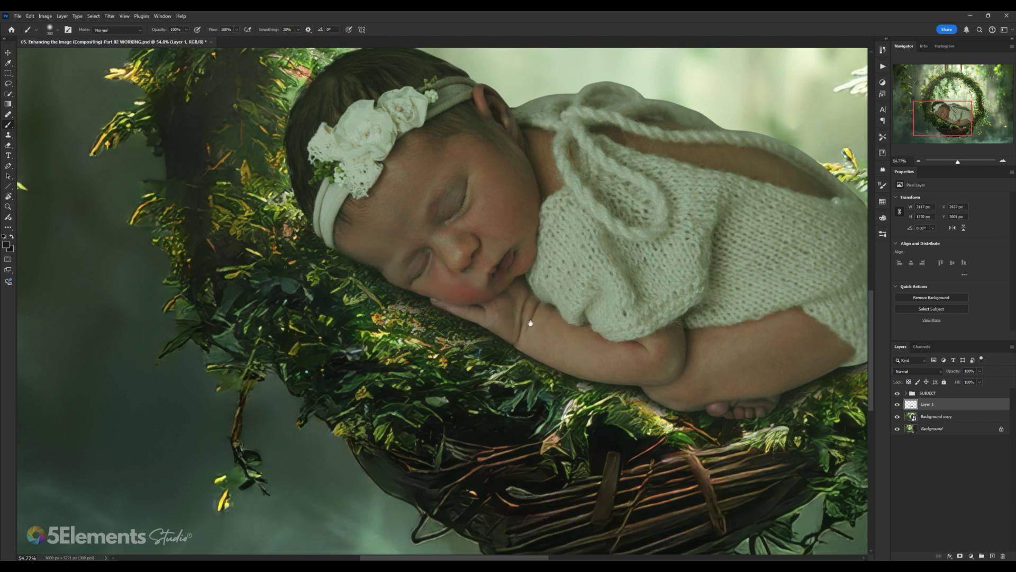
Step: Extend the shadow from the forearm to the elbow and knee with varied brush sizes
{"action": "left_click_drag", "start_coordinate": [494, 339], "coordinate": [443, 335]}
{"action": "key", "text": "bracketleft"}
{"action": "key", "text": "bracketleft"}
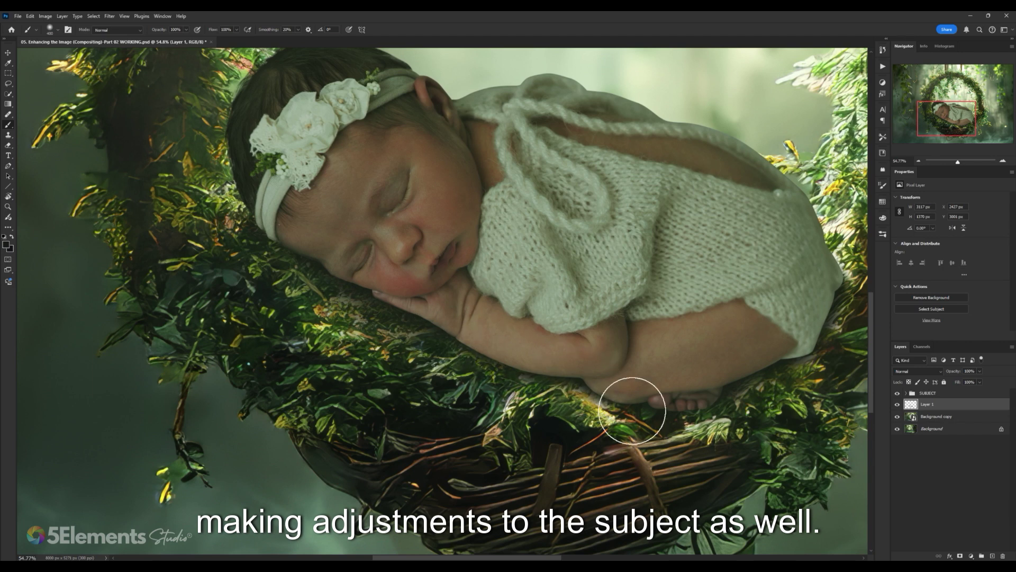
{"action": "left_click_drag", "start_coordinate": [519, 347], "coordinate": [481, 329]}
{"action": "left_click_drag", "start_coordinate": [566, 392], "coordinate": [523, 361]}
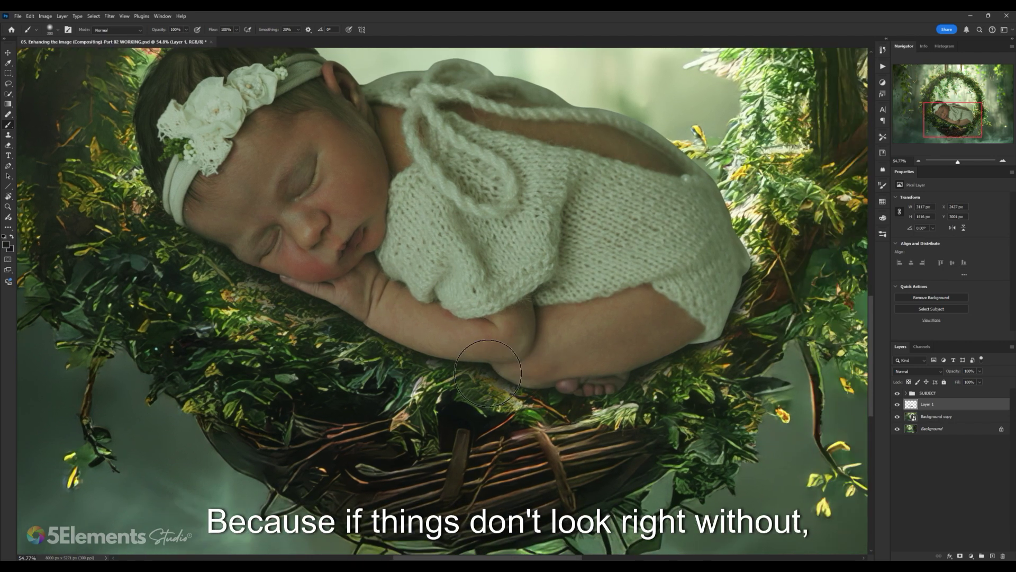
{"action": "key", "text": "bracketleft"}
{"action": "left_click_drag", "start_coordinate": [516, 403], "coordinate": [528, 409]}
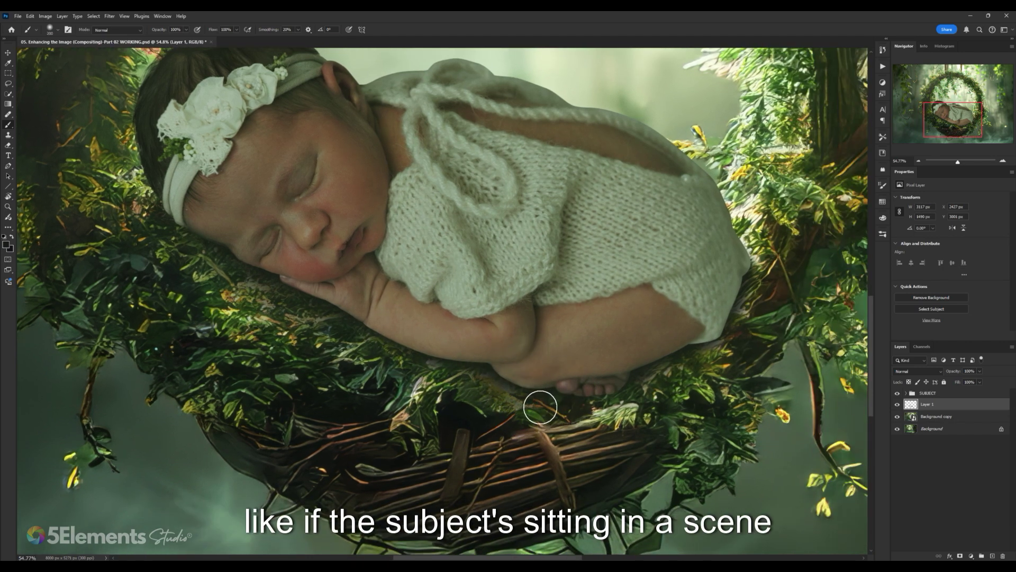
Step: Widen the shadow around the baby's feet and beneath the thigh and bottom using a larger brush
{"action": "key", "text": "bracketright"}
{"action": "left_click_drag", "start_coordinate": [675, 366], "coordinate": [654, 365]}
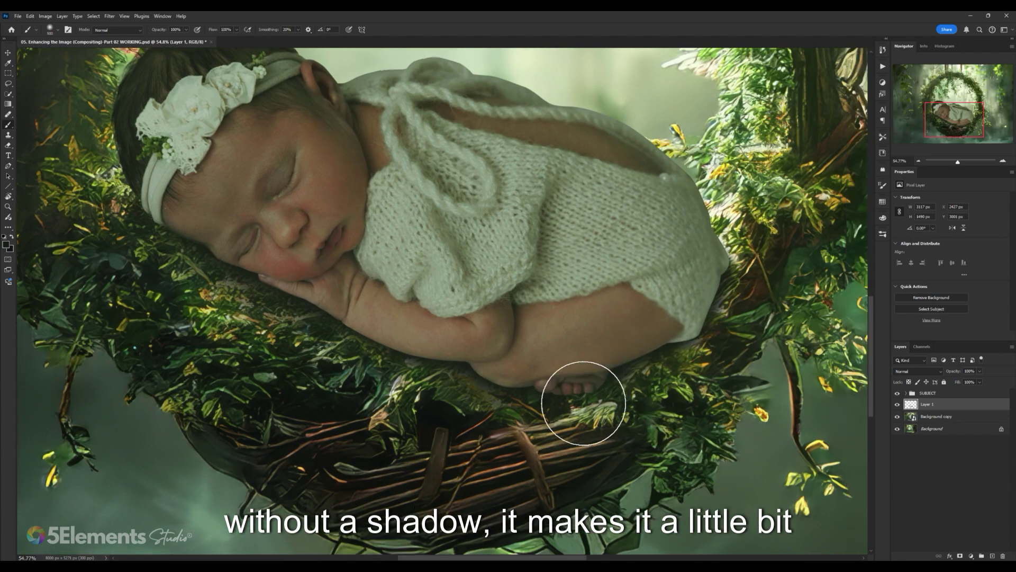
{"action": "left_click_drag", "start_coordinate": [582, 402], "coordinate": [589, 413]}
{"action": "left_click_drag", "start_coordinate": [712, 291], "coordinate": [695, 315]}
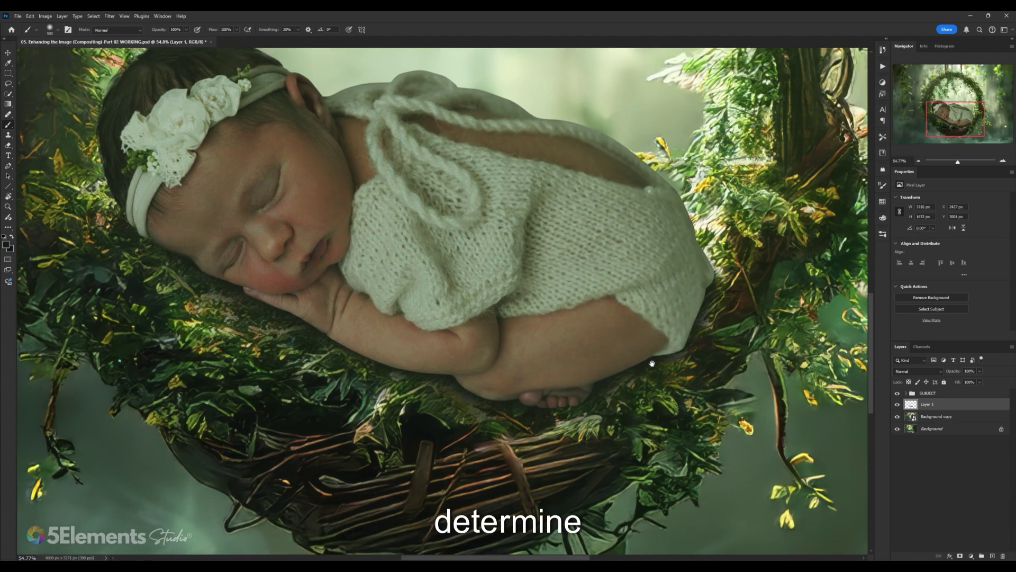
{"action": "mouse_move", "coordinate": [650, 381]}
{"action": "left_mouse_down"}
{"action": "mouse_move", "coordinate": [669, 374]}
{"action": "mouse_move", "coordinate": [613, 390]}
{"action": "mouse_move", "coordinate": [607, 405]}
{"action": "left_mouse_up"}
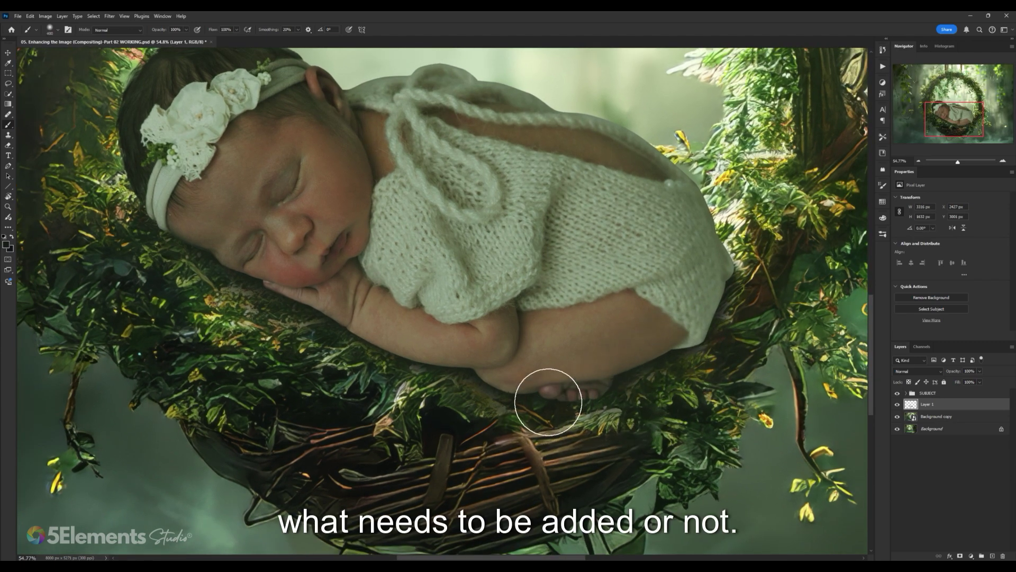
Step: Build up the shadow on the foliage beneath the baby's arm and head with broad soft strokes
{"action": "left_click_drag", "start_coordinate": [461, 346], "coordinate": [509, 356]}
{"action": "left_click_drag", "start_coordinate": [381, 343], "coordinate": [413, 352]}
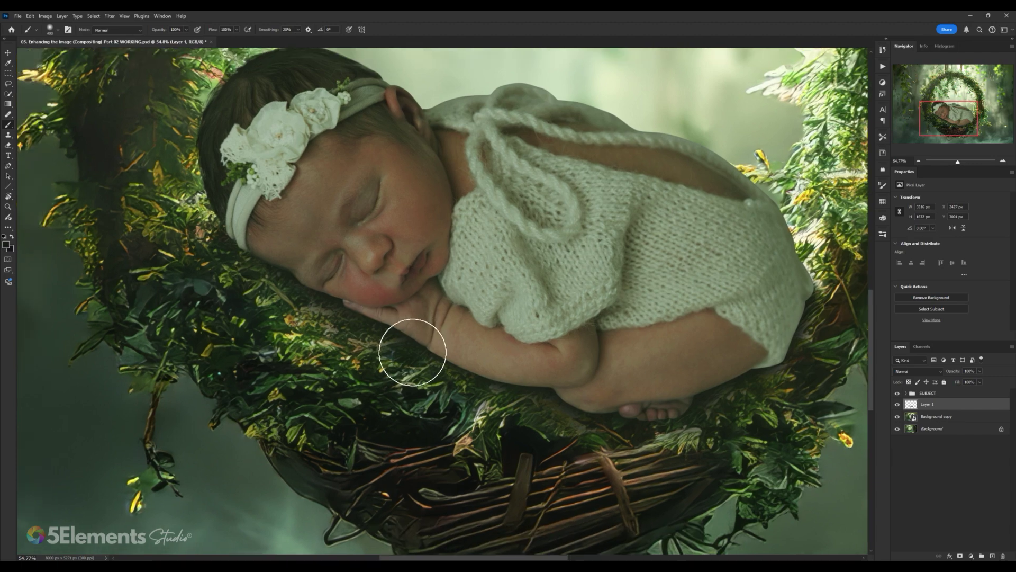
{"action": "mouse_move", "coordinate": [286, 302]}
{"action": "left_mouse_down"}
{"action": "mouse_move", "coordinate": [245, 256]}
{"action": "mouse_move", "coordinate": [220, 254]}
{"action": "mouse_move", "coordinate": [308, 317]}
{"action": "mouse_move", "coordinate": [290, 313]}
{"action": "left_mouse_up"}
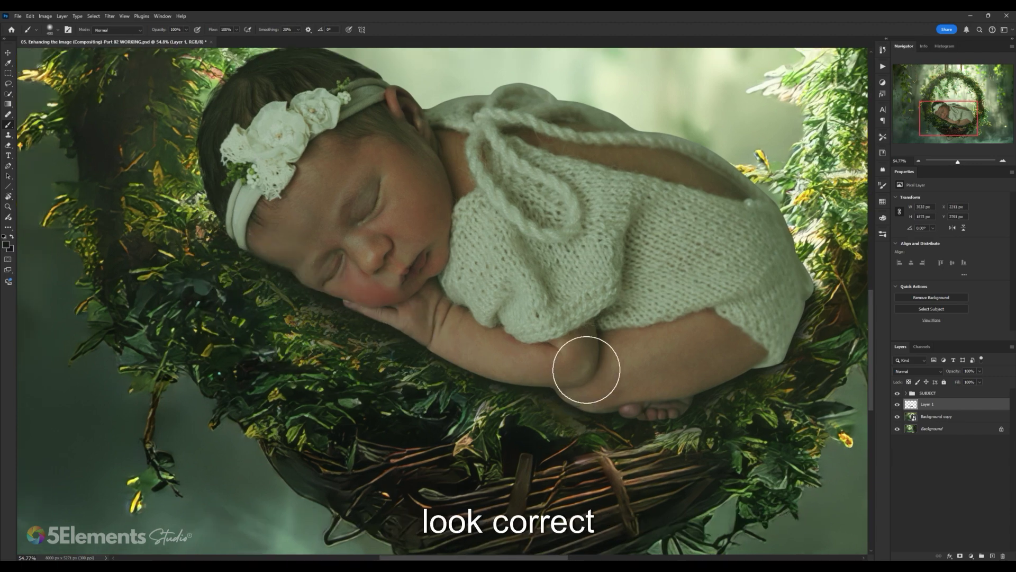
Step: Inspect the painted shadow around the baby's knitted outfit, legs and feet
{"action": "key", "text": "z"}
{"action": "left_click_drag", "start_coordinate": [581, 320], "coordinate": [502, 320]}
{"action": "mouse_move", "coordinate": [622, 323]}
{"action": "left_mouse_down"}
{"action": "mouse_move", "coordinate": [554, 318]}
{"action": "mouse_move", "coordinate": [624, 302]}
{"action": "mouse_move", "coordinate": [645, 322]}
{"action": "left_mouse_up"}
{"action": "key", "text": "b"}
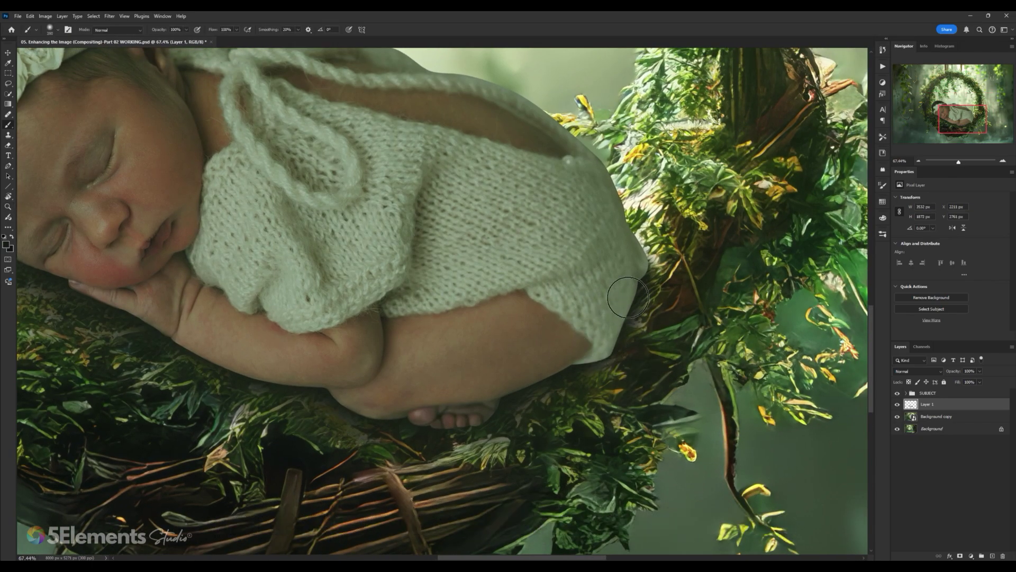
{"action": "key", "text": "z"}
{"action": "left_click_drag", "start_coordinate": [608, 360], "coordinate": [564, 291]}
{"action": "scroll", "coordinate": [564, 291], "scroll_direction": "up", "scroll_amount": 5}
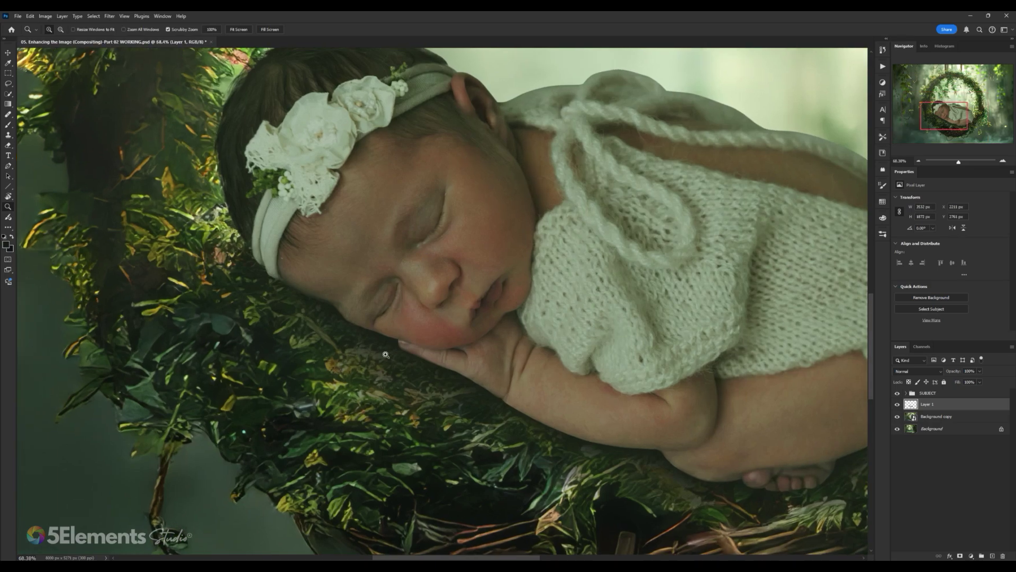
Step: Inspect up close how the baby's forehead and hand meet the painted shadow, ending with the Move tool active
{"action": "key", "text": "z"}
{"action": "mouse_move", "coordinate": [339, 296]}
{"action": "left_mouse_down"}
{"action": "mouse_move", "coordinate": [377, 291]}
{"action": "mouse_move", "coordinate": [348, 320]}
{"action": "left_mouse_up"}
{"action": "scroll", "coordinate": [349, 320], "scroll_direction": "down", "scroll_amount": 4}
{"action": "key", "text": "b"}
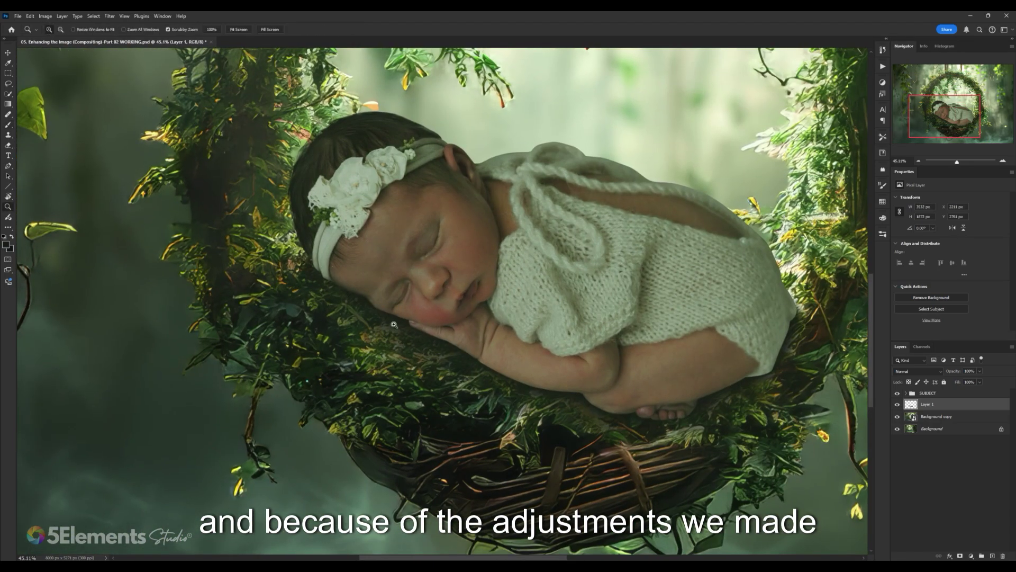
{"action": "scroll", "coordinate": [410, 264], "scroll_direction": "up", "scroll_amount": 5}
{"action": "left_click_drag", "start_coordinate": [410, 277], "coordinate": [440, 263]}
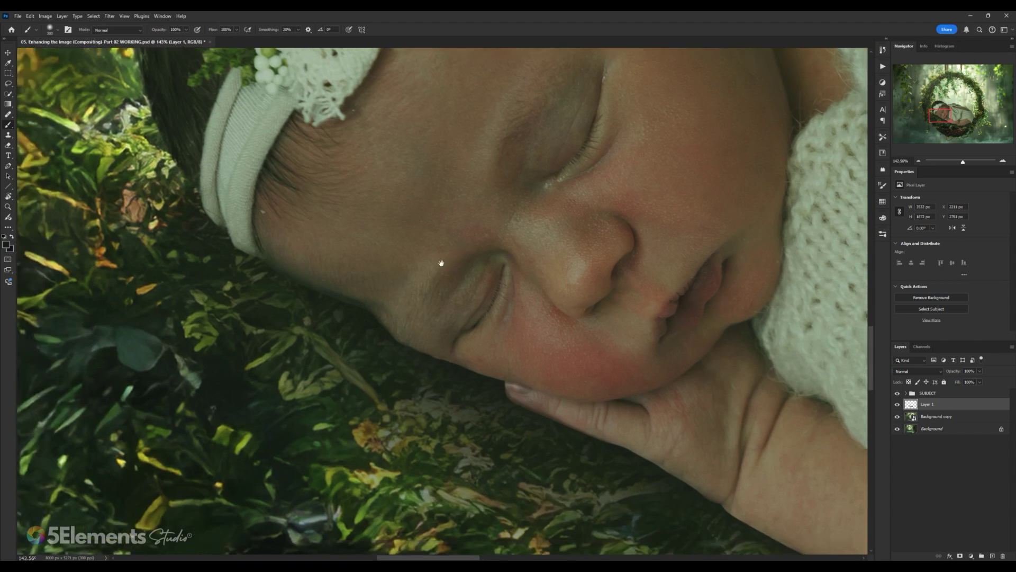
{"action": "scroll", "coordinate": [356, 290], "scroll_direction": "up", "scroll_amount": 3}
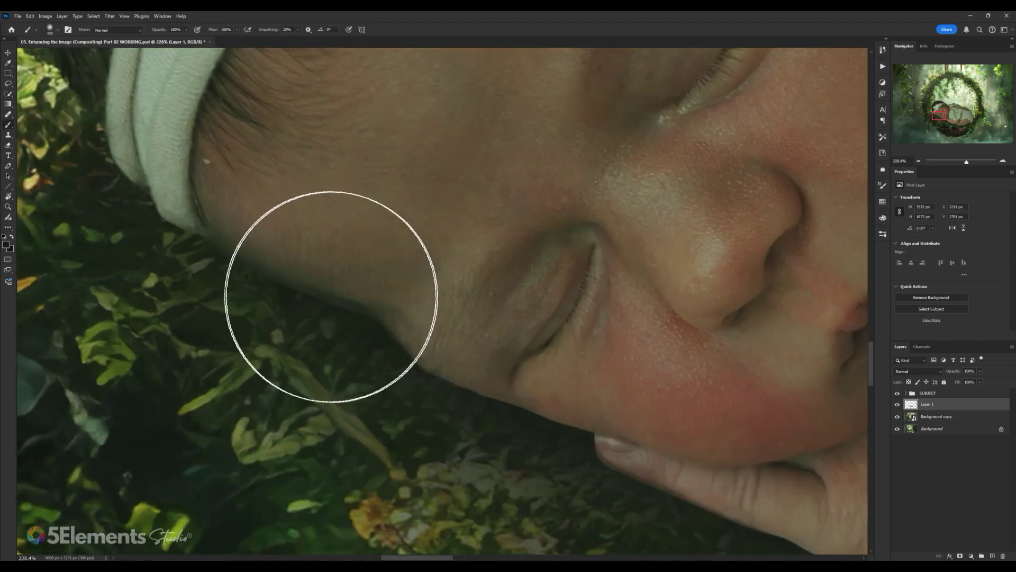
{"action": "key", "text": "v"}
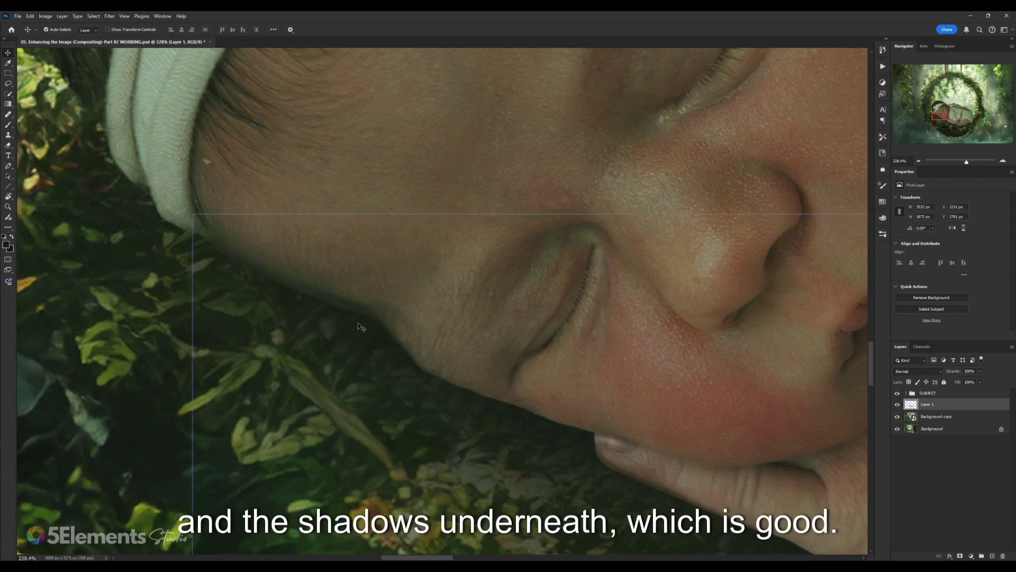
Step: Examine how the forest backlight falls on the baby's head and back, both in the full composite and up close
{"action": "key", "text": "z"}
{"action": "left_click", "coordinate": [424, 301], "text": "alt"}
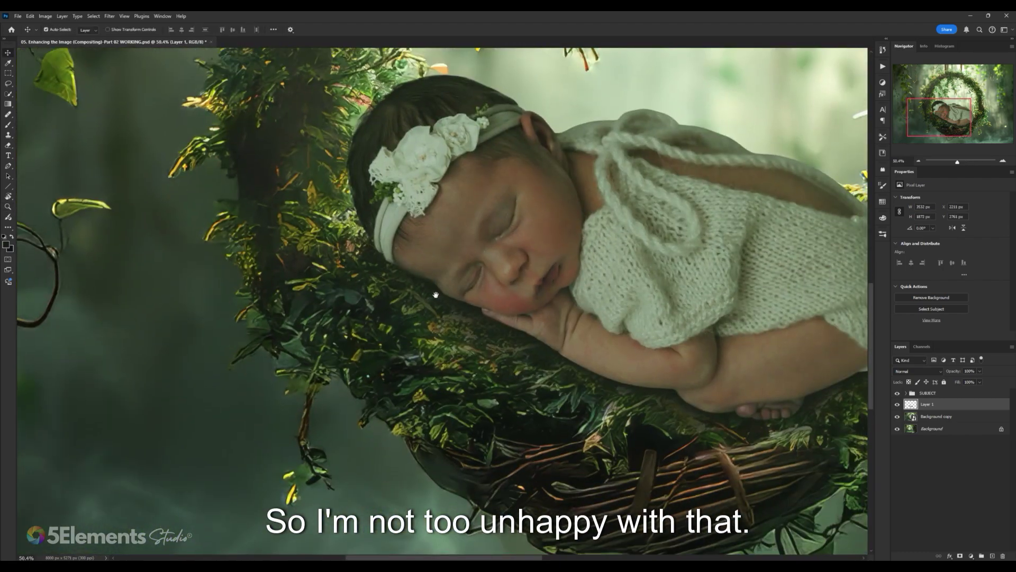
{"action": "key", "text": "b"}
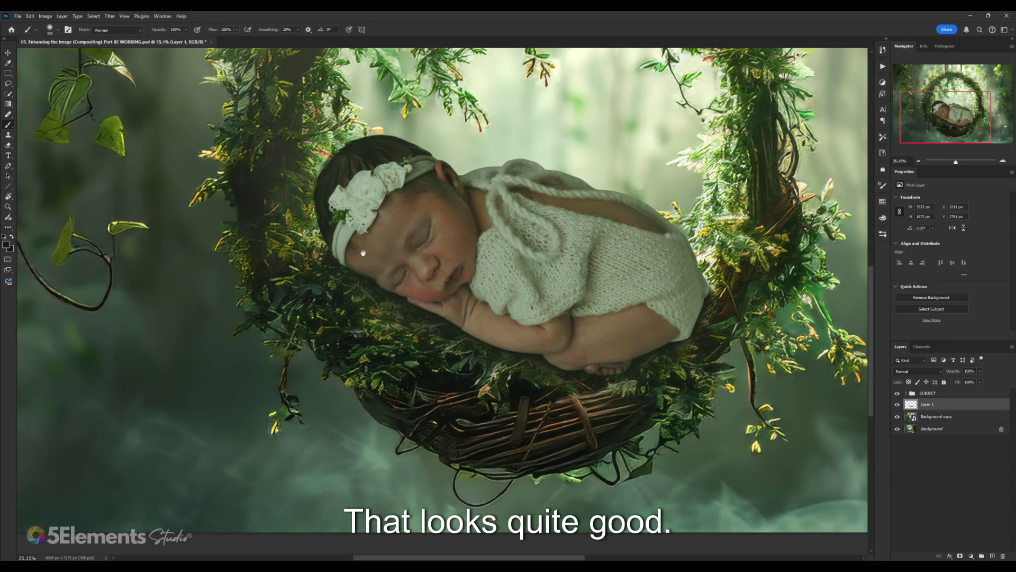
{"action": "scroll", "coordinate": [363, 253], "scroll_direction": "up", "scroll_amount": 5}
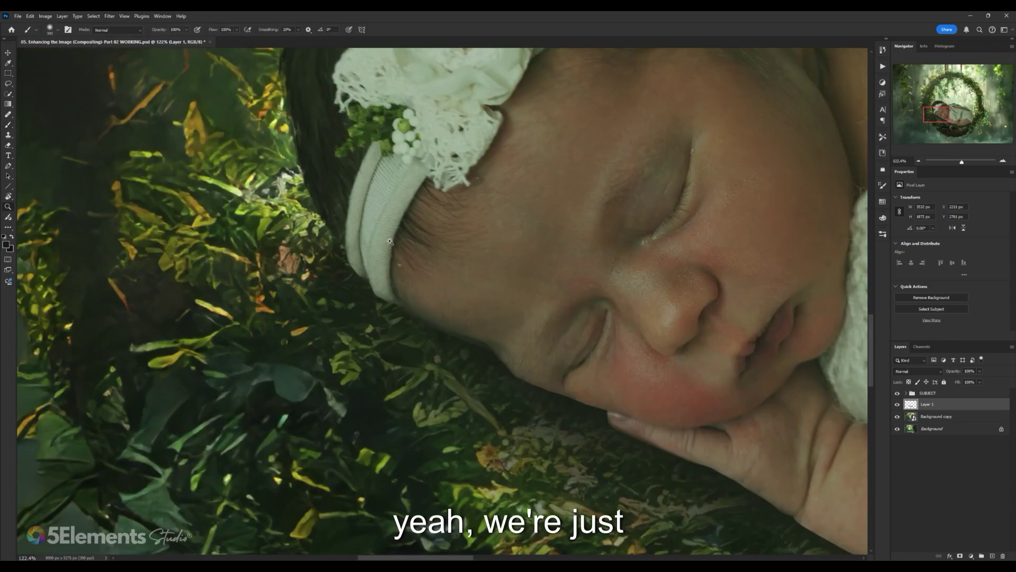
{"action": "scroll", "coordinate": [389, 241], "scroll_direction": "down", "scroll_amount": 8}
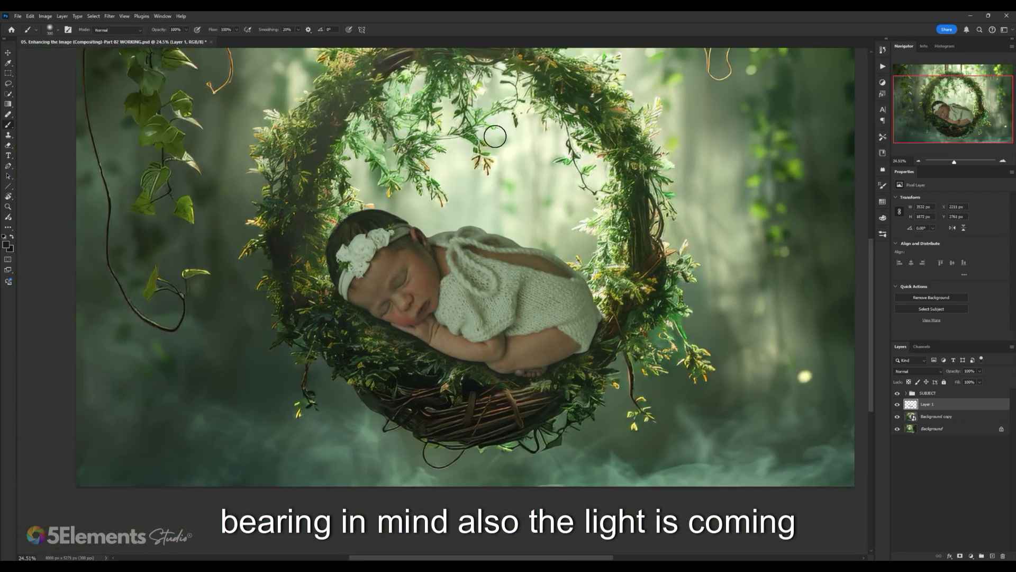
{"action": "key", "text": "z"}
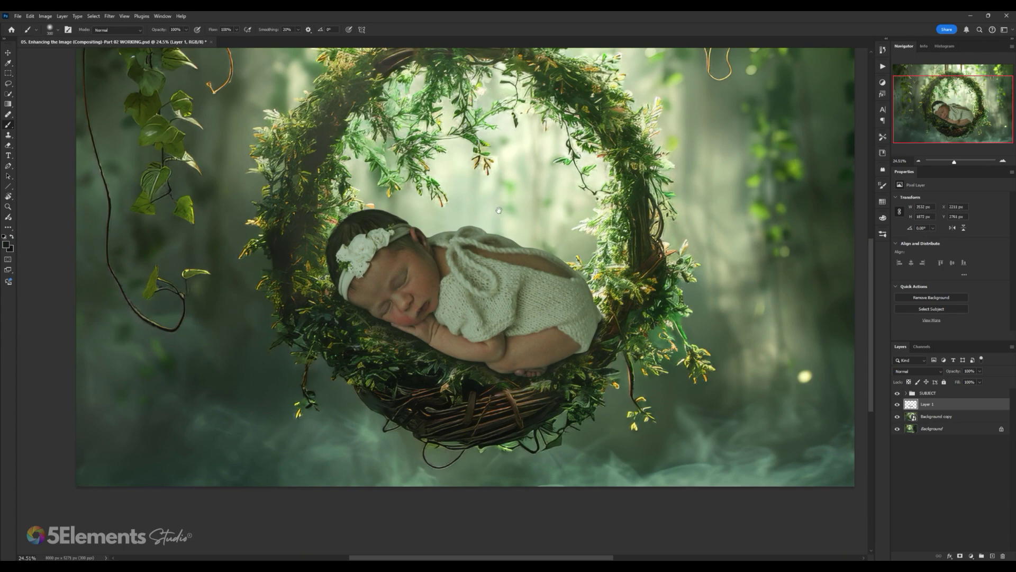
{"action": "scroll", "coordinate": [450, 228], "scroll_direction": "up", "scroll_amount": 5}
{"action": "key", "text": "b"}
{"action": "scroll", "coordinate": [450, 228], "scroll_direction": "down", "scroll_amount": 3}
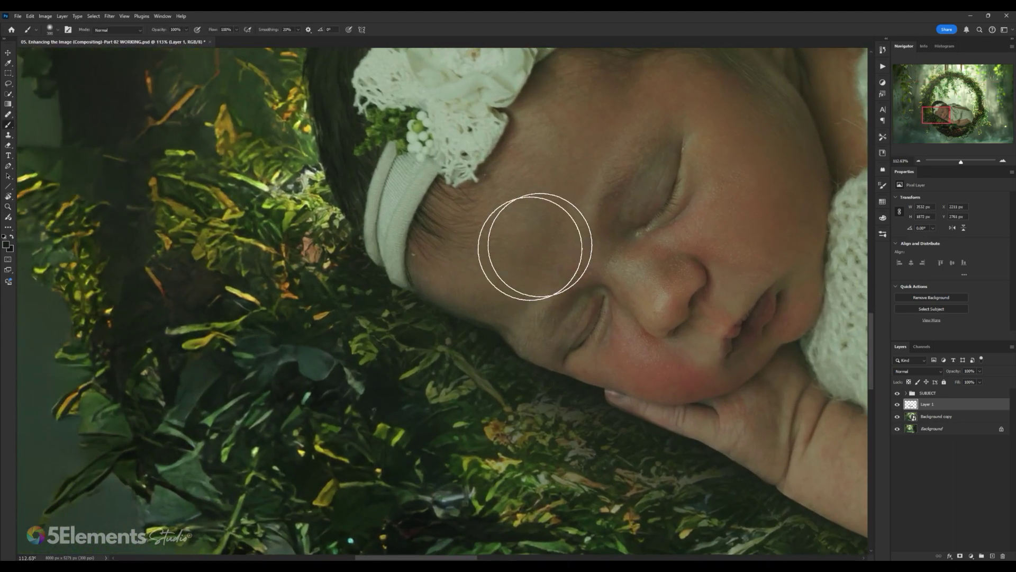
{"action": "scroll", "coordinate": [487, 258], "scroll_direction": "up", "scroll_amount": 1}
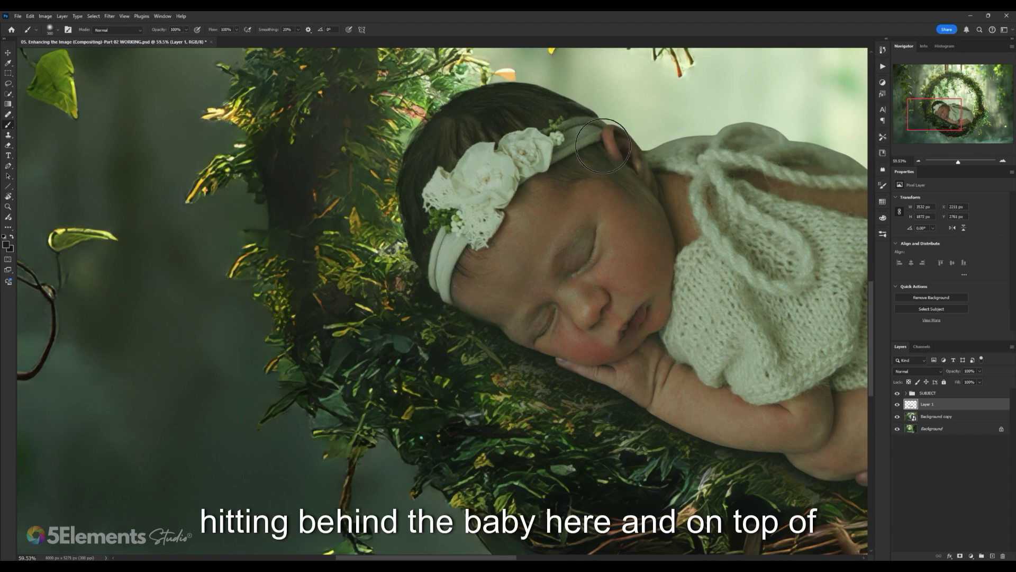
{"action": "scroll", "coordinate": [614, 212], "scroll_direction": "down", "scroll_amount": 1}
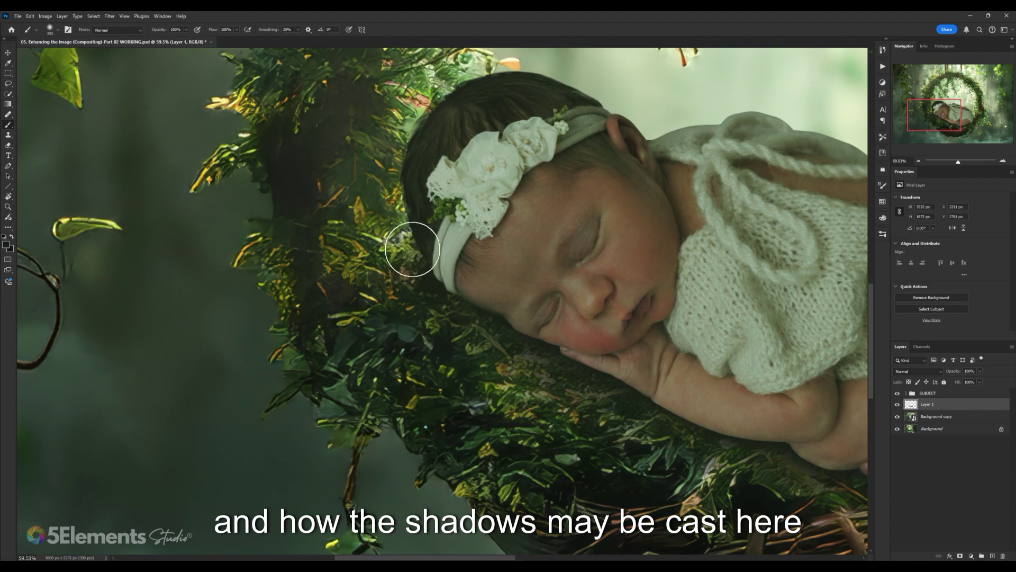
Step: Assess the light passing the baby's headband and the shadow cast on the nearby wreath foliage at several zoom levels
{"action": "scroll", "coordinate": [413, 265], "scroll_direction": "down", "scroll_amount": 10}
{"action": "key", "text": "z"}
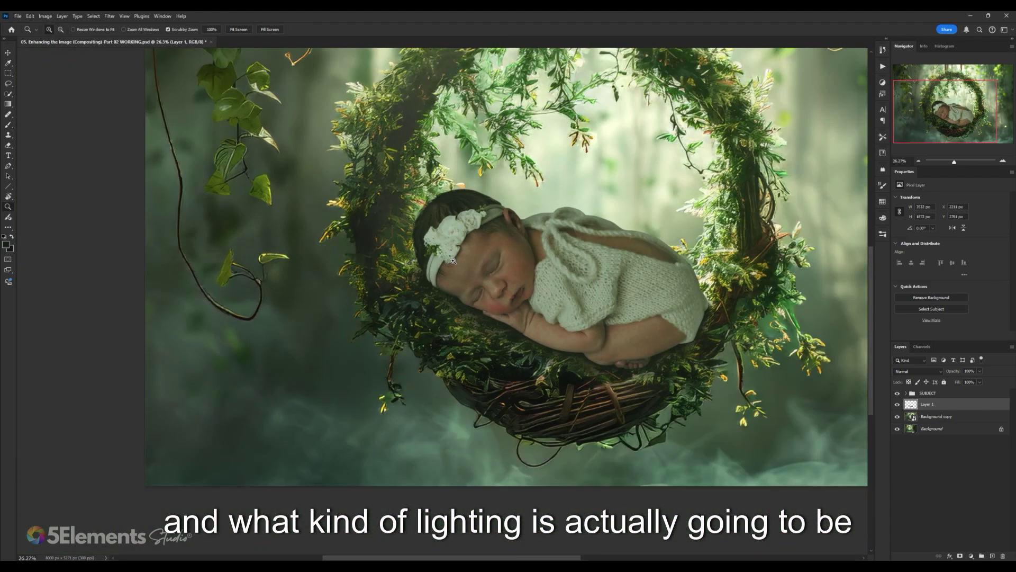
{"action": "scroll", "coordinate": [452, 260], "scroll_direction": "up", "scroll_amount": 4}
{"action": "key", "text": "b"}
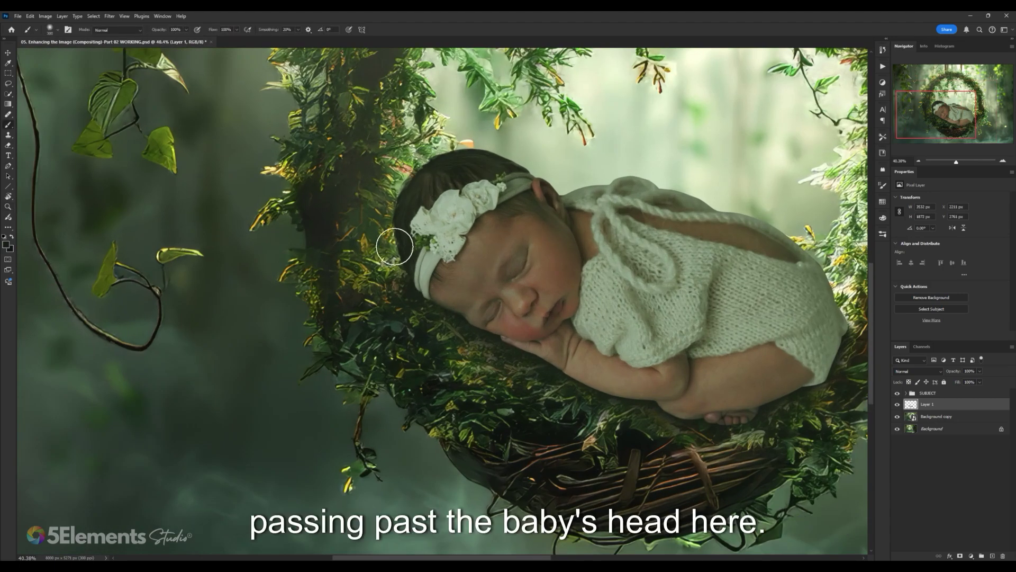
{"action": "scroll", "coordinate": [419, 227], "scroll_direction": "up", "scroll_amount": 3}
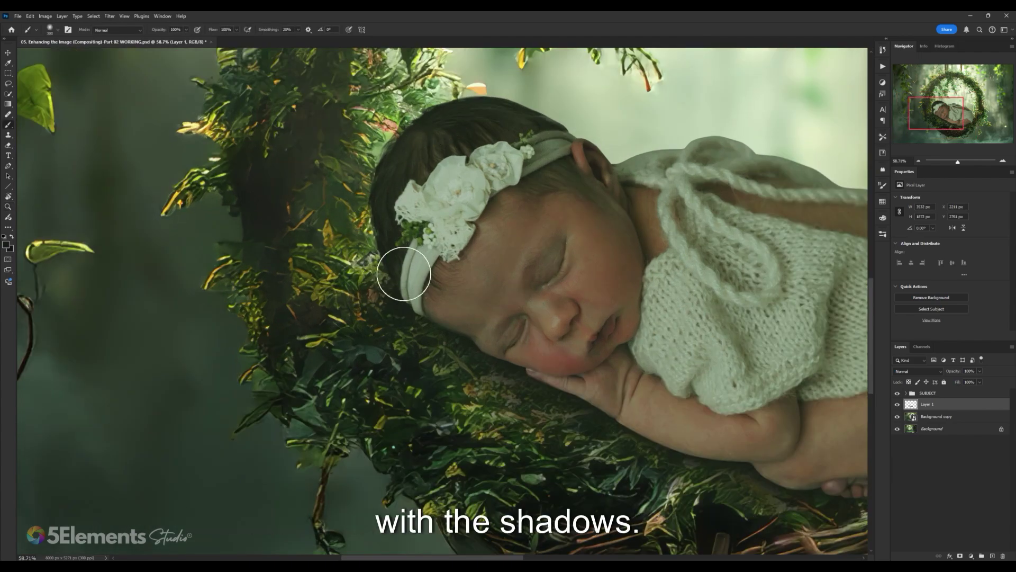
{"action": "scroll", "coordinate": [408, 265], "scroll_direction": "down", "scroll_amount": 4}
{"action": "scroll", "coordinate": [403, 254], "scroll_direction": "up", "scroll_amount": 3}
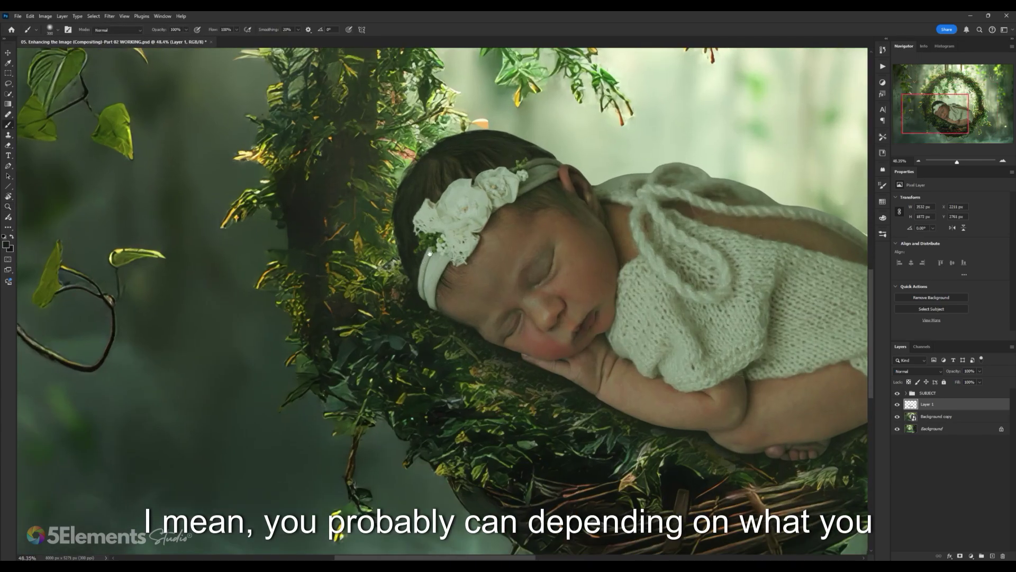
{"action": "scroll", "coordinate": [423, 259], "scroll_direction": "down", "scroll_amount": 4}
{"action": "scroll", "coordinate": [402, 276], "scroll_direction": "up", "scroll_amount": 4}
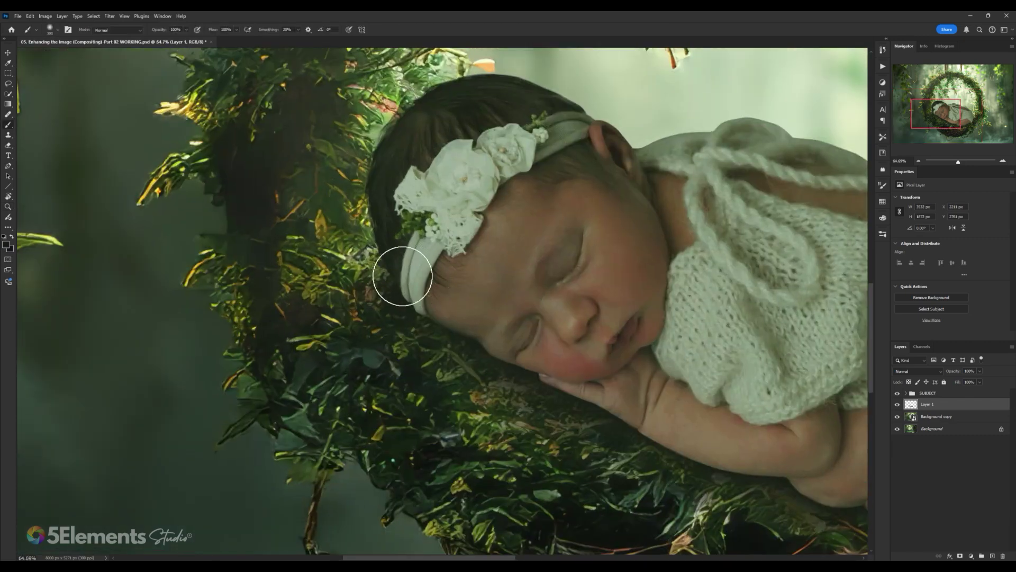
Step: Deepen the soft shadow on the foliage along the baby's forehead, hand, arm and bottom with broad brush strokes
{"action": "left_click_drag", "start_coordinate": [463, 305], "coordinate": [427, 284]}
{"action": "left_click_drag", "start_coordinate": [455, 324], "coordinate": [431, 303]}
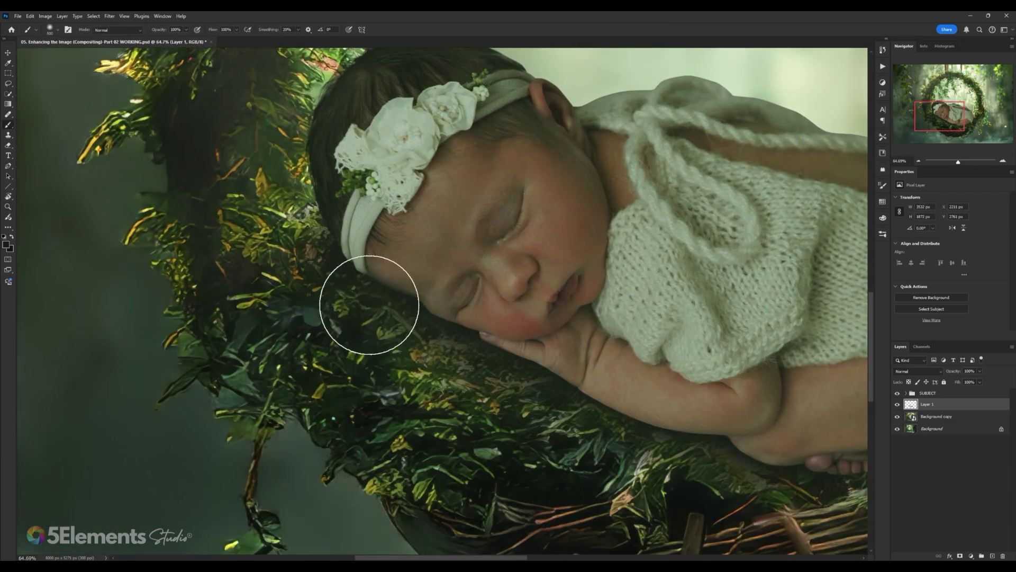
{"action": "left_click_drag", "start_coordinate": [473, 328], "coordinate": [455, 320]}
{"action": "left_click_drag", "start_coordinate": [513, 358], "coordinate": [459, 339]}
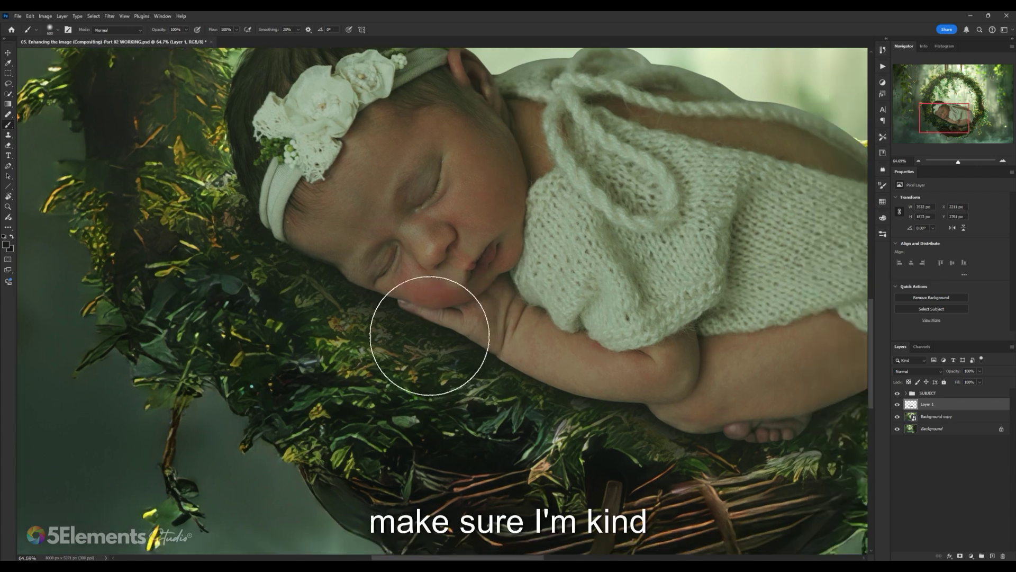
{"action": "left_click_drag", "start_coordinate": [493, 381], "coordinate": [437, 357]}
{"action": "left_click_drag", "start_coordinate": [536, 310], "coordinate": [445, 297]}
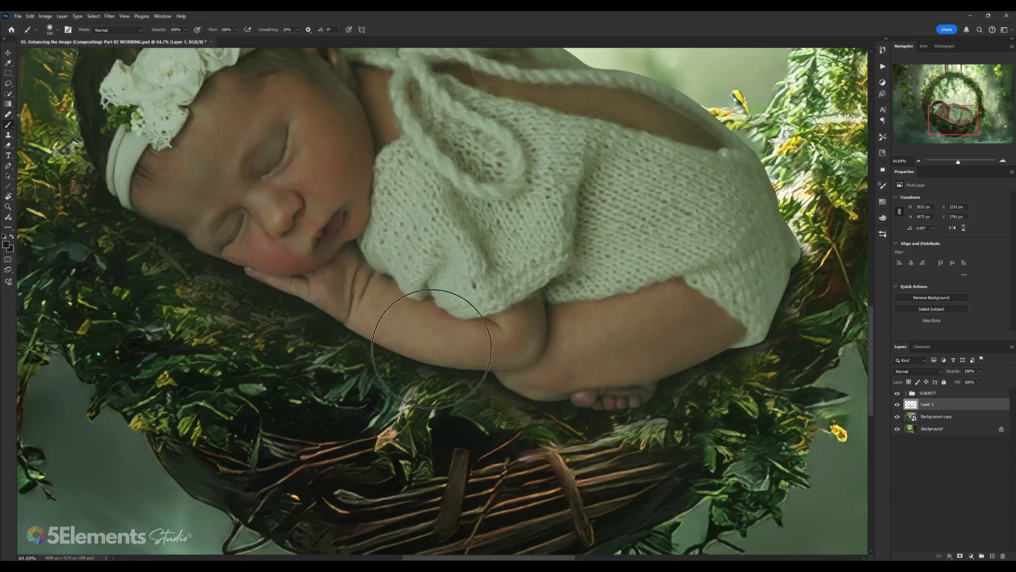
{"action": "left_click_drag", "start_coordinate": [543, 397], "coordinate": [476, 390]}
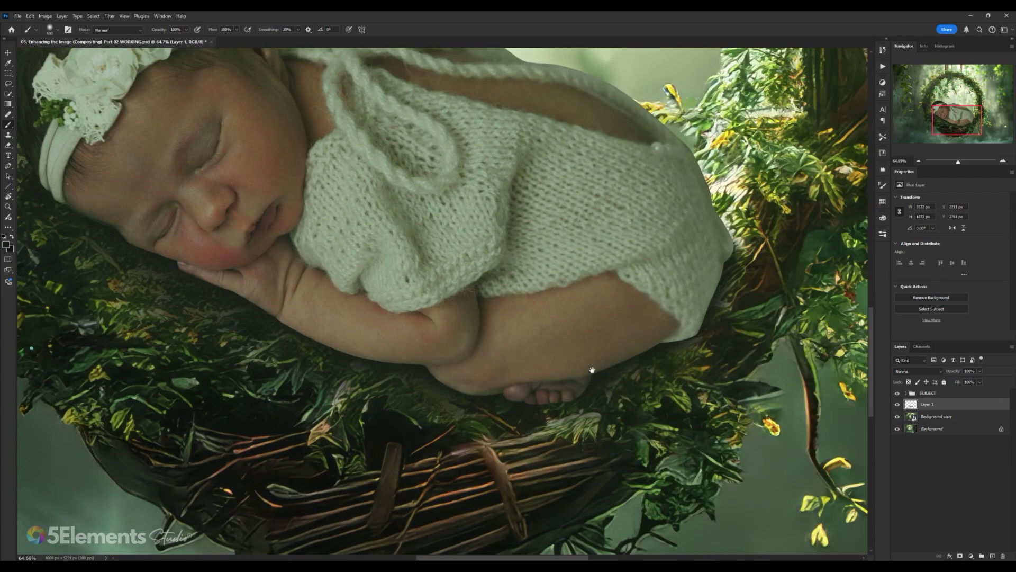
{"action": "left_click_drag", "start_coordinate": [589, 369], "coordinate": [538, 381]}
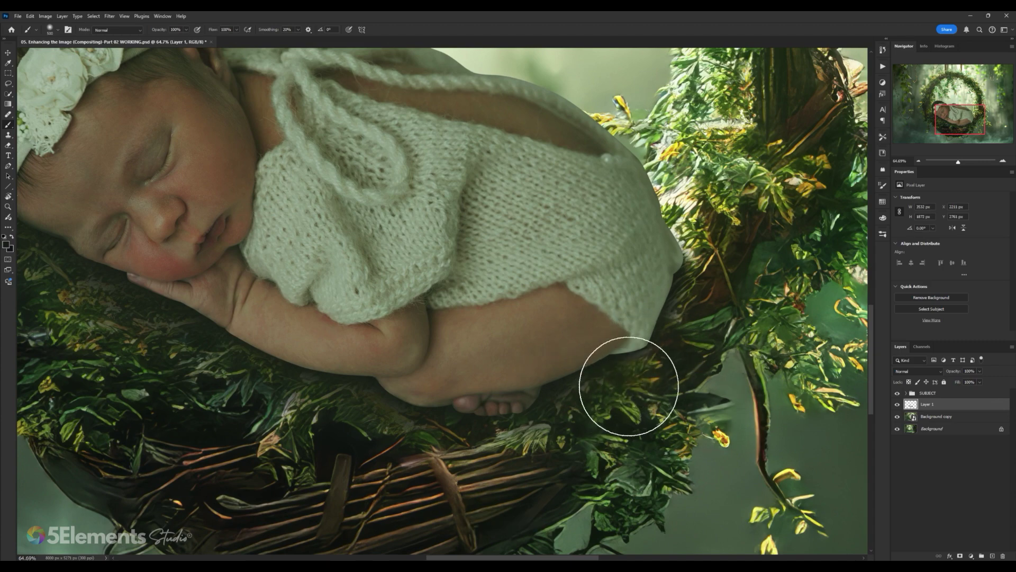
{"action": "left_click_drag", "start_coordinate": [626, 386], "coordinate": [596, 403]}
Step: Compare the whole composite with and without the painted shadow layer, leaving the layer visible
{"action": "scroll", "coordinate": [656, 318], "scroll_direction": "down", "scroll_amount": 6}
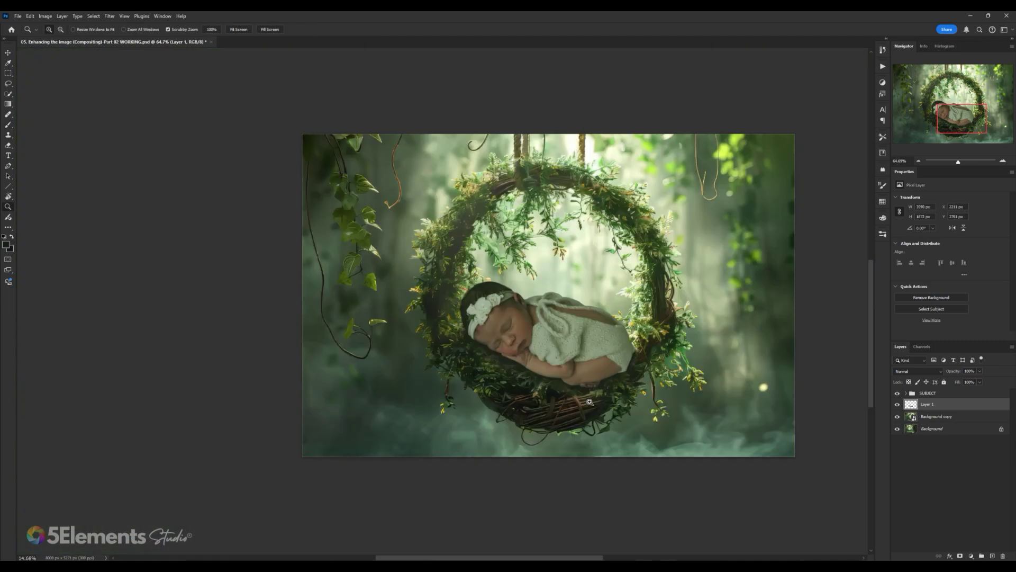
{"action": "scroll", "coordinate": [571, 328], "scroll_direction": "up", "scroll_amount": 3}
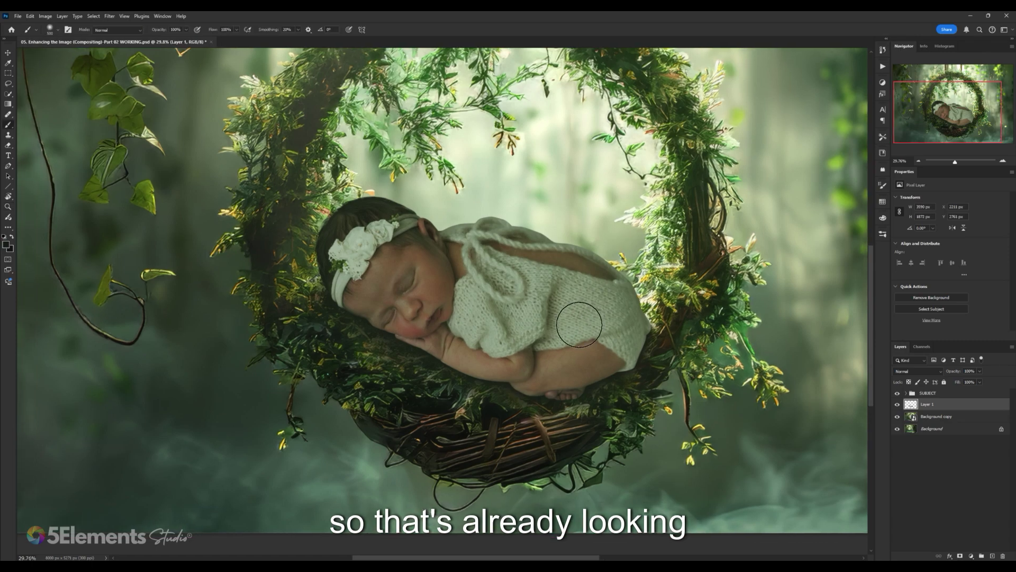
{"action": "scroll", "coordinate": [540, 320], "scroll_direction": "up", "scroll_amount": 2}
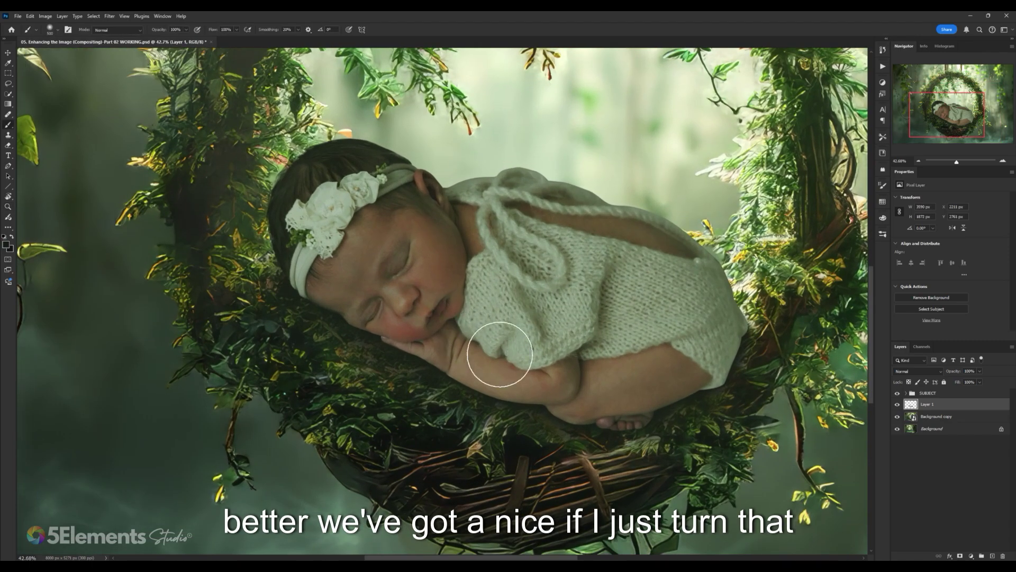
{"action": "left_click", "coordinate": [897, 404]}
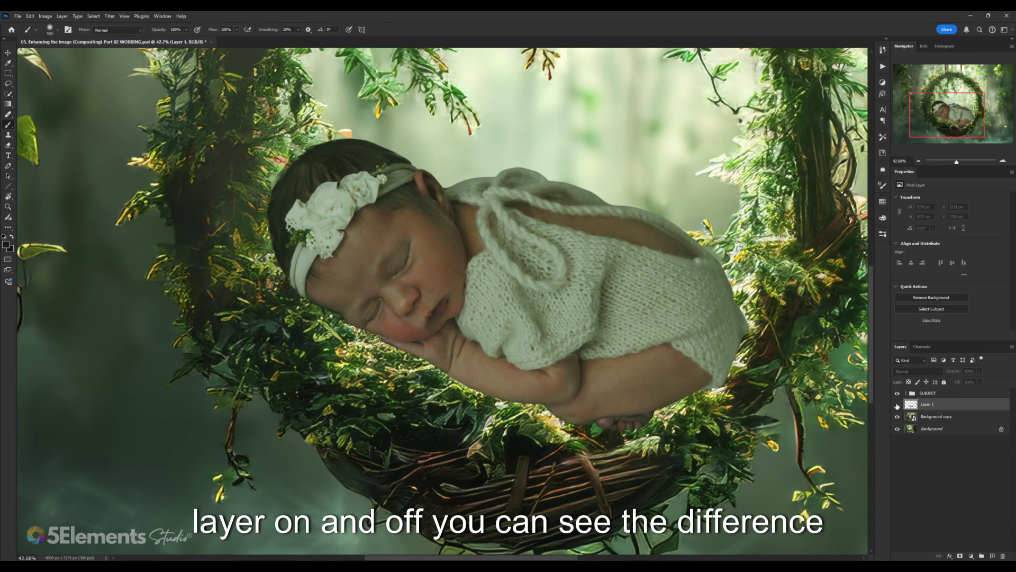
{"action": "left_click", "coordinate": [897, 404]}
{"action": "left_click", "coordinate": [898, 405]}
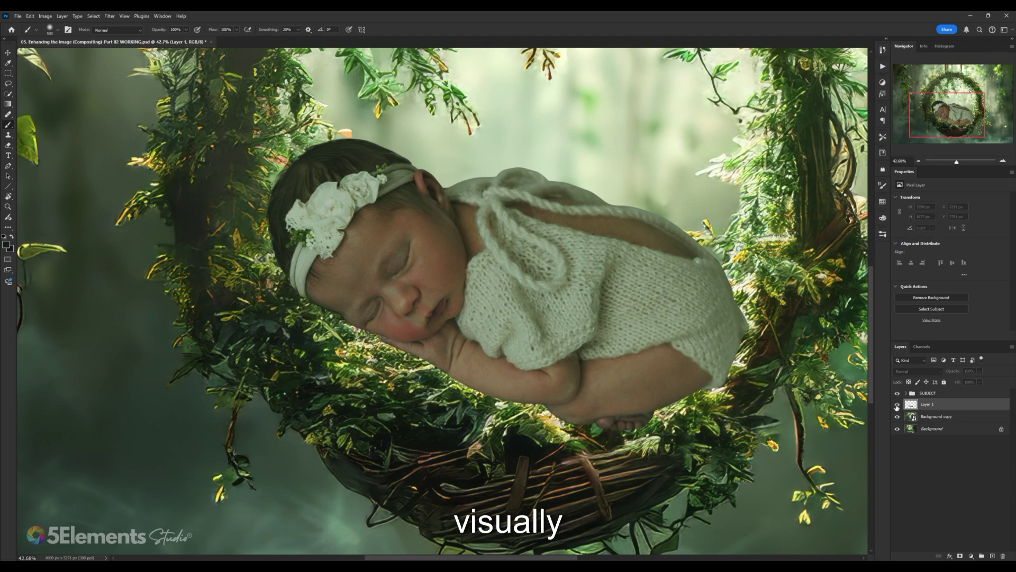
{"action": "left_click", "coordinate": [897, 405]}
{"action": "left_click", "coordinate": [897, 406]}
{"action": "left_click", "coordinate": [897, 405]}
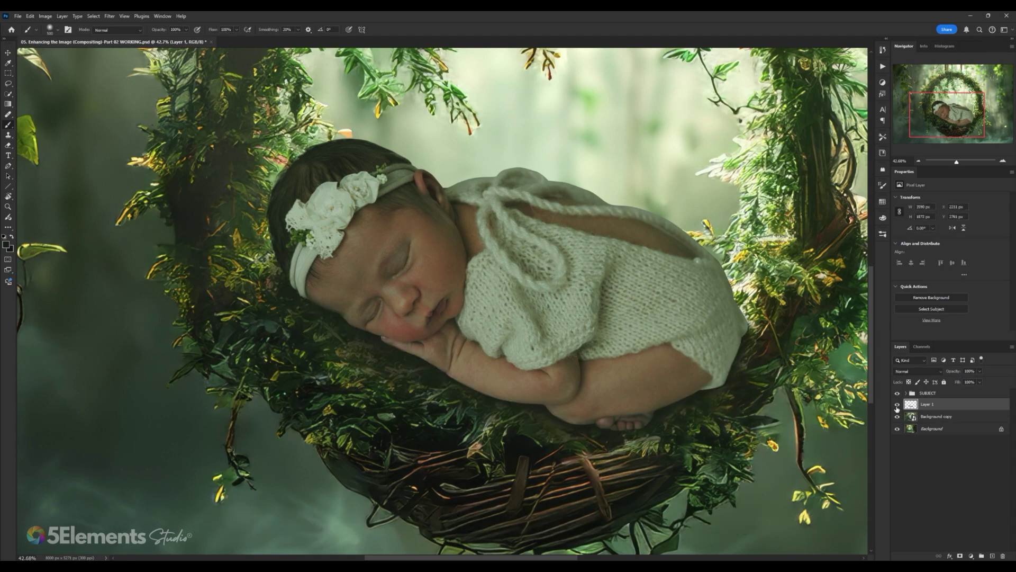
{"action": "left_click", "coordinate": [897, 405]}
{"action": "left_click", "coordinate": [897, 405]}
{"action": "left_click", "coordinate": [897, 405]}
{"action": "left_click", "coordinate": [897, 405]}
{"action": "scroll", "coordinate": [699, 383], "scroll_direction": "down", "scroll_amount": 4}
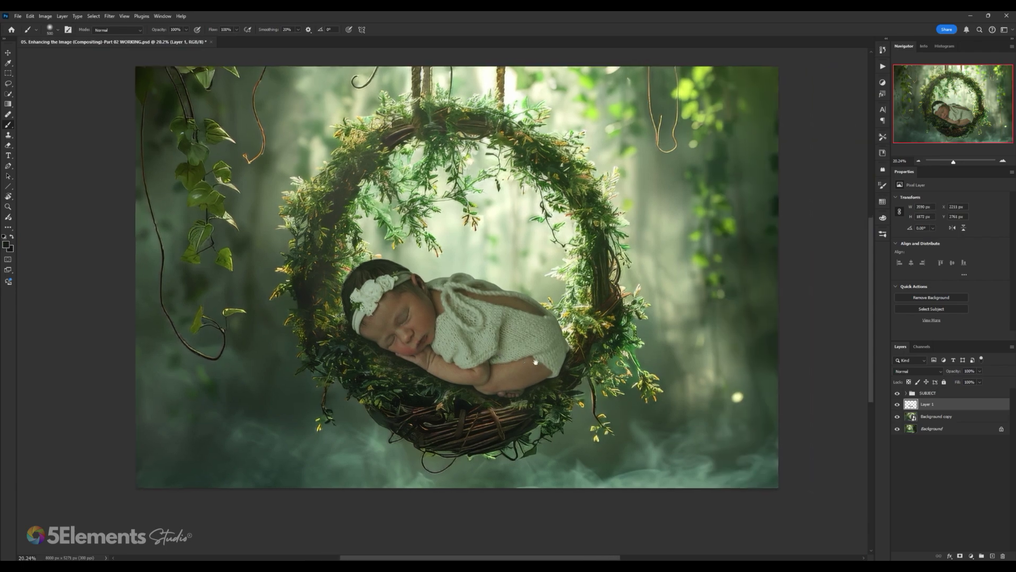
{"action": "scroll", "coordinate": [700, 382], "scroll_direction": "down", "scroll_amount": 3}
Step: Refine the shadow directly beneath the baby's forehead and hand, varying the size of the soft brush
{"action": "scroll", "coordinate": [484, 363], "scroll_direction": "up", "scroll_amount": 7}
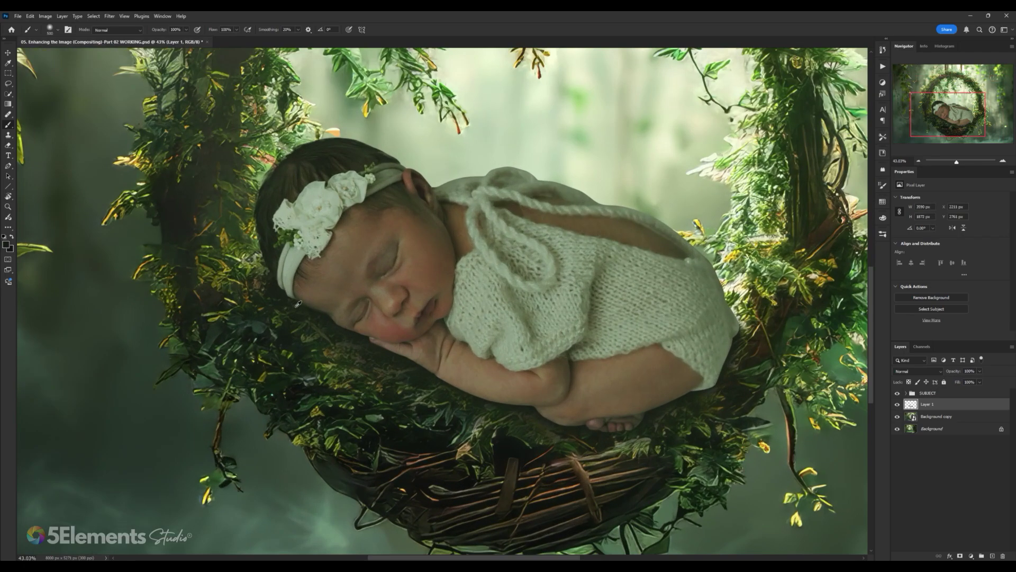
{"action": "scroll", "coordinate": [477, 338], "scroll_direction": "down", "scroll_amount": 1}
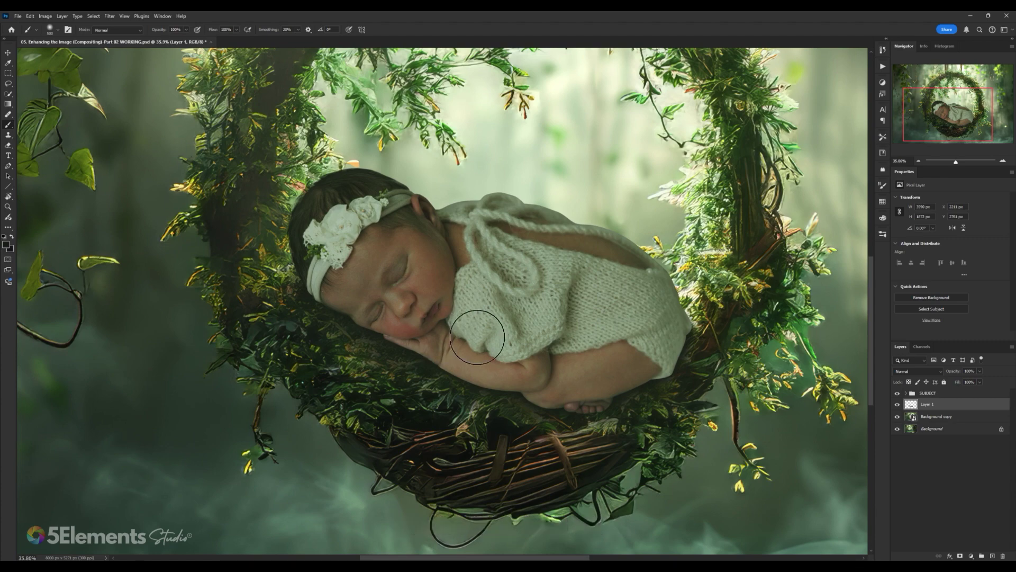
{"action": "scroll", "coordinate": [338, 318], "scroll_direction": "up", "scroll_amount": 2}
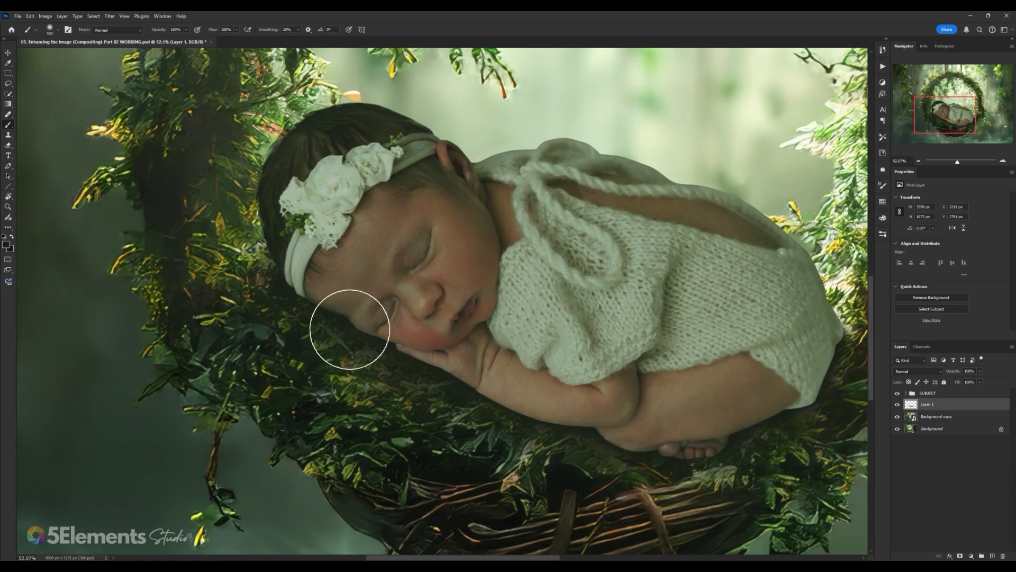
{"action": "key", "text": "bracketleft"}
{"action": "key", "text": "bracketleft"}
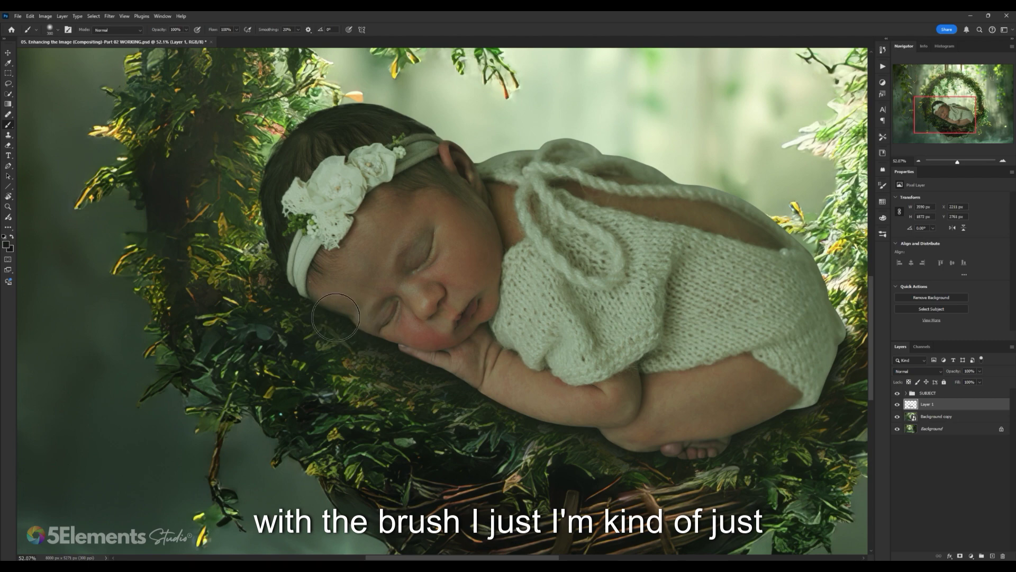
{"action": "key", "text": "bracketright"}
{"action": "scroll", "coordinate": [504, 394], "scroll_direction": "right", "scroll_amount": 2}
{"action": "scroll", "coordinate": [504, 394], "scroll_direction": "down", "scroll_amount": 1}
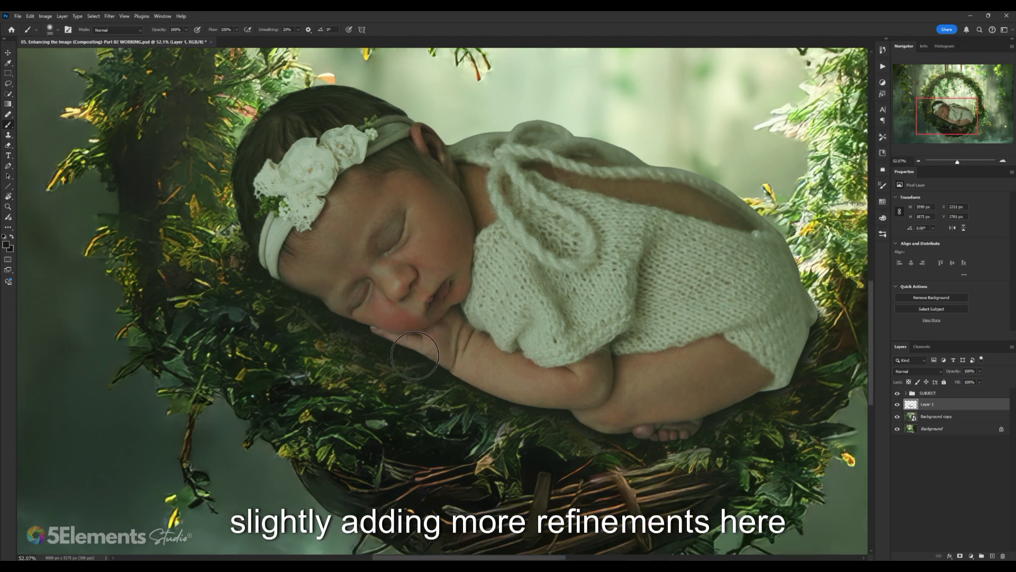
{"action": "key", "text": "bracketright"}
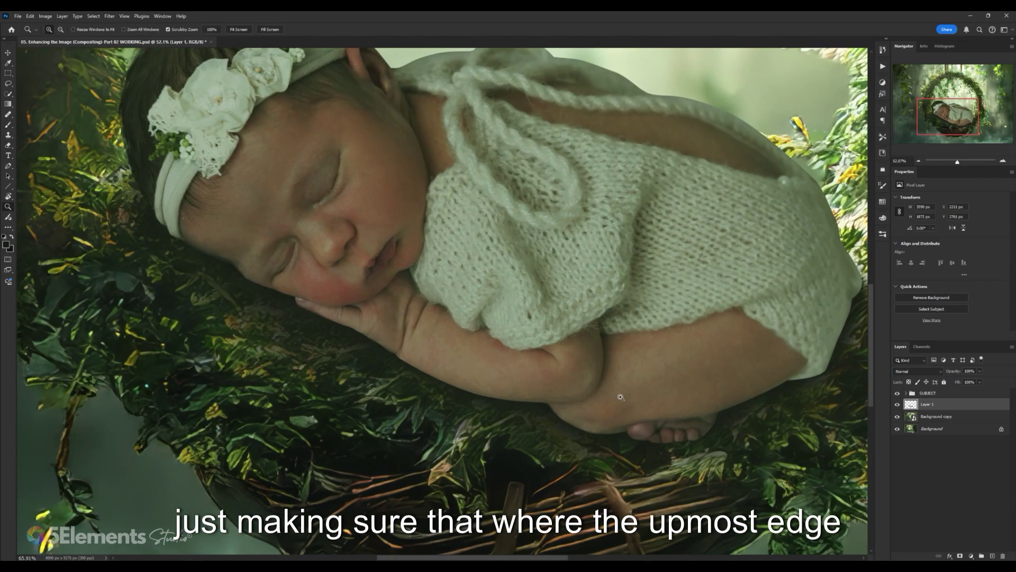
Step: Inspect the contact shadow up close along the baby's arm, knee, toes and bottom, where the body meets the wreath foliage
{"action": "scroll", "coordinate": [595, 399], "scroll_direction": "up", "scroll_amount": 4}
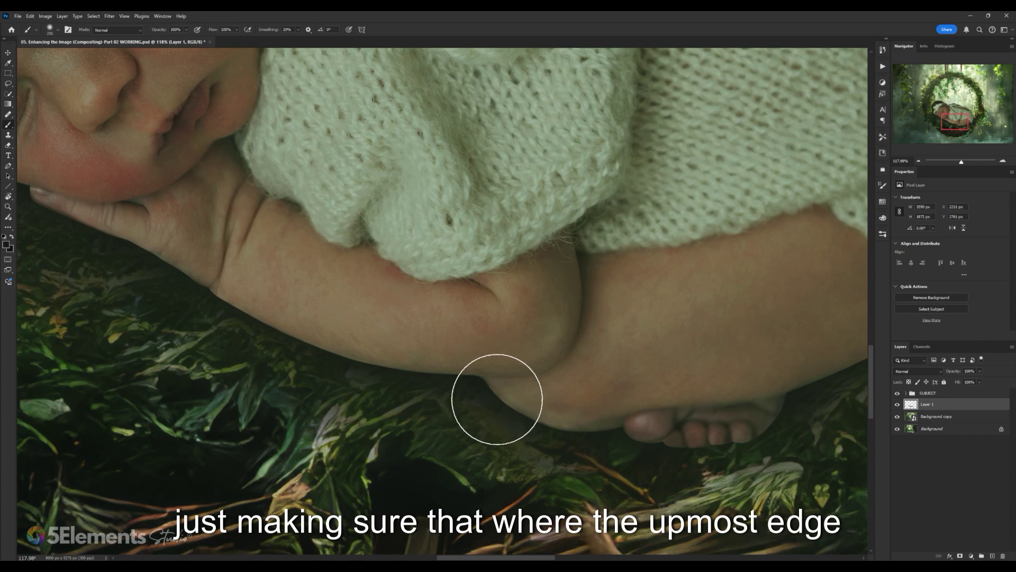
{"action": "key", "text": "v"}
{"action": "key", "text": "b"}
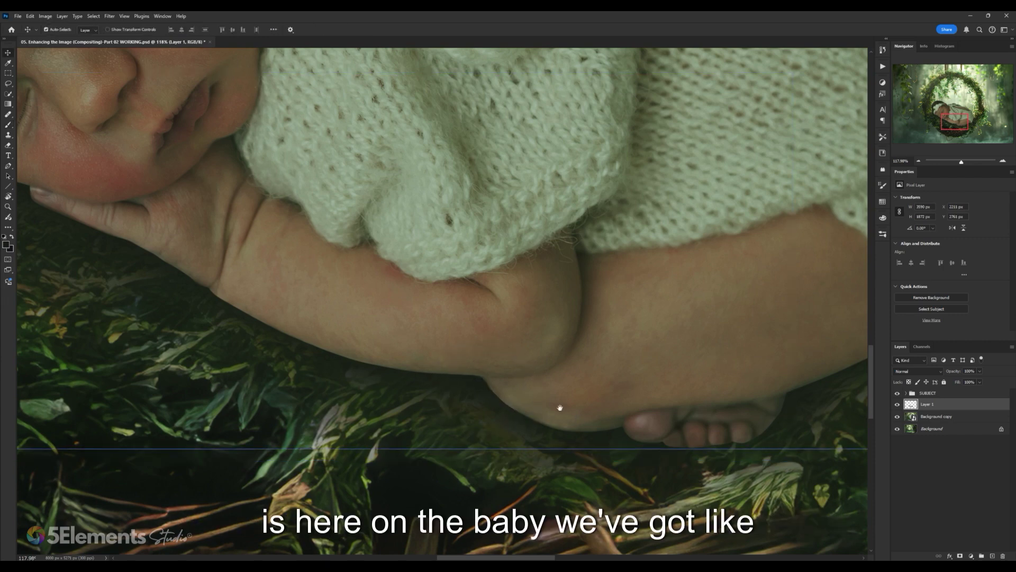
{"action": "scroll", "coordinate": [559, 409], "scroll_direction": "right", "scroll_amount": 1}
{"action": "scroll", "coordinate": [559, 410], "scroll_direction": "down", "scroll_amount": 1}
{"action": "scroll", "coordinate": [529, 371], "scroll_direction": "right", "scroll_amount": 1}
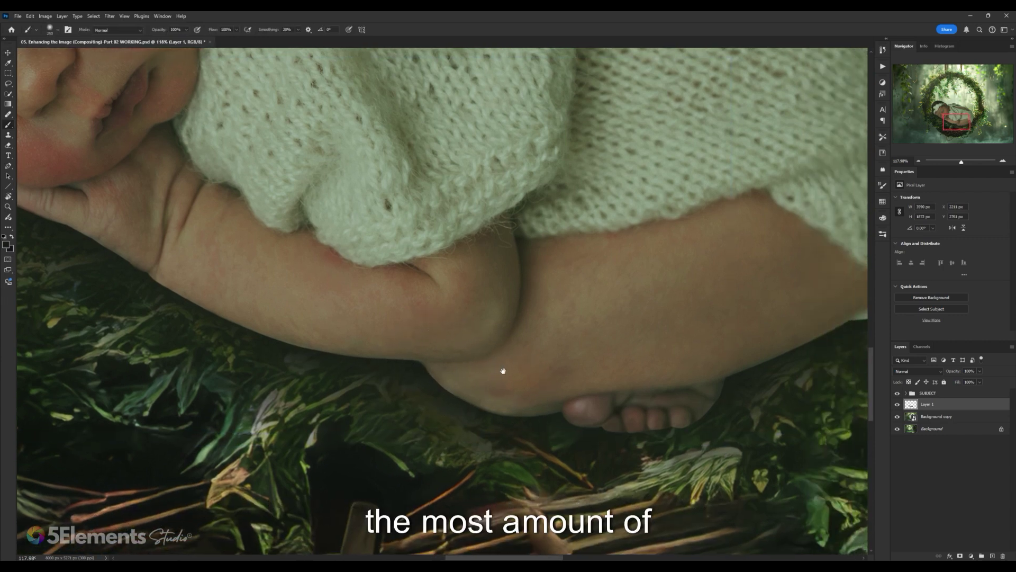
{"action": "scroll", "coordinate": [519, 374], "scroll_direction": "right", "scroll_amount": 2}
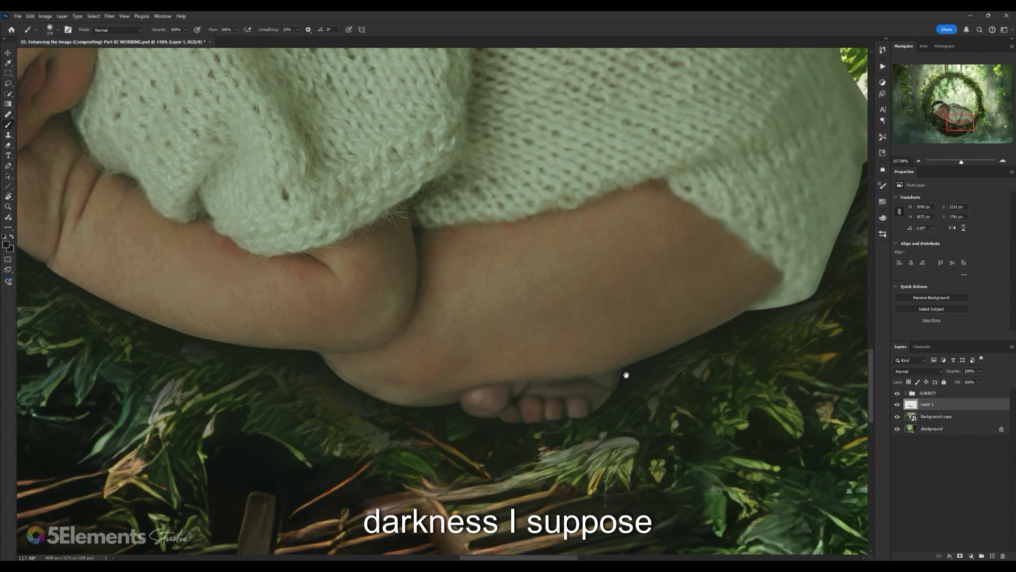
{"action": "scroll", "coordinate": [626, 375], "scroll_direction": "right", "scroll_amount": 4}
{"action": "scroll", "coordinate": [626, 375], "scroll_direction": "up", "scroll_amount": 2}
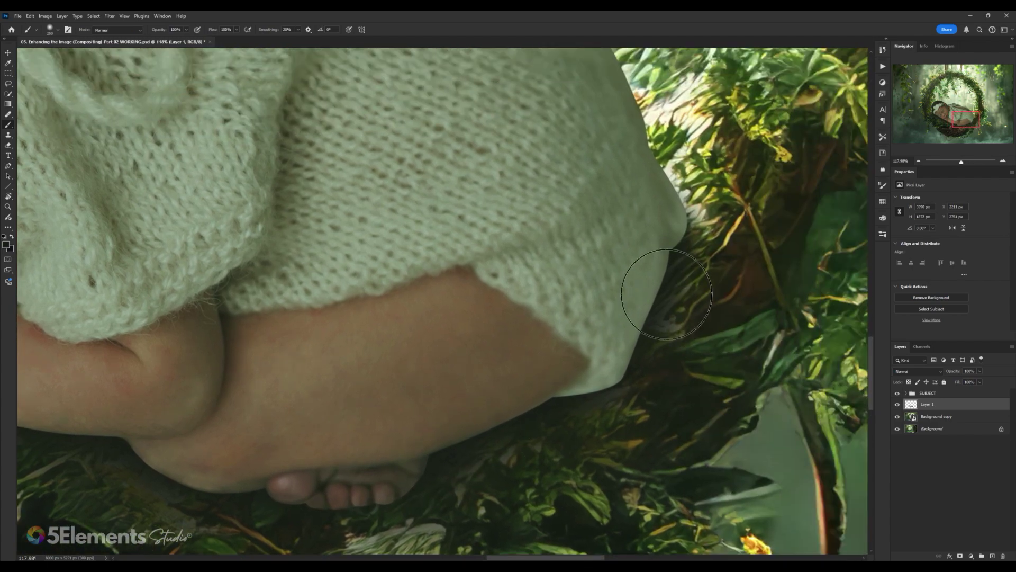
{"action": "scroll", "coordinate": [657, 297], "scroll_direction": "up", "scroll_amount": 1}
{"action": "left_click_drag", "start_coordinate": [730, 370], "coordinate": [689, 370]}
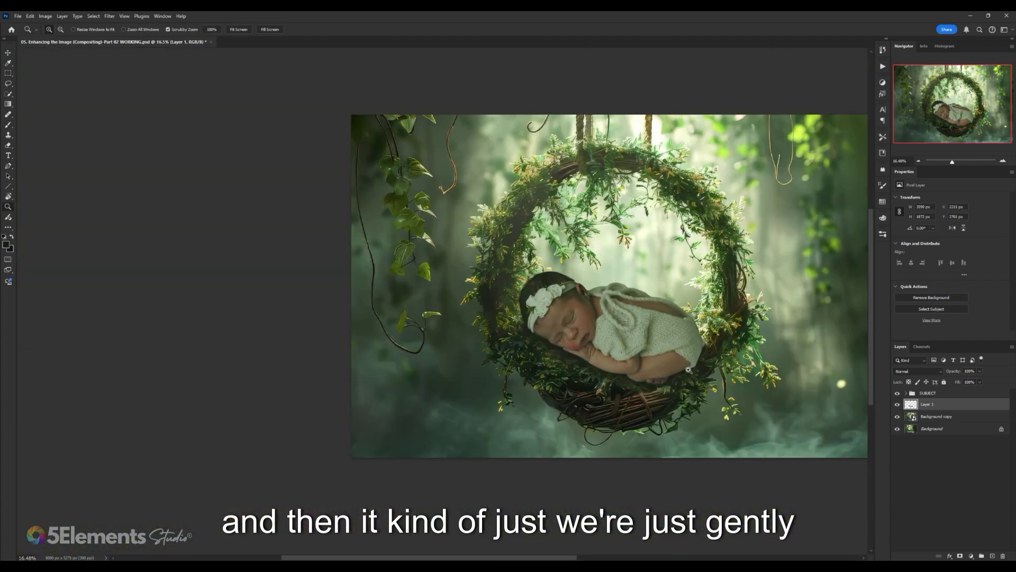
Step: Judge how the shadowed baby sits in the whole wreath scene and check the foliage beside the face up close
{"action": "scroll", "coordinate": [689, 370], "scroll_direction": "up", "scroll_amount": 3}
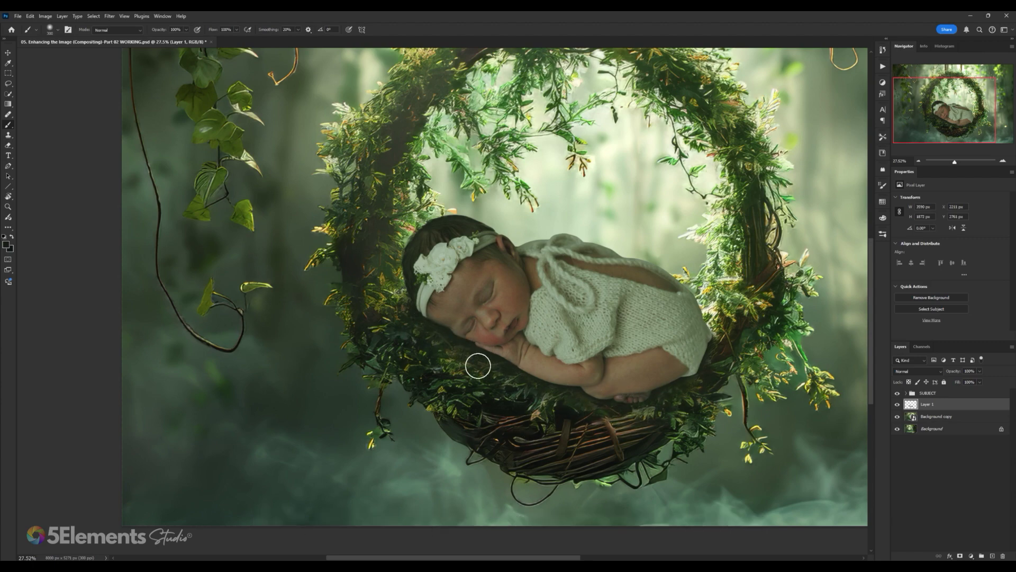
{"action": "key", "text": "z"}
{"action": "scroll", "coordinate": [515, 351], "scroll_direction": "down", "scroll_amount": 4}
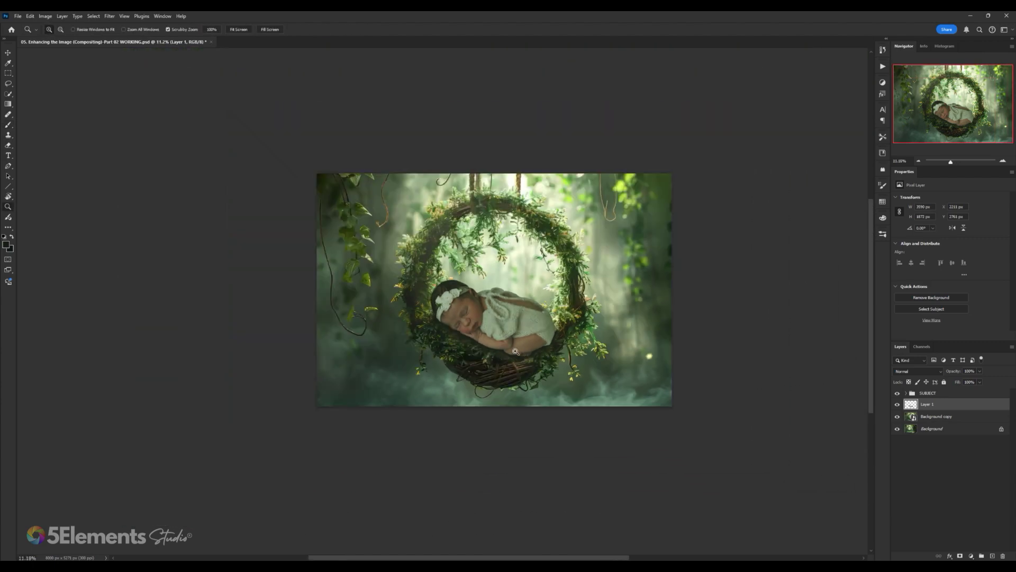
{"action": "scroll", "coordinate": [510, 329], "scroll_direction": "up", "scroll_amount": 6}
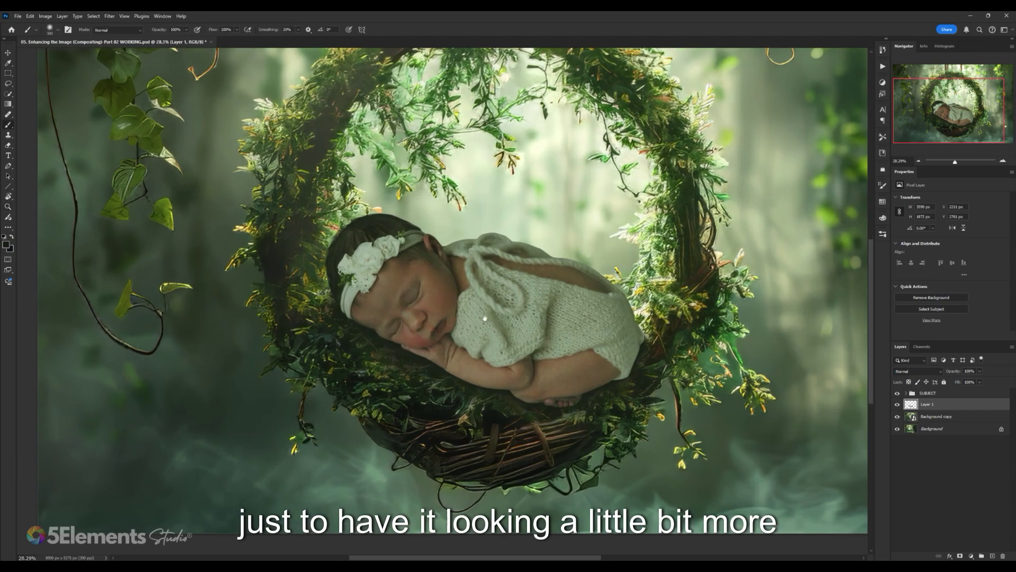
{"action": "key", "text": "b"}
{"action": "scroll", "coordinate": [324, 313], "scroll_direction": "up", "scroll_amount": 4}
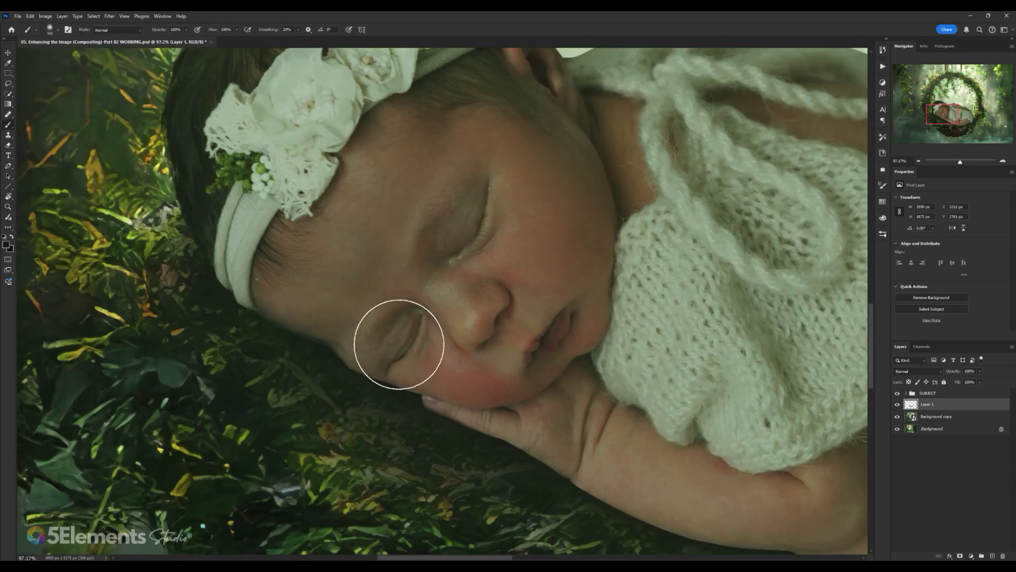
{"action": "scroll", "coordinate": [412, 337], "scroll_direction": "down", "scroll_amount": 5}
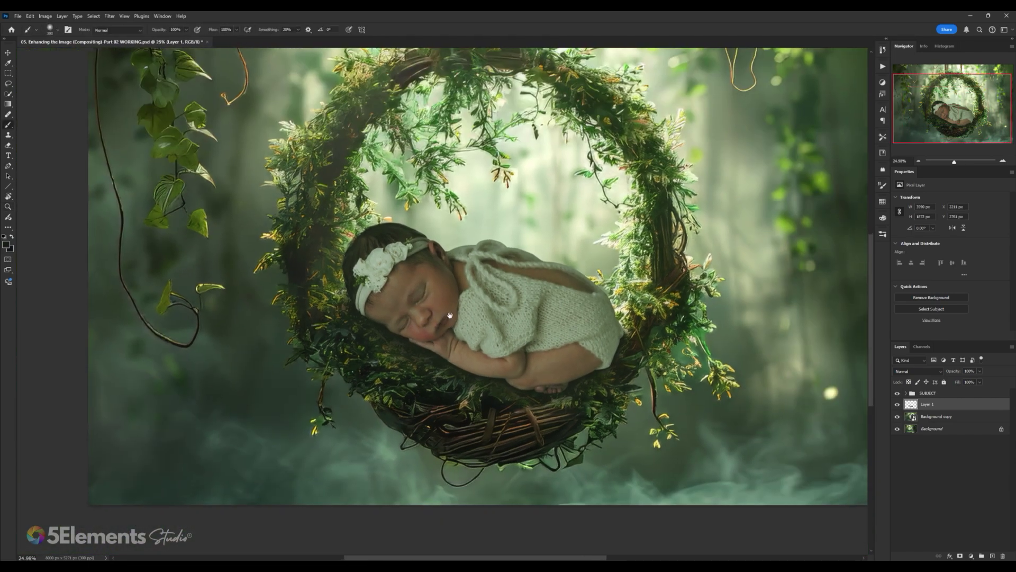
{"action": "scroll", "coordinate": [420, 331], "scroll_direction": "down", "scroll_amount": 1}
Step: Examine the baby's cut-out edges against the shadowed foliage below the arm and legs, at close and medium range
{"action": "key", "text": "z"}
{"action": "scroll", "coordinate": [484, 331], "scroll_direction": "up", "scroll_amount": 7}
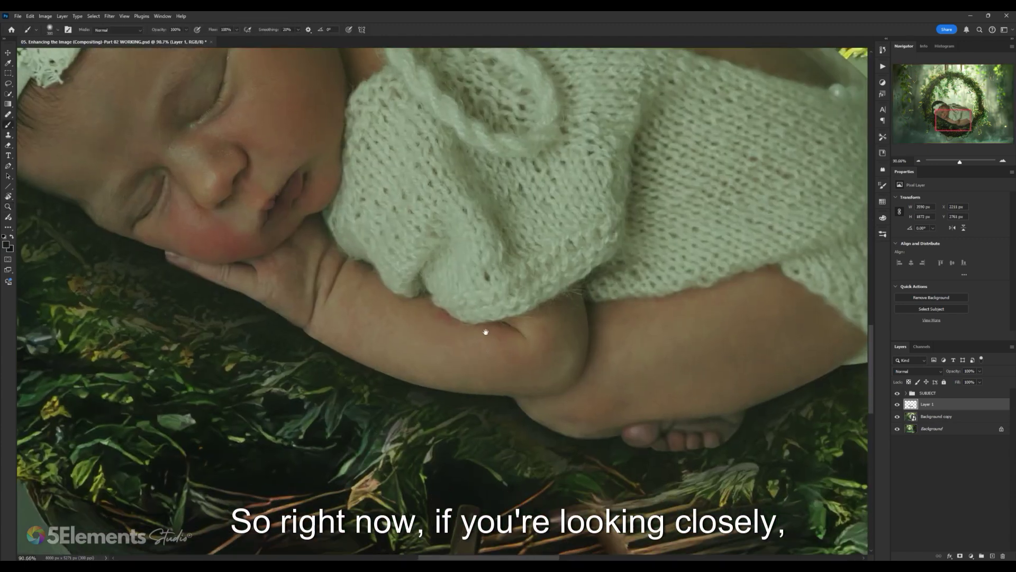
{"action": "key", "text": "b"}
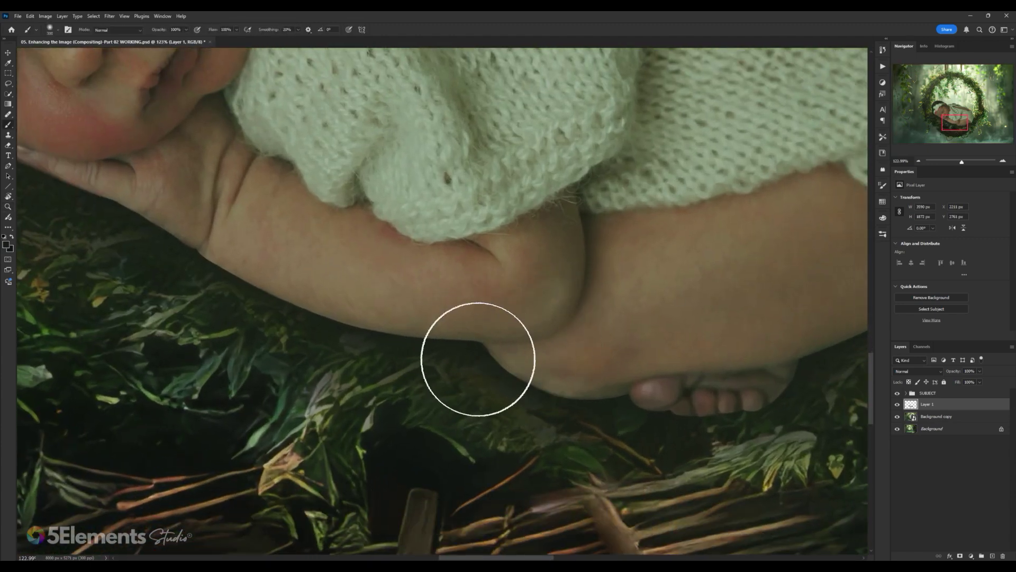
{"action": "key", "text": "v"}
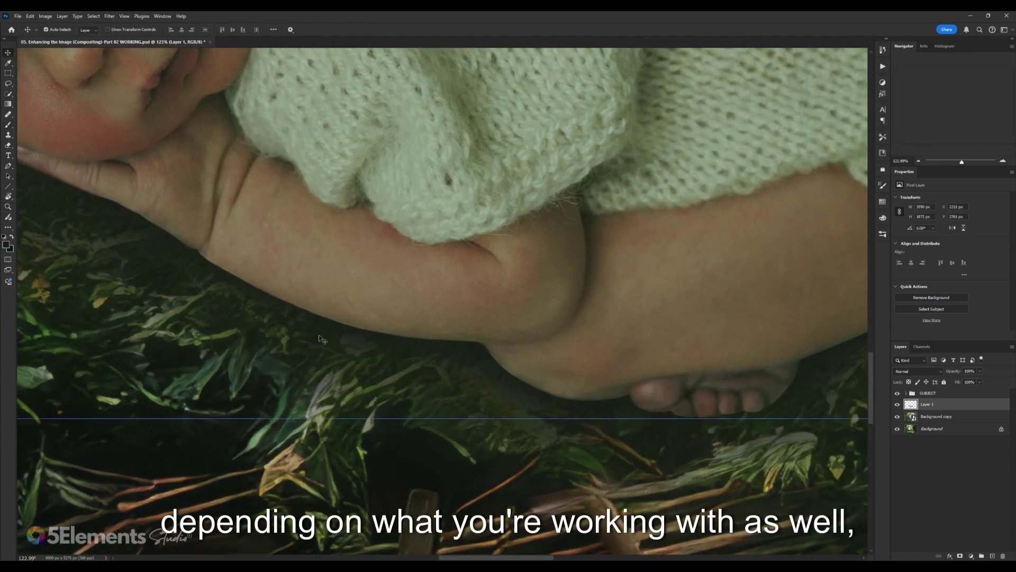
{"action": "key", "text": "z"}
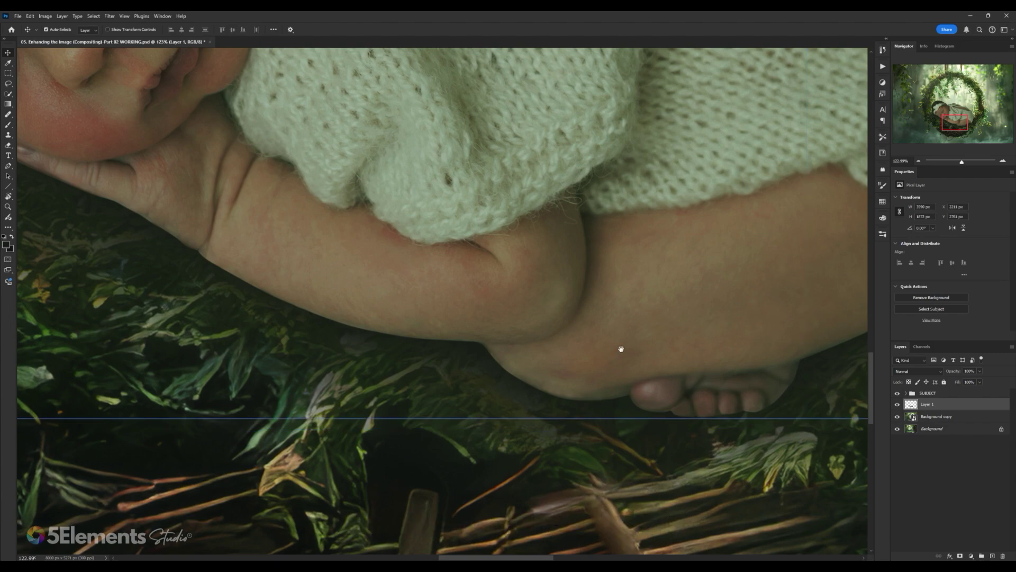
{"action": "scroll", "coordinate": [625, 325], "scroll_direction": "down", "scroll_amount": 5}
{"action": "key", "text": "v"}
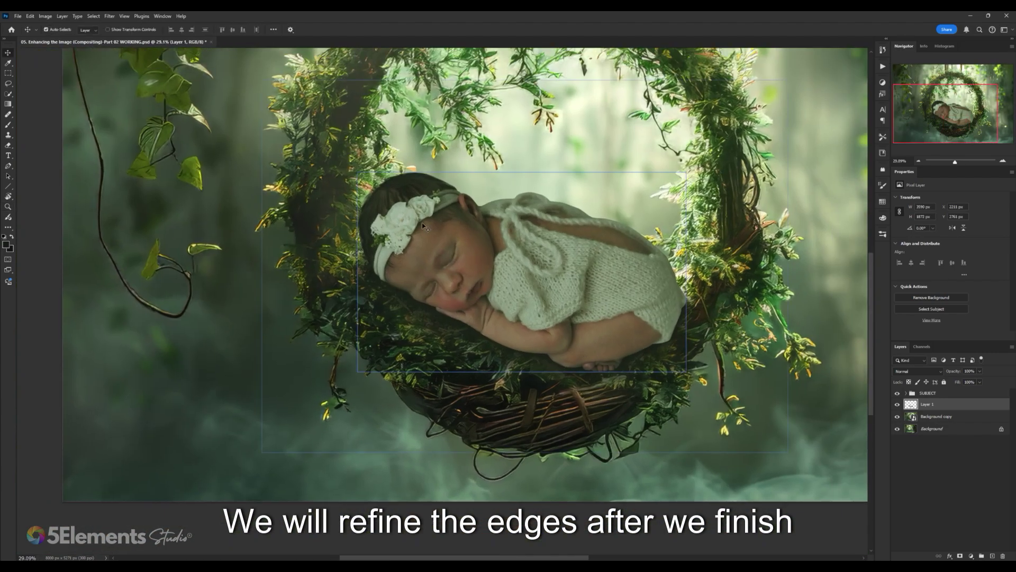
{"action": "scroll", "coordinate": [556, 354], "scroll_direction": "up", "scroll_amount": 6}
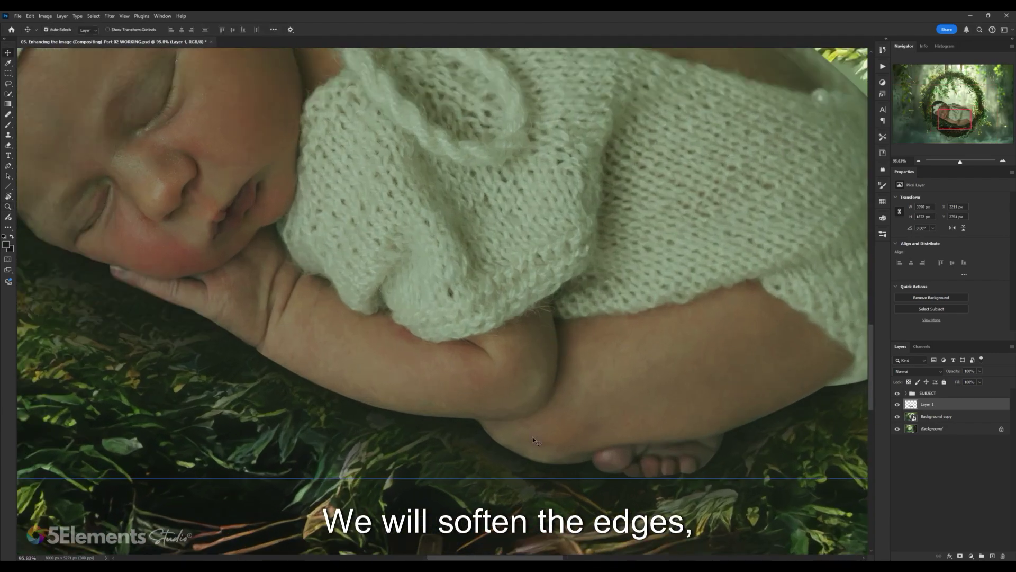
{"action": "key", "text": "z"}
{"action": "scroll", "coordinate": [602, 341], "scroll_direction": "down", "scroll_amount": 3}
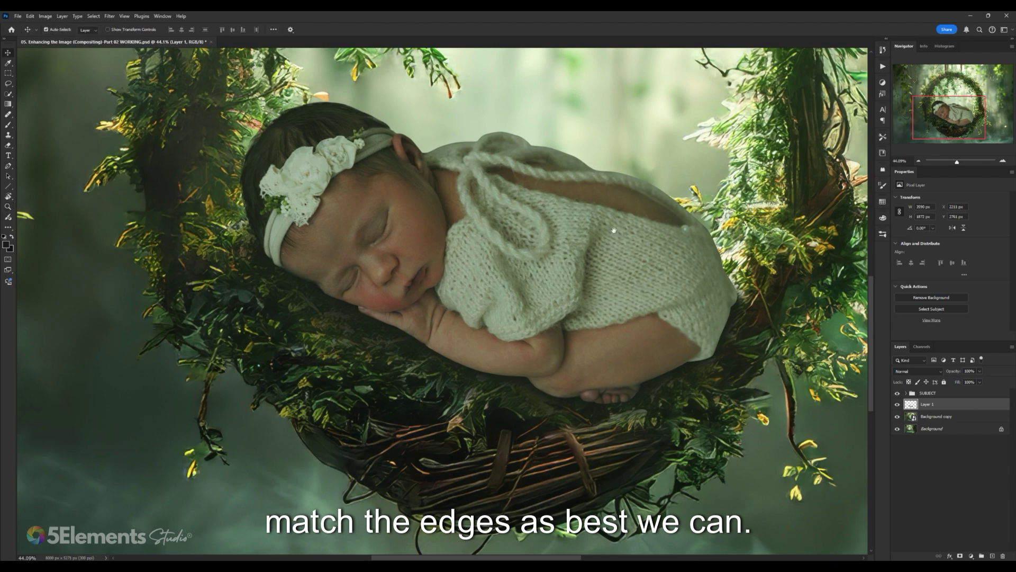
Step: Review the overall shadow balance of the full composite at several reduced sizes
{"action": "key", "text": "z"}
{"action": "scroll", "coordinate": [611, 235], "scroll_direction": "down", "scroll_amount": 3}
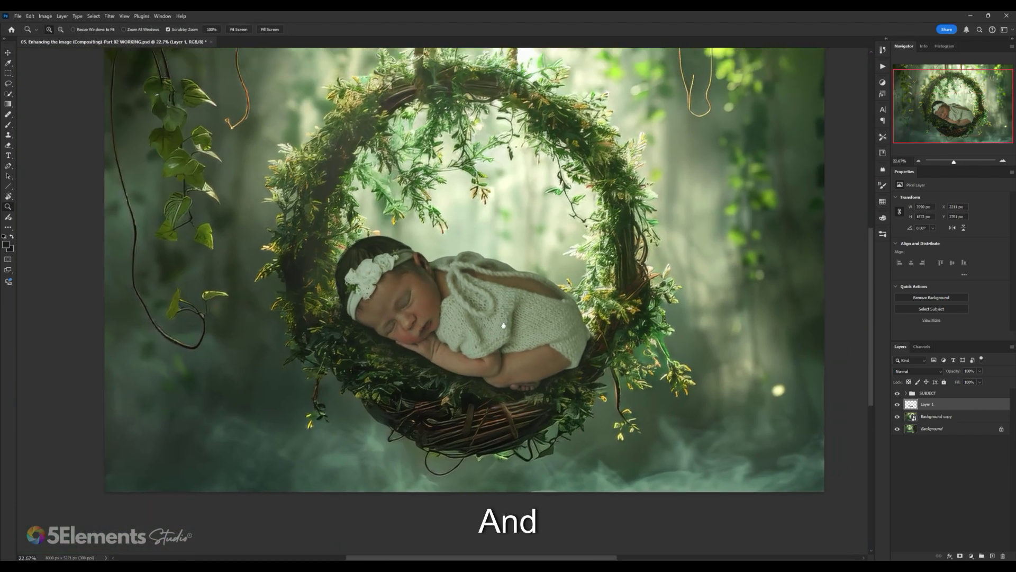
{"action": "scroll", "coordinate": [509, 336], "scroll_direction": "down", "scroll_amount": 1}
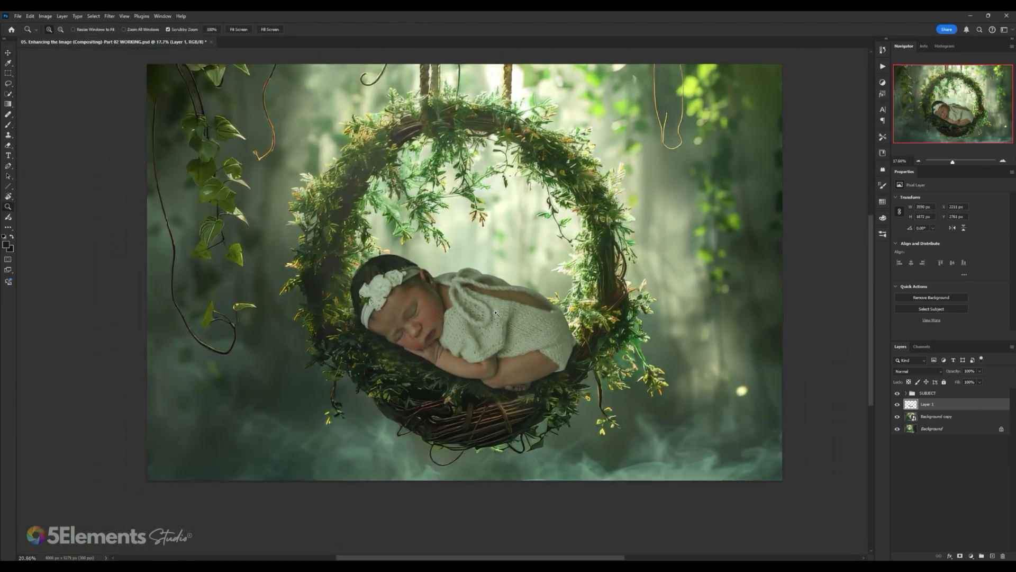
{"action": "left_click_drag", "start_coordinate": [496, 313], "coordinate": [501, 327]}
{"action": "left_click_drag", "start_coordinate": [479, 289], "coordinate": [476, 273]}
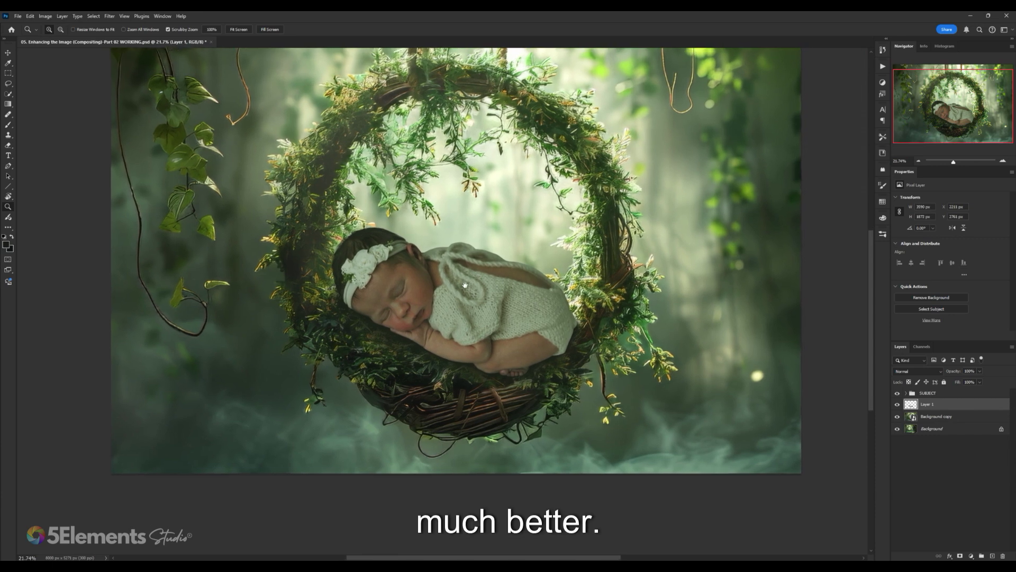
{"action": "left_click_drag", "start_coordinate": [370, 273], "coordinate": [428, 283]}
{"action": "left_click_drag", "start_coordinate": [440, 291], "coordinate": [422, 292]}
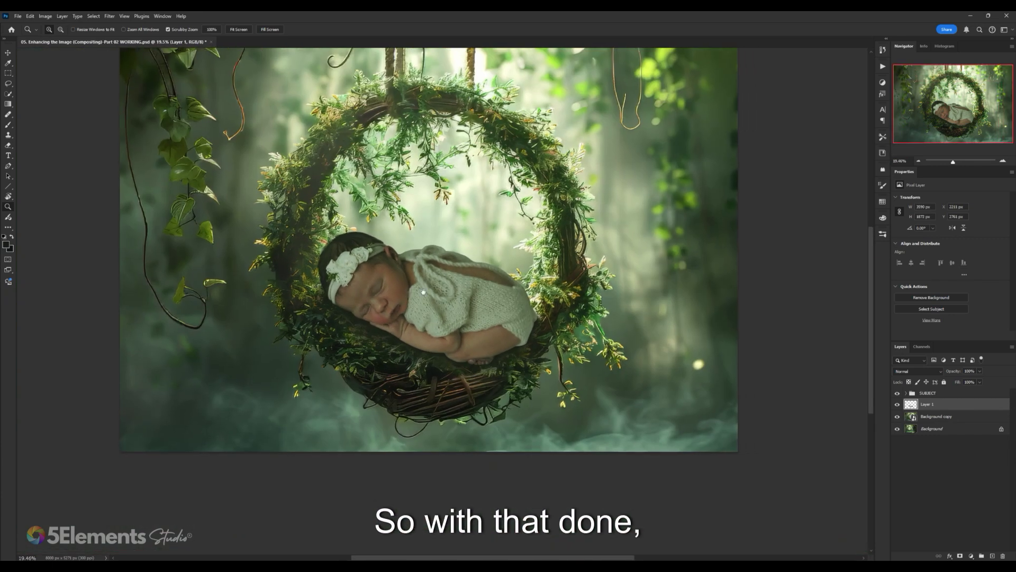
Step: Rename the painted shadow layer as SHADOW
{"action": "double_click", "coordinate": [928, 404]}
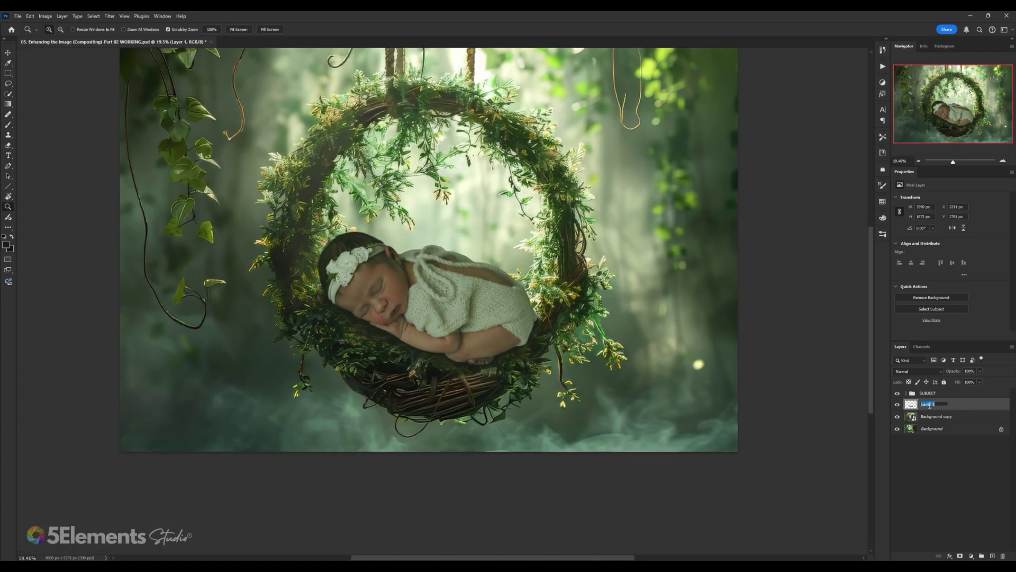
{"action": "type", "text": "SHAD"}
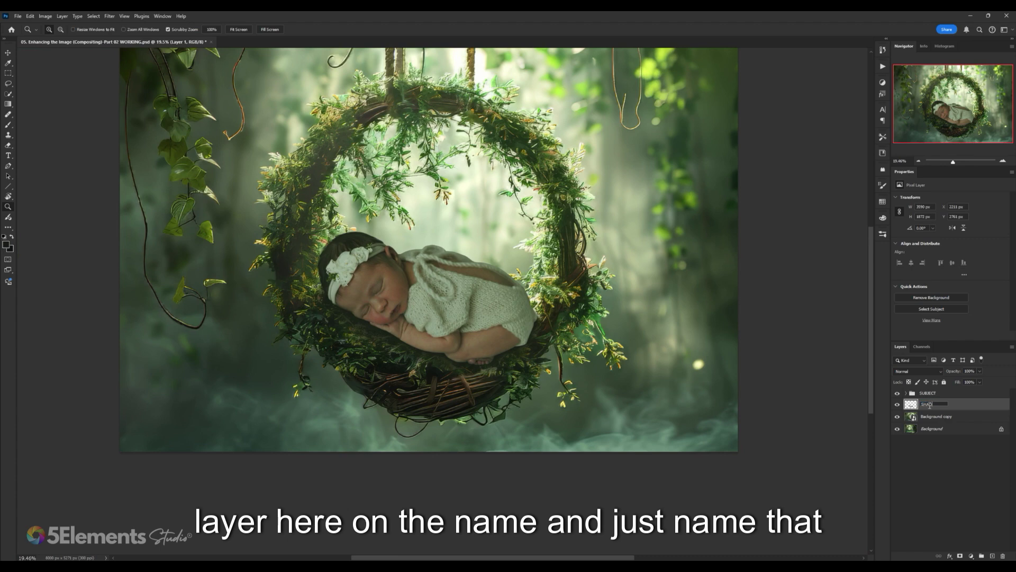
{"action": "type", "text": "OW"}
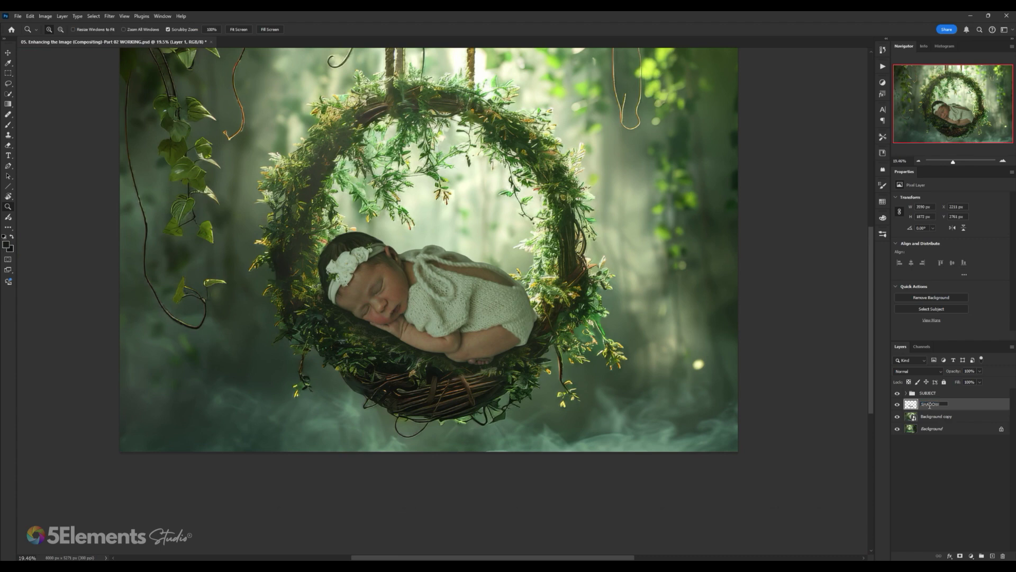
{"action": "key", "text": "Return"}
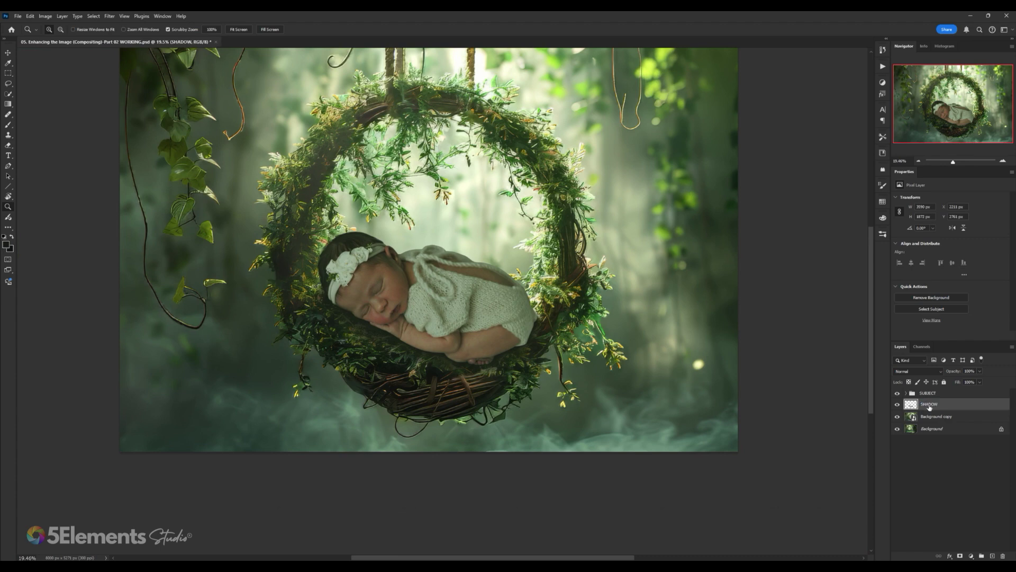
Step: Compare the full wreath scene with the SHADOW layer hidden and shown to judge the shadow strength beneath the baby
{"action": "left_click", "coordinate": [897, 405]}
{"action": "left_click", "coordinate": [897, 405]}
{"action": "left_click", "coordinate": [897, 404]}
{"action": "left_click", "coordinate": [897, 404]}
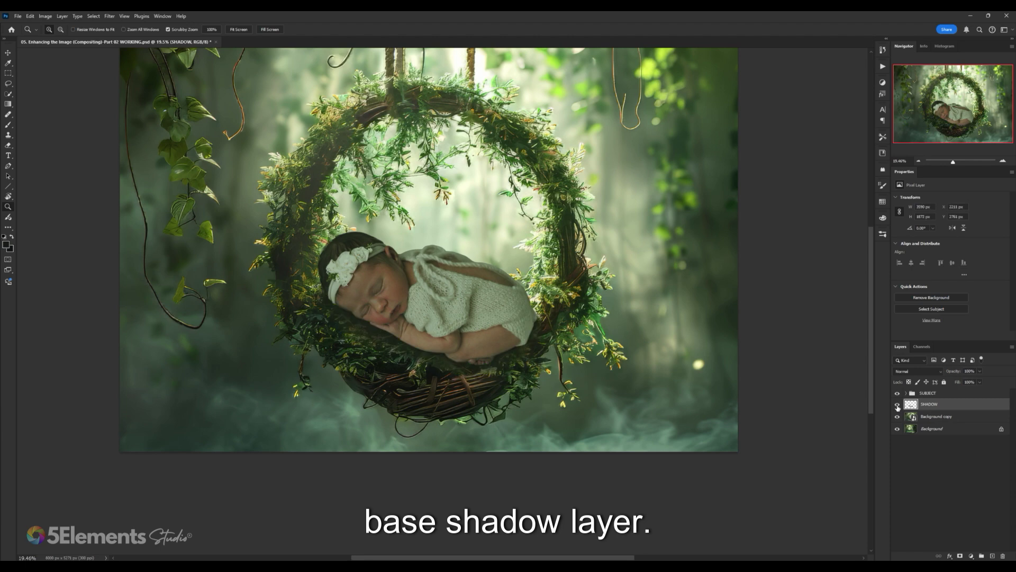
{"action": "left_click", "coordinate": [897, 405]}
{"action": "left_click", "coordinate": [897, 405]}
{"action": "left_click_drag", "start_coordinate": [534, 310], "coordinate": [526, 323]}
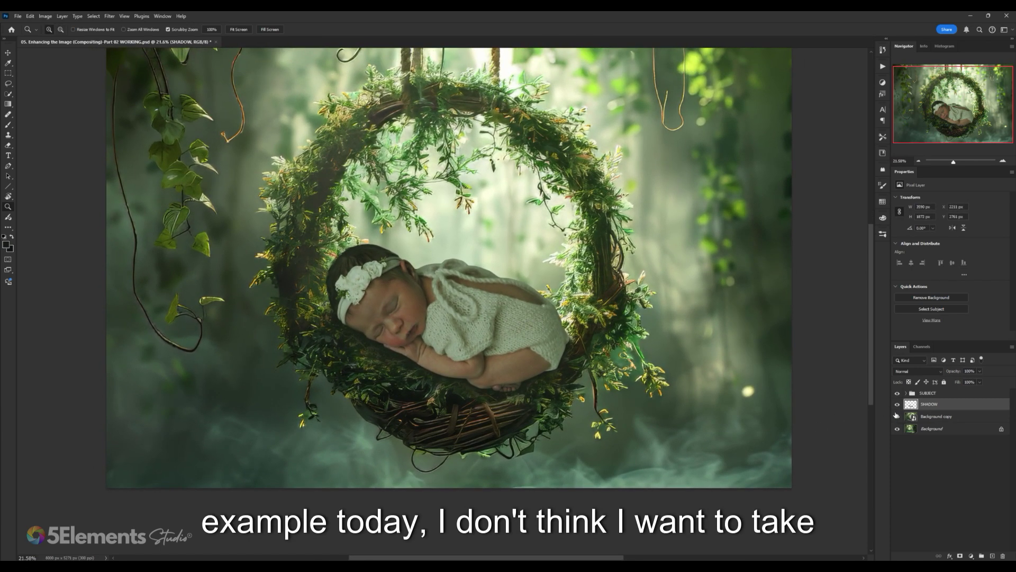
{"action": "left_click", "coordinate": [897, 405]}
{"action": "left_click", "coordinate": [897, 404]}
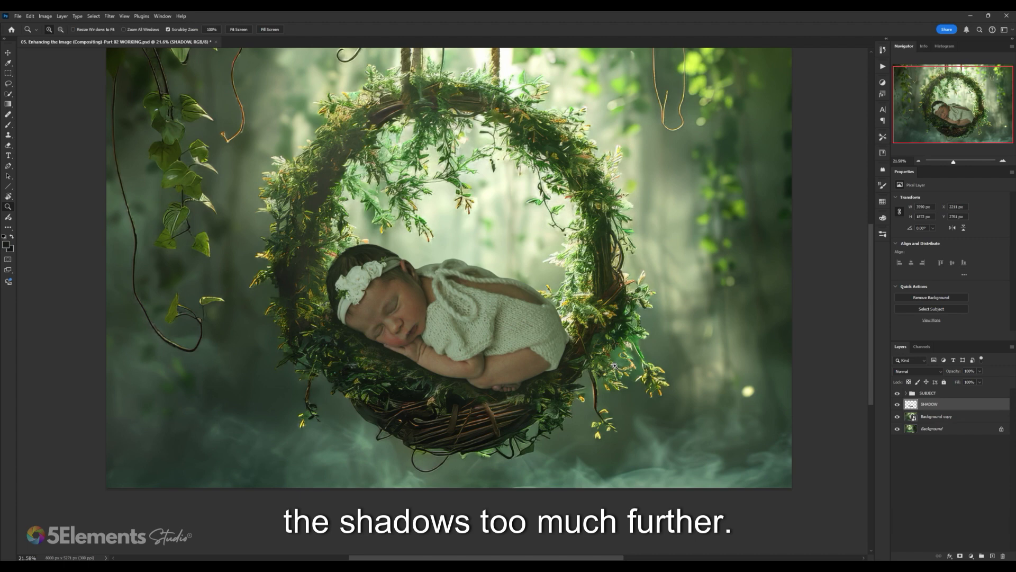
{"action": "left_click", "coordinate": [897, 404]}
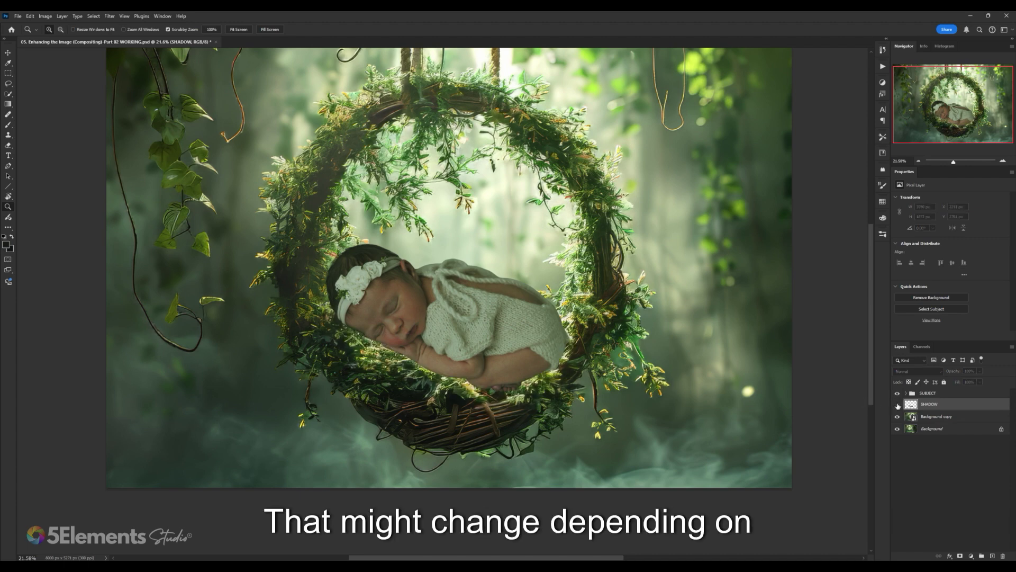
{"action": "left_click", "coordinate": [897, 404]}
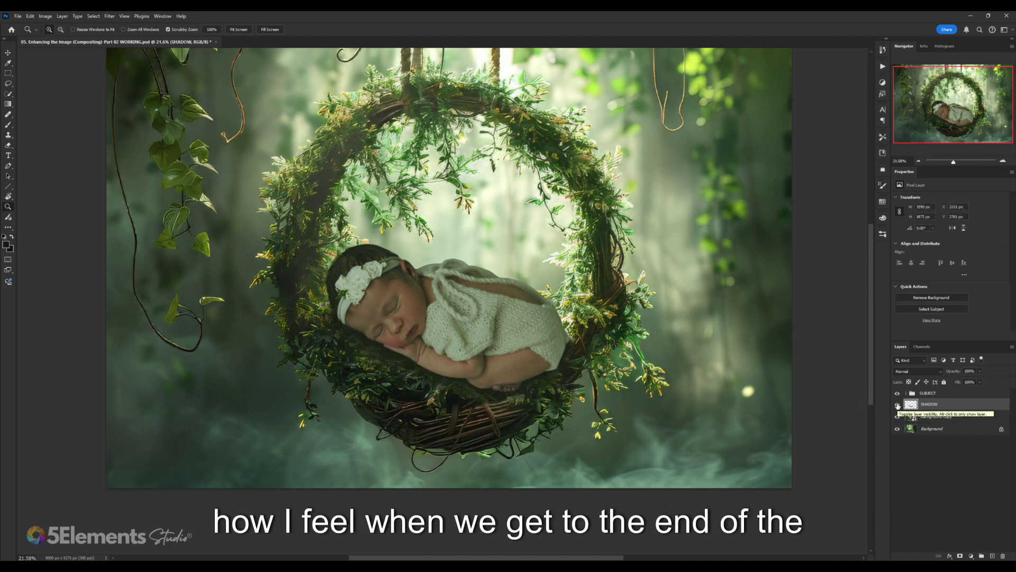
{"action": "left_click", "coordinate": [897, 404]}
{"action": "left_click", "coordinate": [897, 405]}
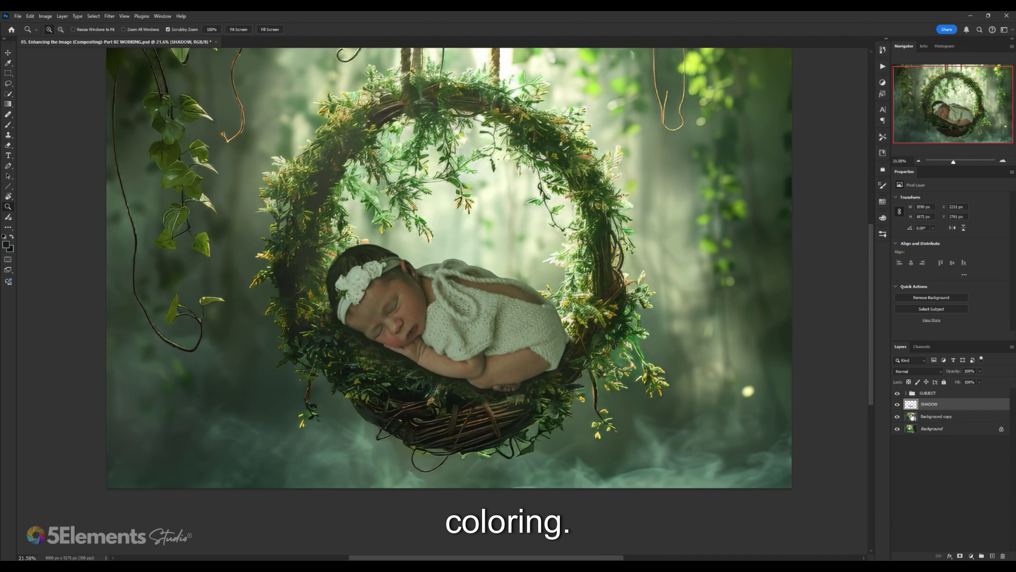
{"action": "left_click", "coordinate": [898, 406]}
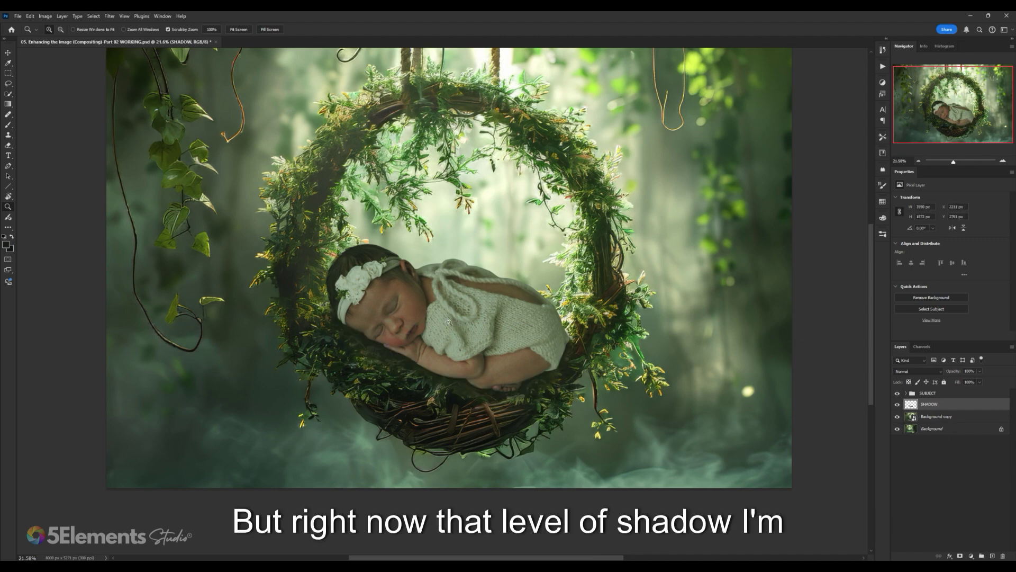
Step: Inspect the shading around the baby more closely and recheck the foliage underneath with the SHADOW layer off and on
{"action": "scroll", "coordinate": [449, 321], "scroll_direction": "up", "scroll_amount": 3}
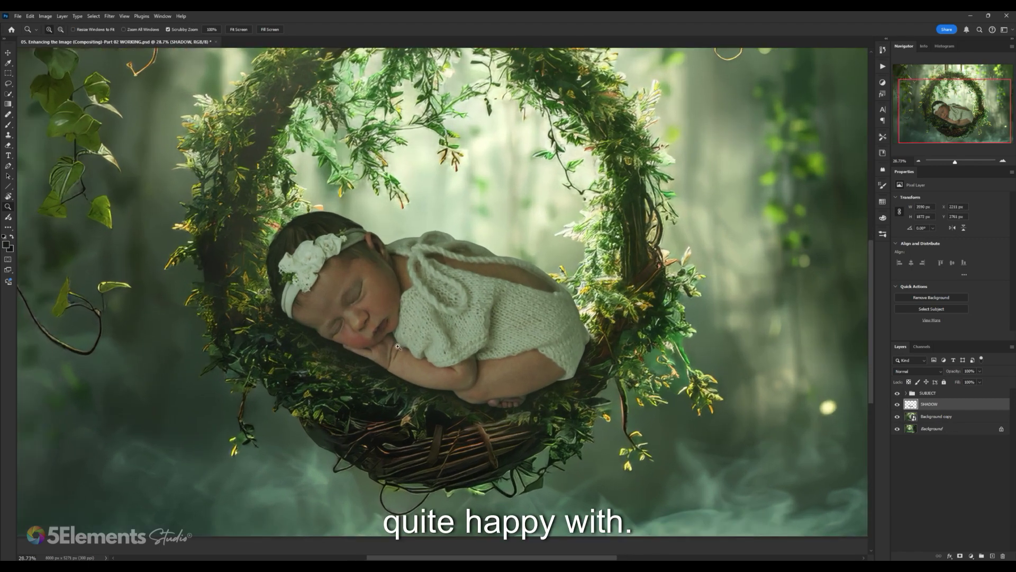
{"action": "scroll", "coordinate": [398, 347], "scroll_direction": "down", "scroll_amount": 3}
{"action": "left_click", "coordinate": [898, 406]}
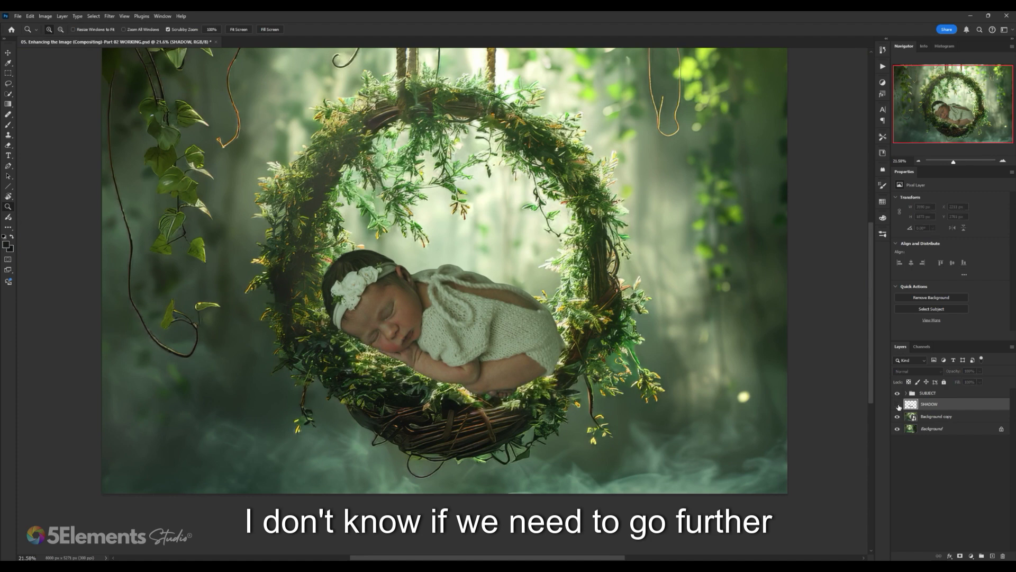
{"action": "left_click", "coordinate": [899, 406]}
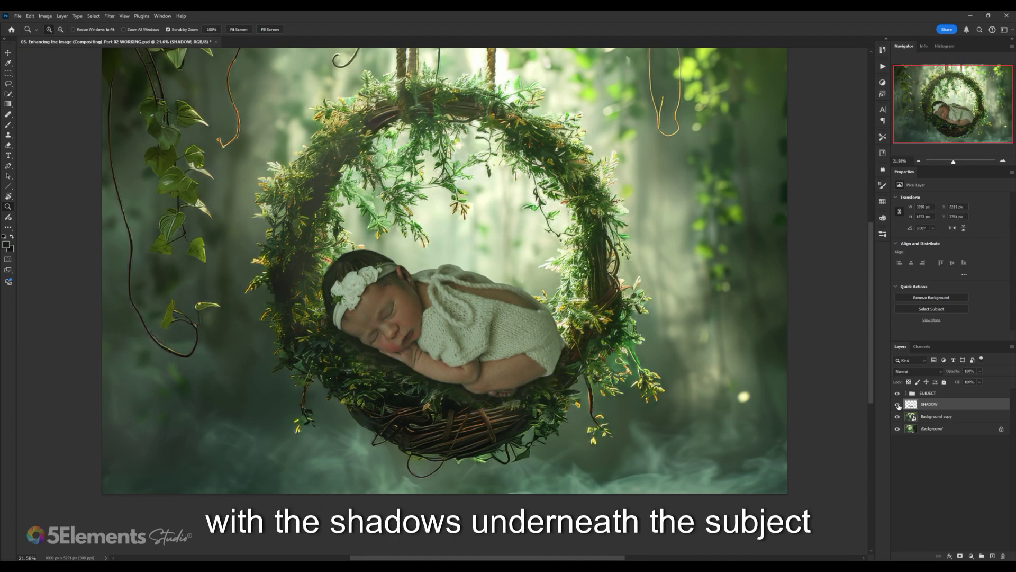
{"action": "left_click", "coordinate": [898, 406]}
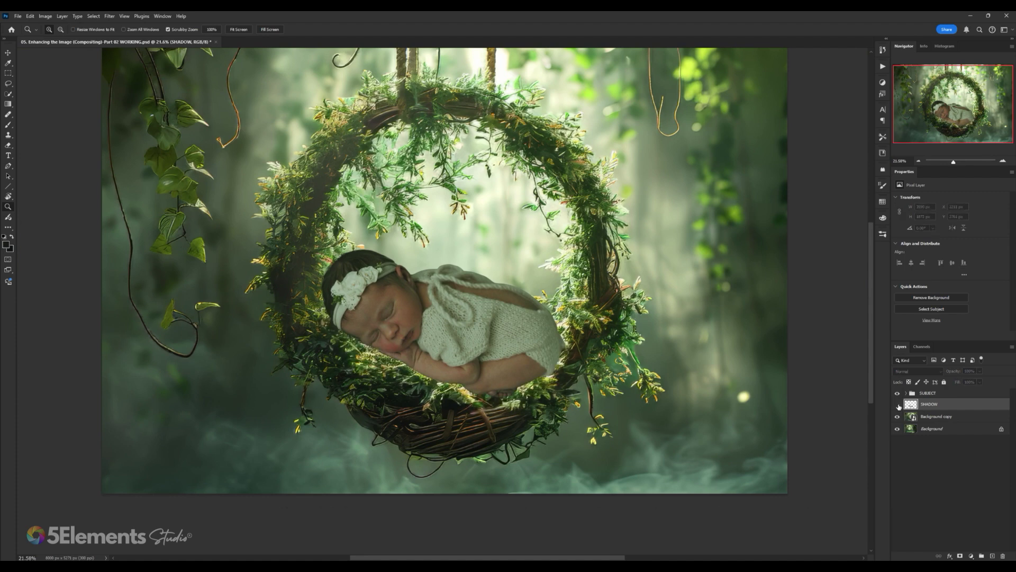
{"action": "left_click", "coordinate": [898, 406]}
Step: Save the composite document
{"action": "scroll", "coordinate": [541, 341], "scroll_direction": "down", "scroll_amount": 2}
{"action": "key", "text": "ctrl+s"}
{"action": "scroll", "coordinate": [541, 341], "scroll_direction": "up", "scroll_amount": 3}
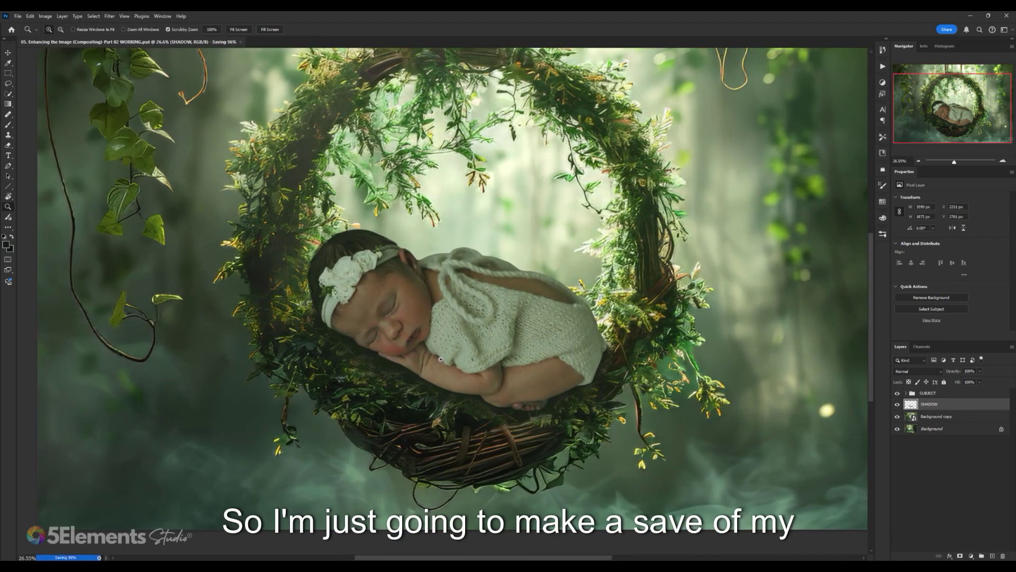
Step: Examine how the background light falls from above and behind the baby, both across the whole scene and at closer range
{"action": "scroll", "coordinate": [455, 356], "scroll_direction": "up", "scroll_amount": 1}
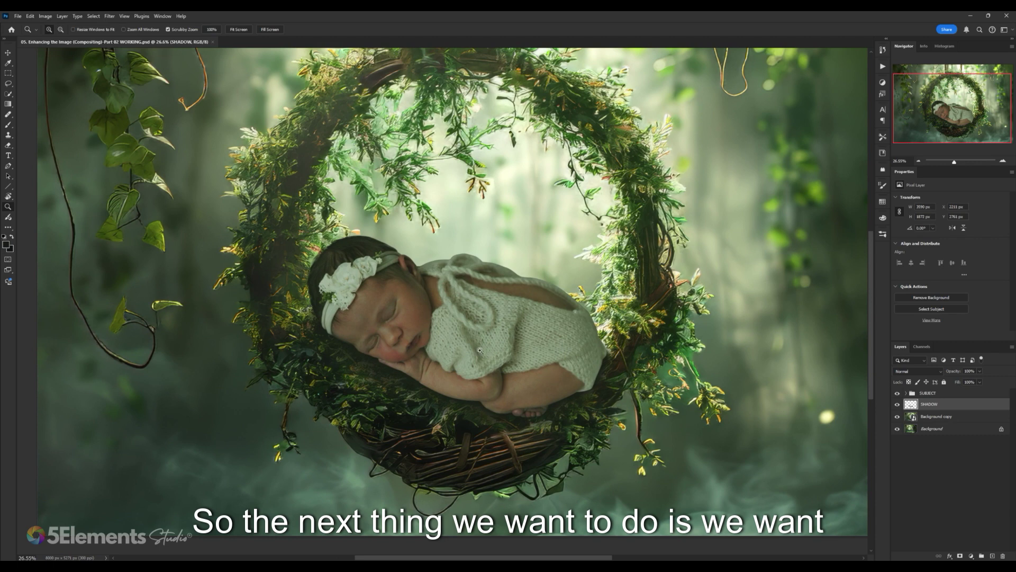
{"action": "scroll", "coordinate": [479, 350], "scroll_direction": "down", "scroll_amount": 1}
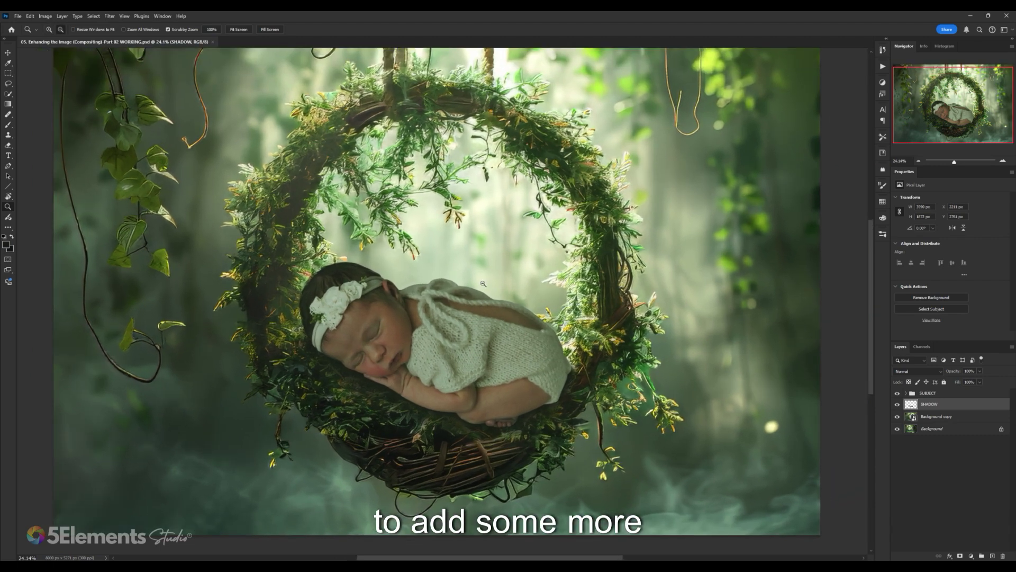
{"action": "scroll", "coordinate": [426, 266], "scroll_direction": "up", "scroll_amount": 1}
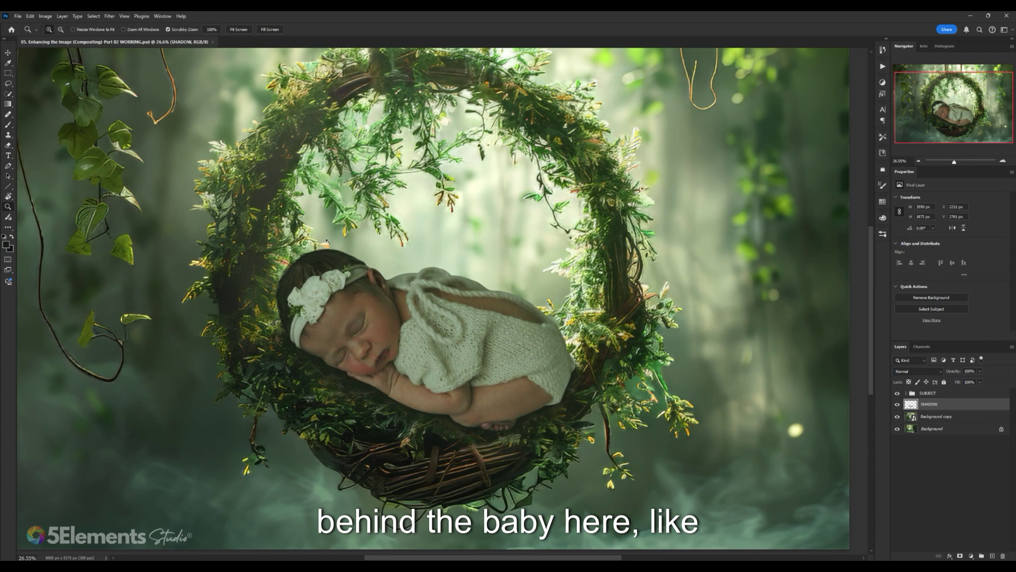
{"action": "scroll", "coordinate": [497, 114], "scroll_direction": "down", "scroll_amount": 3}
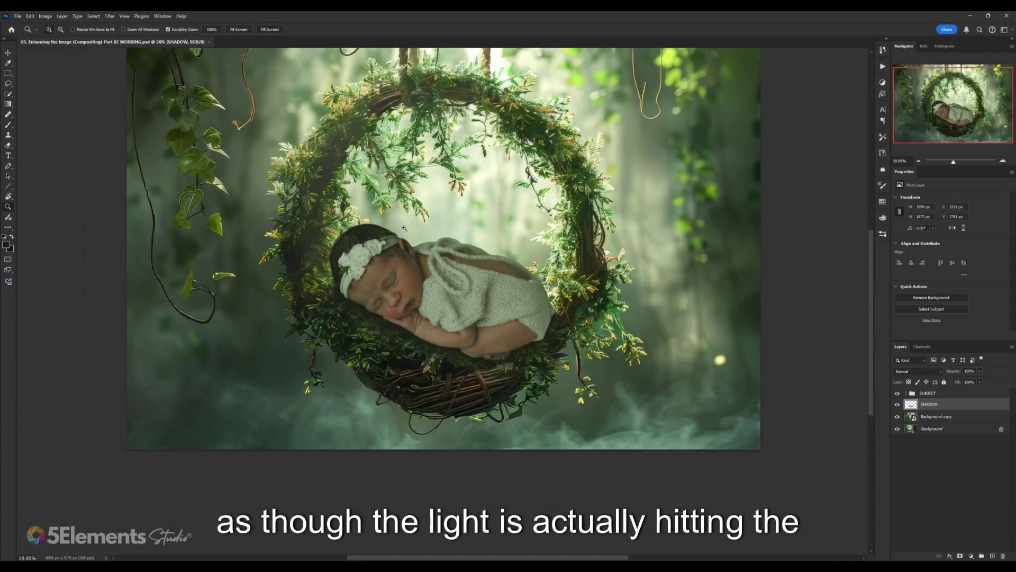
{"action": "scroll", "coordinate": [524, 289], "scroll_direction": "up", "scroll_amount": 2}
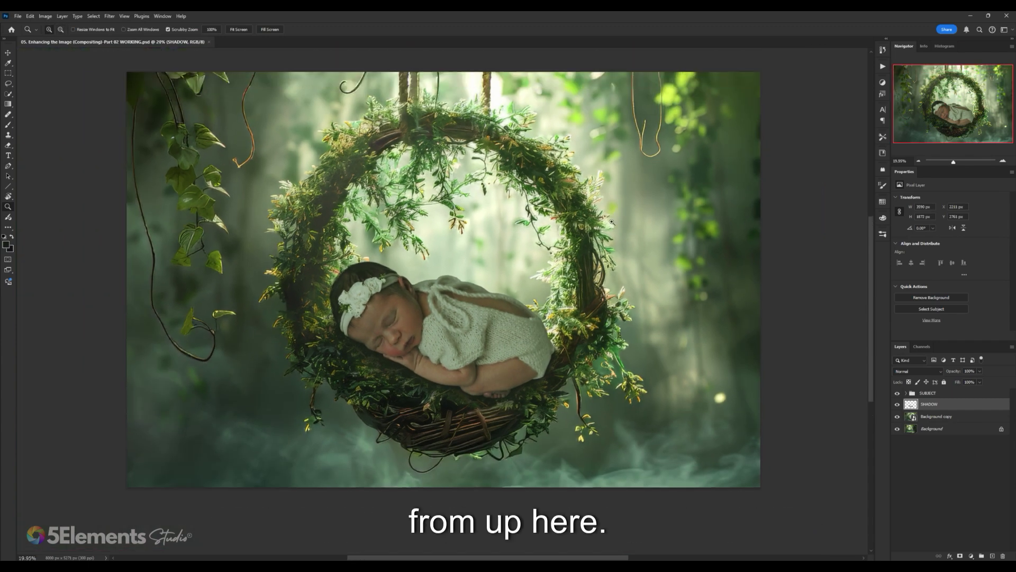
{"action": "scroll", "coordinate": [612, 222], "scroll_direction": "up", "scroll_amount": 4}
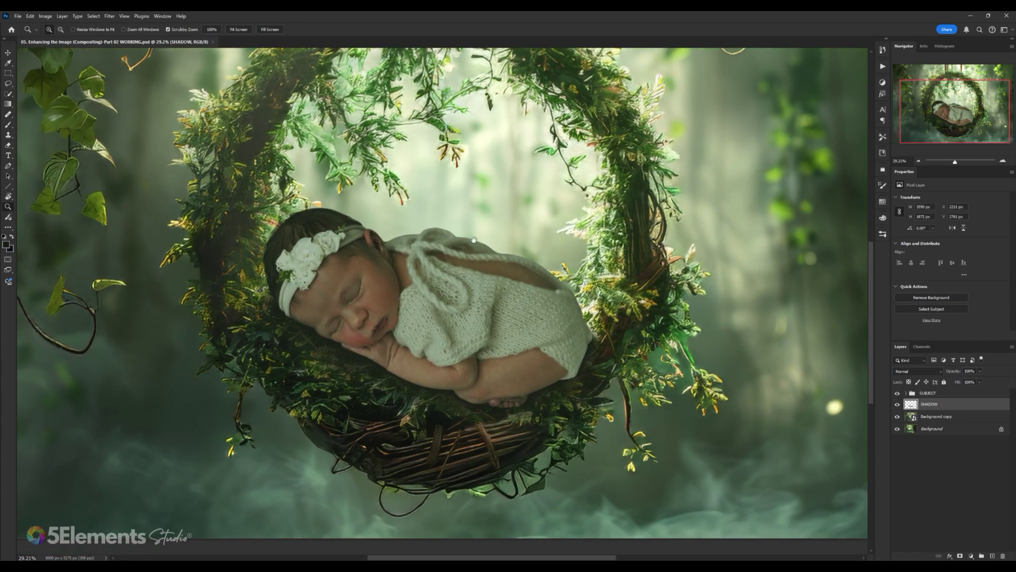
{"action": "scroll", "coordinate": [474, 240], "scroll_direction": "down", "scroll_amount": 3}
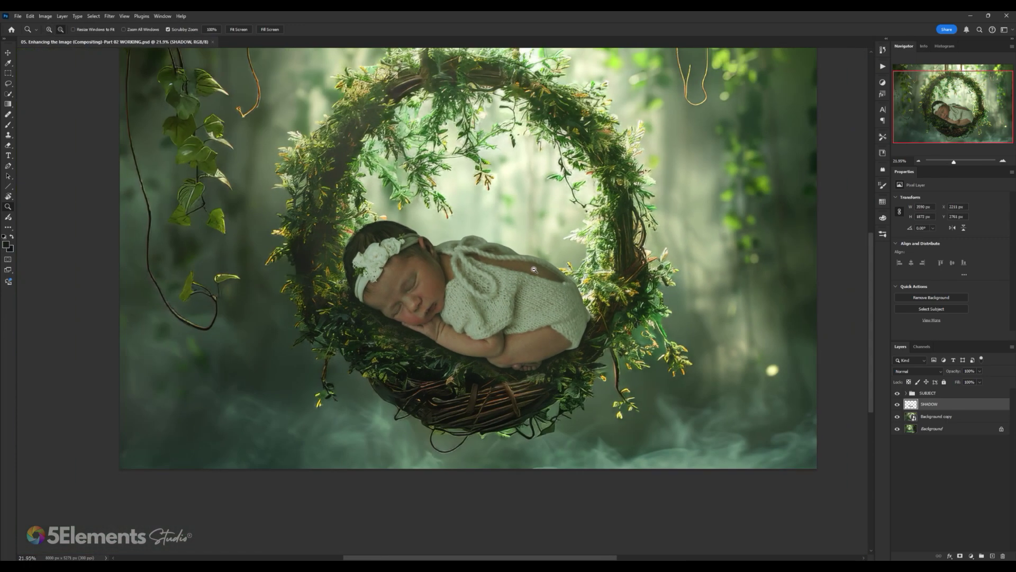
{"action": "scroll", "coordinate": [534, 269], "scroll_direction": "down", "scroll_amount": 2}
{"action": "scroll", "coordinate": [518, 273], "scroll_direction": "up", "scroll_amount": 2}
{"action": "scroll", "coordinate": [507, 278], "scroll_direction": "down", "scroll_amount": 2}
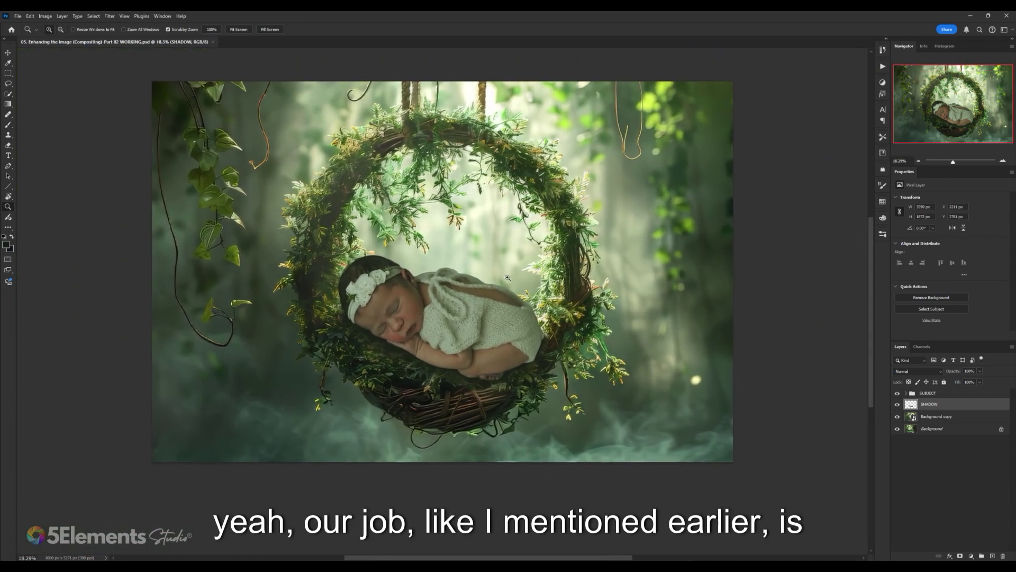
{"action": "scroll", "coordinate": [507, 277], "scroll_direction": "up", "scroll_amount": 1}
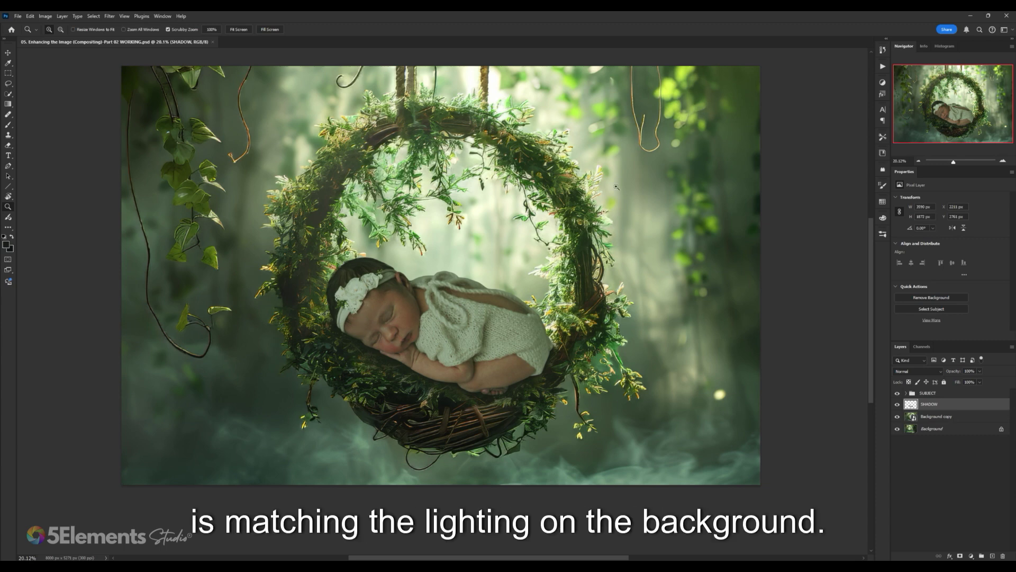
{"action": "scroll", "coordinate": [436, 223], "scroll_direction": "up", "scroll_amount": 3}
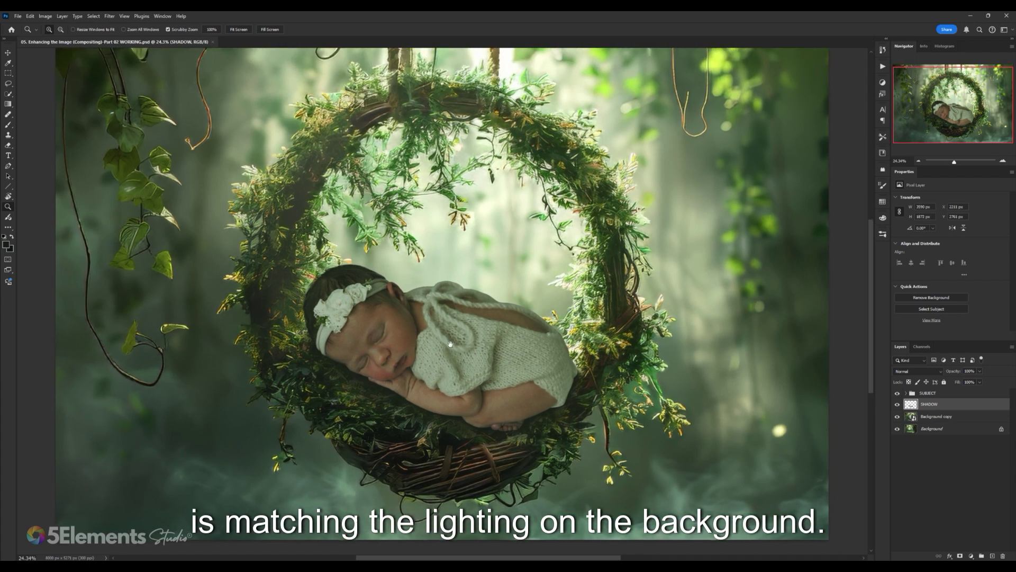
Step: Add a Curves adjustment above Color Balance 1 in the SUBJECT group and clip it to the subject layers below
{"action": "left_click", "coordinate": [907, 393]}
{"action": "left_click", "coordinate": [923, 405]}
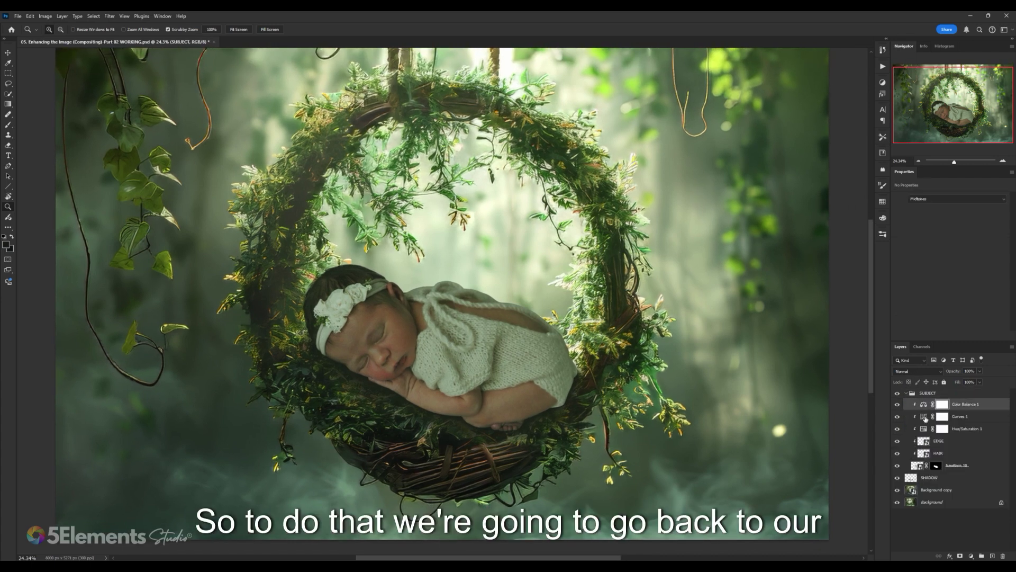
{"action": "left_click", "coordinate": [924, 405]}
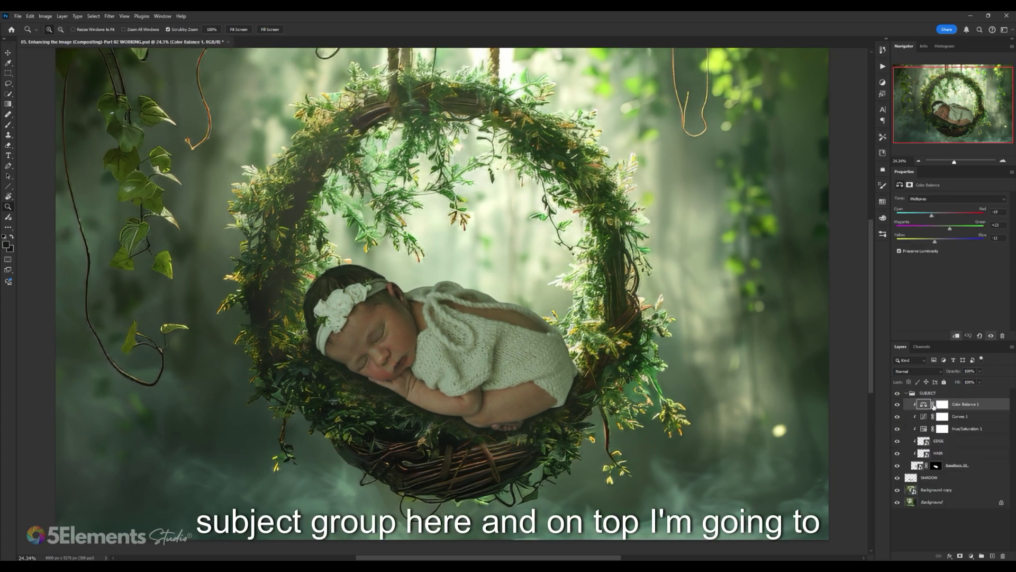
{"action": "left_click", "coordinate": [973, 555]}
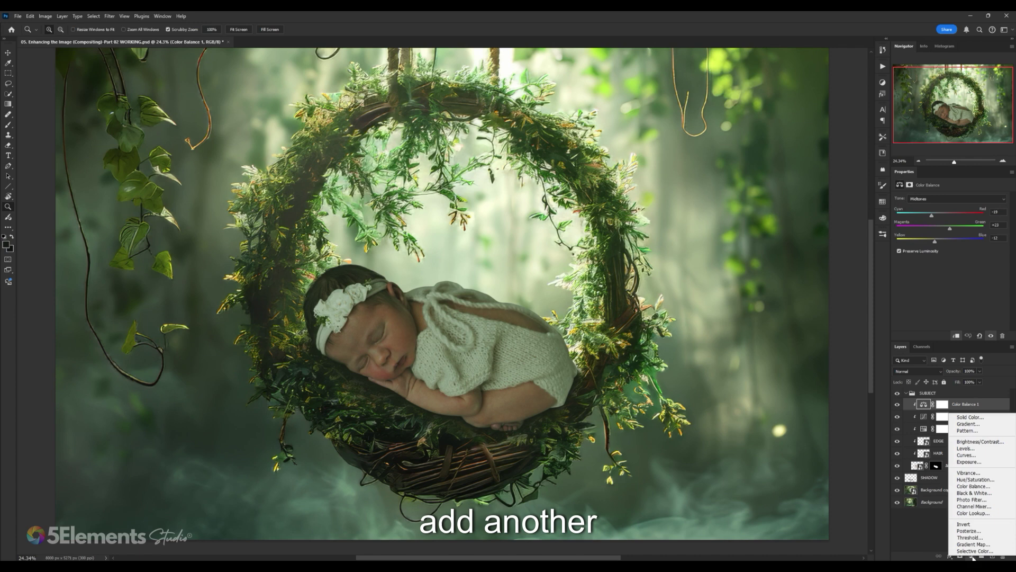
{"action": "left_click", "coordinate": [970, 457]}
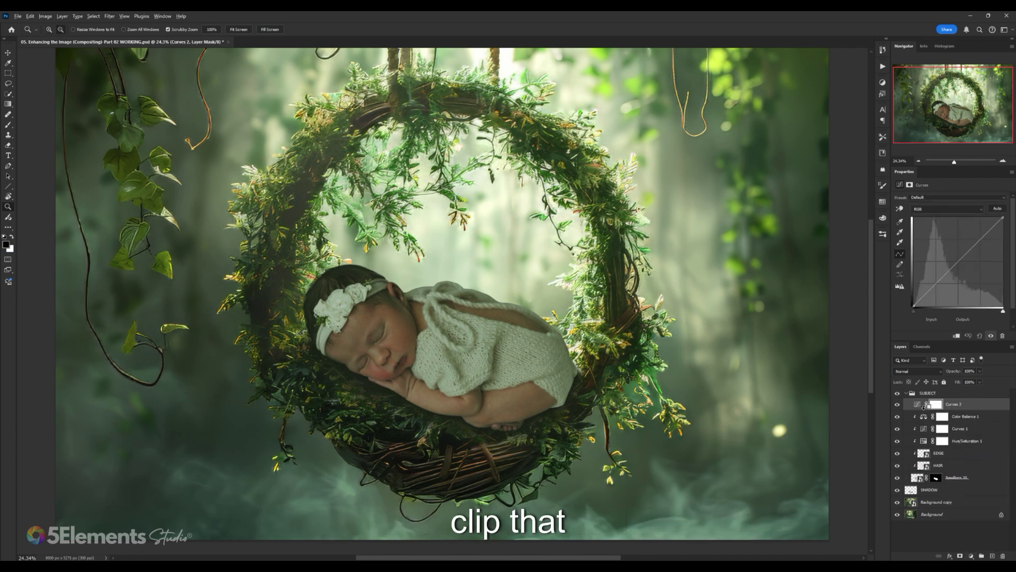
{"action": "left_click", "coordinate": [925, 411], "text": "alt"}
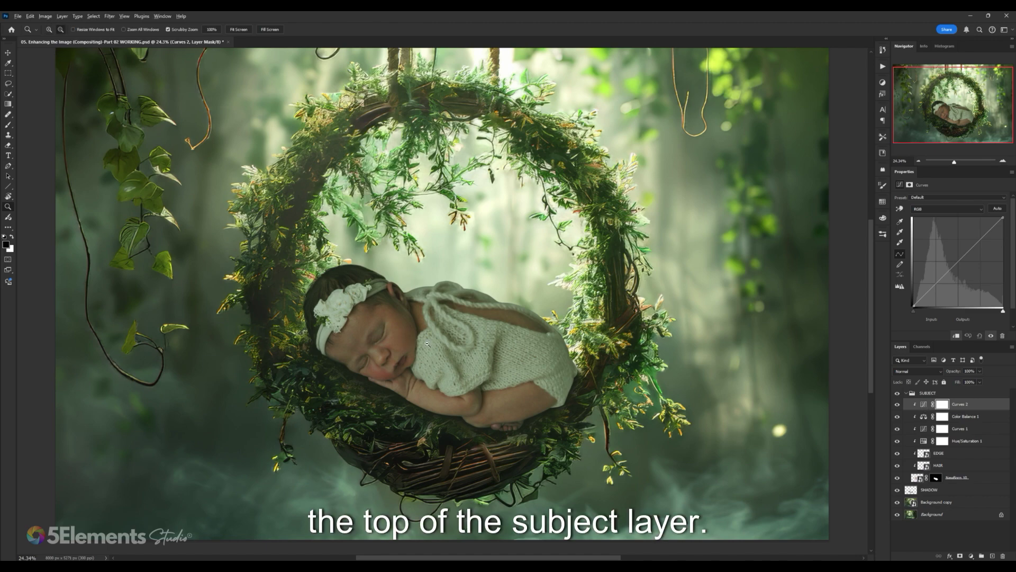
Step: Brighten the baby on the new Curves adjustment by pulling the white point inward and raising a midtone point
{"action": "left_click_drag", "start_coordinate": [348, 300], "coordinate": [378, 292]}
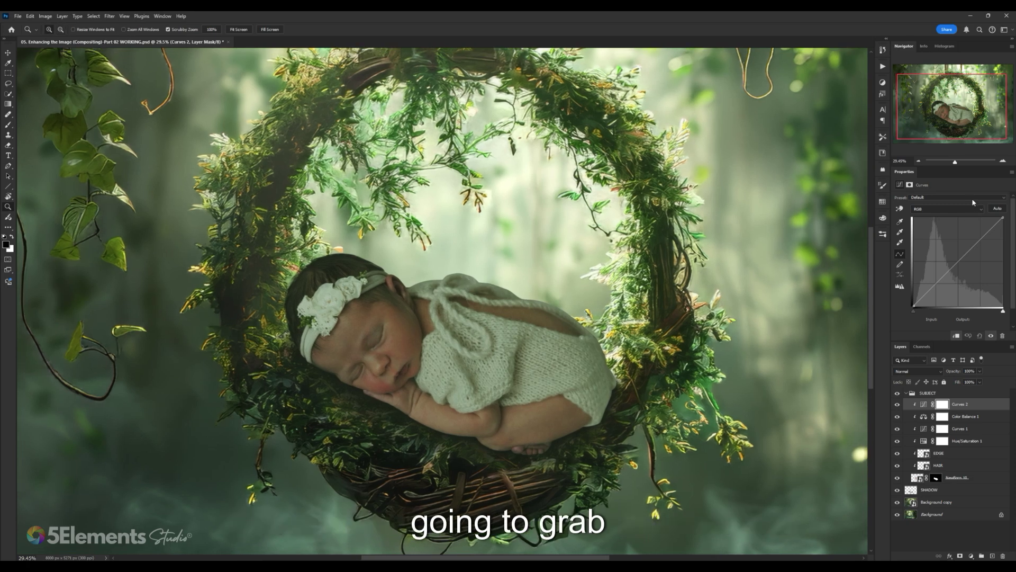
{"action": "left_click_drag", "start_coordinate": [1003, 219], "coordinate": [965, 206]}
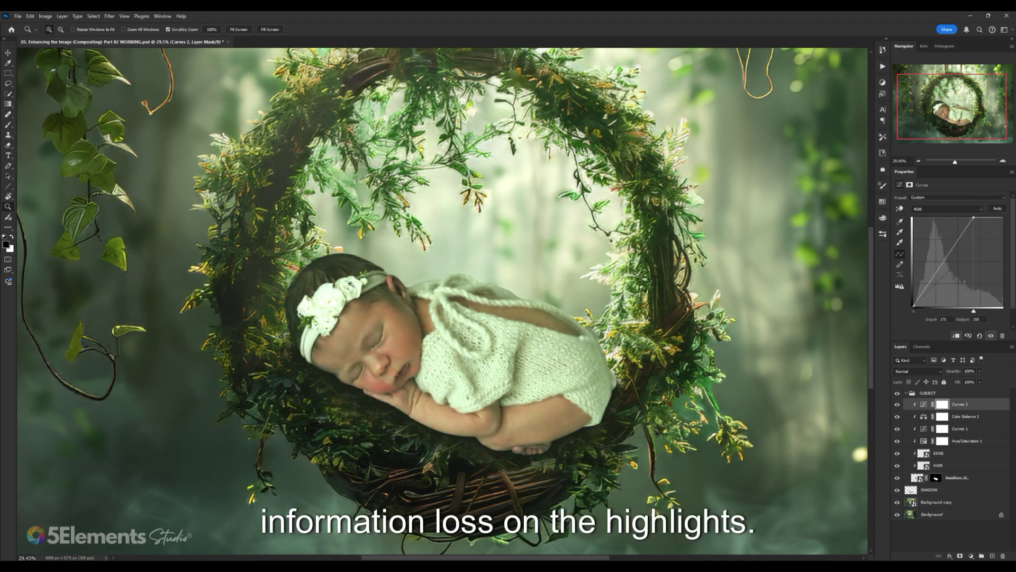
{"action": "left_click_drag", "start_coordinate": [973, 218], "coordinate": [952, 239]}
{"action": "left_click", "coordinate": [971, 240]}
Step: Fine-tune the Curves midtone point by matching the baby's upper edges to the bright light behind the wreath
{"action": "left_click_drag", "start_coordinate": [725, 229], "coordinate": [617, 292]}
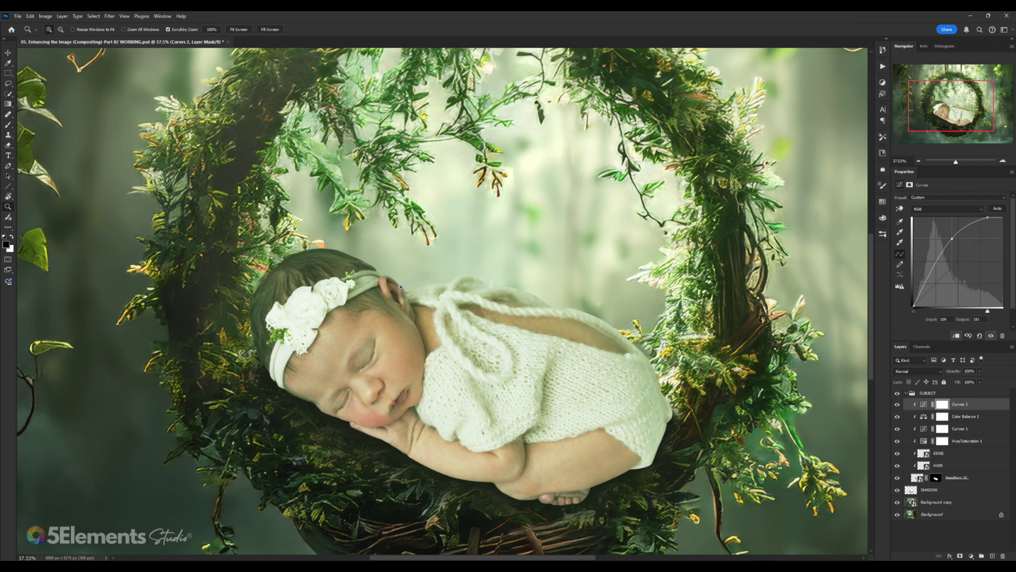
{"action": "left_click_drag", "start_coordinate": [439, 249], "coordinate": [414, 154]}
{"action": "left_click_drag", "start_coordinate": [531, 240], "coordinate": [561, 243]}
{"action": "left_click_drag", "start_coordinate": [948, 245], "coordinate": [952, 233]}
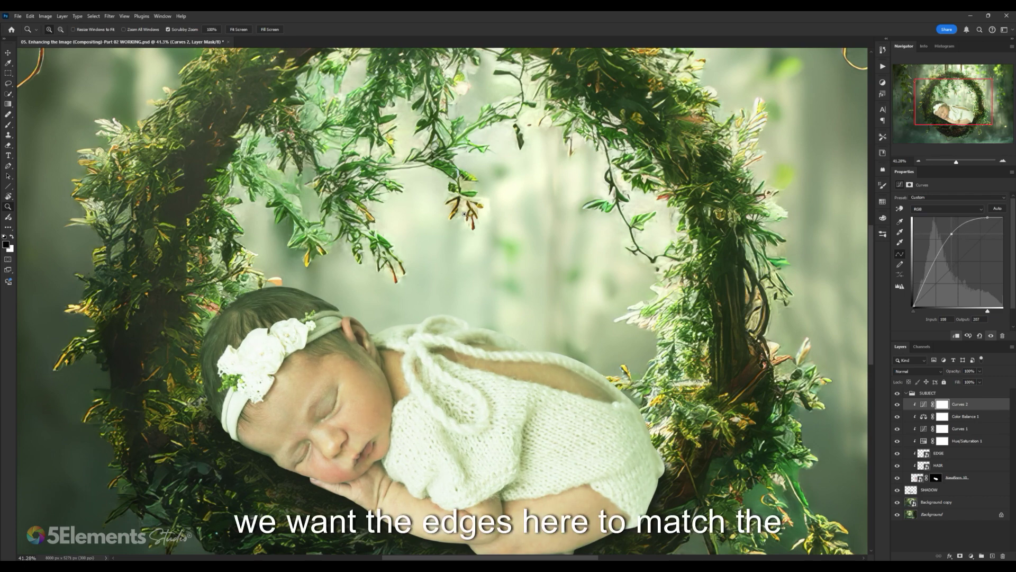
{"action": "left_click_drag", "start_coordinate": [953, 236], "coordinate": [951, 240]}
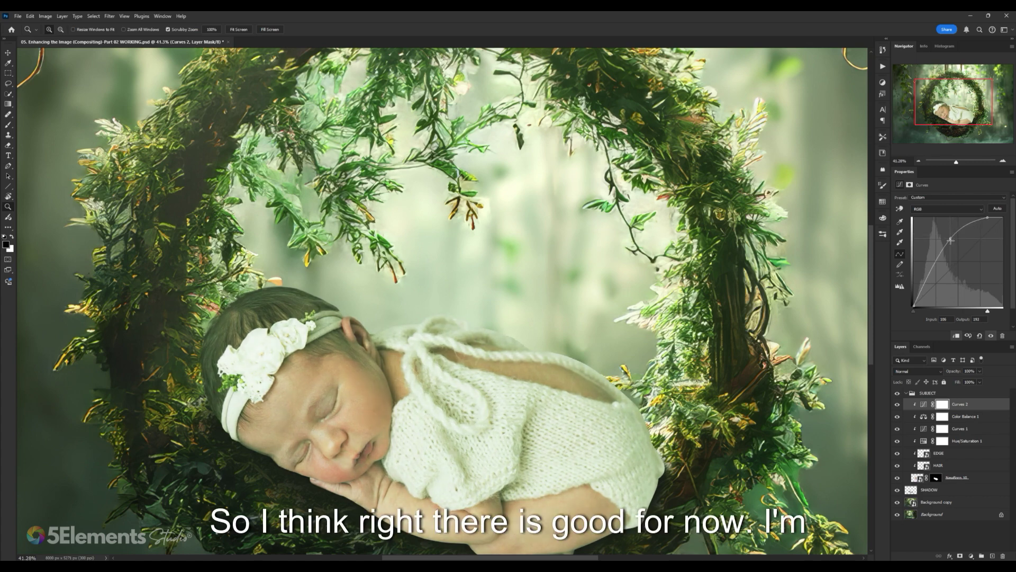
Step: Add a shadow point low on the baby's Curves adjustment and lower it to about input 39, output 67
{"action": "scroll", "coordinate": [867, 308], "scroll_direction": "down", "scroll_amount": 3}
{"action": "scroll", "coordinate": [867, 308], "scroll_direction": "up", "scroll_amount": 2}
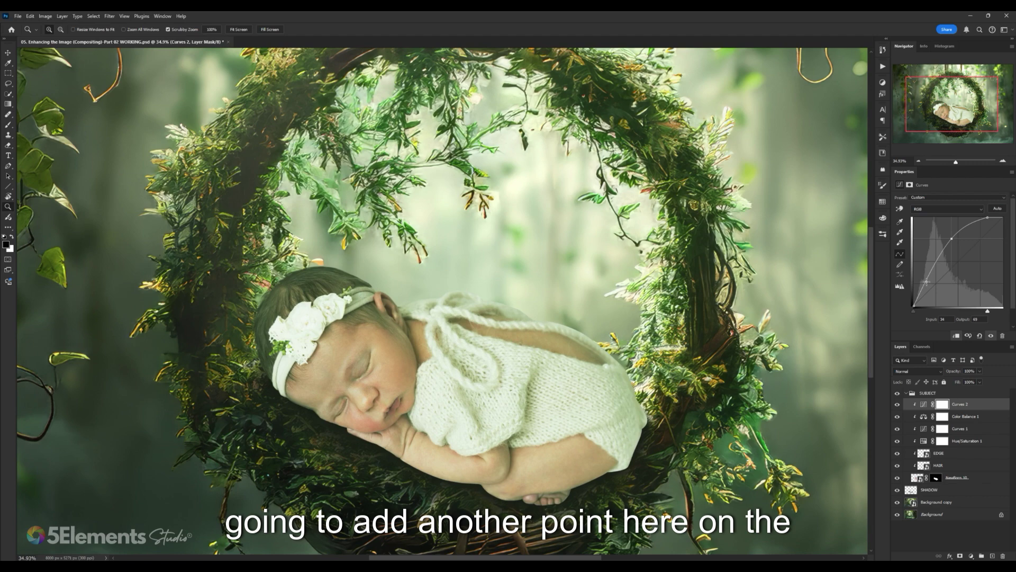
{"action": "left_click_drag", "start_coordinate": [926, 281], "coordinate": [925, 285]}
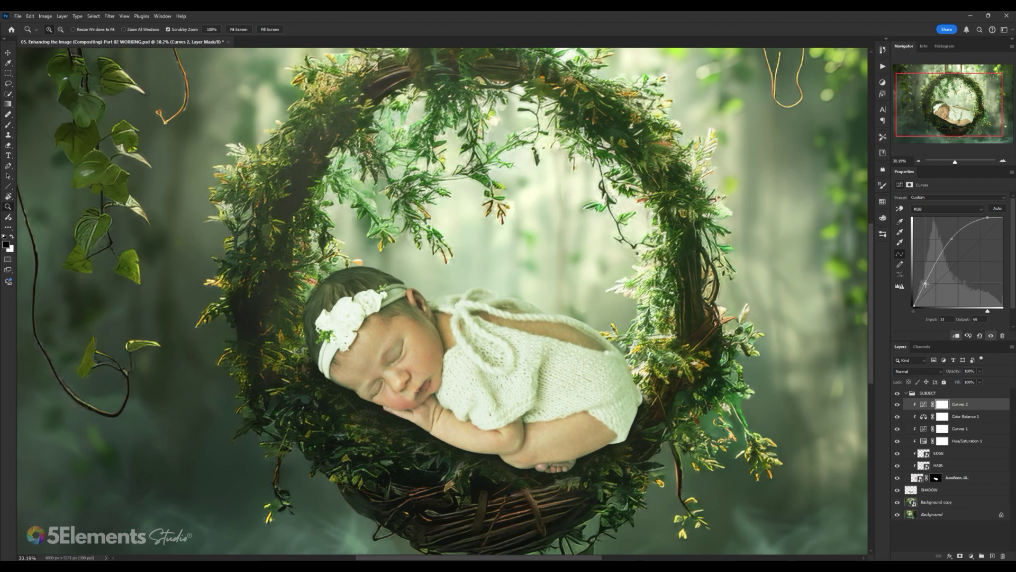
{"action": "left_click_drag", "start_coordinate": [926, 284], "coordinate": [926, 283]}
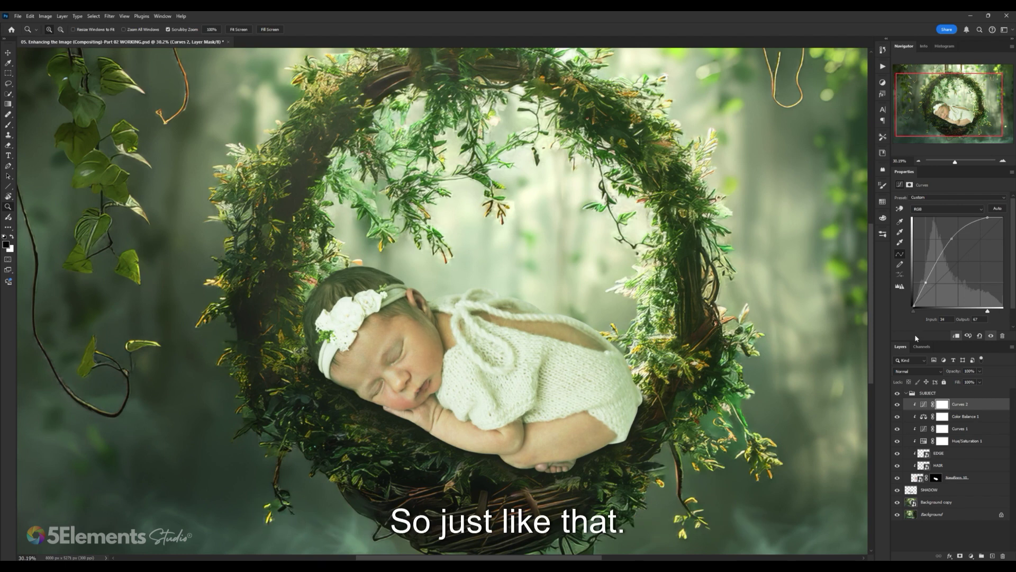
Step: Rename the Curves 2 adjustment layer in the SUBJECT group as HIGHLIGHTS
{"action": "left_click", "coordinate": [924, 404]}
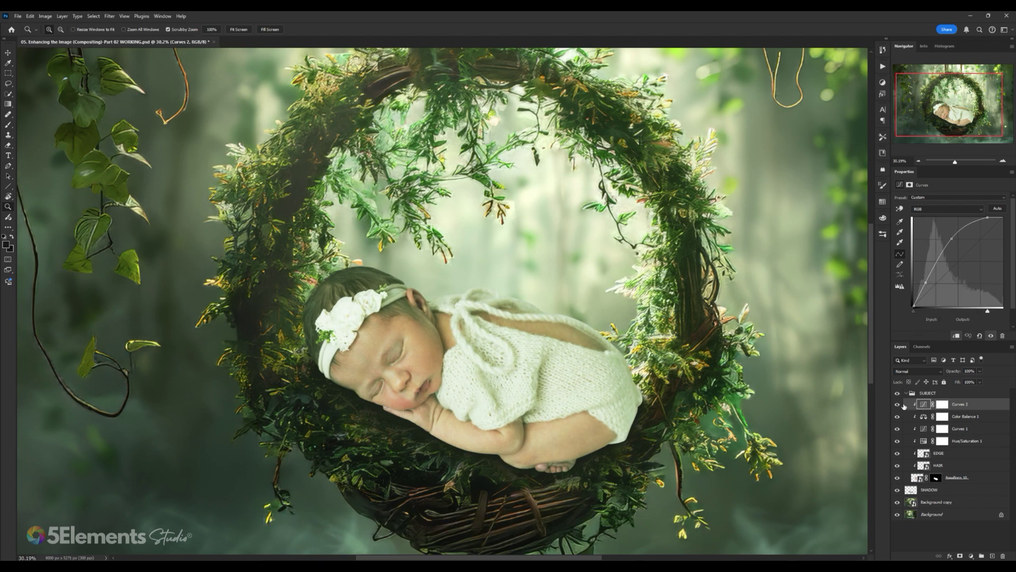
{"action": "double_click", "coordinate": [958, 405]}
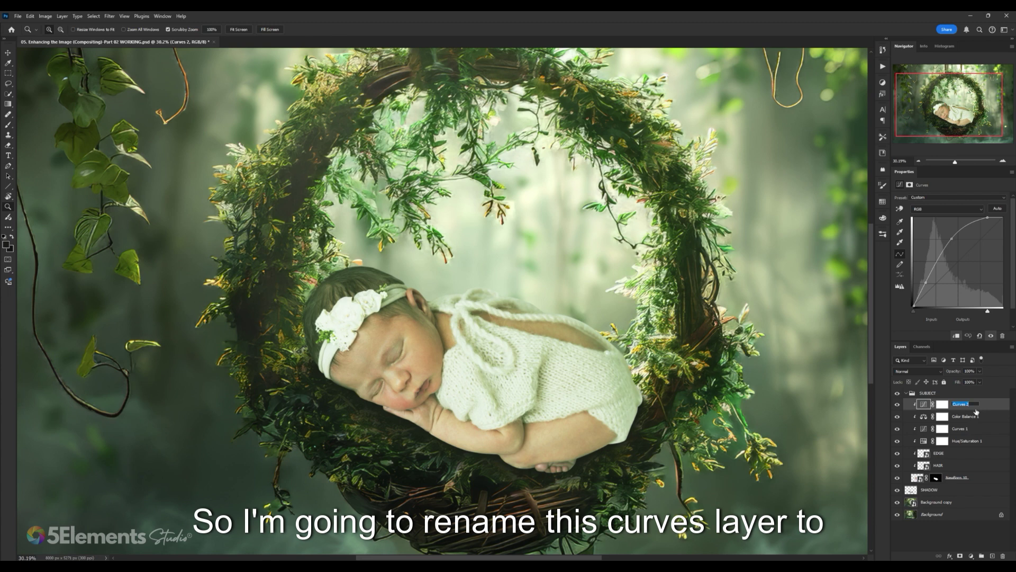
{"action": "type", "text": "HiGHLIGHTS"}
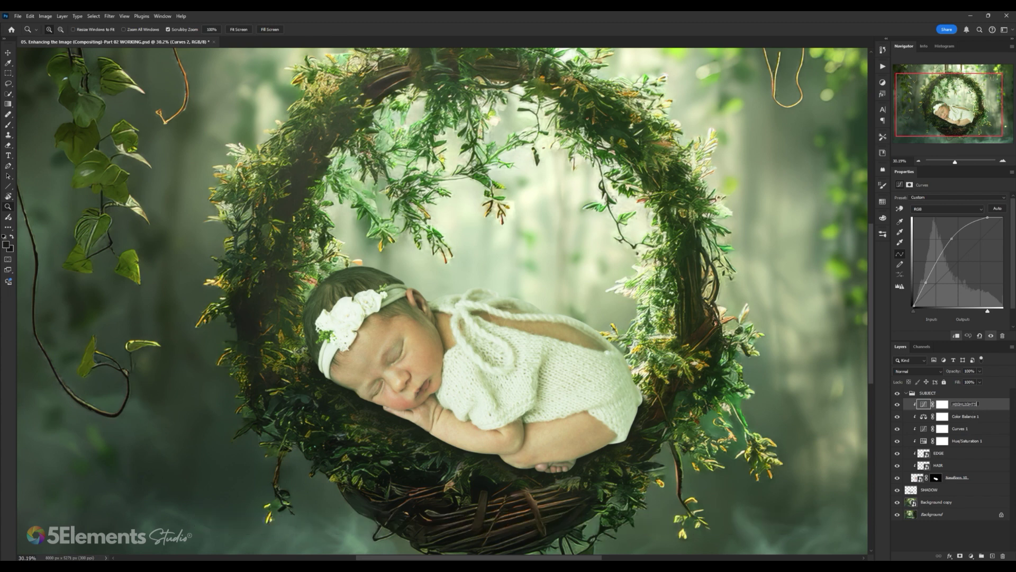
{"action": "key", "text": "Return"}
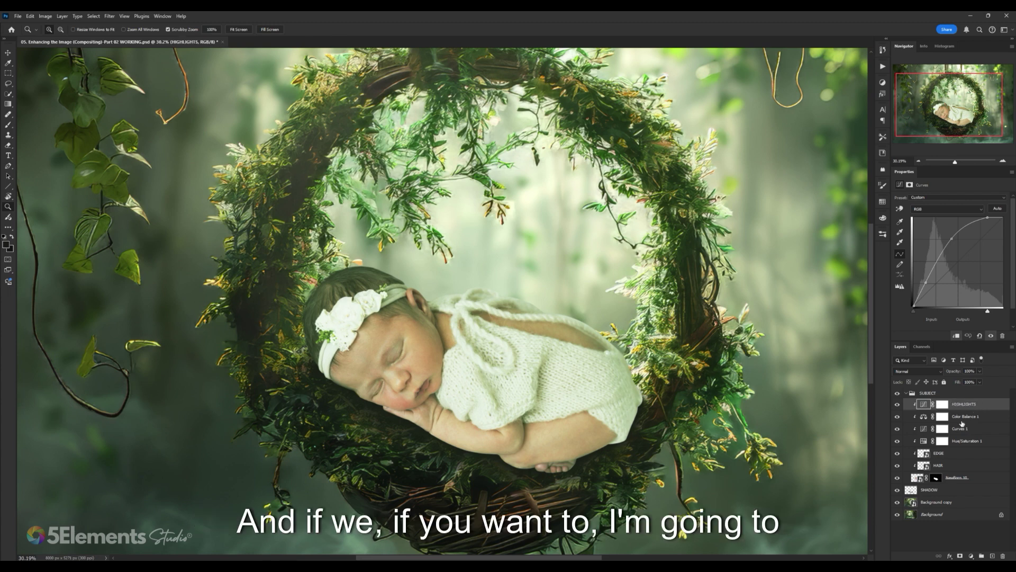
Step: Rename the Curves 1 adjustment layer in the SUBJECT group as BASE LIGHTING
{"action": "left_click", "coordinate": [959, 428]}
{"action": "double_click", "coordinate": [962, 429]}
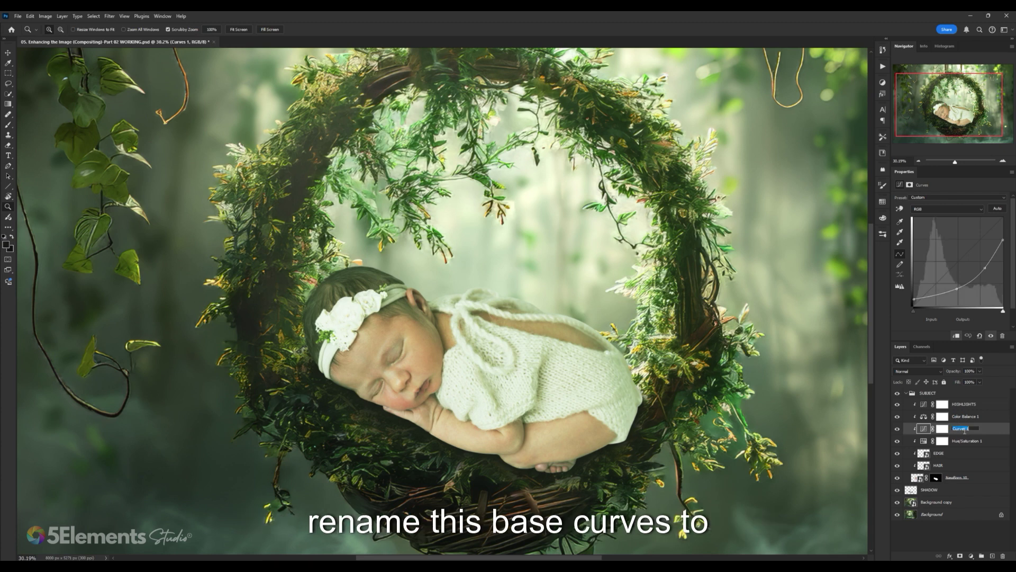
{"action": "type", "text": "BAS"}
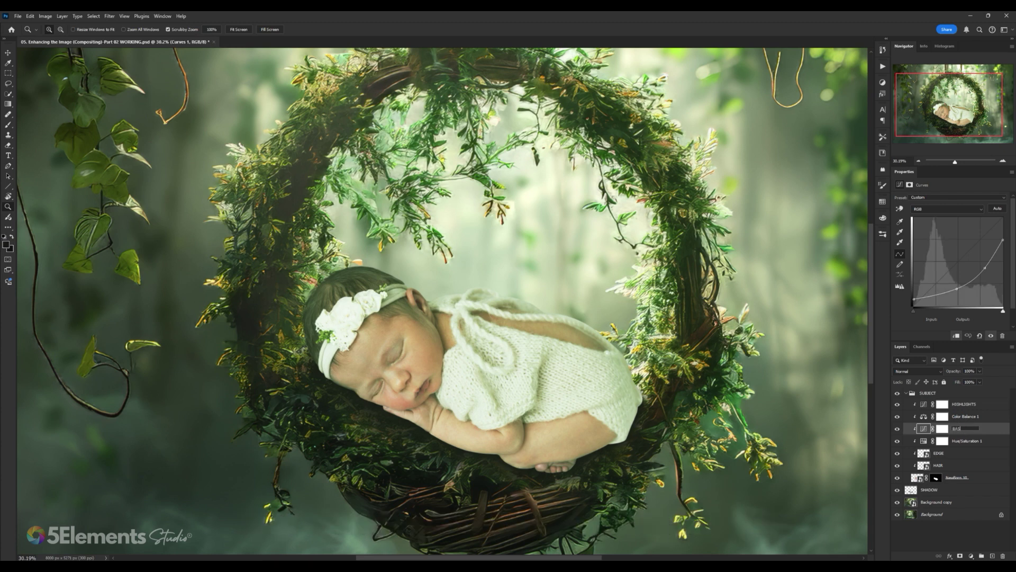
{"action": "type", "text": "E LIGHTING"}
{"action": "key", "text": "Return"}
Step: Hide the HIGHLIGHTS, Color Balance 1 and BASE LIGHTING adjustments, and show them again one by one to review each effect on the baby
{"action": "left_click", "coordinate": [898, 416]}
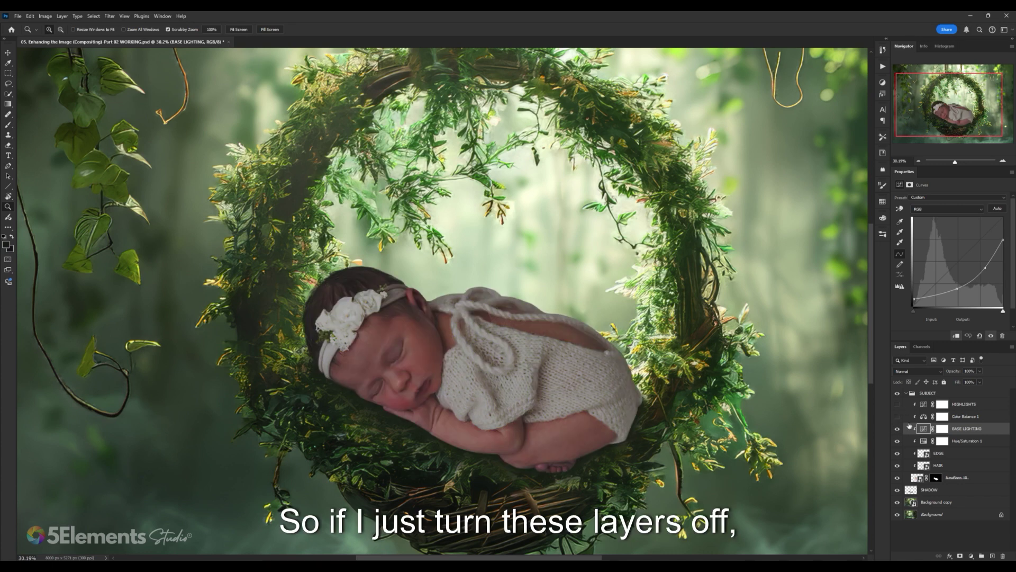
{"action": "left_click", "coordinate": [897, 428]}
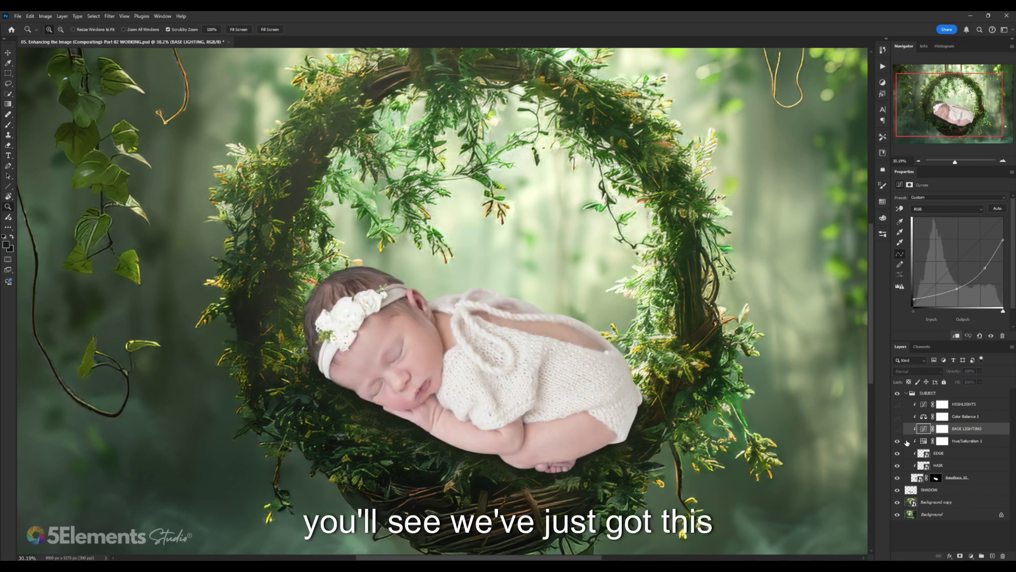
{"action": "left_click", "coordinate": [926, 443]}
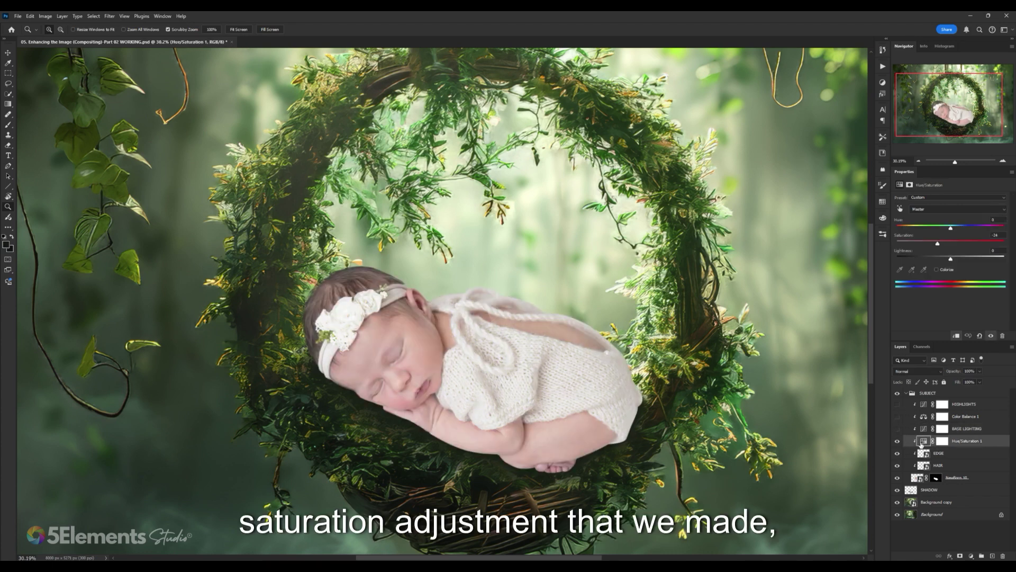
{"action": "left_click", "coordinate": [924, 430]}
{"action": "left_click", "coordinate": [897, 428]}
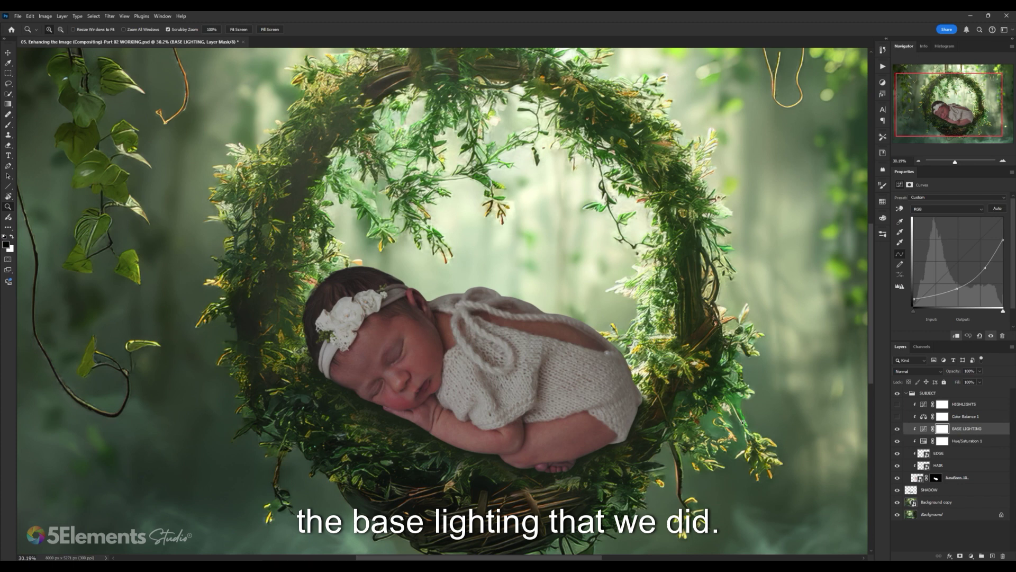
{"action": "left_click", "coordinate": [934, 417]}
{"action": "left_click", "coordinate": [923, 417]}
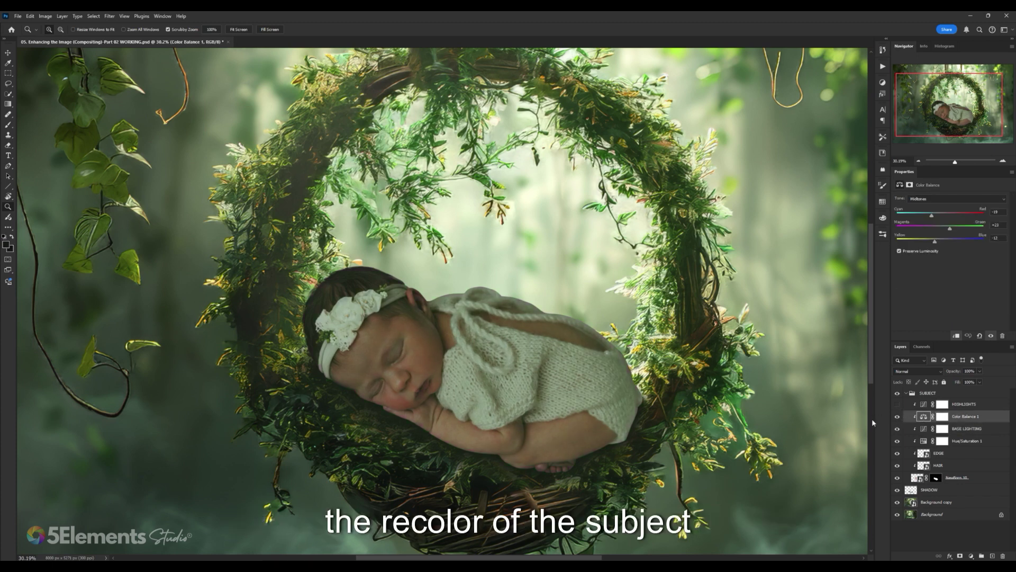
{"action": "left_click", "coordinate": [924, 404]}
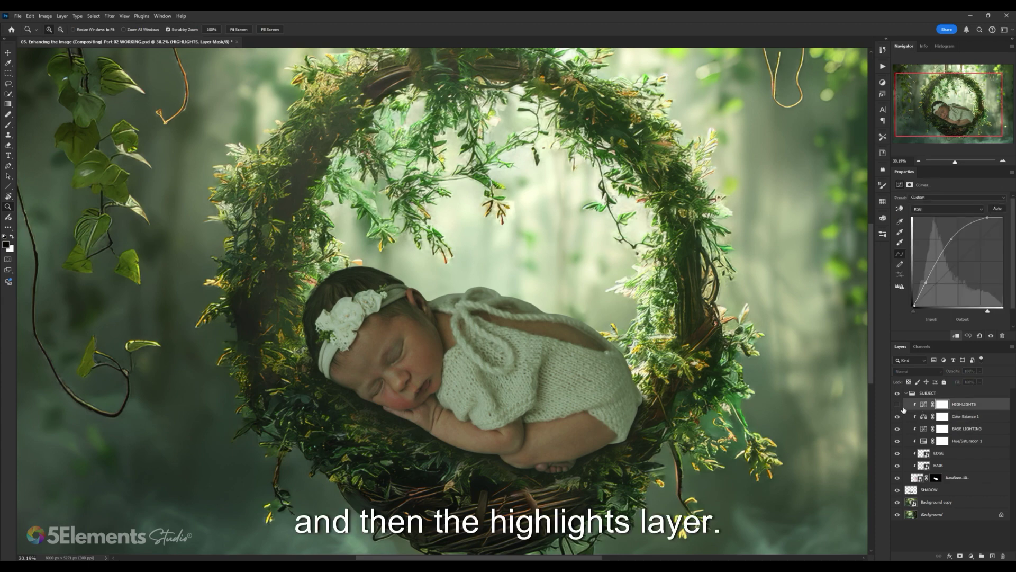
{"action": "left_click", "coordinate": [897, 404]}
Step: Select the HIGHLIGHTS layer's mask and invert it to black to hide the brightening on the baby
{"action": "left_click_drag", "start_coordinate": [529, 332], "coordinate": [487, 335]}
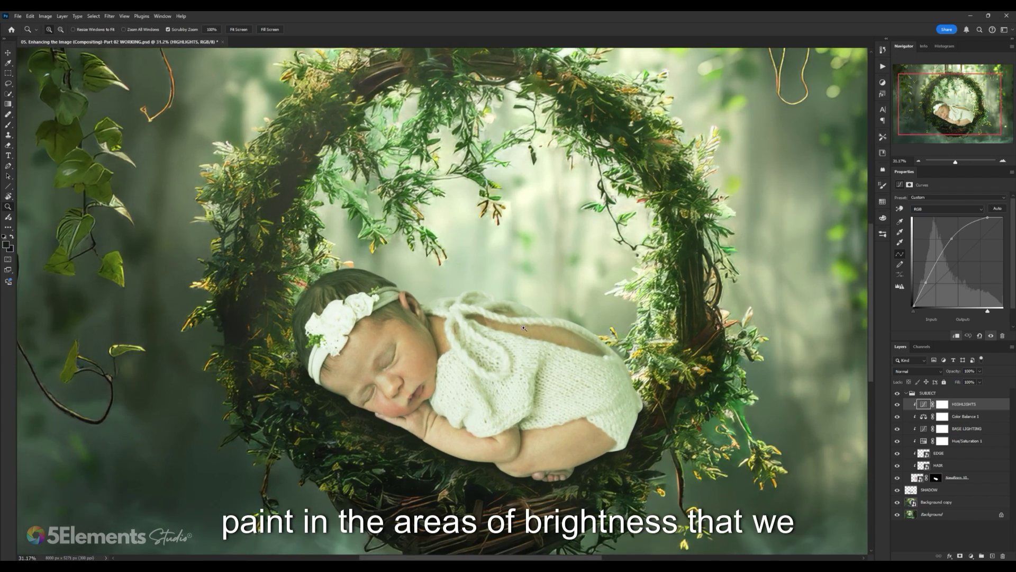
{"action": "left_click_drag", "start_coordinate": [580, 338], "coordinate": [503, 309]}
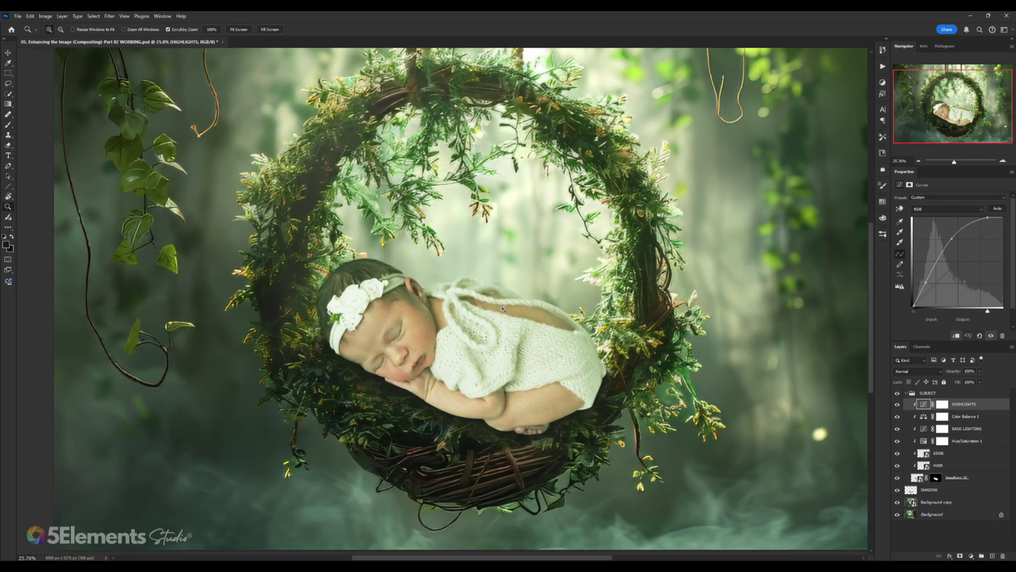
{"action": "left_click", "coordinate": [944, 405]}
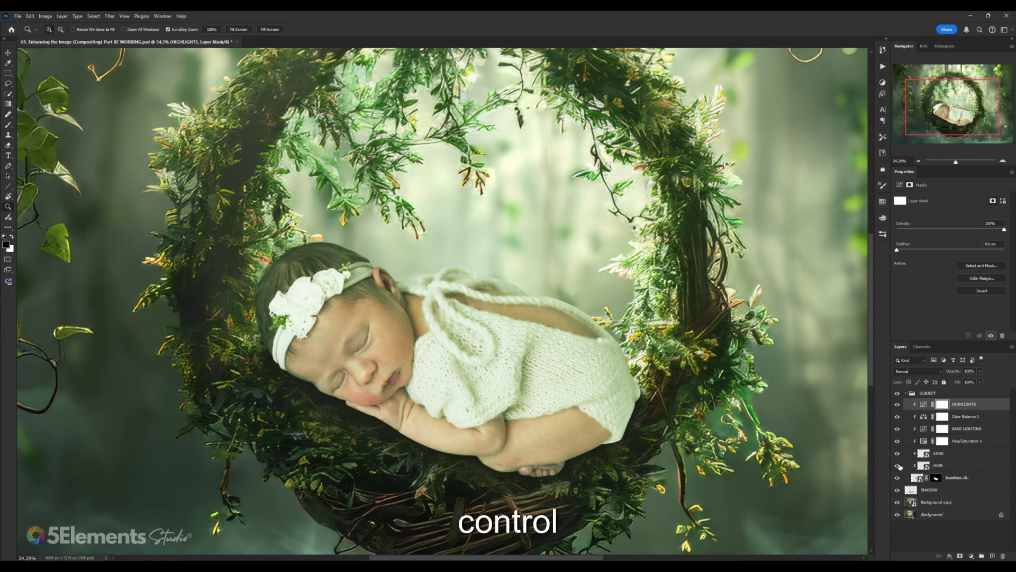
{"action": "key", "text": "ctrl+i"}
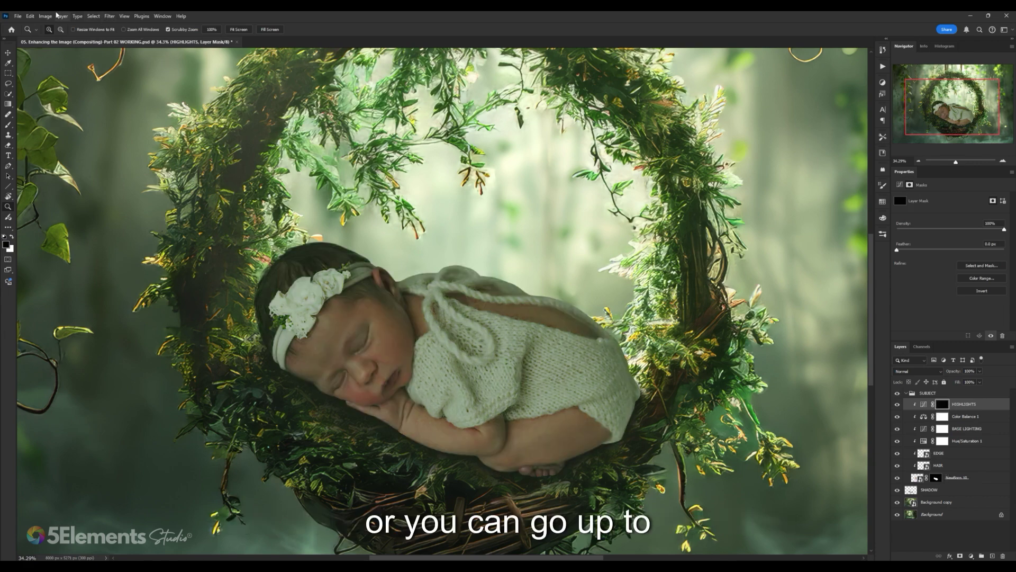
{"action": "left_click", "coordinate": [30, 16]}
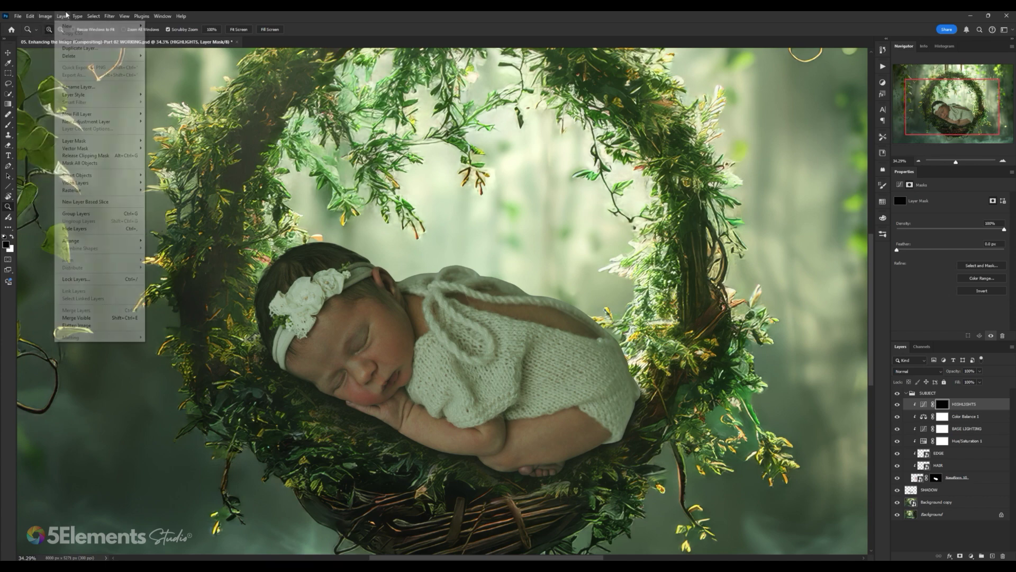
{"action": "mouse_move", "coordinate": [91, 15]}
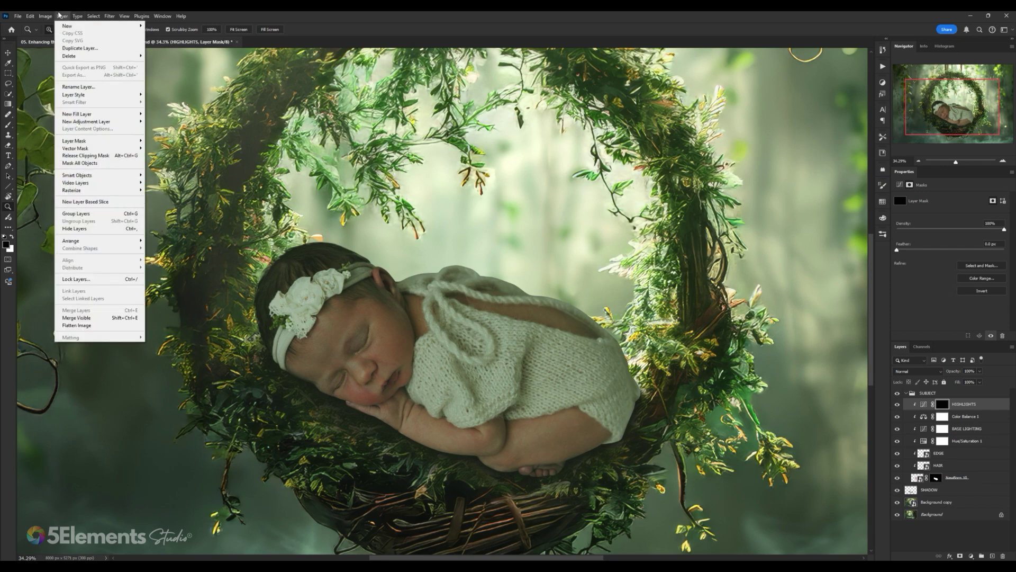
{"action": "mouse_move", "coordinate": [25, 15]}
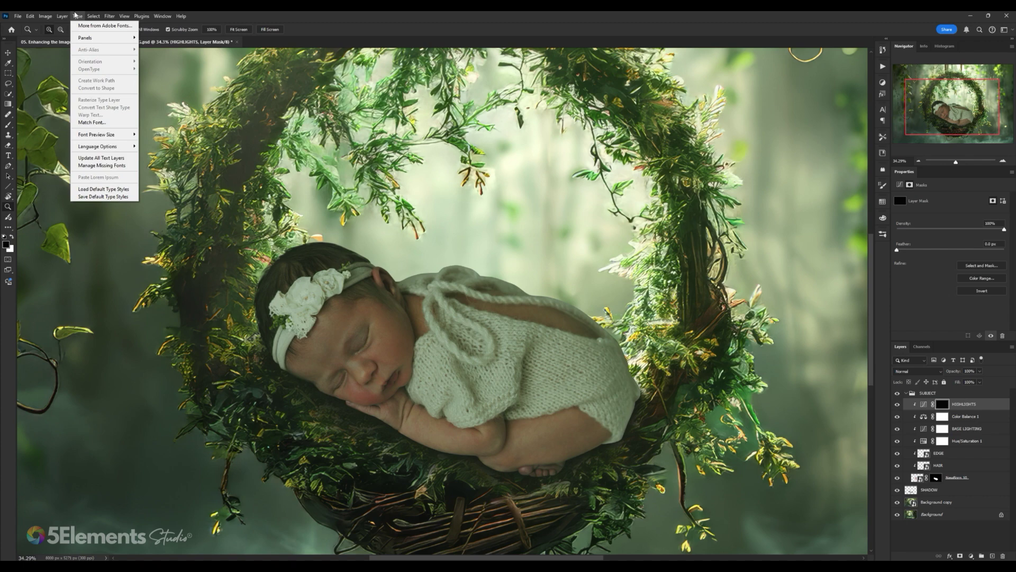
{"action": "key", "text": "Escape"}
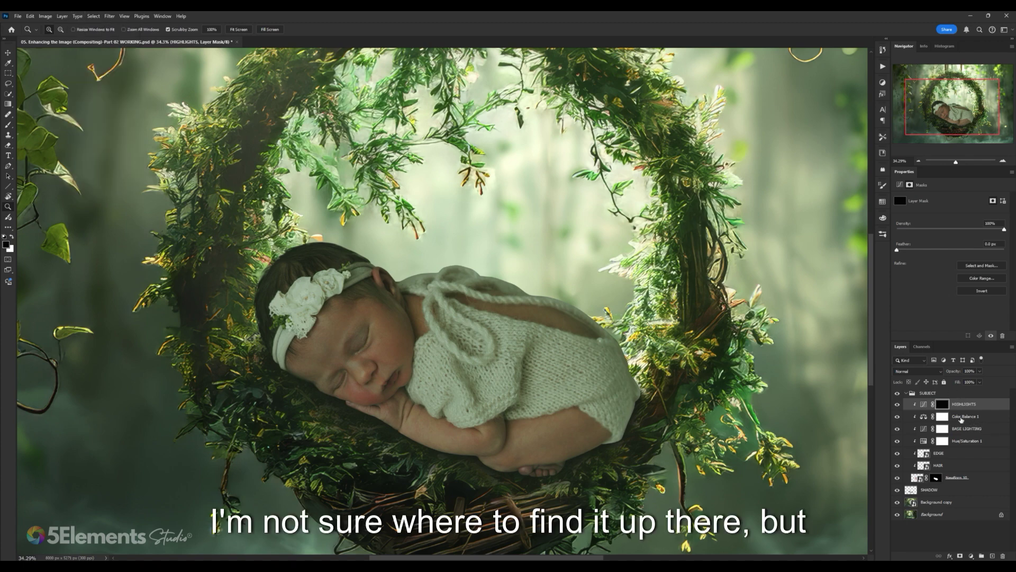
{"action": "right_click", "coordinate": [941, 406]}
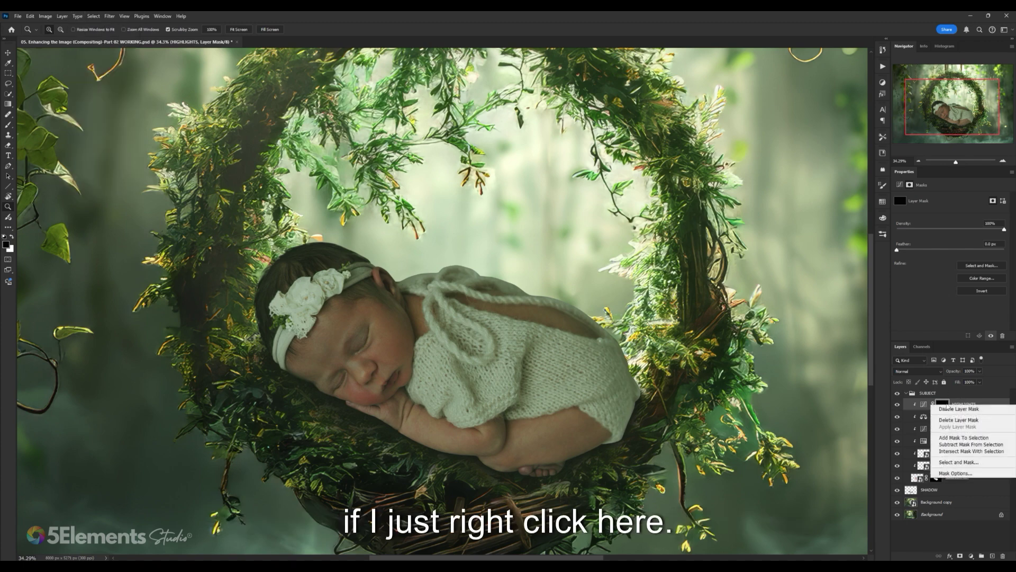
{"action": "key", "text": "Escape"}
{"action": "left_click_drag", "start_coordinate": [767, 378], "coordinate": [732, 358]}
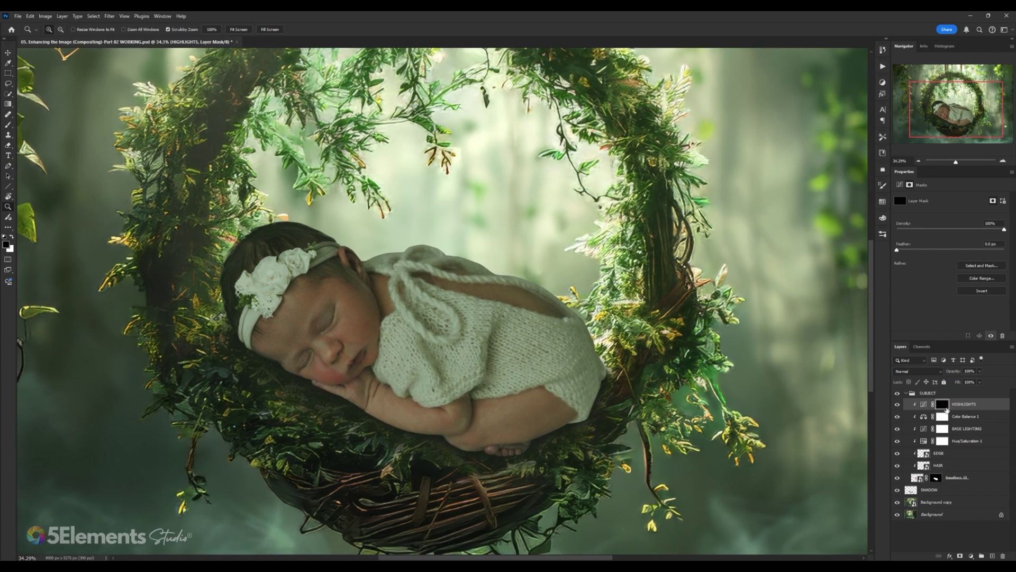
{"action": "left_click", "coordinate": [261, 245], "text": "alt"}
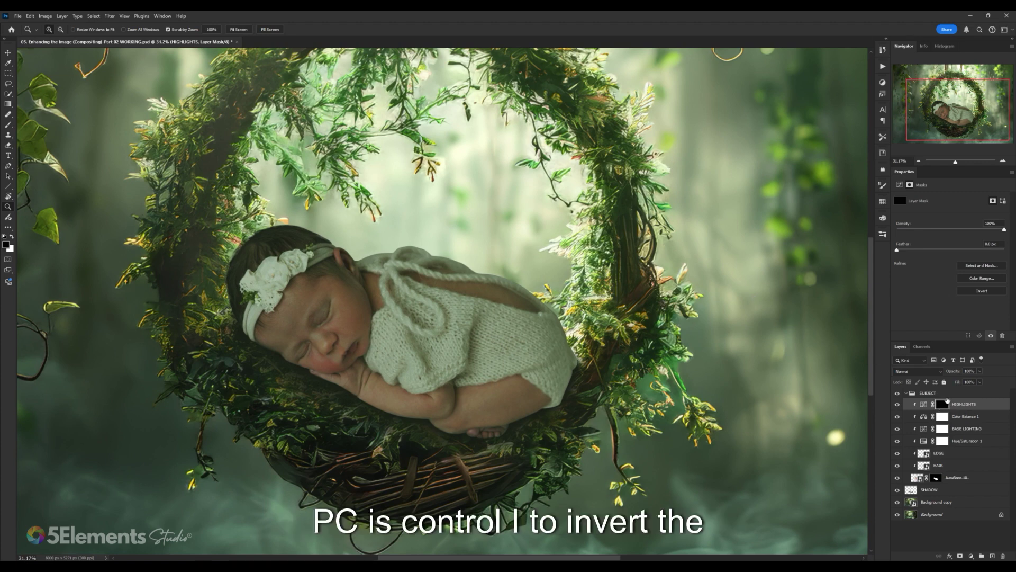
Step: Invert the HIGHLIGHTS mask back and forth between black and white to compare the baby with and without the brightening
{"action": "key", "text": "ctrl+i"}
{"action": "key", "text": "ctrl+i"}
{"action": "key", "text": "ctrl+i"}
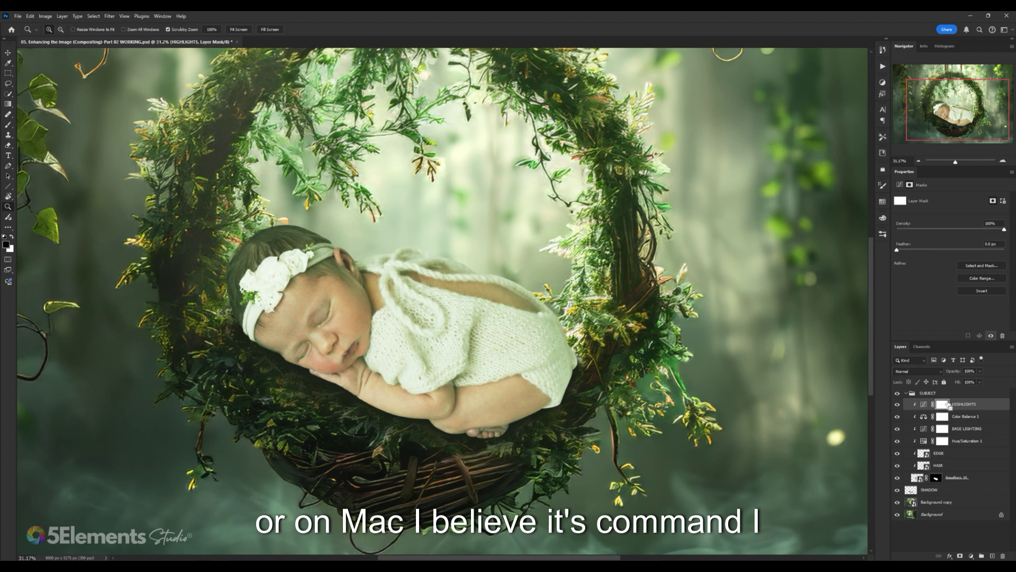
{"action": "key", "text": "ctrl+i"}
{"action": "key", "text": "ctrl+i"}
{"action": "key", "text": "ctrl+i"}
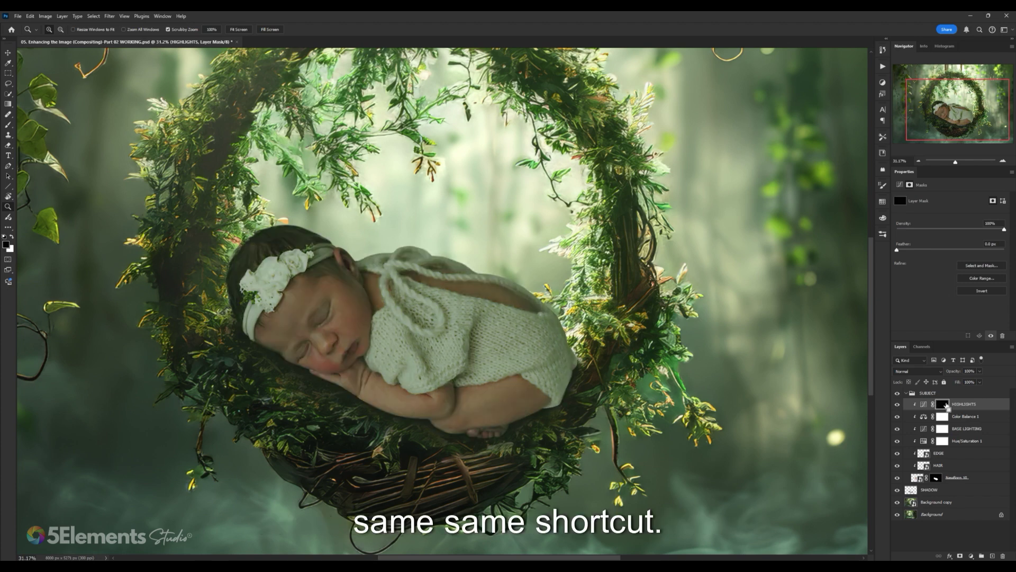
{"action": "key", "text": "ctrl+i"}
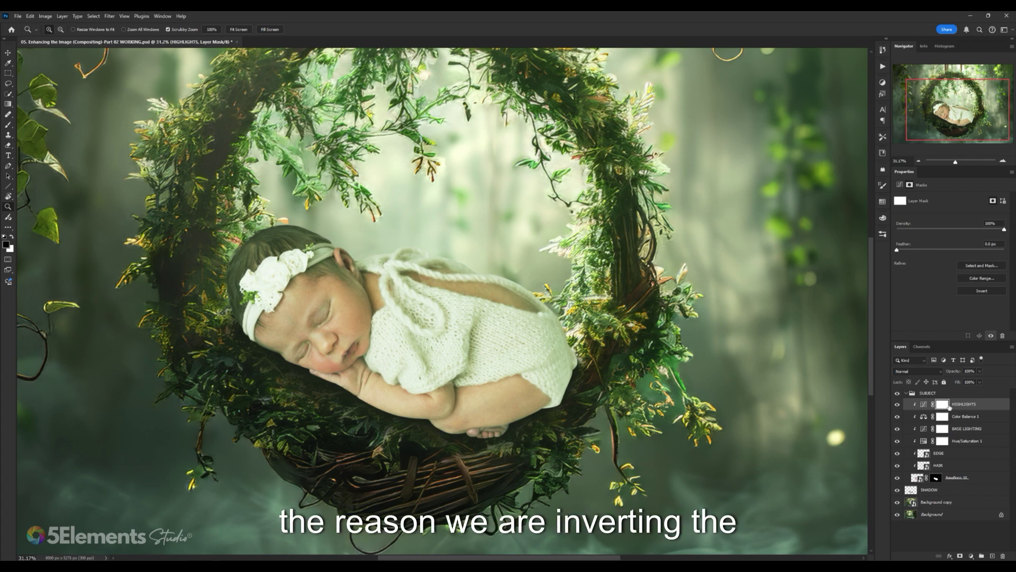
{"action": "key", "text": "ctrl+i"}
{"action": "key", "text": "ctrl+i"}
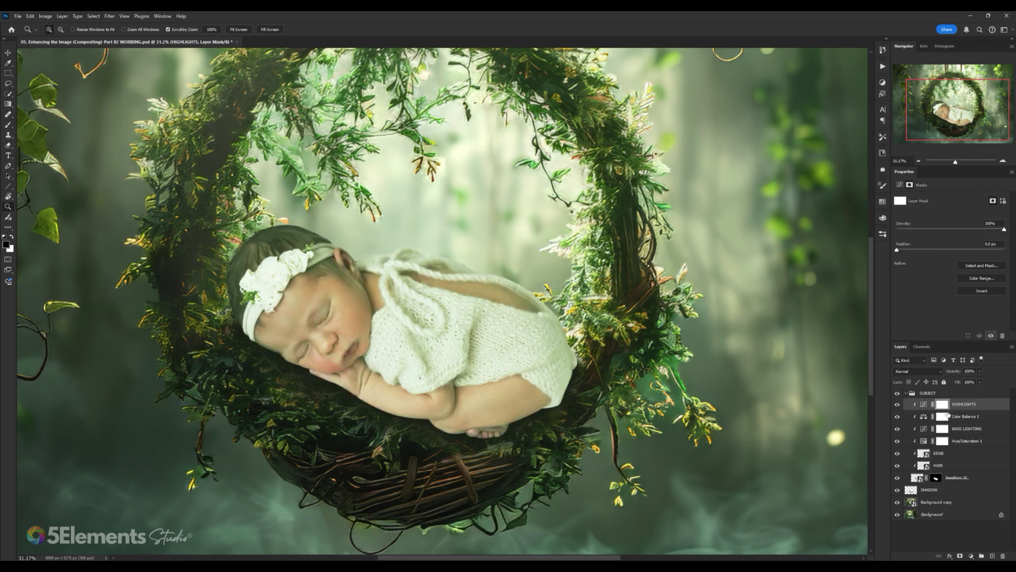
{"action": "key", "text": "ctrl+i"}
{"action": "key", "text": "ctrl+i"}
{"action": "key", "text": "ctrl+i"}
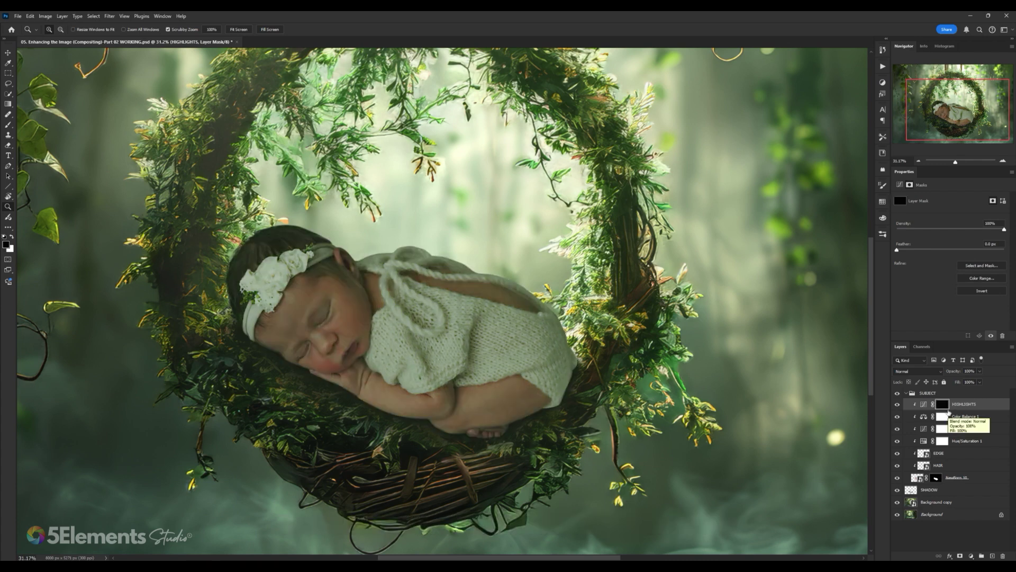
{"action": "key", "text": "ctrl+i"}
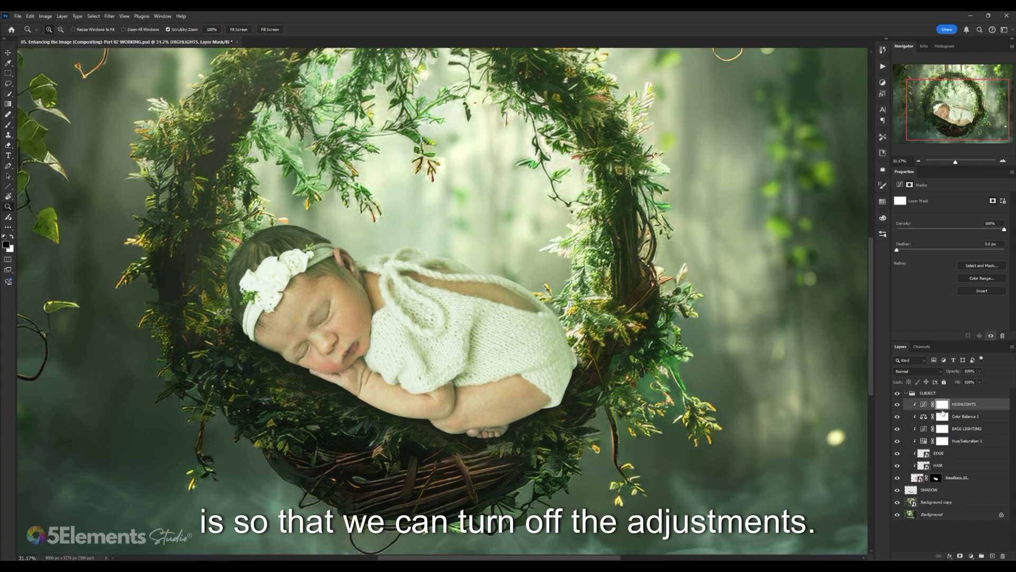
{"action": "key", "text": "ctrl+i"}
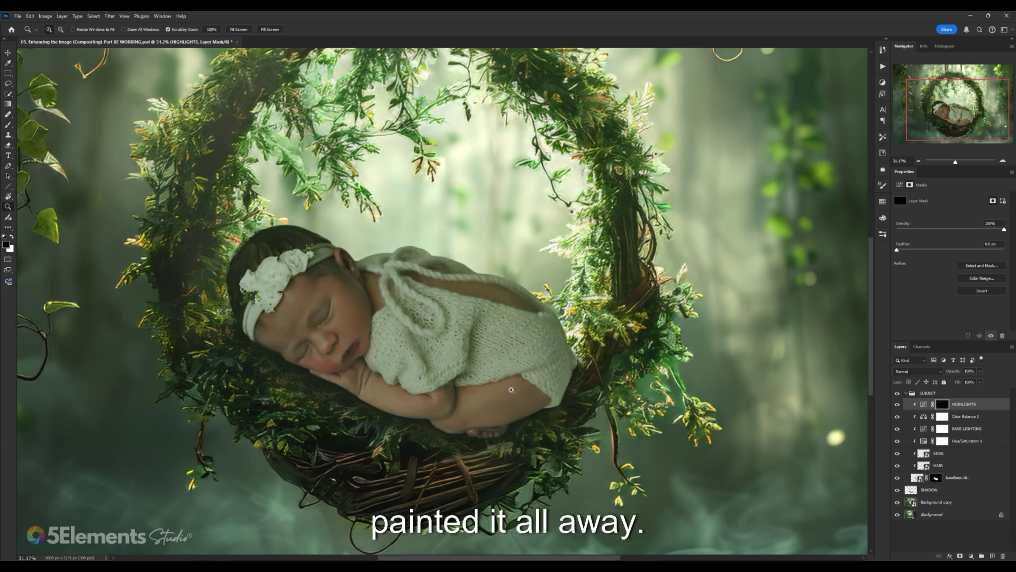
{"action": "key", "text": "ctrl+i"}
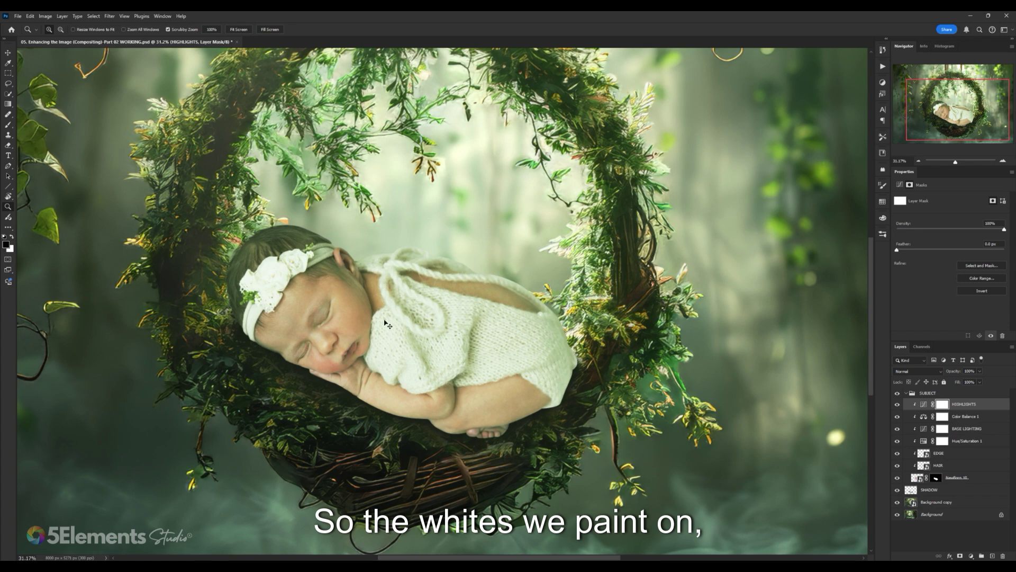
{"action": "key", "text": "ctrl+i"}
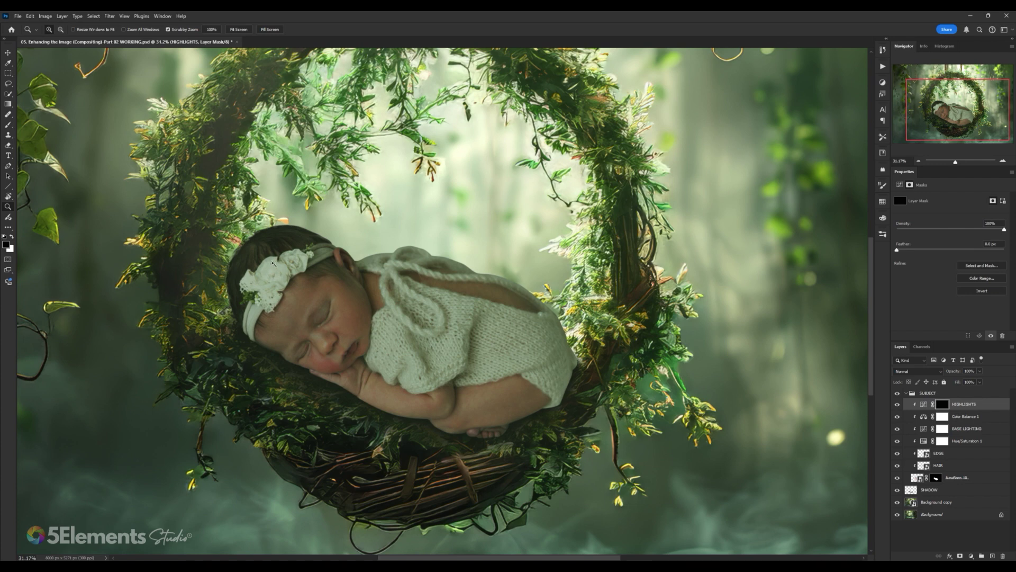
Step: Activate the Brush tool, check its soft round brush settings, and make white the foreground colour for painting on the HIGHLIGHTS mask
{"action": "key", "text": "b"}
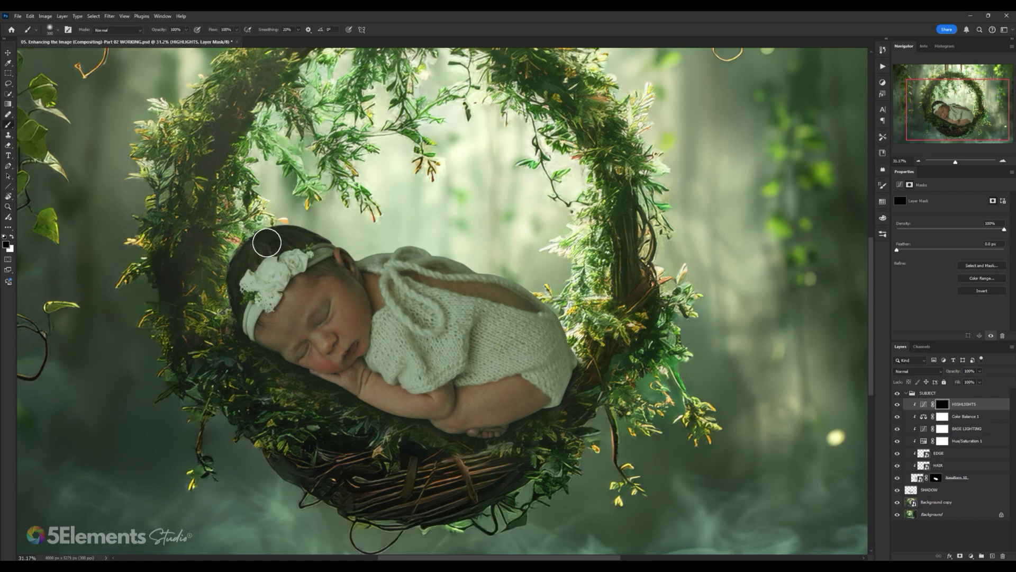
{"action": "right_click", "coordinate": [267, 241]}
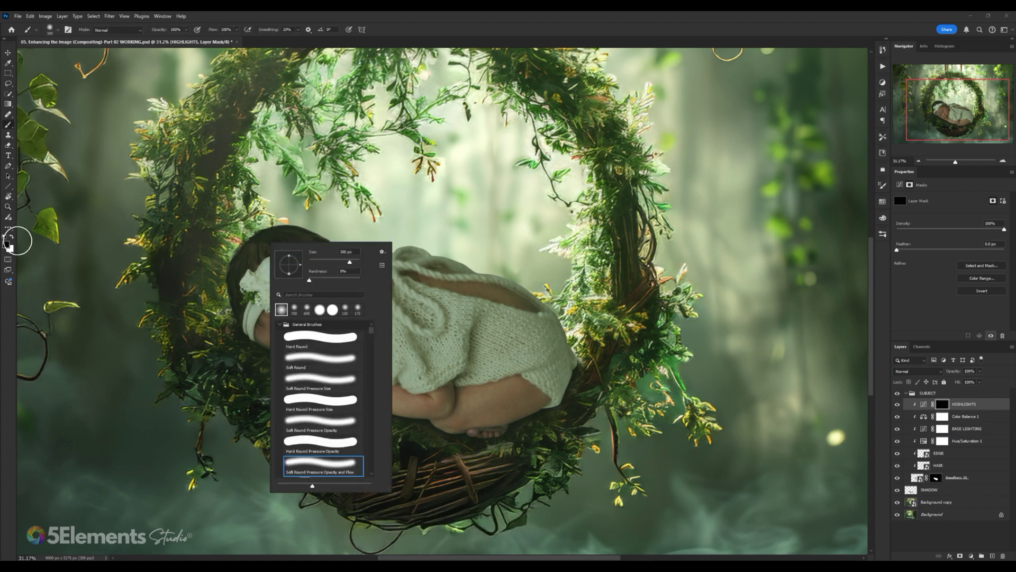
{"action": "key", "text": "Escape"}
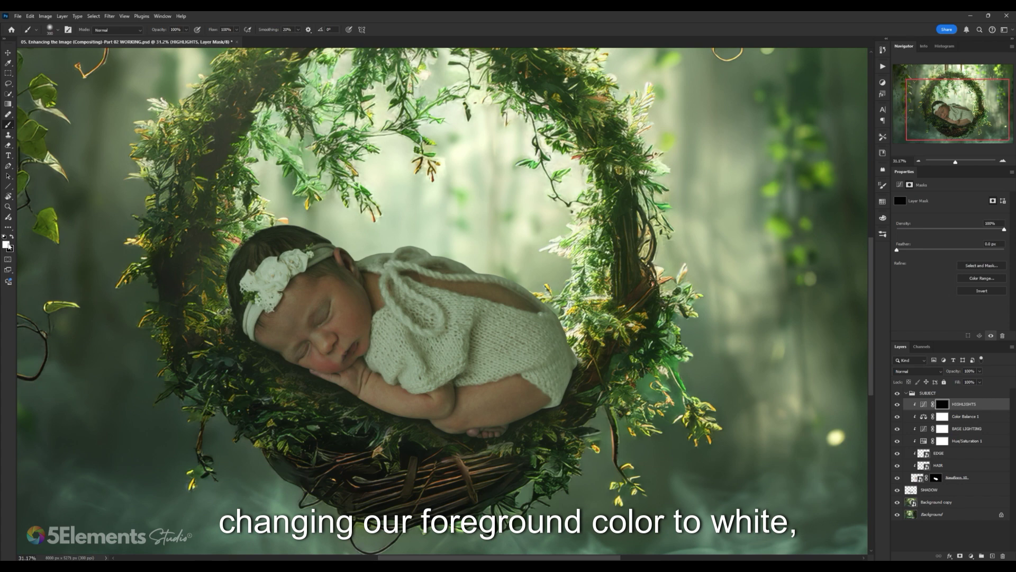
Step: Try a broad highlight stroke across the baby's head and back on the HIGHLIGHTS mask, and undo it
{"action": "mouse_move", "coordinate": [278, 239]}
{"action": "left_mouse_down"}
{"action": "mouse_move", "coordinate": [458, 268]}
{"action": "mouse_move", "coordinate": [551, 296]}
{"action": "left_mouse_up"}
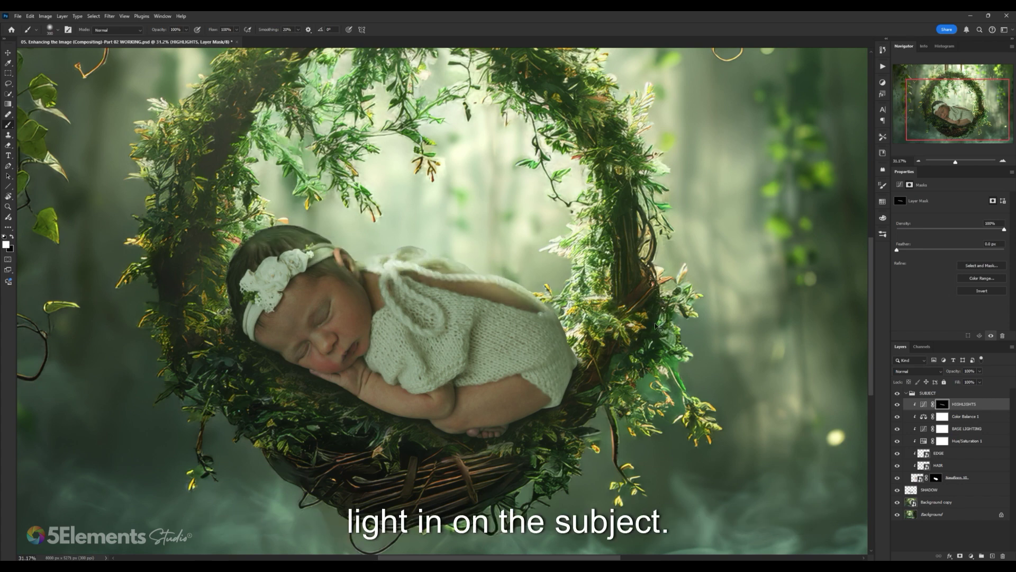
{"action": "key", "text": "ctrl+z"}
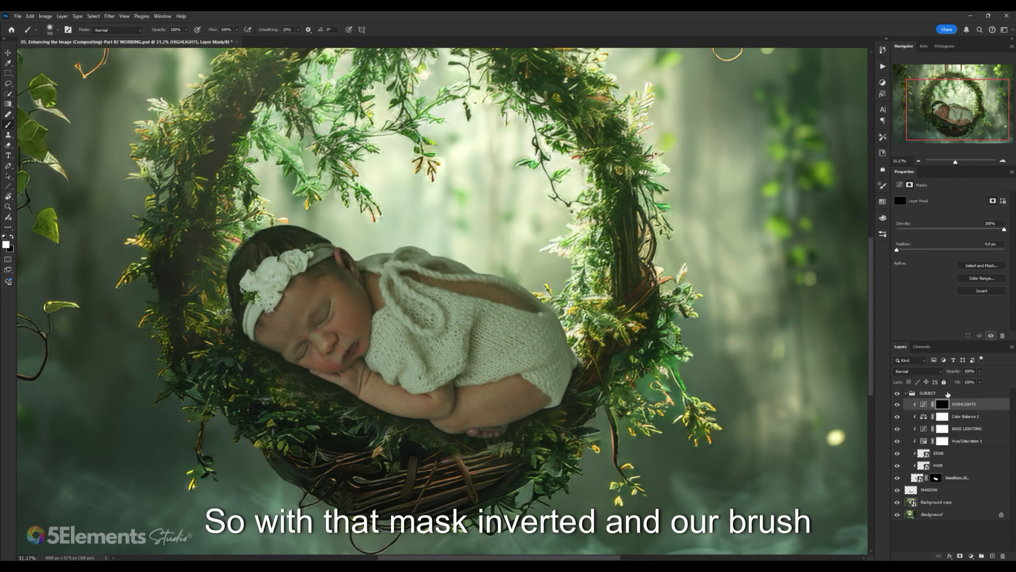
Step: Examine the direction of the forest light around the baby and reduce the brush size for close edge work
{"action": "left_click_drag", "start_coordinate": [420, 198], "coordinate": [413, 196]}
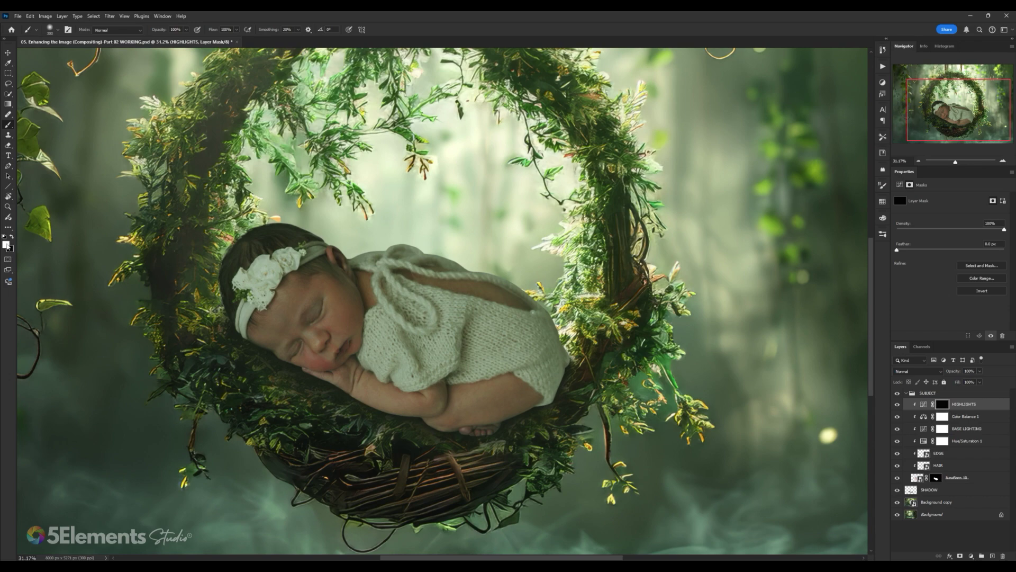
{"action": "left_click_drag", "start_coordinate": [355, 211], "coordinate": [427, 238]}
{"action": "left_click_drag", "start_coordinate": [540, 222], "coordinate": [516, 221]}
{"action": "left_click_drag", "start_coordinate": [483, 185], "coordinate": [496, 171]}
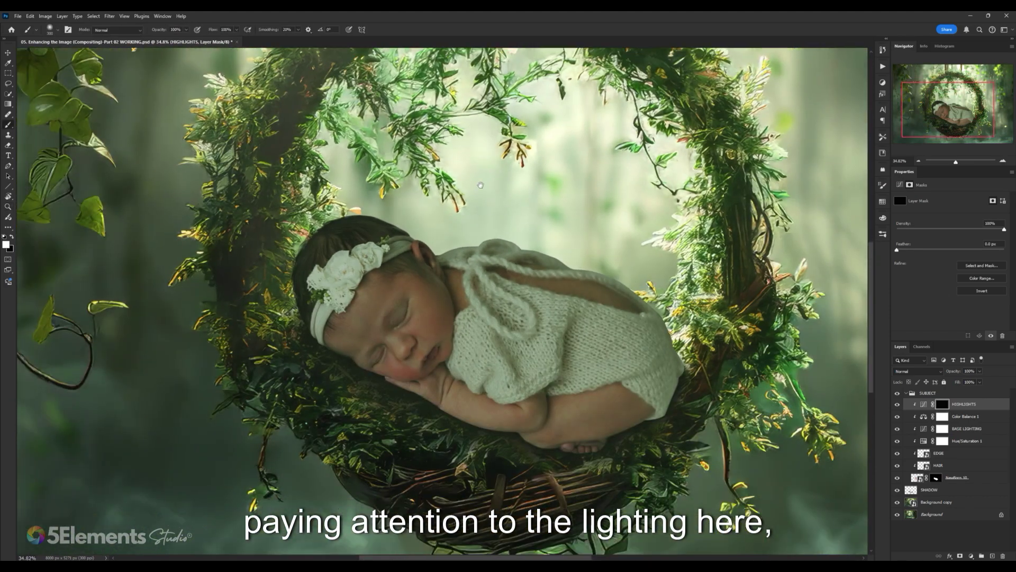
{"action": "left_click_drag", "start_coordinate": [444, 223], "coordinate": [466, 228]}
{"action": "key", "text": "bracketleft"}
{"action": "key", "text": "bracketleft"}
{"action": "key", "text": "bracketleft"}
{"action": "key", "text": "bracketleft"}
{"action": "key", "text": "bracketleft"}
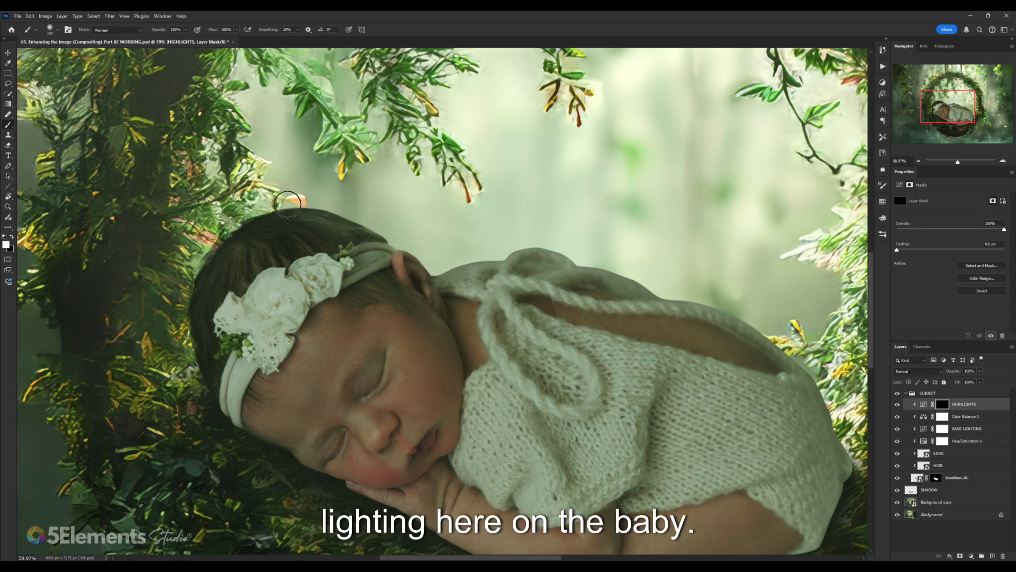
Step: Resize the brush to fit and paint white on the HIGHLIGHTS mask along the baby's shoulder beside the bow
{"action": "key", "text": "bracketright"}
{"action": "key", "text": "bracketright"}
{"action": "key", "text": "bracketright"}
{"action": "key", "text": "bracketright"}
{"action": "mouse_move", "coordinate": [397, 233]}
{"action": "left_mouse_down"}
{"action": "mouse_move", "coordinate": [406, 243]}
{"action": "mouse_move", "coordinate": [364, 195]}
{"action": "left_mouse_up"}
{"action": "key", "text": "bracketleft"}
{"action": "key", "text": "bracketleft"}
{"action": "key", "text": "bracketleft"}
{"action": "mouse_move", "coordinate": [376, 238]}
{"action": "left_mouse_down"}
{"action": "mouse_move", "coordinate": [418, 235]}
{"action": "mouse_move", "coordinate": [403, 251]}
{"action": "mouse_move", "coordinate": [481, 220]}
{"action": "left_mouse_up"}
Step: Paint highlights along the upper edge of the baby's back and the knitted outfit with a finer brush
{"action": "key", "text": "bracketleft"}
{"action": "mouse_move", "coordinate": [543, 244]}
{"action": "left_mouse_down"}
{"action": "mouse_move", "coordinate": [503, 236]}
{"action": "mouse_move", "coordinate": [602, 263]}
{"action": "mouse_move", "coordinate": [579, 250]}
{"action": "left_mouse_up"}
{"action": "mouse_move", "coordinate": [450, 236]}
{"action": "left_mouse_down"}
{"action": "mouse_move", "coordinate": [390, 227]}
{"action": "mouse_move", "coordinate": [603, 260]}
{"action": "left_mouse_up"}
{"action": "mouse_move", "coordinate": [523, 246]}
{"action": "left_mouse_down"}
{"action": "mouse_move", "coordinate": [469, 233]}
{"action": "mouse_move", "coordinate": [614, 276]}
{"action": "left_mouse_up"}
{"action": "key", "text": "bracketright"}
Step: Enlarge the brush and brighten the rear edge of the knitted outfit down towards the wreath
{"action": "left_click_drag", "start_coordinate": [614, 277], "coordinate": [546, 224]}
{"action": "key", "text": "bracketright"}
{"action": "key", "text": "bracketright"}
{"action": "mouse_move", "coordinate": [587, 301]}
{"action": "left_mouse_down"}
{"action": "mouse_move", "coordinate": [617, 358]}
{"action": "mouse_move", "coordinate": [612, 343]}
{"action": "left_mouse_up"}
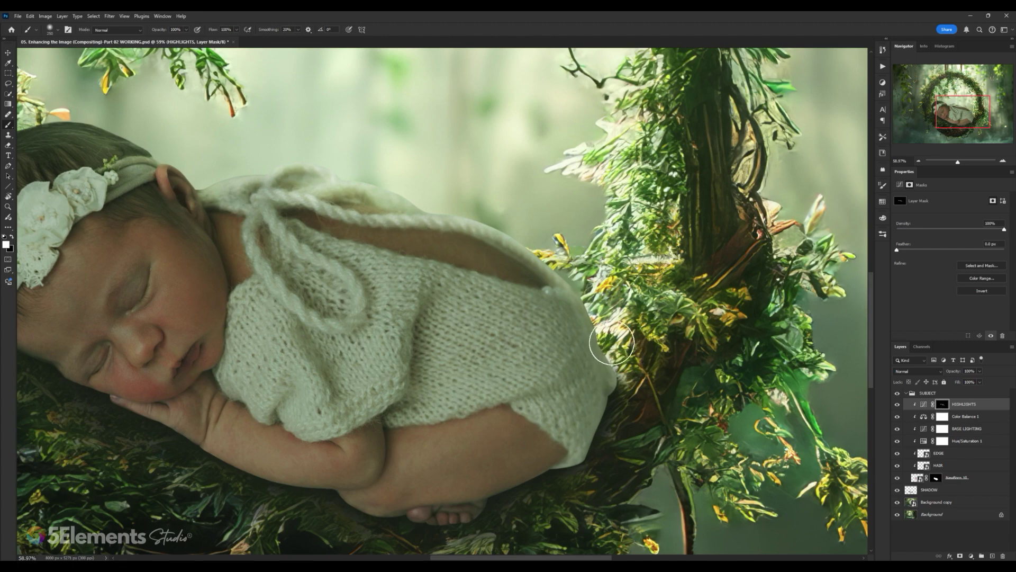
{"action": "key", "text": "bracketright"}
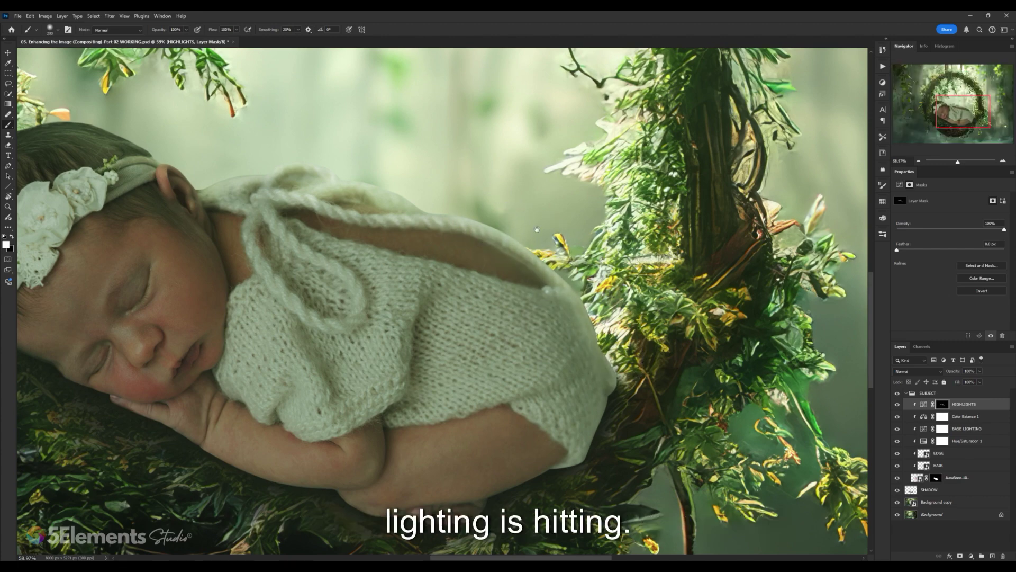
Step: Adjust the brush size and touch up the highlights between the outfit's bow and the baby's ear
{"action": "left_click_drag", "start_coordinate": [537, 229], "coordinate": [487, 194]}
{"action": "key", "text": "bracketleft"}
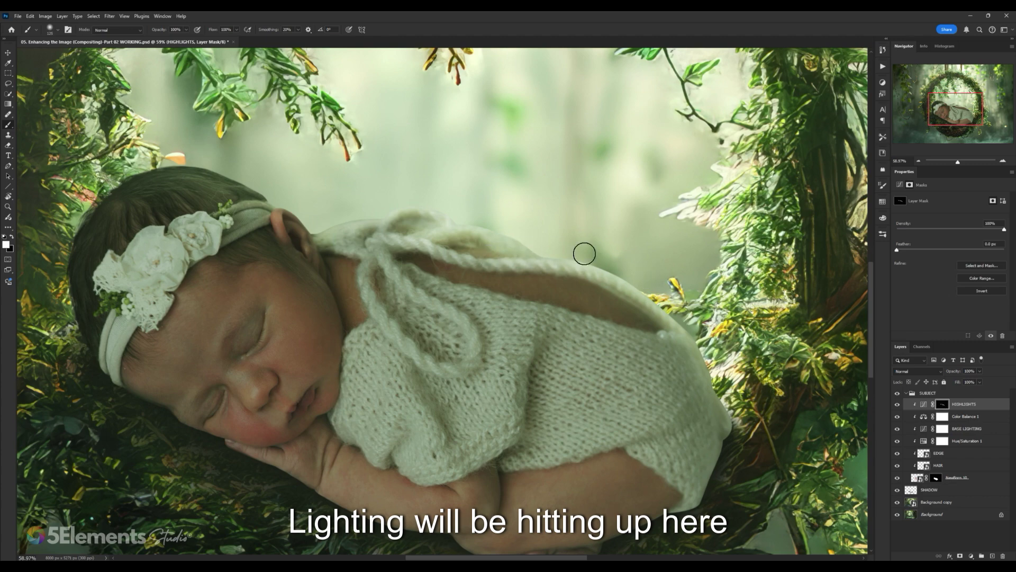
{"action": "key", "text": "bracketright"}
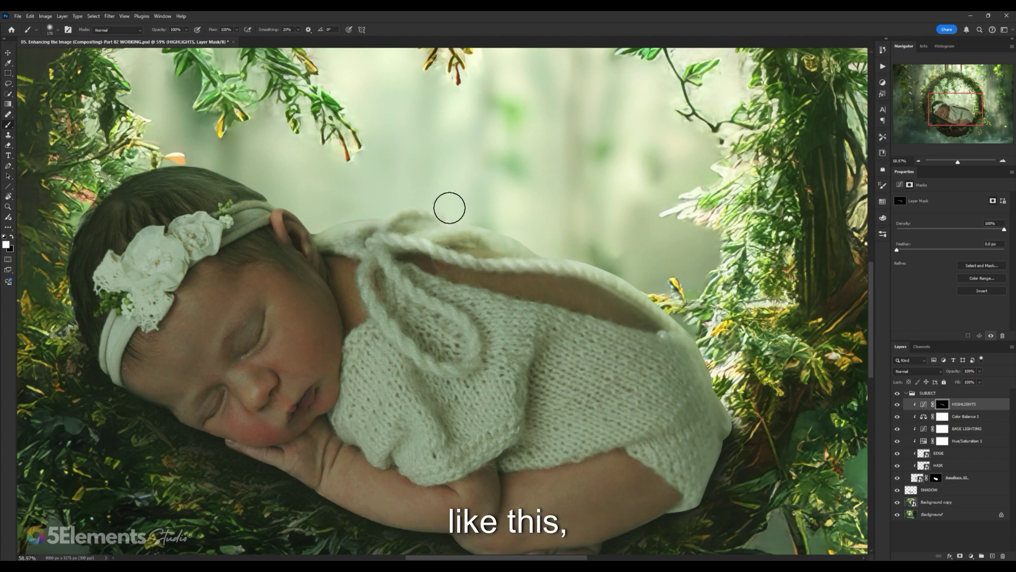
{"action": "key", "text": "bracketright"}
{"action": "key", "text": "bracketright"}
{"action": "left_click_drag", "start_coordinate": [431, 212], "coordinate": [484, 207]}
{"action": "key", "text": "bracketleft"}
{"action": "key", "text": "bracketleft"}
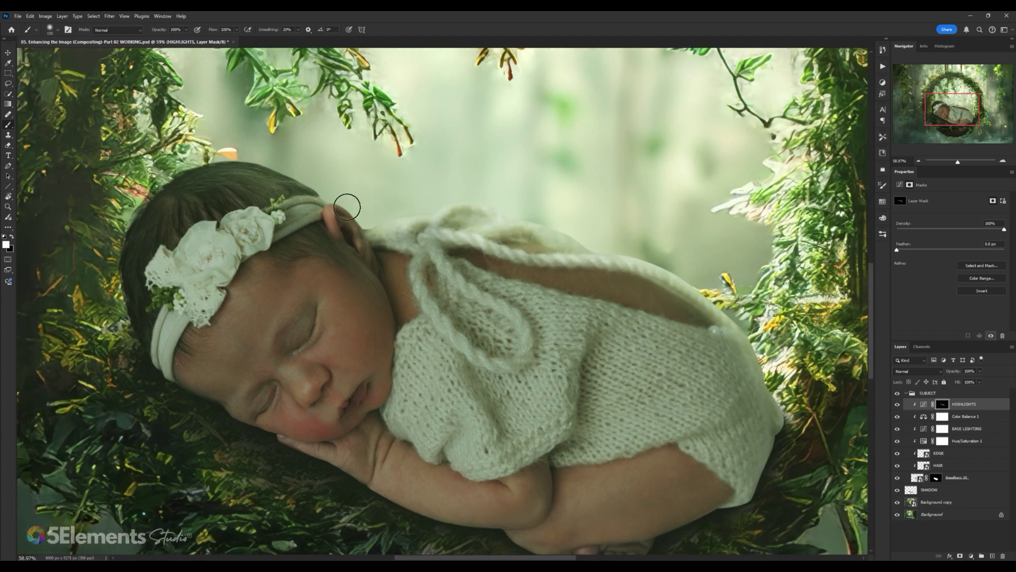
{"action": "left_click_drag", "start_coordinate": [378, 220], "coordinate": [398, 207]}
{"action": "key", "text": "bracketleft"}
Step: Paint highlights over the baby's ear and the hair just behind the cheek
{"action": "scroll", "coordinate": [398, 207], "scroll_direction": "up", "scroll_amount": 3}
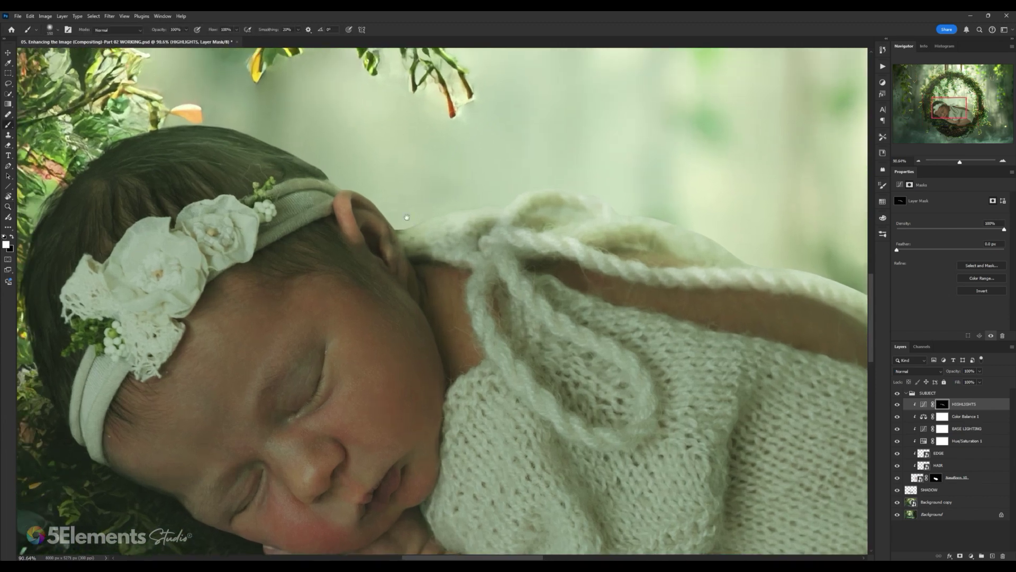
{"action": "key", "text": "bracketright"}
{"action": "mouse_move", "coordinate": [393, 256]}
{"action": "left_mouse_down"}
{"action": "mouse_move", "coordinate": [413, 280]}
{"action": "mouse_move", "coordinate": [317, 222]}
{"action": "mouse_move", "coordinate": [398, 286]}
{"action": "mouse_move", "coordinate": [388, 288]}
{"action": "left_mouse_up"}
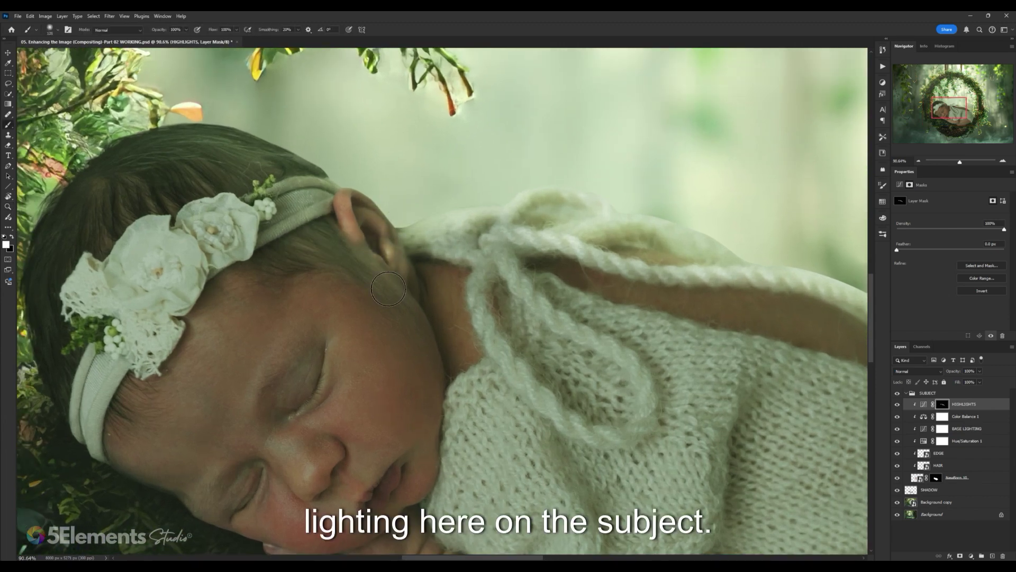
Step: Paint highlights over the headband, its flowers and the top of the baby's hair with a larger brush
{"action": "left_click_drag", "start_coordinate": [326, 222], "coordinate": [374, 262]}
{"action": "key", "text": "bracketright"}
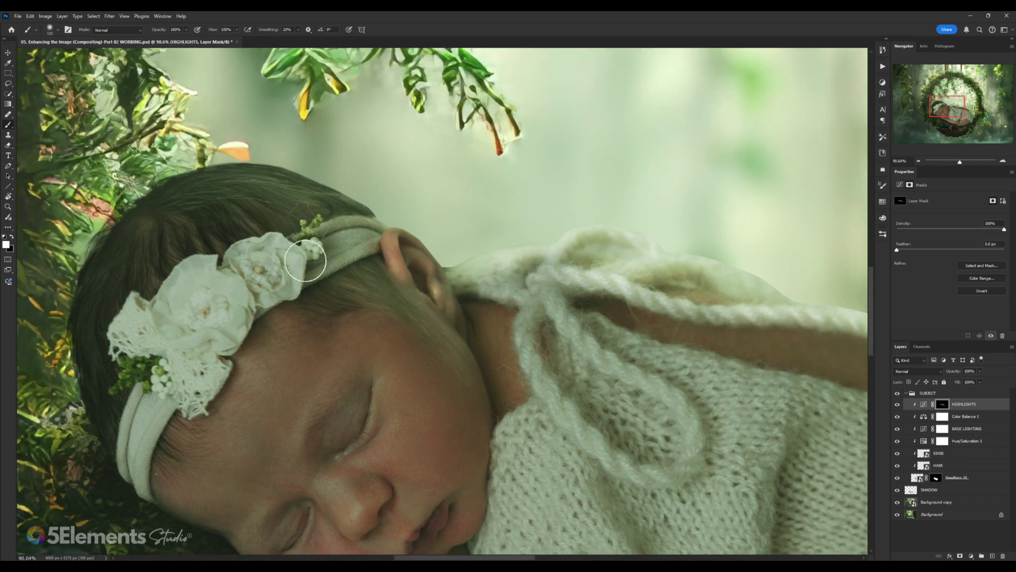
{"action": "key", "text": "bracketright"}
{"action": "left_click_drag", "start_coordinate": [306, 262], "coordinate": [274, 223]}
{"action": "left_click_drag", "start_coordinate": [353, 244], "coordinate": [380, 258]}
{"action": "key", "text": "bracketright"}
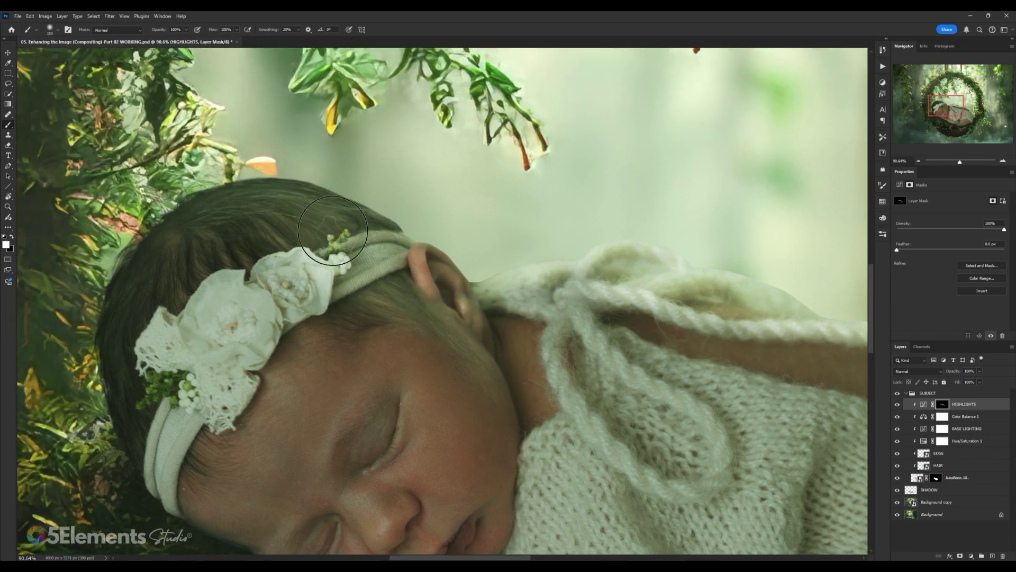
{"action": "key", "text": "bracketright"}
{"action": "scroll", "coordinate": [506, 246], "scroll_direction": "down", "scroll_amount": 5}
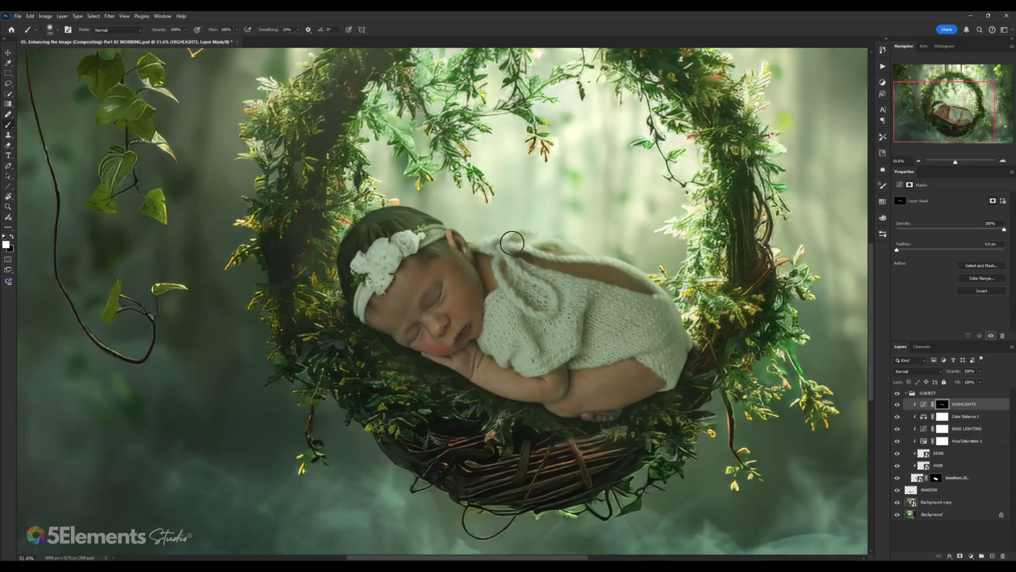
{"action": "scroll", "coordinate": [469, 236], "scroll_direction": "up", "scroll_amount": 3}
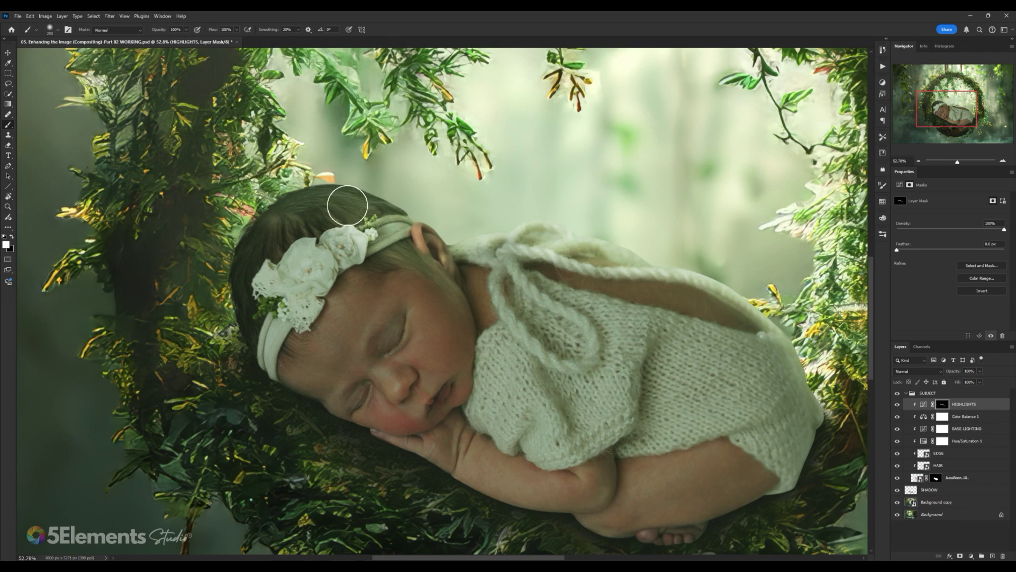
{"action": "left_click_drag", "start_coordinate": [445, 229], "coordinate": [419, 216]}
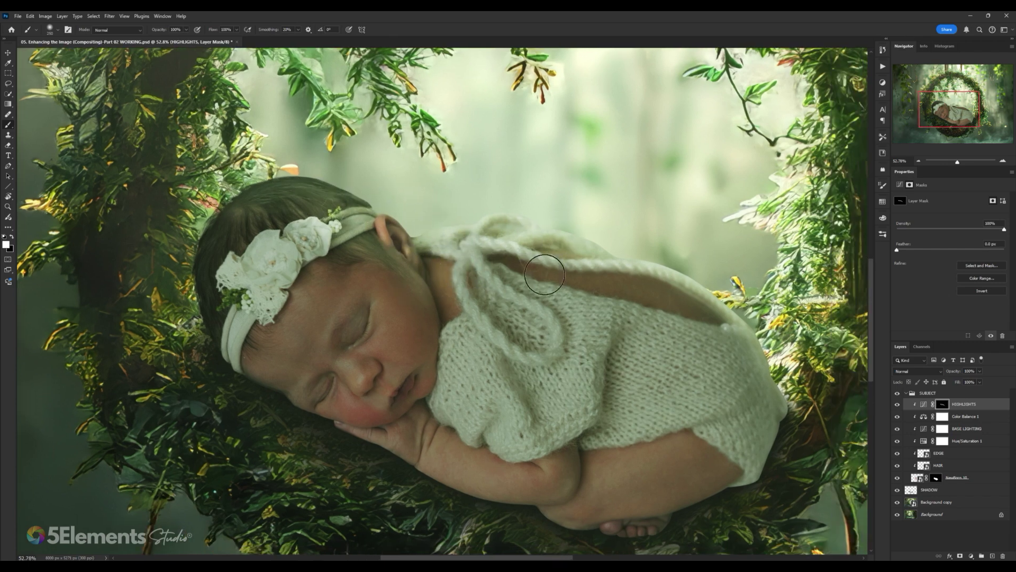
Step: Compare the painted highlights with the forest lighting, both close up and across the whole composite
{"action": "scroll", "coordinate": [580, 277], "scroll_direction": "right", "scroll_amount": 2}
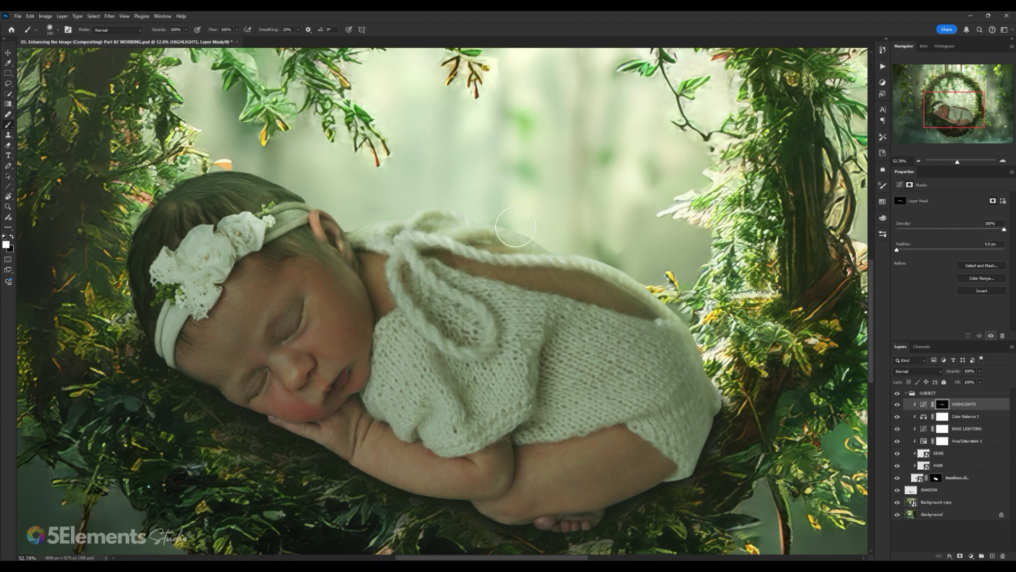
{"action": "scroll", "coordinate": [516, 227], "scroll_direction": "down", "scroll_amount": 3}
{"action": "scroll", "coordinate": [490, 216], "scroll_direction": "up", "scroll_amount": 3}
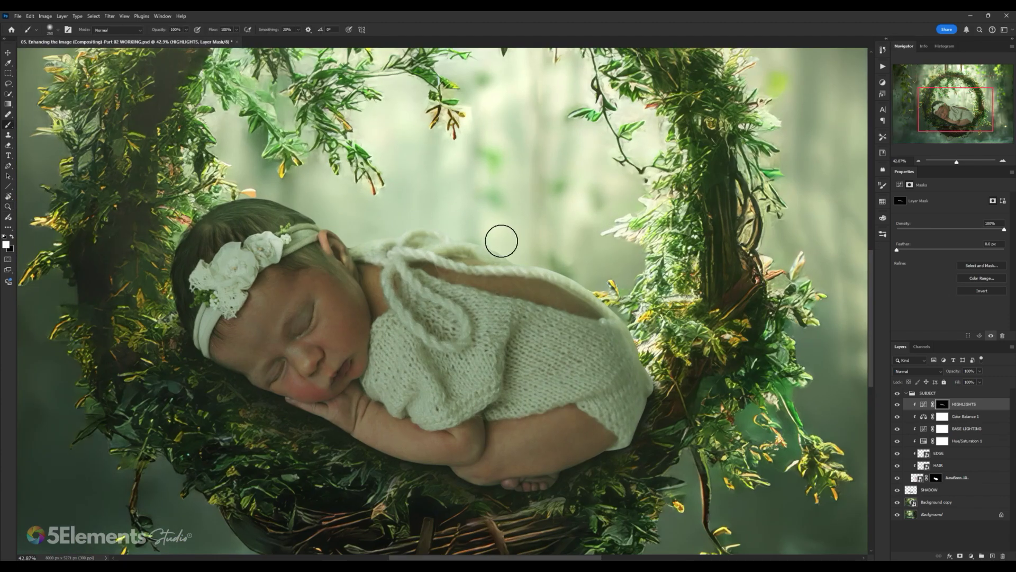
{"action": "key", "text": "z"}
{"action": "scroll", "coordinate": [499, 221], "scroll_direction": "down", "scroll_amount": 3}
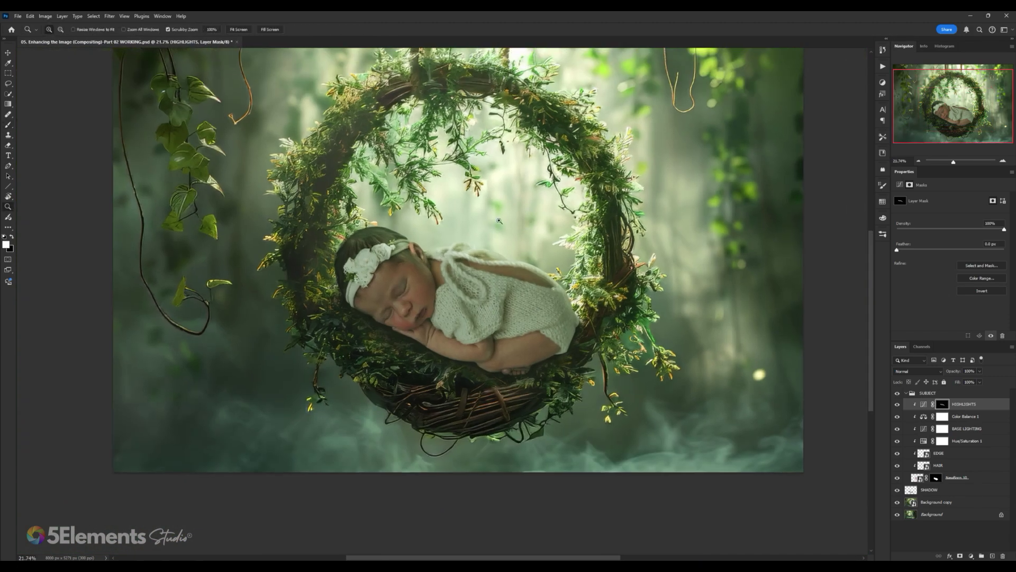
{"action": "scroll", "coordinate": [499, 221], "scroll_direction": "up", "scroll_amount": 2}
{"action": "key", "text": "b"}
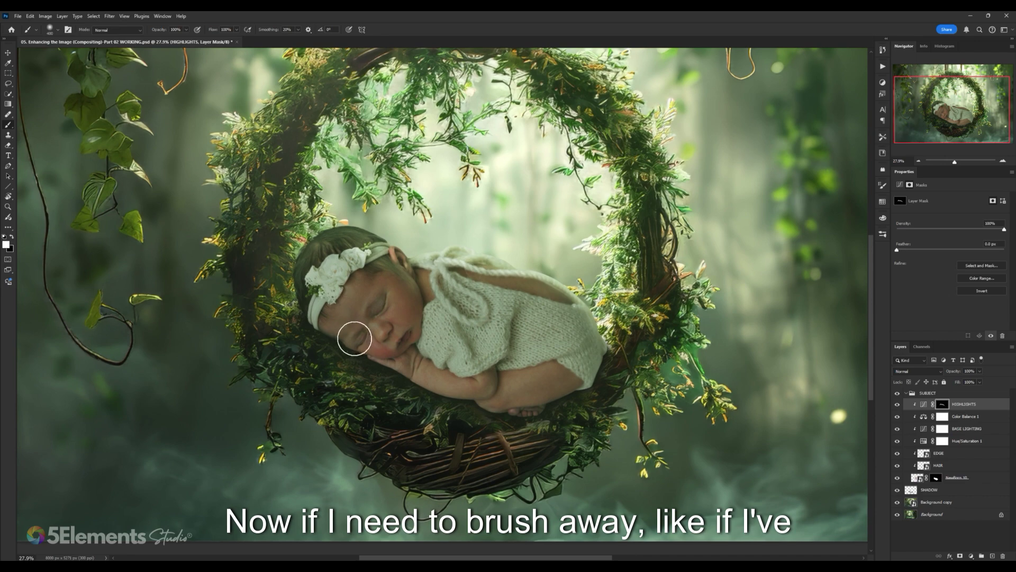
Step: Switch the foreground colour to black for removing highlights from the mask, and check it in the Color Picker without changing it
{"action": "scroll", "coordinate": [346, 268], "scroll_direction": "up", "scroll_amount": 5}
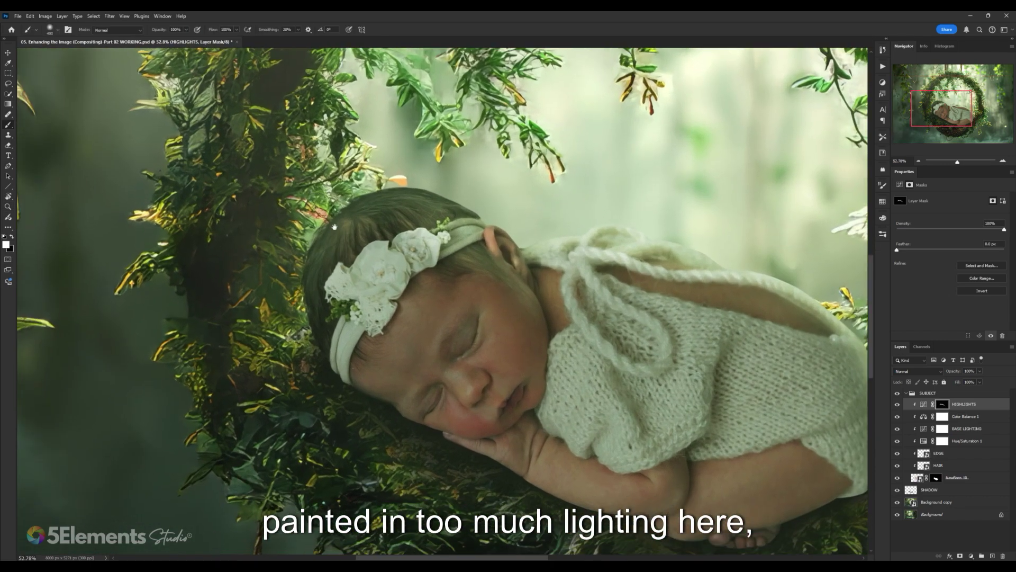
{"action": "key", "text": "x"}
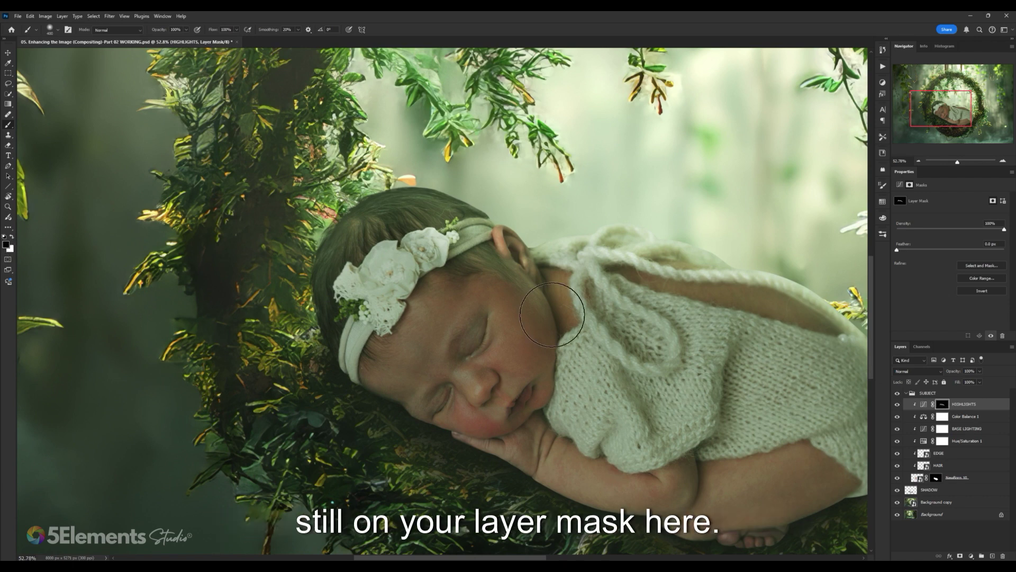
{"action": "left_click", "coordinate": [6, 244]}
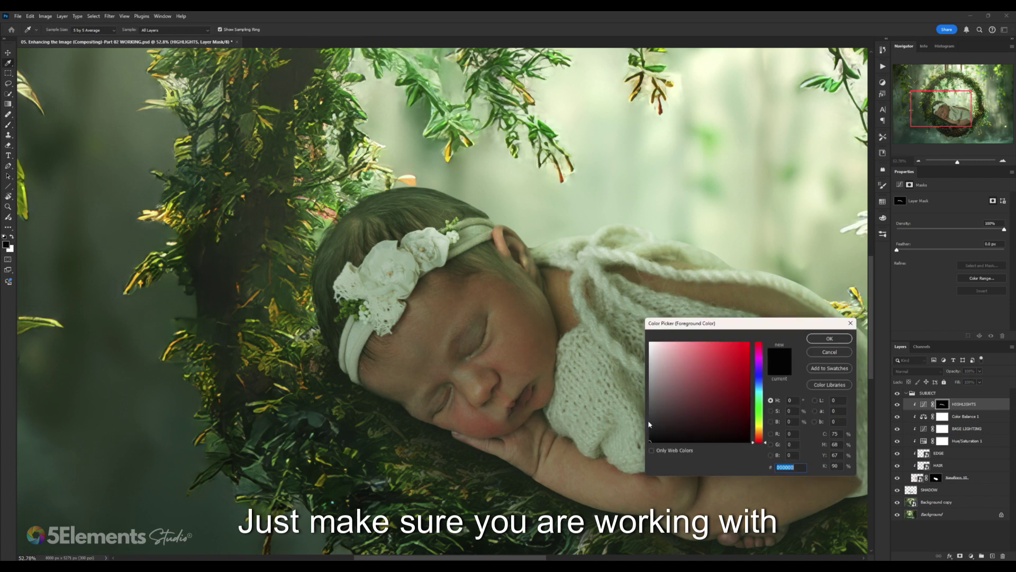
{"action": "left_click", "coordinate": [828, 352]}
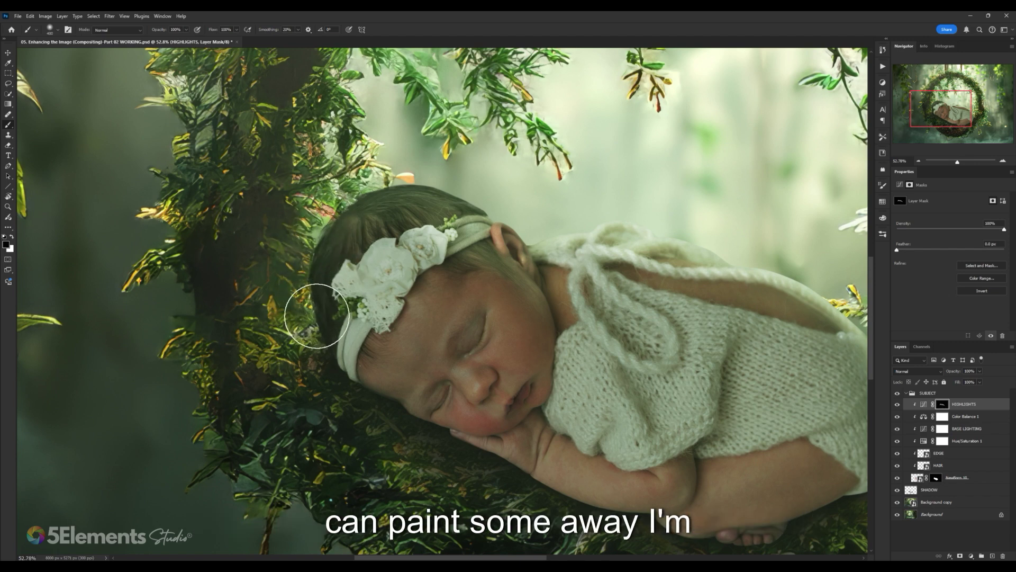
Step: Inspect the highlights on the baby's hair, face and outfit for areas that are too bright
{"action": "scroll", "coordinate": [392, 249], "scroll_direction": "right", "scroll_amount": 2}
{"action": "scroll", "coordinate": [492, 303], "scroll_direction": "right", "scroll_amount": 2}
{"action": "scroll", "coordinate": [492, 303], "scroll_direction": "down", "scroll_amount": 1}
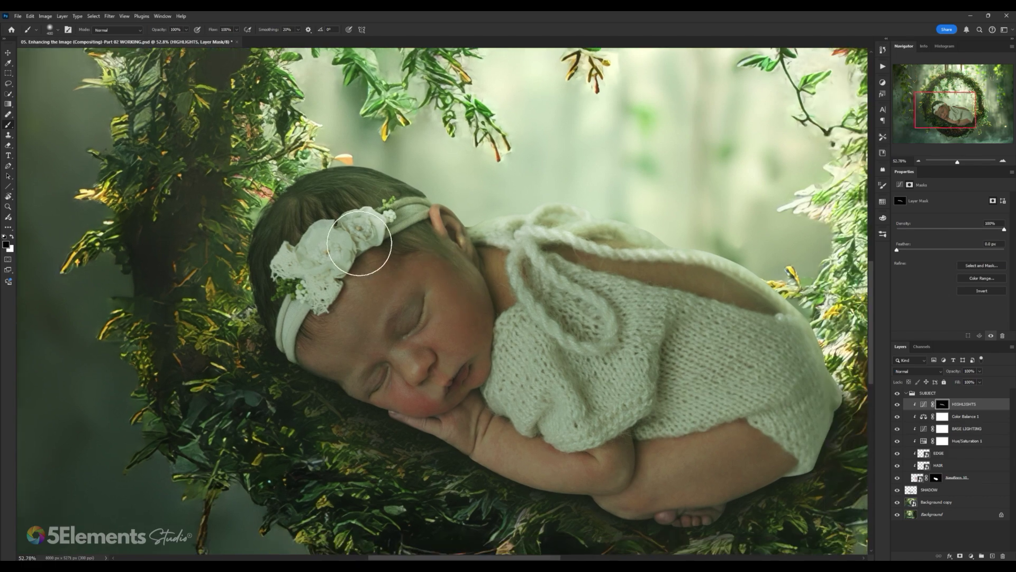
{"action": "scroll", "coordinate": [392, 254], "scroll_direction": "right", "scroll_amount": 1}
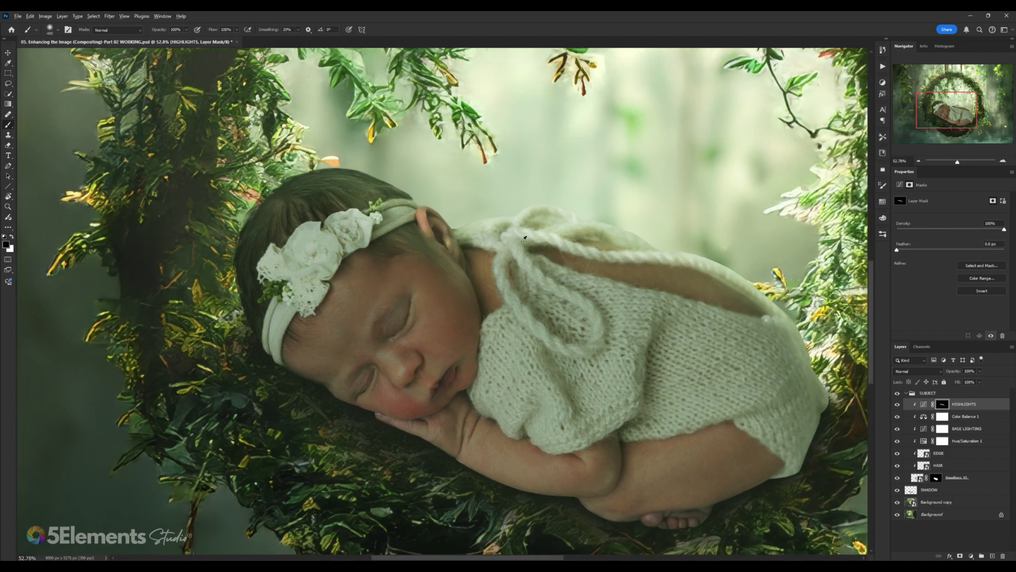
{"action": "scroll", "coordinate": [496, 265], "scroll_direction": "down", "scroll_amount": 5}
{"action": "scroll", "coordinate": [496, 265], "scroll_direction": "up", "scroll_amount": 4}
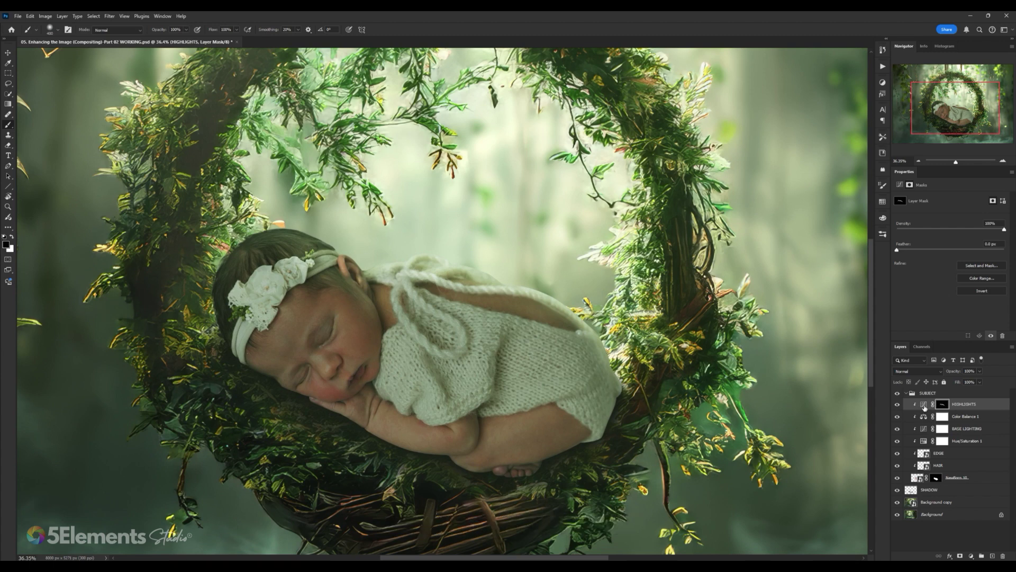
Step: Reopen the HIGHLIGHTS curve, raise its midtone point slightly and pull the white point inward to strengthen the brightening
{"action": "left_click", "coordinate": [924, 405]}
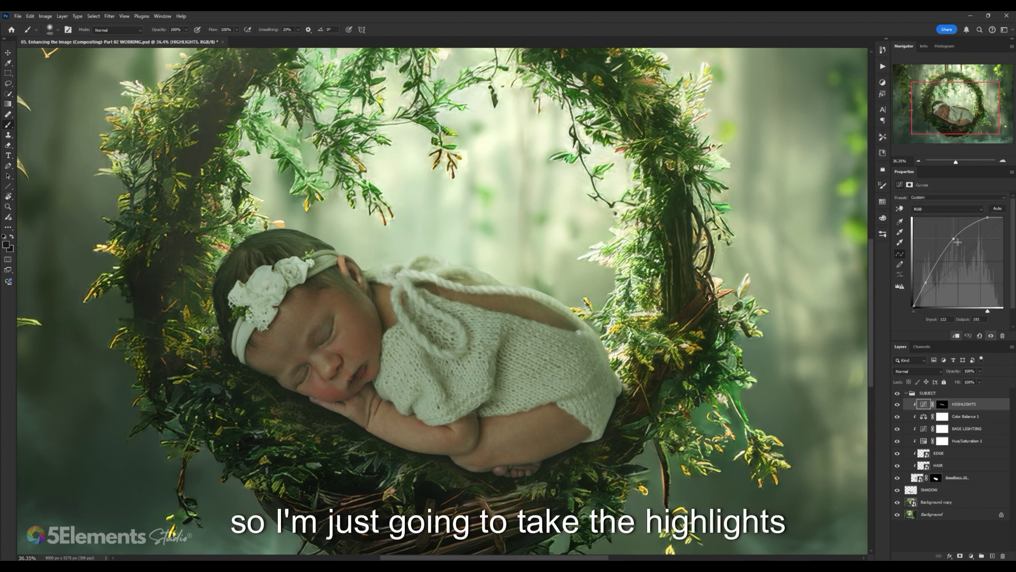
{"action": "left_click_drag", "start_coordinate": [958, 242], "coordinate": [956, 242]}
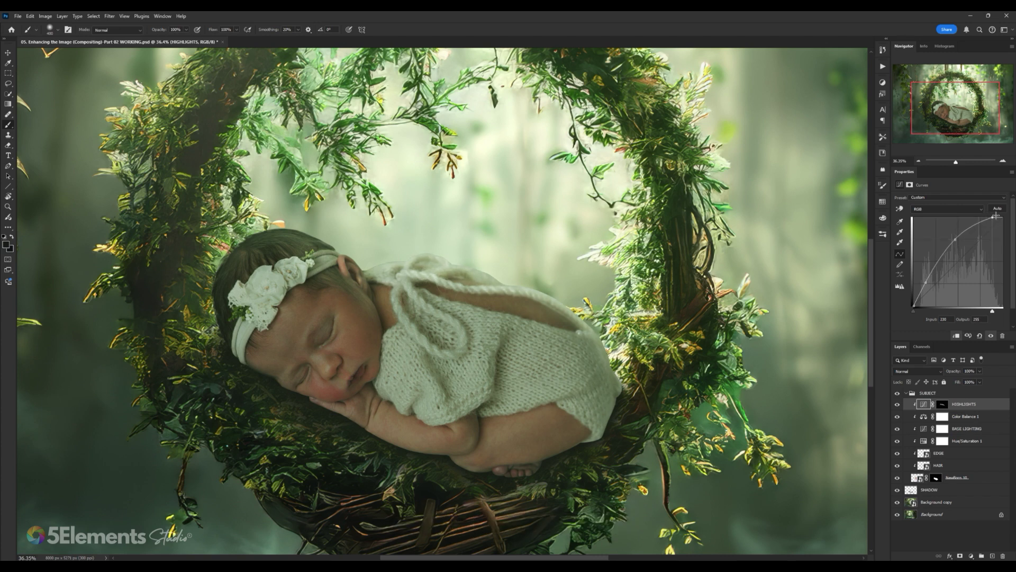
{"action": "mouse_move", "coordinate": [978, 211]}
{"action": "left_mouse_down"}
{"action": "mouse_move", "coordinate": [971, 208]}
{"action": "mouse_move", "coordinate": [983, 207]}
{"action": "left_mouse_up"}
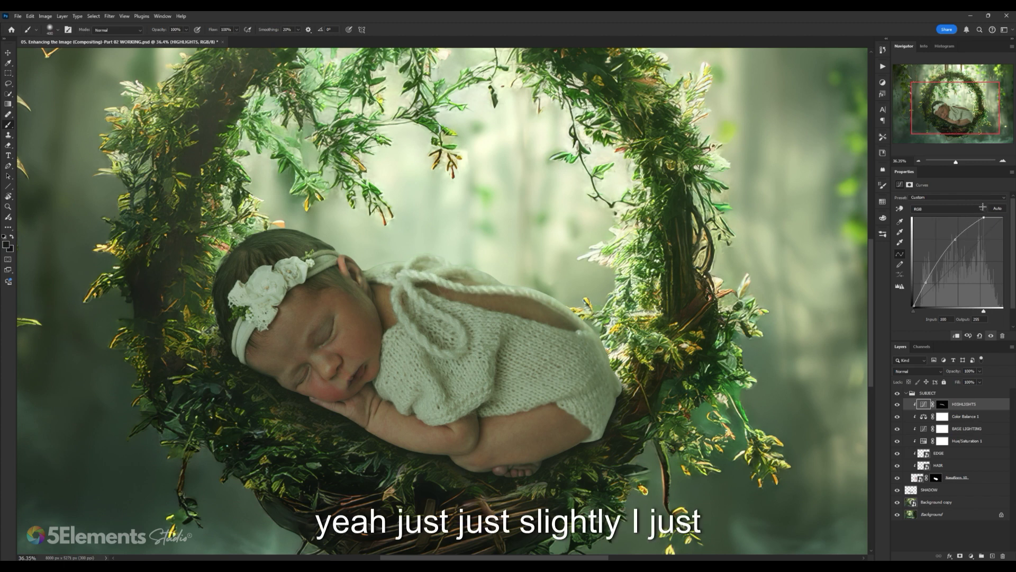
{"action": "left_click_drag", "start_coordinate": [957, 240], "coordinate": [959, 235]}
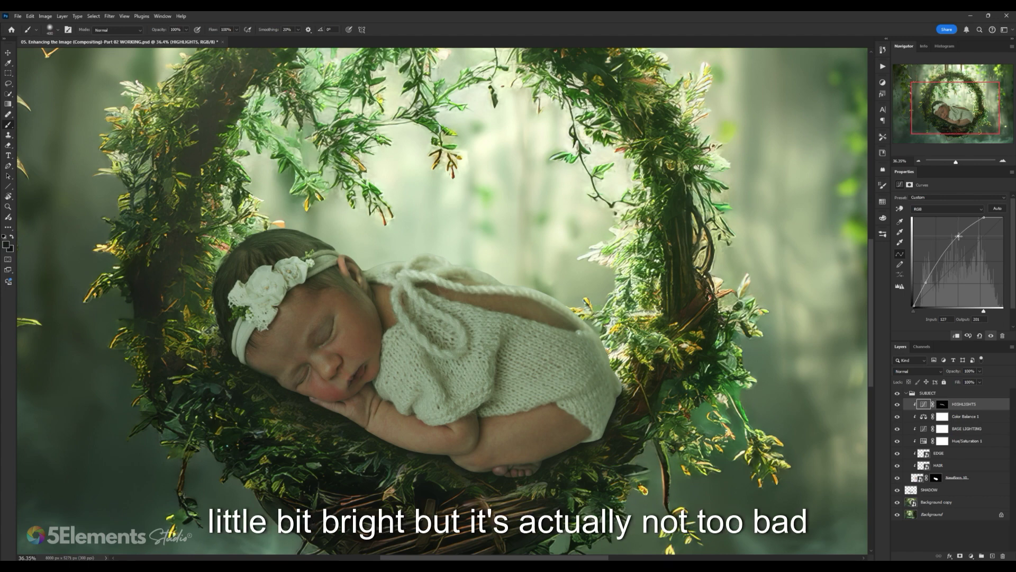
{"action": "left_click_drag", "start_coordinate": [959, 236], "coordinate": [956, 236]}
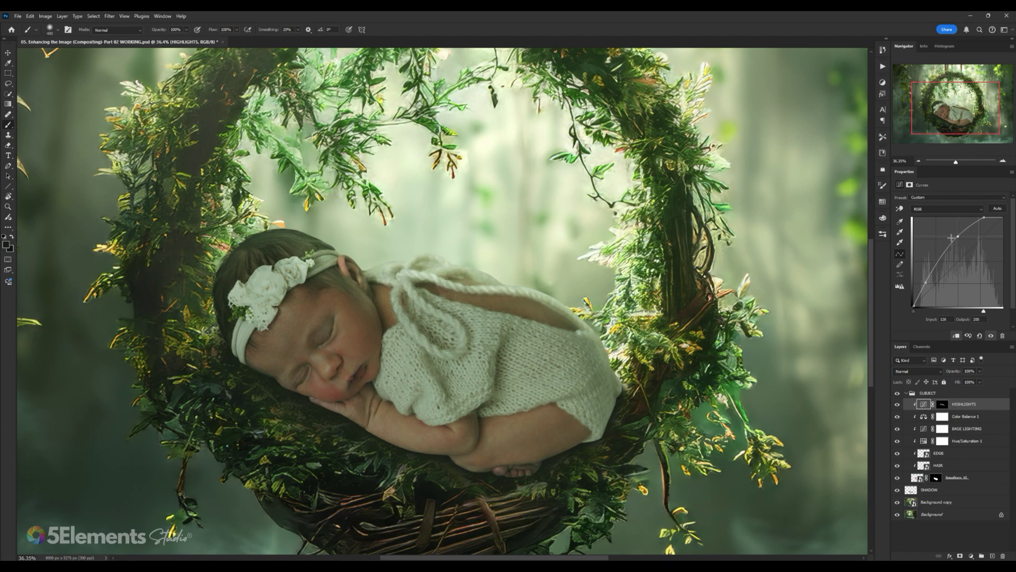
Step: Review the adjusted brightening on the baby and make the HIGHLIGHTS layer mask active again
{"action": "scroll", "coordinate": [602, 299], "scroll_direction": "down", "scroll_amount": 3}
{"action": "scroll", "coordinate": [602, 299], "scroll_direction": "up", "scroll_amount": 5}
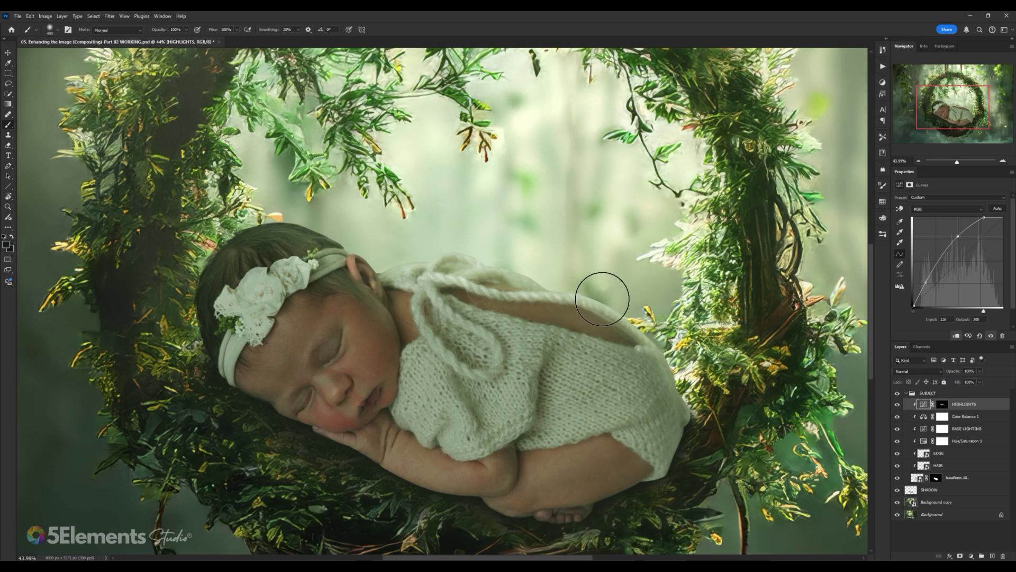
{"action": "left_click", "coordinate": [943, 405]}
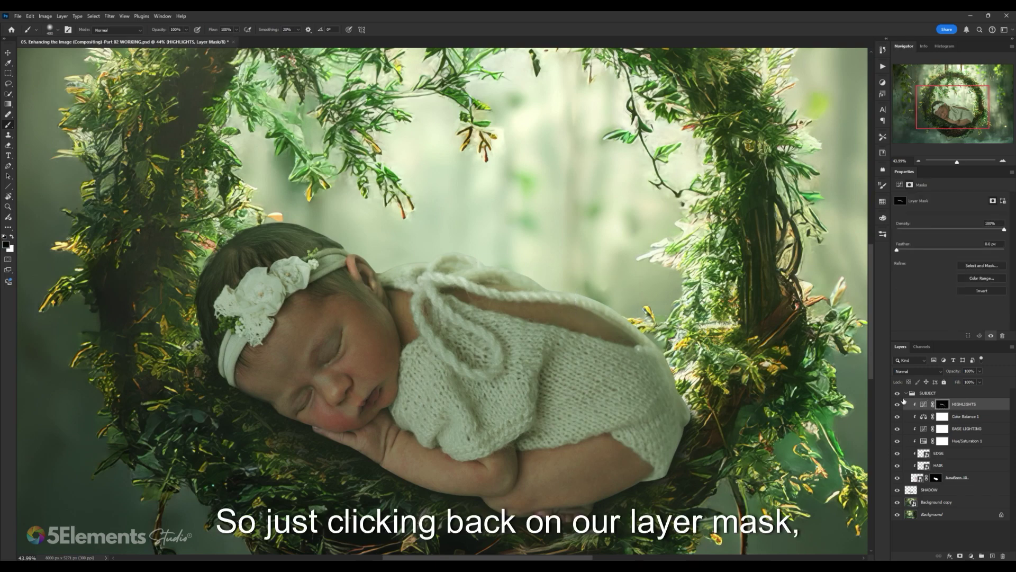
Step: Switch the painting colour to white and adjust the brush size to add more light around the baby's ear on the HIGHLIGHTS mask
{"action": "key", "text": "x"}
{"action": "key", "text": "bracketleft"}
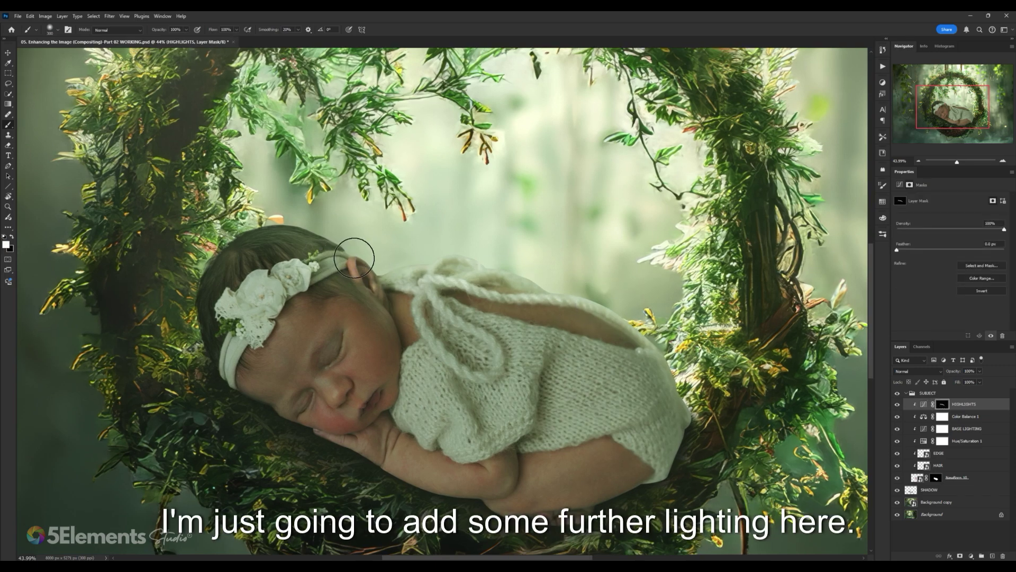
{"action": "key", "text": "bracketleft"}
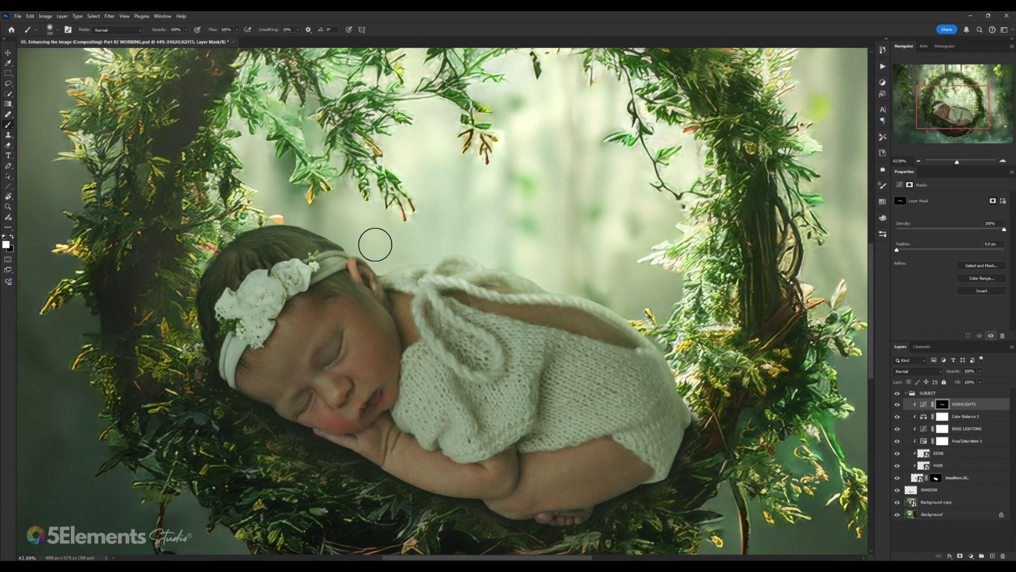
{"action": "key", "text": "bracketleft"}
{"action": "key", "text": "bracketright"}
{"action": "key", "text": "bracketright"}
{"action": "key", "text": "bracketright"}
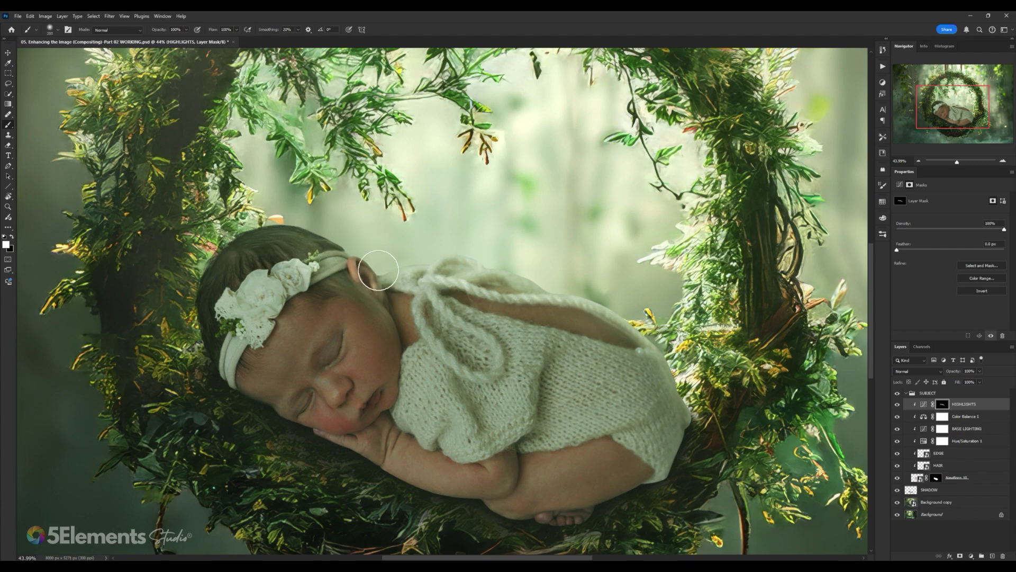
{"action": "key", "text": "bracketright"}
{"action": "key", "text": "bracketright"}
{"action": "key", "text": "bracketright"}
{"action": "key", "text": "bracketright"}
{"action": "key", "text": "bracketright"}
Step: Examine the lighting on the baby's head and outfit against the surrounding forest, both in the full composite and close up
{"action": "scroll", "coordinate": [652, 339], "scroll_direction": "down", "scroll_amount": 5}
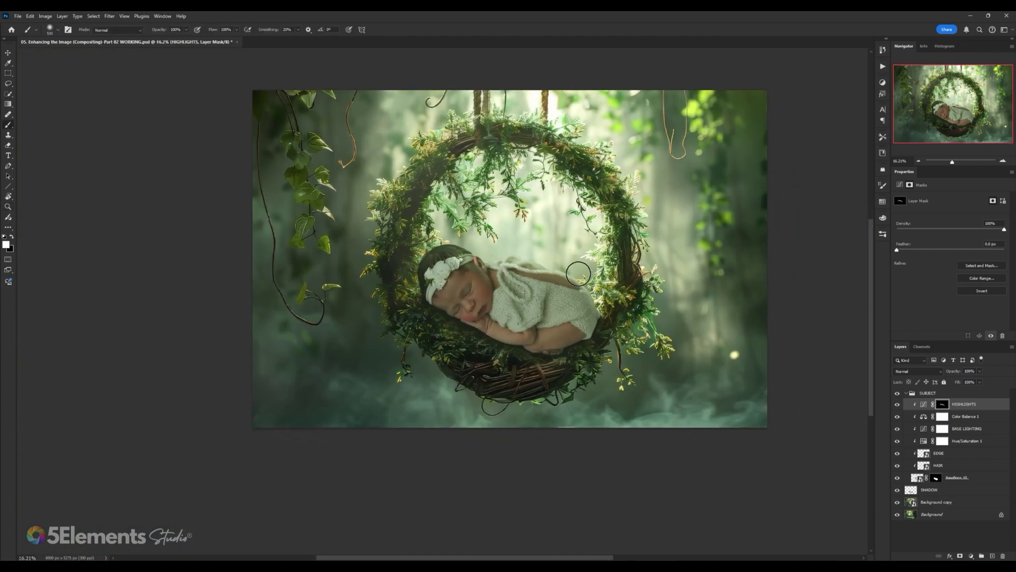
{"action": "scroll", "coordinate": [565, 273], "scroll_direction": "up", "scroll_amount": 2}
{"action": "left_click_drag", "start_coordinate": [501, 254], "coordinate": [478, 247]}
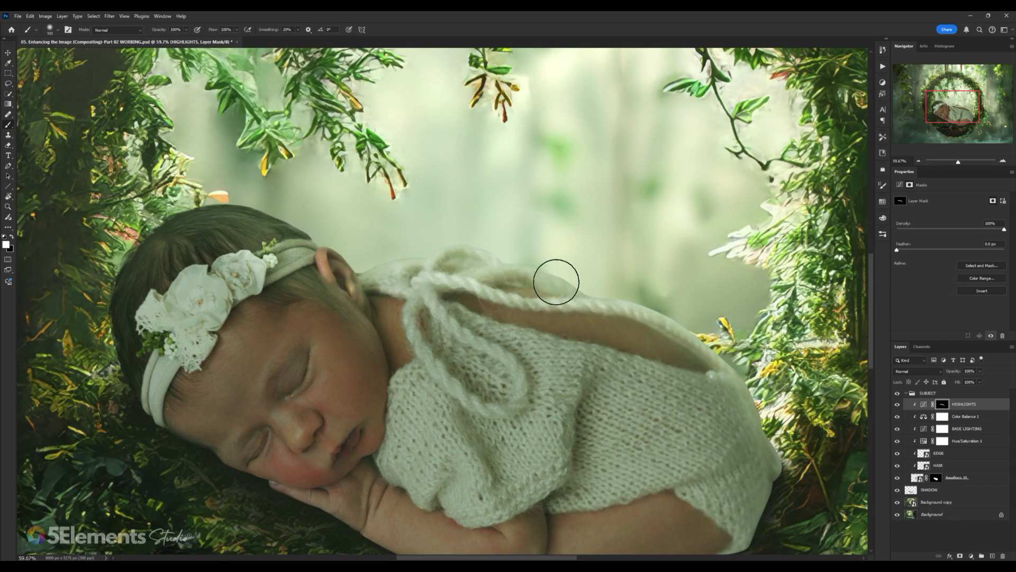
{"action": "left_click_drag", "start_coordinate": [649, 293], "coordinate": [628, 268]}
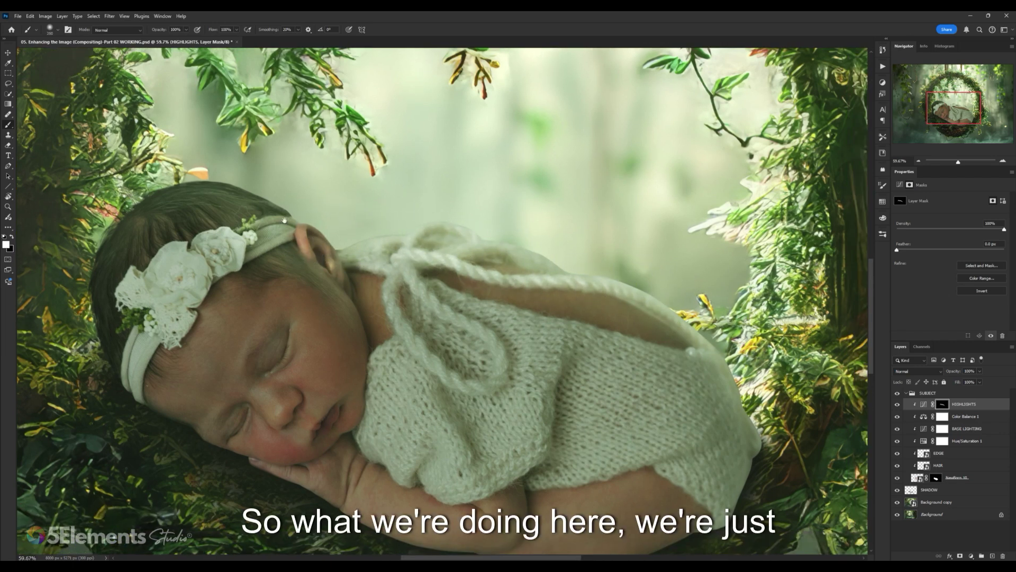
{"action": "left_click_drag", "start_coordinate": [296, 245], "coordinate": [344, 247]}
{"action": "key", "text": "bracketright"}
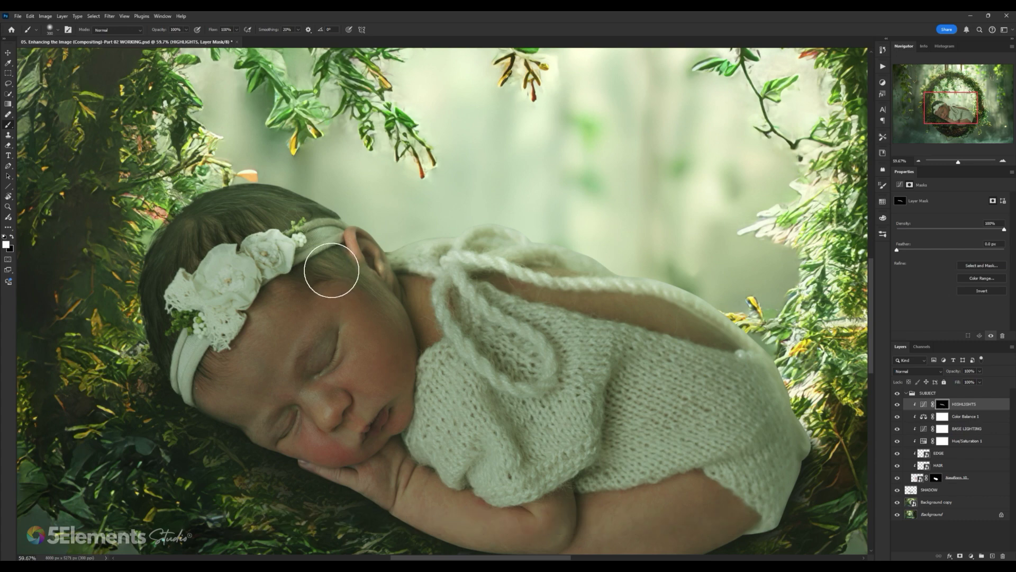
{"action": "key", "text": "x"}
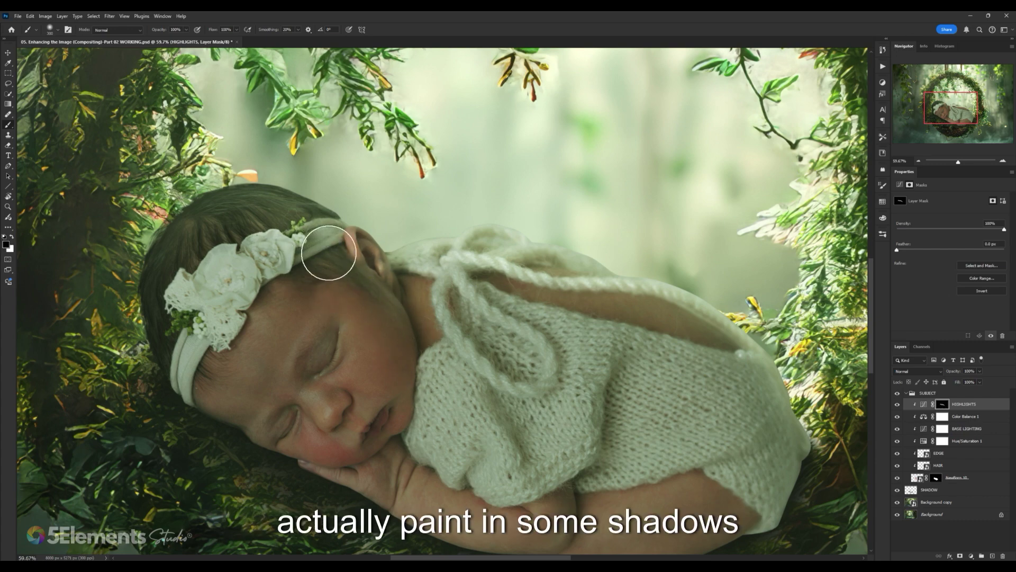
{"action": "scroll", "coordinate": [307, 233], "scroll_direction": "down", "scroll_amount": 5}
{"action": "scroll", "coordinate": [436, 286], "scroll_direction": "up", "scroll_amount": 3}
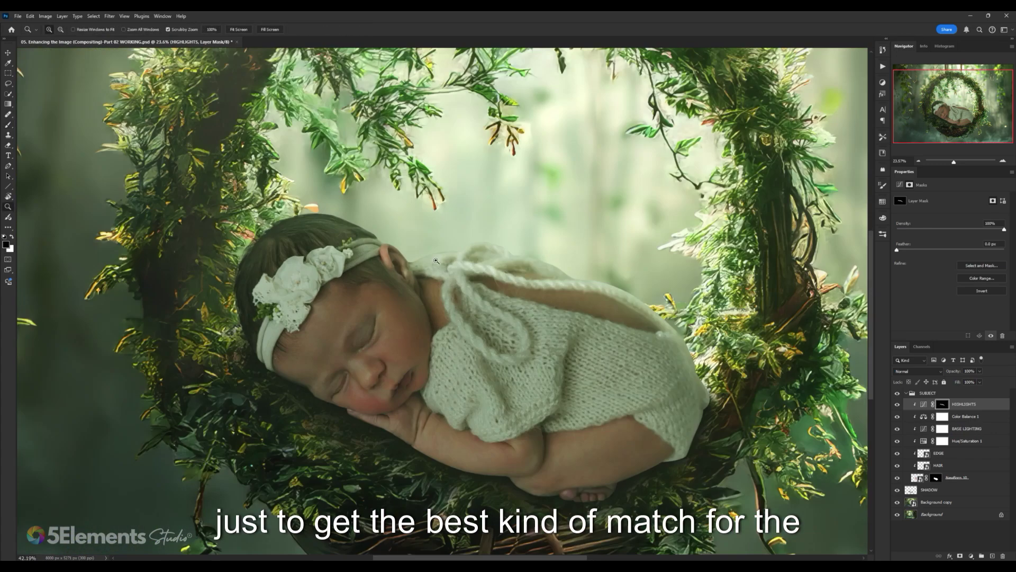
{"action": "left_click_drag", "start_coordinate": [437, 286], "coordinate": [415, 287]}
Step: Paint fine highlights around the baby's ear and neck on the HIGHLIGHTS mask with a much smaller white brush
{"action": "key", "text": "x"}
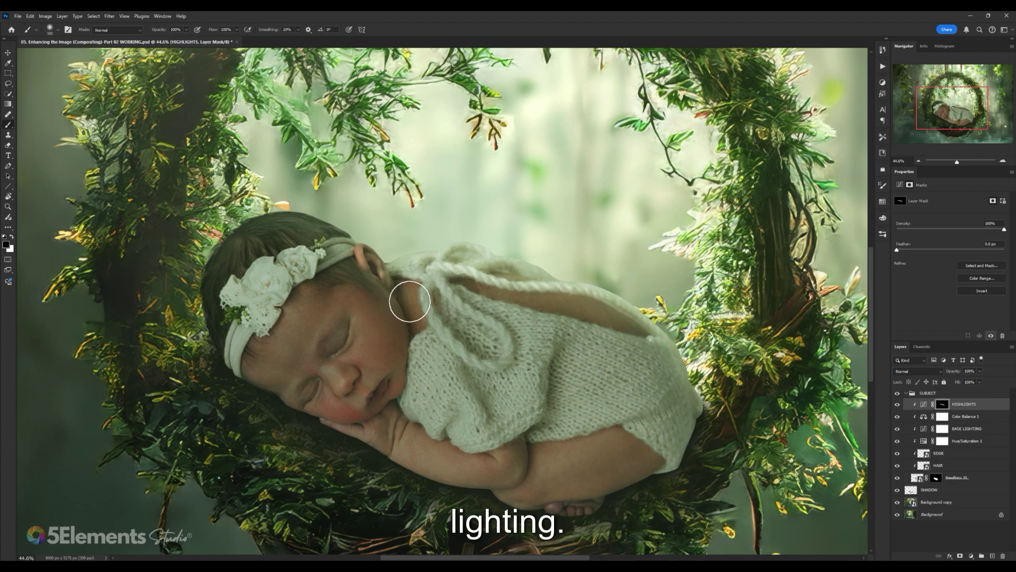
{"action": "key", "text": "bracketleft"}
{"action": "key", "text": "bracketleft"}
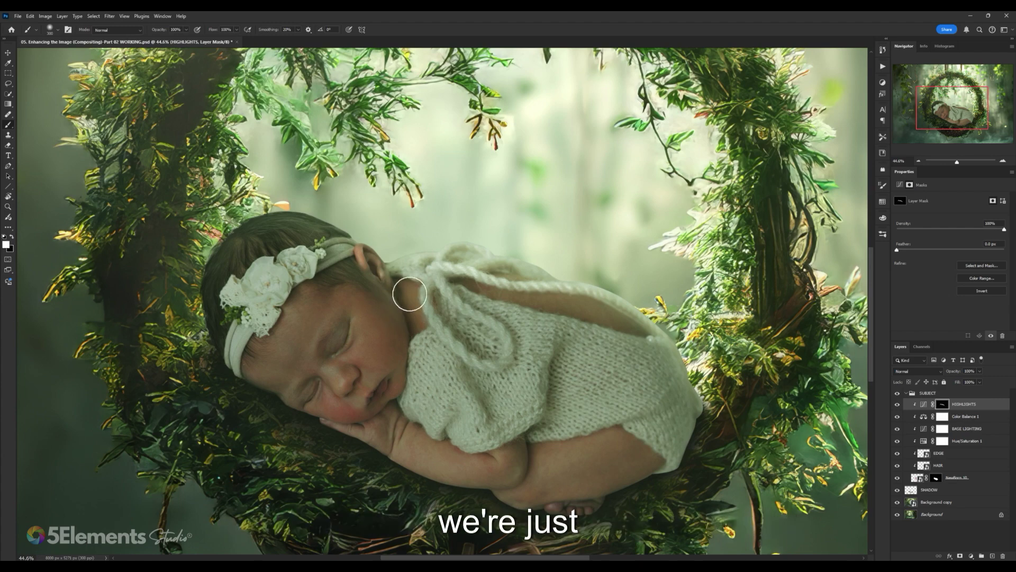
{"action": "key", "text": "bracketleft"}
{"action": "key", "text": "bracketleft"}
{"action": "key", "text": "bracketleft"}
{"action": "key", "text": "bracketleft"}
{"action": "key", "text": "bracketleft"}
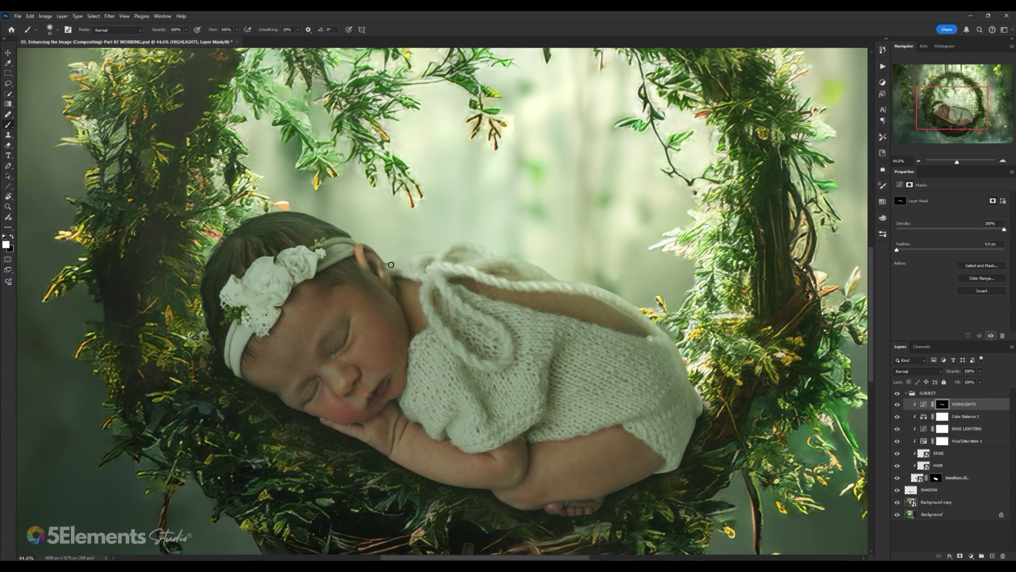
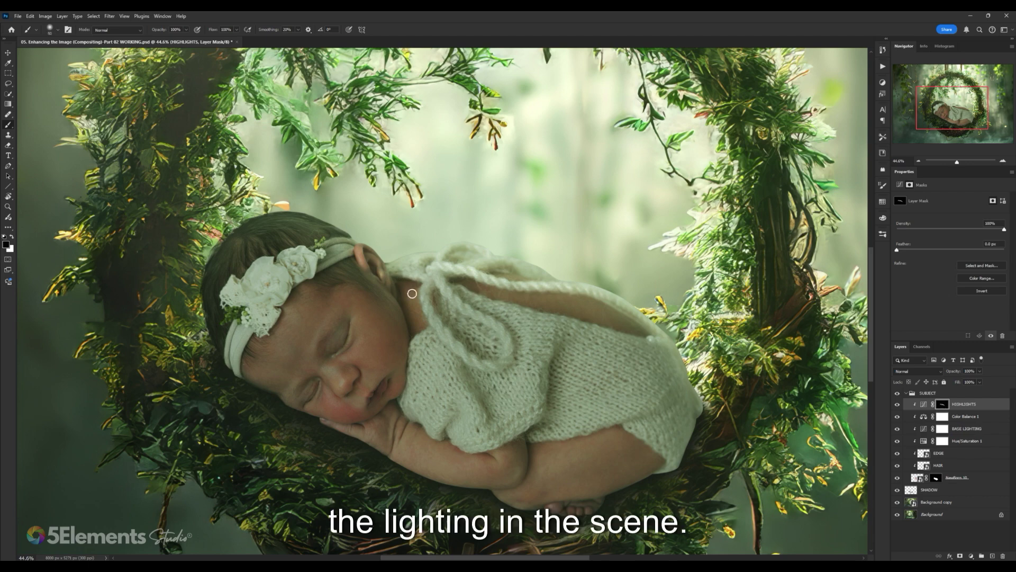
Step: Brighten the upper part of the baby's knitted outfit on the HIGHLIGHTS mask with a larger white brush
{"action": "left_click_drag", "start_coordinate": [540, 277], "coordinate": [531, 277]}
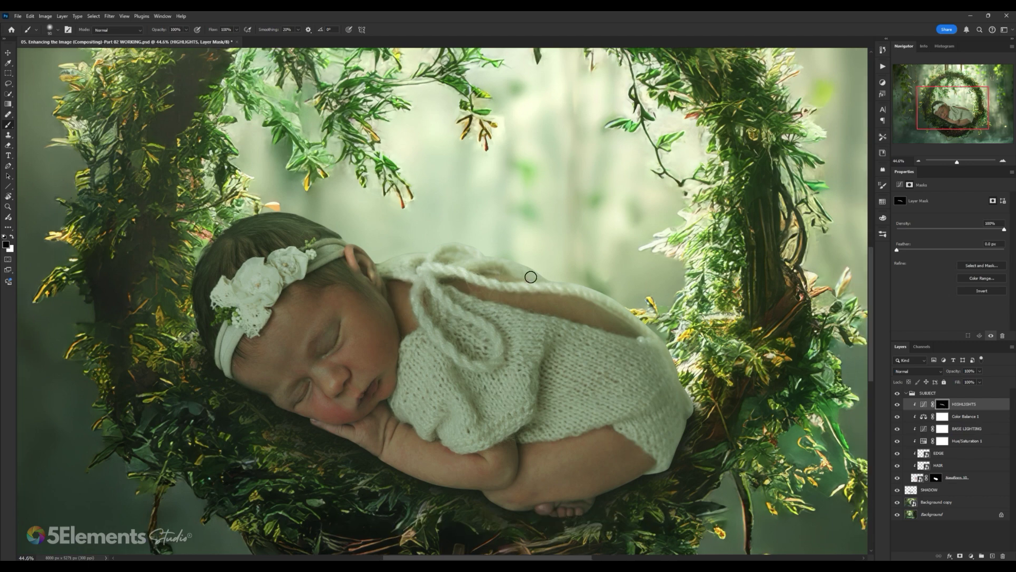
{"action": "scroll", "coordinate": [540, 272], "scroll_direction": "down", "scroll_amount": 3}
{"action": "scroll", "coordinate": [532, 270], "scroll_direction": "up", "scroll_amount": 1}
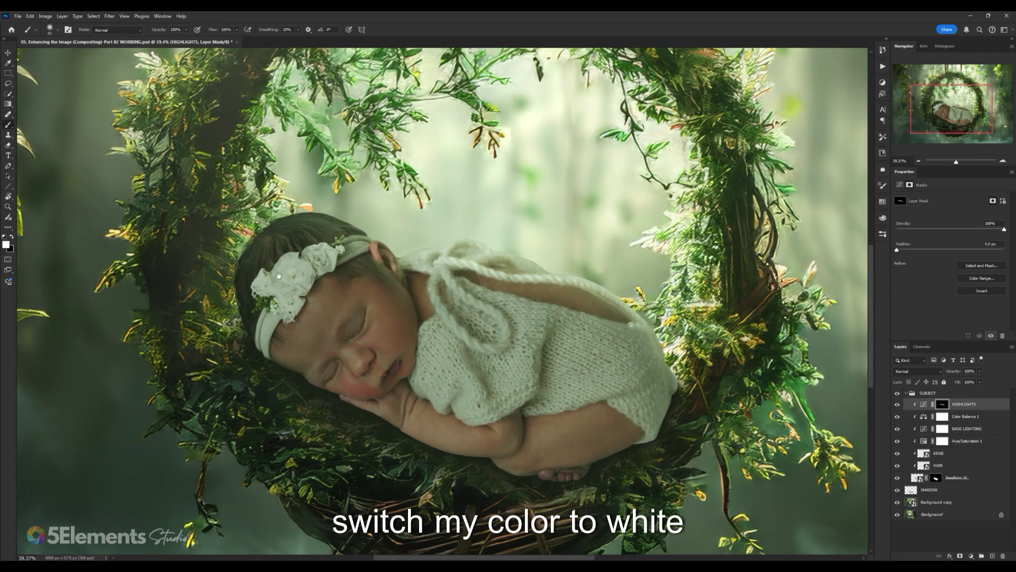
{"action": "scroll", "coordinate": [448, 253], "scroll_direction": "right", "scroll_amount": 1}
{"action": "key", "text": "bracketright"}
{"action": "key", "text": "bracketright"}
{"action": "key", "text": "bracketright"}
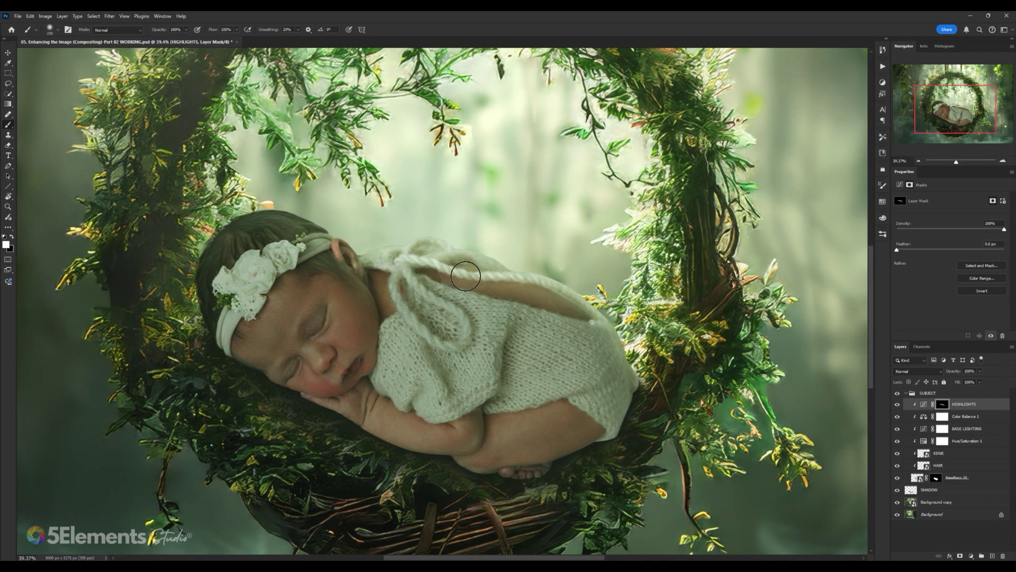
{"action": "key", "text": "bracketright"}
{"action": "key", "text": "bracketright"}
{"action": "key", "text": "bracketright"}
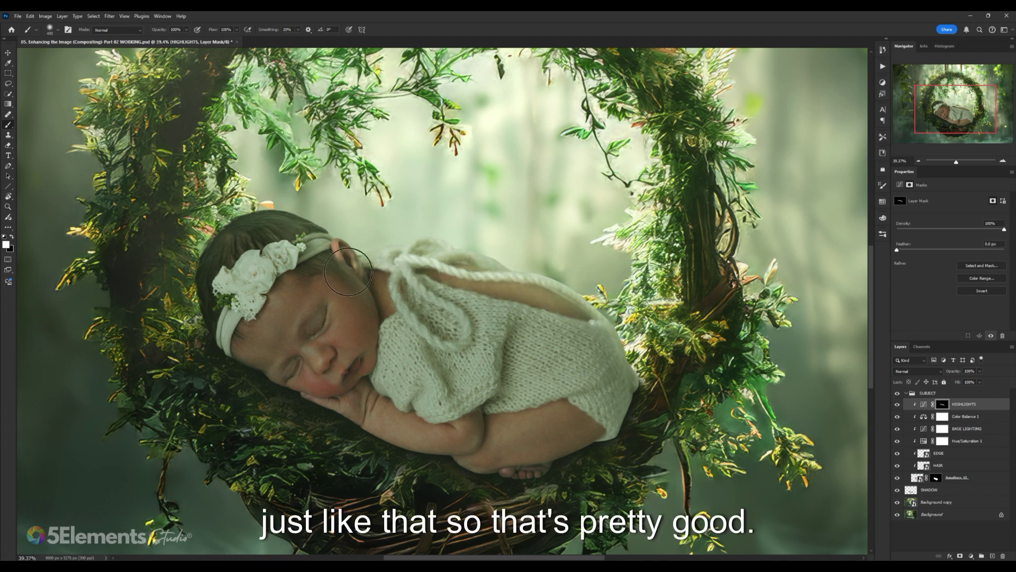
Step: Paint a highlight onto the baby's temple and cheek below the ear with a small white brush
{"action": "key", "text": "bracketleft"}
{"action": "key", "text": "bracketleft"}
{"action": "key", "text": "bracketleft"}
{"action": "key", "text": "bracketleft"}
{"action": "key", "text": "bracketleft"}
{"action": "key", "text": "bracketleft"}
{"action": "key", "text": "bracketleft"}
{"action": "key", "text": "bracketleft"}
{"action": "key", "text": "bracketleft"}
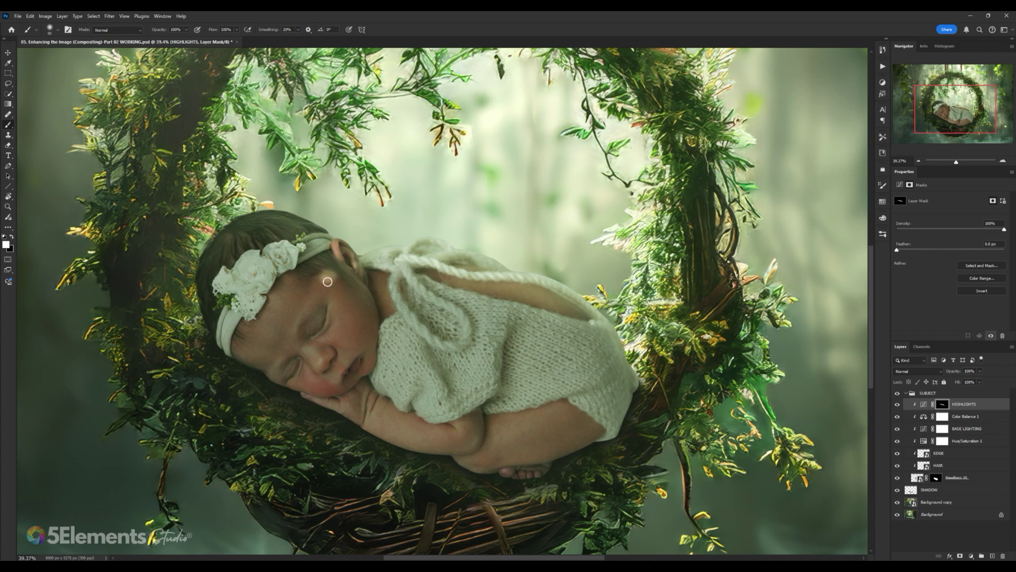
{"action": "mouse_move", "coordinate": [328, 281]}
{"action": "left_mouse_down"}
{"action": "mouse_move", "coordinate": [369, 292]}
{"action": "mouse_move", "coordinate": [296, 270]}
{"action": "mouse_move", "coordinate": [327, 262]}
{"action": "mouse_move", "coordinate": [309, 274]}
{"action": "mouse_move", "coordinate": [325, 268]}
{"action": "mouse_move", "coordinate": [322, 276]}
{"action": "mouse_move", "coordinate": [341, 247]}
{"action": "mouse_move", "coordinate": [368, 237]}
{"action": "mouse_move", "coordinate": [346, 273]}
{"action": "mouse_move", "coordinate": [359, 266]}
{"action": "mouse_move", "coordinate": [362, 293]}
{"action": "mouse_move", "coordinate": [305, 279]}
{"action": "mouse_move", "coordinate": [372, 302]}
{"action": "mouse_move", "coordinate": [316, 281]}
{"action": "left_mouse_up"}
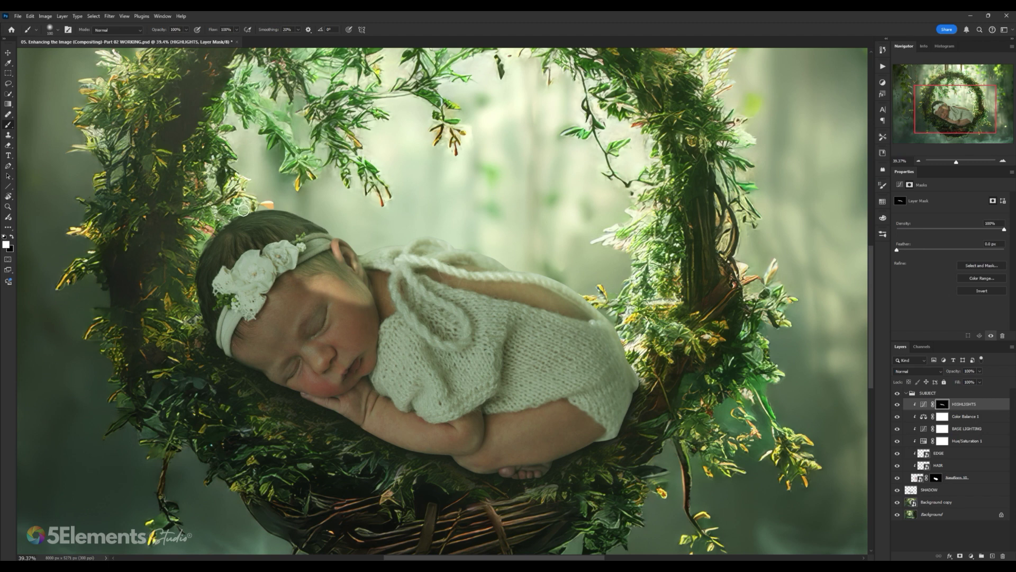
Step: Switch the painting colour to black and paint back the excess highlight on the baby's cheek
{"action": "key", "text": "x"}
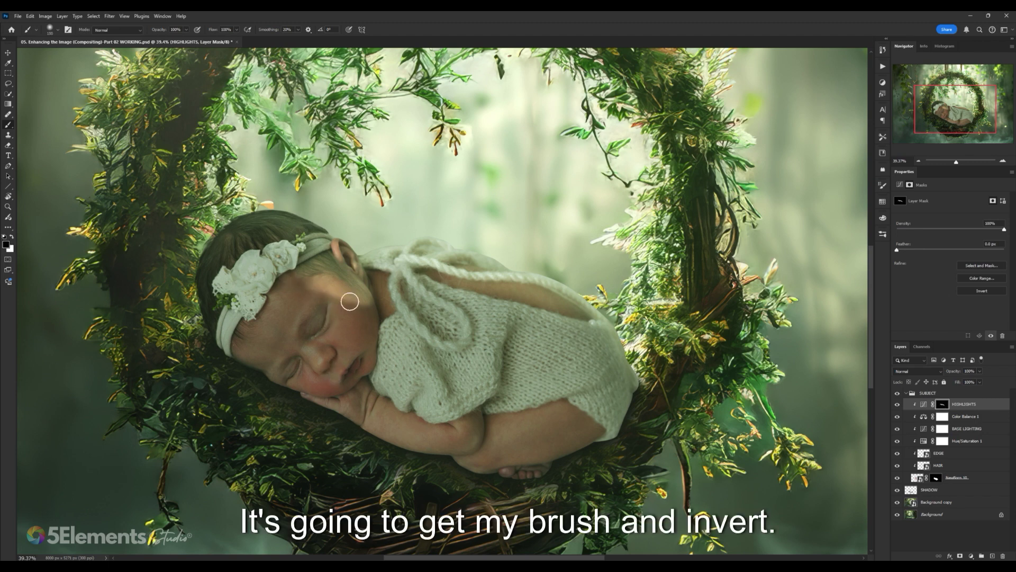
{"action": "left_click_drag", "start_coordinate": [278, 273], "coordinate": [372, 297]}
{"action": "key", "text": "bracketright"}
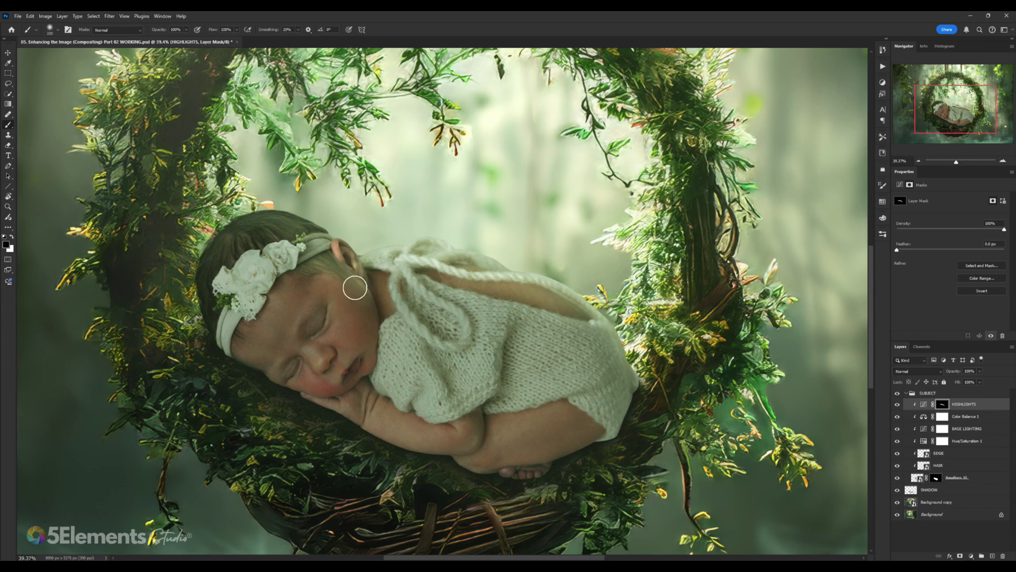
{"action": "key", "text": "bracketright"}
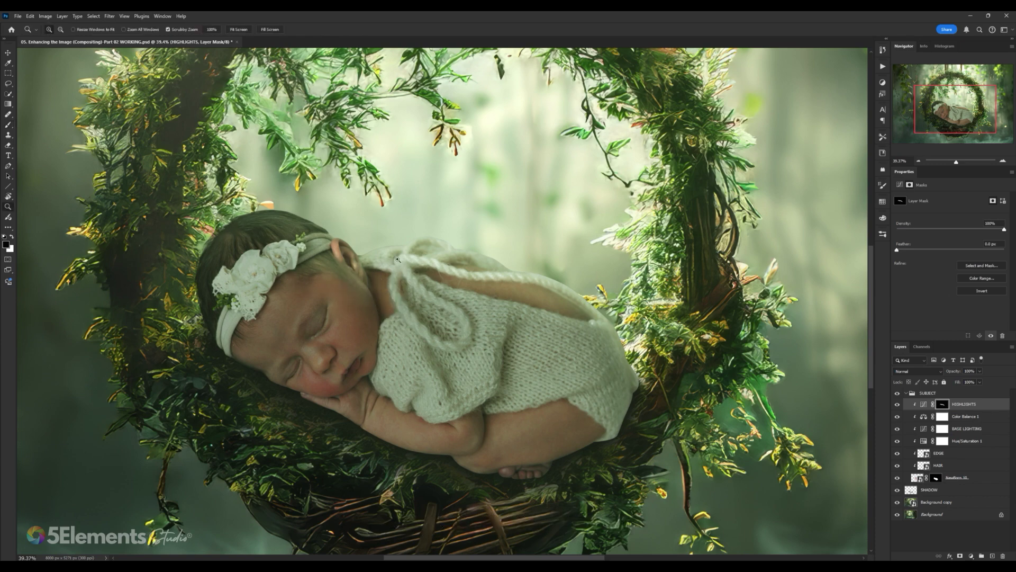
Step: Inspect the reduced cheek highlight and the light on the baby's neck in the wider scene and close up
{"action": "scroll", "coordinate": [318, 281], "scroll_direction": "down", "scroll_amount": 5}
{"action": "scroll", "coordinate": [352, 263], "scroll_direction": "up", "scroll_amount": 5}
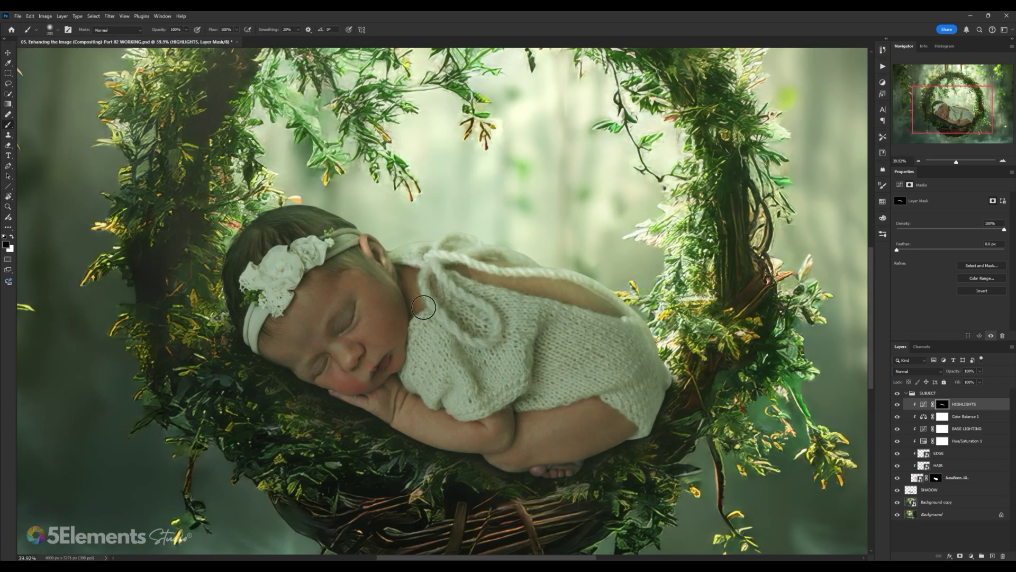
{"action": "key", "text": "z"}
{"action": "mouse_move", "coordinate": [476, 274]}
{"action": "left_mouse_down"}
{"action": "mouse_move", "coordinate": [339, 271]}
{"action": "mouse_move", "coordinate": [418, 268]}
{"action": "left_mouse_up"}
{"action": "key", "text": "b"}
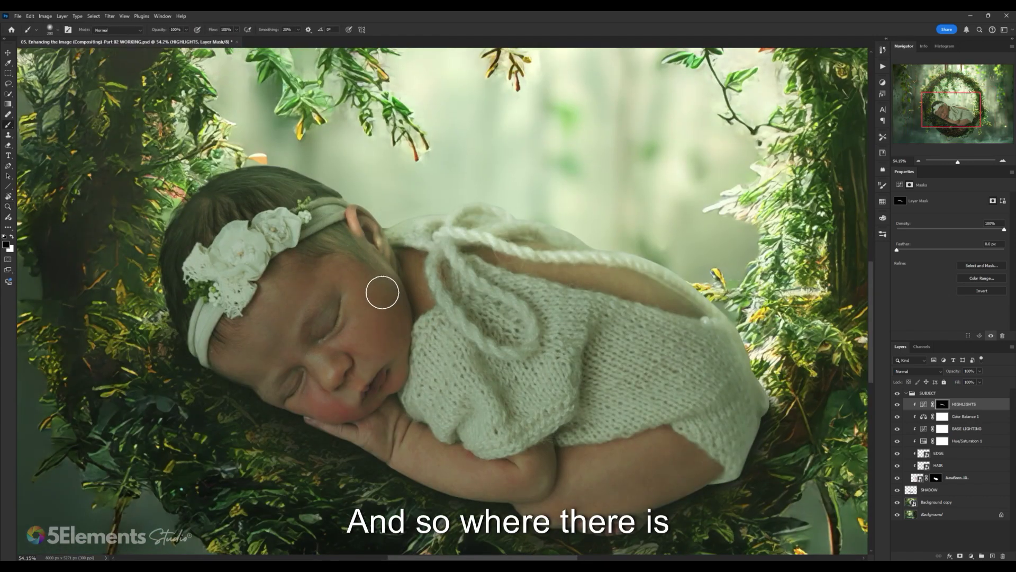
{"action": "scroll", "coordinate": [383, 292], "scroll_direction": "down", "scroll_amount": 4}
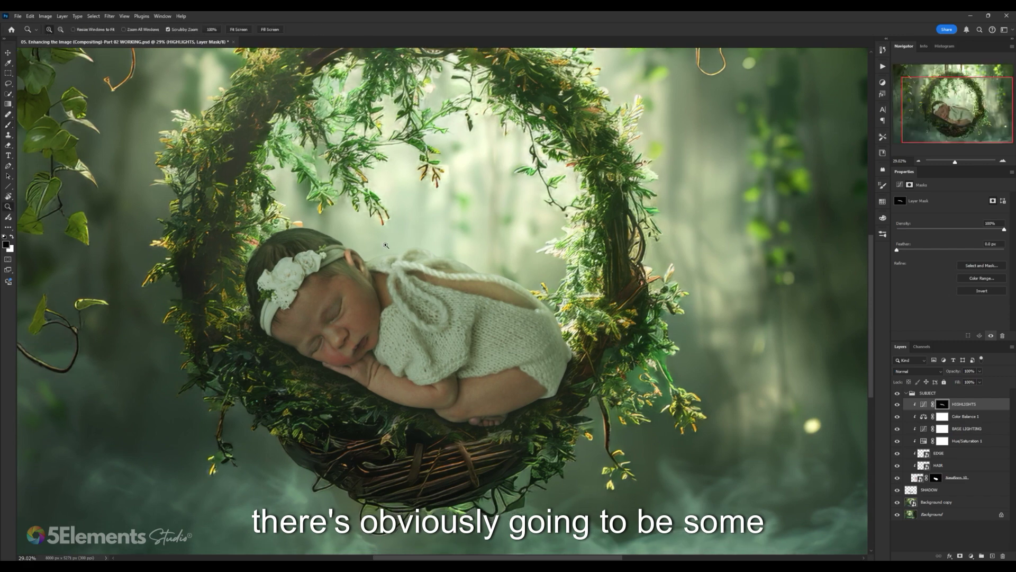
{"action": "scroll", "coordinate": [422, 229], "scroll_direction": "up", "scroll_amount": 3}
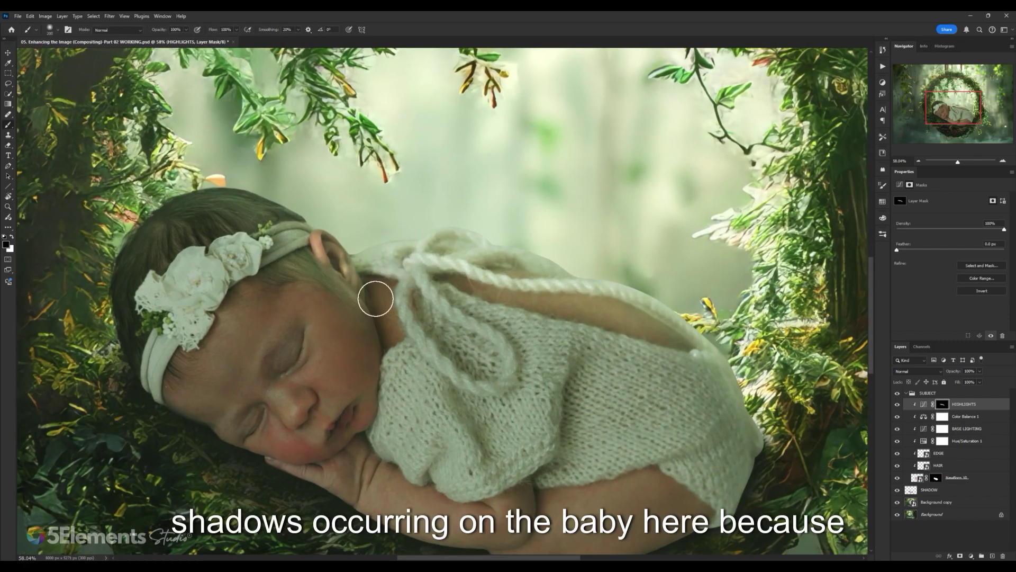
Step: Paint away some of the lighting on the baby's neck behind the ear with a smaller black brush
{"action": "key", "text": "bracketleft"}
{"action": "key", "text": "bracketleft"}
{"action": "key", "text": "bracketleft"}
{"action": "key", "text": "bracketleft"}
{"action": "key", "text": "bracketleft"}
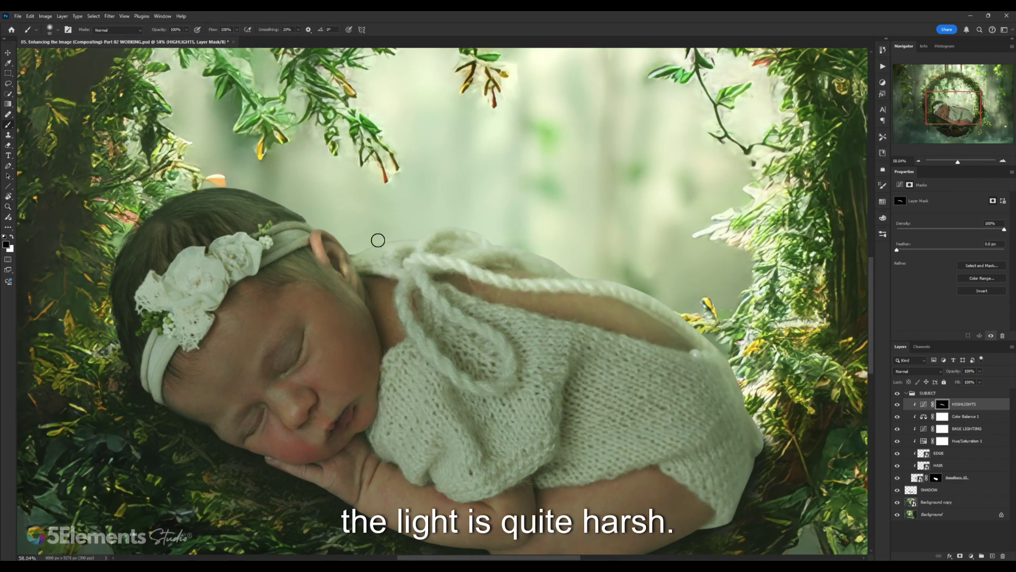
{"action": "left_click_drag", "start_coordinate": [382, 259], "coordinate": [390, 274]}
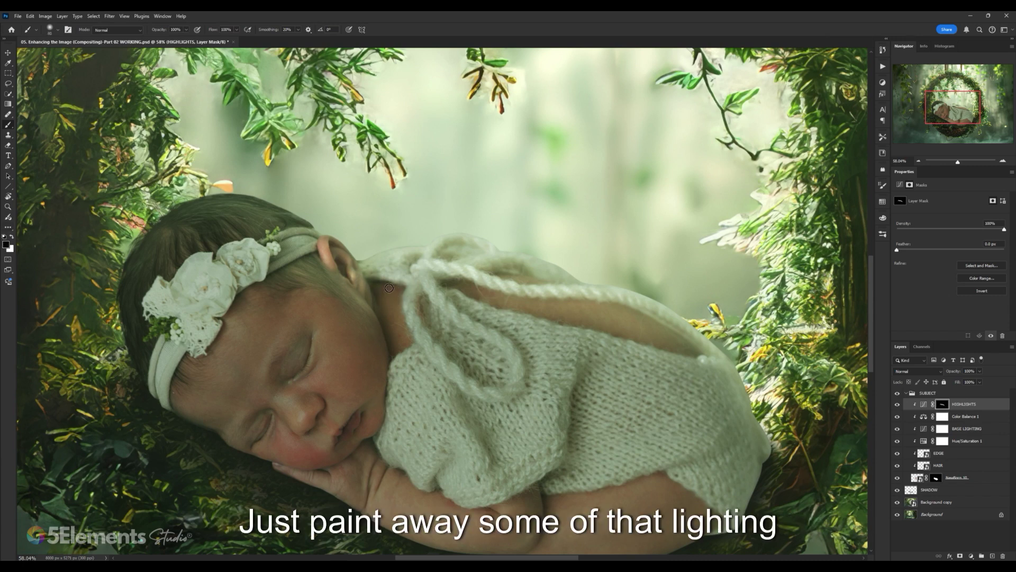
Step: Paint away the lighting on the baby's bare back beneath the outfit's knitted cord to add shading
{"action": "left_click_drag", "start_coordinate": [454, 313], "coordinate": [426, 305]}
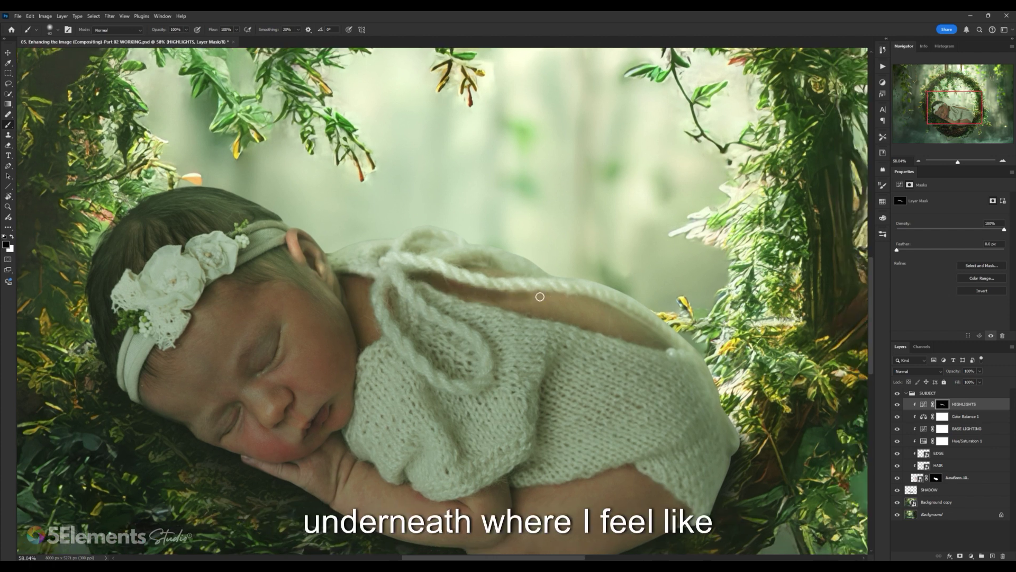
{"action": "mouse_move", "coordinate": [538, 295]}
{"action": "left_mouse_down"}
{"action": "mouse_move", "coordinate": [622, 308]}
{"action": "mouse_move", "coordinate": [678, 352]}
{"action": "mouse_move", "coordinate": [609, 310]}
{"action": "left_mouse_up"}
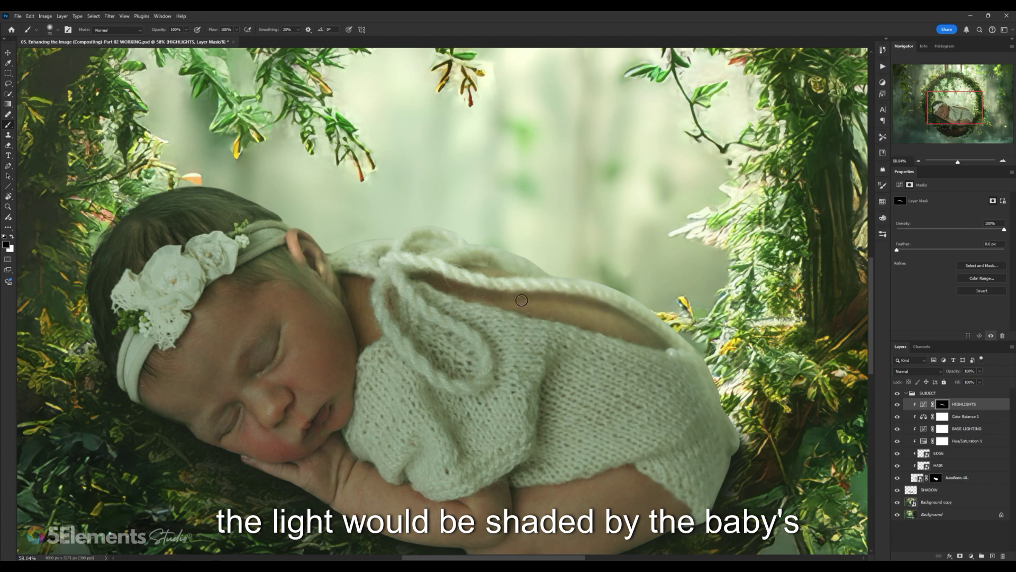
{"action": "mouse_move", "coordinate": [493, 271]}
{"action": "left_mouse_down"}
{"action": "mouse_move", "coordinate": [473, 268]}
{"action": "mouse_move", "coordinate": [484, 269]}
{"action": "left_mouse_up"}
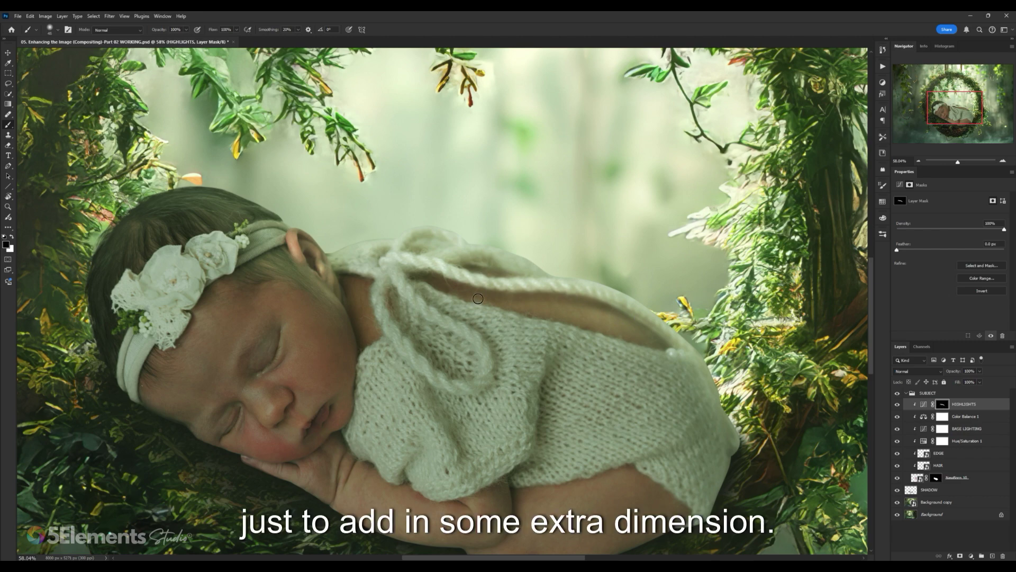
{"action": "mouse_move", "coordinate": [539, 293]}
{"action": "left_mouse_down"}
{"action": "mouse_move", "coordinate": [281, 296]}
{"action": "mouse_move", "coordinate": [537, 287]}
{"action": "mouse_move", "coordinate": [485, 298]}
{"action": "left_mouse_up"}
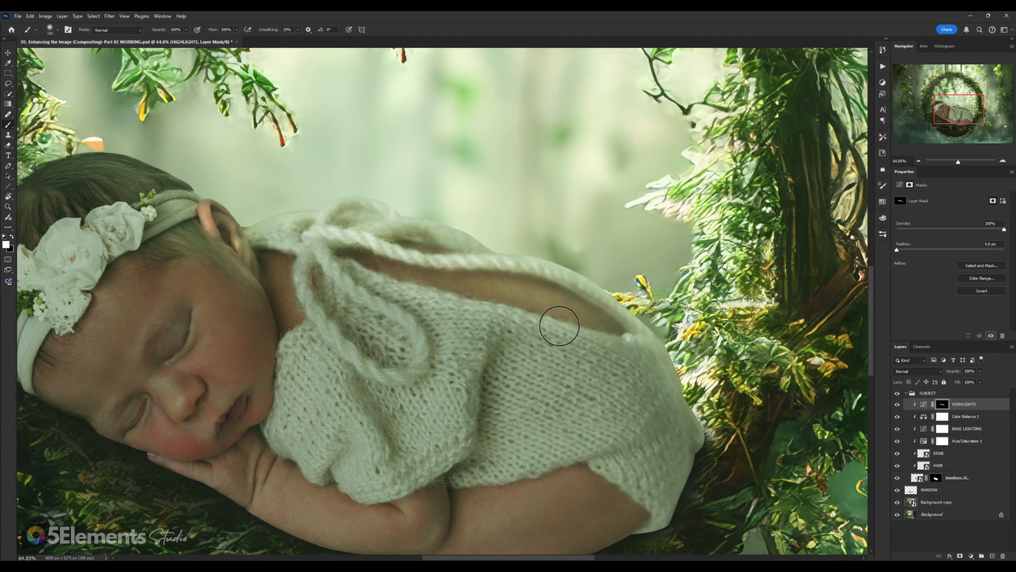
Step: Check the lighting on the baby's back, undo the last brush stroke on the HIGHLIGHTS mask and swap the painting colours
{"action": "key", "text": "z"}
{"action": "left_click_drag", "start_coordinate": [637, 331], "coordinate": [608, 331]}
{"action": "key", "text": "b"}
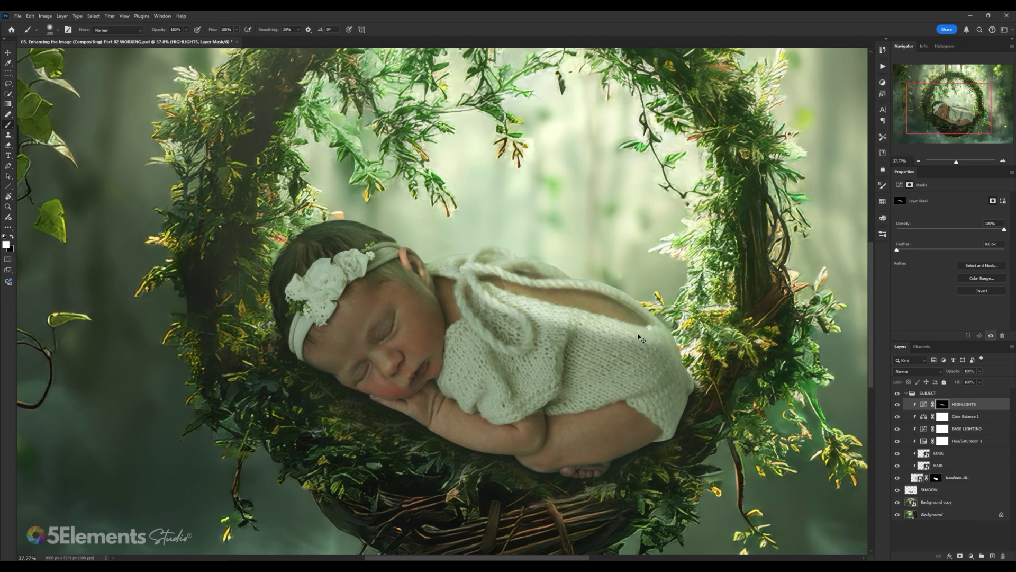
{"action": "key", "text": "ctrl+z"}
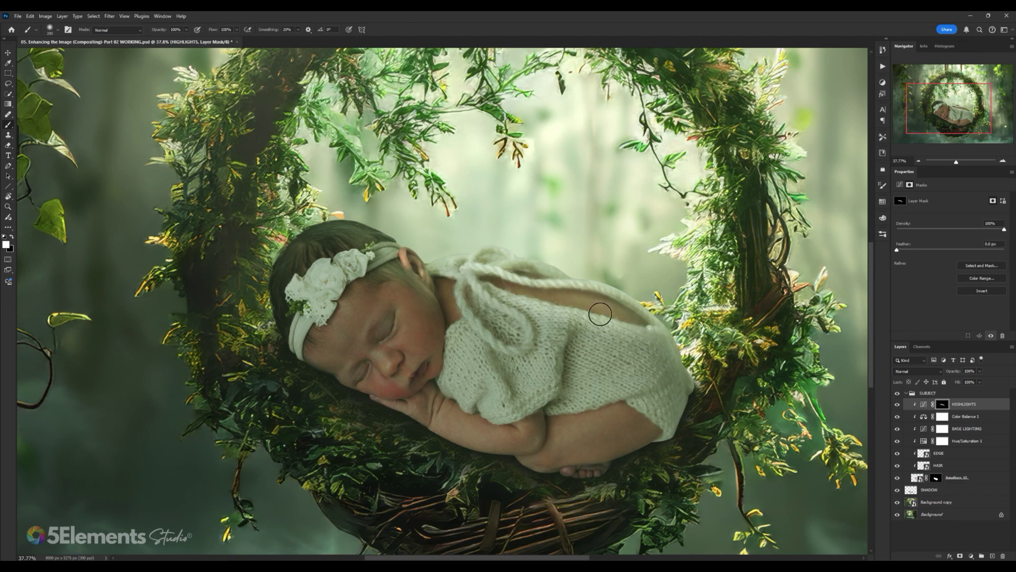
{"action": "key", "text": "x"}
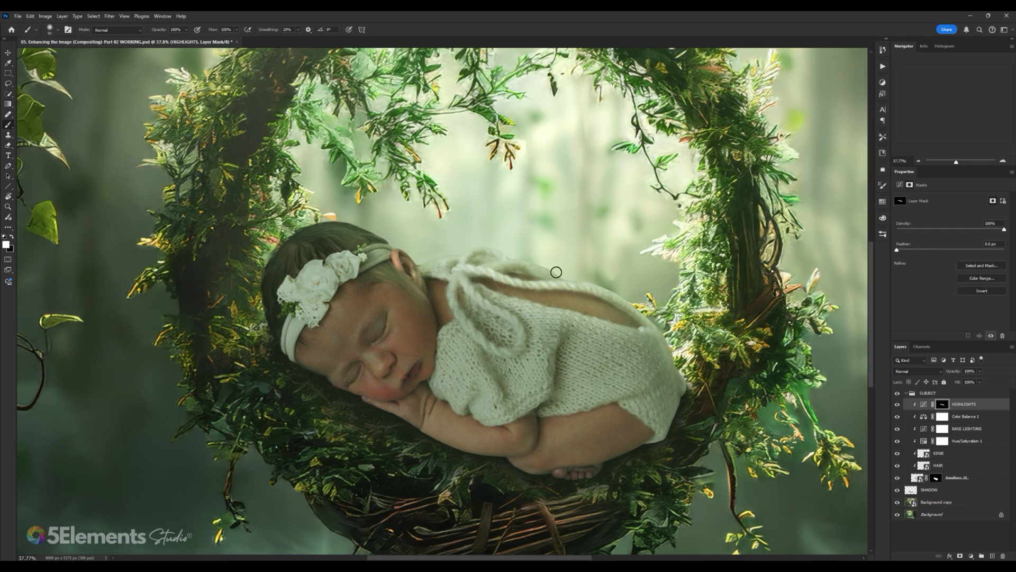
Step: Enlarge the white brush and examine the highlights along the baby's back and knitted outfit, both from afar and close up
{"action": "key", "text": "bracketright"}
{"action": "key", "text": "bracketright"}
{"action": "key", "text": "bracketright"}
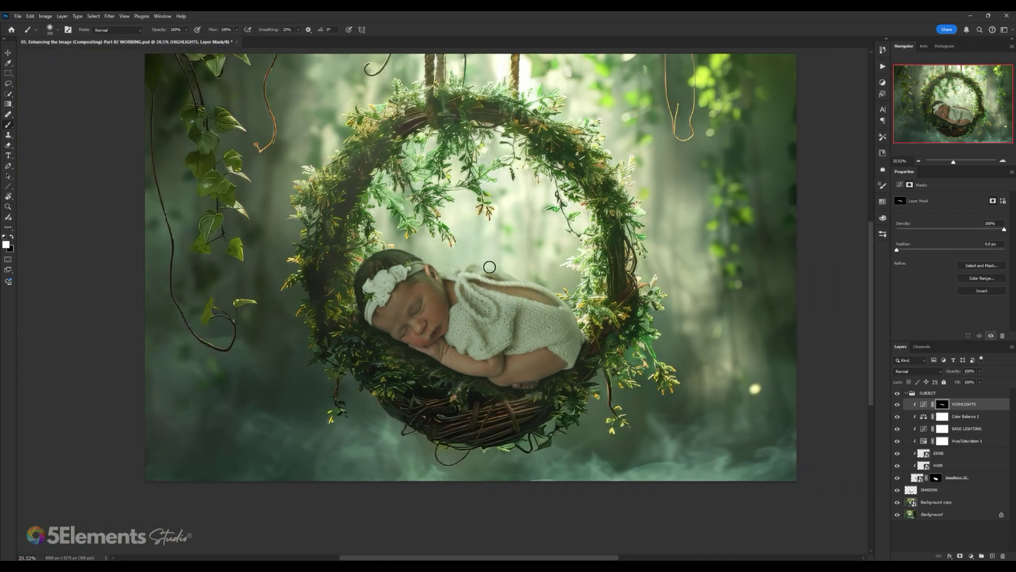
{"action": "scroll", "coordinate": [527, 294], "scroll_direction": "up", "scroll_amount": 2}
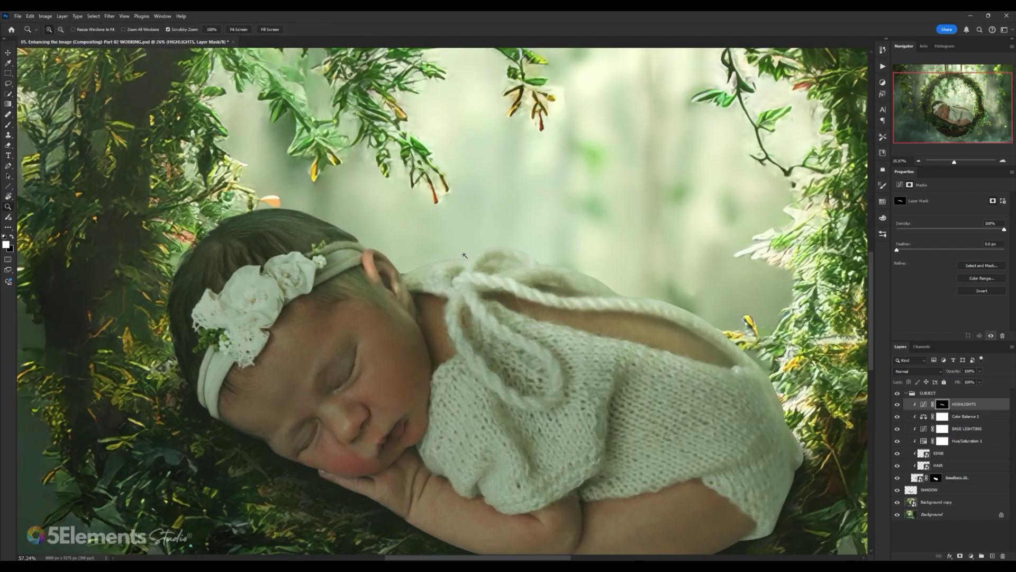
{"action": "scroll", "coordinate": [441, 282], "scroll_direction": "up", "scroll_amount": 6}
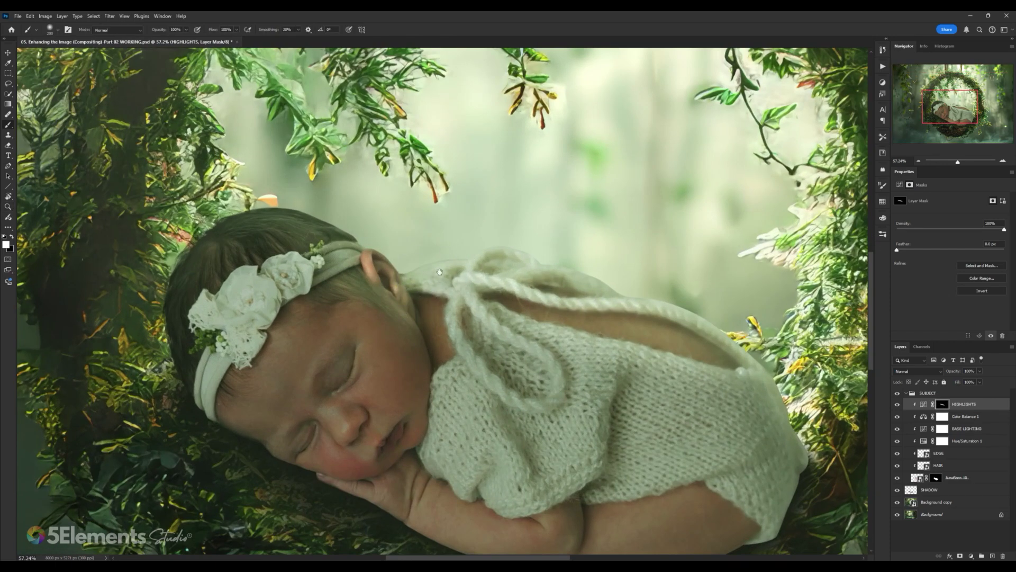
{"action": "scroll", "coordinate": [420, 279], "scroll_direction": "down", "scroll_amount": 2}
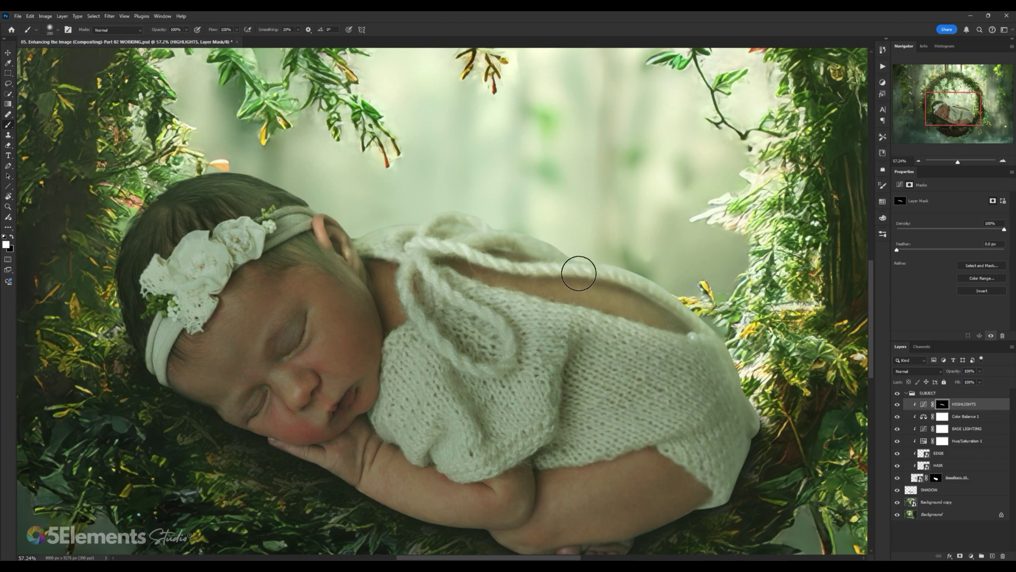
Step: Open the curve of the HIGHLIGHTS adjustment layer and raise its midtones slightly to brighten the light on the baby
{"action": "left_click", "coordinate": [924, 405]}
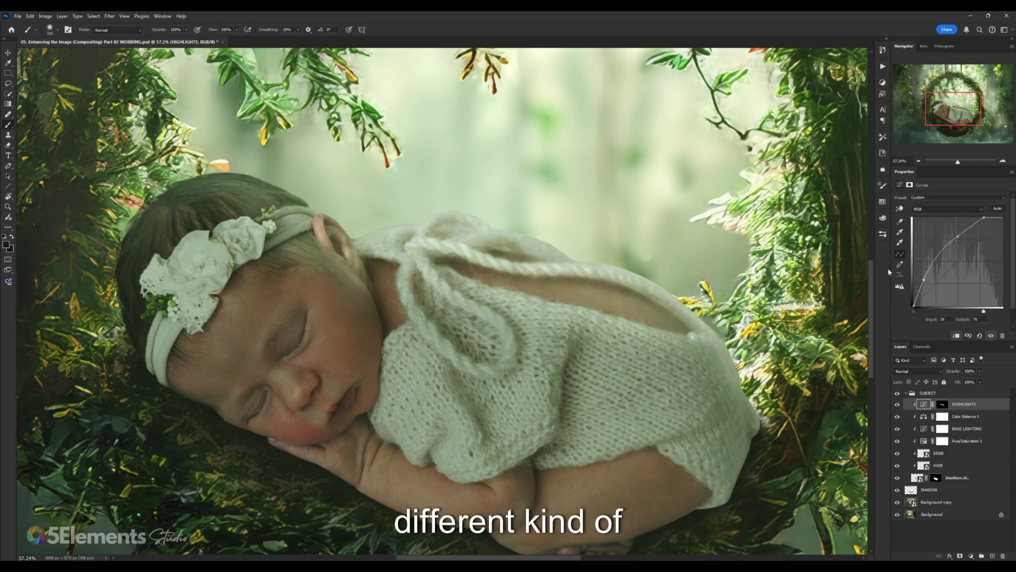
{"action": "scroll", "coordinate": [683, 215], "scroll_direction": "down", "scroll_amount": 5}
{"action": "left_click_drag", "start_coordinate": [603, 290], "coordinate": [566, 244]}
{"action": "left_click_drag", "start_coordinate": [922, 279], "coordinate": [924, 277]}
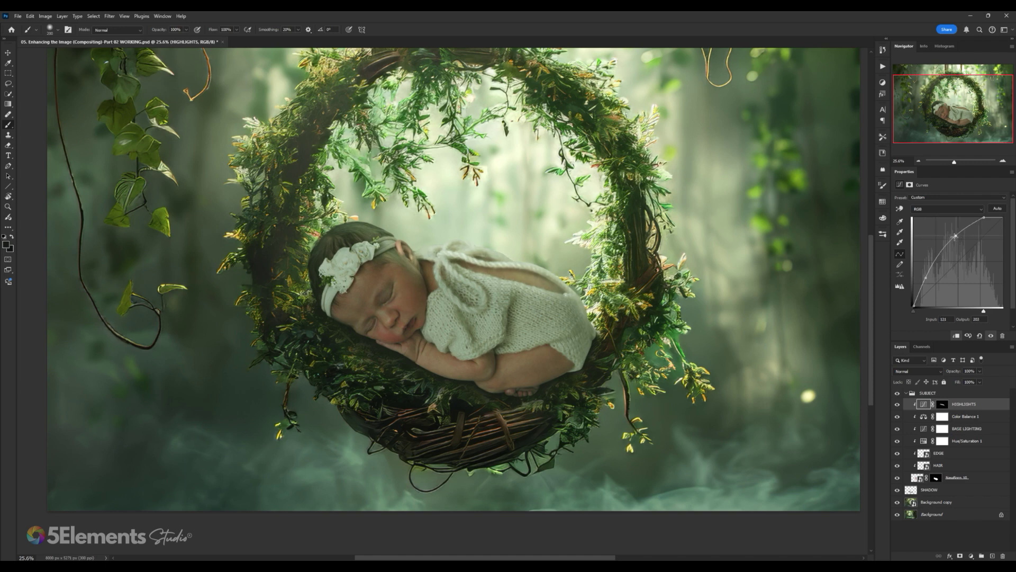
{"action": "left_click_drag", "start_coordinate": [955, 236], "coordinate": [954, 236]}
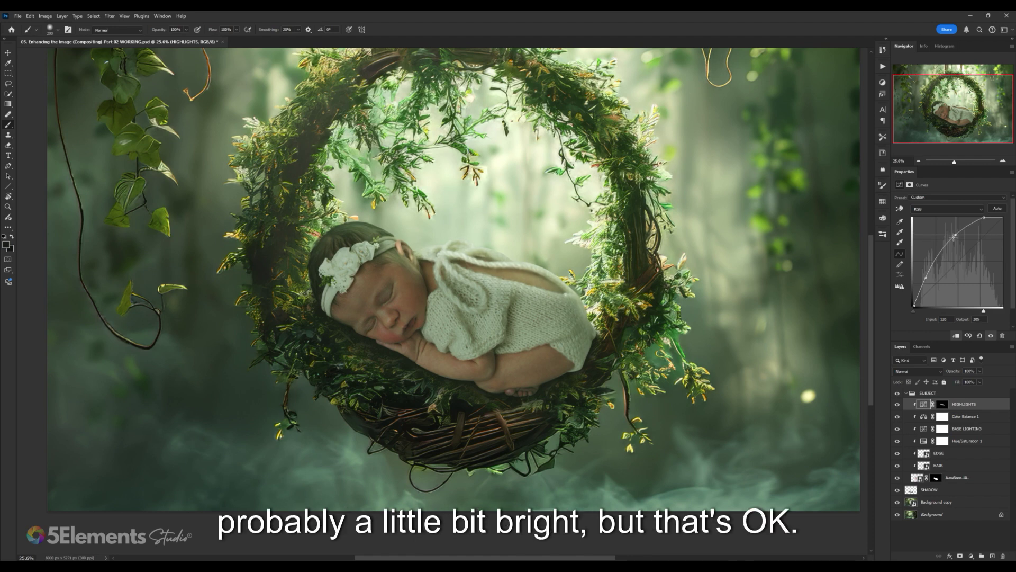
Step: Lower the shadow point of the HIGHLIGHTS curve to input 46, output 87 and check the softened light on the baby
{"action": "left_click", "coordinate": [927, 278]}
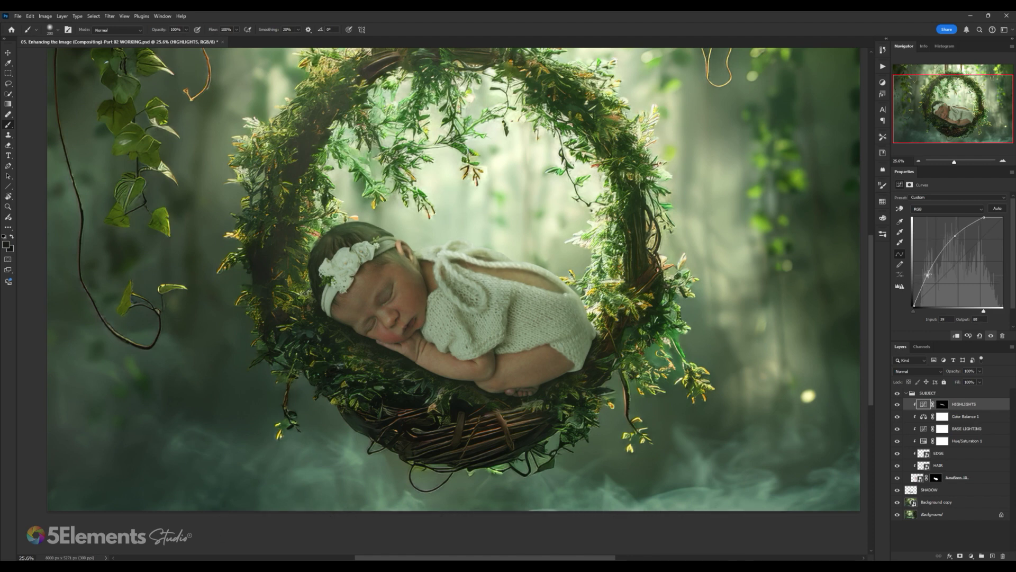
{"action": "left_click_drag", "start_coordinate": [928, 274], "coordinate": [930, 277]}
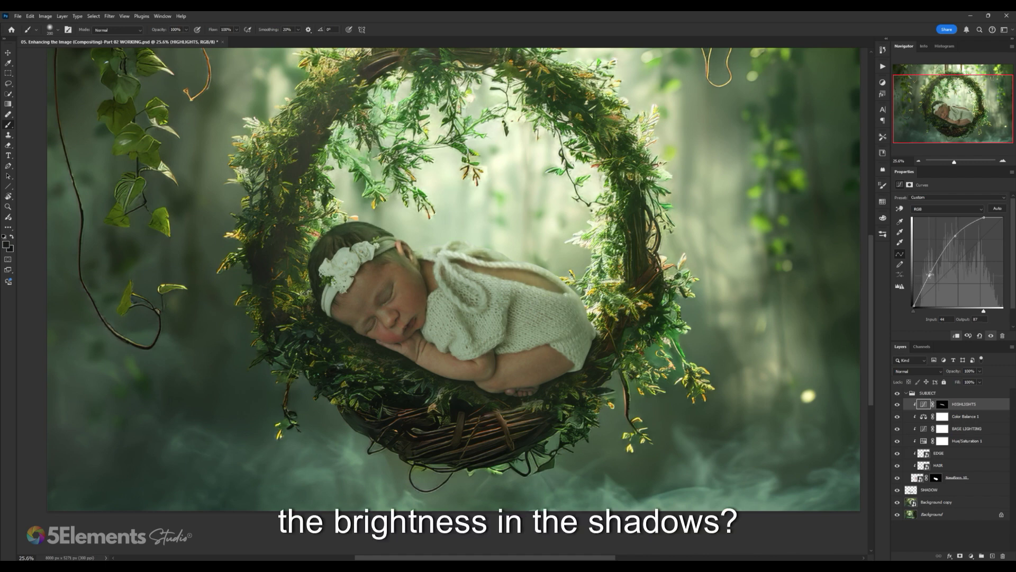
{"action": "scroll", "coordinate": [614, 262], "scroll_direction": "down", "scroll_amount": 4}
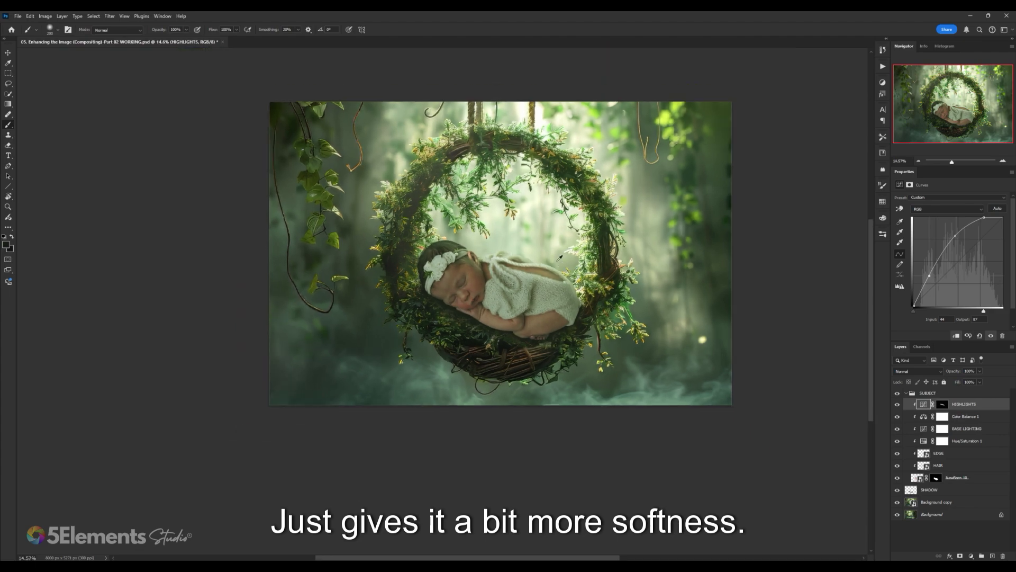
{"action": "scroll", "coordinate": [526, 258], "scroll_direction": "up", "scroll_amount": 4}
{"action": "scroll", "coordinate": [525, 258], "scroll_direction": "up", "scroll_amount": 3}
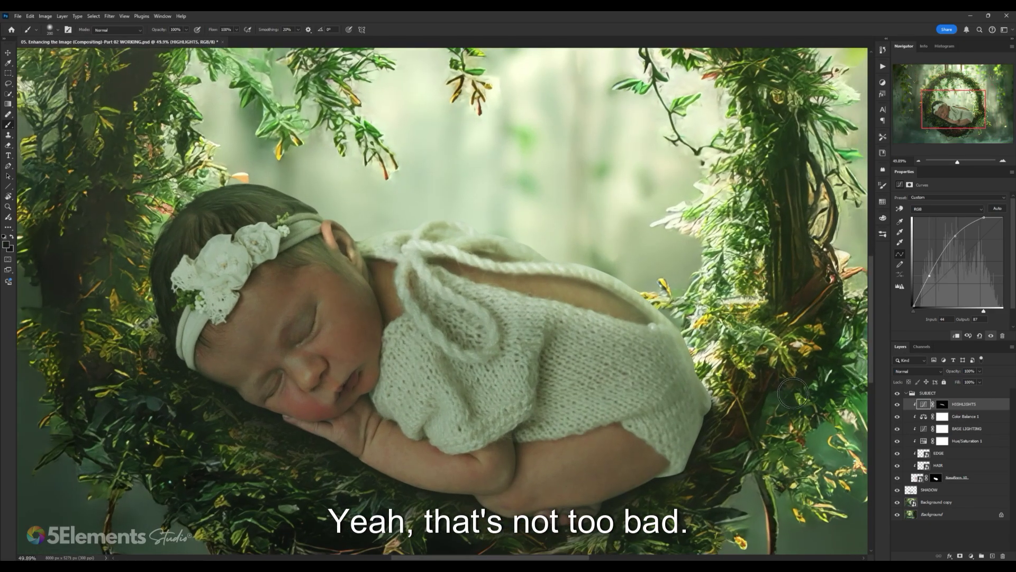
Step: Soften the harsh lighting around the baby's neck and the outfit's knitted cord by painting black on the HIGHLIGHTS mask
{"action": "left_click", "coordinate": [942, 404]}
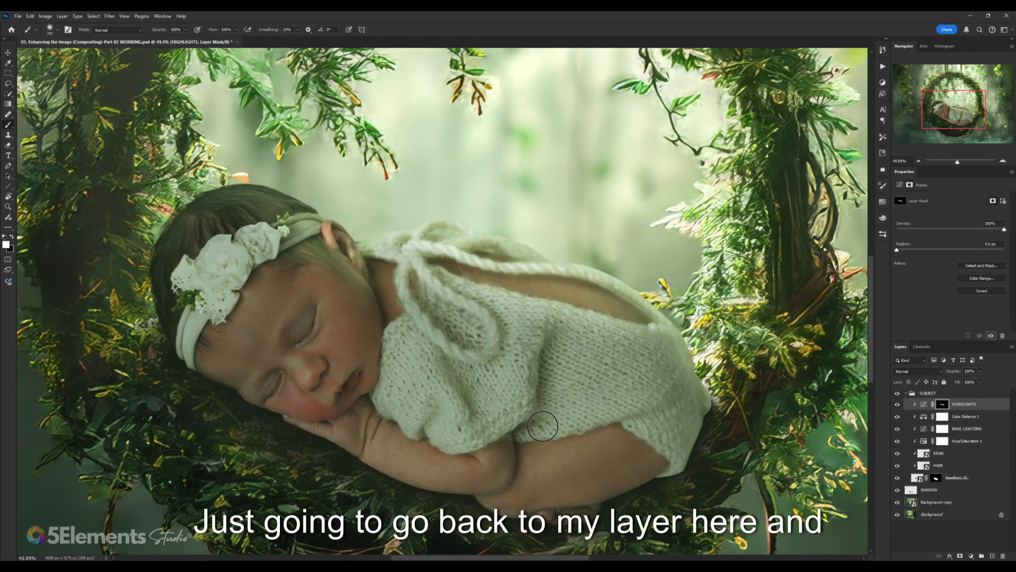
{"action": "key", "text": "x"}
{"action": "key", "text": "bracketleft"}
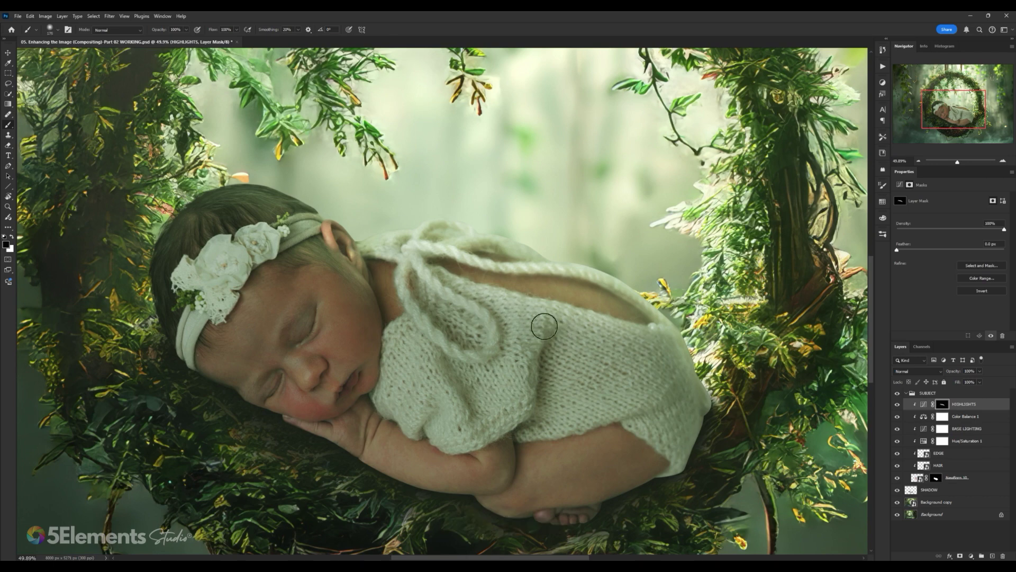
{"action": "key", "text": "bracketright"}
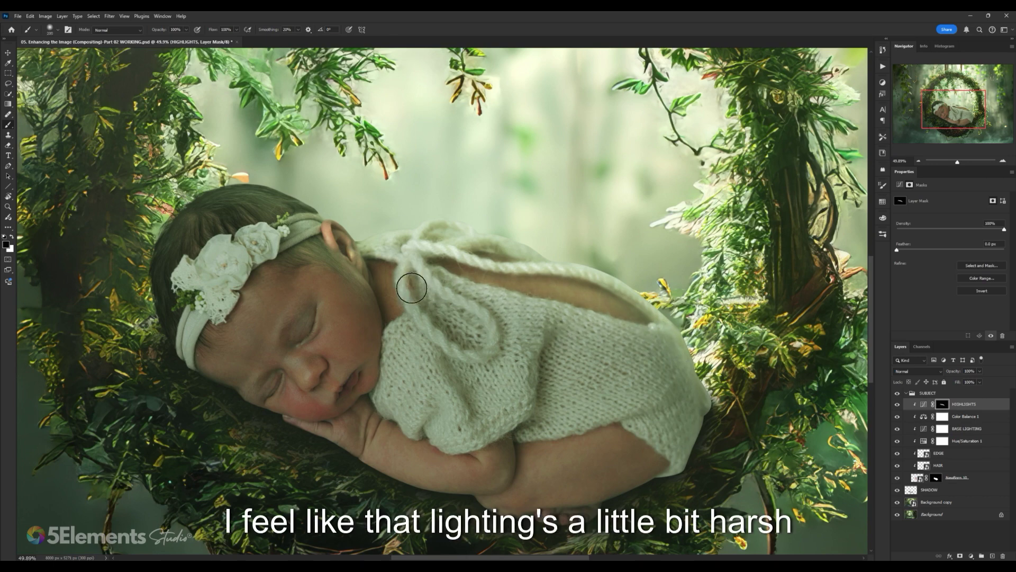
{"action": "key", "text": "z"}
{"action": "scroll", "coordinate": [486, 322], "scroll_direction": "down", "scroll_amount": 3}
{"action": "key", "text": "b"}
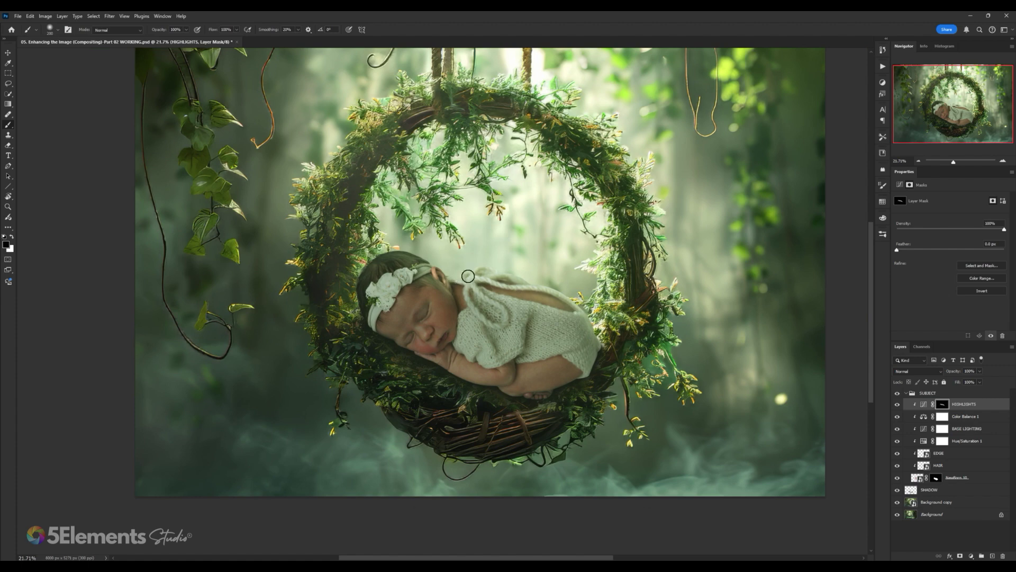
{"action": "scroll", "coordinate": [476, 302], "scroll_direction": "down", "scroll_amount": 2}
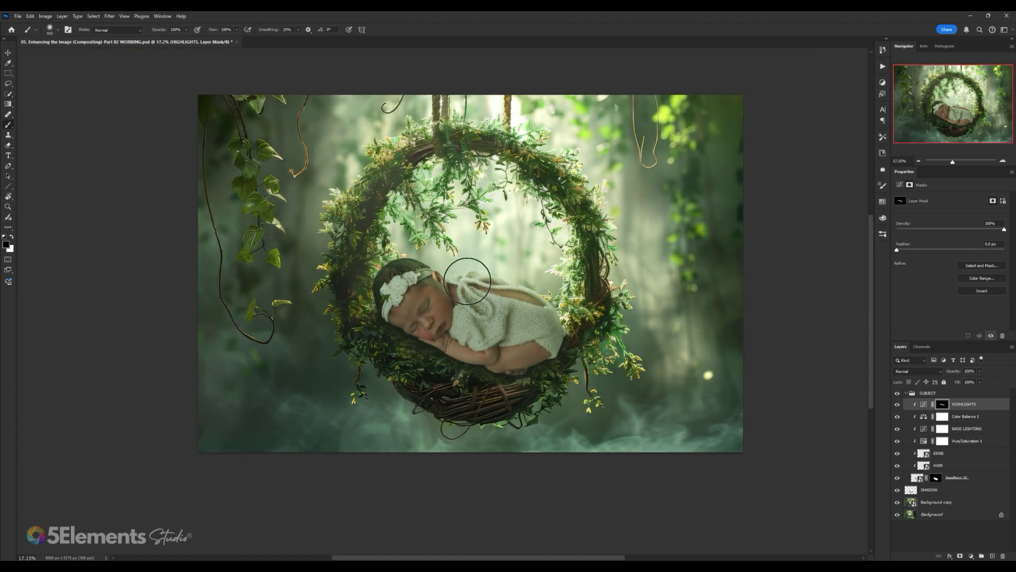
Step: Paint broad, soft light across the baby's back and outfit on the HIGHLIGHTS mask with a much larger white brush
{"action": "key", "text": "bracketright"}
{"action": "key", "text": "bracketright"}
{"action": "key", "text": "bracketright"}
{"action": "key", "text": "bracketright"}
{"action": "key", "text": "bracketright"}
{"action": "key", "text": "x"}
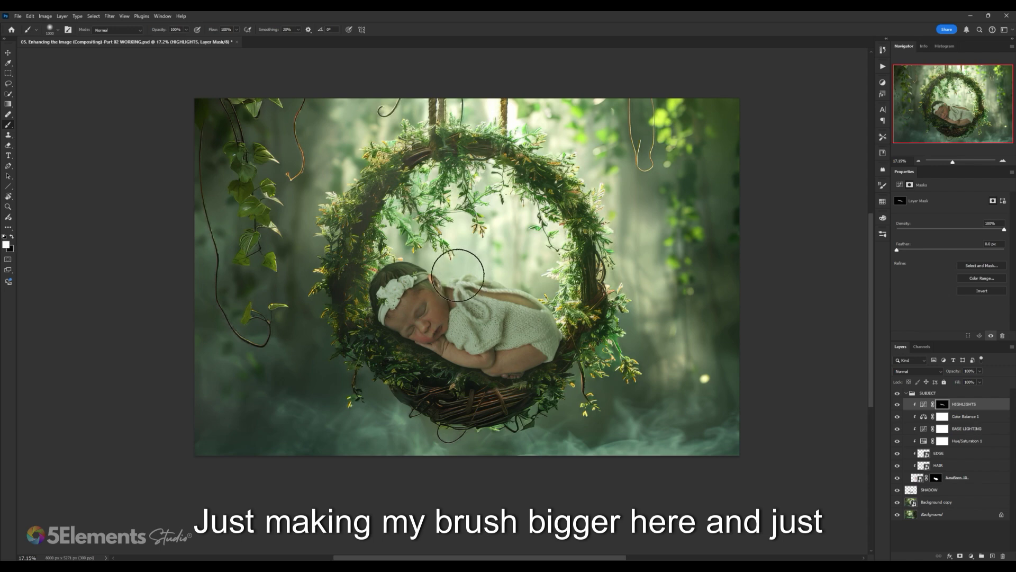
{"action": "mouse_move", "coordinate": [543, 303]}
{"action": "left_mouse_down"}
{"action": "mouse_move", "coordinate": [491, 285]}
{"action": "mouse_move", "coordinate": [555, 310]}
{"action": "mouse_move", "coordinate": [493, 298]}
{"action": "mouse_move", "coordinate": [533, 309]}
{"action": "mouse_move", "coordinate": [494, 309]}
{"action": "mouse_move", "coordinate": [399, 268]}
{"action": "mouse_move", "coordinate": [480, 295]}
{"action": "mouse_move", "coordinate": [466, 297]}
{"action": "mouse_move", "coordinate": [573, 309]}
{"action": "mouse_move", "coordinate": [464, 299]}
{"action": "left_mouse_up"}
{"action": "key", "text": "x"}
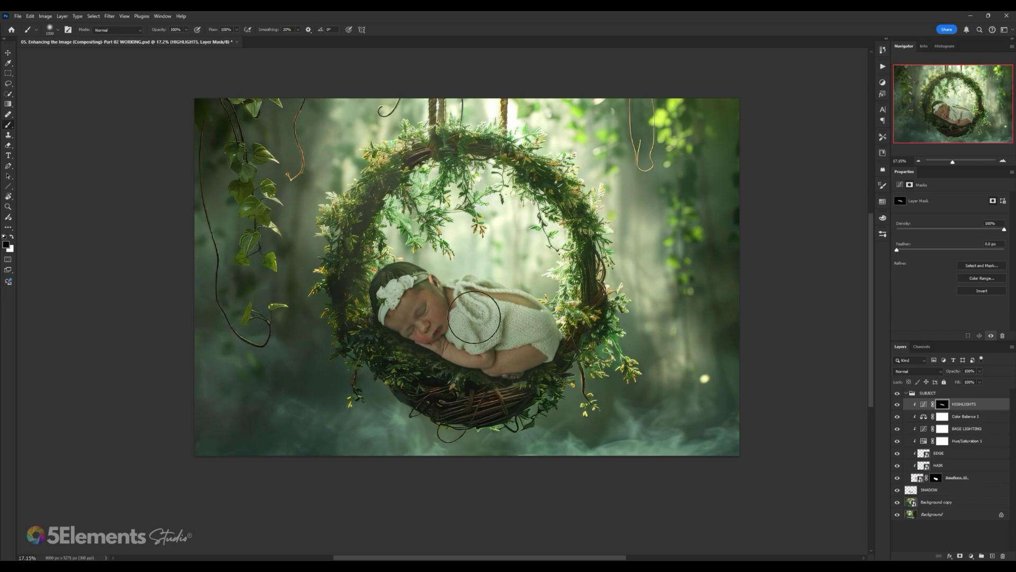
{"action": "scroll", "coordinate": [563, 336], "scroll_direction": "down", "scroll_amount": 3}
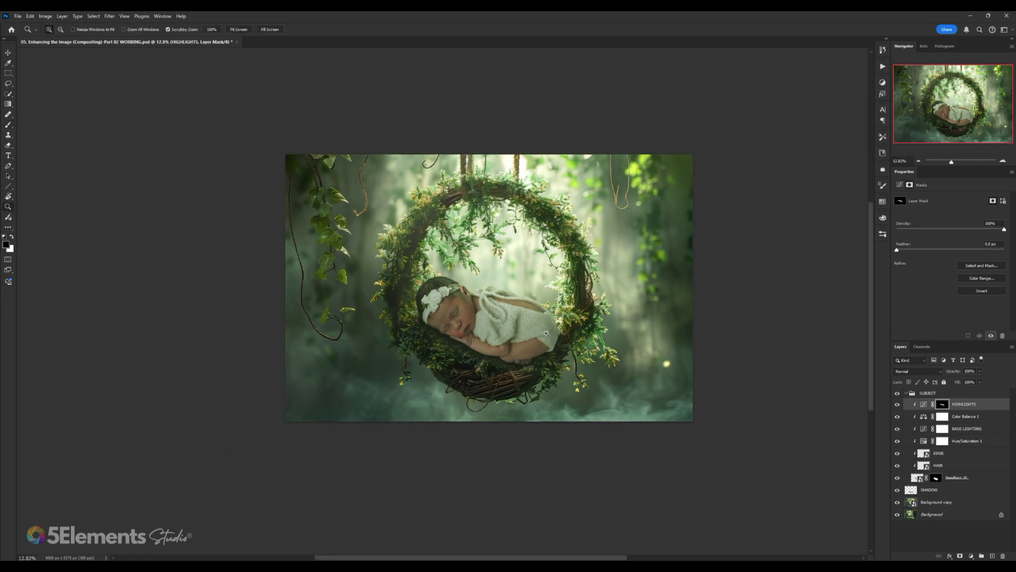
{"action": "left_click_drag", "start_coordinate": [538, 326], "coordinate": [531, 325]}
Step: Paint away some of the lighting on the baby's ear and the hair beside it with a much smaller black brush
{"action": "scroll", "coordinate": [531, 325], "scroll_direction": "up", "scroll_amount": 5}
{"action": "key", "text": "x"}
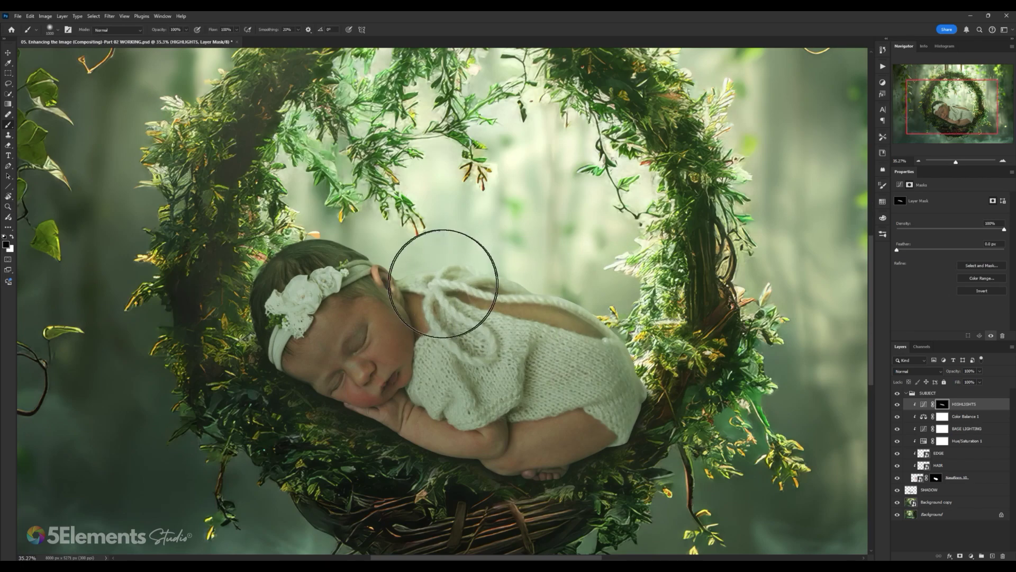
{"action": "key", "text": "x"}
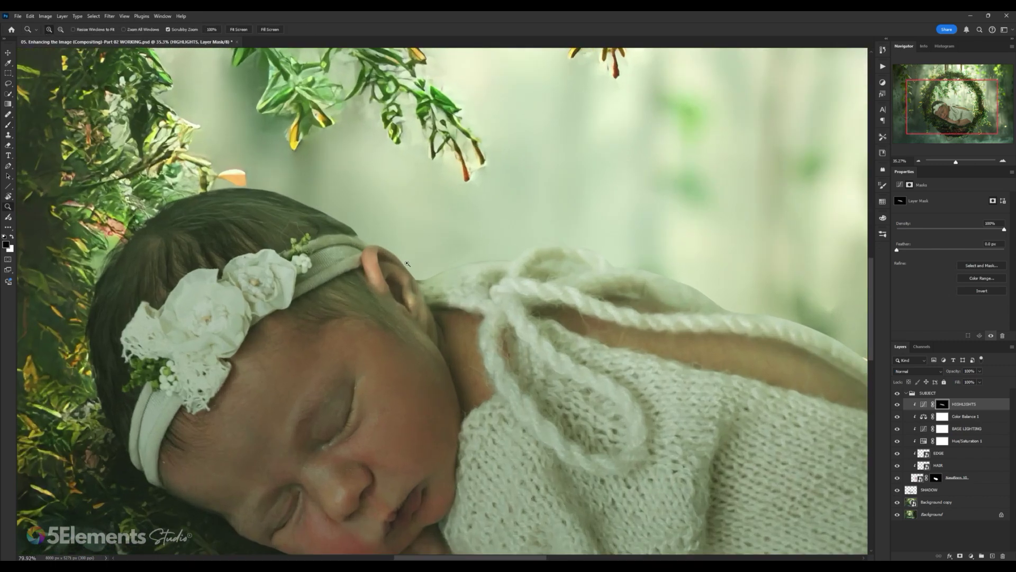
{"action": "scroll", "coordinate": [409, 294], "scroll_direction": "up", "scroll_amount": 4}
{"action": "key", "text": "bracketleft"}
{"action": "key", "text": "bracketleft"}
{"action": "key", "text": "bracketleft"}
{"action": "key", "text": "bracketleft"}
{"action": "key", "text": "bracketleft"}
{"action": "key", "text": "bracketleft"}
{"action": "key", "text": "bracketleft"}
{"action": "key", "text": "bracketleft"}
{"action": "key", "text": "bracketleft"}
{"action": "key", "text": "bracketleft"}
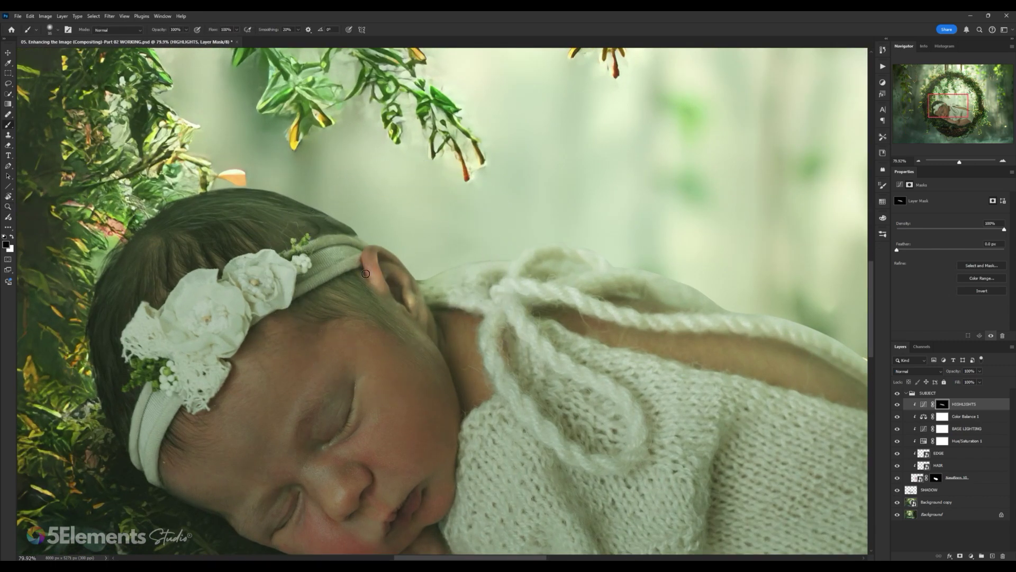
{"action": "key", "text": "bracketright"}
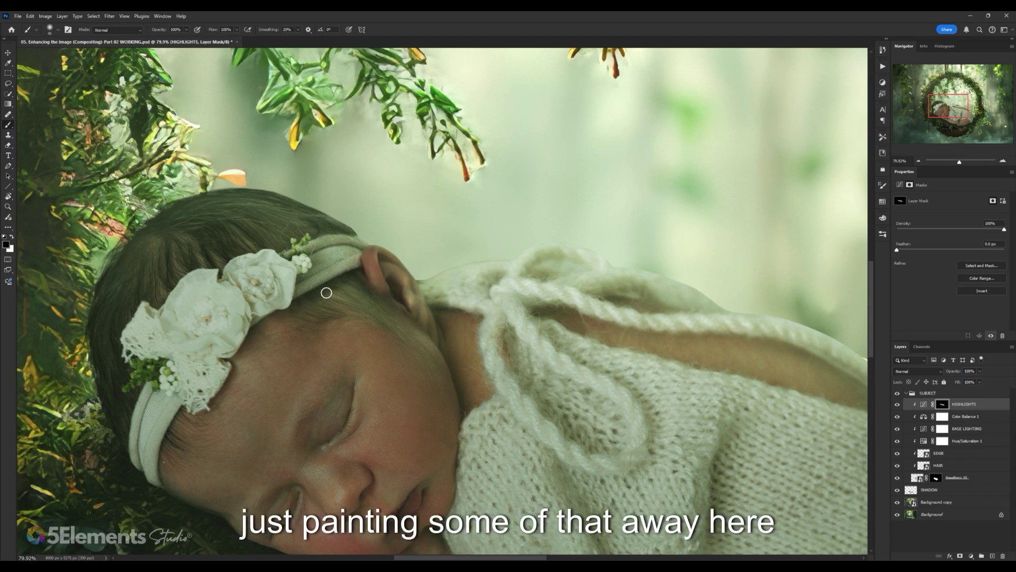
Step: Switch to white for the upper edge of the baby's ear and check the lighting within the whole scene
{"action": "key", "text": "x"}
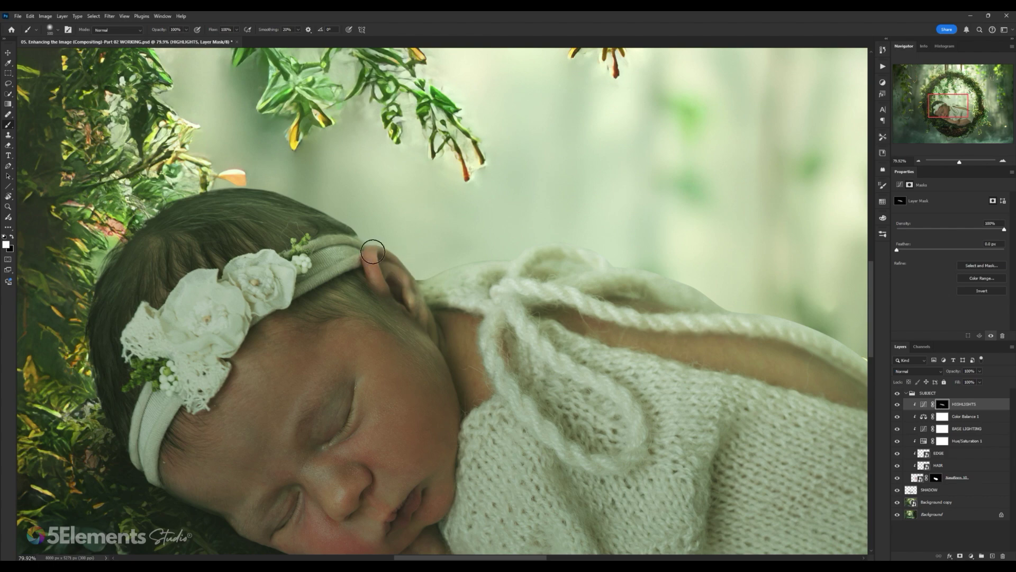
{"action": "scroll", "coordinate": [396, 264], "scroll_direction": "down", "scroll_amount": 5}
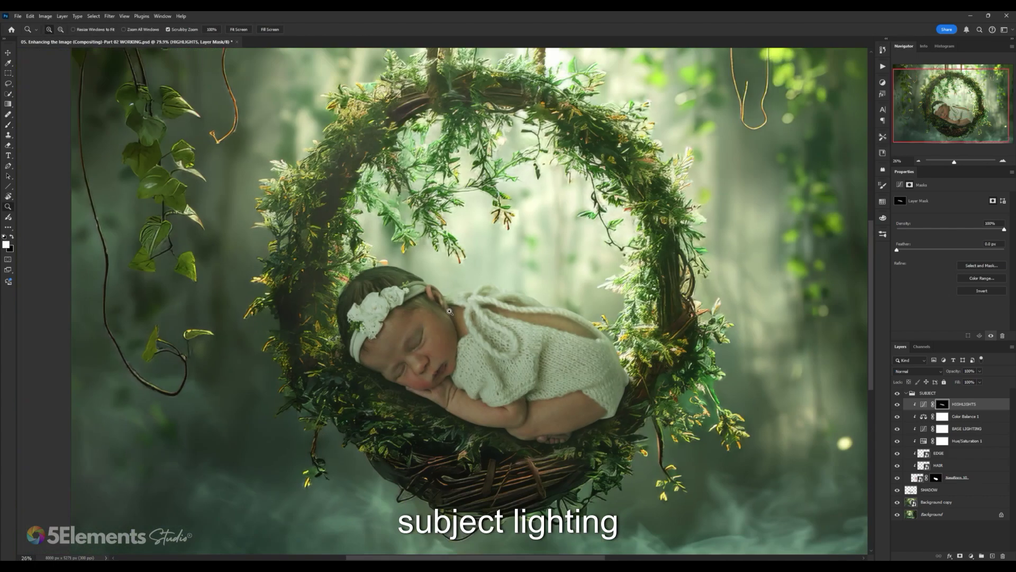
{"action": "scroll", "coordinate": [403, 303], "scroll_direction": "up", "scroll_amount": 3}
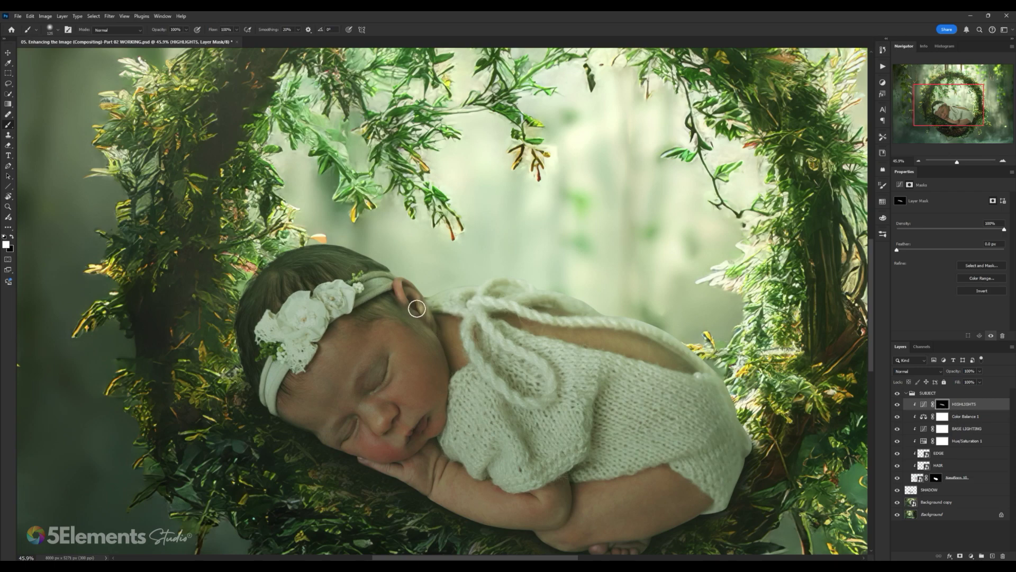
{"action": "scroll", "coordinate": [434, 318], "scroll_direction": "down", "scroll_amount": 4}
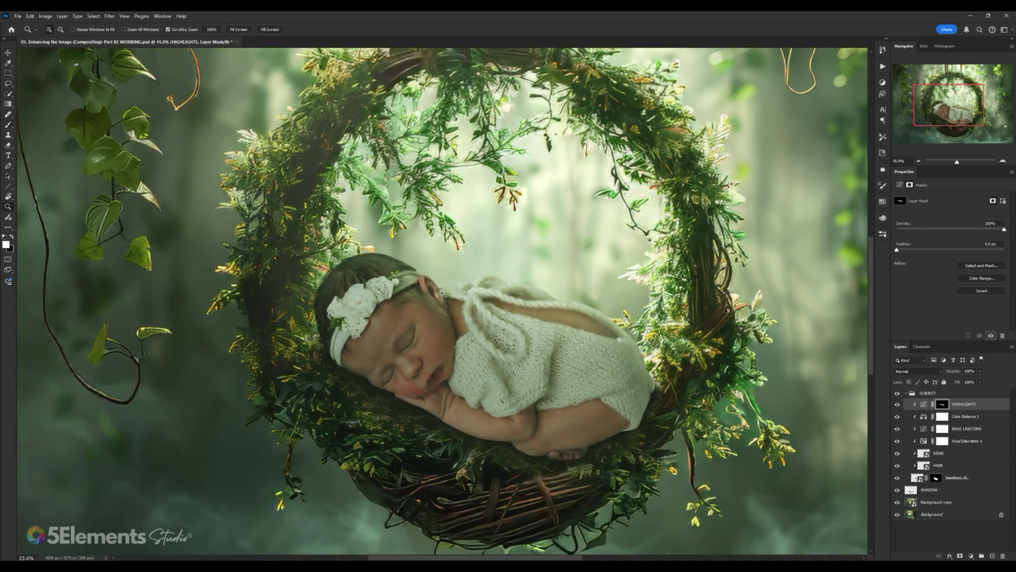
{"action": "scroll", "coordinate": [493, 289], "scroll_direction": "up", "scroll_amount": 3}
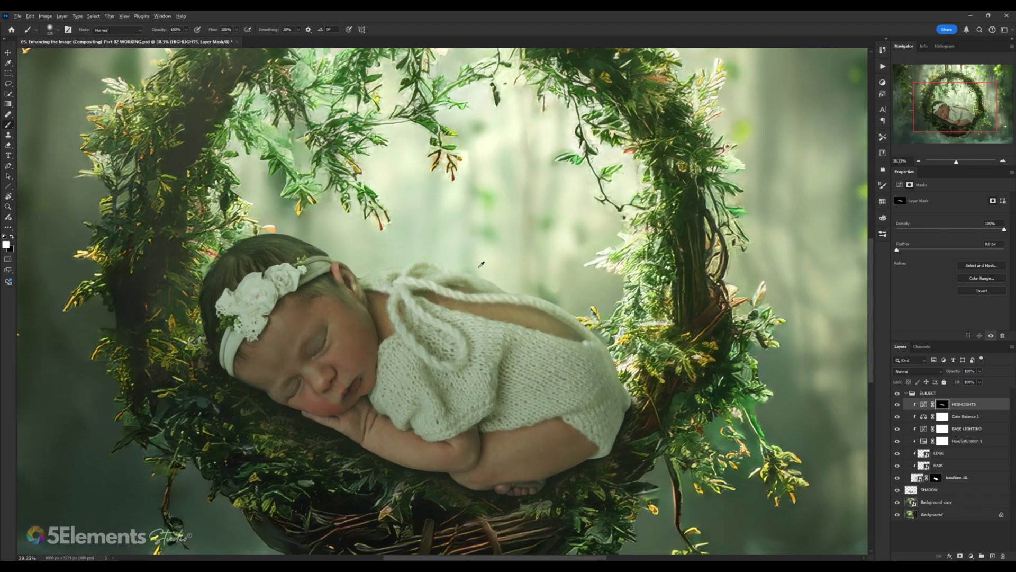
{"action": "scroll", "coordinate": [481, 264], "scroll_direction": "down", "scroll_amount": 4}
{"action": "left_click_drag", "start_coordinate": [487, 276], "coordinate": [455, 297]}
{"action": "scroll", "coordinate": [520, 297], "scroll_direction": "up", "scroll_amount": 2}
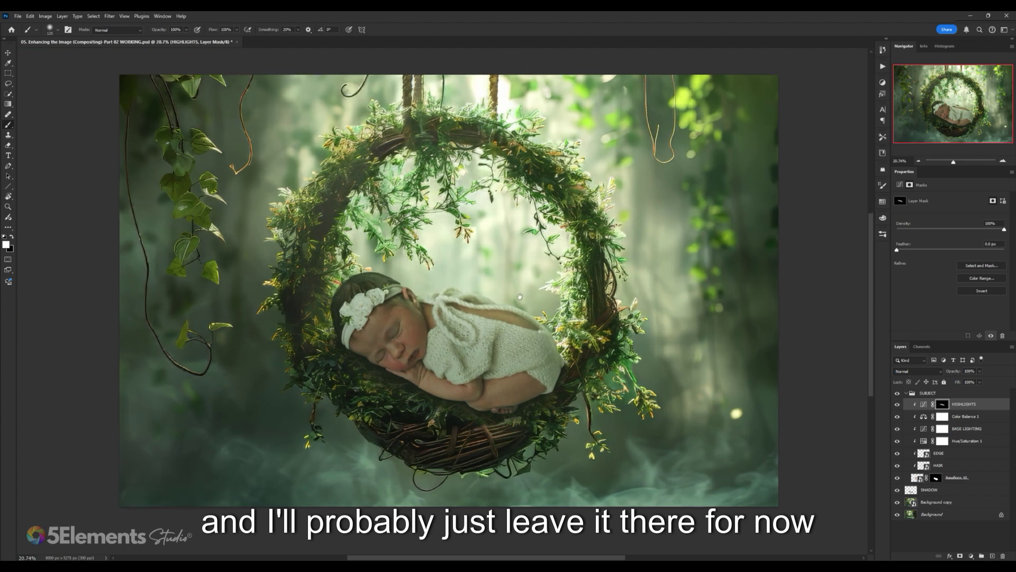
{"action": "left_click_drag", "start_coordinate": [519, 297], "coordinate": [535, 290]}
Step: Compare the baby with and without the HIGHLIGHTS layer by toggling its visibility, and inspect the outfit's upper edge close up
{"action": "left_click", "coordinate": [897, 404]}
{"action": "left_click", "coordinate": [897, 404]}
{"action": "left_click", "coordinate": [897, 404]}
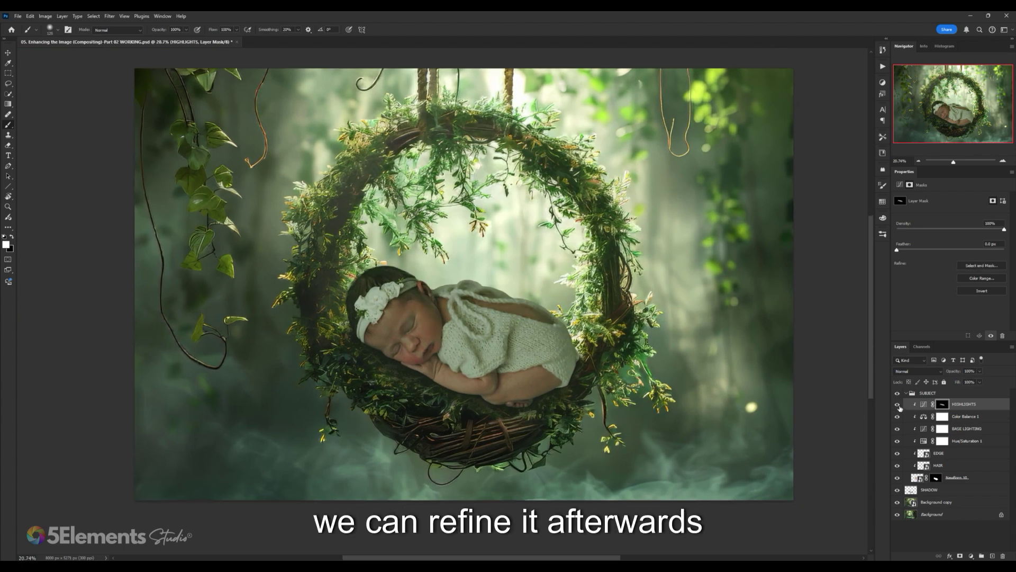
{"action": "left_click", "coordinate": [897, 404]}
{"action": "left_click", "coordinate": [897, 404]}
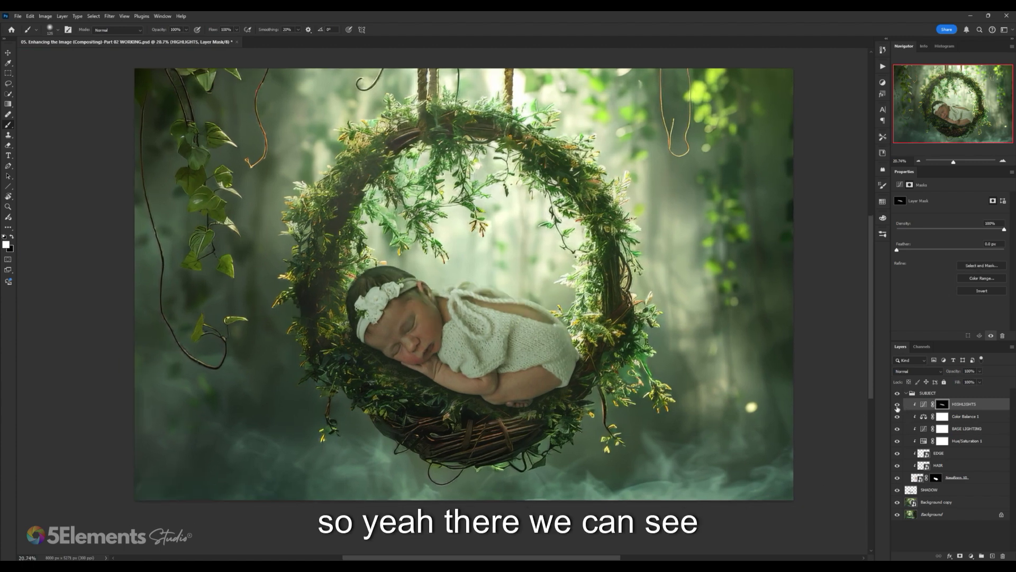
{"action": "left_click", "coordinate": [897, 405]}
{"action": "left_click", "coordinate": [897, 405]}
{"action": "left_click", "coordinate": [897, 405]}
{"action": "left_click", "coordinate": [897, 405]}
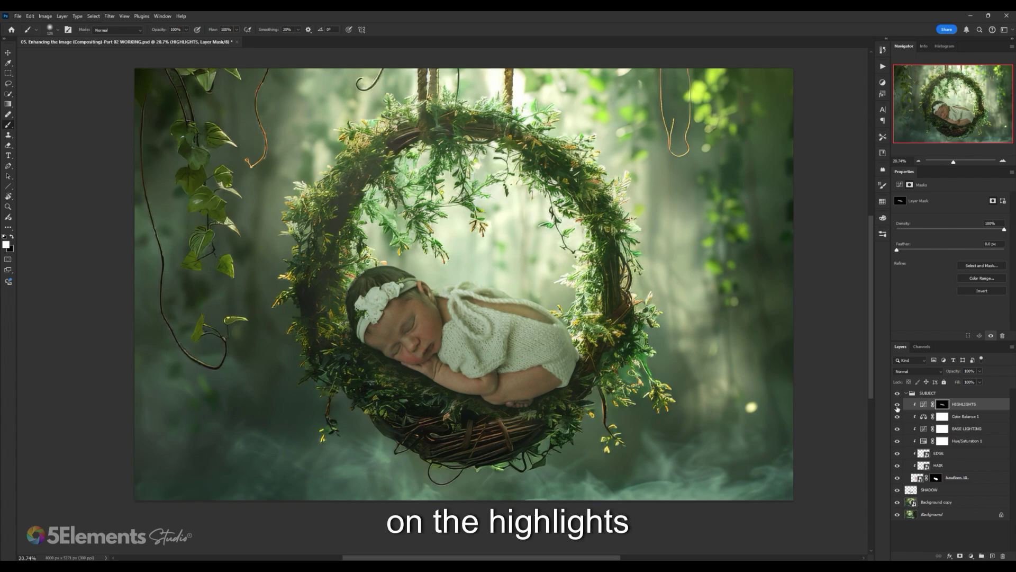
{"action": "left_click", "coordinate": [898, 405]}
{"action": "left_click", "coordinate": [897, 405]}
{"action": "scroll", "coordinate": [439, 251], "scroll_direction": "up", "scroll_amount": 6}
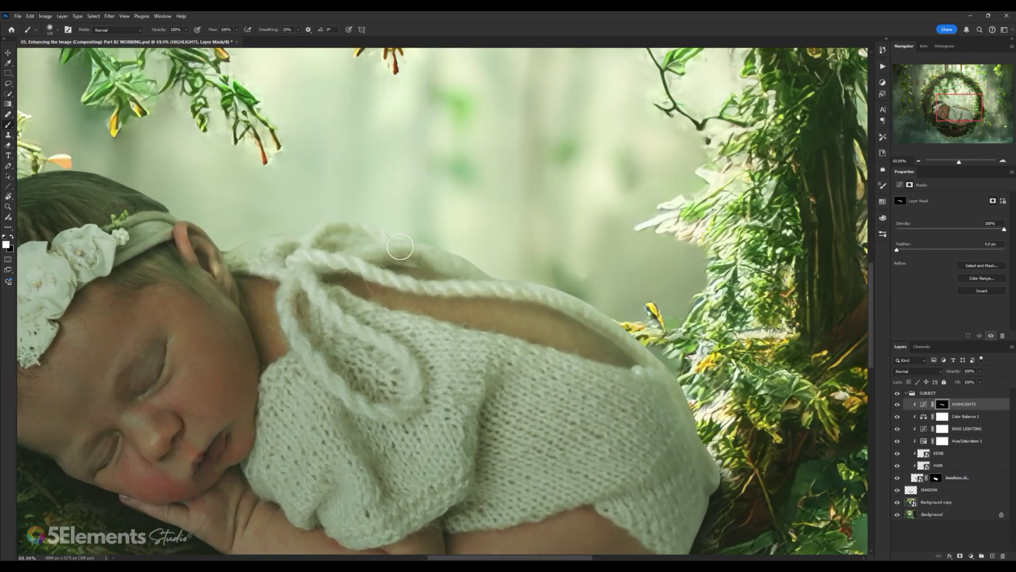
Step: Compare the sleeping baby with and without the HIGHLIGHTS layer, both close up along the back and in the full composition
{"action": "scroll", "coordinate": [438, 250], "scroll_direction": "up", "scroll_amount": 2}
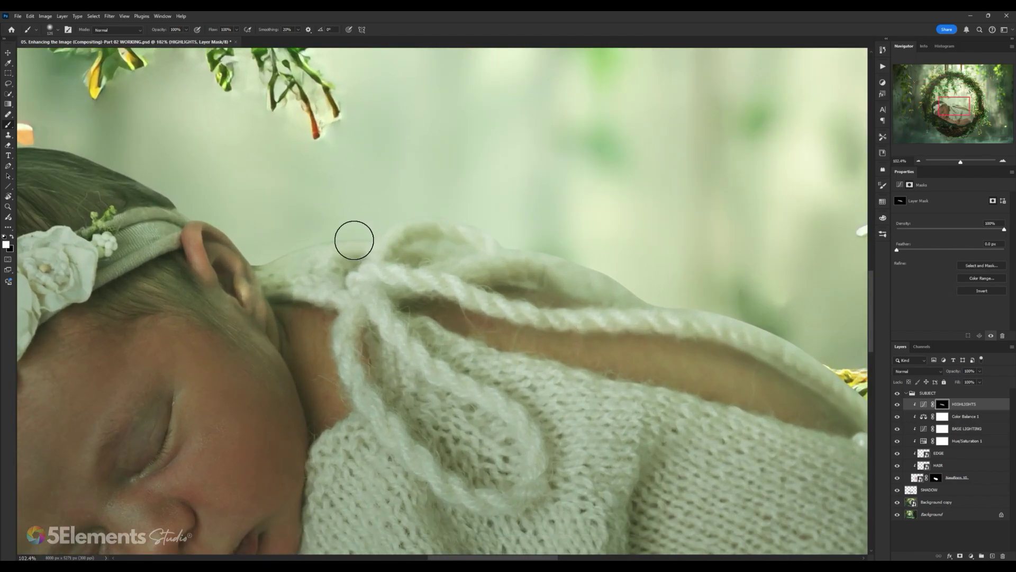
{"action": "scroll", "coordinate": [508, 262], "scroll_direction": "down", "scroll_amount": 2}
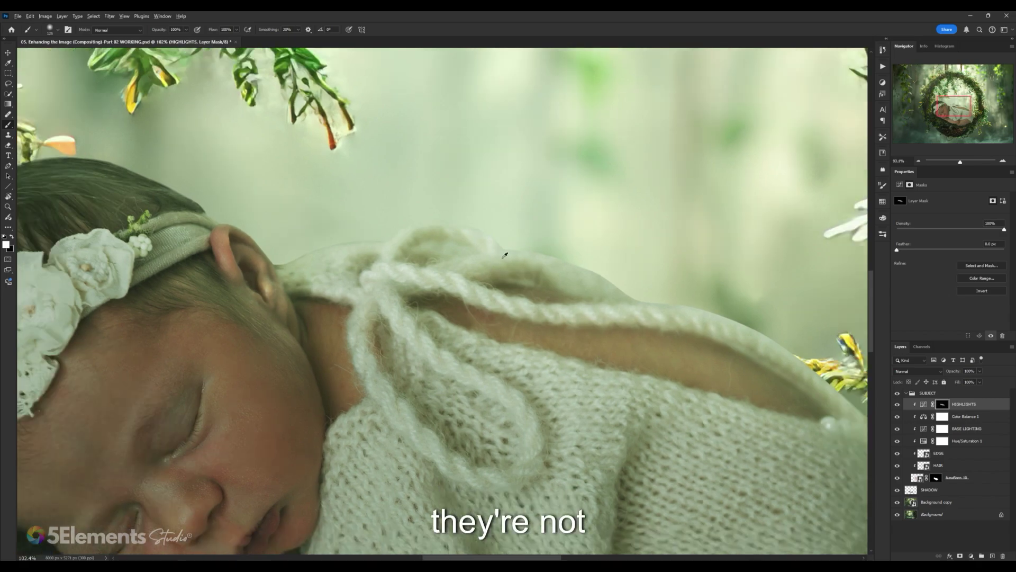
{"action": "left_click", "coordinate": [897, 404]}
{"action": "left_click", "coordinate": [898, 404]}
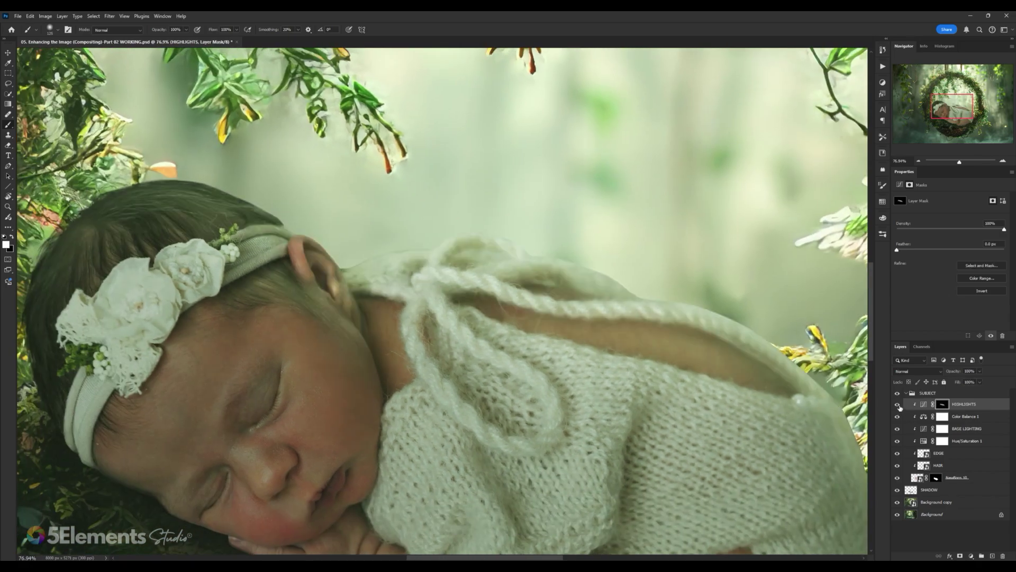
{"action": "scroll", "coordinate": [604, 212], "scroll_direction": "down", "scroll_amount": 4}
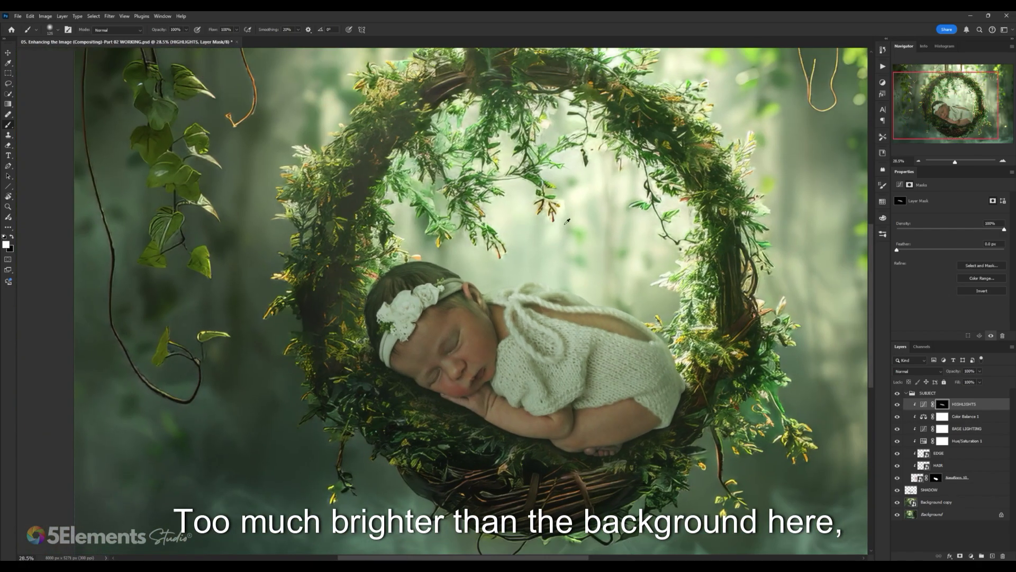
{"action": "scroll", "coordinate": [567, 222], "scroll_direction": "up", "scroll_amount": 3}
{"action": "scroll", "coordinate": [572, 333], "scroll_direction": "down", "scroll_amount": 3}
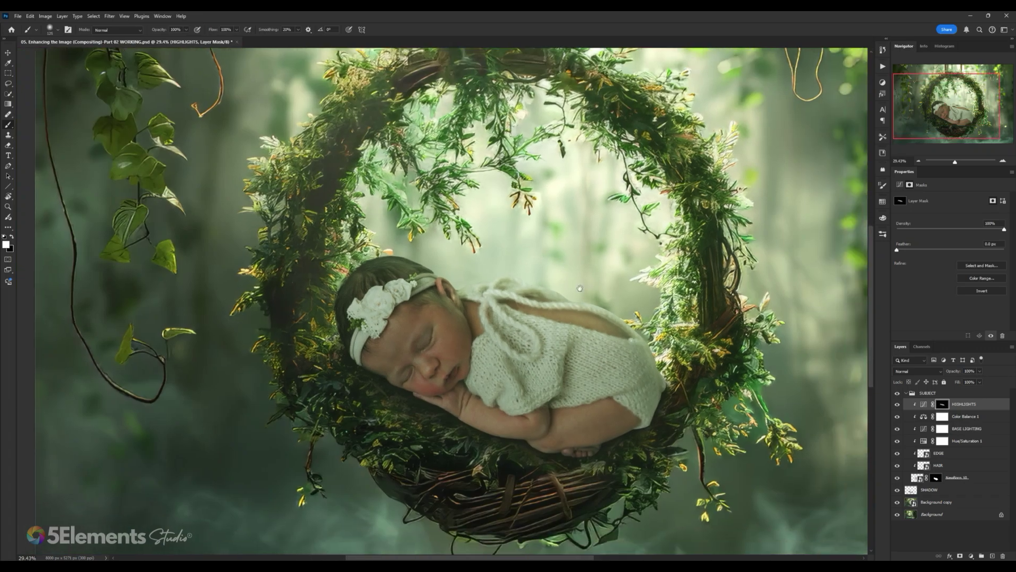
{"action": "scroll", "coordinate": [572, 284], "scroll_direction": "down", "scroll_amount": 2}
{"action": "scroll", "coordinate": [548, 273], "scroll_direction": "up", "scroll_amount": 1}
{"action": "left_click", "coordinate": [897, 406]}
{"action": "left_click", "coordinate": [898, 406]}
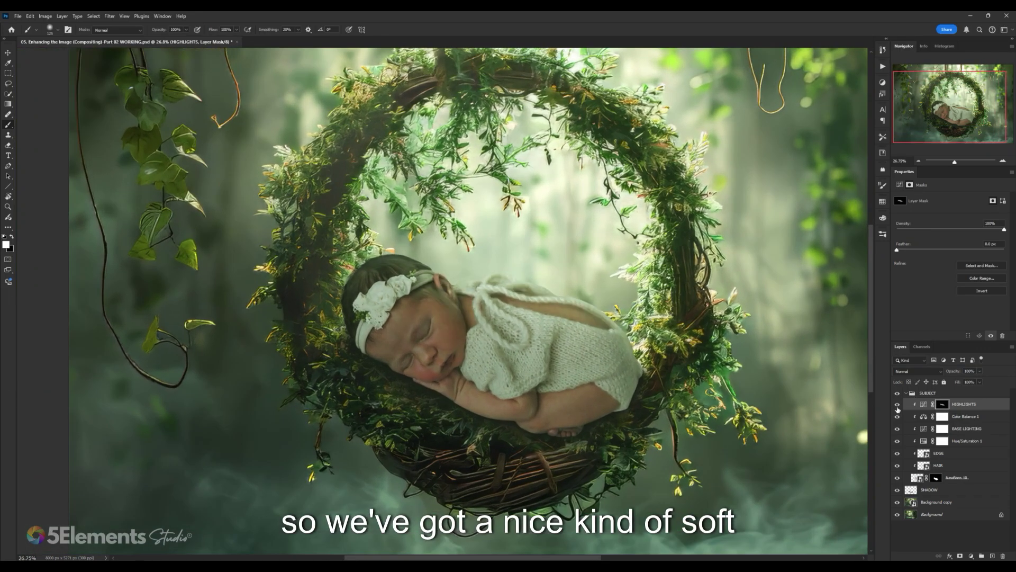
{"action": "left_click", "coordinate": [898, 407]}
{"action": "left_click", "coordinate": [898, 407]}
{"action": "left_click", "coordinate": [898, 406]}
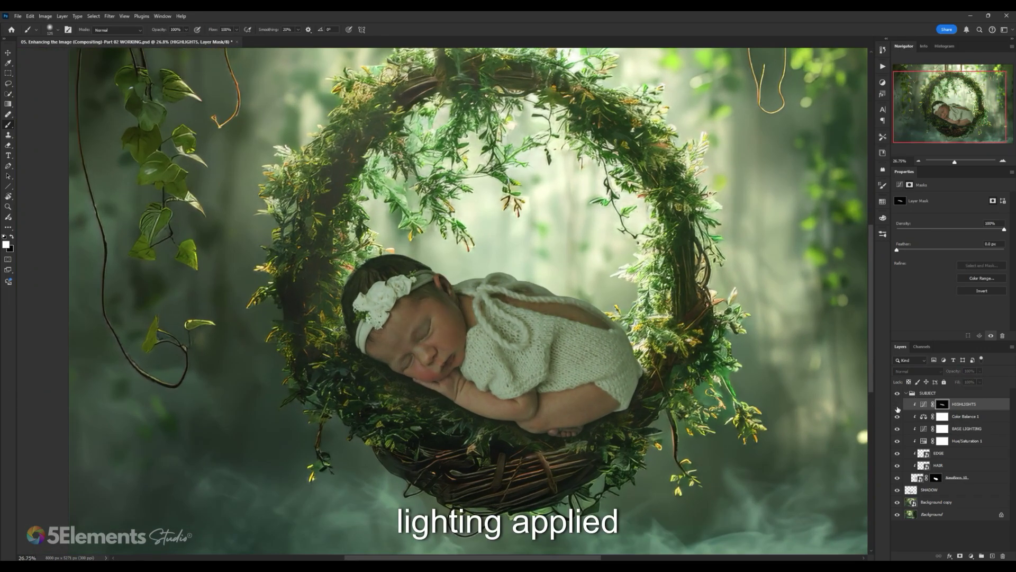
{"action": "left_click", "coordinate": [897, 407]}
{"action": "left_click", "coordinate": [898, 407]}
{"action": "left_click", "coordinate": [897, 407]}
{"action": "scroll", "coordinate": [540, 298], "scroll_direction": "down", "scroll_amount": 2}
{"action": "scroll", "coordinate": [540, 298], "scroll_direction": "up", "scroll_amount": 1}
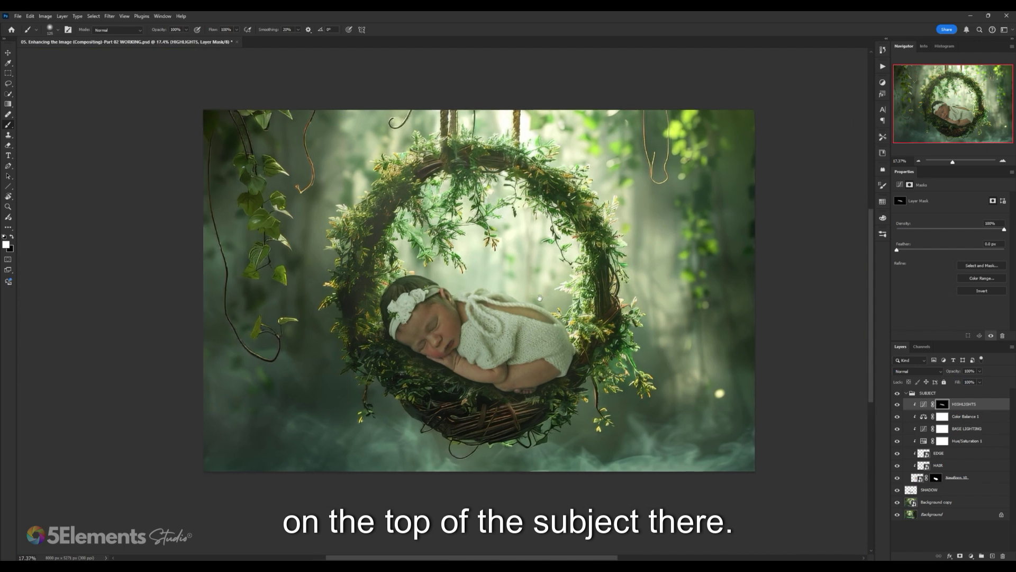
{"action": "scroll", "coordinate": [540, 298], "scroll_direction": "down", "scroll_amount": 2}
{"action": "scroll", "coordinate": [578, 339], "scroll_direction": "up", "scroll_amount": 3}
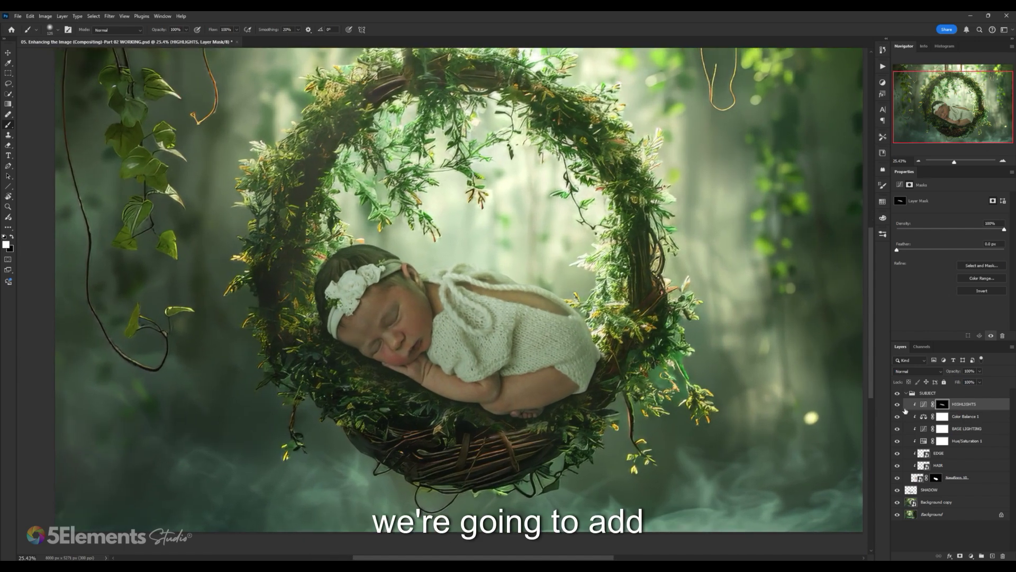
Step: Add a Curves adjustment layer directly above HIGHLIGHTS and clip it to the subject
{"action": "left_click", "coordinate": [924, 404]}
{"action": "scroll", "coordinate": [431, 292], "scroll_direction": "down", "scroll_amount": 1}
{"action": "scroll", "coordinate": [431, 293], "scroll_direction": "up", "scroll_amount": 1}
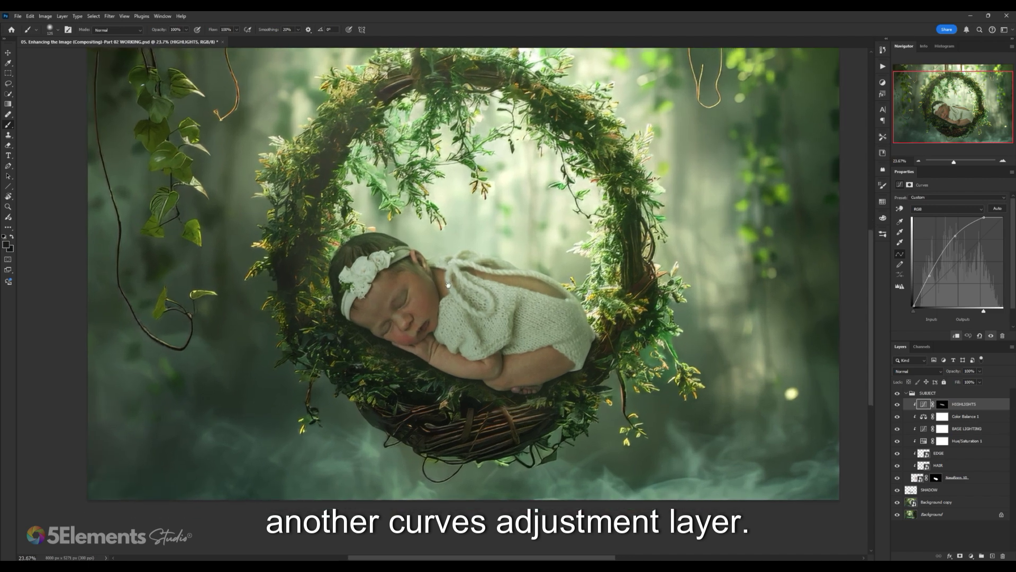
{"action": "left_click", "coordinate": [972, 556]}
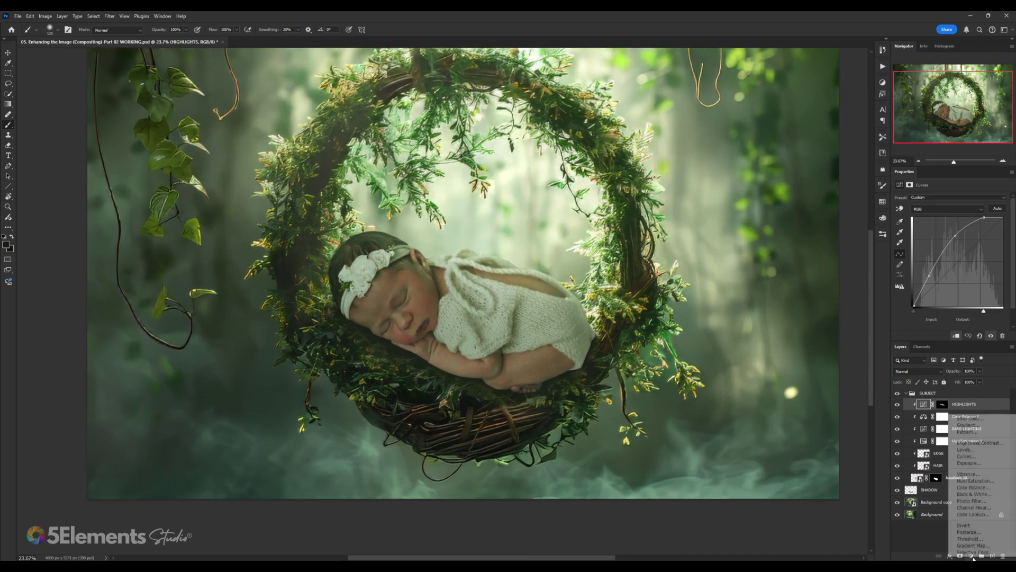
{"action": "left_click", "coordinate": [971, 462]}
{"action": "left_click", "coordinate": [932, 411], "text": "alt"}
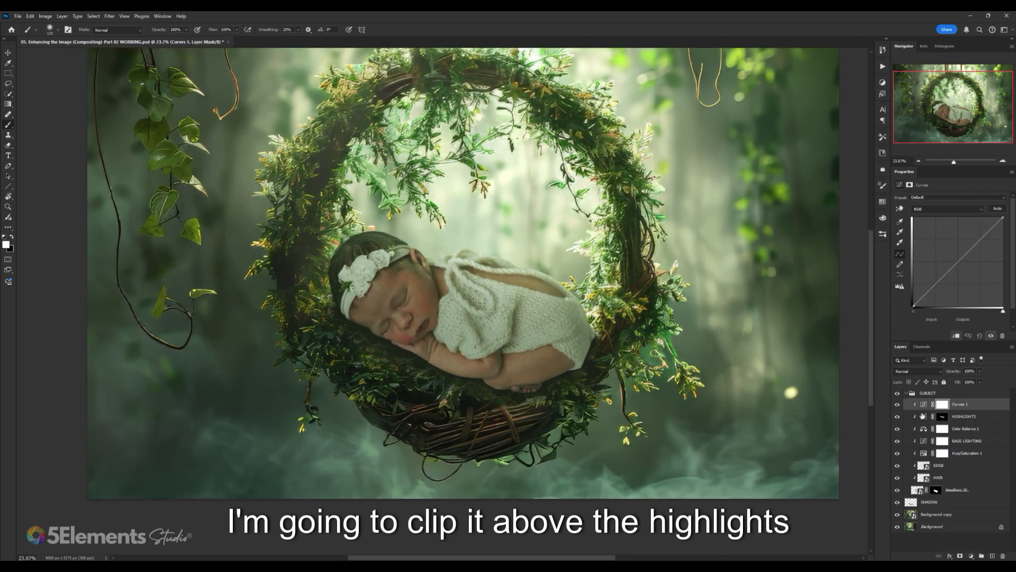
Step: Rename the new Curves adjustment layer to SHADOWS
{"action": "double_click", "coordinate": [961, 404]}
{"action": "type", "text": "S"}
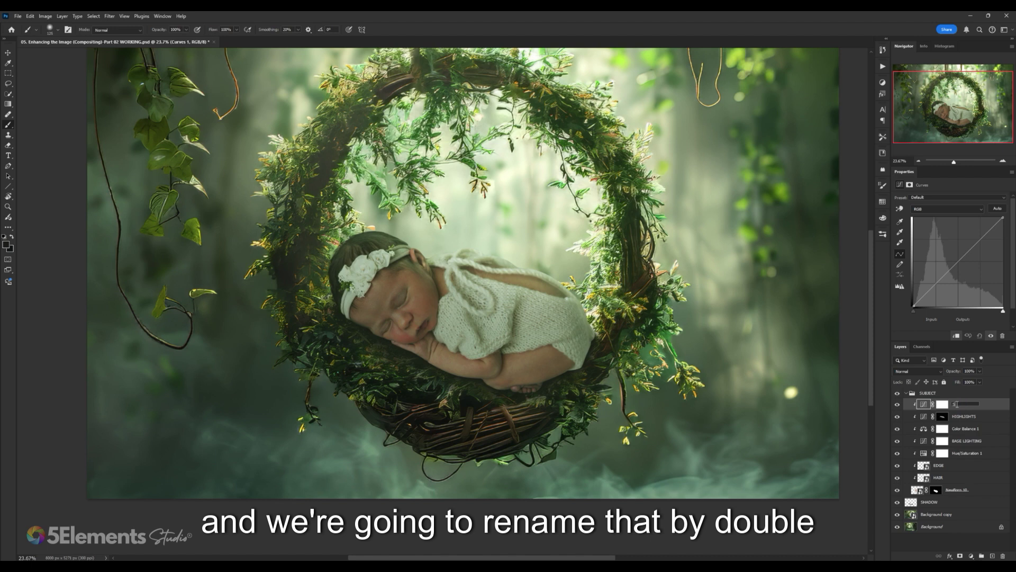
{"action": "type", "text": "HADOWS"}
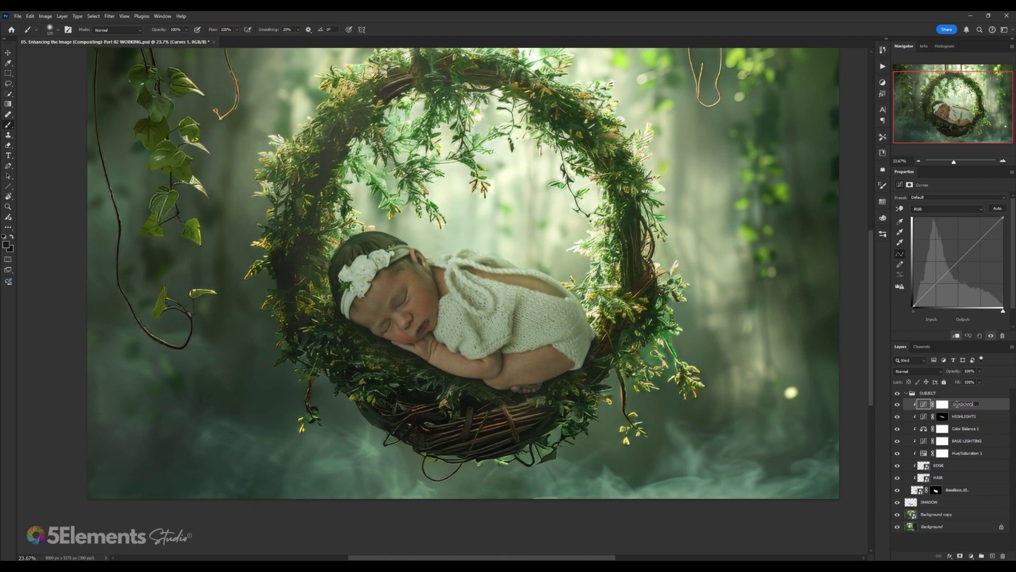
{"action": "key", "text": "Return"}
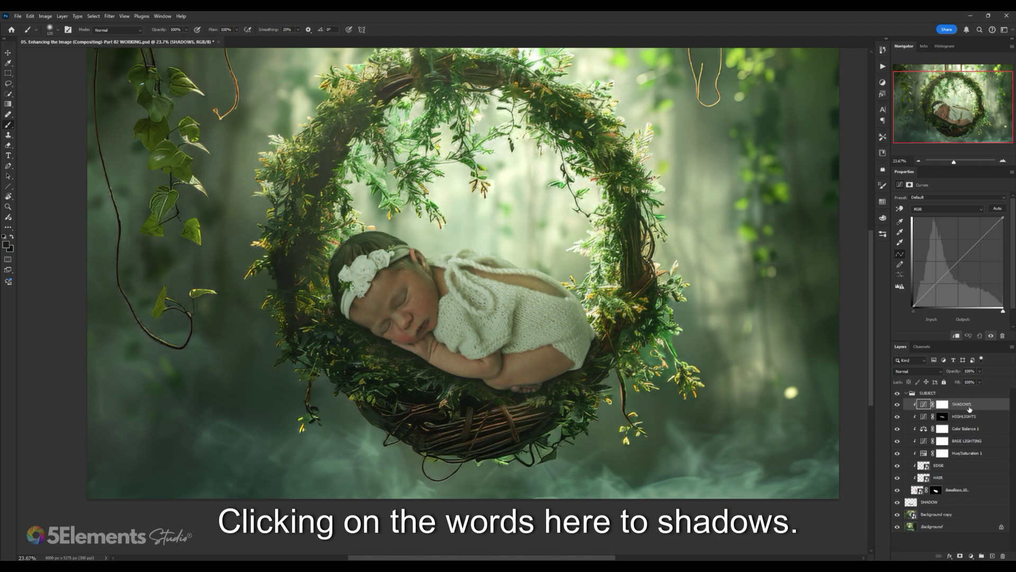
Step: Darken the subject by lowering the SHADOWS curve's white point to an output of about 168, matching the face shadows to the surrounding moss
{"action": "scroll", "coordinate": [515, 319], "scroll_direction": "up", "scroll_amount": 3}
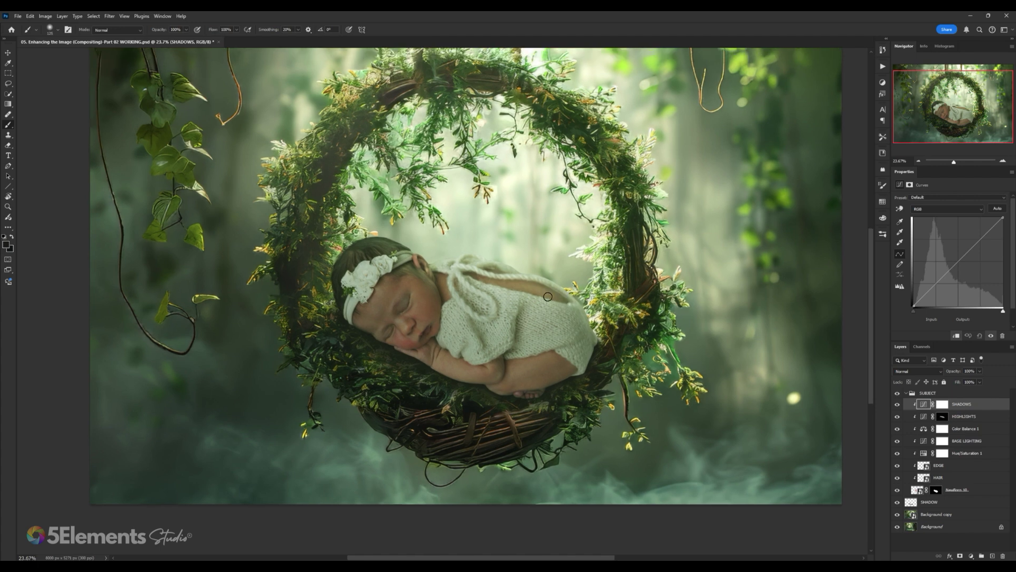
{"action": "scroll", "coordinate": [543, 328], "scroll_direction": "down", "scroll_amount": 3}
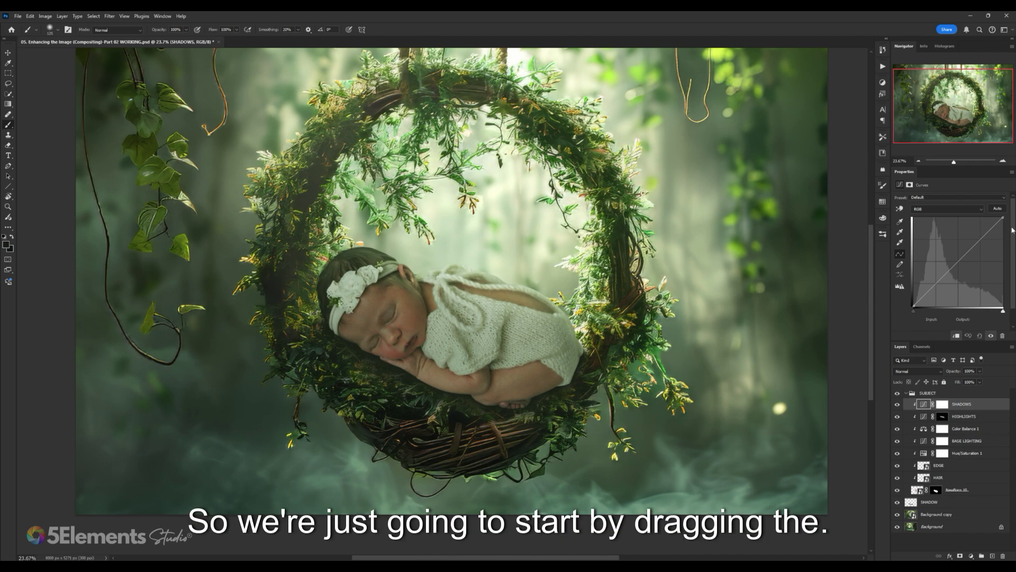
{"action": "left_click_drag", "start_coordinate": [1004, 219], "coordinate": [1003, 247]}
{"action": "scroll", "coordinate": [409, 319], "scroll_direction": "up", "scroll_amount": 6}
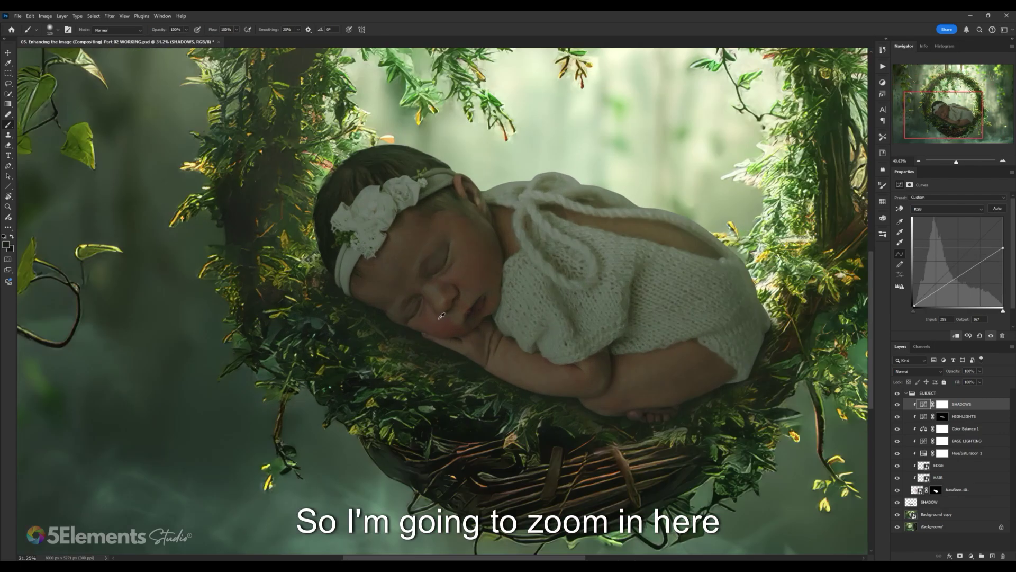
{"action": "scroll", "coordinate": [408, 286], "scroll_direction": "up", "scroll_amount": 3}
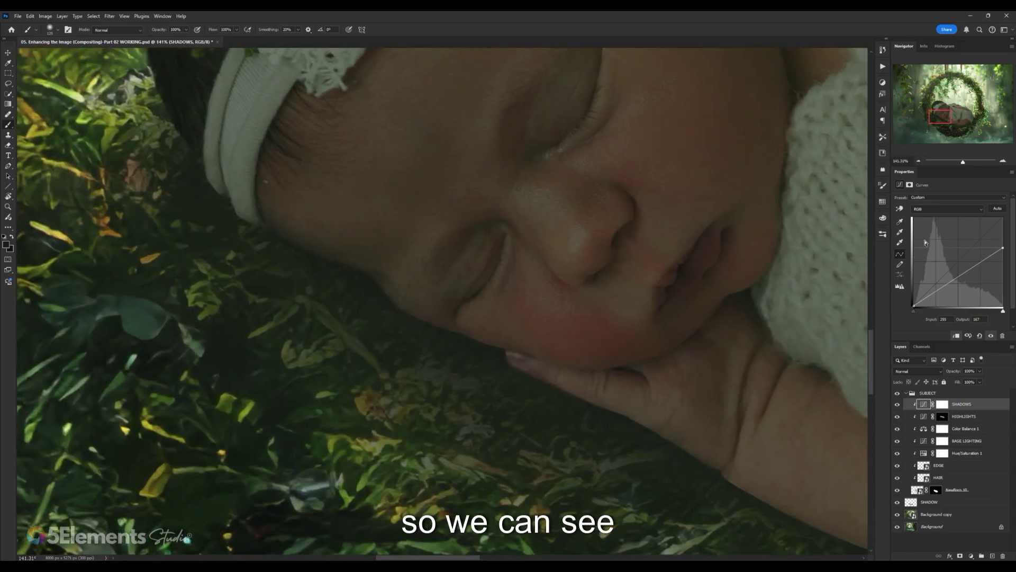
{"action": "left_click_drag", "start_coordinate": [1003, 248], "coordinate": [986, 263]}
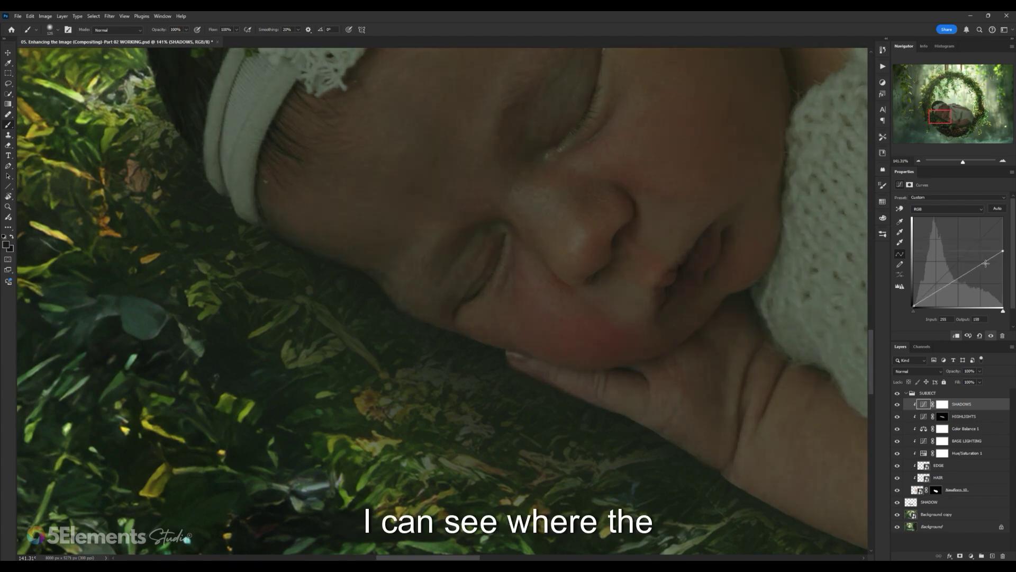
{"action": "scroll", "coordinate": [322, 261], "scroll_direction": "up", "scroll_amount": 3}
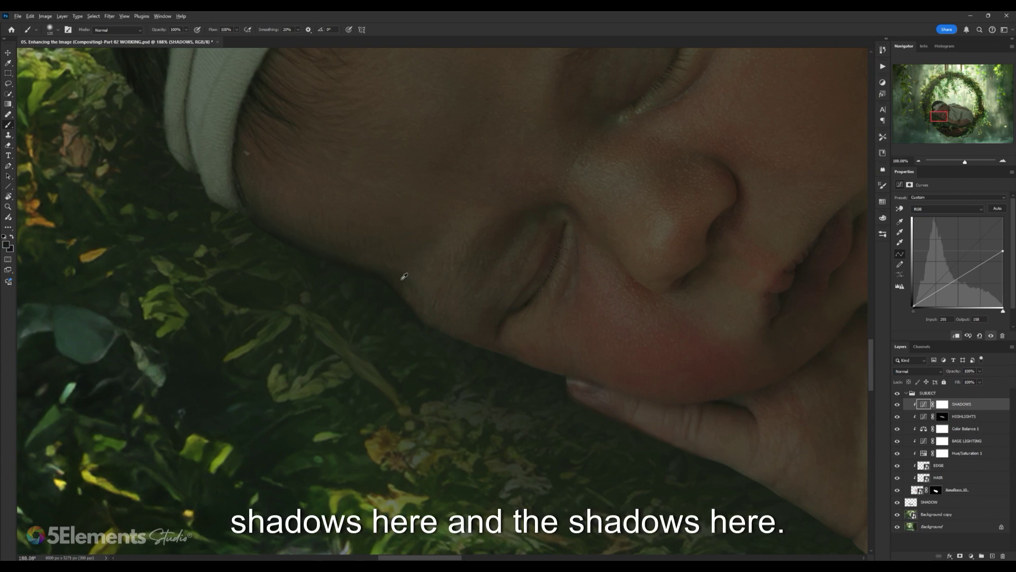
{"action": "scroll", "coordinate": [403, 276], "scroll_direction": "down", "scroll_amount": 4}
{"action": "scroll", "coordinate": [404, 276], "scroll_direction": "up", "scroll_amount": 2}
{"action": "mouse_move", "coordinate": [1003, 253]}
{"action": "left_mouse_down"}
{"action": "mouse_move", "coordinate": [1010, 240]}
{"action": "mouse_move", "coordinate": [1011, 270]}
{"action": "mouse_move", "coordinate": [1010, 247]}
{"action": "left_mouse_up"}
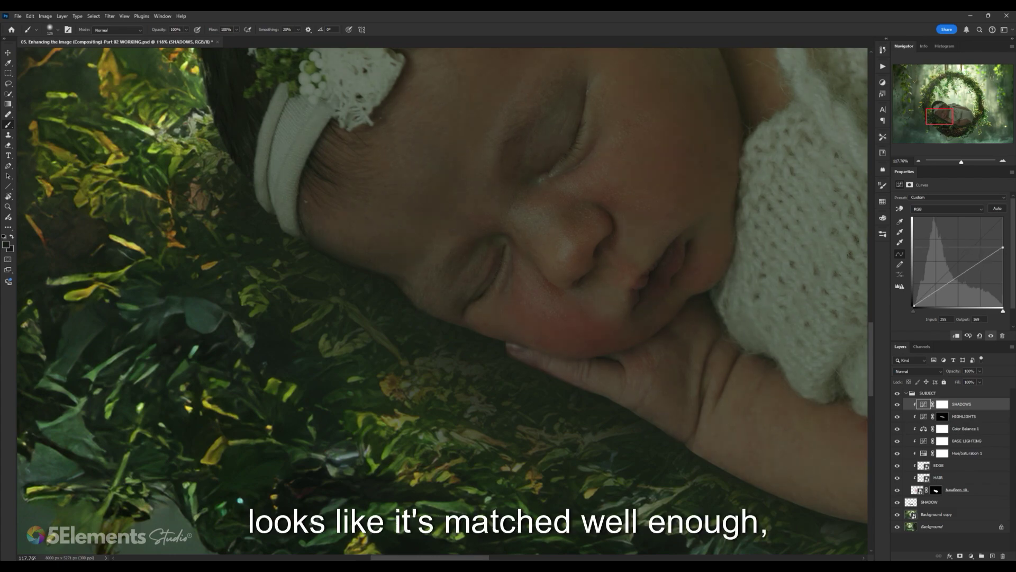
Step: Compare the darkened subject with and without the SHADOWS layer, in the full composition and nearer the baby
{"action": "scroll", "coordinate": [460, 320], "scroll_direction": "down", "scroll_amount": 10}
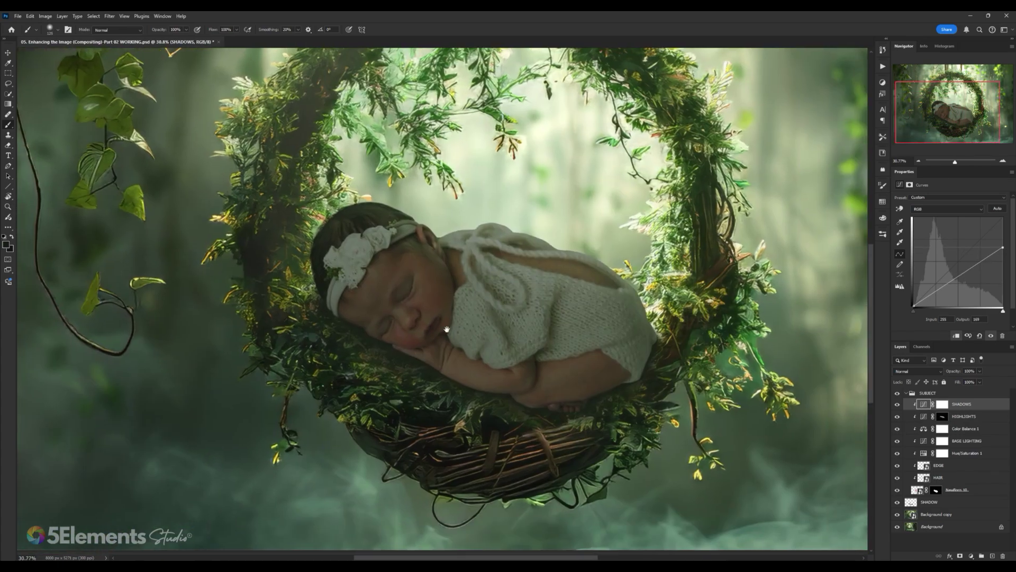
{"action": "scroll", "coordinate": [460, 320], "scroll_direction": "up", "scroll_amount": 5}
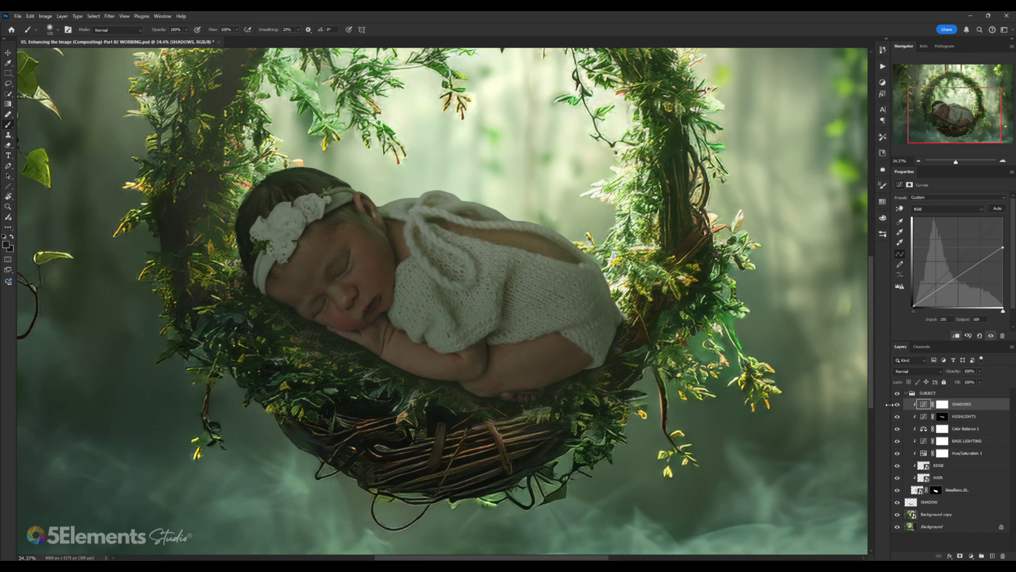
{"action": "left_click", "coordinate": [897, 404]}
{"action": "left_click", "coordinate": [897, 405]}
{"action": "left_click", "coordinate": [898, 405]}
{"action": "left_click", "coordinate": [897, 405]}
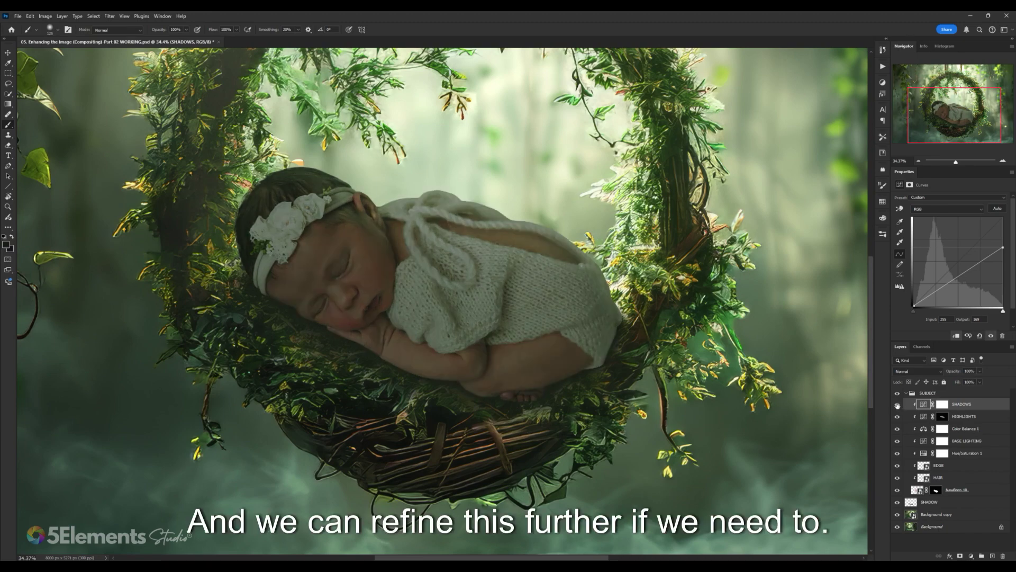
{"action": "scroll", "coordinate": [468, 286], "scroll_direction": "down", "scroll_amount": 5}
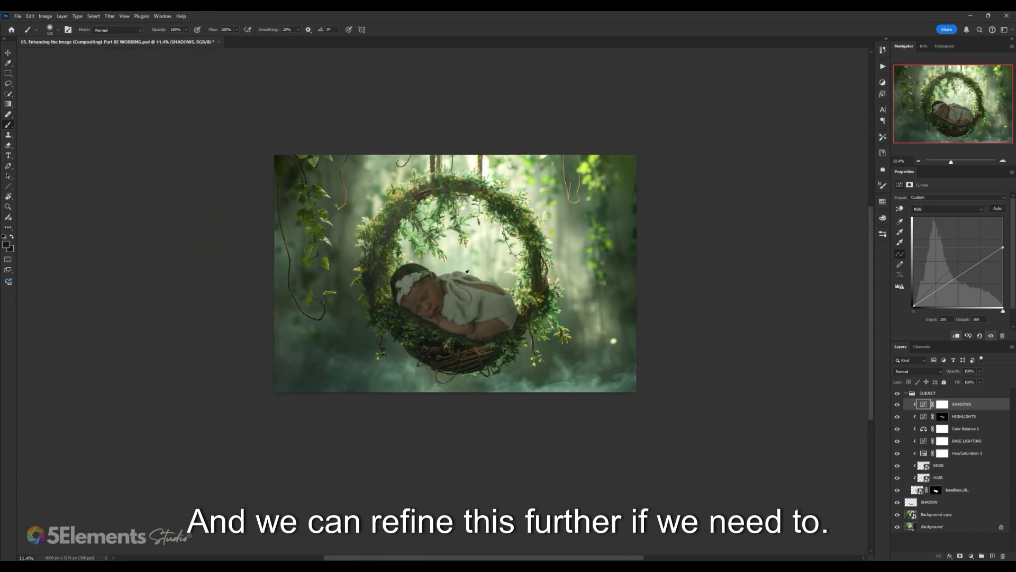
{"action": "scroll", "coordinate": [468, 286], "scroll_direction": "up", "scroll_amount": 3}
{"action": "scroll", "coordinate": [468, 286], "scroll_direction": "up", "scroll_amount": 2}
{"action": "scroll", "coordinate": [468, 287], "scroll_direction": "down", "scroll_amount": 1}
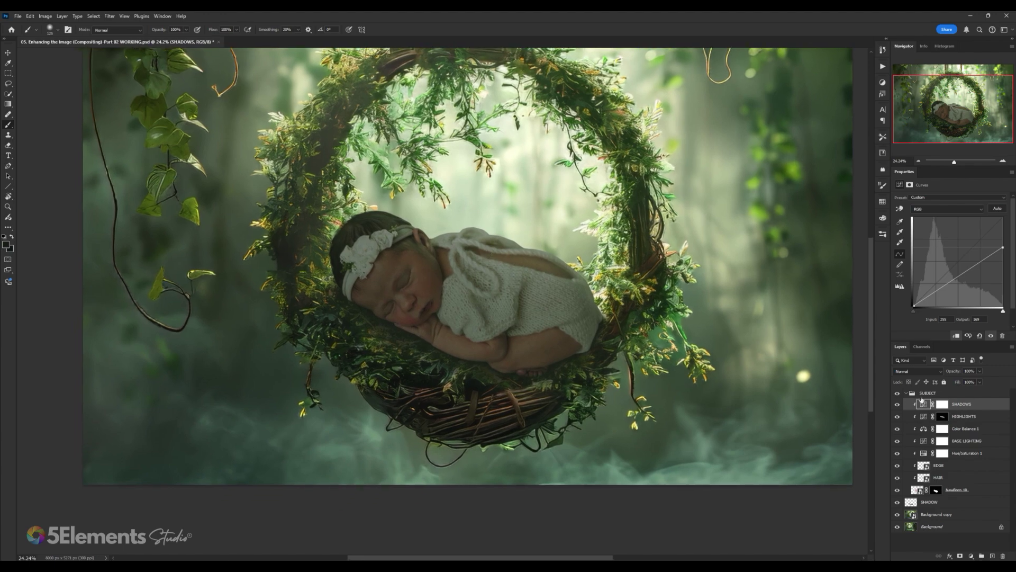
{"action": "left_click", "coordinate": [897, 404]}
{"action": "left_click", "coordinate": [897, 404]}
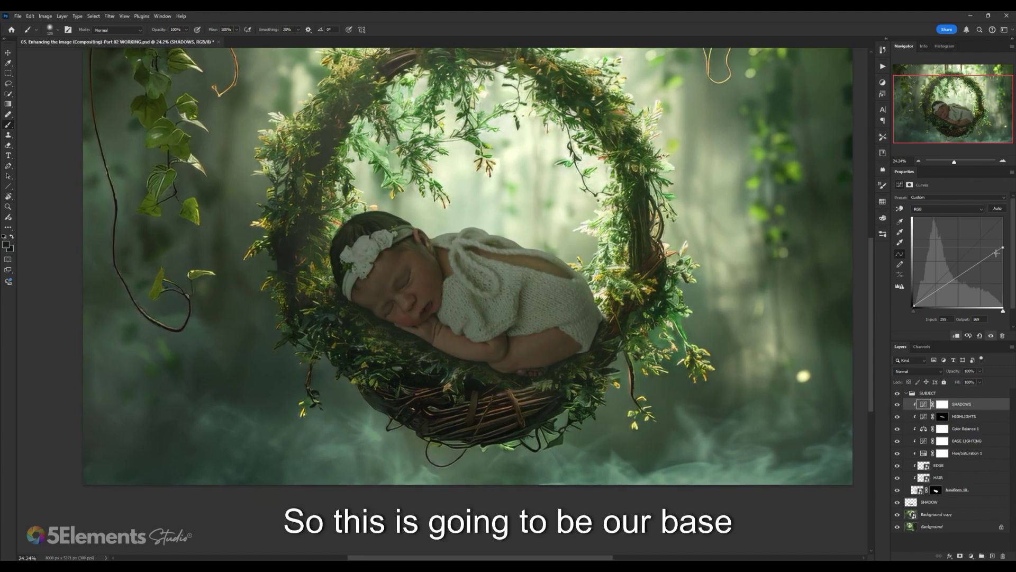
Step: Add a control point in the lower part of the SHADOWS curve and raise its white point slightly to keep some contrast
{"action": "scroll", "coordinate": [415, 300], "scroll_direction": "up", "scroll_amount": 10}
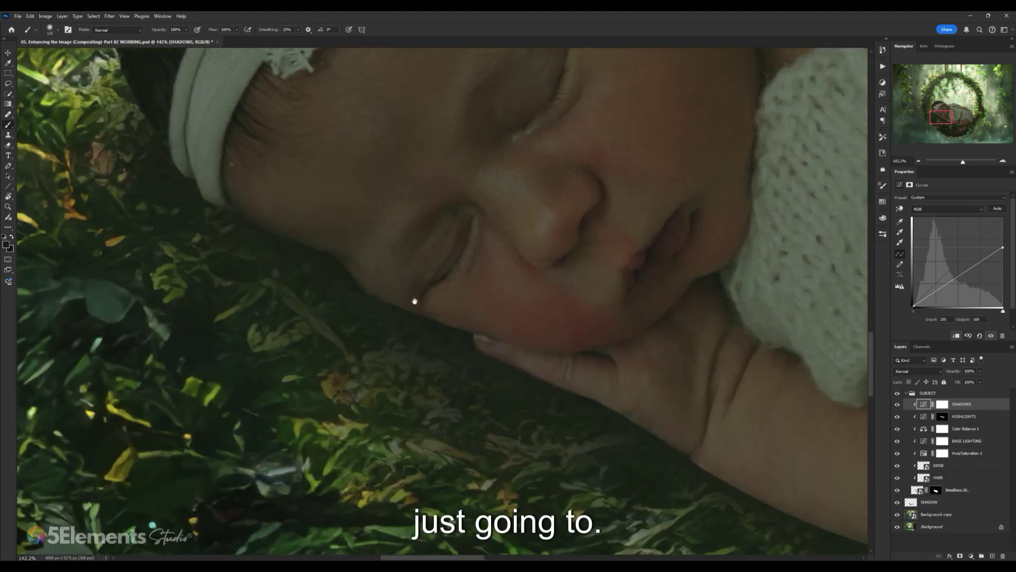
{"action": "left_click_drag", "start_coordinate": [415, 301], "coordinate": [492, 353]}
{"action": "left_click_drag", "start_coordinate": [940, 288], "coordinate": [941, 289]}
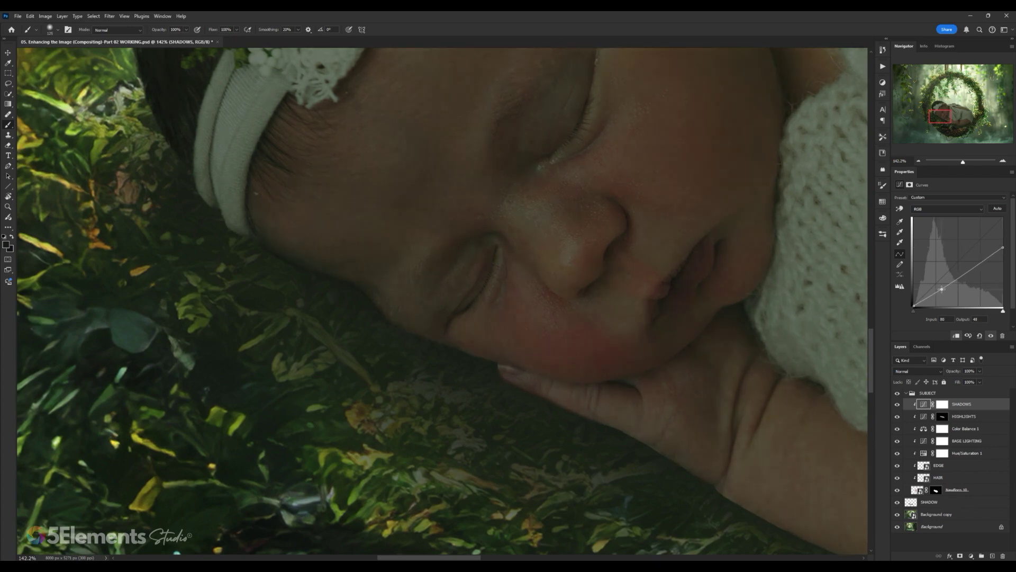
{"action": "left_click_drag", "start_coordinate": [1004, 249], "coordinate": [1003, 244]}
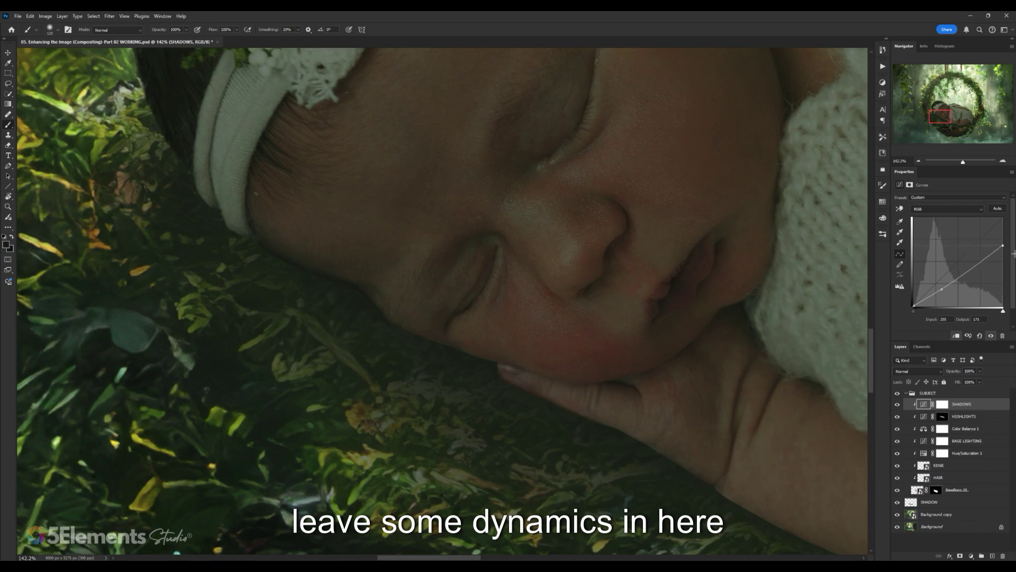
Step: Fine-tune the lower control point of the SHADOWS curve and lift its black point slightly
{"action": "left_click", "coordinate": [943, 289]}
{"action": "left_click_drag", "start_coordinate": [947, 288], "coordinate": [913, 306]}
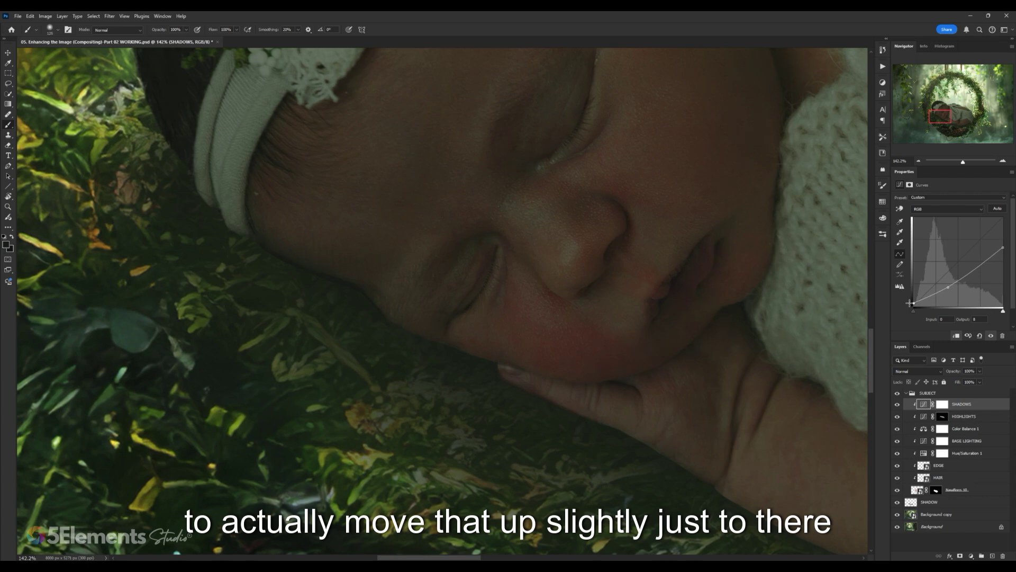
{"action": "left_click_drag", "start_coordinate": [948, 287], "coordinate": [947, 288]}
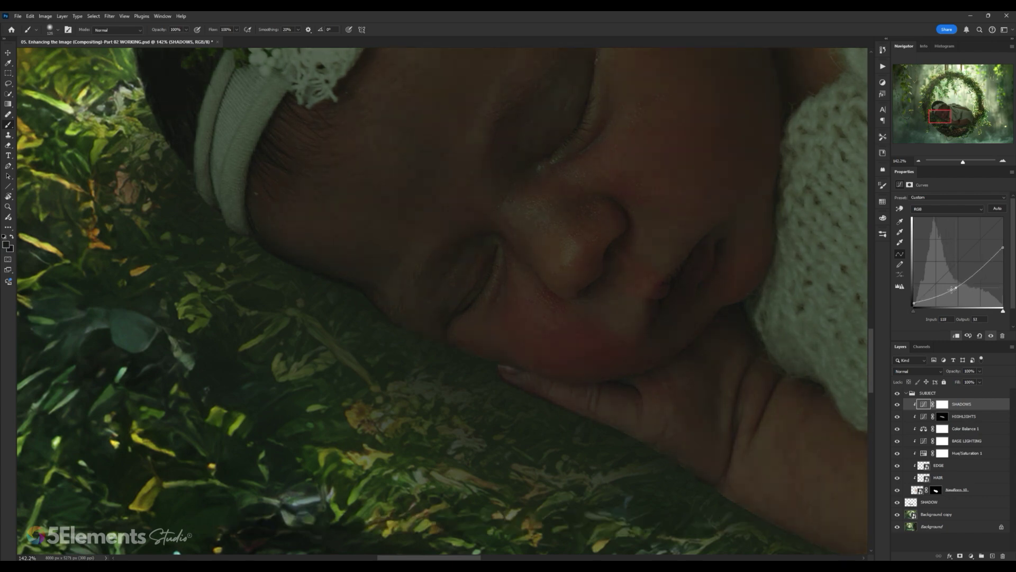
{"action": "left_click_drag", "start_coordinate": [914, 305], "coordinate": [913, 303]}
Step: Reposition the lower control point of the SHADOWS curve to soften the darkening on the baby's face, checking it in the wider composition
{"action": "scroll", "coordinate": [620, 229], "scroll_direction": "down", "scroll_amount": 6}
{"action": "scroll", "coordinate": [410, 298], "scroll_direction": "up", "scroll_amount": 2}
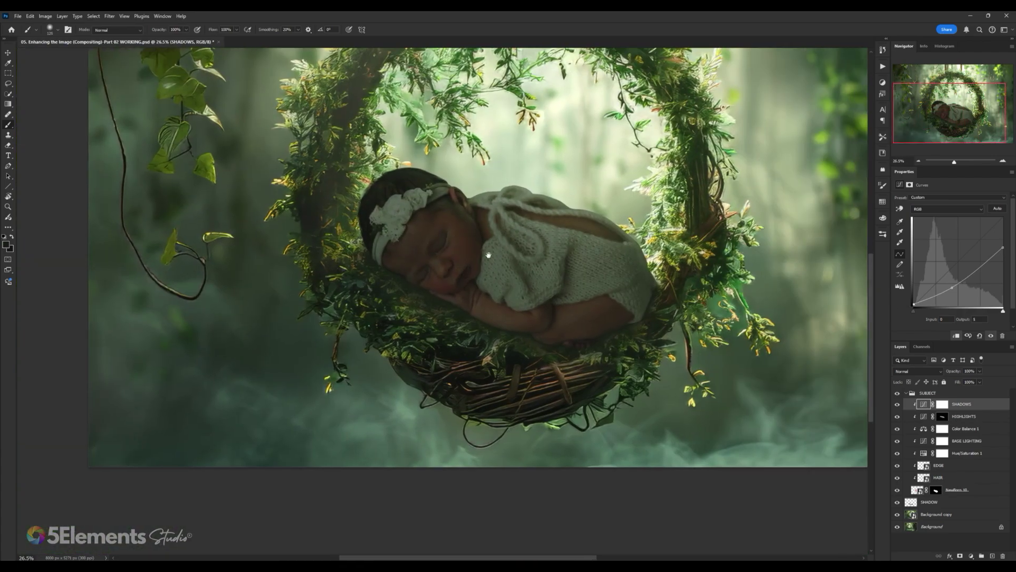
{"action": "scroll", "coordinate": [410, 298], "scroll_direction": "up", "scroll_amount": 3}
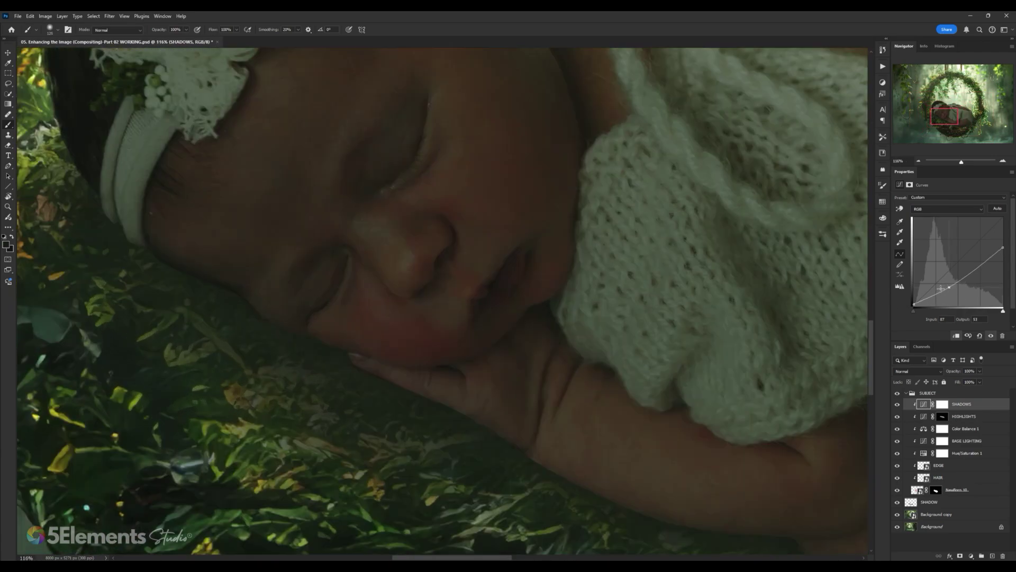
{"action": "mouse_move", "coordinate": [941, 289]}
{"action": "left_mouse_down"}
{"action": "mouse_move", "coordinate": [941, 277]}
{"action": "mouse_move", "coordinate": [943, 291]}
{"action": "left_mouse_up"}
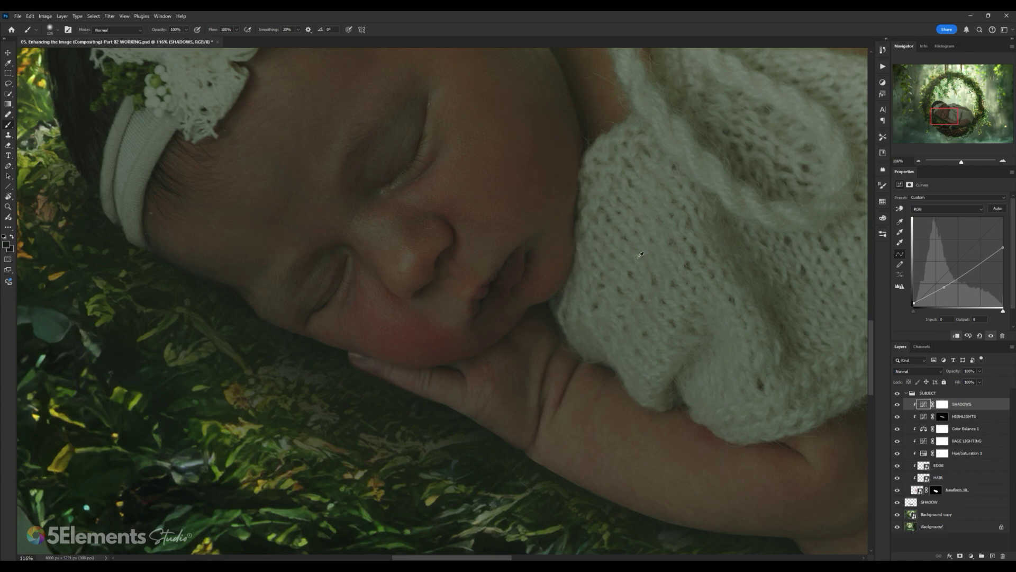
{"action": "scroll", "coordinate": [630, 262], "scroll_direction": "down", "scroll_amount": 8}
{"action": "scroll", "coordinate": [614, 273], "scroll_direction": "up", "scroll_amount": 5}
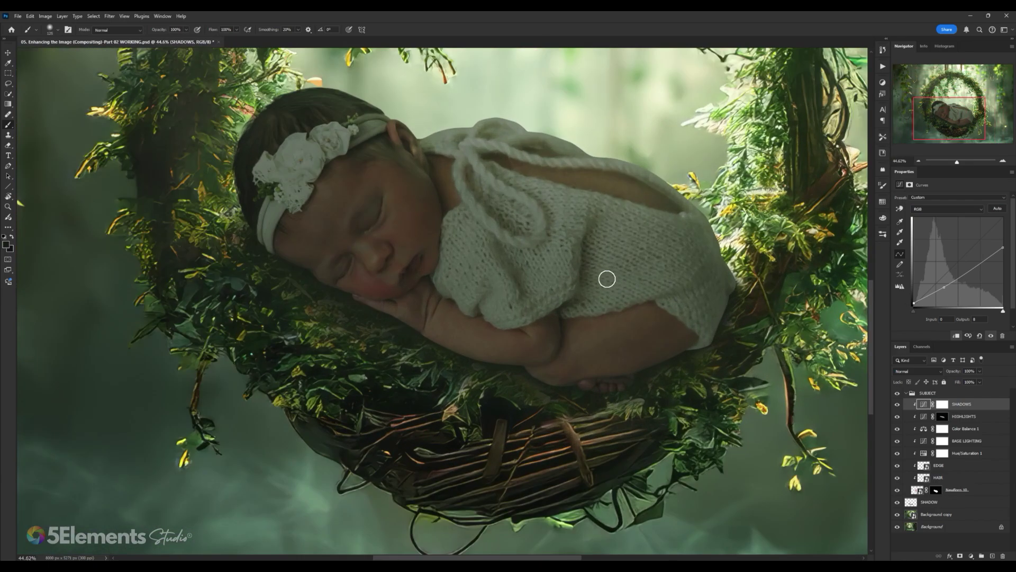
{"action": "scroll", "coordinate": [607, 279], "scroll_direction": "down", "scroll_amount": 4}
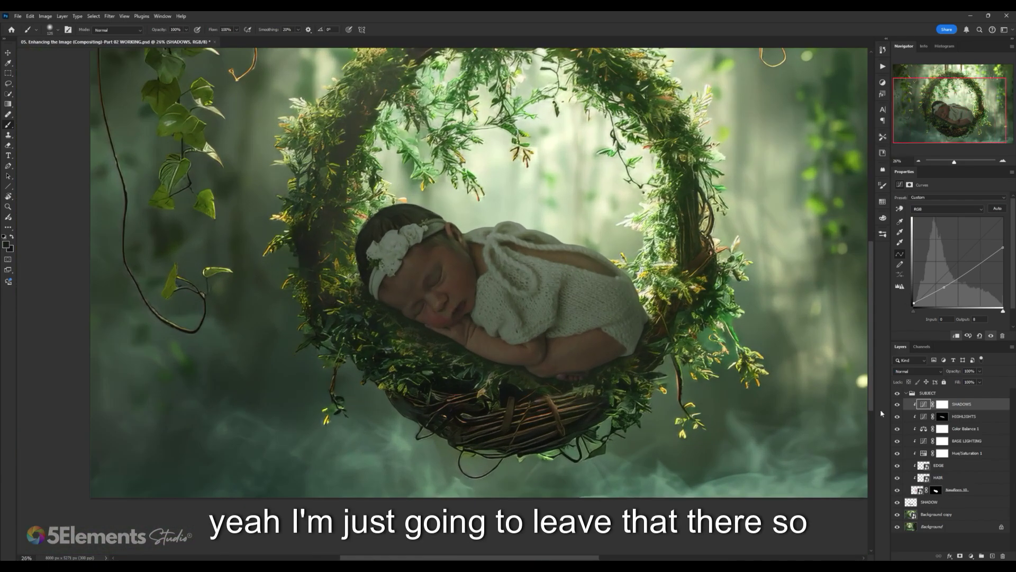
Step: Compare the composition with and without the SHADOWS layer
{"action": "left_click", "coordinate": [896, 404]}
{"action": "left_click", "coordinate": [897, 405]}
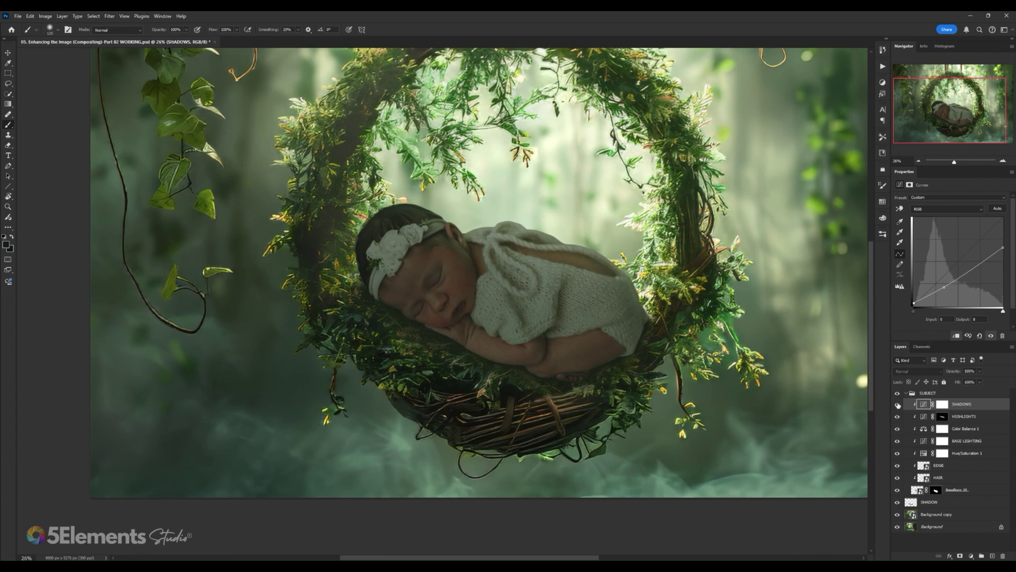
{"action": "scroll", "coordinate": [496, 298], "scroll_direction": "down", "scroll_amount": 2}
{"action": "scroll", "coordinate": [495, 298], "scroll_direction": "up", "scroll_amount": 4}
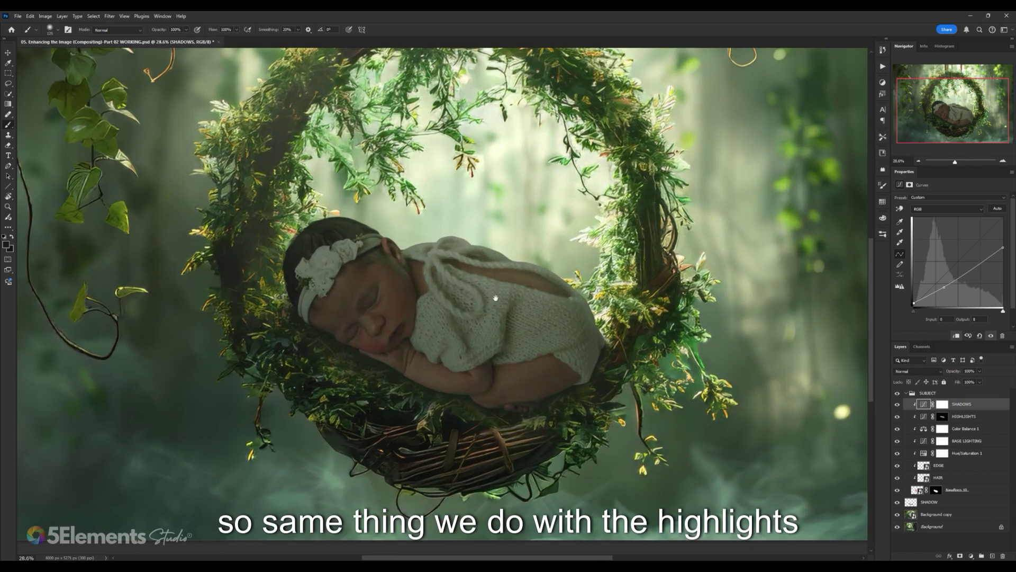
Step: Invert the SHADOWS layer mask to black to hide the darkening from the whole subject
{"action": "left_click_drag", "start_coordinate": [495, 298], "coordinate": [507, 292]}
{"action": "left_click", "coordinate": [942, 405]}
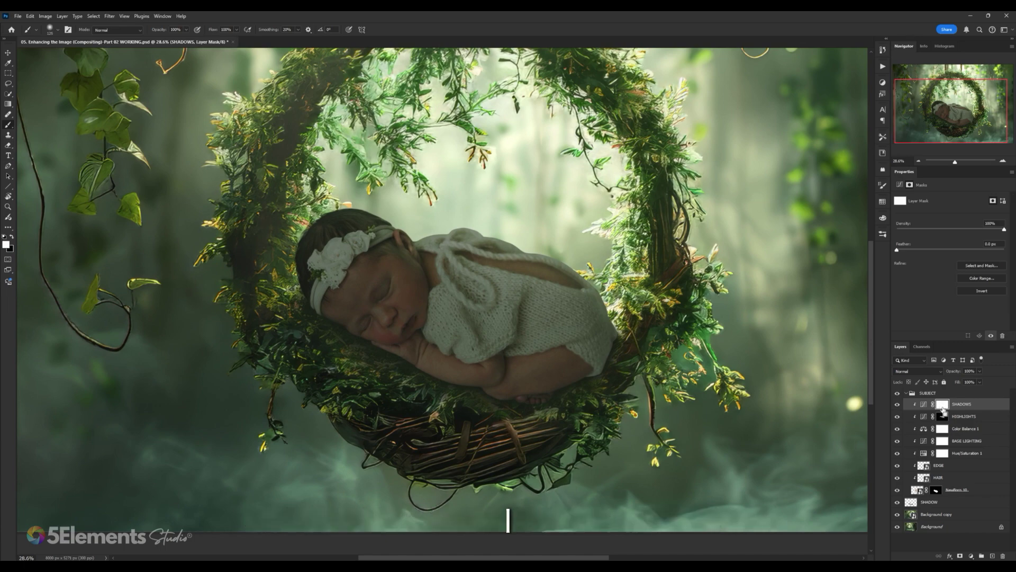
{"action": "key", "text": "ctrl+i"}
Step: Paint white on the SHADOWS mask with a larger brush along the forehead and cheek edge resting on the moss
{"action": "scroll", "coordinate": [524, 313], "scroll_direction": "up", "scroll_amount": 2}
{"action": "left_click_drag", "start_coordinate": [524, 314], "coordinate": [533, 305]}
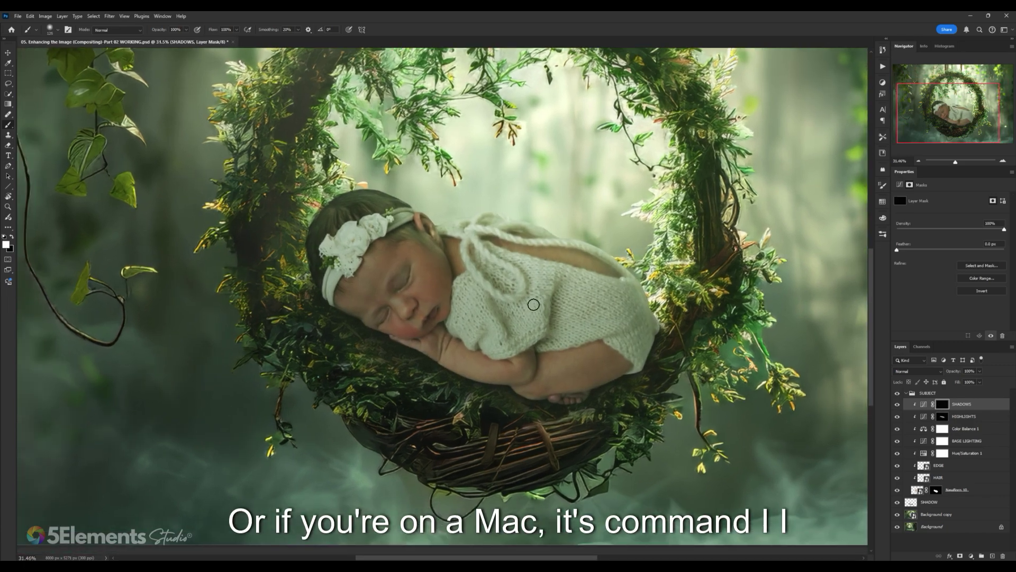
{"action": "scroll", "coordinate": [475, 319], "scroll_direction": "up", "scroll_amount": 3}
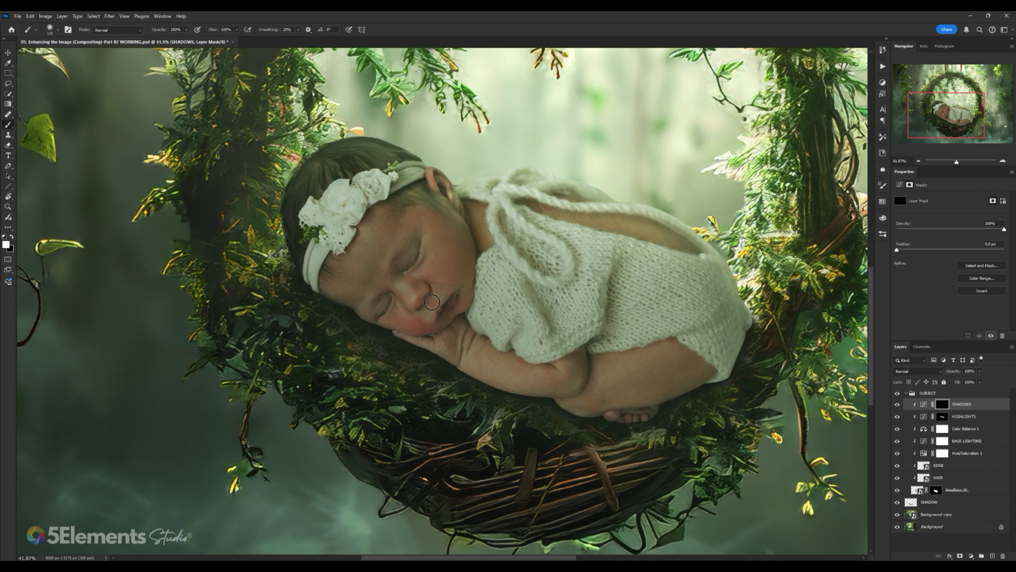
{"action": "scroll", "coordinate": [371, 297], "scroll_direction": "up", "scroll_amount": 4}
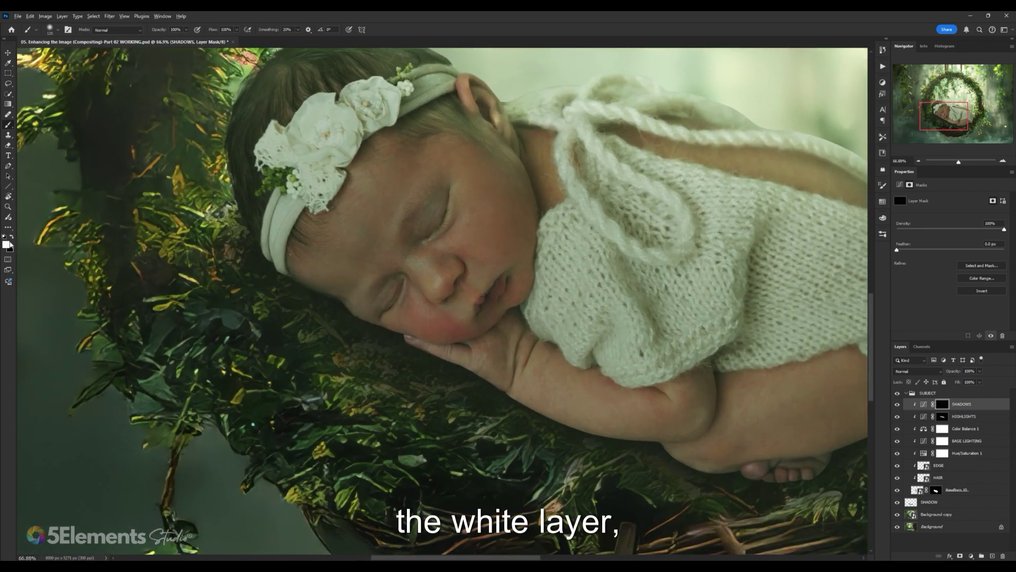
{"action": "scroll", "coordinate": [286, 270], "scroll_direction": "up", "scroll_amount": 4}
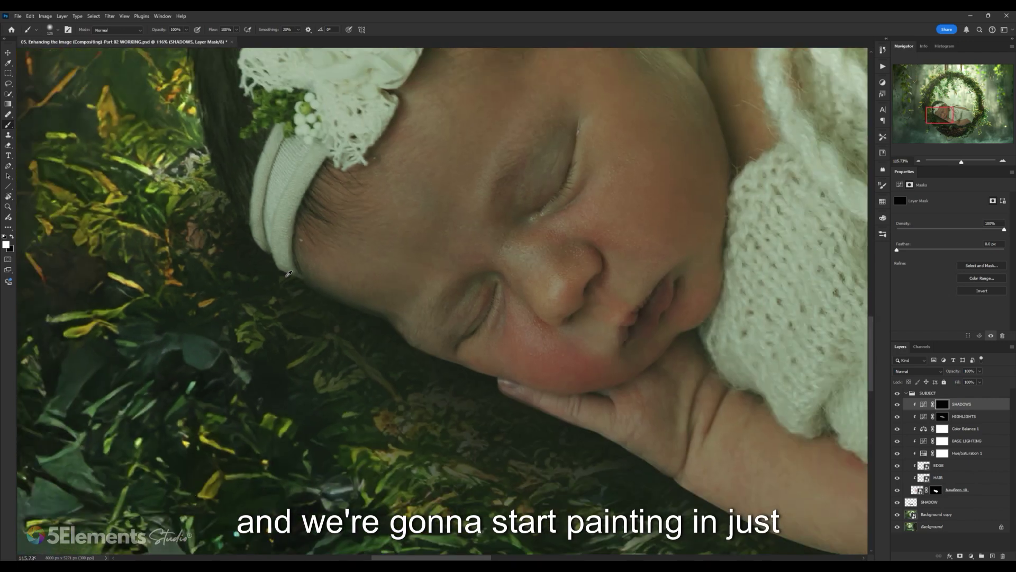
{"action": "scroll", "coordinate": [288, 272], "scroll_direction": "up", "scroll_amount": 1}
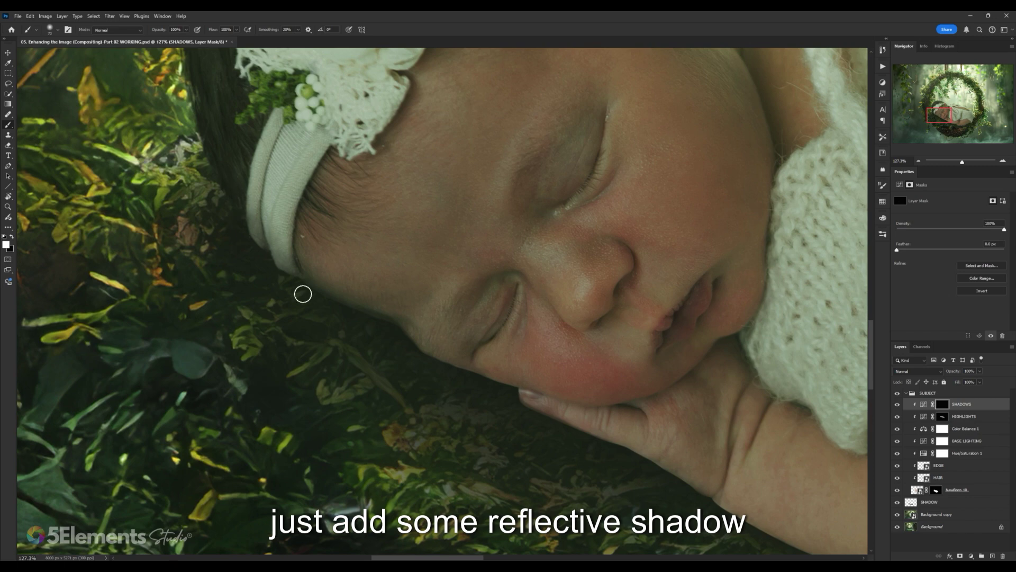
{"action": "key", "text": "bracketright"}
{"action": "key", "text": "bracketright"}
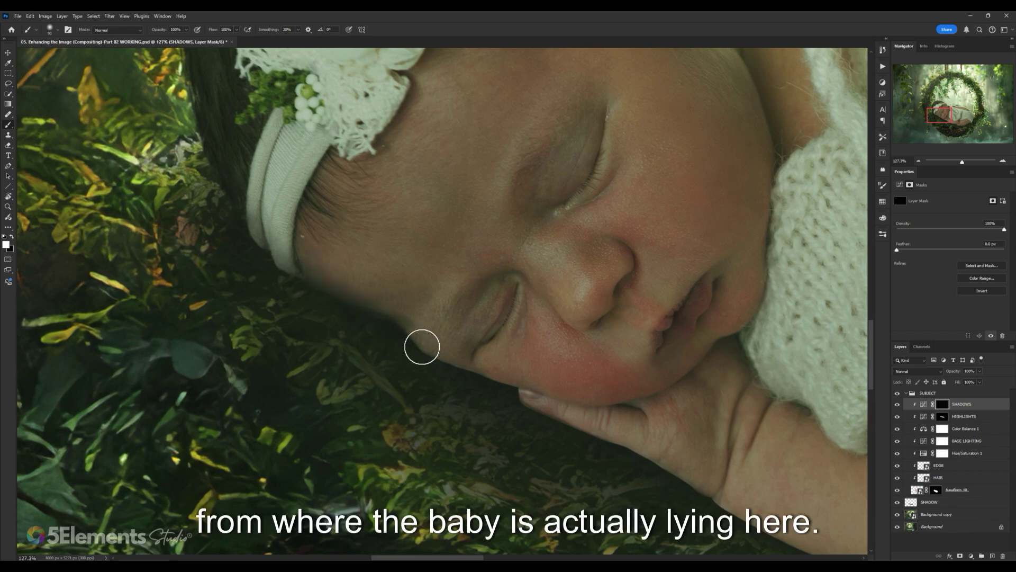
{"action": "left_click_drag", "start_coordinate": [450, 357], "coordinate": [416, 336]}
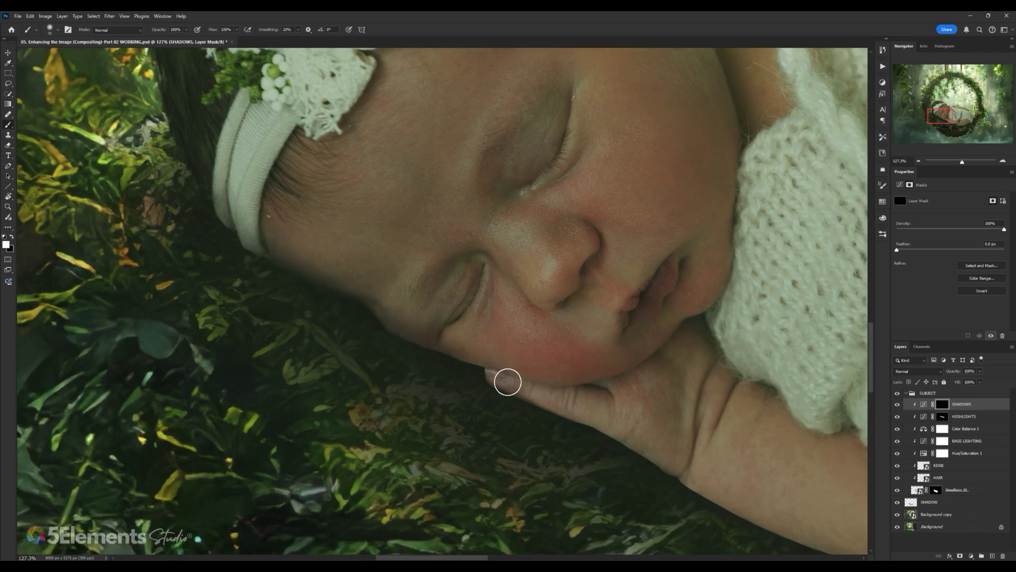
{"action": "left_click_drag", "start_coordinate": [371, 311], "coordinate": [363, 306]}
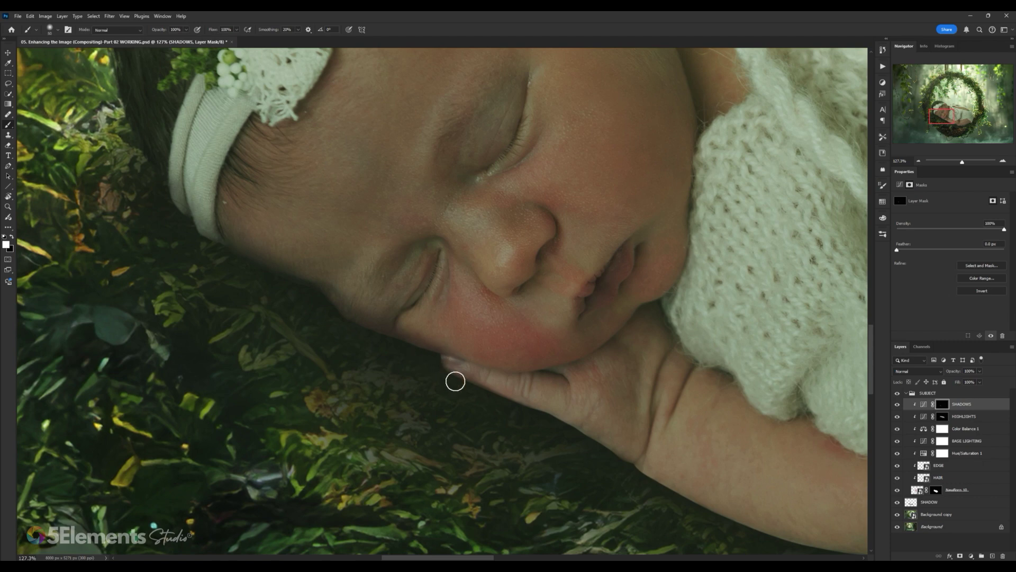
Step: Paint the shadow in along the underside of the baby's hand and forearm, adapting the brush size to the contour
{"action": "scroll", "coordinate": [571, 424], "scroll_direction": "right", "scroll_amount": 3}
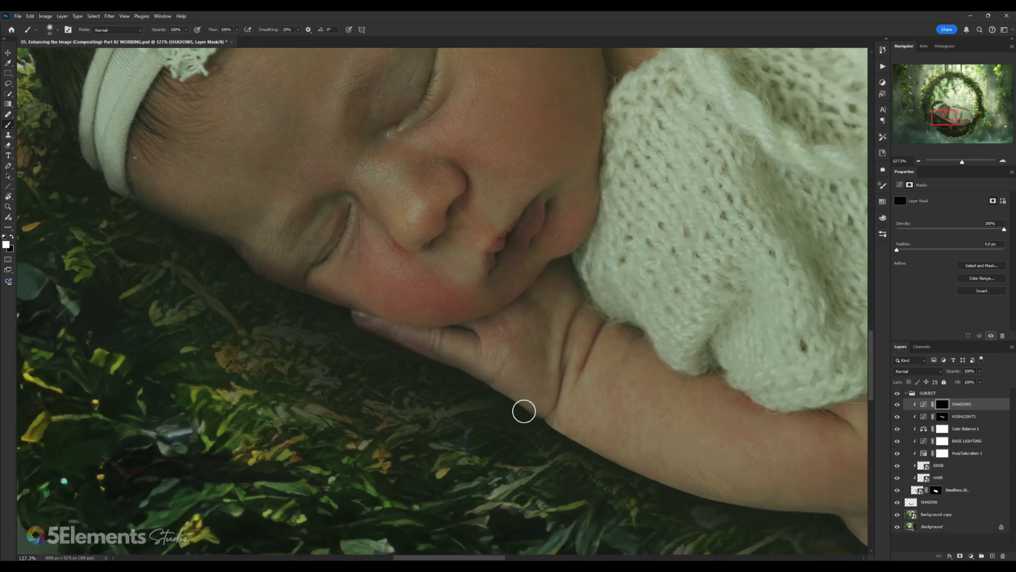
{"action": "left_click_drag", "start_coordinate": [536, 414], "coordinate": [474, 381]}
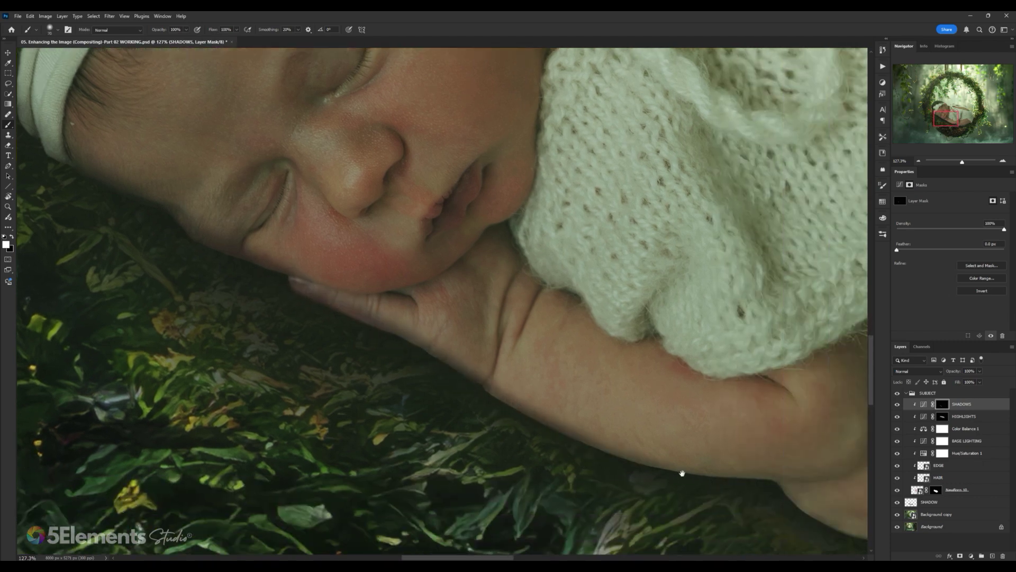
{"action": "scroll", "coordinate": [682, 473], "scroll_direction": "right", "scroll_amount": 3}
{"action": "scroll", "coordinate": [672, 461], "scroll_direction": "right", "scroll_amount": 1}
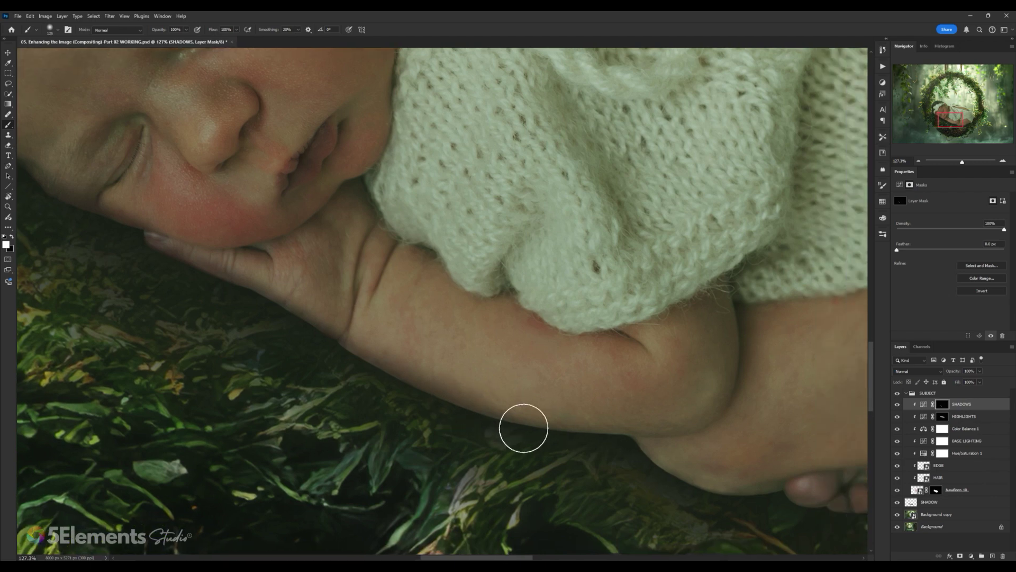
{"action": "scroll", "coordinate": [522, 423], "scroll_direction": "right", "scroll_amount": 3}
{"action": "key", "text": "bracketleft"}
{"action": "key", "text": "bracketleft"}
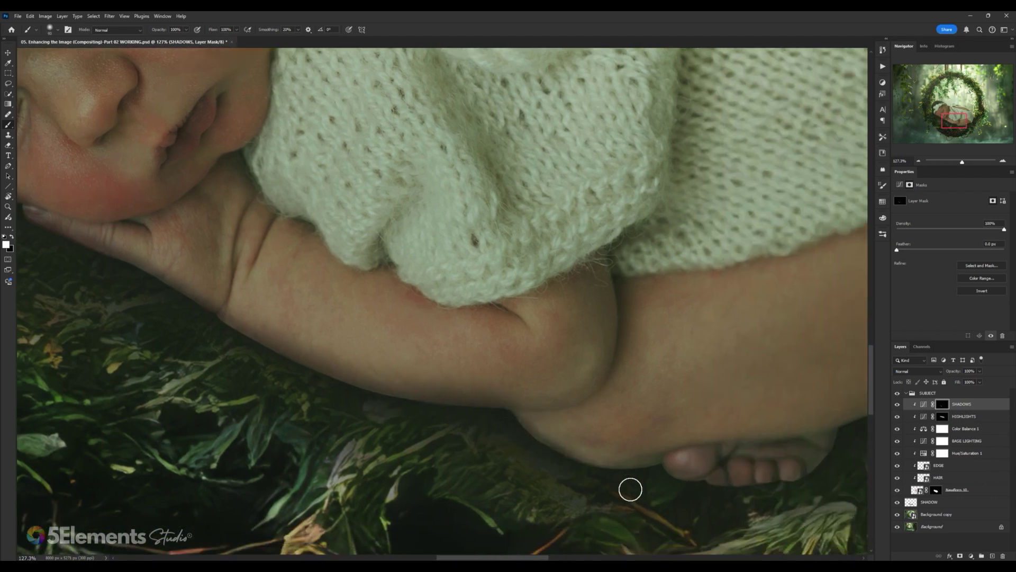
Step: Paint the shadow in along the underside of the baby's leg and foot, varying the brush size
{"action": "scroll", "coordinate": [683, 472], "scroll_direction": "right", "scroll_amount": 2}
{"action": "scroll", "coordinate": [644, 424], "scroll_direction": "right", "scroll_amount": 2}
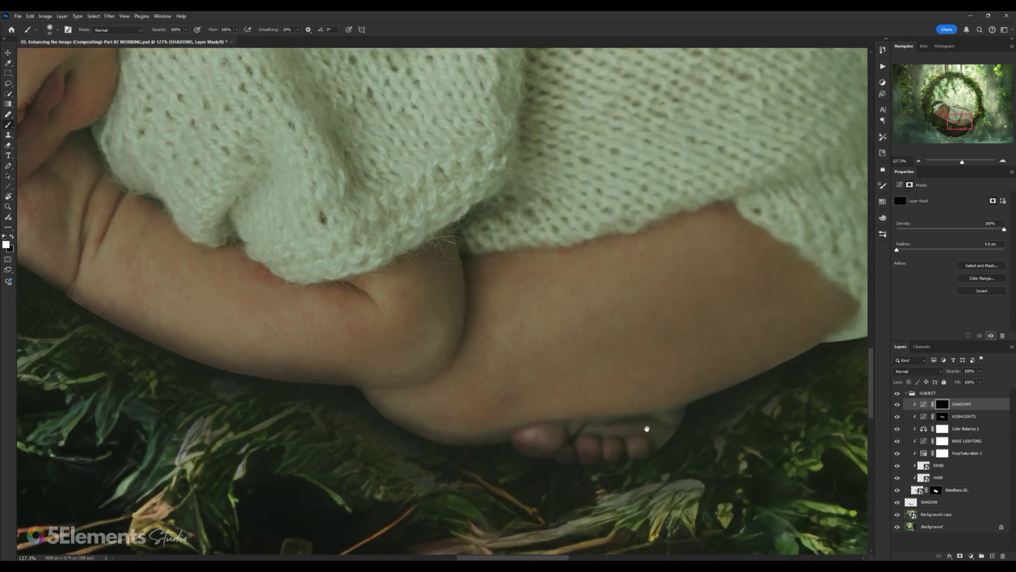
{"action": "key", "text": "bracketright"}
{"action": "key", "text": "bracketright"}
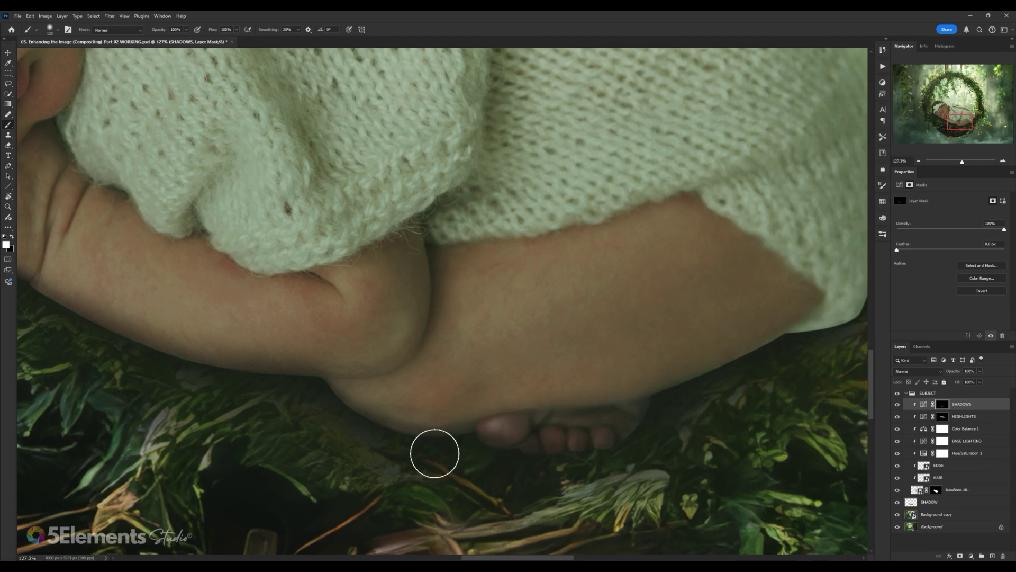
{"action": "scroll", "coordinate": [433, 452], "scroll_direction": "right", "scroll_amount": 2}
{"action": "key", "text": "bracketleft"}
{"action": "key", "text": "bracketleft"}
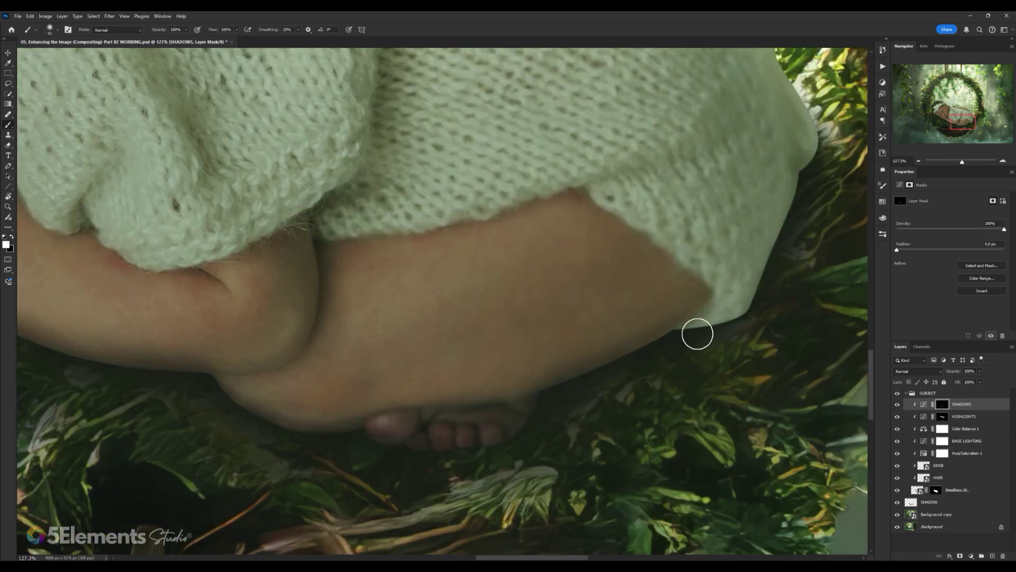
Step: Paint the shadow in along the rear edge of the knitted outfit, enlarging the brush for a softer falloff
{"action": "scroll", "coordinate": [609, 378], "scroll_direction": "right", "scroll_amount": 2}
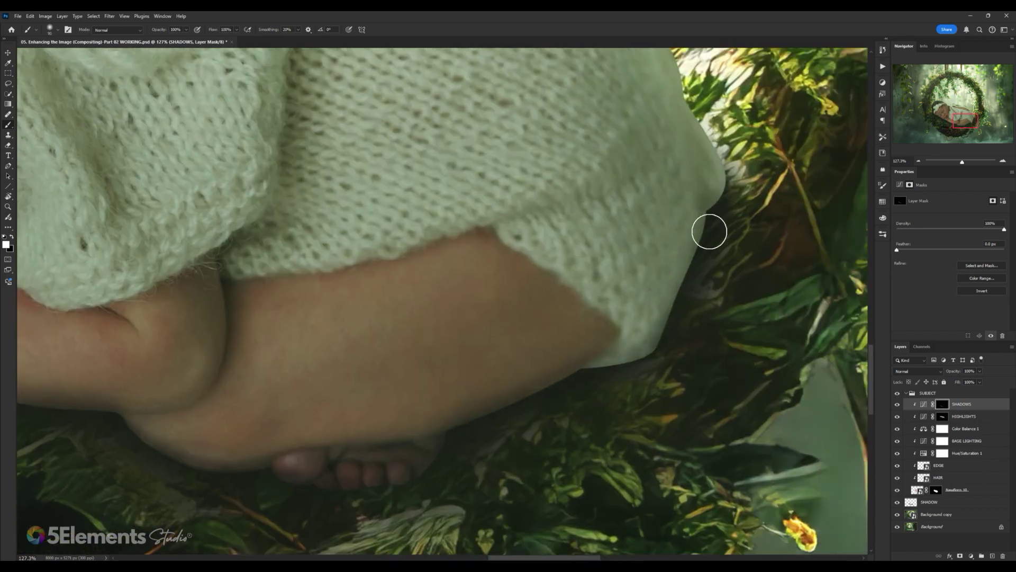
{"action": "scroll", "coordinate": [741, 240], "scroll_direction": "up", "scroll_amount": 2}
{"action": "scroll", "coordinate": [742, 240], "scroll_direction": "right", "scroll_amount": 1}
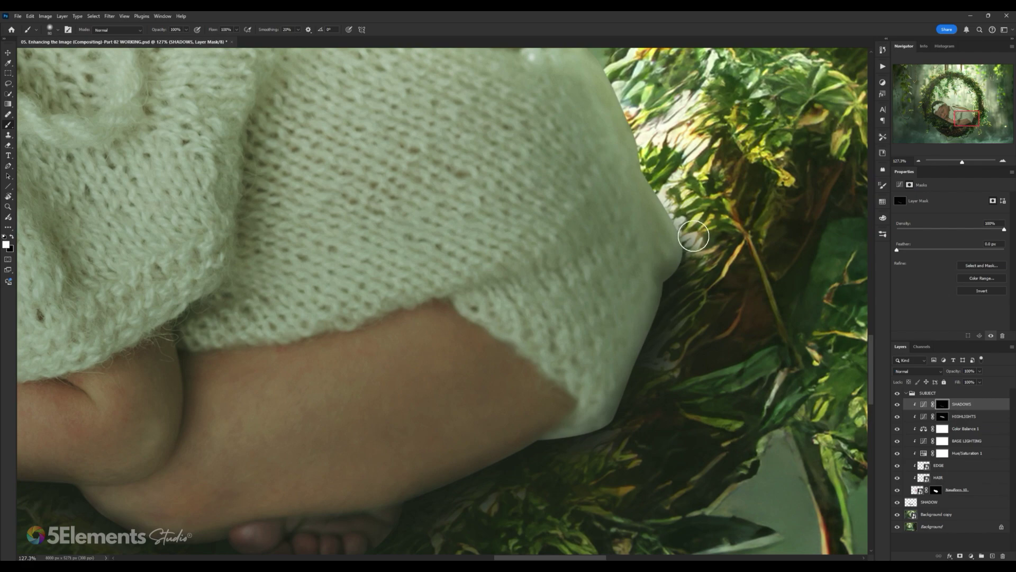
{"action": "key", "text": "bracketright"}
{"action": "key", "text": "bracketright"}
{"action": "key", "text": "bracketright"}
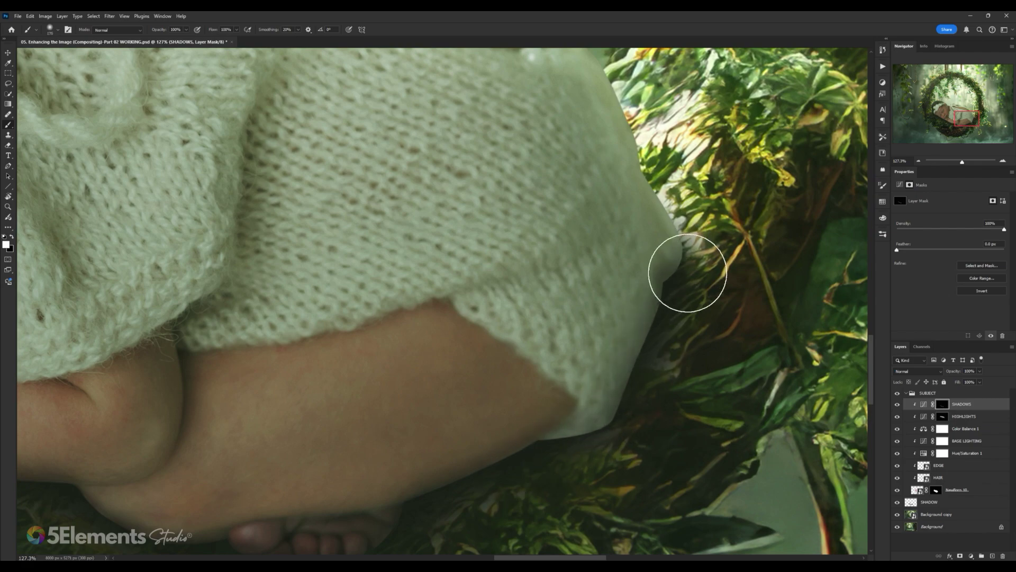
{"action": "mouse_move", "coordinate": [687, 329]}
{"action": "left_mouse_down"}
{"action": "mouse_move", "coordinate": [659, 328]}
{"action": "mouse_move", "coordinate": [667, 338]}
{"action": "left_mouse_up"}
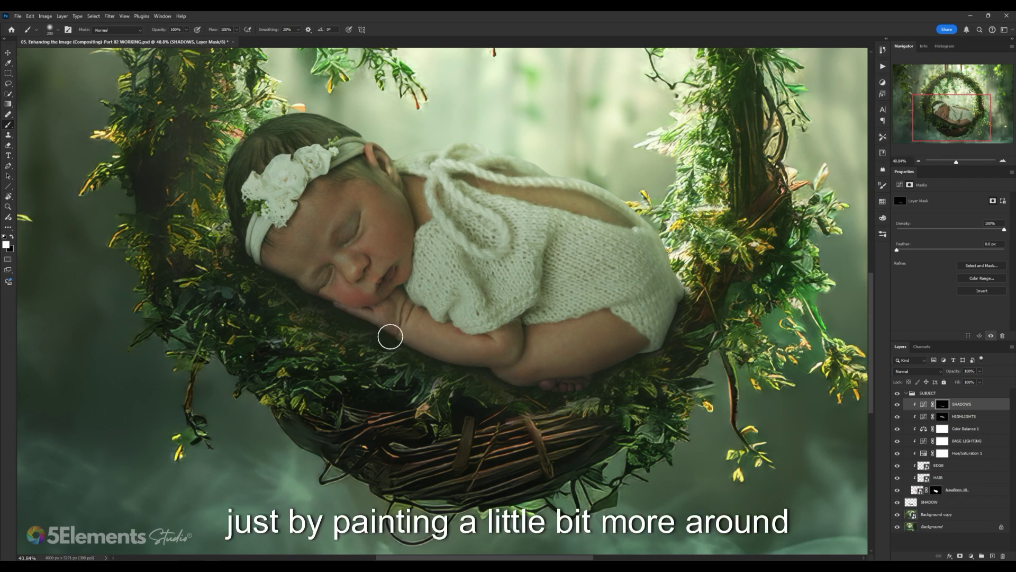
Step: Examine the painted shadow edges around the baby, both close to the outfit's rear edge and in the full composition
{"action": "scroll", "coordinate": [402, 339], "scroll_direction": "left", "scroll_amount": 2}
{"action": "scroll", "coordinate": [403, 338], "scroll_direction": "up", "scroll_amount": 1}
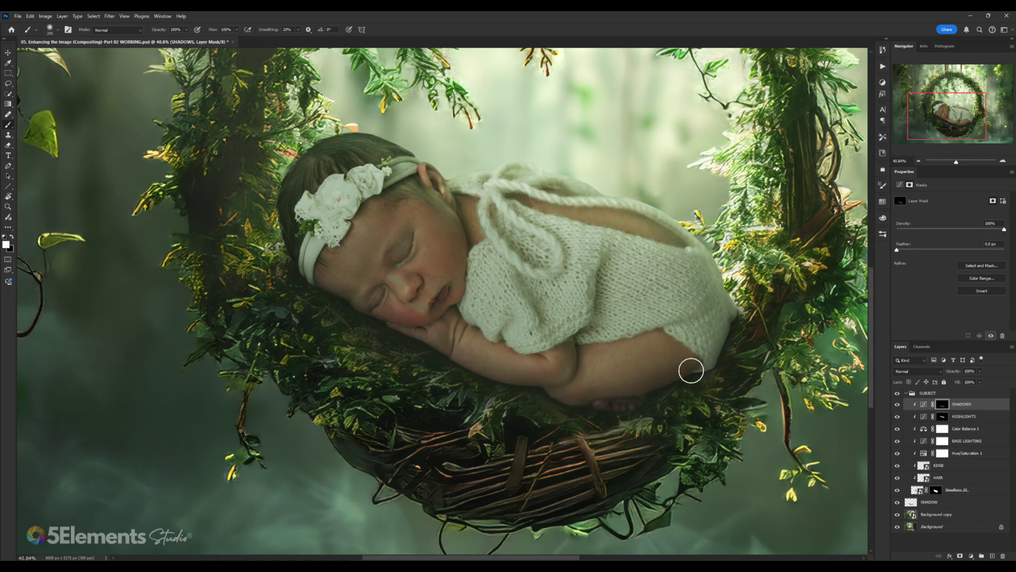
{"action": "scroll", "coordinate": [690, 371], "scroll_direction": "down", "scroll_amount": 6}
{"action": "key", "text": "z"}
{"action": "scroll", "coordinate": [688, 320], "scroll_direction": "up", "scroll_amount": 1}
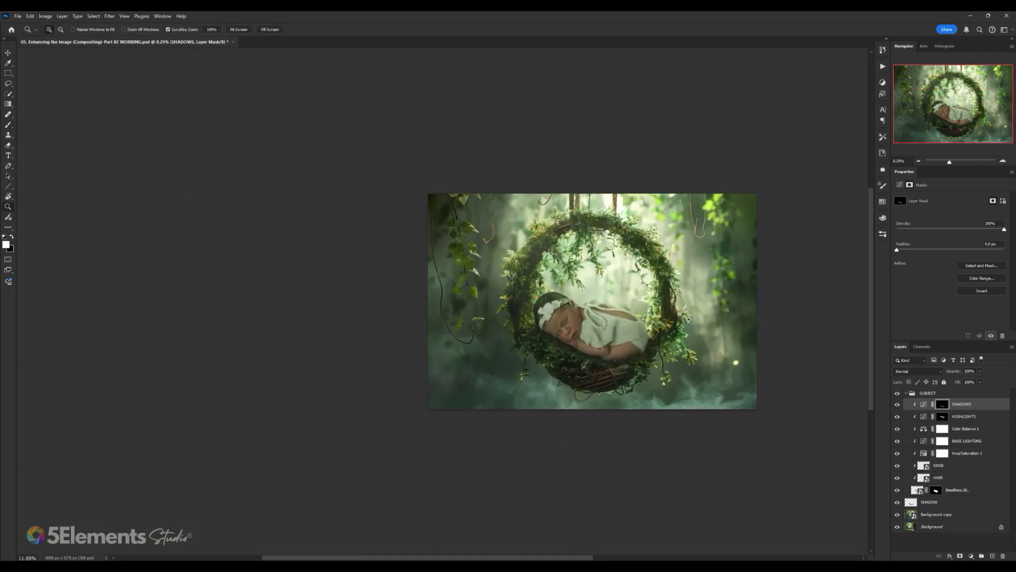
{"action": "scroll", "coordinate": [688, 320], "scroll_direction": "up", "scroll_amount": 10}
{"action": "key", "text": "b"}
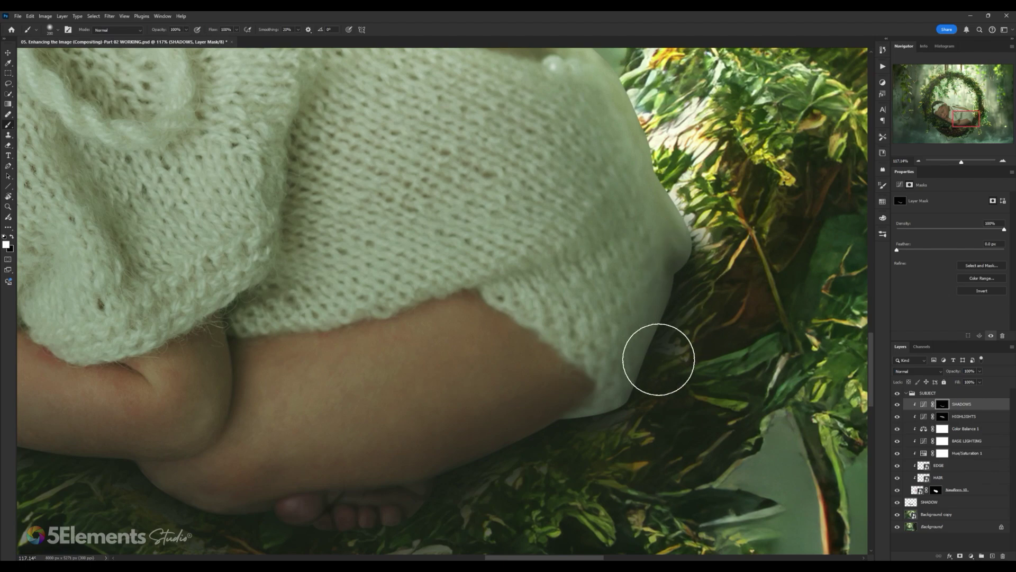
{"action": "scroll", "coordinate": [603, 402], "scroll_direction": "down", "scroll_amount": 4}
{"action": "key", "text": "z"}
{"action": "scroll", "coordinate": [663, 314], "scroll_direction": "up", "scroll_amount": 6}
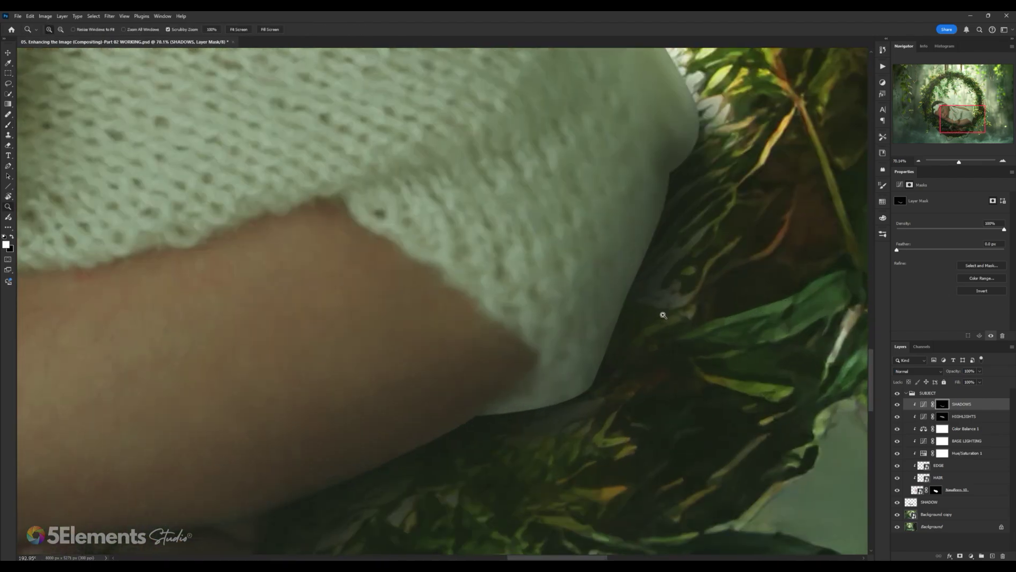
{"action": "scroll", "coordinate": [661, 318], "scroll_direction": "down", "scroll_amount": 7}
{"action": "scroll", "coordinate": [551, 334], "scroll_direction": "up", "scroll_amount": 1}
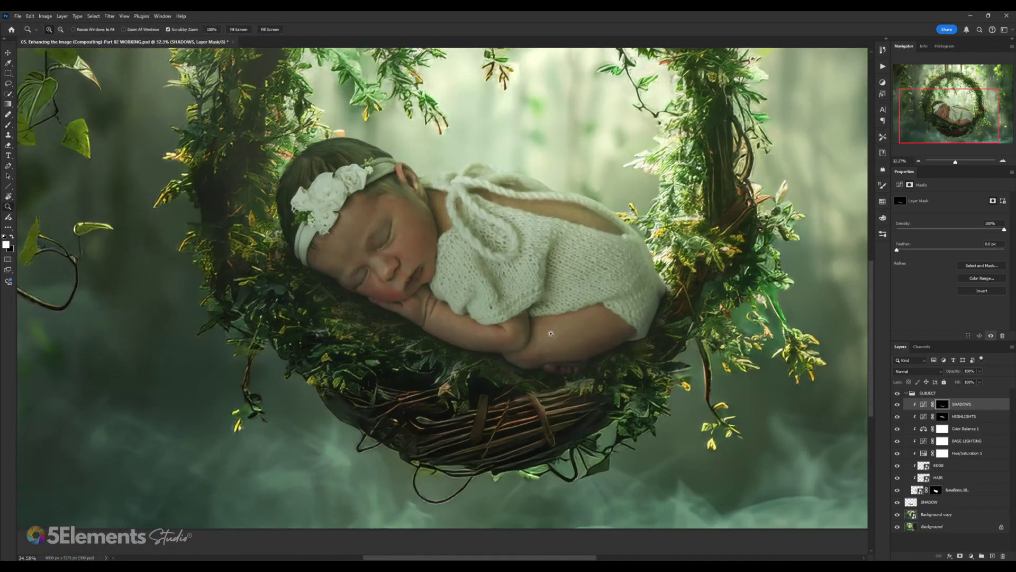
{"action": "scroll", "coordinate": [551, 333], "scroll_direction": "up", "scroll_amount": 2}
{"action": "key", "text": "b"}
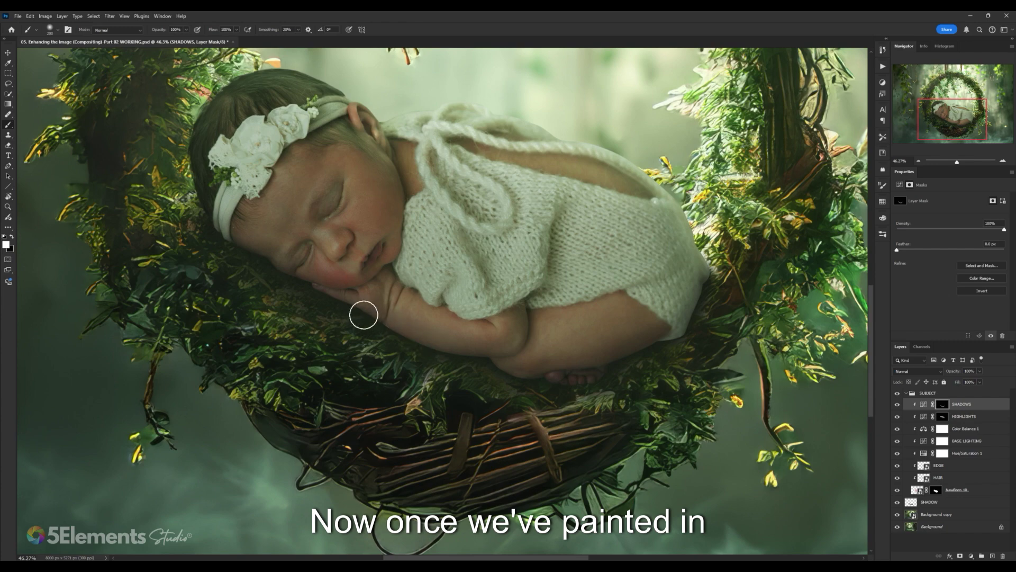
Step: Reopen the SHADOWS adjustment's curve and pull its midpoint slightly darker, to input 84 and output 40
{"action": "key", "text": "z"}
{"action": "scroll", "coordinate": [612, 370], "scroll_direction": "down", "scroll_amount": 3}
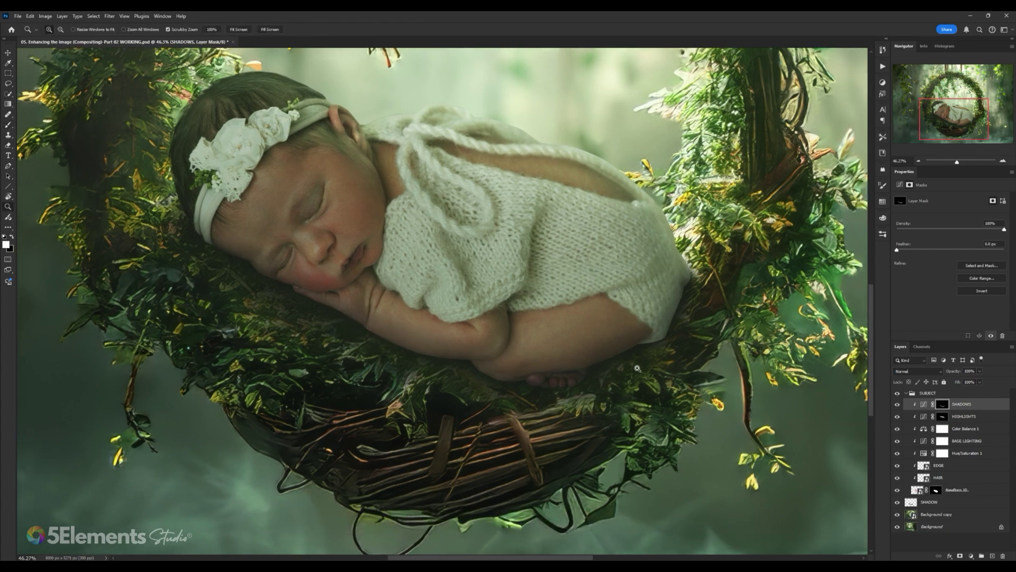
{"action": "key", "text": "b"}
{"action": "scroll", "coordinate": [678, 346], "scroll_direction": "up", "scroll_amount": 4}
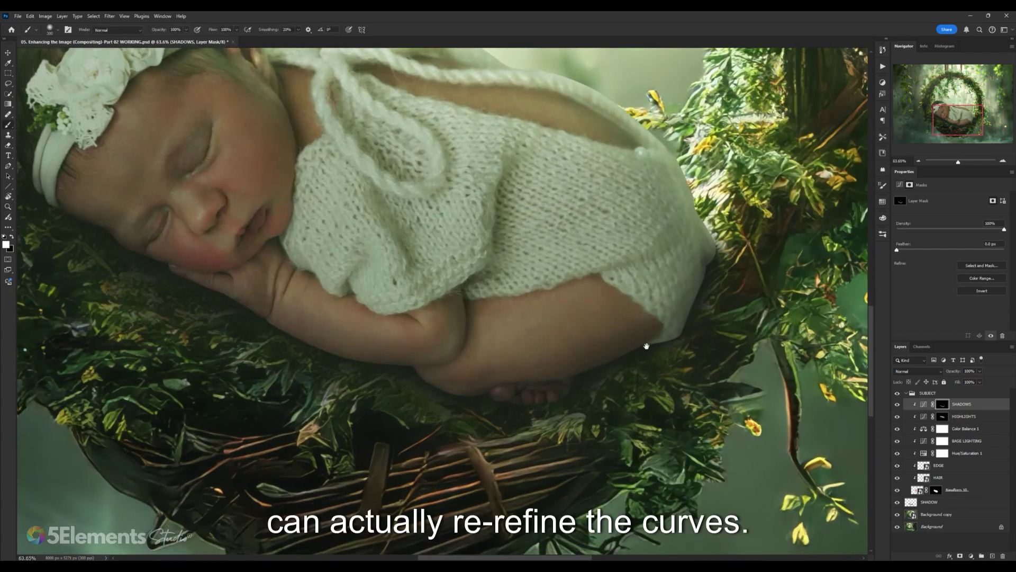
{"action": "left_click", "coordinate": [924, 404]}
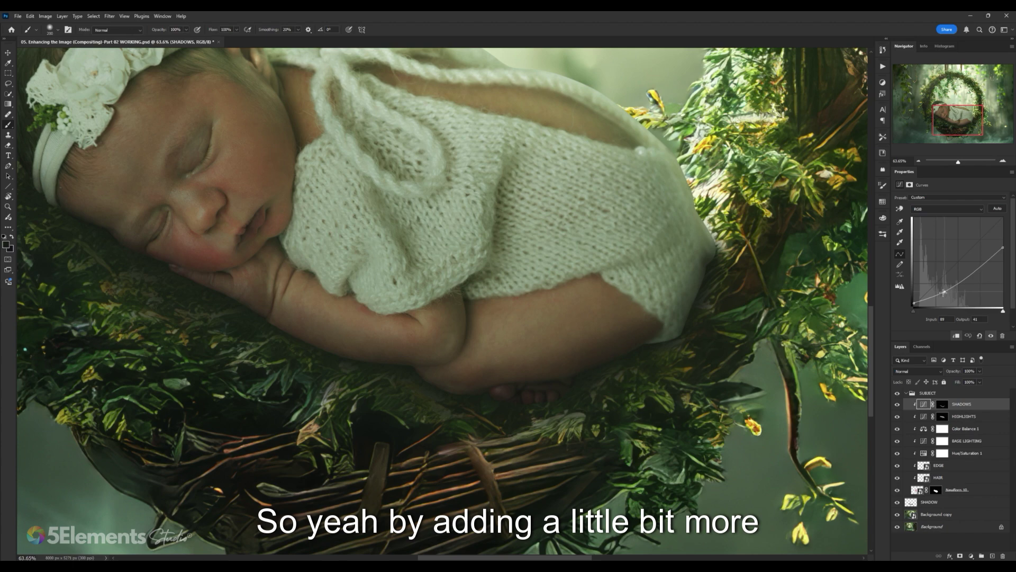
{"action": "left_click_drag", "start_coordinate": [943, 291], "coordinate": [941, 293]}
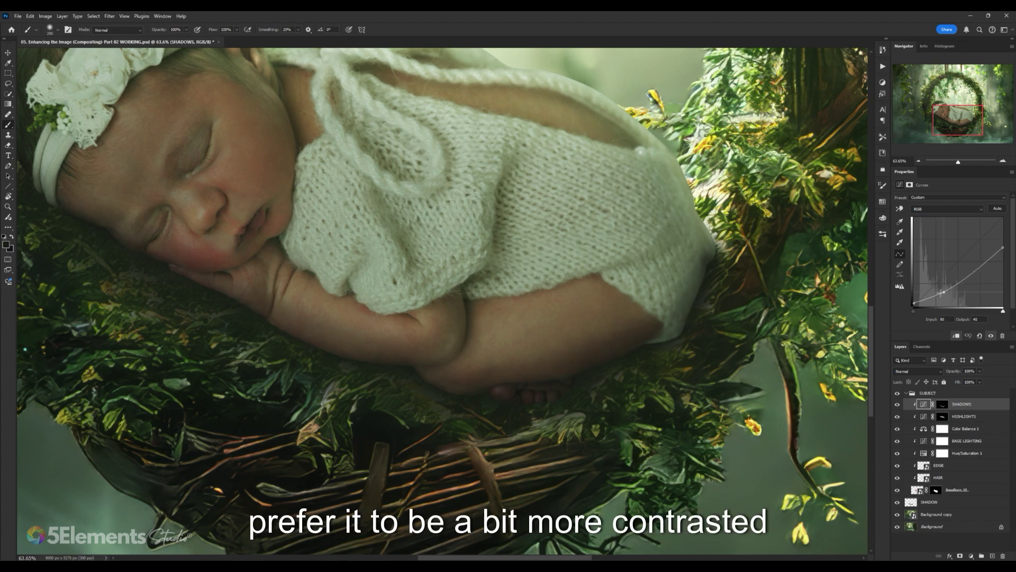
Step: Refine the SHADOWS curve by shifting its midpoint slightly toward the lighter tones and setting the white point's output to 167
{"action": "left_click_drag", "start_coordinate": [596, 394], "coordinate": [595, 354]}
{"action": "scroll", "coordinate": [592, 365], "scroll_direction": "up", "scroll_amount": 3}
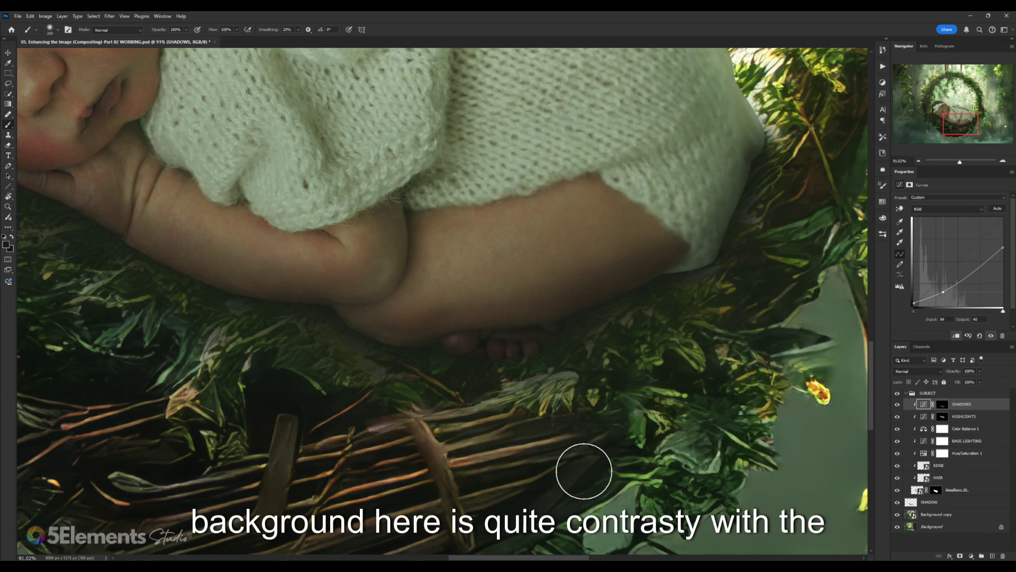
{"action": "scroll", "coordinate": [604, 363], "scroll_direction": "down", "scroll_amount": 5}
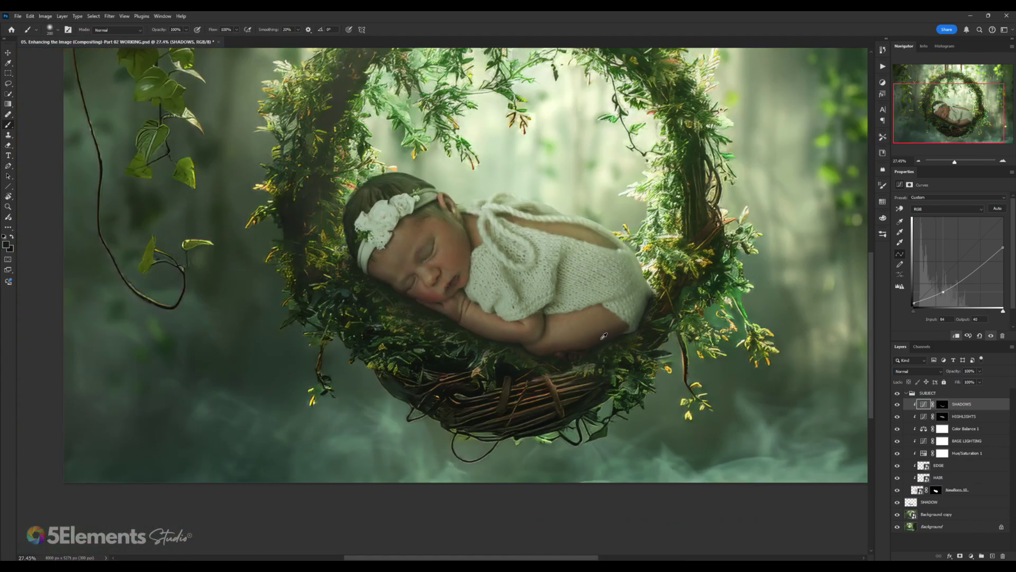
{"action": "scroll", "coordinate": [609, 313], "scroll_direction": "up", "scroll_amount": 4}
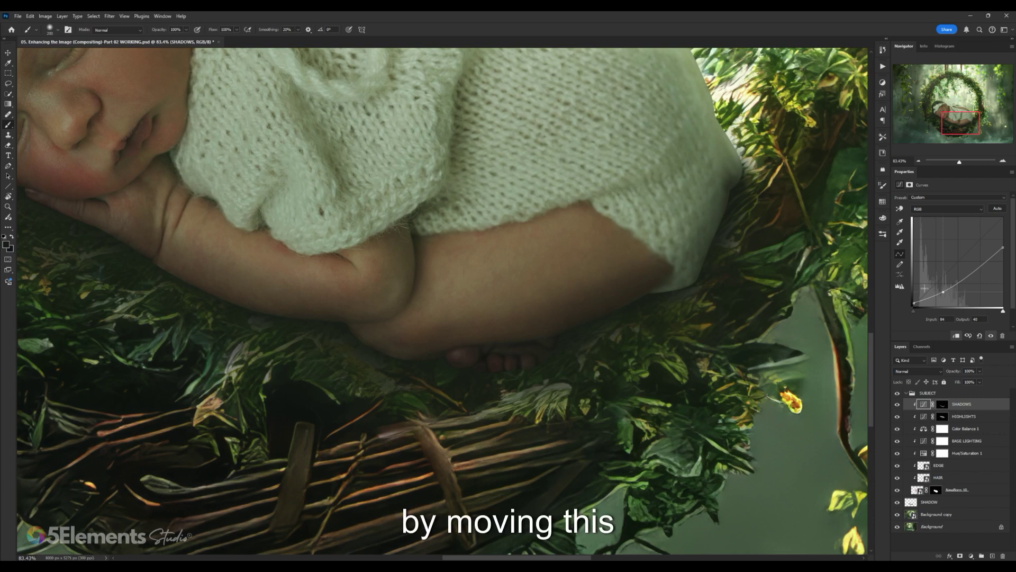
{"action": "left_click_drag", "start_coordinate": [942, 292], "coordinate": [947, 290]}
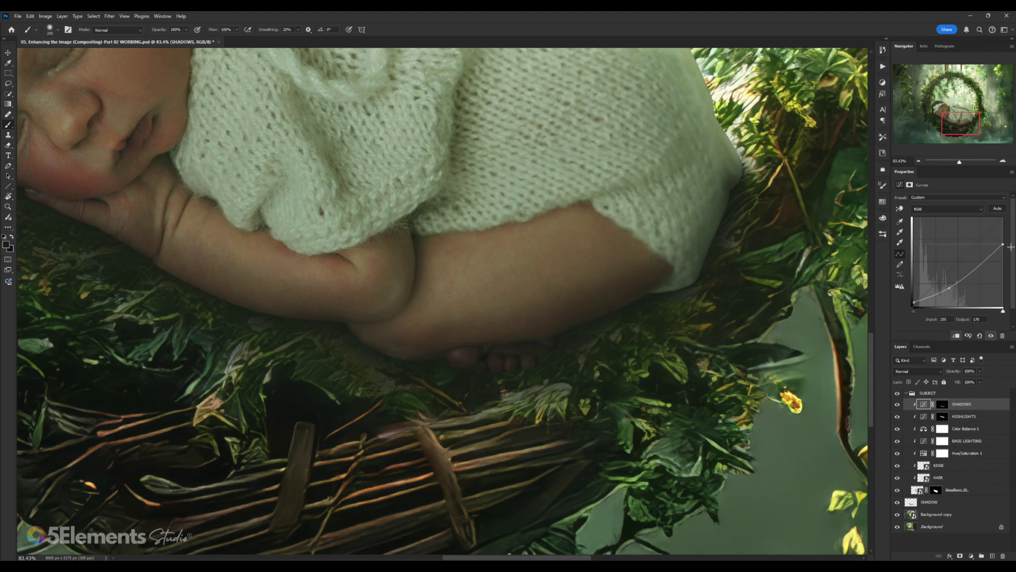
{"action": "left_click_drag", "start_coordinate": [1011, 247], "coordinate": [1011, 248]}
{"action": "scroll", "coordinate": [501, 289], "scroll_direction": "down", "scroll_amount": 10}
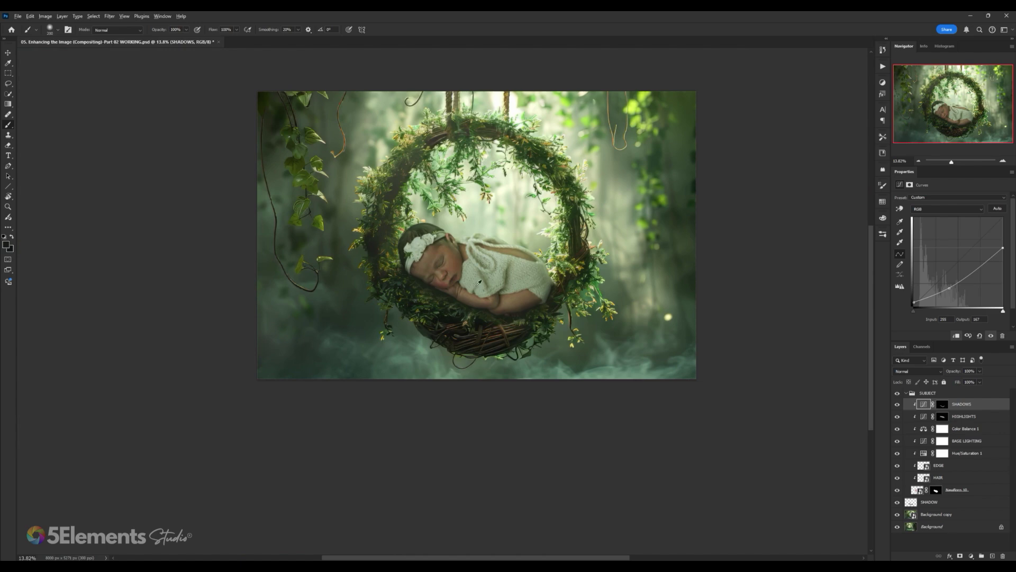
{"action": "scroll", "coordinate": [487, 280], "scroll_direction": "up", "scroll_amount": 5}
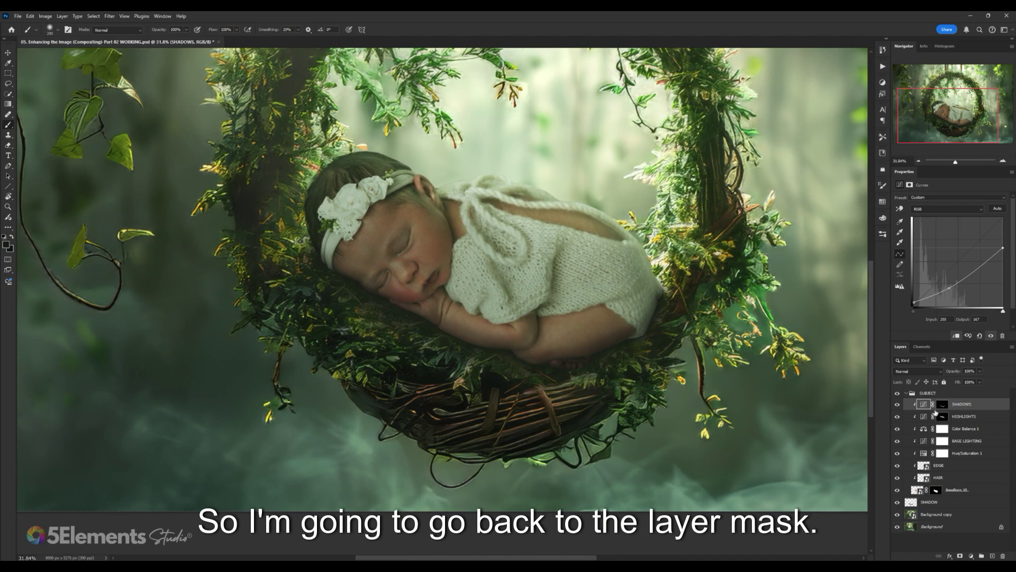
Step: Target the SHADOWS layer mask and set the brush colour to black for removing excess shadow
{"action": "left_click", "coordinate": [943, 404]}
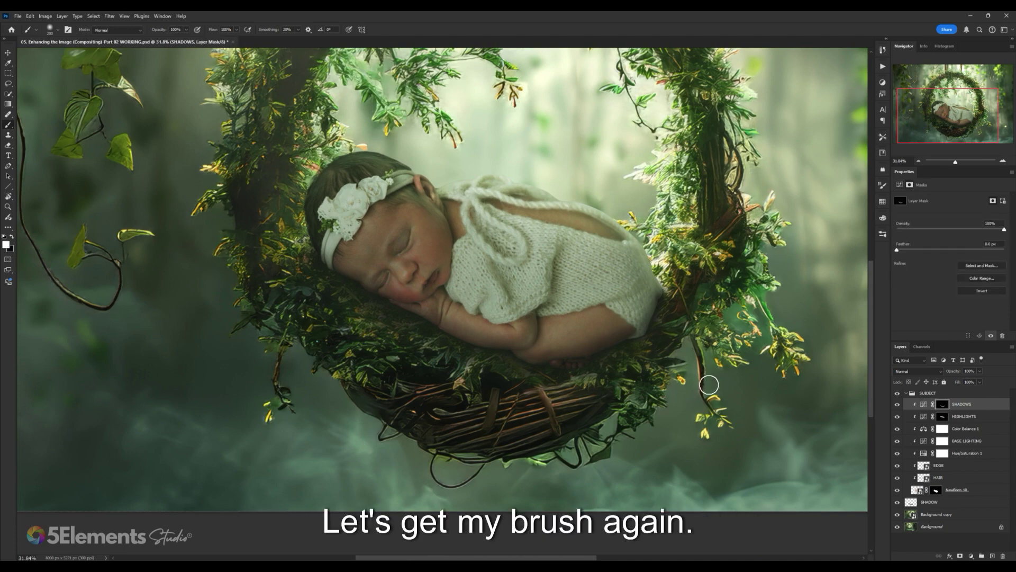
{"action": "key", "text": "z"}
{"action": "left_click", "coordinate": [366, 269]}
{"action": "key", "text": "b"}
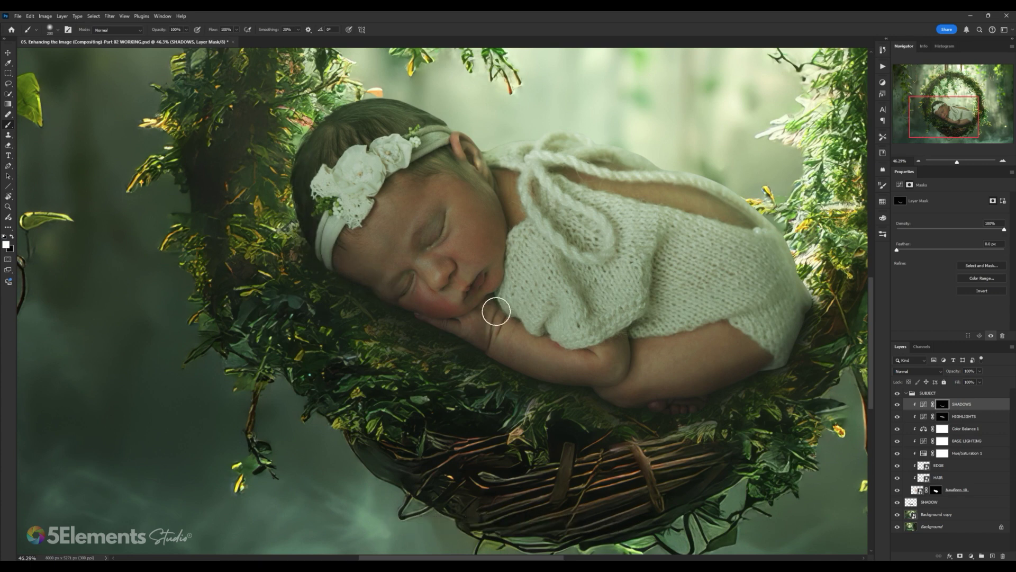
{"action": "left_click_drag", "start_coordinate": [529, 323], "coordinate": [469, 307]}
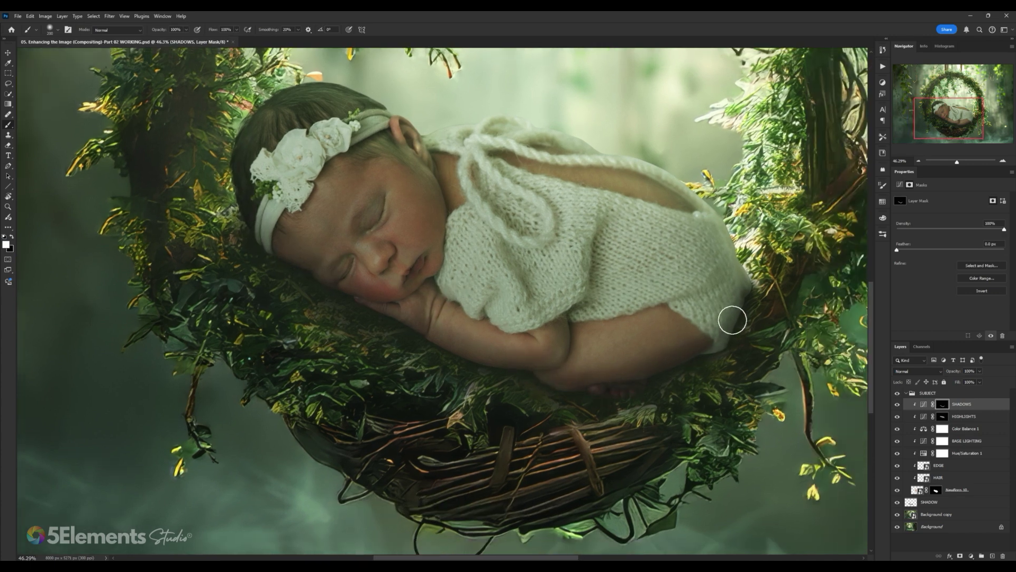
{"action": "left_click_drag", "start_coordinate": [420, 284], "coordinate": [421, 288]}
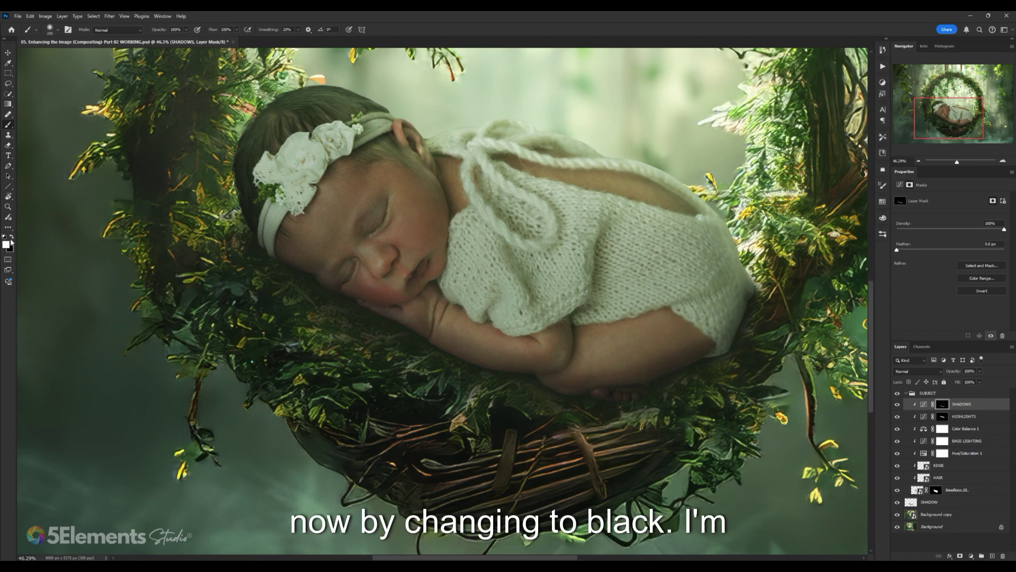
{"action": "left_click_drag", "start_coordinate": [390, 291], "coordinate": [386, 295]}
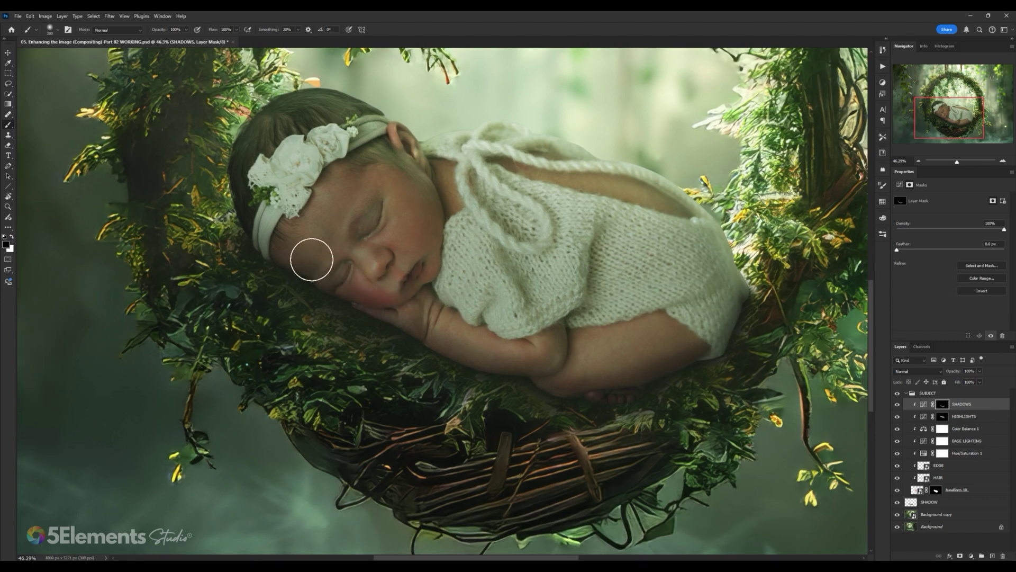
Step: Paint away some of the harsh shadow along the baby's forehead, cheek and forearm on the mask
{"action": "scroll", "coordinate": [357, 262], "scroll_direction": "up", "scroll_amount": 2}
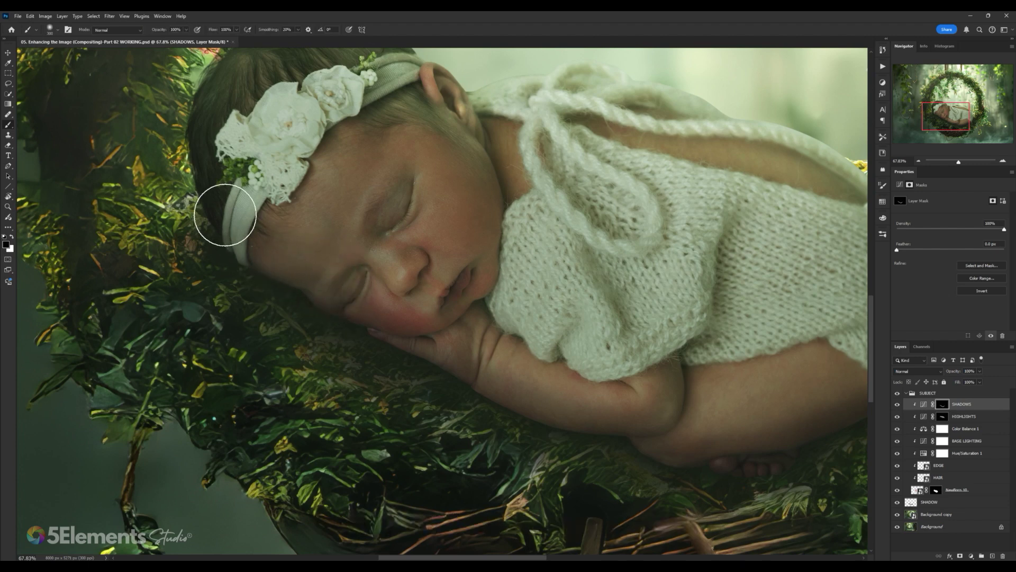
{"action": "left_click_drag", "start_coordinate": [352, 278], "coordinate": [324, 265]}
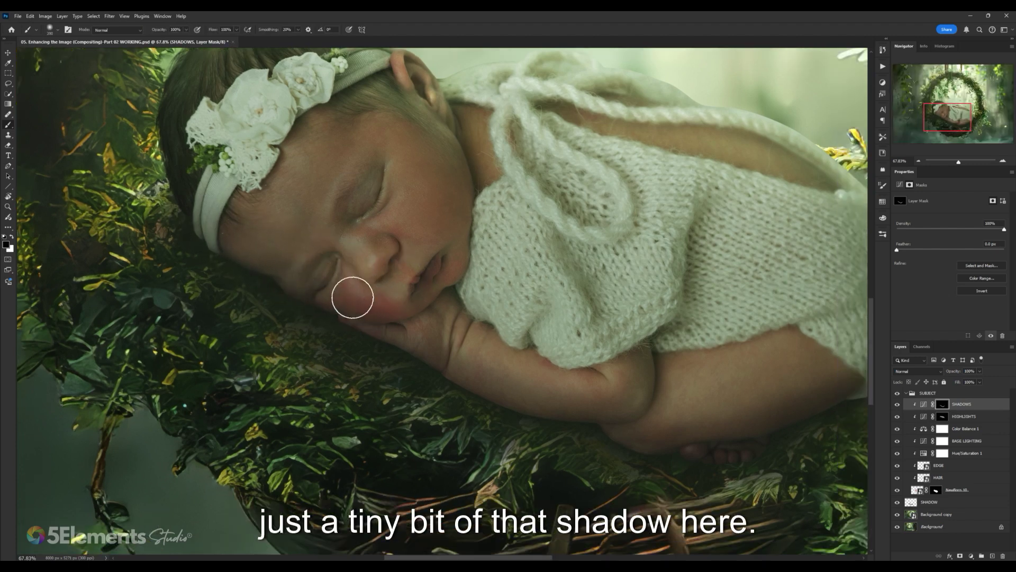
{"action": "left_click_drag", "start_coordinate": [469, 347], "coordinate": [418, 307]}
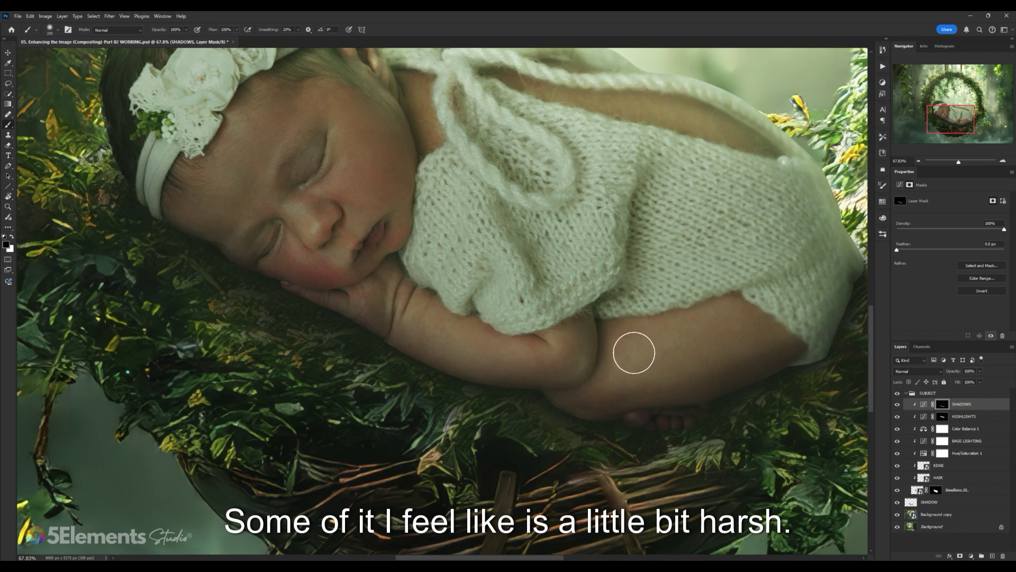
{"action": "left_click_drag", "start_coordinate": [594, 332], "coordinate": [509, 316]}
{"action": "left_click_drag", "start_coordinate": [561, 345], "coordinate": [498, 346]}
Step: Soften the shadow along the outfit's rear edge and the underside of the leg, adapting the brush size
{"action": "key", "text": "bracketleft"}
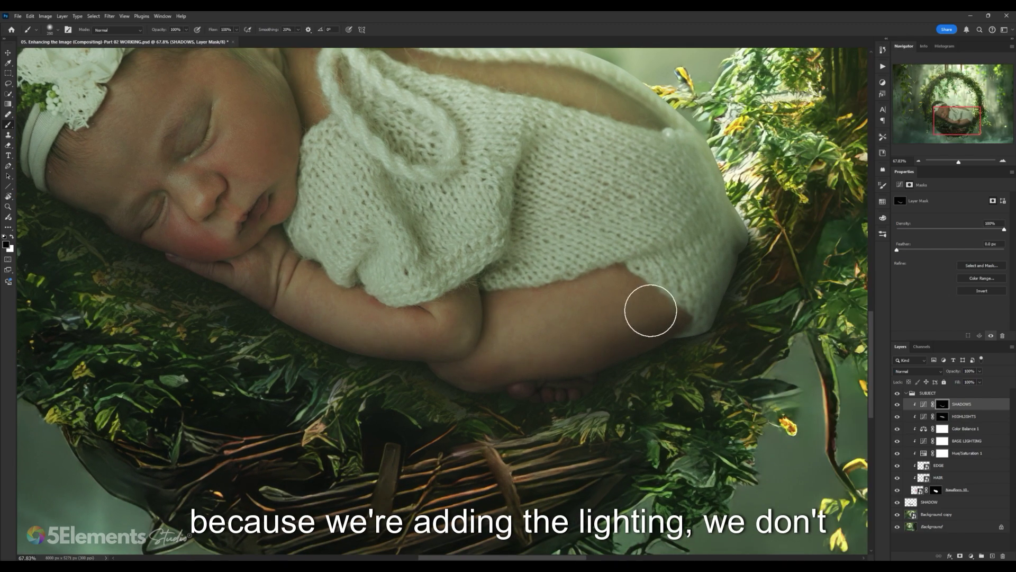
{"action": "left_click_drag", "start_coordinate": [694, 279], "coordinate": [689, 285]}
{"action": "key", "text": "bracketleft"}
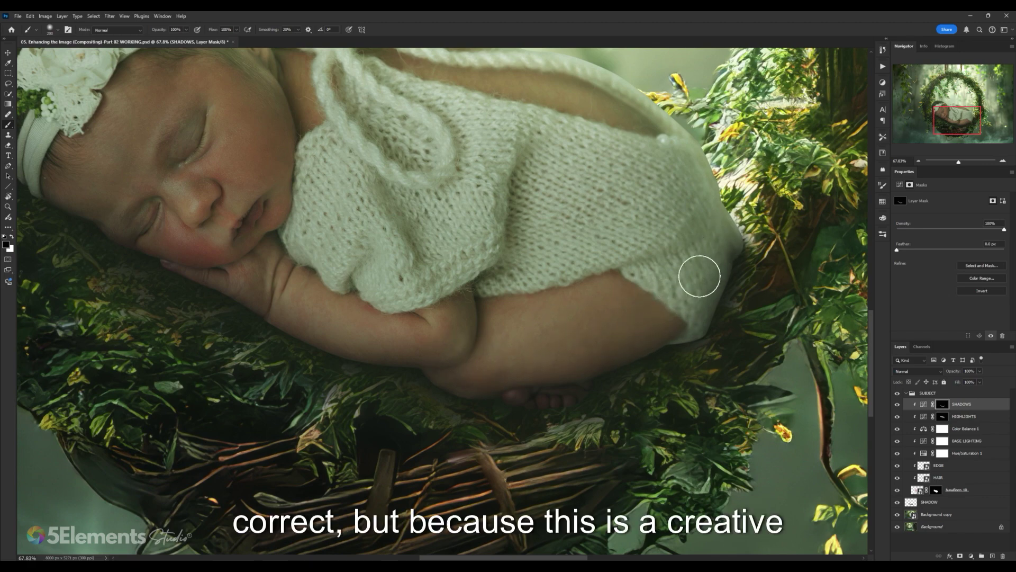
{"action": "key", "text": "z"}
{"action": "key", "text": "ctrl+0"}
{"action": "left_click_drag", "start_coordinate": [664, 285], "coordinate": [688, 286]}
{"action": "key", "text": "b"}
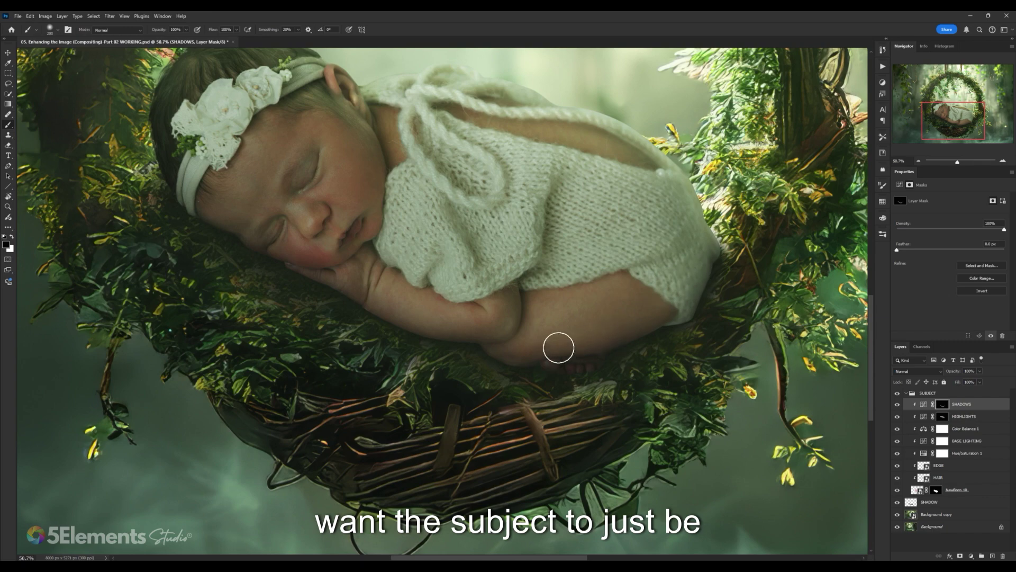
{"action": "left_click_drag", "start_coordinate": [647, 318], "coordinate": [614, 335]}
{"action": "left_click_drag", "start_coordinate": [475, 345], "coordinate": [503, 336]}
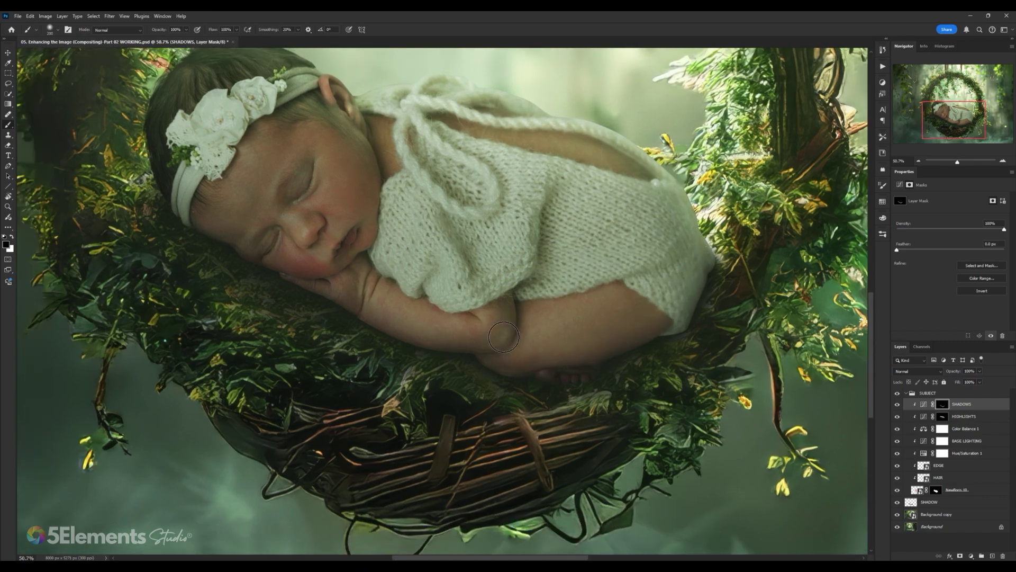
Step: Gently paint away more of the excess shadow on the thigh and lower body, judging it against the full composition
{"action": "scroll", "coordinate": [612, 268], "scroll_direction": "down", "scroll_amount": 5}
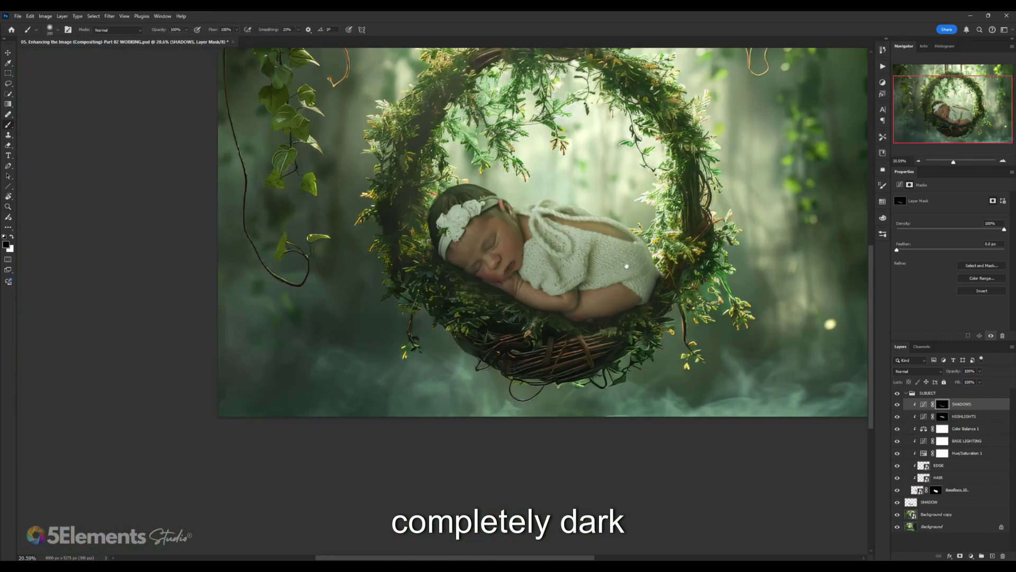
{"action": "left_click_drag", "start_coordinate": [616, 267], "coordinate": [596, 269]}
{"action": "scroll", "coordinate": [596, 269], "scroll_direction": "up", "scroll_amount": 4}
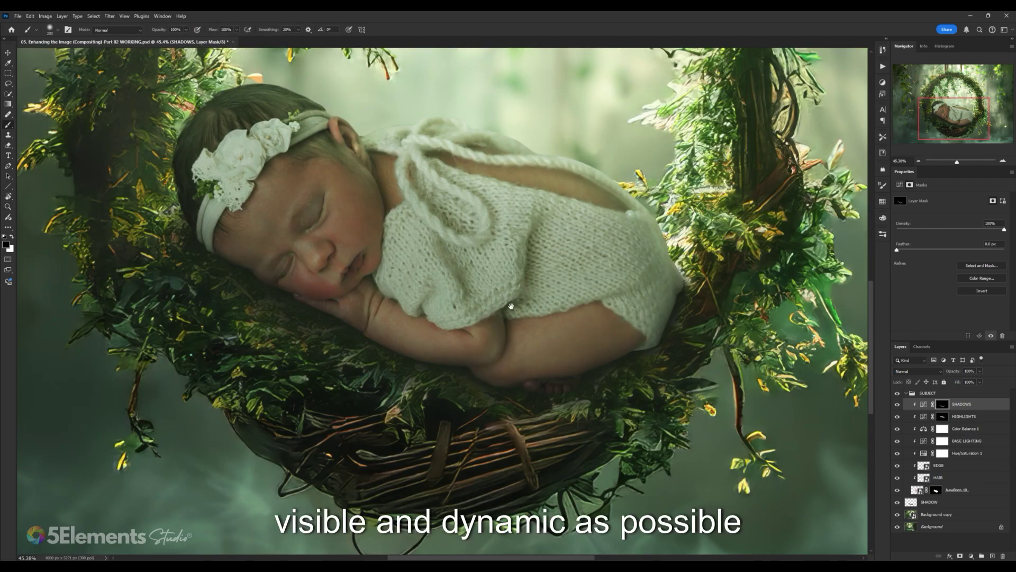
{"action": "left_click_drag", "start_coordinate": [510, 306], "coordinate": [556, 334]}
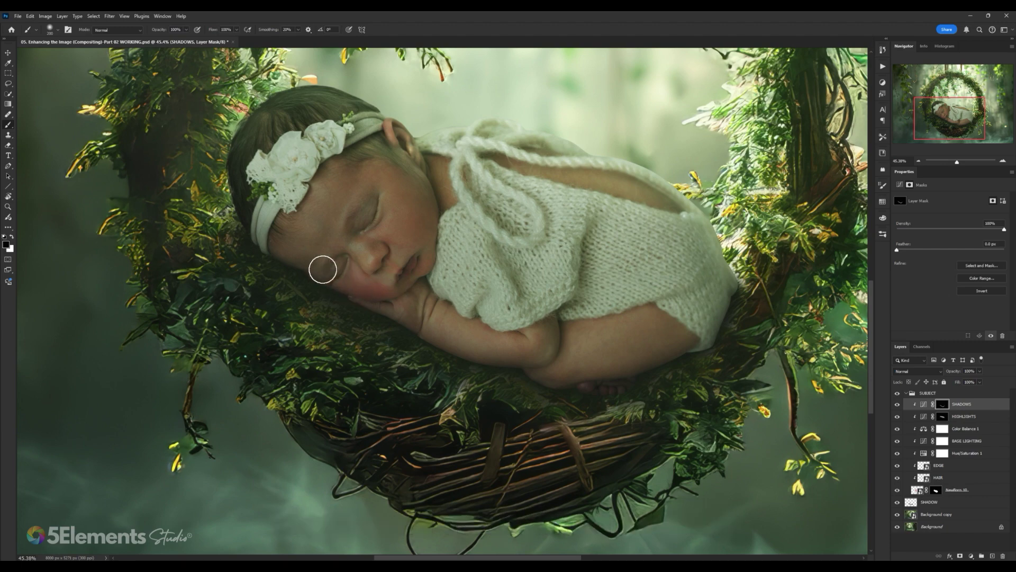
{"action": "key", "text": "z"}
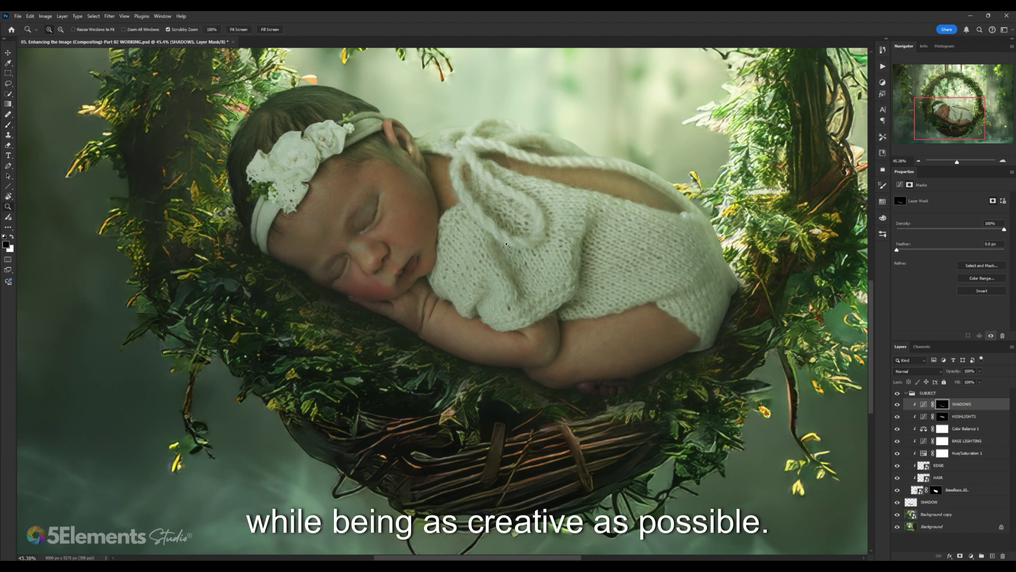
{"action": "mouse_move", "coordinate": [532, 282]}
{"action": "left_mouse_down"}
{"action": "mouse_move", "coordinate": [505, 281]}
{"action": "mouse_move", "coordinate": [588, 262]}
{"action": "left_mouse_up"}
{"action": "key", "text": "ctrl+space"}
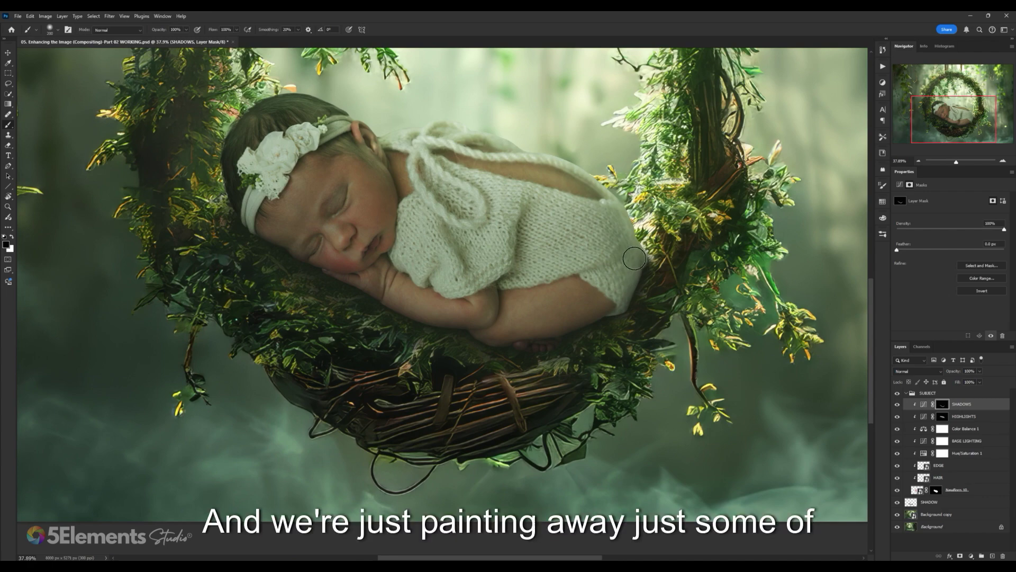
{"action": "left_click", "coordinate": [614, 283], "text": "ctrl"}
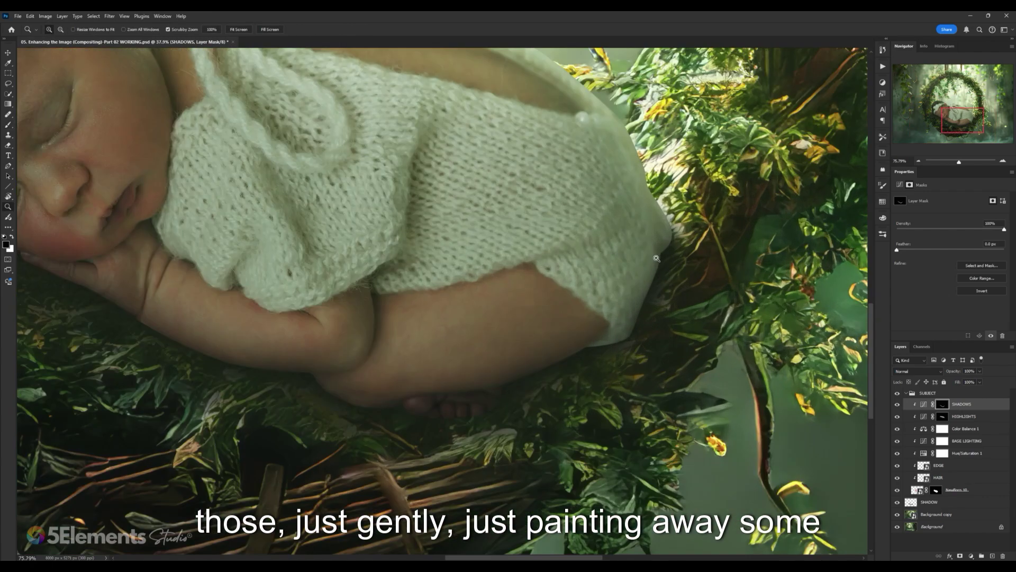
{"action": "left_click_drag", "start_coordinate": [603, 313], "coordinate": [631, 296]}
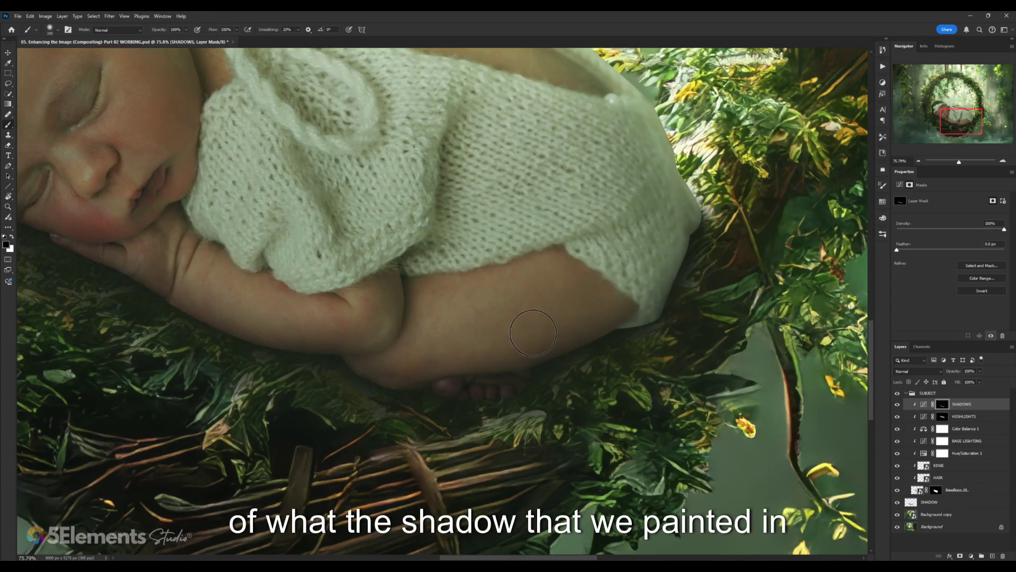
{"action": "left_click_drag", "start_coordinate": [449, 344], "coordinate": [563, 324]}
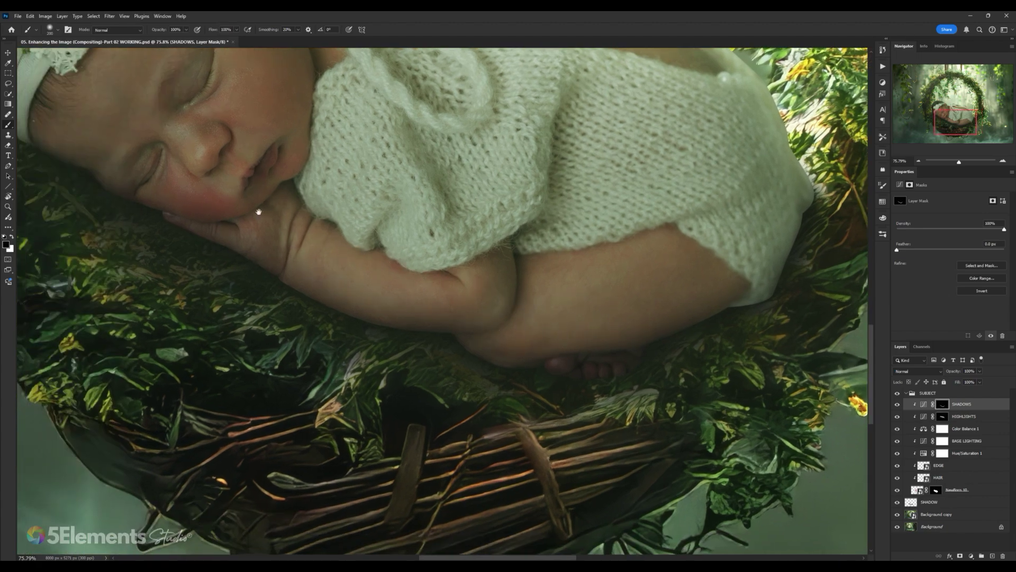
{"action": "left_click_drag", "start_coordinate": [259, 212], "coordinate": [326, 272]}
Step: Compare the baby's edges with the SHADOWS layer hidden and shown, examining the contact areas around the arm and foot
{"action": "scroll", "coordinate": [207, 207], "scroll_direction": "down", "scroll_amount": 5}
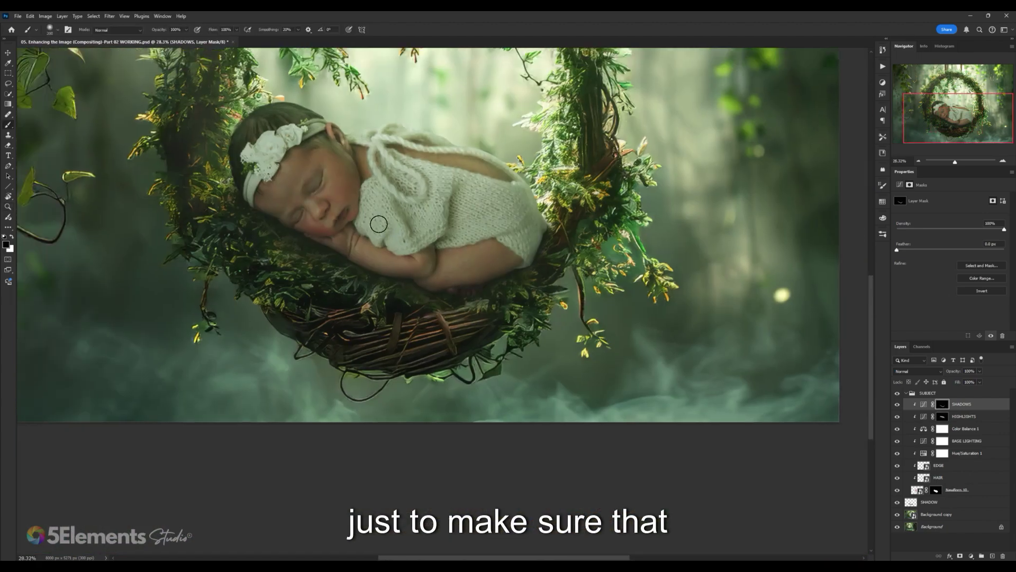
{"action": "scroll", "coordinate": [386, 257], "scroll_direction": "up", "scroll_amount": 3}
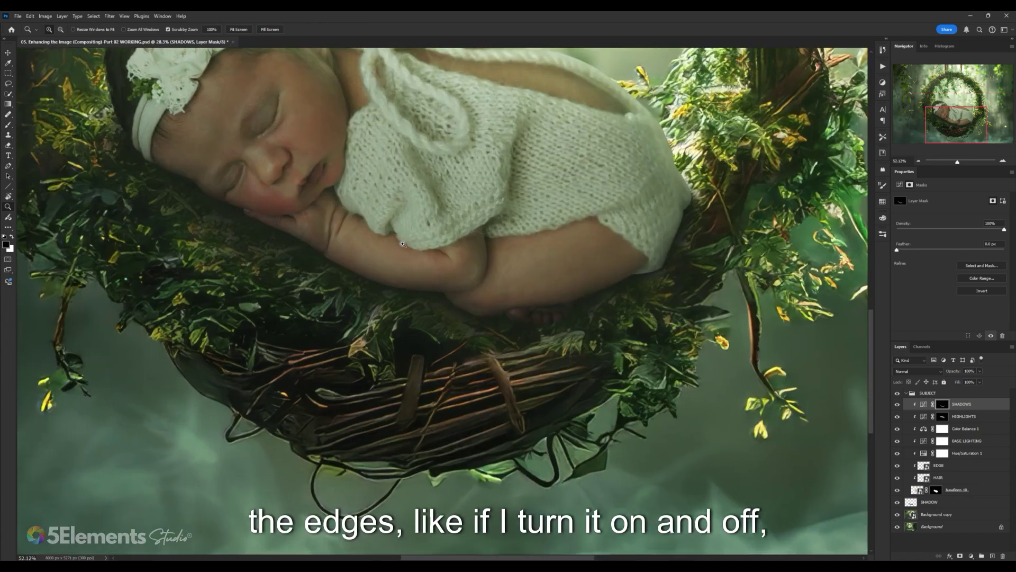
{"action": "left_click", "coordinate": [897, 405]}
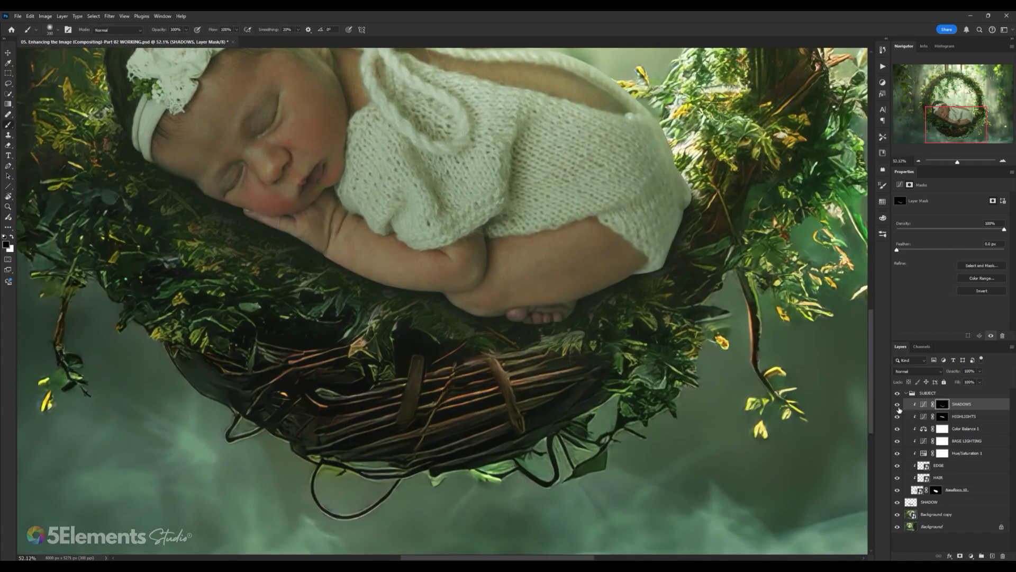
{"action": "left_click", "coordinate": [898, 404]}
{"action": "left_click", "coordinate": [898, 404]}
{"action": "left_click", "coordinate": [898, 405]}
{"action": "left_click", "coordinate": [898, 405]}
{"action": "left_click", "coordinate": [898, 404]}
{"action": "key", "text": "ctrl+2"}
{"action": "scroll", "coordinate": [586, 350], "scroll_direction": "up", "scroll_amount": 2}
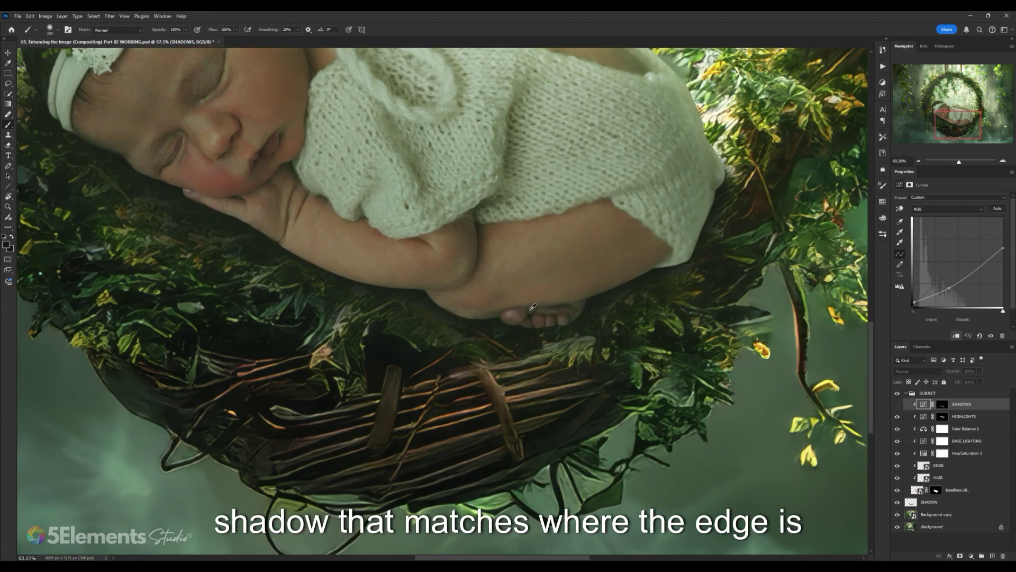
{"action": "scroll", "coordinate": [586, 349], "scroll_direction": "up", "scroll_amount": 2}
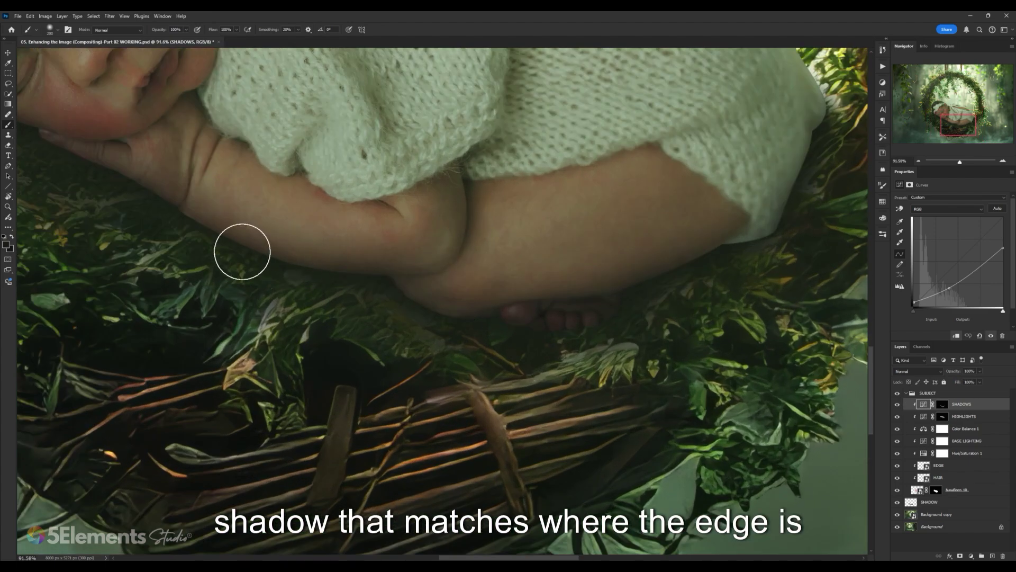
Step: Compare the baby's head and face edges with the SHADOWS layer hidden and shown, up close and against the full composition
{"action": "scroll", "coordinate": [544, 332], "scroll_direction": "down", "scroll_amount": 10}
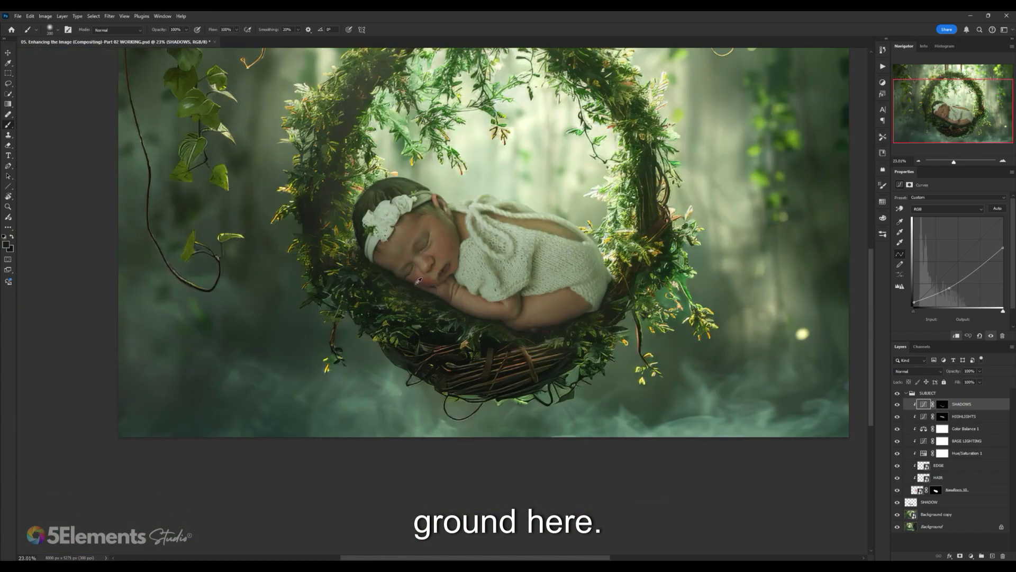
{"action": "scroll", "coordinate": [365, 267], "scroll_direction": "up", "scroll_amount": 10}
{"action": "scroll", "coordinate": [348, 255], "scroll_direction": "down", "scroll_amount": 4}
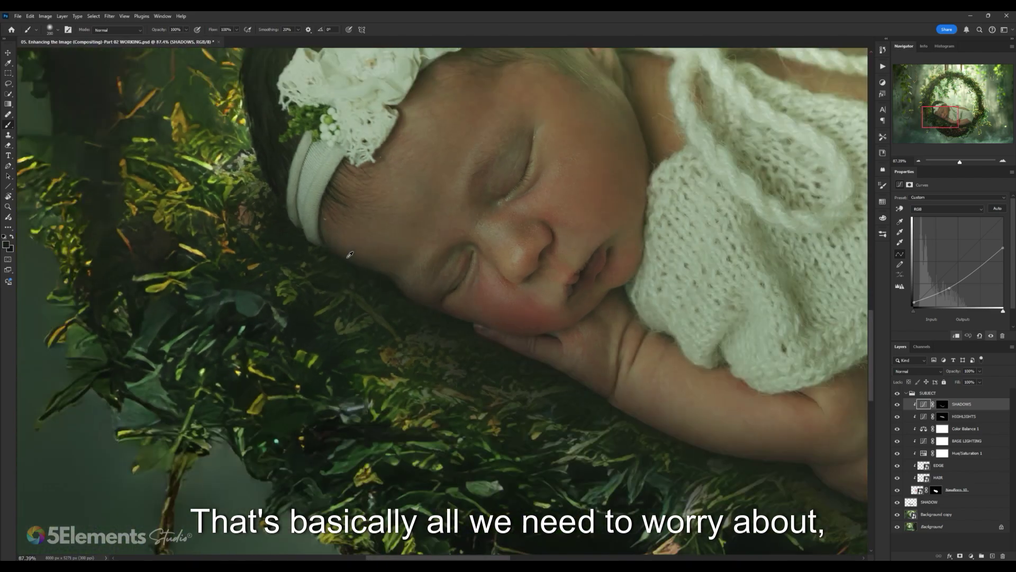
{"action": "left_click", "coordinate": [898, 404]}
{"action": "left_click", "coordinate": [897, 404]}
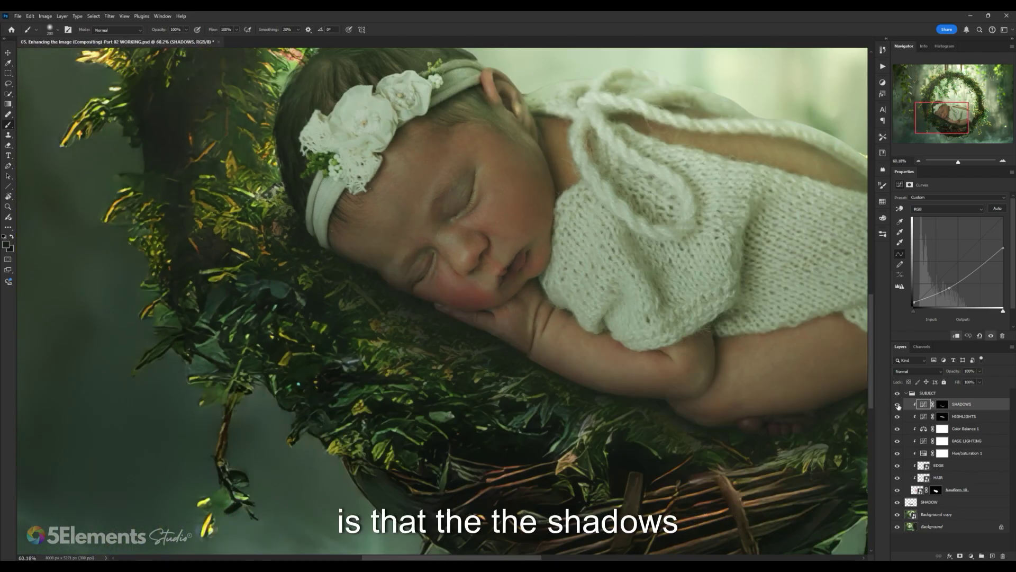
{"action": "left_click", "coordinate": [897, 404]}
{"action": "left_click", "coordinate": [897, 404]}
{"action": "scroll", "coordinate": [775, 387], "scroll_direction": "down", "scroll_amount": 3}
{"action": "scroll", "coordinate": [379, 313], "scroll_direction": "up", "scroll_amount": 2}
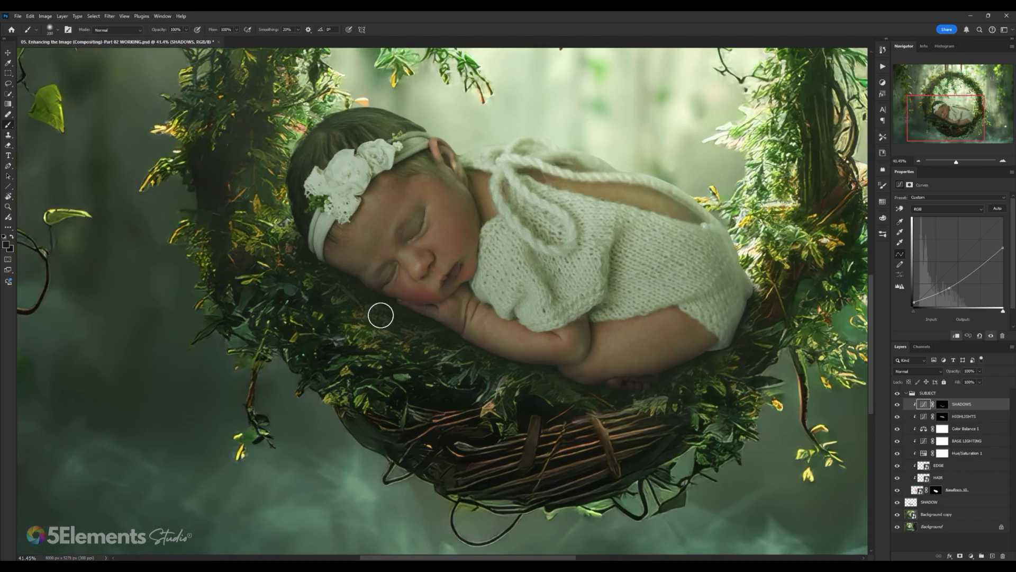
{"action": "scroll", "coordinate": [426, 290], "scroll_direction": "up", "scroll_amount": 4}
{"action": "scroll", "coordinate": [415, 322], "scroll_direction": "up", "scroll_amount": 1}
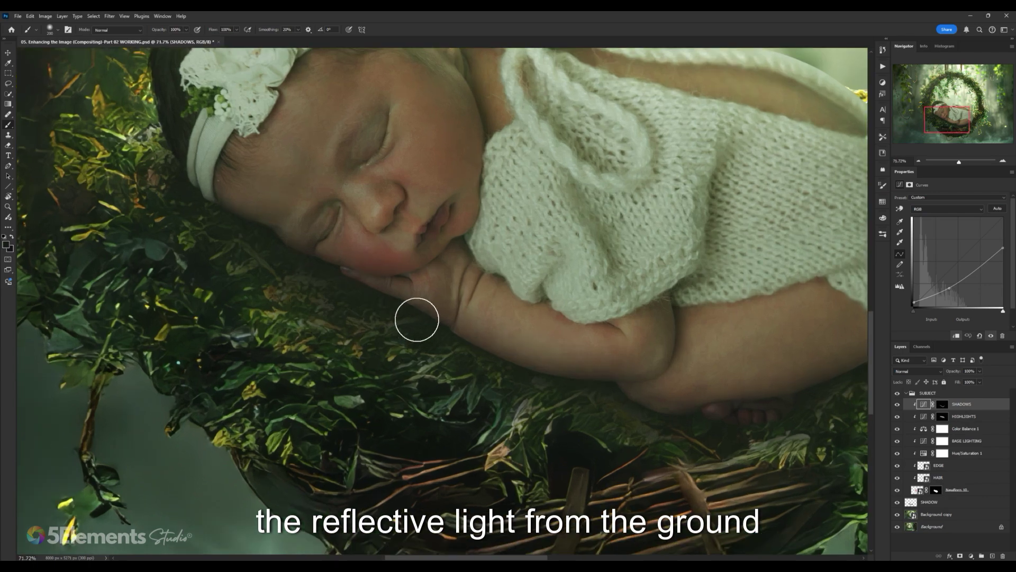
Step: Toggle the SHADOWS layer's visibility to judge the contact shadows under the cheek, forearm and foot, and review the whole scene
{"action": "left_click", "coordinate": [898, 405]}
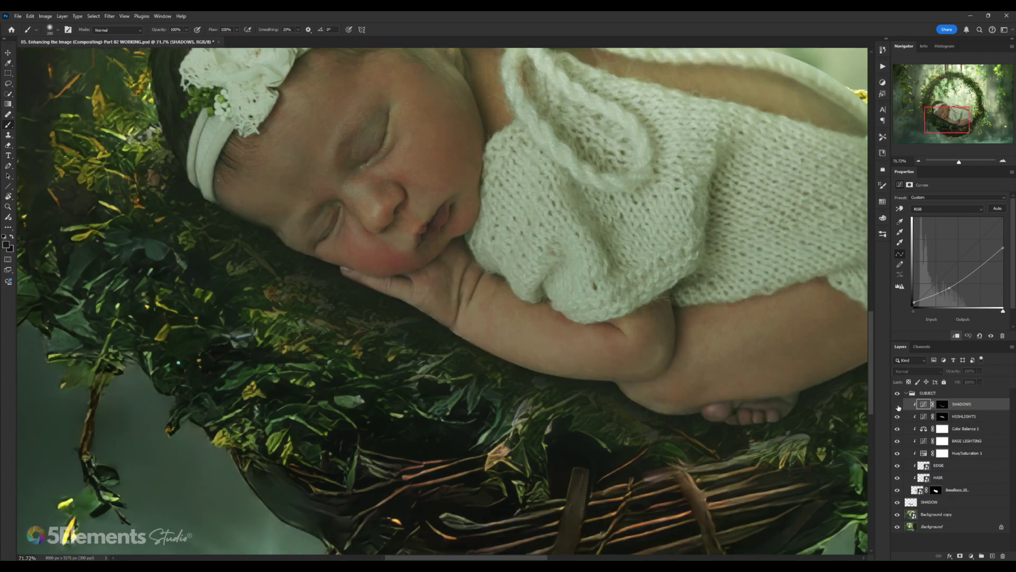
{"action": "left_click", "coordinate": [898, 405]}
{"action": "left_click", "coordinate": [898, 405]}
{"action": "left_click", "coordinate": [898, 404]}
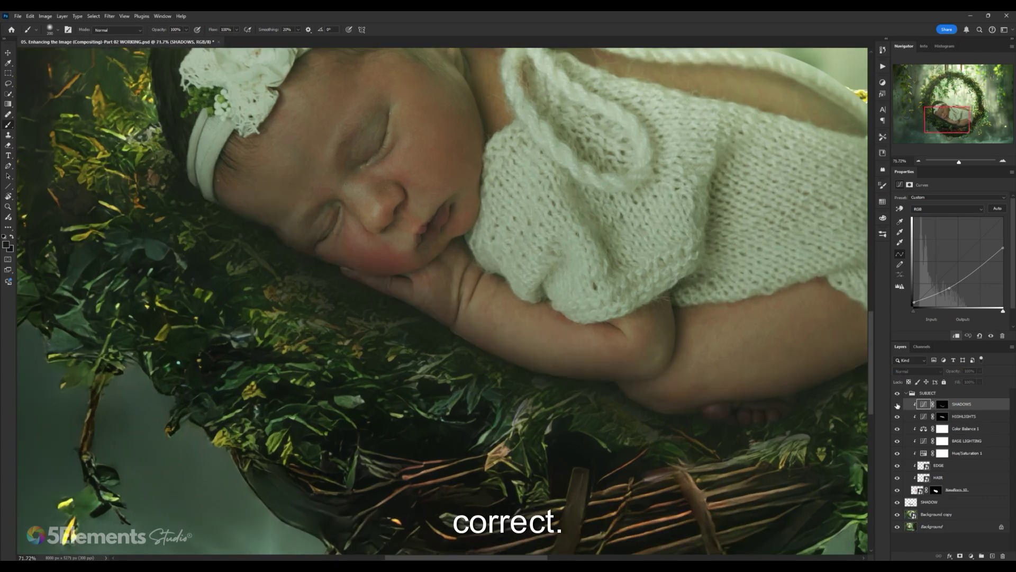
{"action": "left_click", "coordinate": [898, 404]}
{"action": "left_click", "coordinate": [898, 405]}
{"action": "scroll", "coordinate": [722, 345], "scroll_direction": "down", "scroll_amount": 4}
{"action": "scroll", "coordinate": [722, 345], "scroll_direction": "up", "scroll_amount": 5}
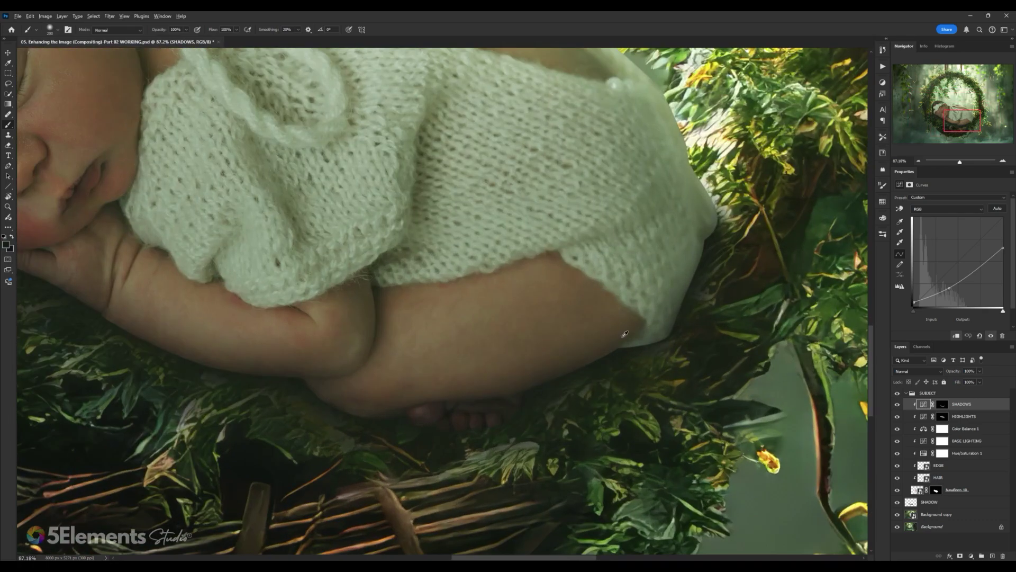
{"action": "scroll", "coordinate": [622, 336], "scroll_direction": "down", "scroll_amount": 6}
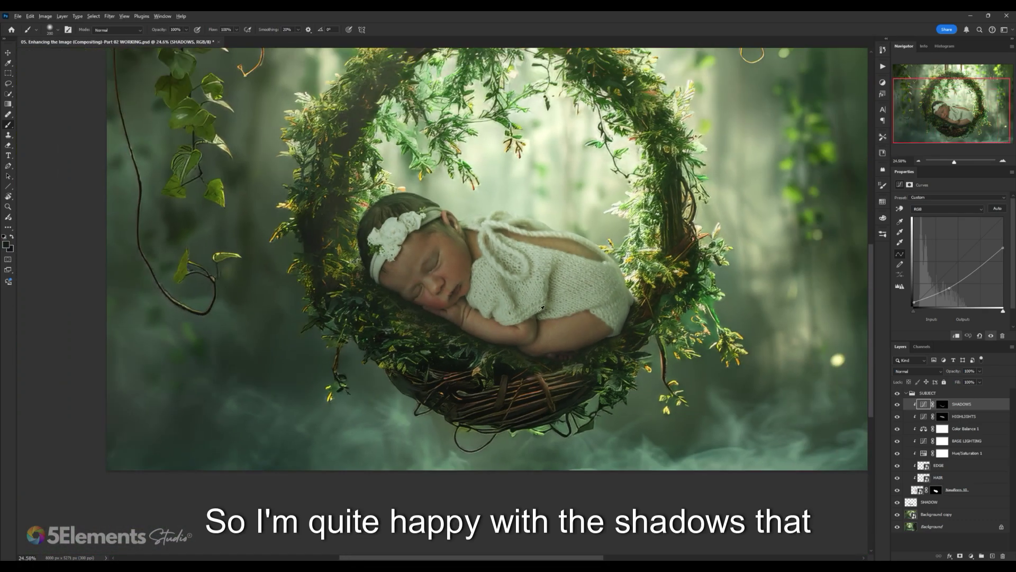
{"action": "scroll", "coordinate": [541, 308], "scroll_direction": "down", "scroll_amount": 1}
{"action": "left_click_drag", "start_coordinate": [547, 276], "coordinate": [531, 278]}
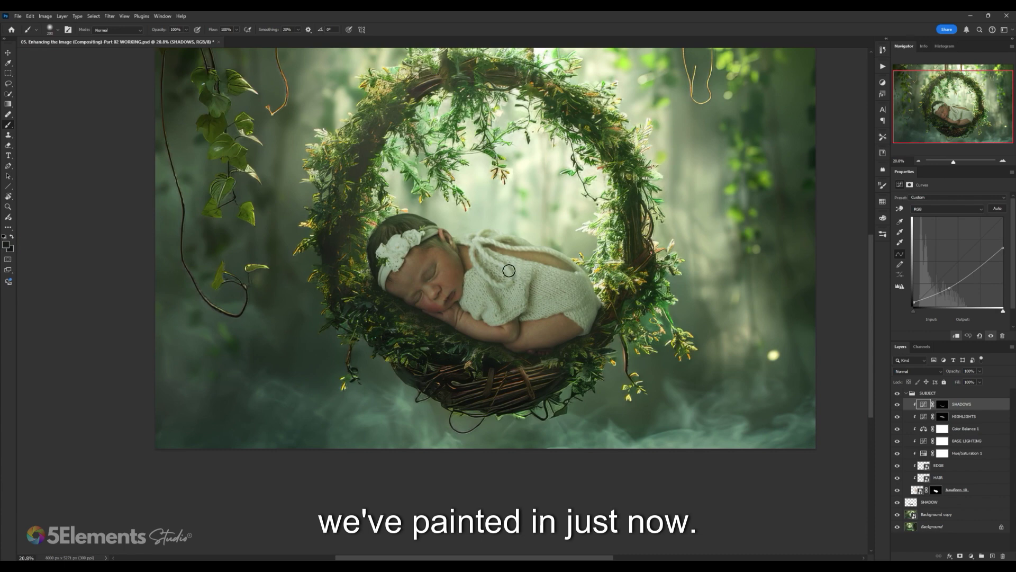
{"action": "scroll", "coordinate": [493, 304], "scroll_direction": "up", "scroll_amount": 2}
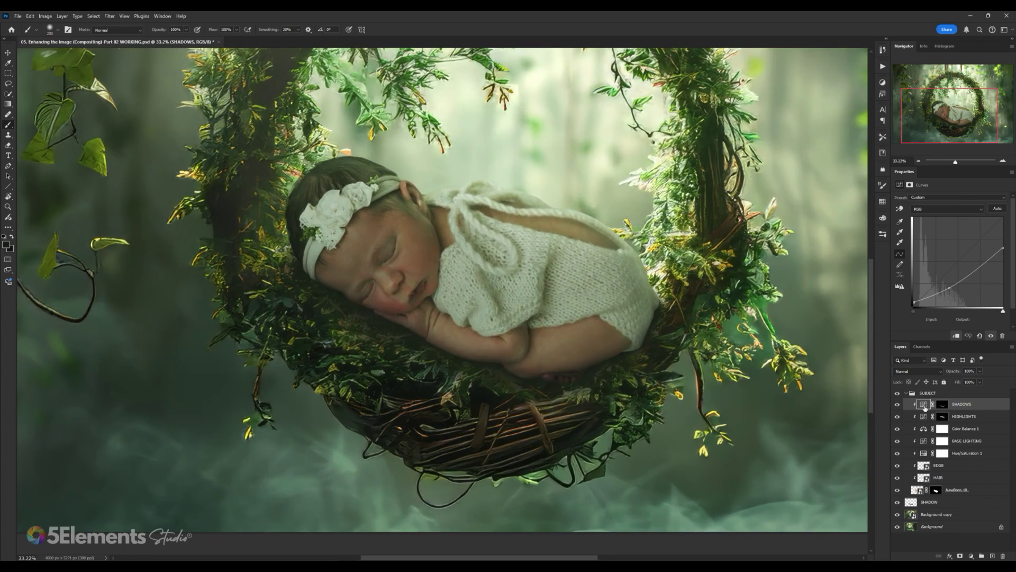
Step: Target the SHADOWS mask and prepare a much smaller white brush for the crease where the elbow meets the thigh
{"action": "left_click", "coordinate": [943, 406]}
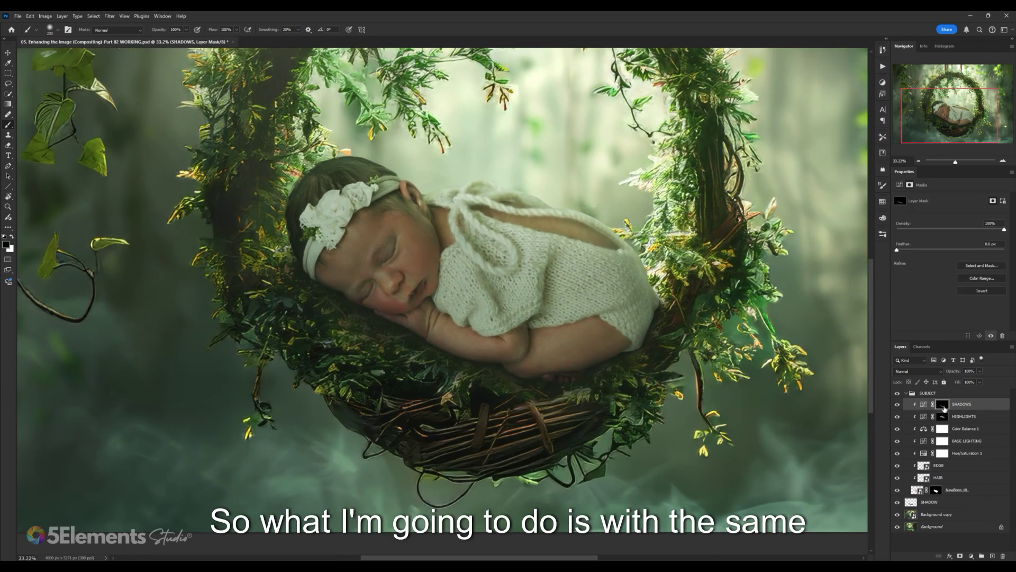
{"action": "scroll", "coordinate": [550, 364], "scroll_direction": "up", "scroll_amount": 5}
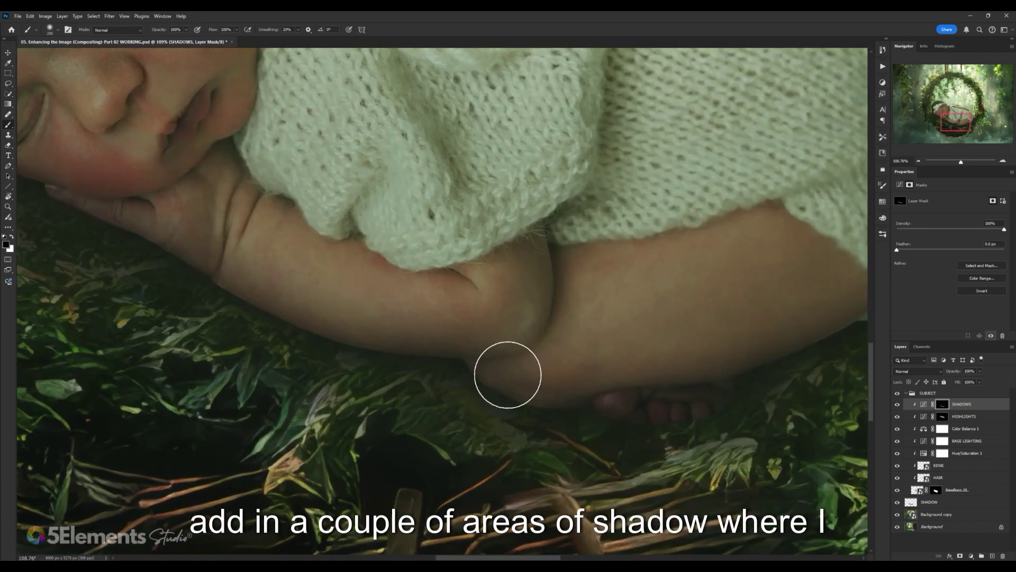
{"action": "key", "text": "x"}
{"action": "key", "text": "bracketleft"}
{"action": "key", "text": "bracketleft"}
{"action": "key", "text": "bracketleft"}
{"action": "key", "text": "bracketleft"}
{"action": "key", "text": "bracketleft"}
{"action": "key", "text": "bracketleft"}
{"action": "key", "text": "bracketleft"}
{"action": "key", "text": "bracketleft"}
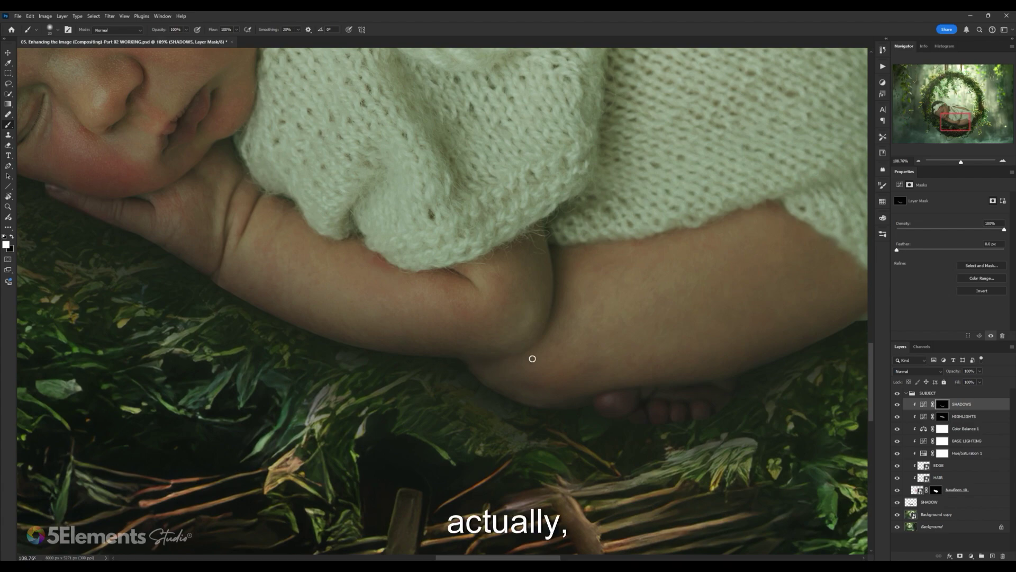
{"action": "scroll", "coordinate": [522, 359], "scroll_direction": "up", "scroll_amount": 3}
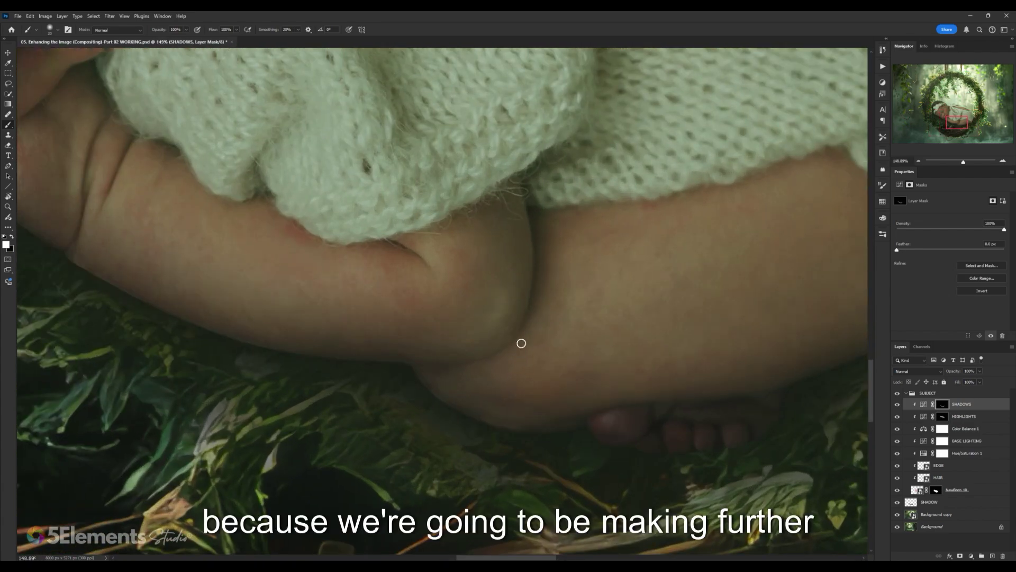
{"action": "scroll", "coordinate": [521, 343], "scroll_direction": "down", "scroll_amount": 6}
{"action": "scroll", "coordinate": [516, 326], "scroll_direction": "up", "scroll_amount": 1}
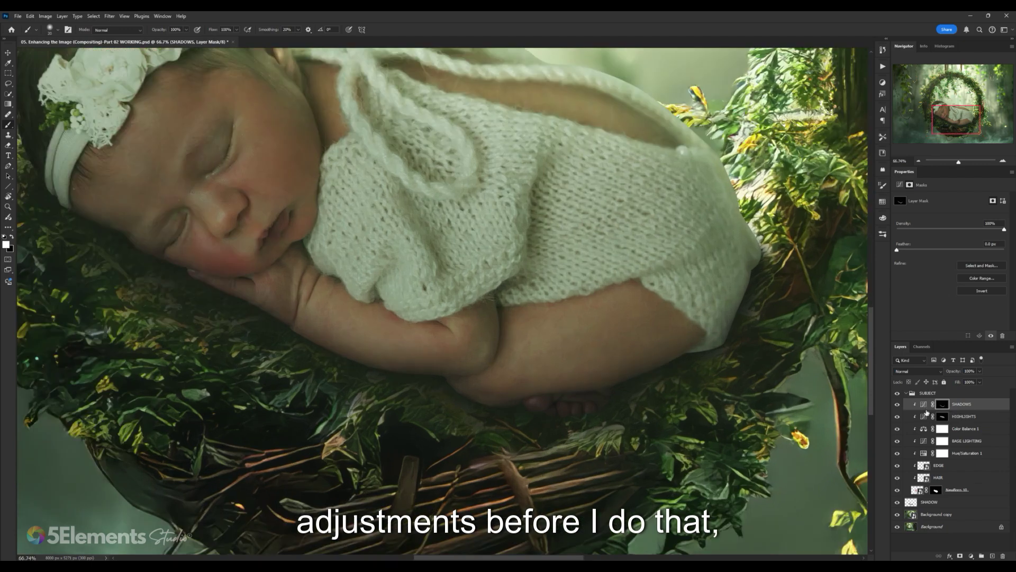
Step: Rename the SHADOWS Curves layer as BASE SHADOWS
{"action": "left_click", "coordinate": [924, 405]}
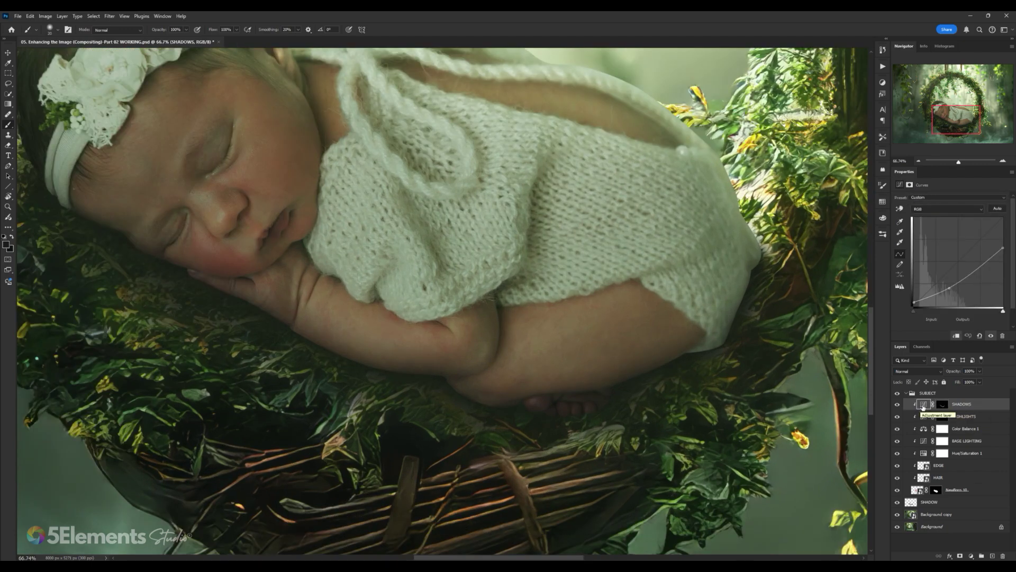
{"action": "double_click", "coordinate": [963, 404]}
{"action": "type", "text": "BASE"}
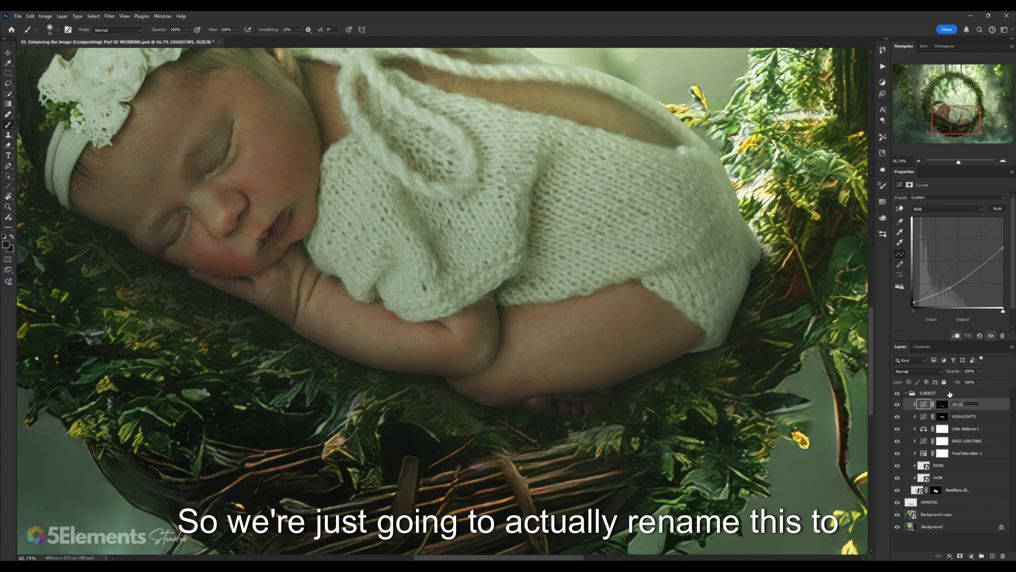
{"action": "type", "text": " SHADOWS"}
{"action": "key", "text": "Return"}
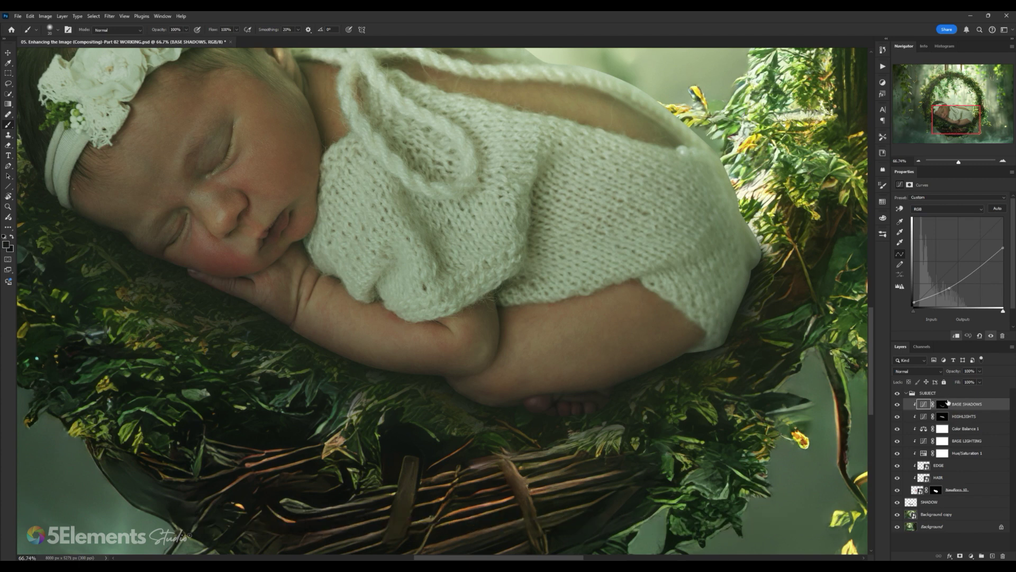
Step: Duplicate the BASE SHADOWS Curves layer with its default copy name, keeping the duplicate clipped to the baby
{"action": "right_click", "coordinate": [999, 407]}
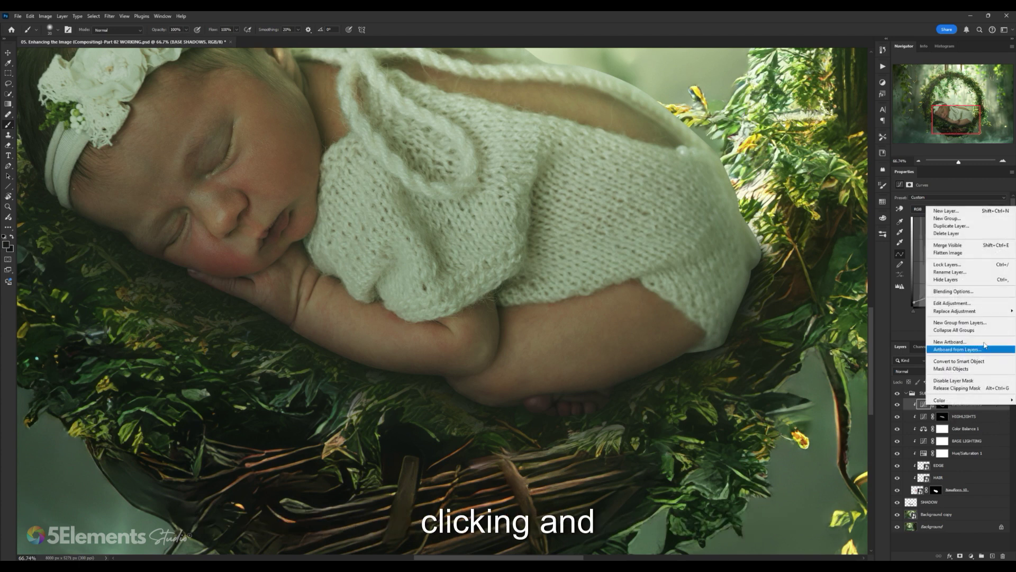
{"action": "left_click", "coordinate": [961, 230]}
{"action": "left_click", "coordinate": [575, 176]}
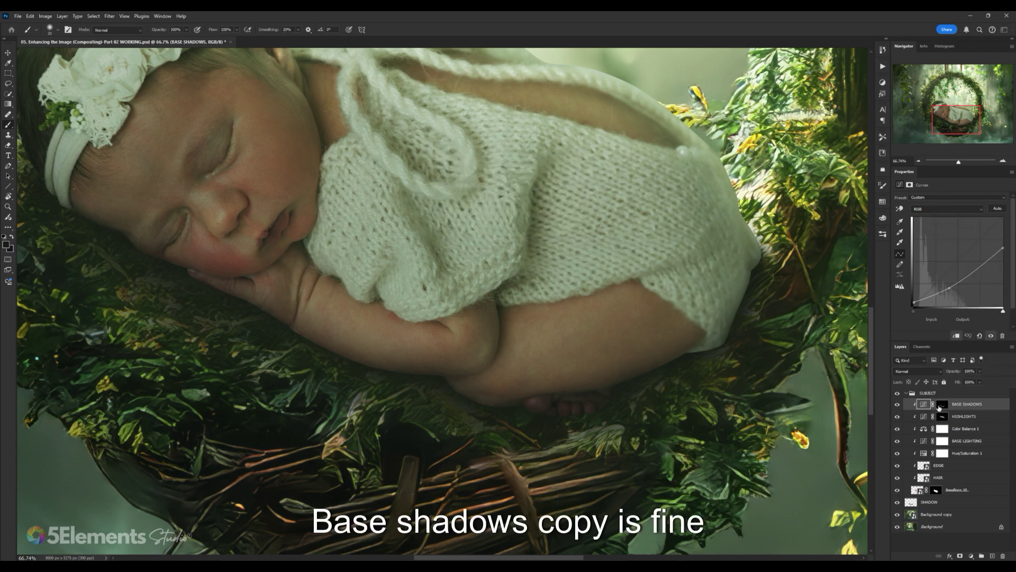
{"action": "left_click", "coordinate": [943, 405]}
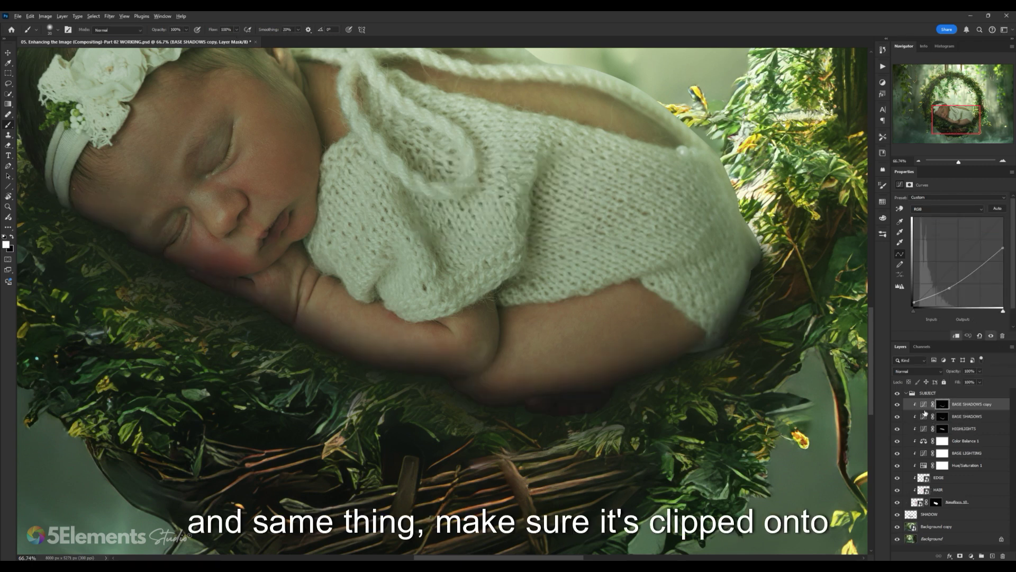
{"action": "left_click", "coordinate": [923, 404]}
{"action": "left_click_drag", "start_coordinate": [261, 294], "coordinate": [298, 303]}
Step: Delete the duplicated Curves layer's mask, add a fresh layer mask and invert it to black
{"action": "left_click", "coordinate": [943, 405]}
{"action": "right_click", "coordinate": [943, 405]}
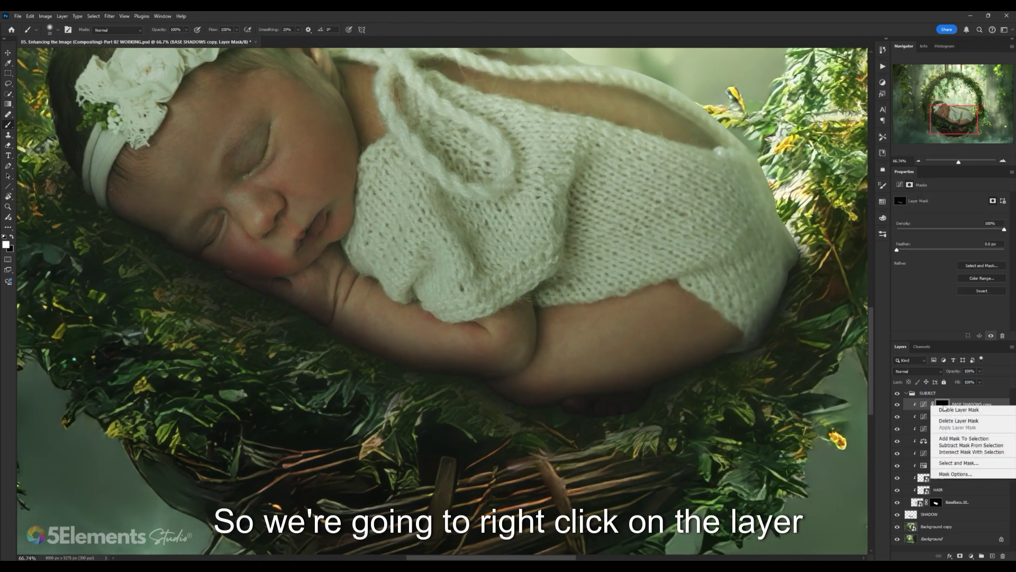
{"action": "left_click", "coordinate": [958, 421]}
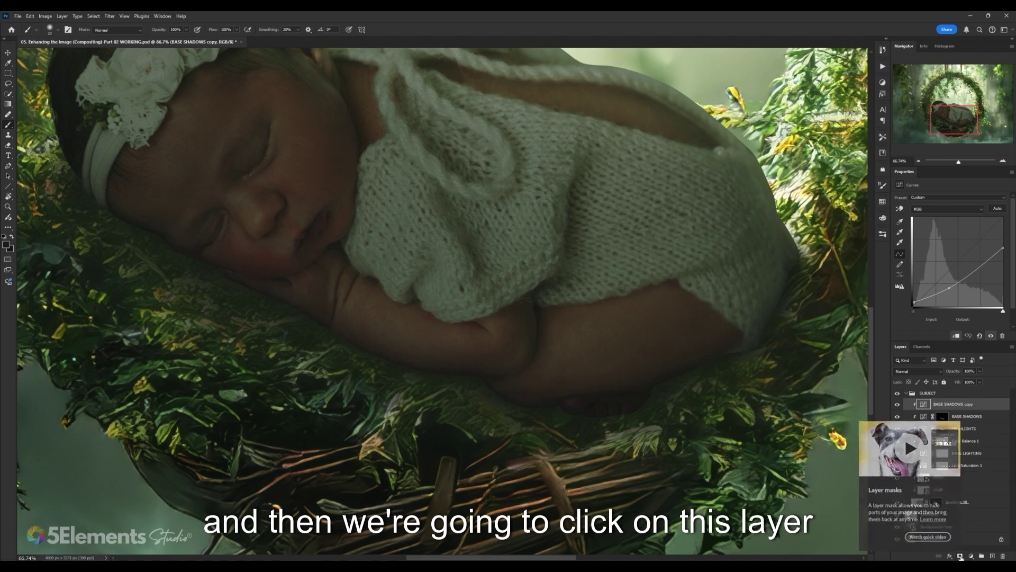
{"action": "left_click", "coordinate": [960, 556]}
{"action": "scroll", "coordinate": [513, 269], "scroll_direction": "down", "scroll_amount": 4}
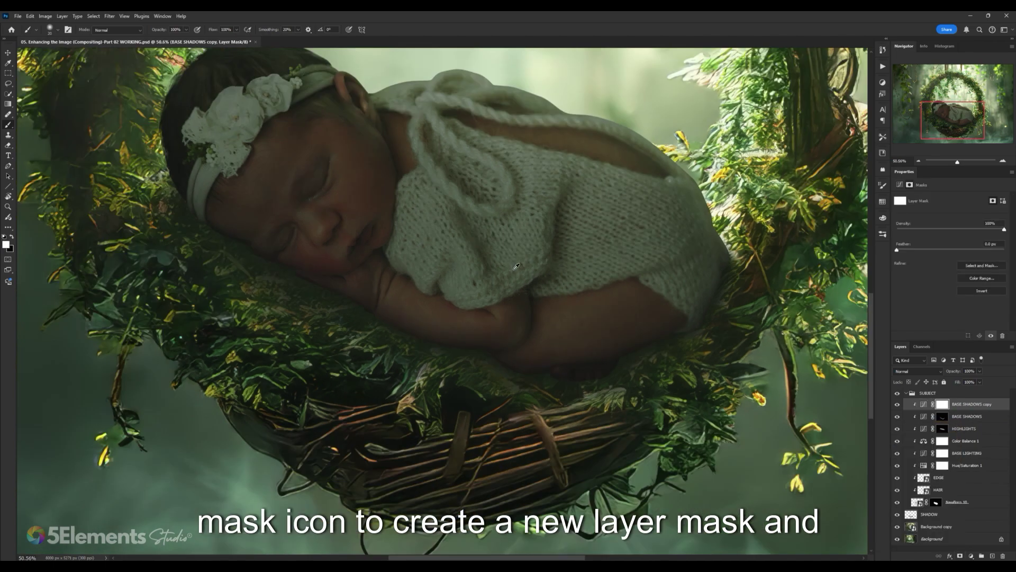
{"action": "scroll", "coordinate": [513, 269], "scroll_direction": "up", "scroll_amount": 3}
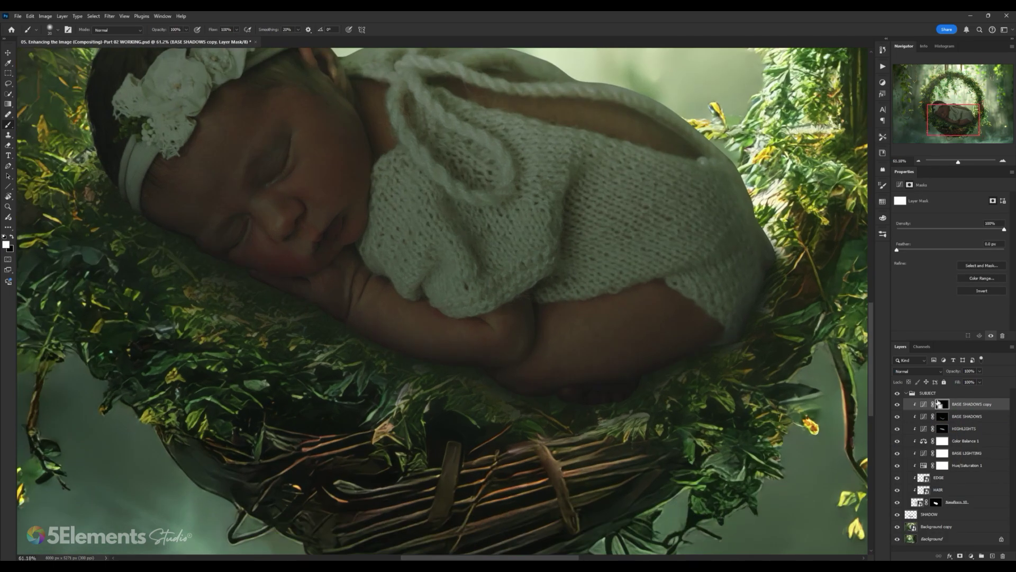
{"action": "key", "text": "ctrl+i"}
Step: Rename the duplicated shadows Curves layer as SHADOWS 02
{"action": "left_click", "coordinate": [938, 417]}
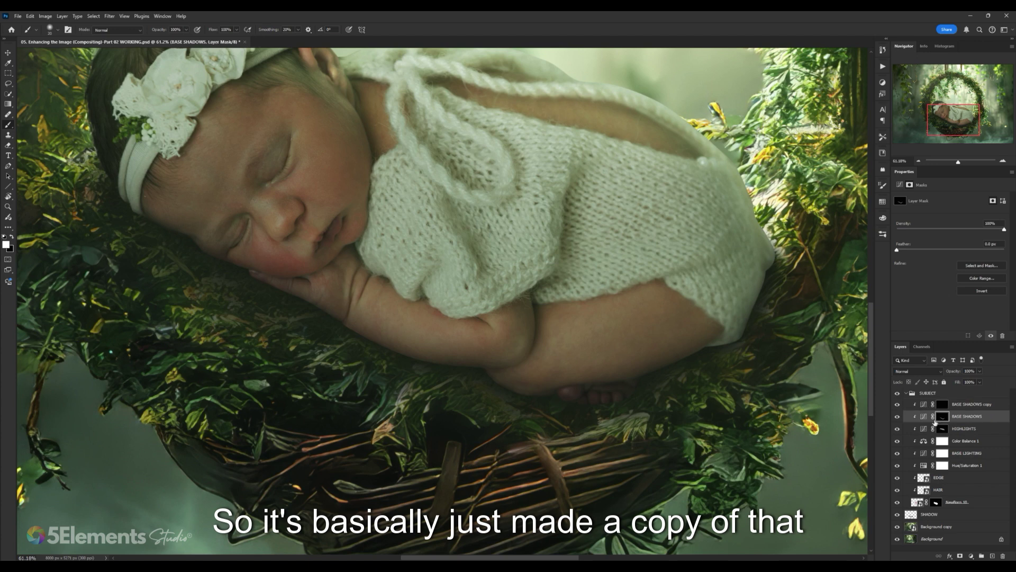
{"action": "left_click", "coordinate": [934, 409]}
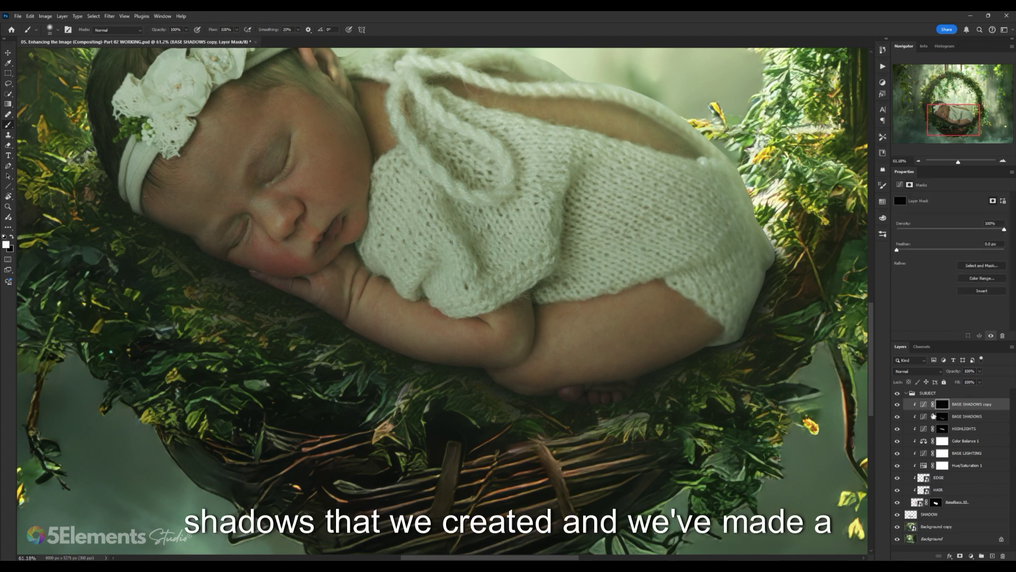
{"action": "double_click", "coordinate": [969, 405]}
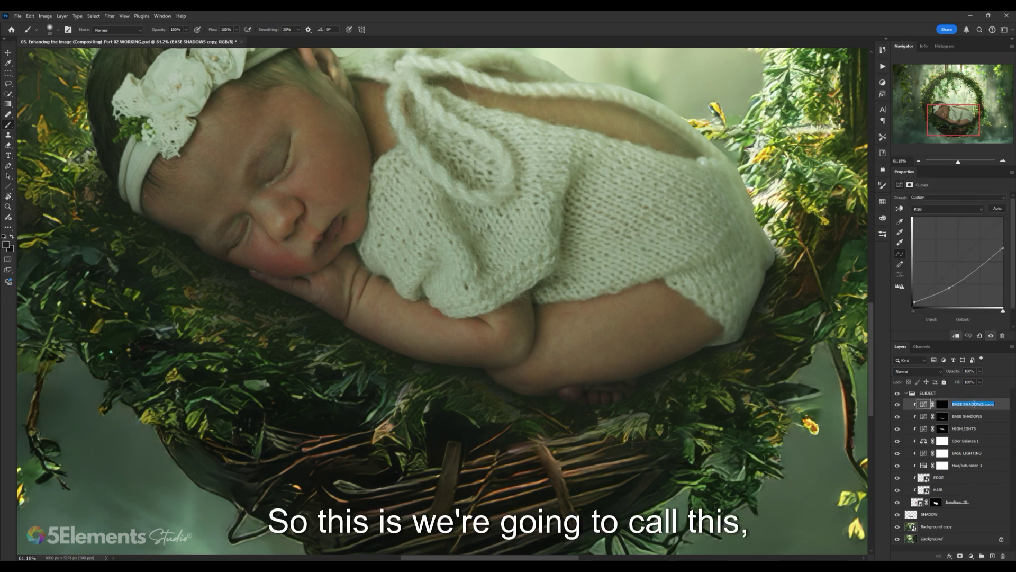
{"action": "type", "text": "ADD"}
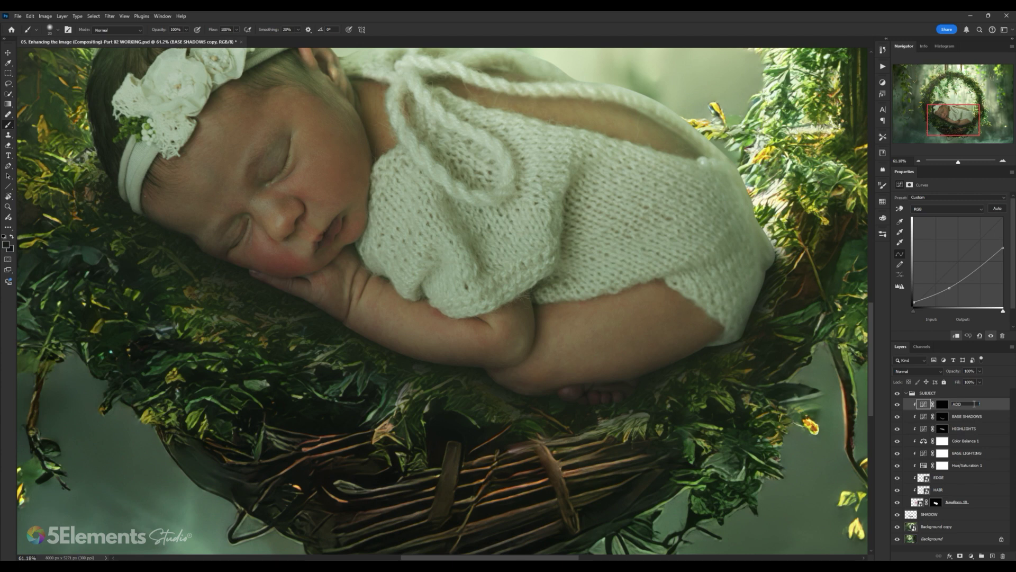
{"action": "type", "text": "OWS"}
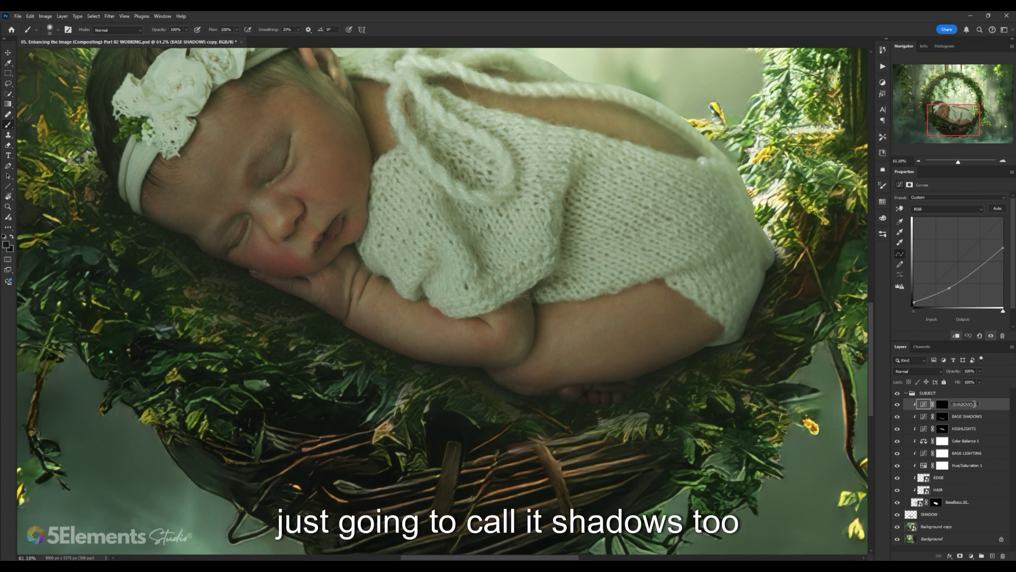
{"action": "type", "text": " 02"}
{"action": "key", "text": "Return"}
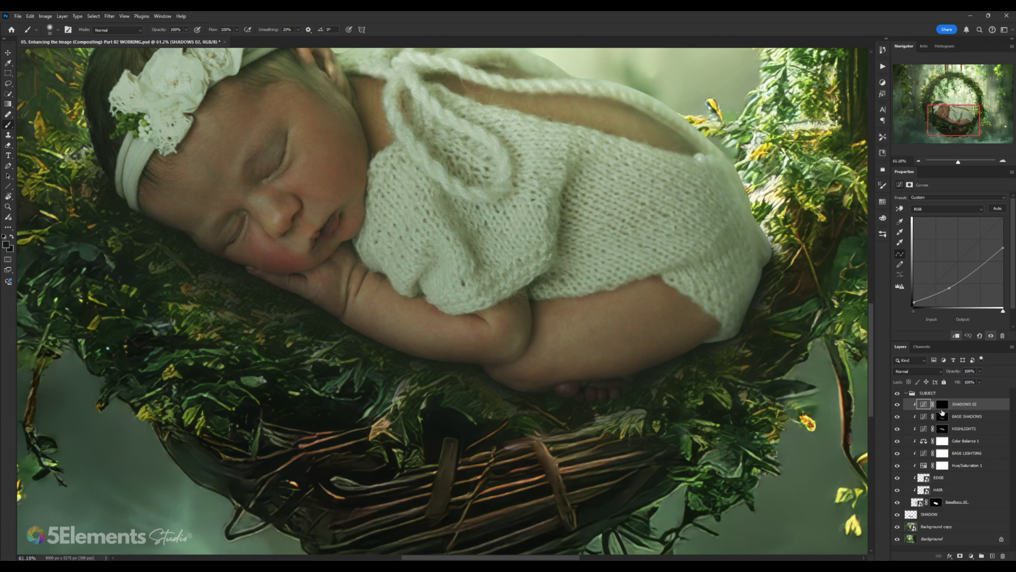
Step: Compare the image with the BASE SHADOWS layer hidden and shown, and return to the SHADOWS 02 mask
{"action": "left_click", "coordinate": [945, 418]}
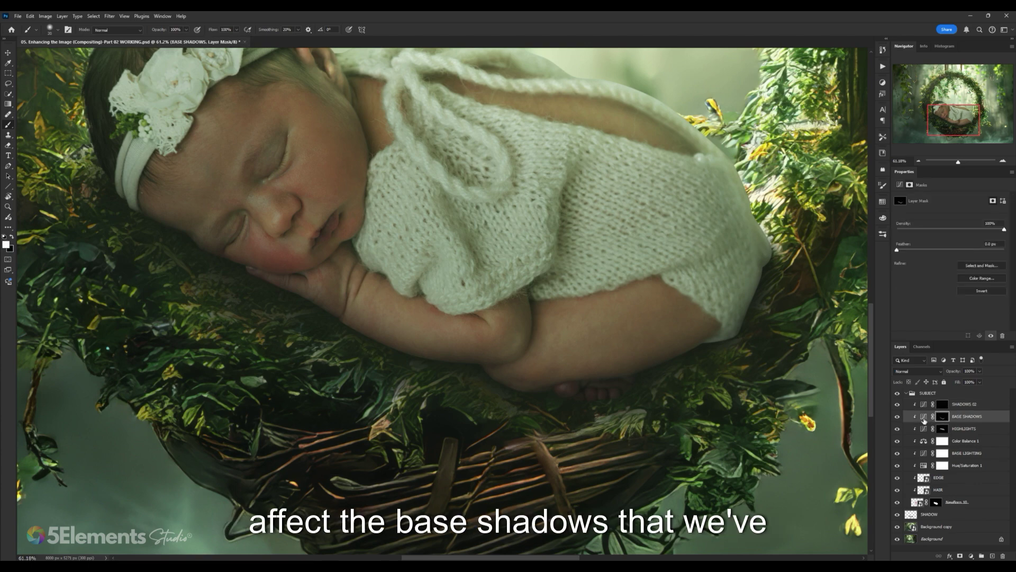
{"action": "left_click", "coordinate": [896, 417]}
{"action": "left_click", "coordinate": [897, 416]}
{"action": "left_click", "coordinate": [897, 416]}
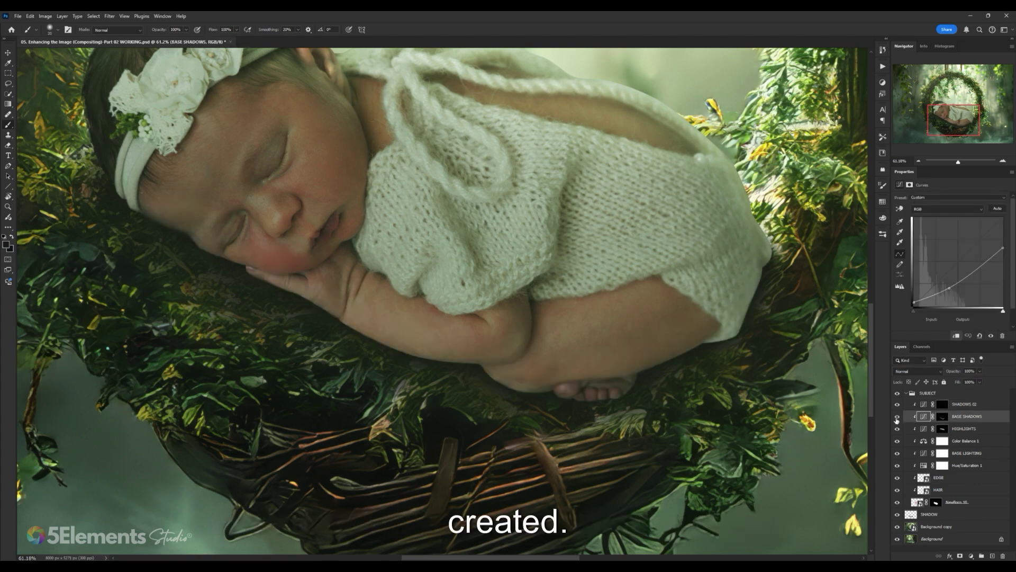
{"action": "left_click", "coordinate": [896, 417]}
{"action": "left_click", "coordinate": [896, 417]}
{"action": "left_click", "coordinate": [896, 417]}
{"action": "left_click", "coordinate": [953, 405]}
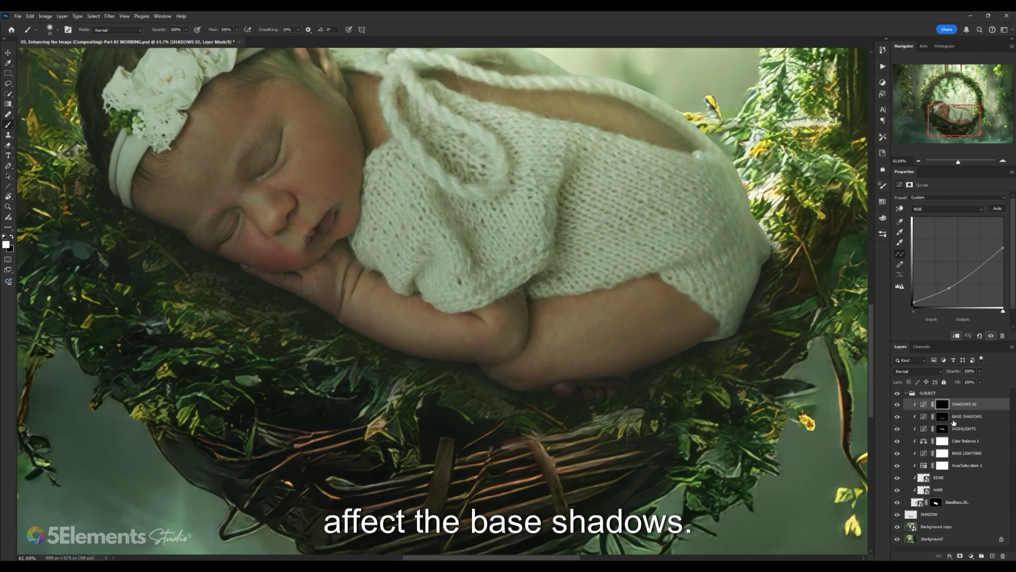
Step: Paint soft shadows on the SHADOWS 02 mask around the crease between the baby's elbow and thigh
{"action": "left_click", "coordinate": [929, 419]}
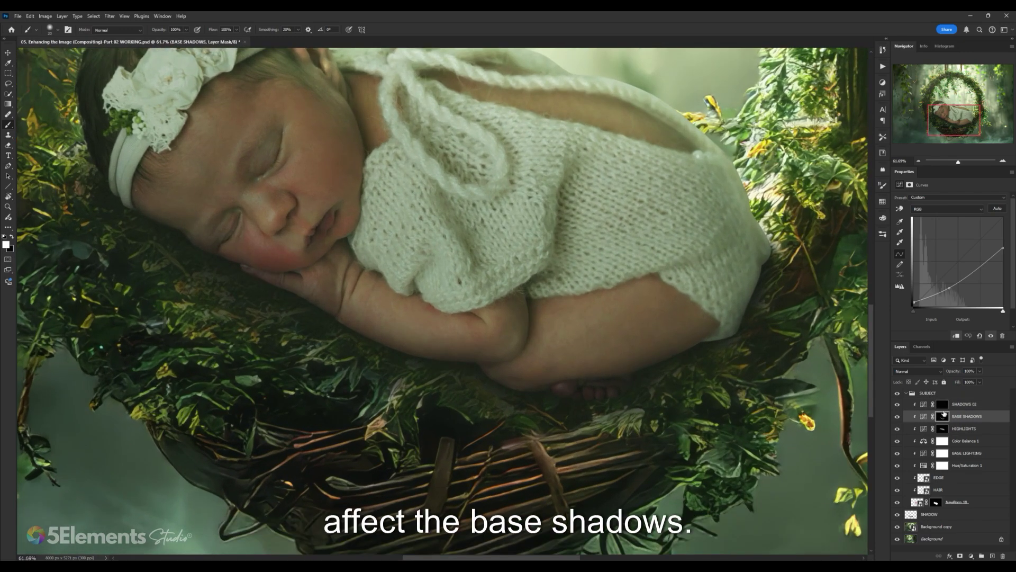
{"action": "left_click", "coordinate": [929, 405]}
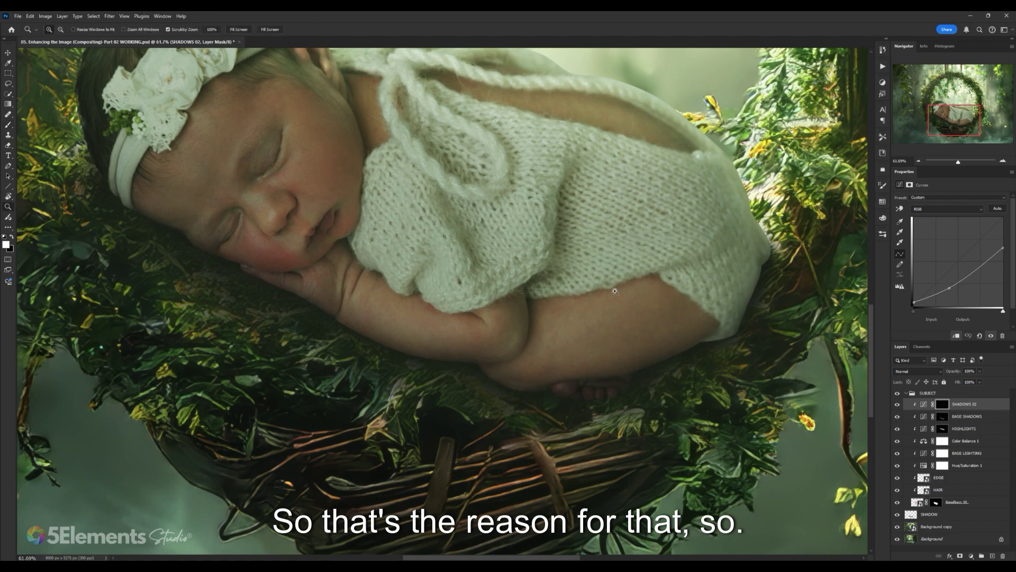
{"action": "scroll", "coordinate": [560, 258], "scroll_direction": "up", "scroll_amount": 5}
{"action": "left_click_drag", "start_coordinate": [560, 257], "coordinate": [569, 254]}
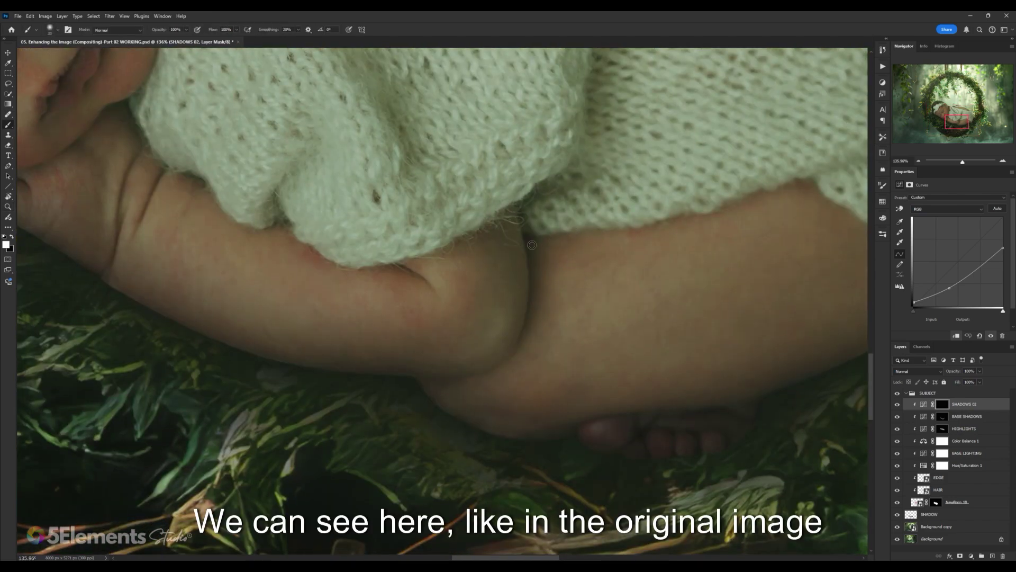
{"action": "scroll", "coordinate": [531, 245], "scroll_direction": "down", "scroll_amount": 5}
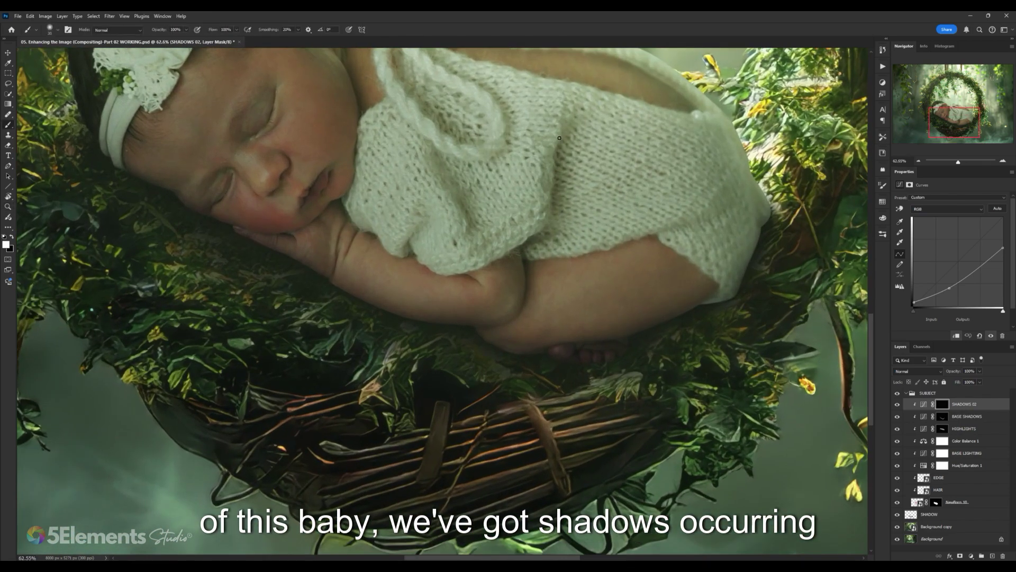
{"action": "scroll", "coordinate": [562, 162], "scroll_direction": "up", "scroll_amount": 3}
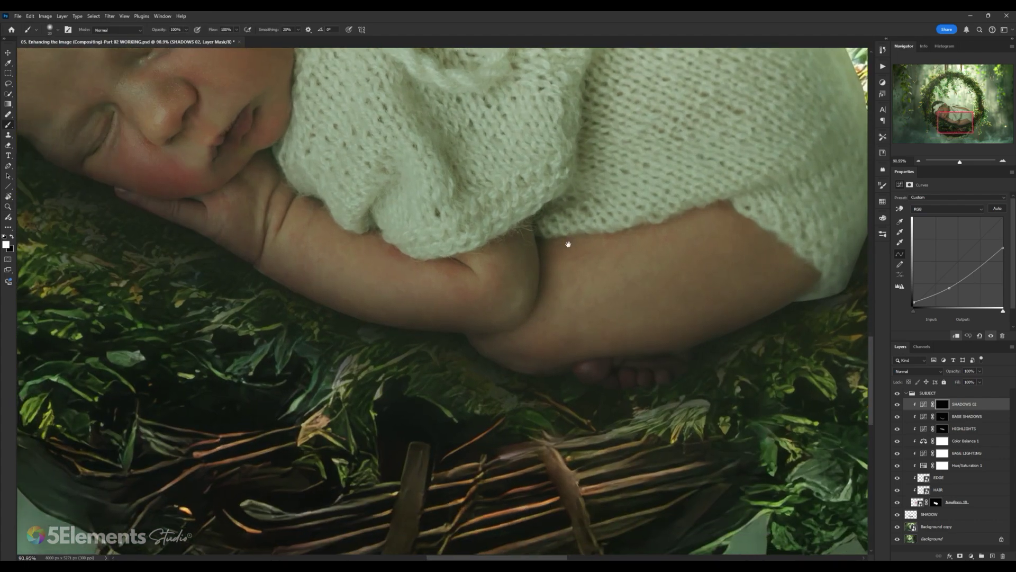
{"action": "key", "text": "z"}
{"action": "mouse_move", "coordinate": [585, 242]}
{"action": "left_mouse_down"}
{"action": "mouse_move", "coordinate": [555, 233]}
{"action": "mouse_move", "coordinate": [560, 287]}
{"action": "mouse_move", "coordinate": [570, 239]}
{"action": "left_mouse_up"}
{"action": "key", "text": "b"}
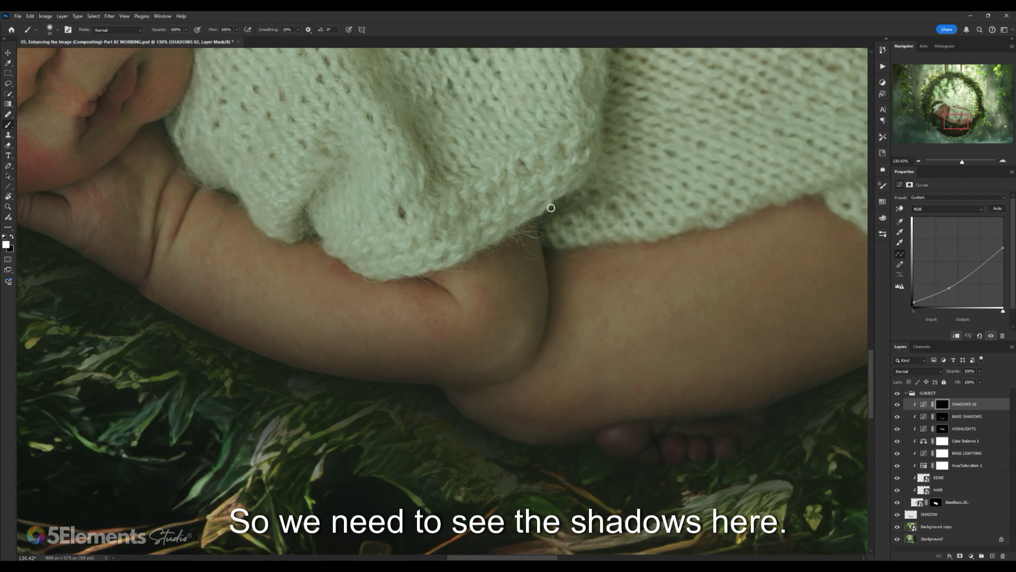
{"action": "scroll", "coordinate": [562, 255], "scroll_direction": "down", "scroll_amount": 1}
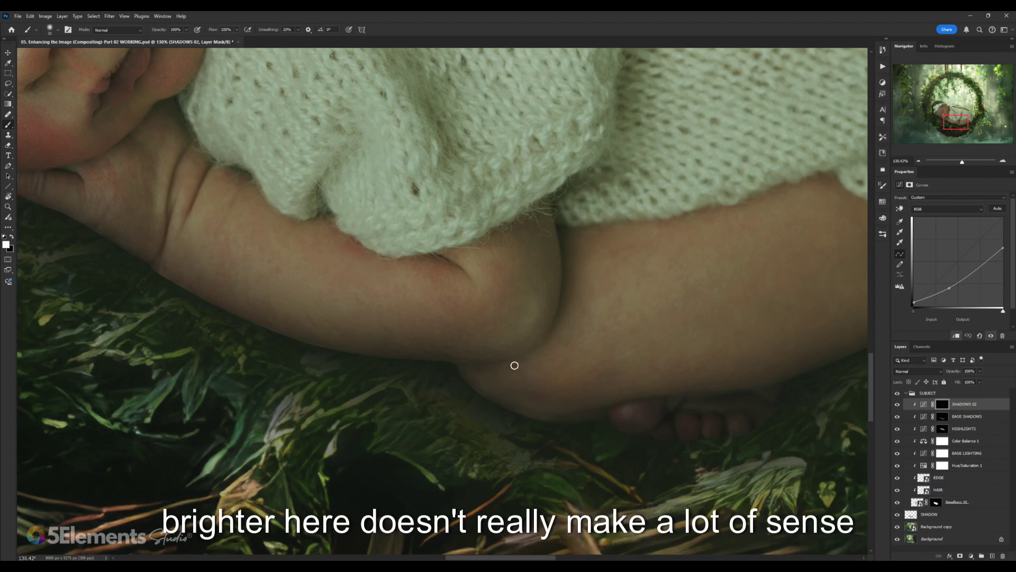
{"action": "mouse_move", "coordinate": [537, 349]}
{"action": "left_mouse_down"}
{"action": "mouse_move", "coordinate": [504, 359]}
{"action": "mouse_move", "coordinate": [529, 354]}
{"action": "mouse_move", "coordinate": [529, 367]}
{"action": "mouse_move", "coordinate": [498, 370]}
{"action": "mouse_move", "coordinate": [535, 351]}
{"action": "mouse_move", "coordinate": [575, 306]}
{"action": "left_mouse_up"}
{"action": "key", "text": "b"}
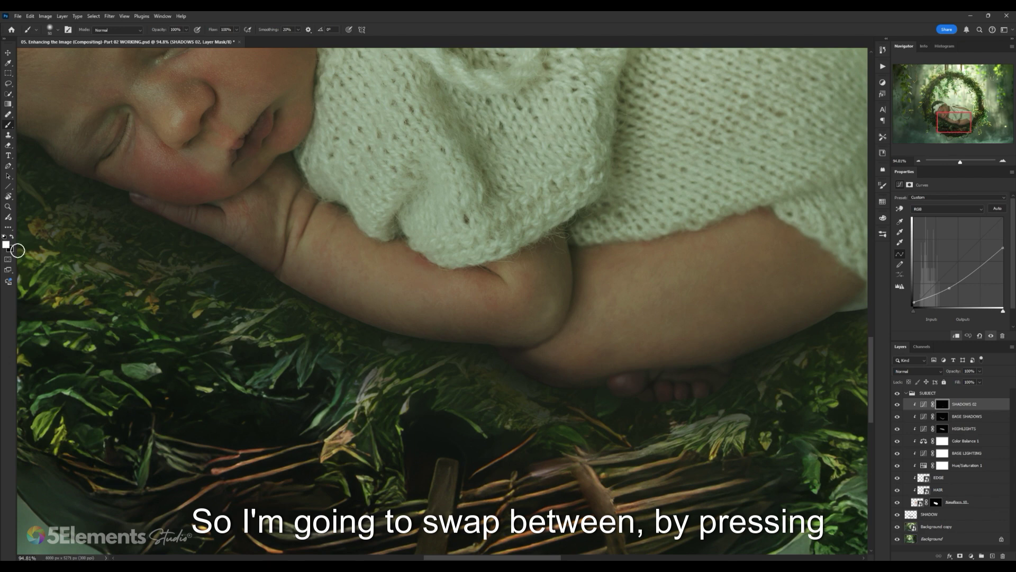
Step: Refine the soft shadow beneath the baby's leg, alternating white and black paint on the SHADOWS 02 mask
{"action": "key", "text": "x"}
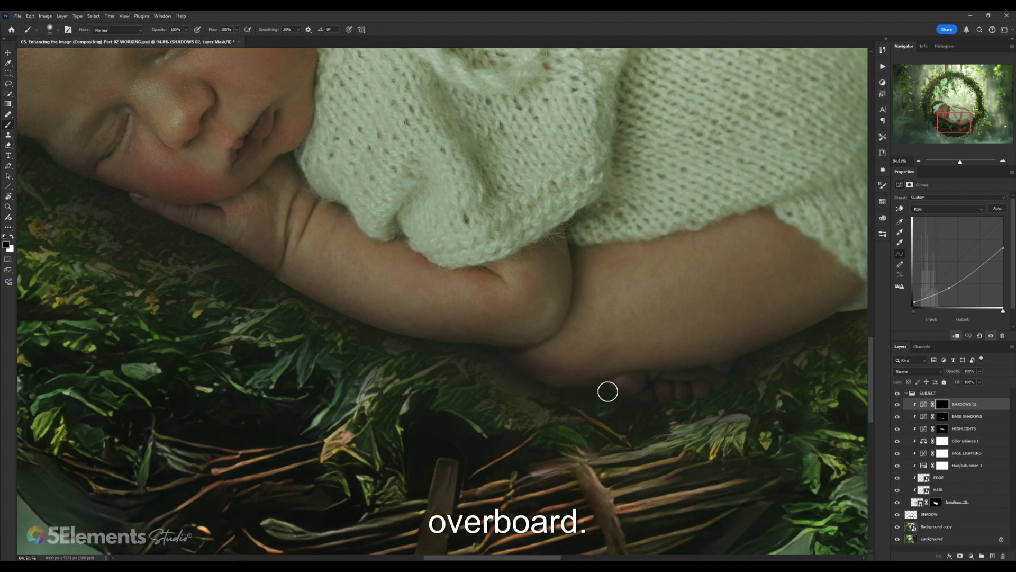
{"action": "key", "text": "x"}
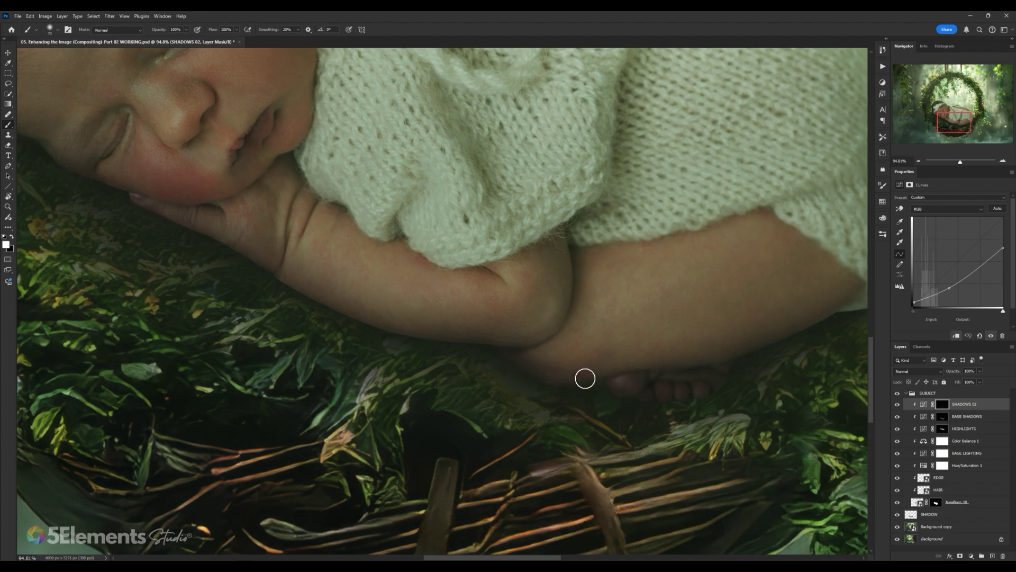
{"action": "key", "text": "x"}
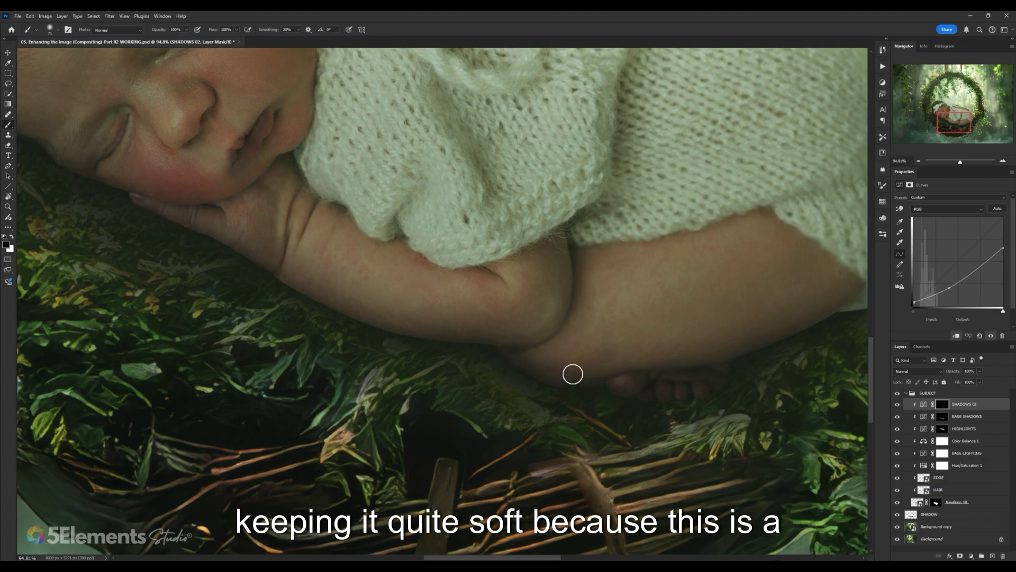
{"action": "key", "text": "x"}
{"action": "scroll", "coordinate": [602, 345], "scroll_direction": "down", "scroll_amount": 5}
{"action": "scroll", "coordinate": [538, 322], "scroll_direction": "up", "scroll_amount": 5}
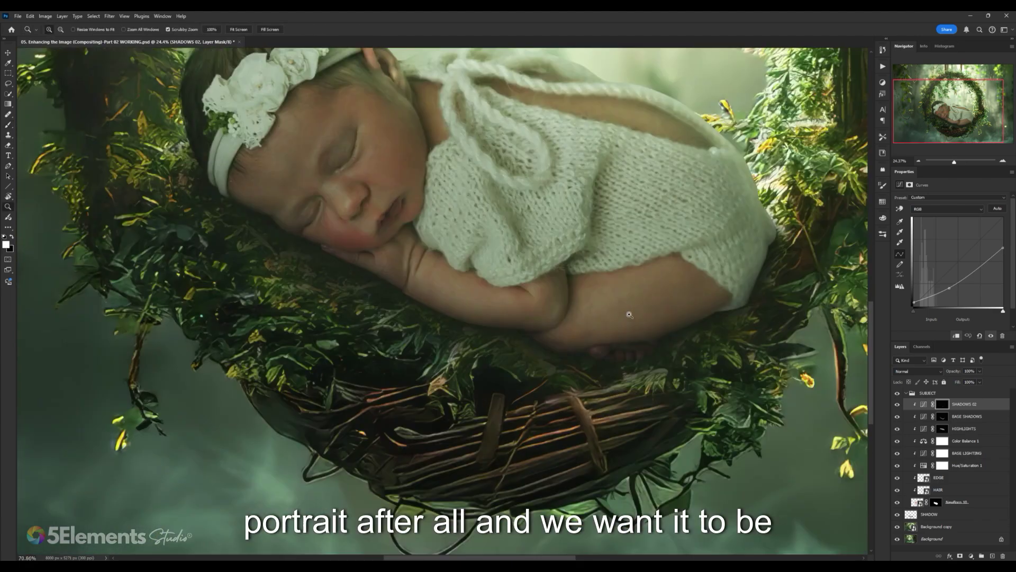
{"action": "left_click_drag", "start_coordinate": [606, 341], "coordinate": [594, 328]}
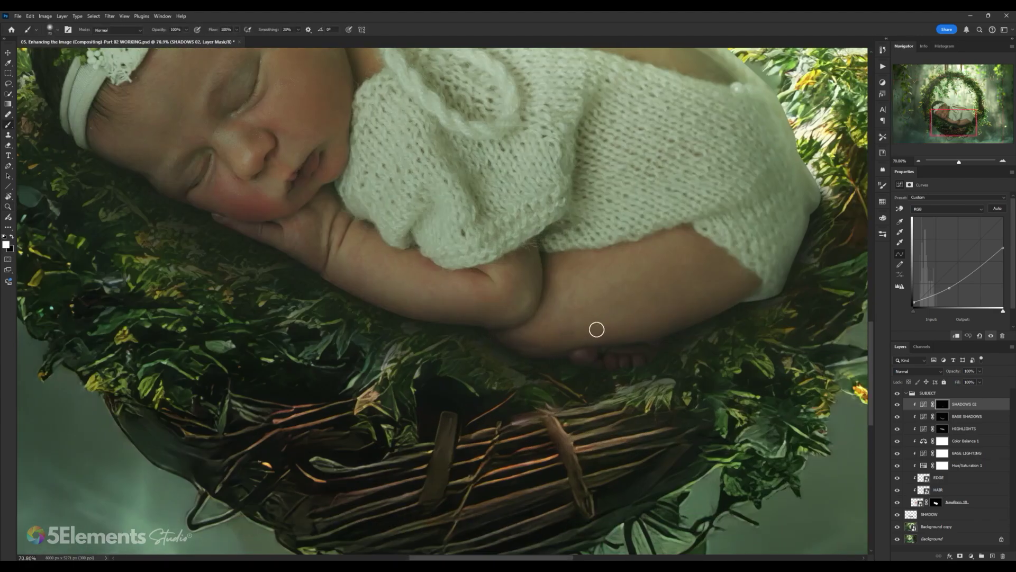
{"action": "key", "text": "b"}
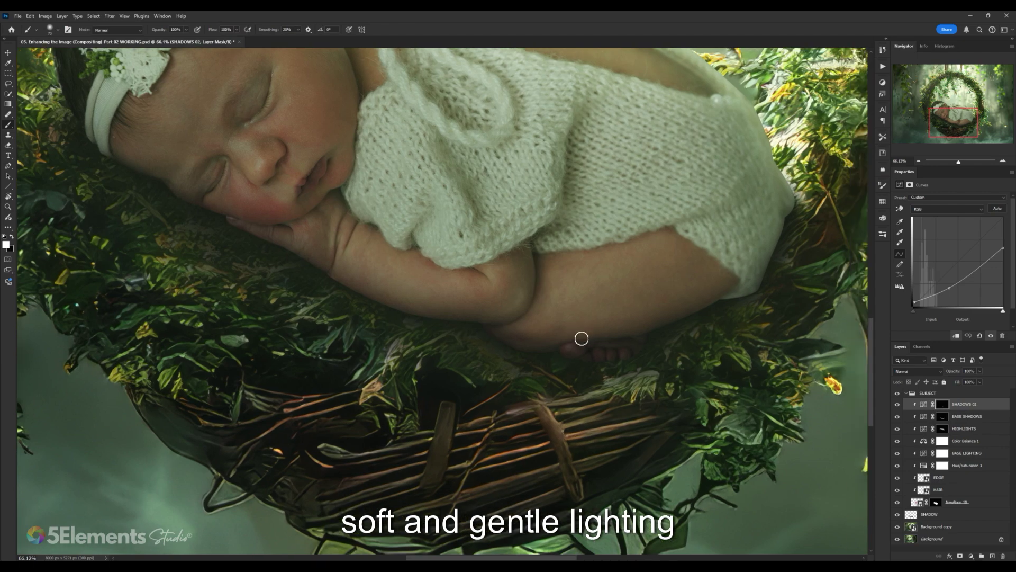
{"action": "scroll", "coordinate": [581, 335], "scroll_direction": "right", "scroll_amount": 1}
{"action": "key", "text": "x"}
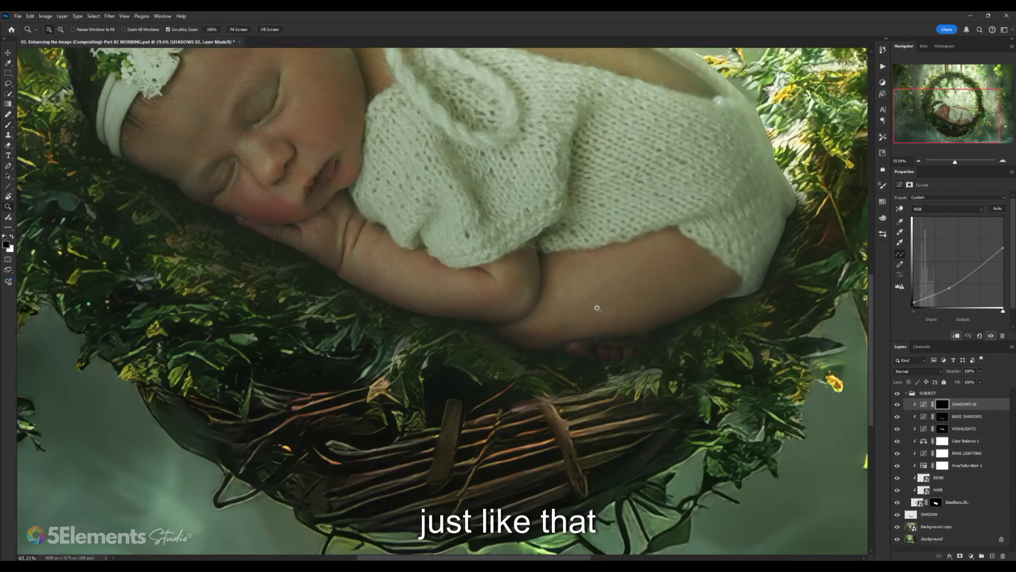
Step: Compare the elbow and thigh area with the SHADOWS 02 layer hidden and shown
{"action": "scroll", "coordinate": [540, 289], "scroll_direction": "up", "scroll_amount": 2}
{"action": "scroll", "coordinate": [567, 310], "scroll_direction": "up", "scroll_amount": 3}
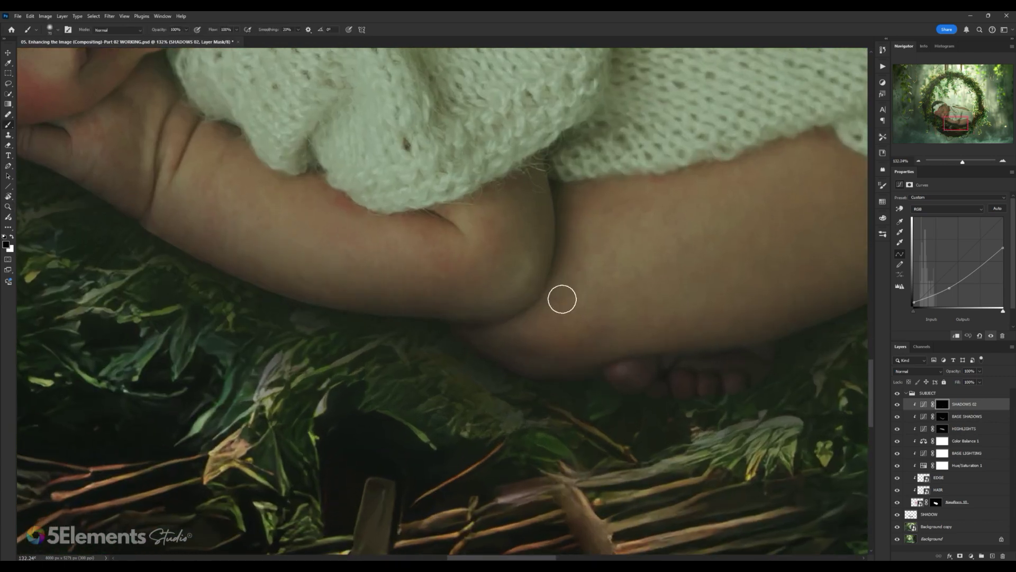
{"action": "left_click", "coordinate": [897, 404]}
{"action": "left_click", "coordinate": [897, 405]}
{"action": "left_click", "coordinate": [896, 404]}
{"action": "left_click", "coordinate": [896, 405]}
Step: Slightly adjust the midtone point of the SHADOWS 02 curve and check the effect on the whole image
{"action": "left_click", "coordinate": [924, 404]}
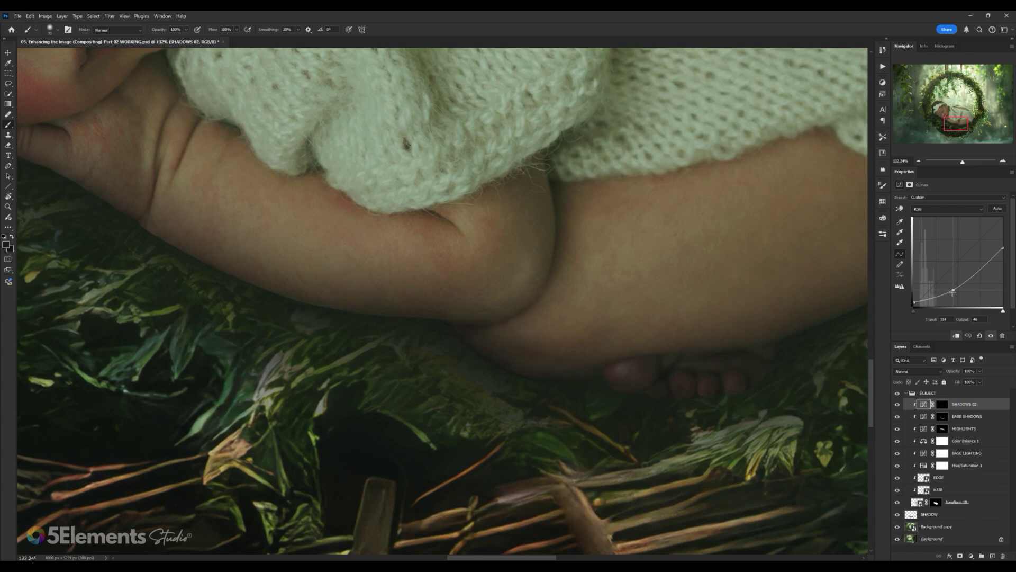
{"action": "left_click_drag", "start_coordinate": [952, 291], "coordinate": [946, 292]}
{"action": "scroll", "coordinate": [694, 321], "scroll_direction": "down", "scroll_amount": 10}
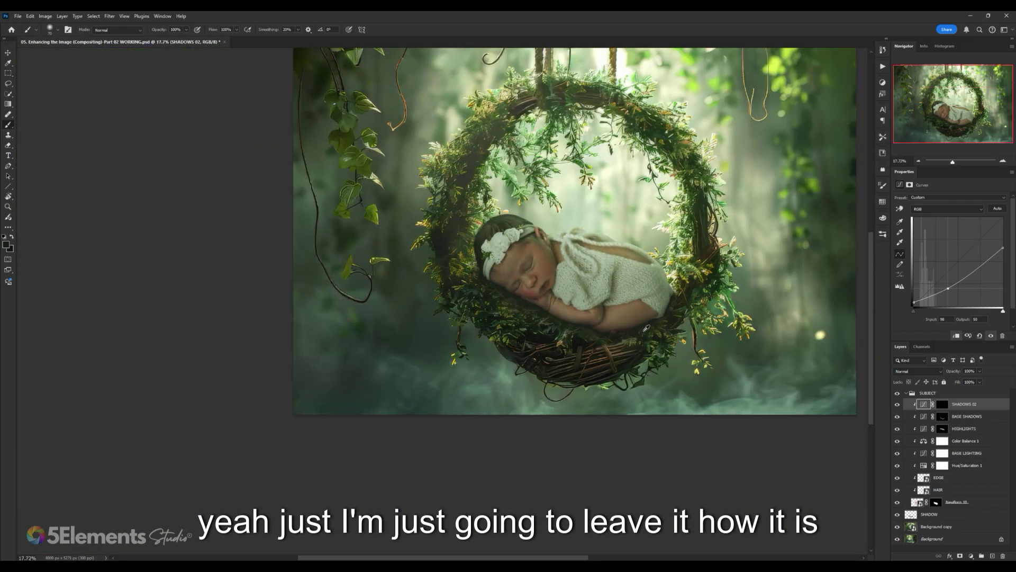
{"action": "scroll", "coordinate": [645, 326], "scroll_direction": "up", "scroll_amount": 5}
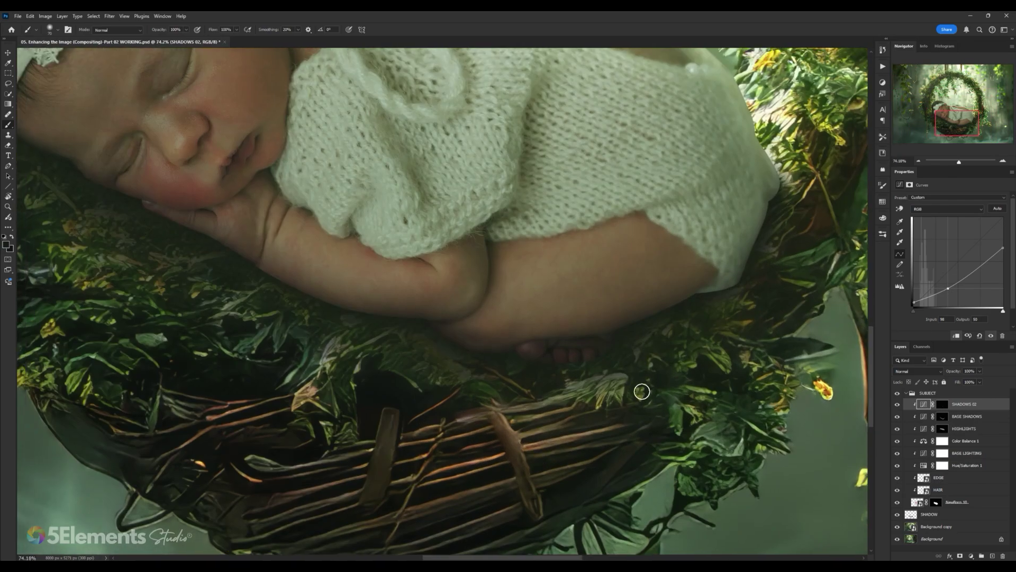
Step: Return to the SHADOWS 02 mask and paint white over the baby's toes and under the foot to deepen the shadow
{"action": "left_click", "coordinate": [942, 405]}
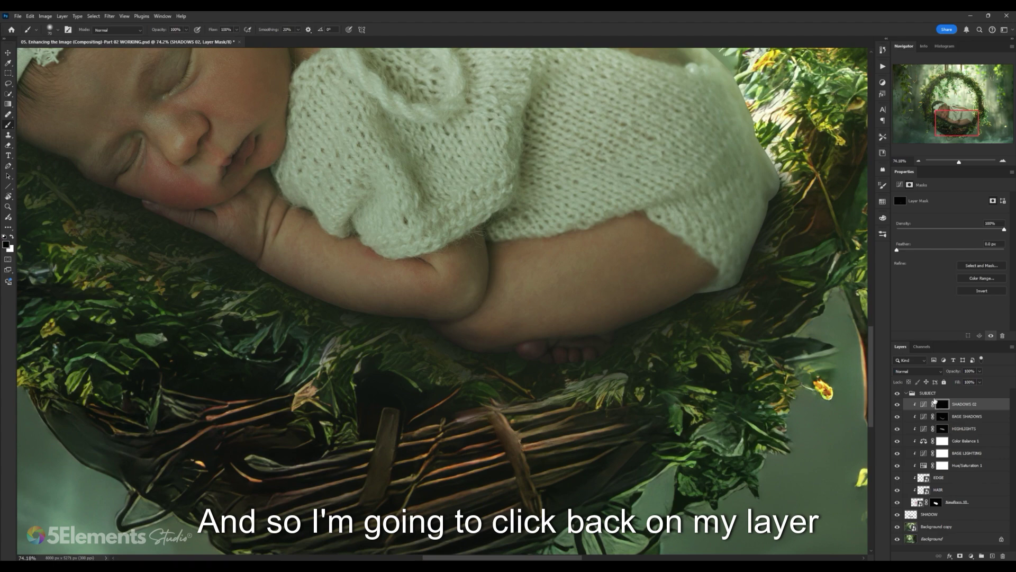
{"action": "key", "text": "z"}
{"action": "mouse_move", "coordinate": [569, 365]}
{"action": "left_mouse_down"}
{"action": "mouse_move", "coordinate": [614, 354]}
{"action": "mouse_move", "coordinate": [572, 352]}
{"action": "left_mouse_up"}
{"action": "key", "text": "b"}
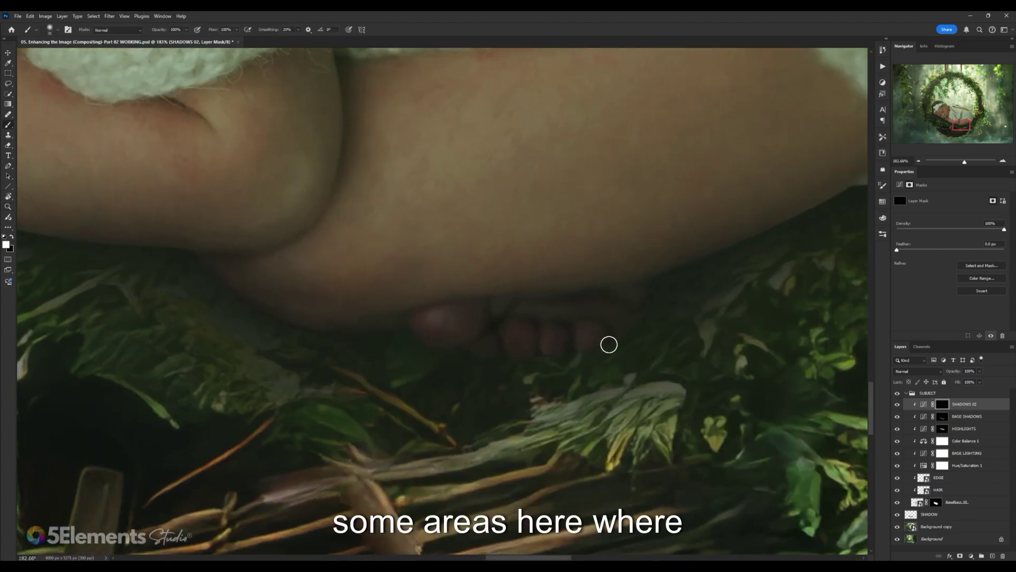
{"action": "left_click_drag", "start_coordinate": [623, 337], "coordinate": [611, 349]}
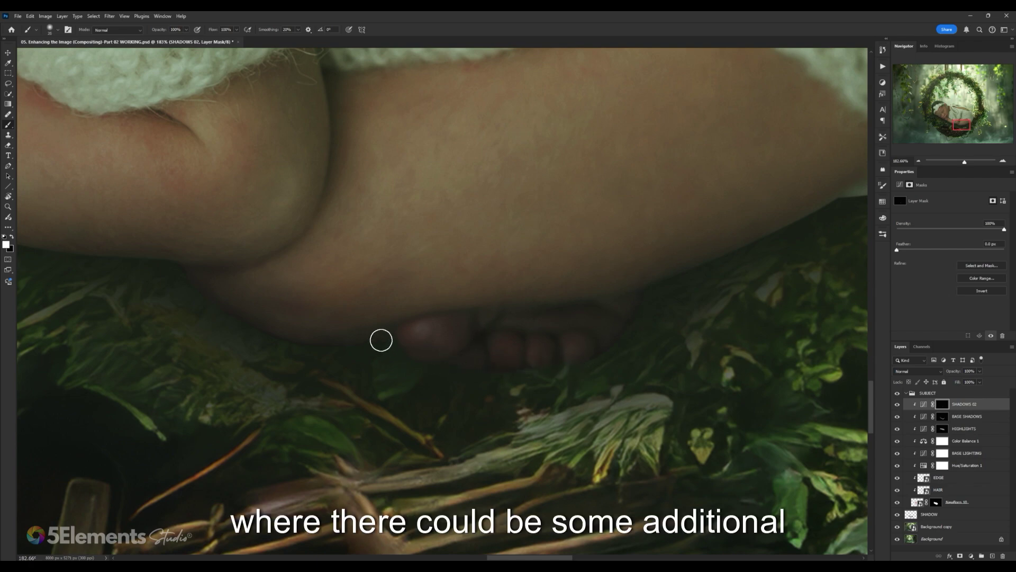
{"action": "left_click_drag", "start_coordinate": [416, 350], "coordinate": [365, 384]}
{"action": "left_click_drag", "start_coordinate": [447, 385], "coordinate": [434, 391]}
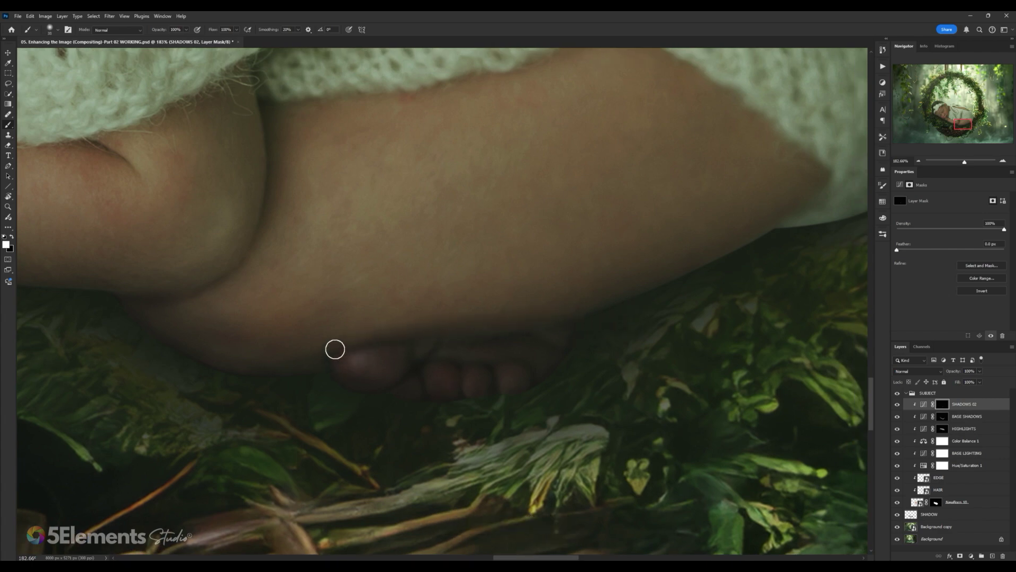
{"action": "mouse_move", "coordinate": [349, 353]}
{"action": "left_mouse_down"}
{"action": "mouse_move", "coordinate": [347, 367]}
{"action": "mouse_move", "coordinate": [433, 359]}
{"action": "mouse_move", "coordinate": [476, 374]}
{"action": "left_mouse_up"}
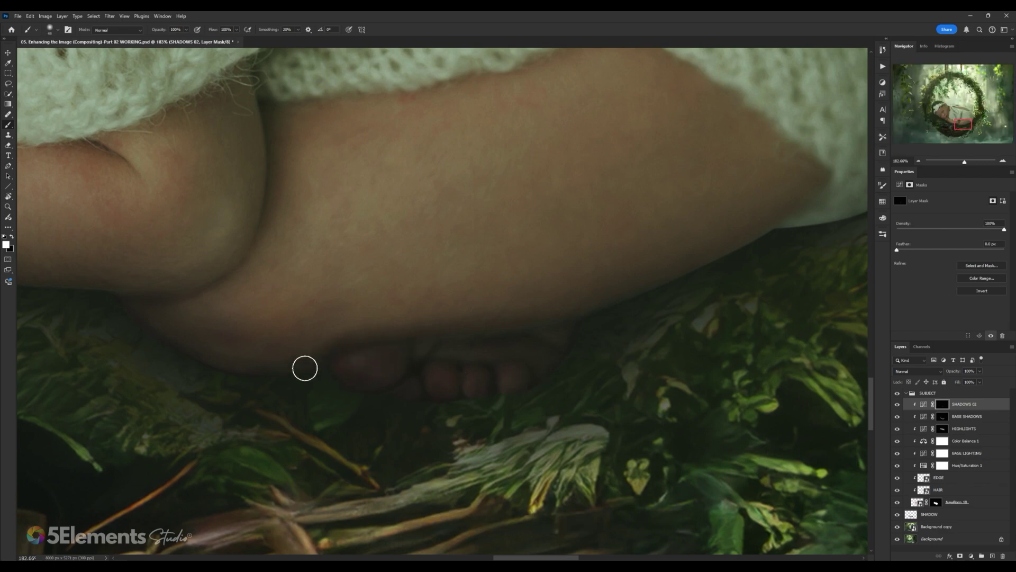
Step: Paint a soft shadow on the thigh along the hem of the knitted outfit, enlarging the brush toward the corner
{"action": "left_click_drag", "start_coordinate": [732, 263], "coordinate": [576, 351]}
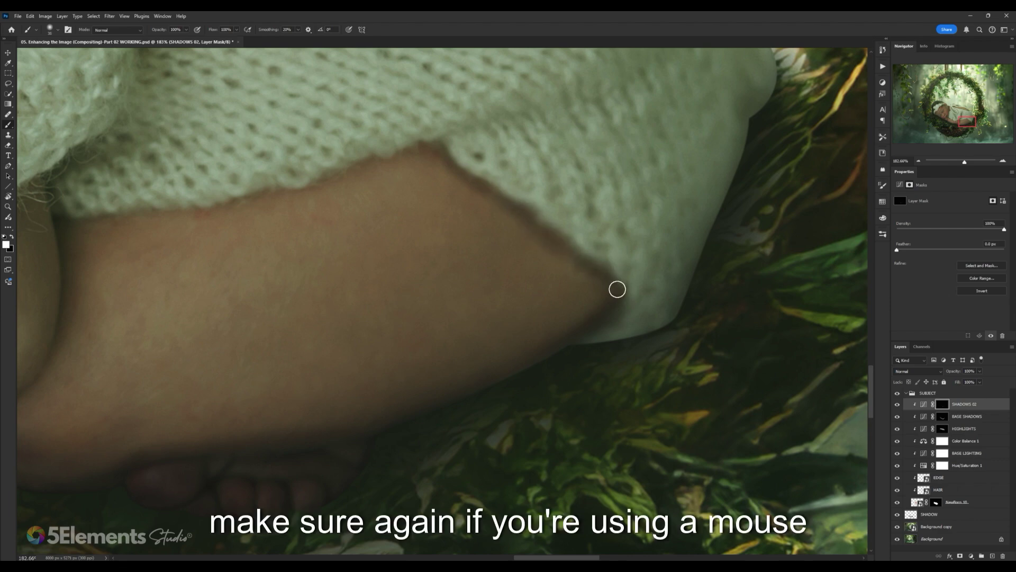
{"action": "key", "text": "bracketright"}
{"action": "key", "text": "bracketright"}
{"action": "key", "text": "bracketright"}
{"action": "mouse_move", "coordinate": [599, 275]}
{"action": "left_mouse_down"}
{"action": "mouse_move", "coordinate": [581, 312]}
{"action": "mouse_move", "coordinate": [535, 353]}
{"action": "left_mouse_up"}
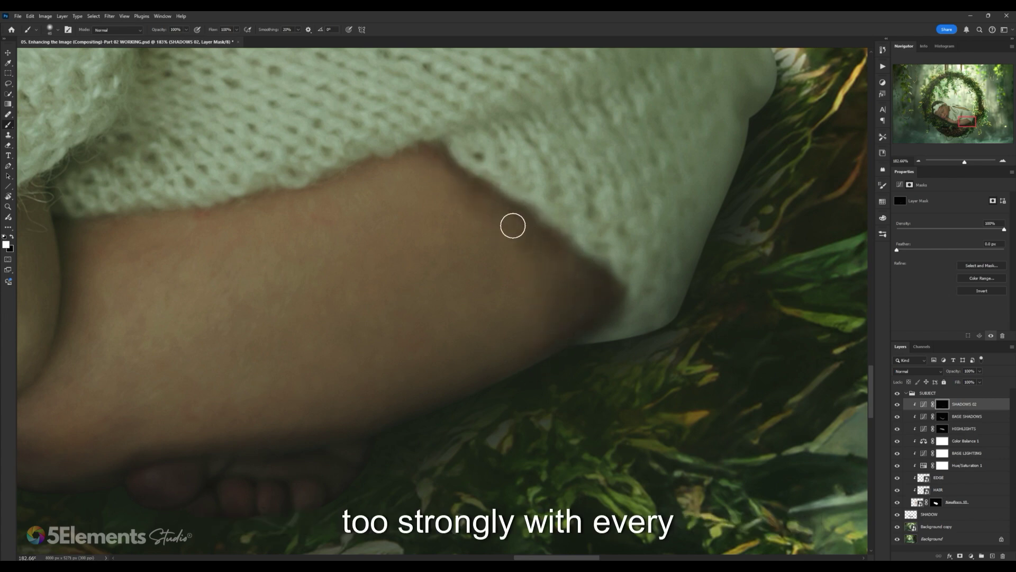
Step: Soften the thigh shadow beside the knitted hem using a larger brush with black on the SHADOWS 02 mask
{"action": "key", "text": "x"}
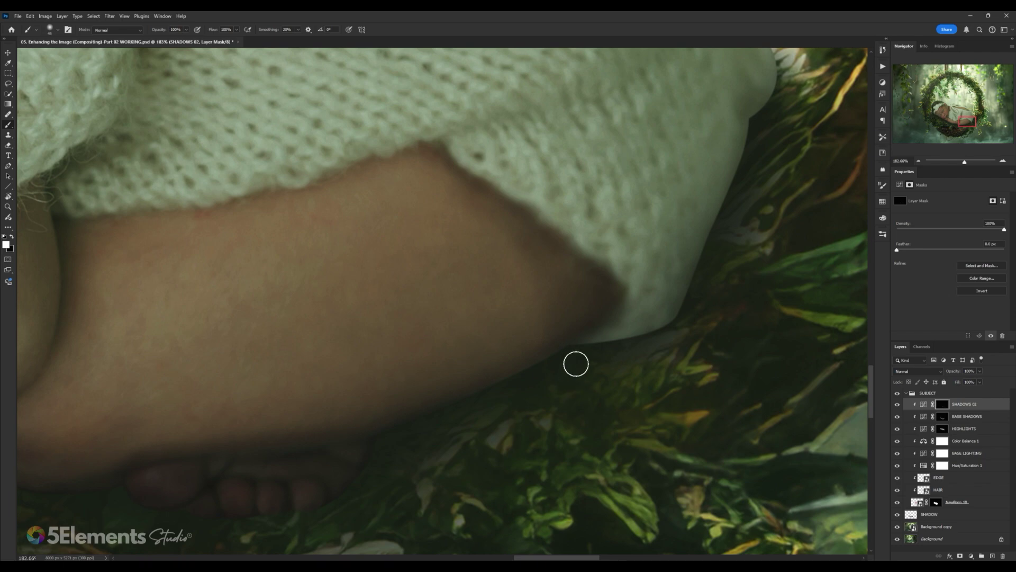
{"action": "key", "text": "bracketright"}
{"action": "key", "text": "bracketright"}
{"action": "key", "text": "bracketright"}
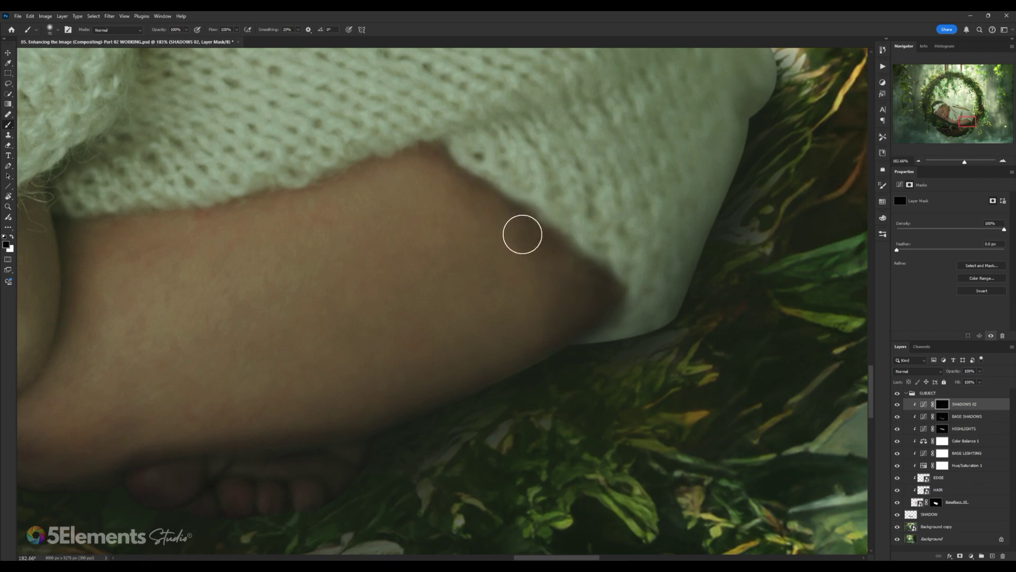
{"action": "key", "text": "z"}
{"action": "key", "text": "ctrl+0"}
{"action": "scroll", "coordinate": [603, 292], "scroll_direction": "up", "scroll_amount": 3}
{"action": "key", "text": "b"}
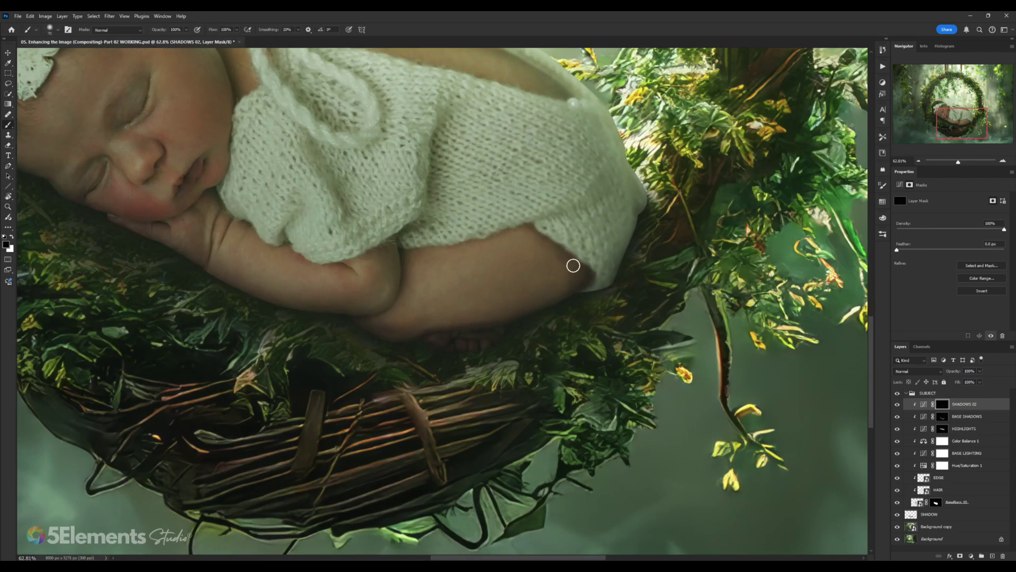
{"action": "key", "text": "bracketright"}
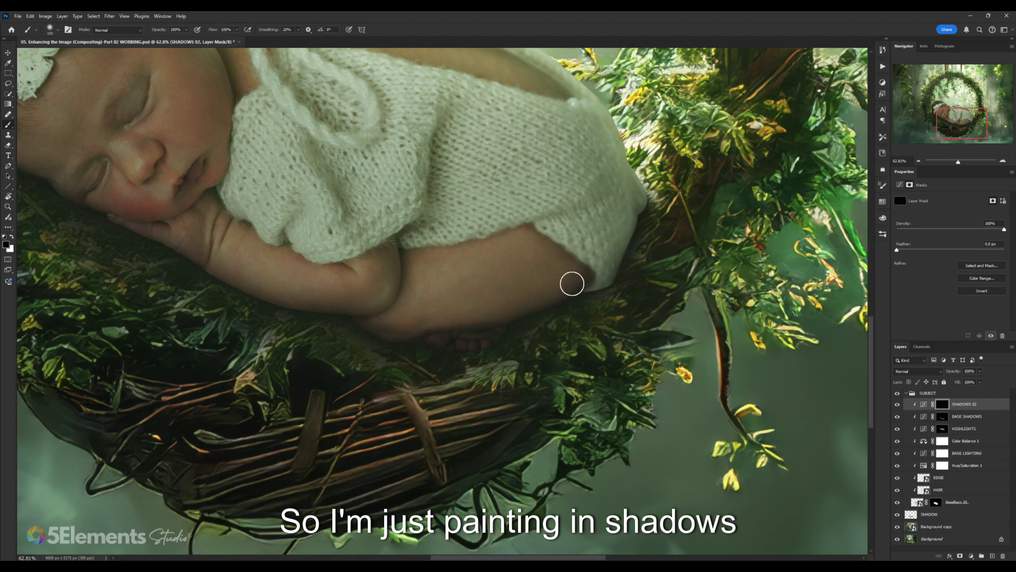
{"action": "scroll", "coordinate": [576, 280], "scroll_direction": "down", "scroll_amount": 3}
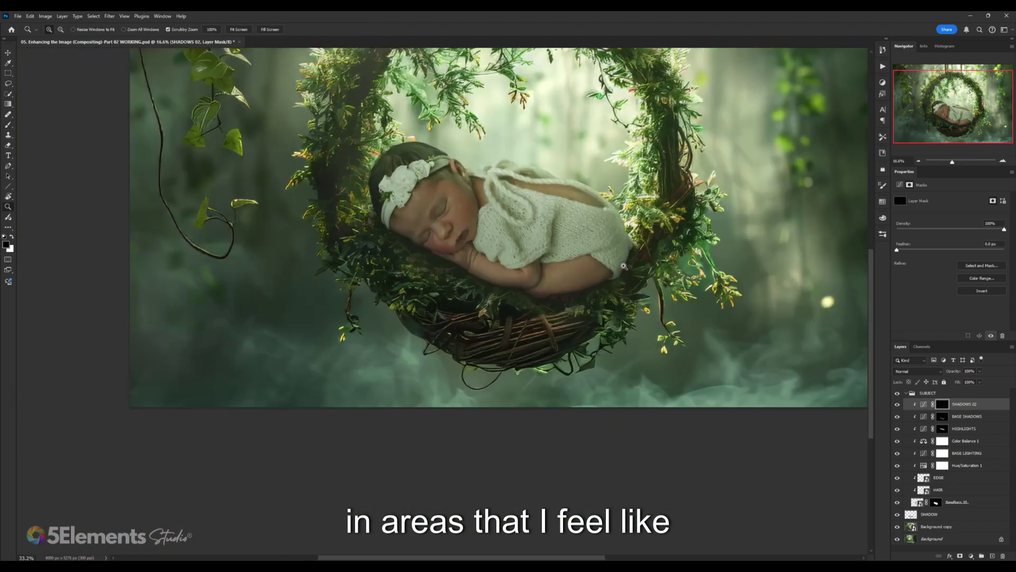
{"action": "scroll", "coordinate": [601, 253], "scroll_direction": "up", "scroll_amount": 5}
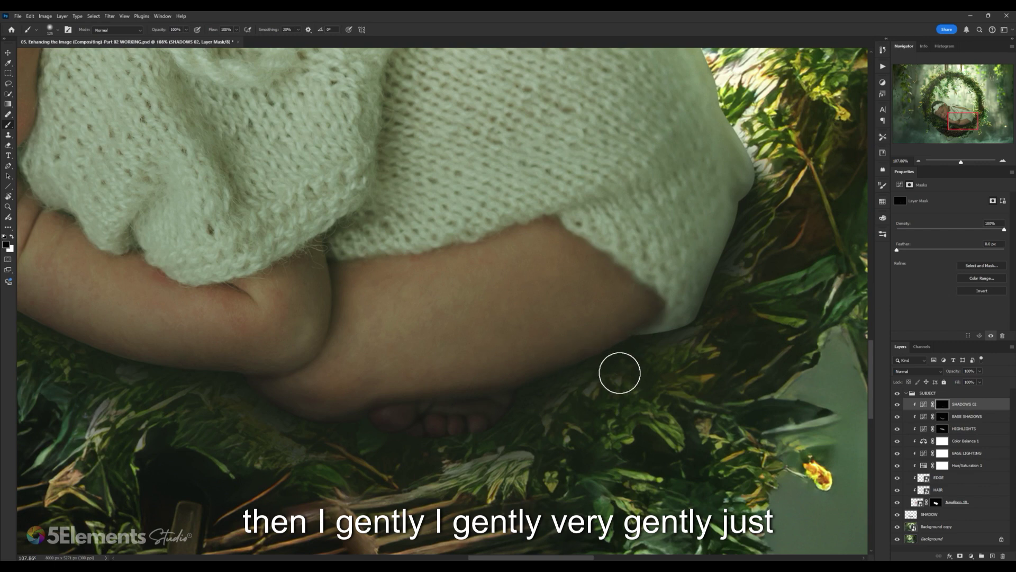
Step: Refine the shadow along the thigh's lower edge with a smaller brush and white paint on the SHADOWS 02 mask
{"action": "key", "text": "bracketleft"}
{"action": "key", "text": "bracketleft"}
{"action": "key", "text": "bracketleft"}
{"action": "key", "text": "bracketleft"}
{"action": "key", "text": "bracketleft"}
{"action": "key", "text": "bracketleft"}
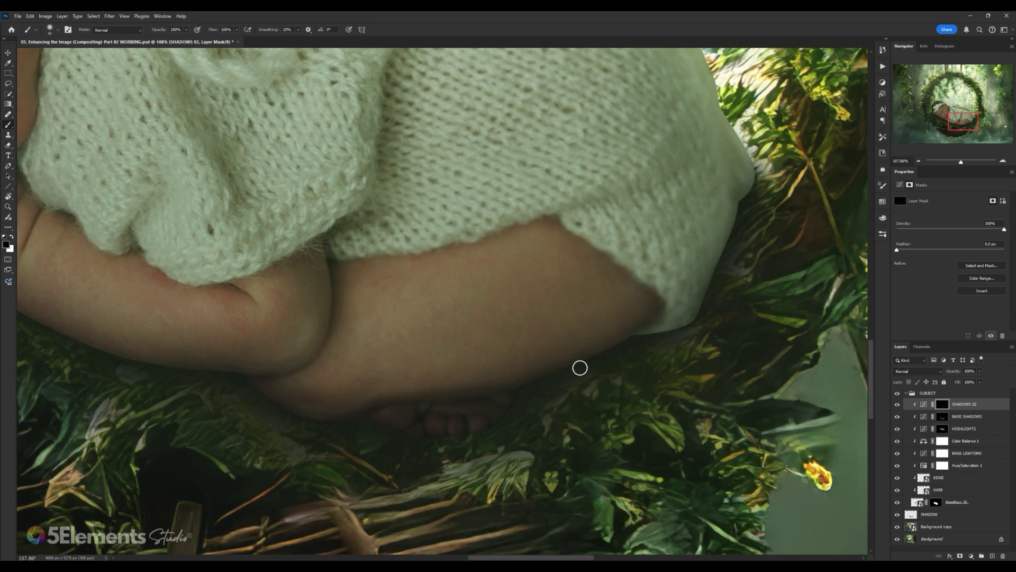
{"action": "key", "text": "x"}
{"action": "scroll", "coordinate": [642, 346], "scroll_direction": "down", "scroll_amount": 5}
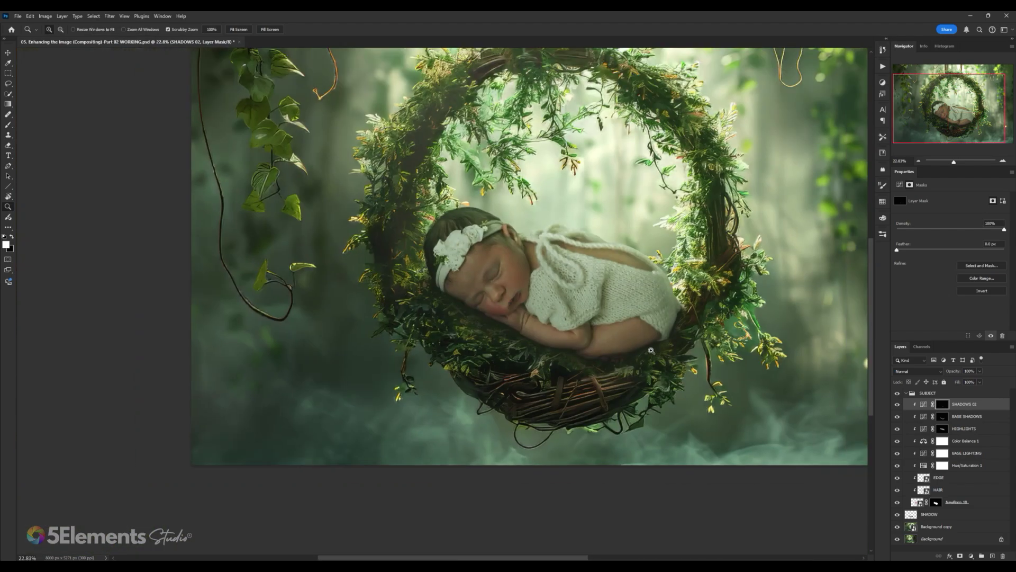
{"action": "scroll", "coordinate": [667, 347], "scroll_direction": "up", "scroll_amount": 4}
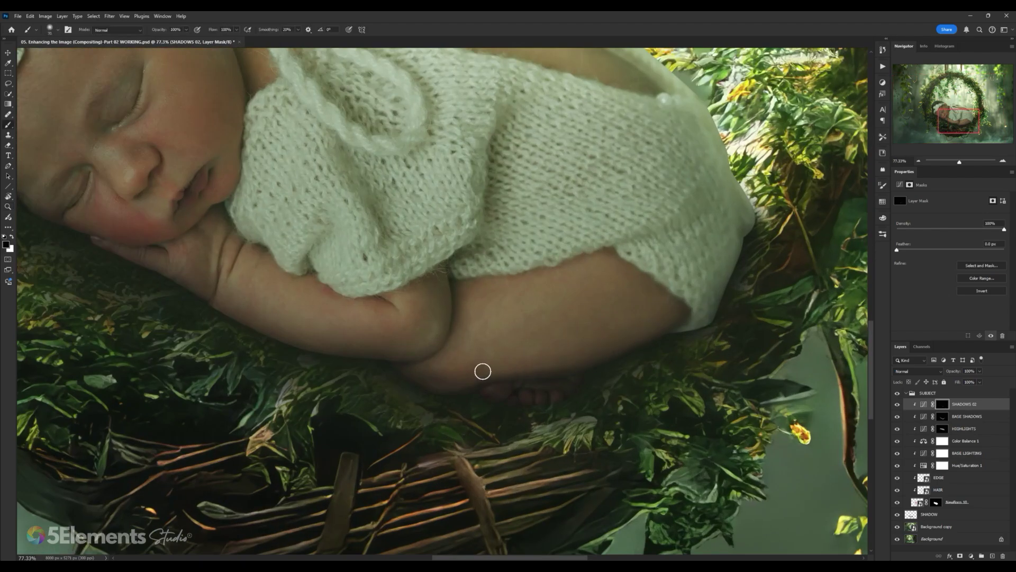
Step: Paint white on the SHADOWS 02 mask to darken the knitted outfit's rear corner beside the thigh
{"action": "key", "text": "z"}
{"action": "scroll", "coordinate": [635, 356], "scroll_direction": "down", "scroll_amount": 6}
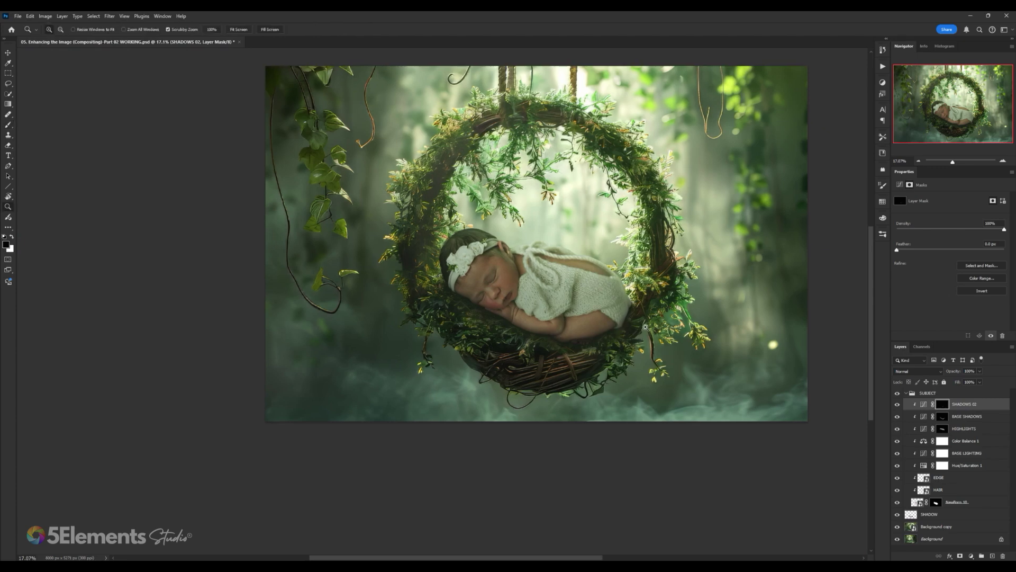
{"action": "scroll", "coordinate": [645, 327], "scroll_direction": "up", "scroll_amount": 5}
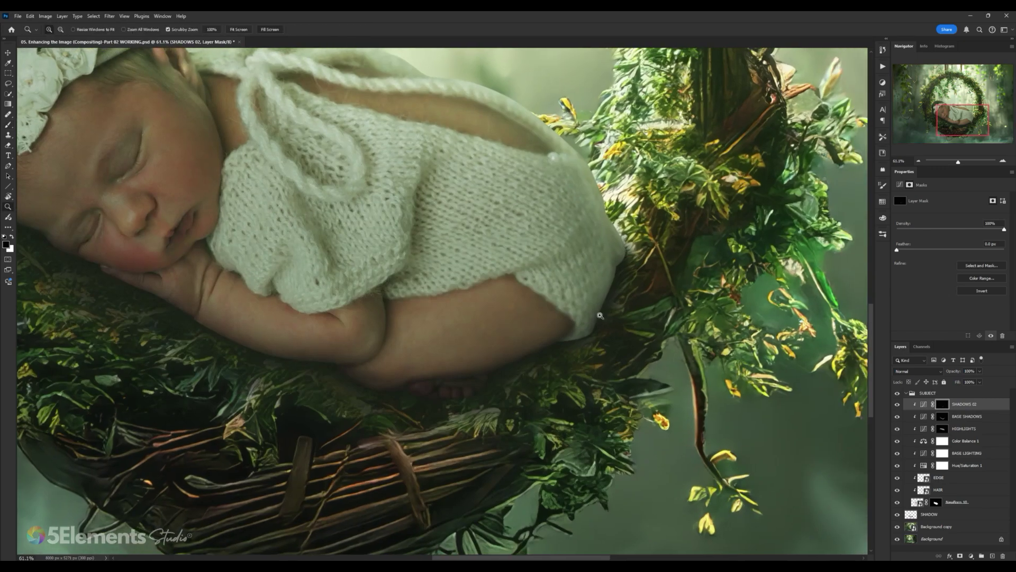
{"action": "key", "text": "b"}
{"action": "left_click_drag", "start_coordinate": [614, 292], "coordinate": [607, 301]}
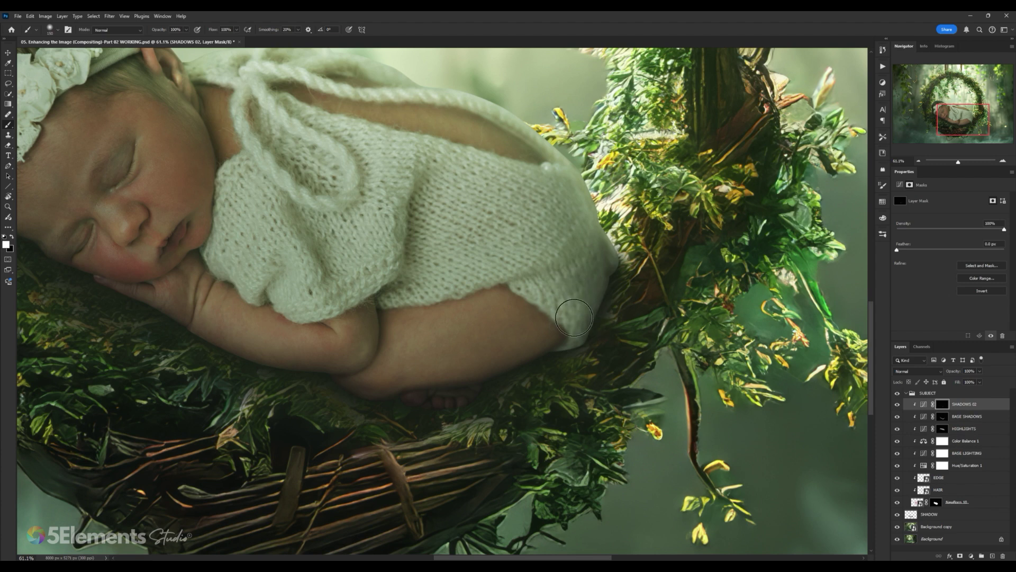
{"action": "key", "text": "bracketleft"}
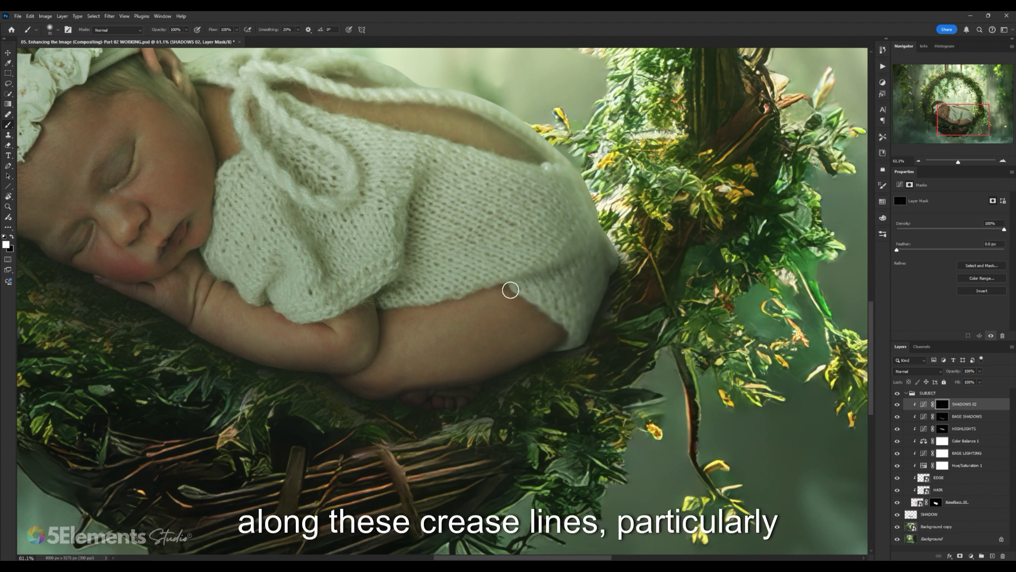
Step: Deepen the shadows along the crease lines where the knitted outfit meets the thigh, varying the brush size
{"action": "key", "text": "bracketright"}
{"action": "key", "text": "bracketright"}
{"action": "key", "text": "bracketright"}
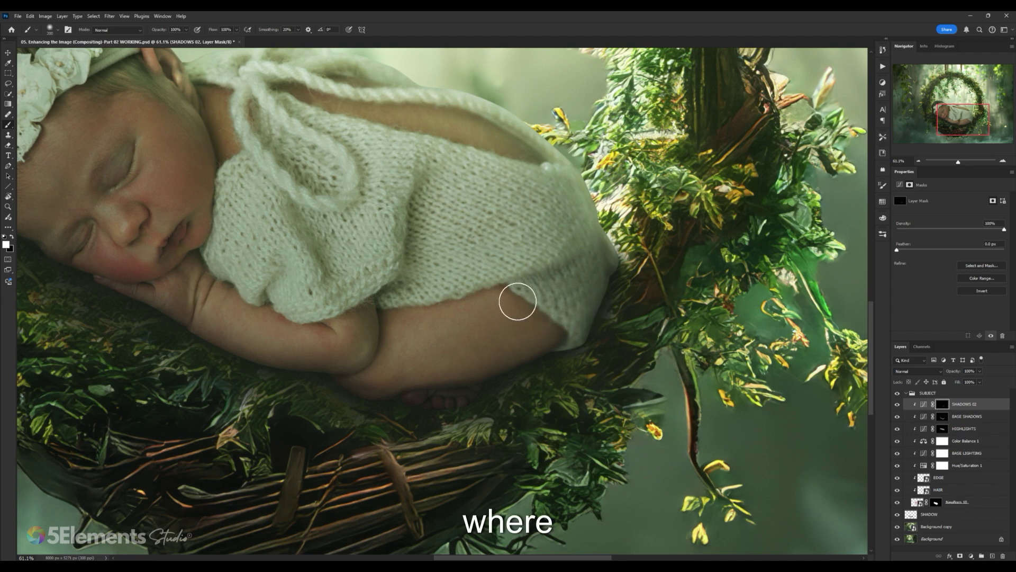
{"action": "key", "text": "bracketleft"}
{"action": "key", "text": "bracketleft"}
{"action": "key", "text": "bracketleft"}
{"action": "key", "text": "bracketleft"}
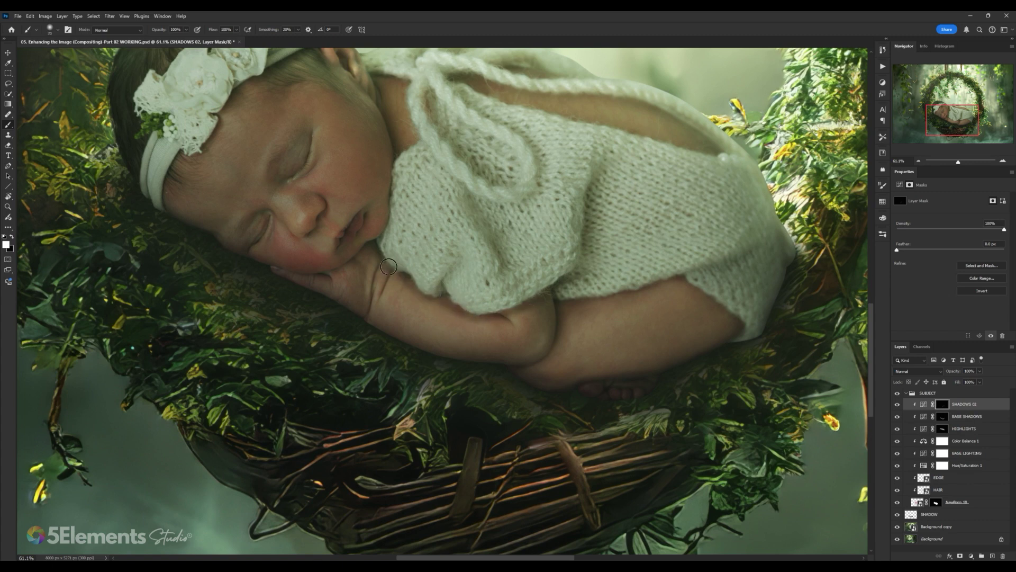
Step: Add shadow to the wrist creases and the underside of the forearm, enlarging the brush and switching to black to soften
{"action": "left_click_drag", "start_coordinate": [389, 266], "coordinate": [410, 290]}
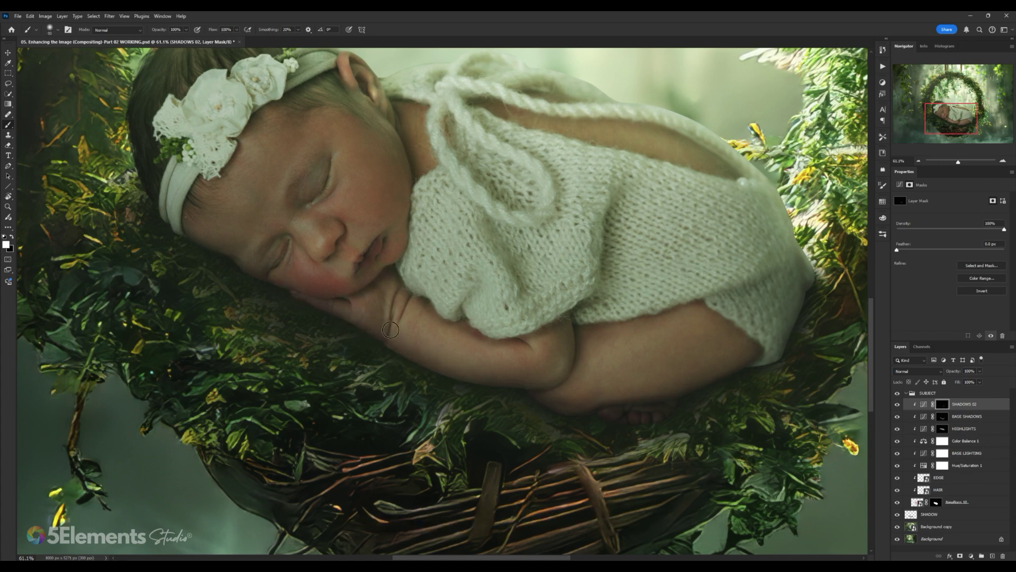
{"action": "key", "text": "bracketright"}
{"action": "key", "text": "bracketright"}
{"action": "key", "text": "bracketright"}
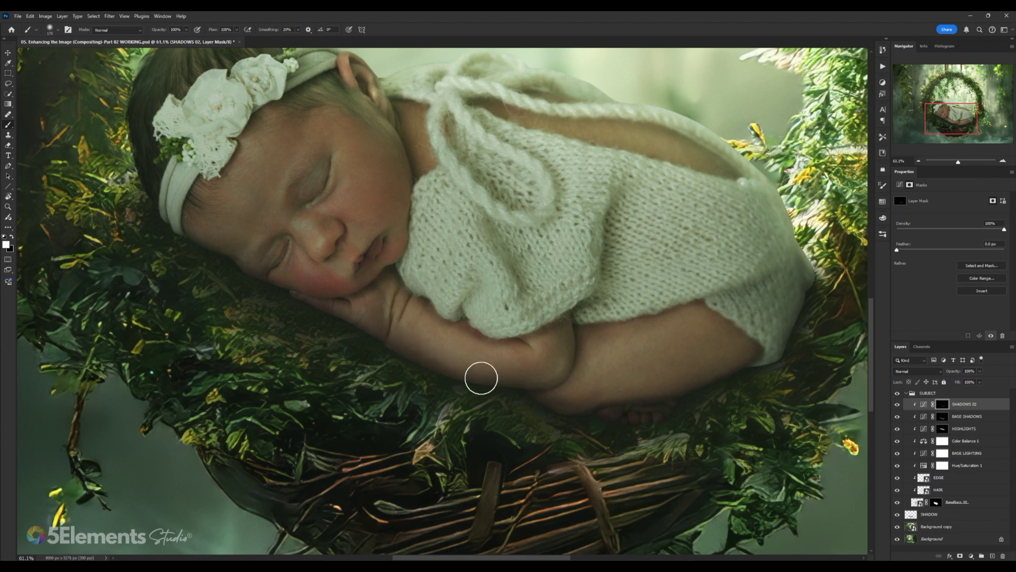
{"action": "key", "text": "x"}
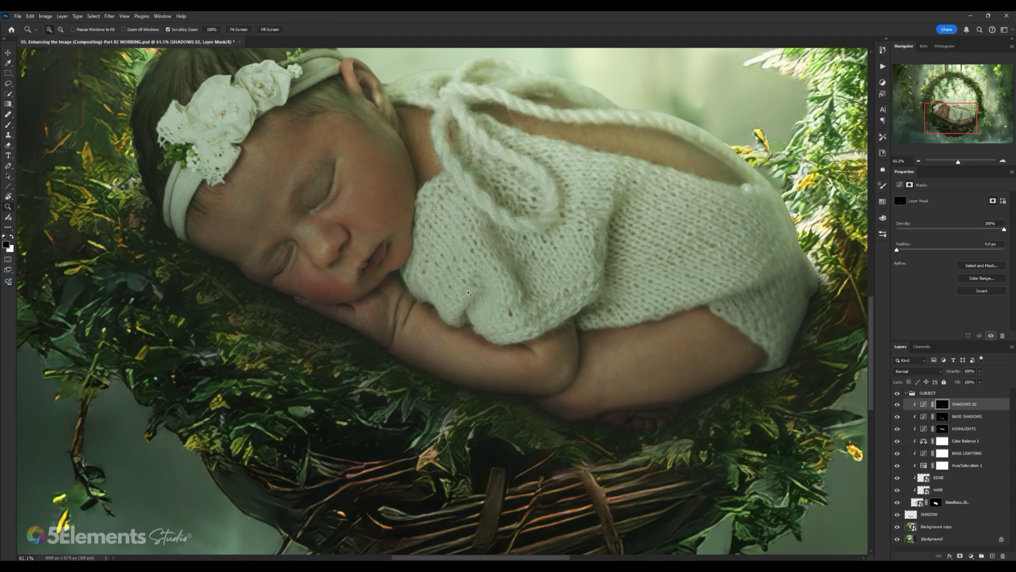
Step: Compare the whole composite with the SHADOWS 02 layer hidden and shown, leaving the layer visible
{"action": "key", "text": "ctrl+0"}
{"action": "scroll", "coordinate": [471, 307], "scroll_direction": "up", "scroll_amount": 4}
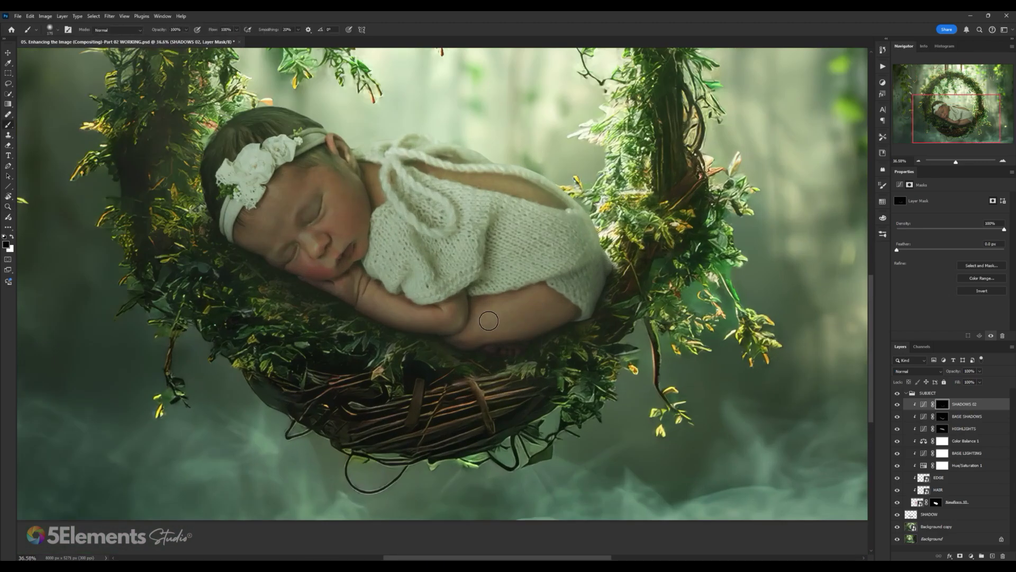
{"action": "scroll", "coordinate": [511, 288], "scroll_direction": "down", "scroll_amount": 3}
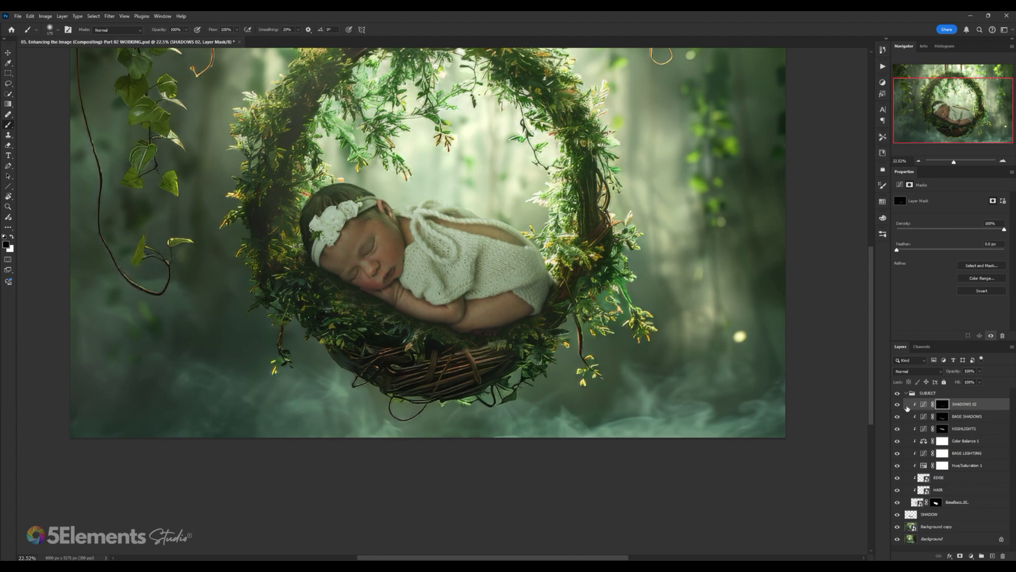
{"action": "left_click", "coordinate": [897, 405]}
{"action": "left_click", "coordinate": [897, 405]}
{"action": "left_click", "coordinate": [898, 405]}
{"action": "left_click", "coordinate": [897, 405]}
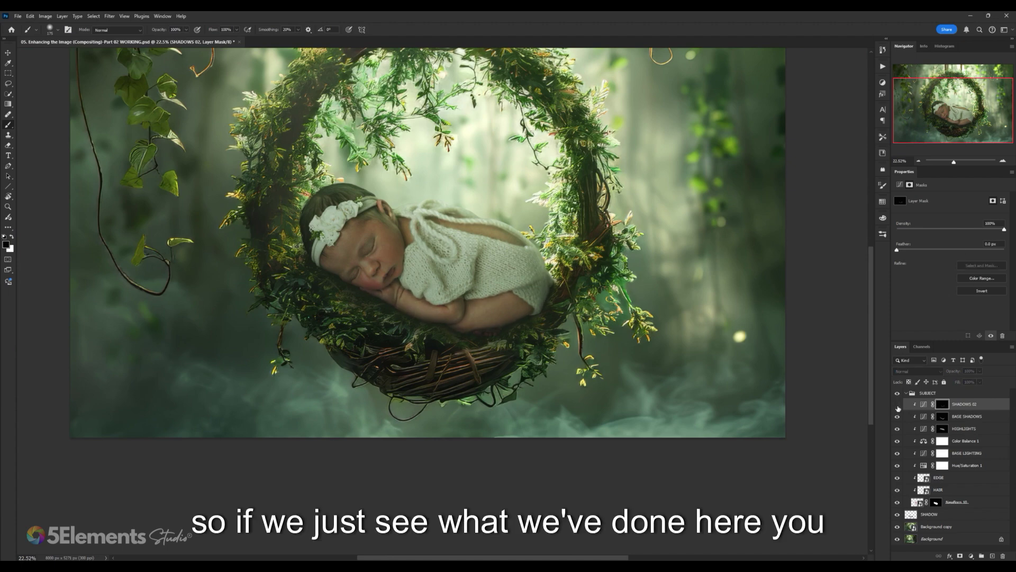
{"action": "left_click", "coordinate": [898, 406]}
{"action": "left_click", "coordinate": [897, 405]}
{"action": "left_click", "coordinate": [898, 406]}
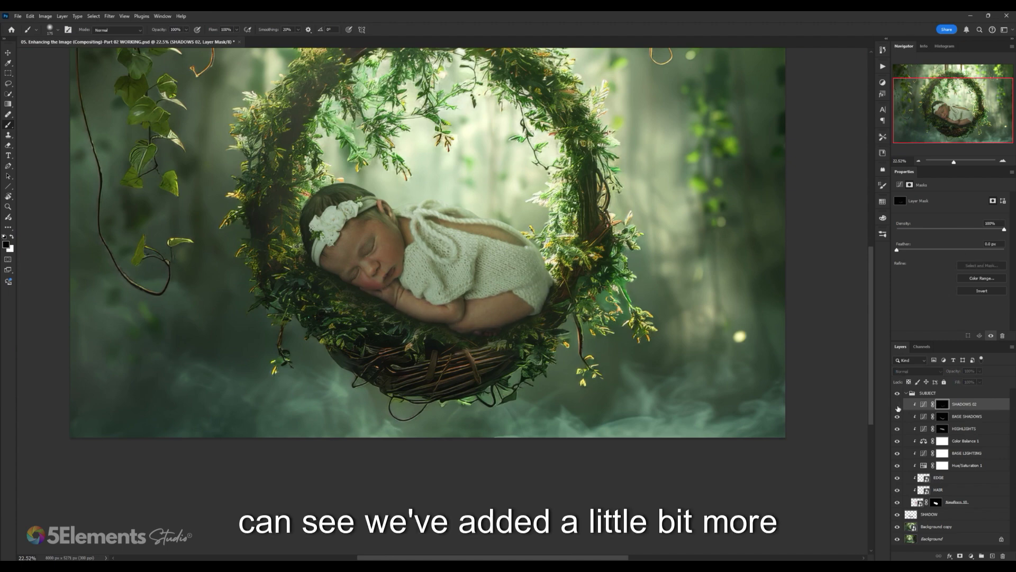
{"action": "left_click", "coordinate": [897, 407]}
{"action": "left_click", "coordinate": [898, 406]}
{"action": "left_click", "coordinate": [898, 407]}
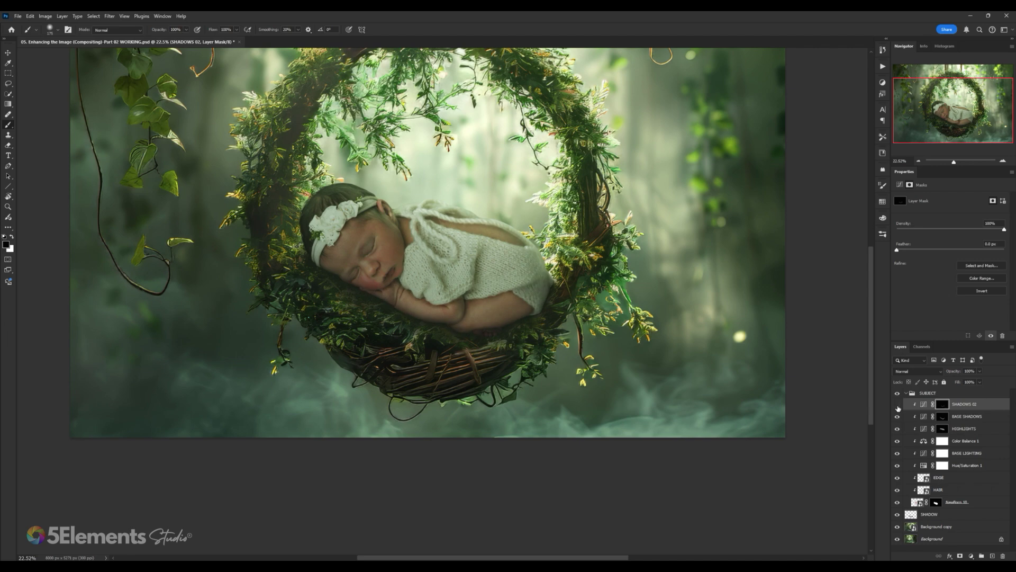
{"action": "left_click", "coordinate": [898, 406]}
{"action": "left_click", "coordinate": [898, 406]}
{"action": "left_click", "coordinate": [898, 407]}
{"action": "left_click", "coordinate": [897, 407]}
{"action": "left_click", "coordinate": [898, 406]}
{"action": "left_click", "coordinate": [897, 406]}
{"action": "left_click", "coordinate": [898, 406]}
{"action": "left_click", "coordinate": [898, 407]}
{"action": "left_click", "coordinate": [898, 407]}
{"action": "left_click", "coordinate": [898, 406]}
{"action": "left_click", "coordinate": [897, 406]}
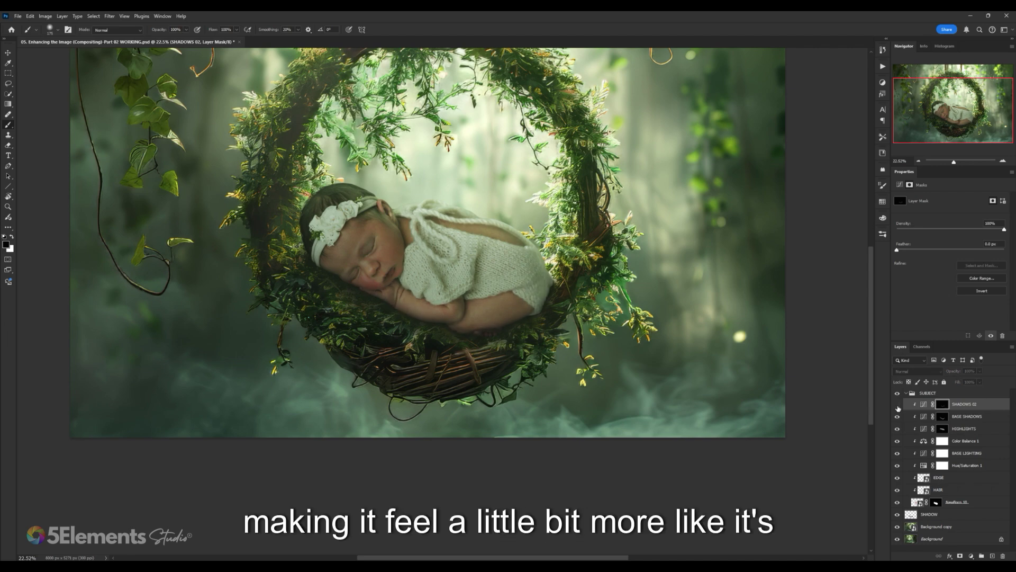
{"action": "left_click", "coordinate": [898, 406]}
Step: Examine the added shadows on the baby close up by toggling the SHADOWS 02 layer's visibility
{"action": "scroll", "coordinate": [366, 242], "scroll_direction": "down", "scroll_amount": 1}
{"action": "scroll", "coordinate": [366, 242], "scroll_direction": "up", "scroll_amount": 4}
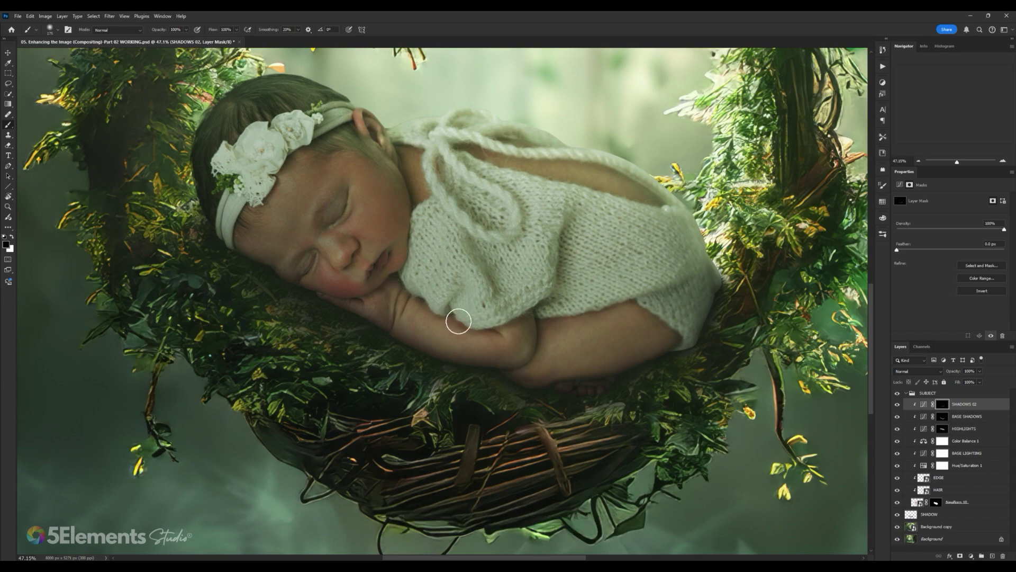
{"action": "scroll", "coordinate": [371, 289], "scroll_direction": "down", "scroll_amount": 2}
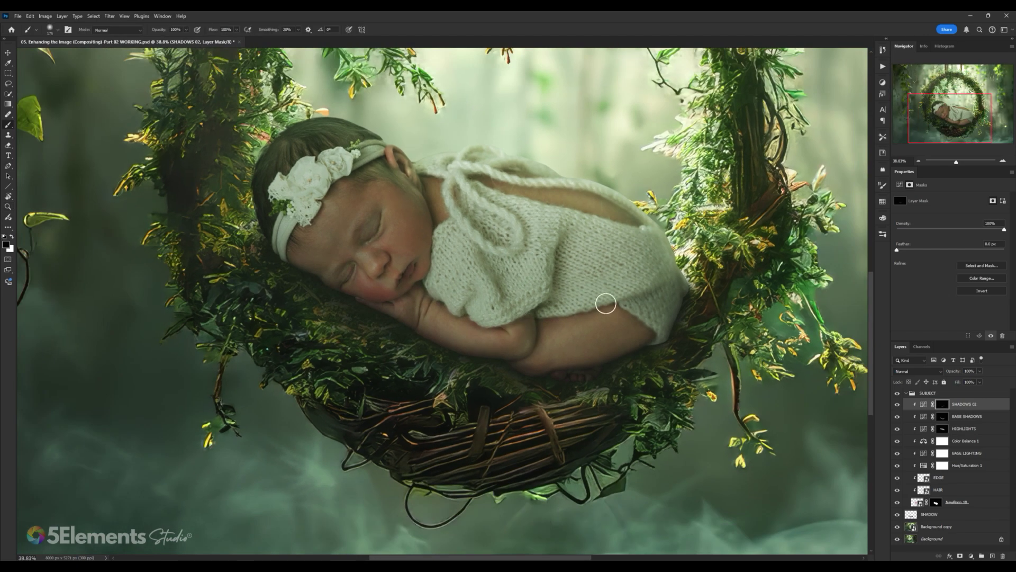
{"action": "left_click", "coordinate": [898, 405]}
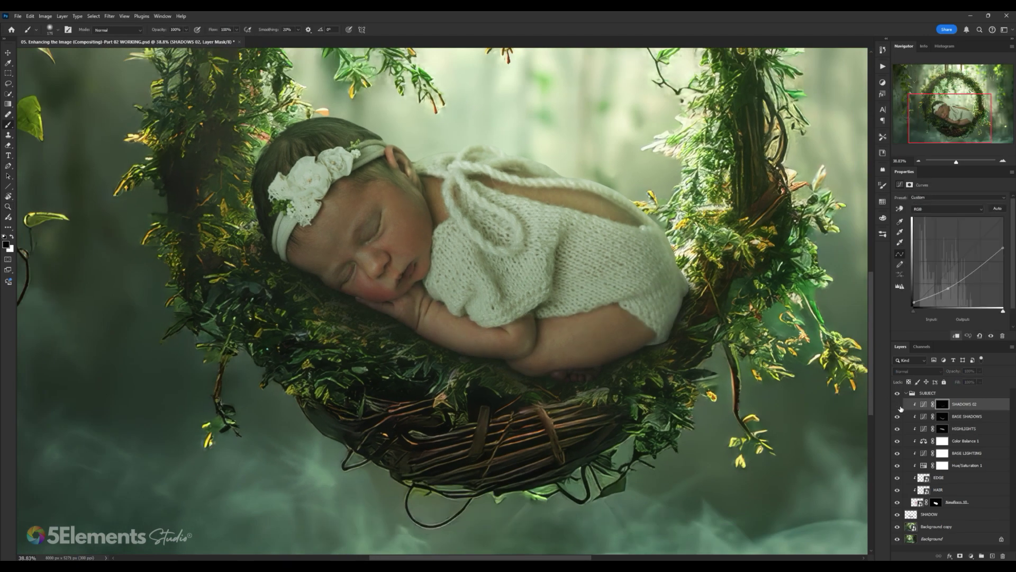
{"action": "left_click", "coordinate": [898, 405]}
{"action": "left_click", "coordinate": [899, 405]}
{"action": "left_click", "coordinate": [899, 405]}
{"action": "left_click", "coordinate": [898, 405]}
{"action": "left_click", "coordinate": [898, 405]}
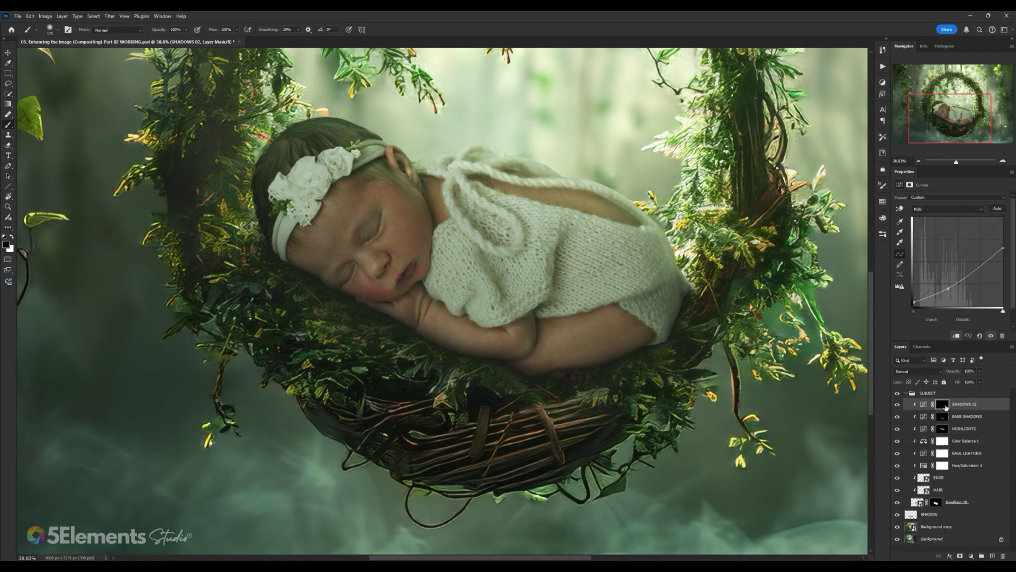
Step: Reselect the SHADOWS 02 mask and reduce the brush size for detail work around the baby's face
{"action": "left_click", "coordinate": [946, 406]}
{"action": "scroll", "coordinate": [366, 275], "scroll_direction": "up", "scroll_amount": 3}
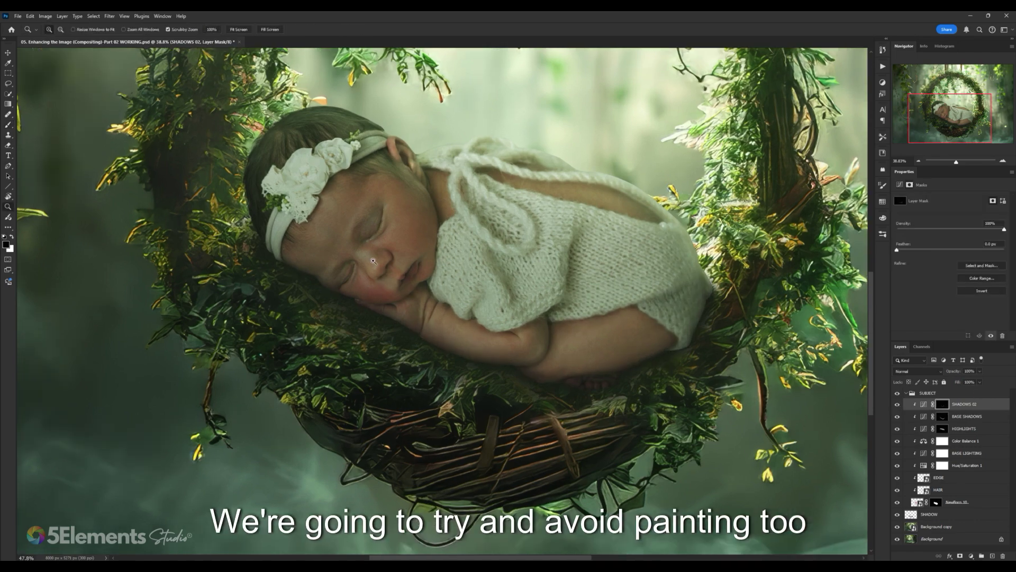
{"action": "key", "text": "bracketleft"}
{"action": "key", "text": "bracketleft"}
{"action": "key", "text": "bracketleft"}
{"action": "key", "text": "bracketleft"}
{"action": "key", "text": "bracketleft"}
{"action": "key", "text": "bracketleft"}
{"action": "key", "text": "bracketleft"}
{"action": "key", "text": "bracketleft"}
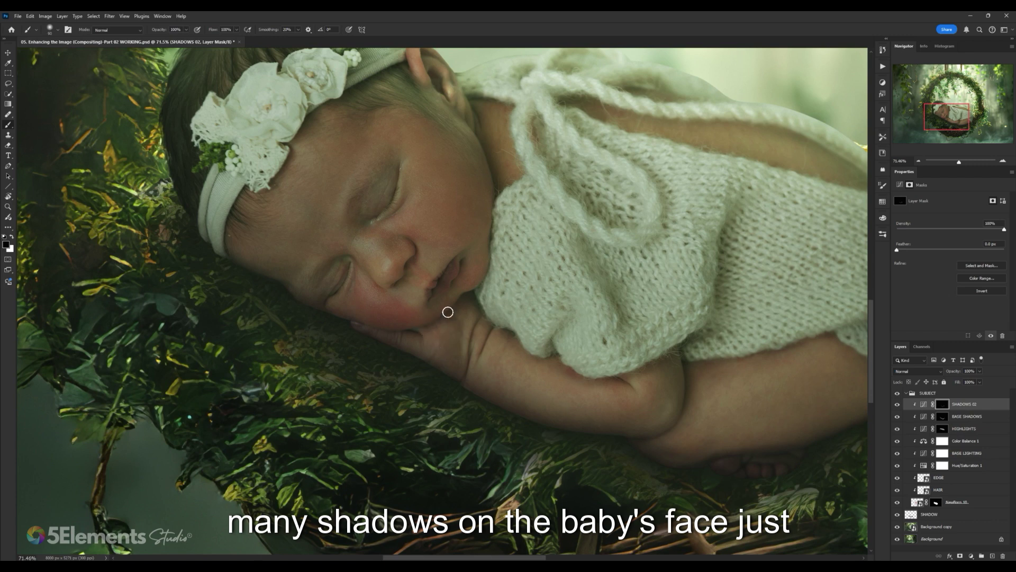
{"action": "scroll", "coordinate": [452, 305], "scroll_direction": "left", "scroll_amount": 2}
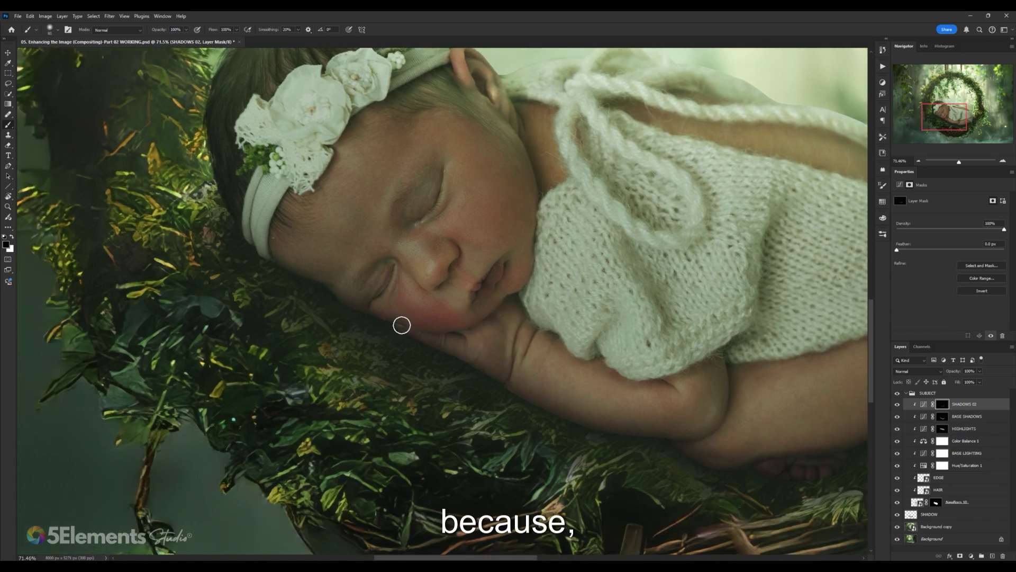
{"action": "key", "text": "space"}
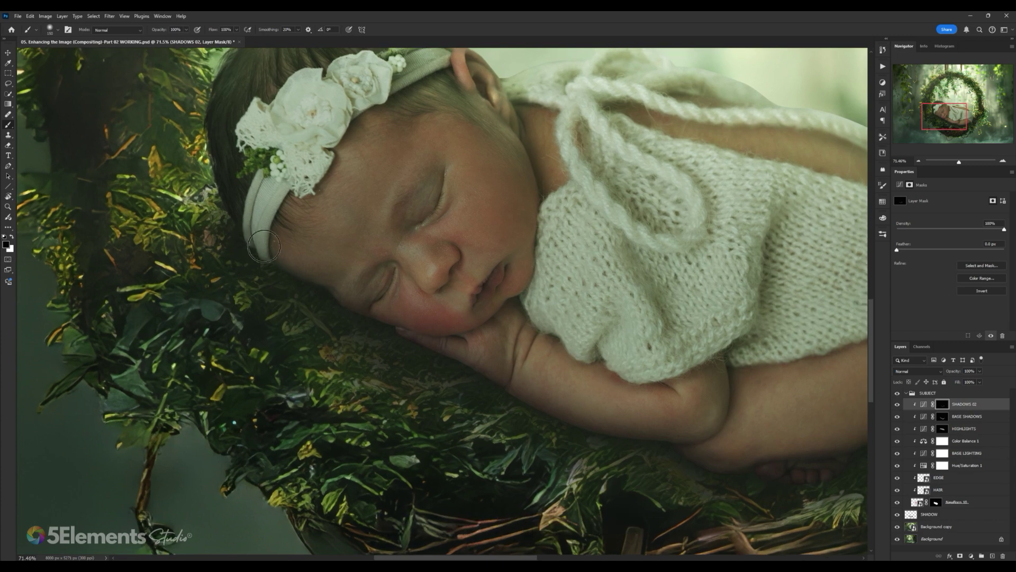
Step: Paint extra shadow in white with a small brush around the neck, the tie and the bare back
{"action": "key", "text": "x"}
{"action": "key", "text": "bracketleft"}
{"action": "key", "text": "bracketleft"}
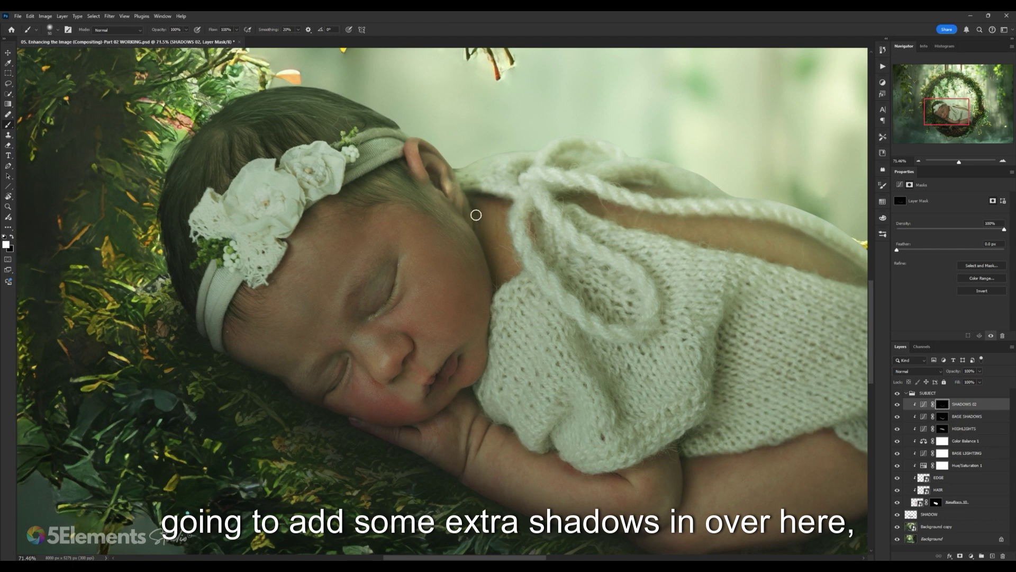
{"action": "left_click_drag", "start_coordinate": [522, 270], "coordinate": [472, 292]}
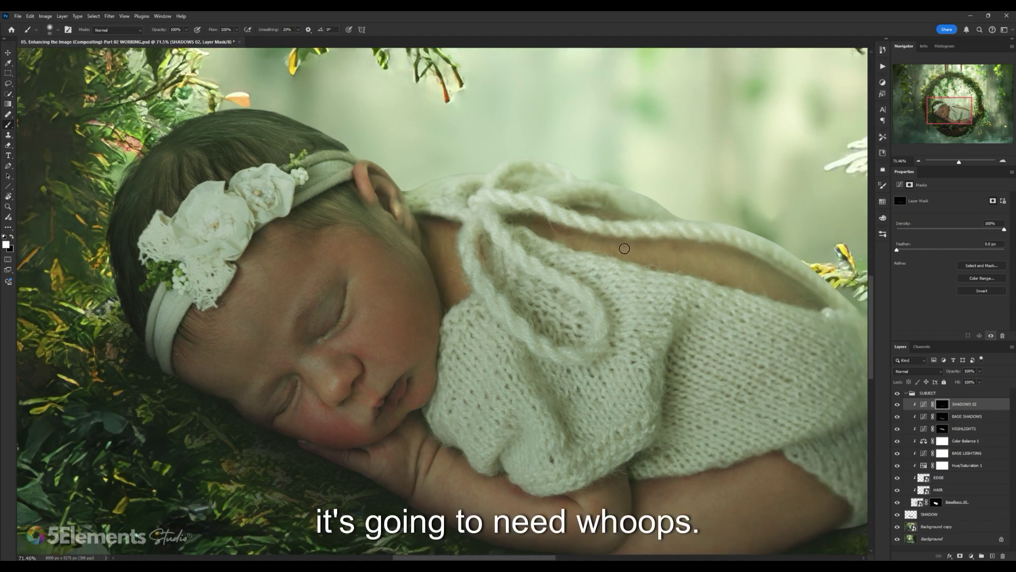
{"action": "left_click_drag", "start_coordinate": [663, 273], "coordinate": [609, 284]}
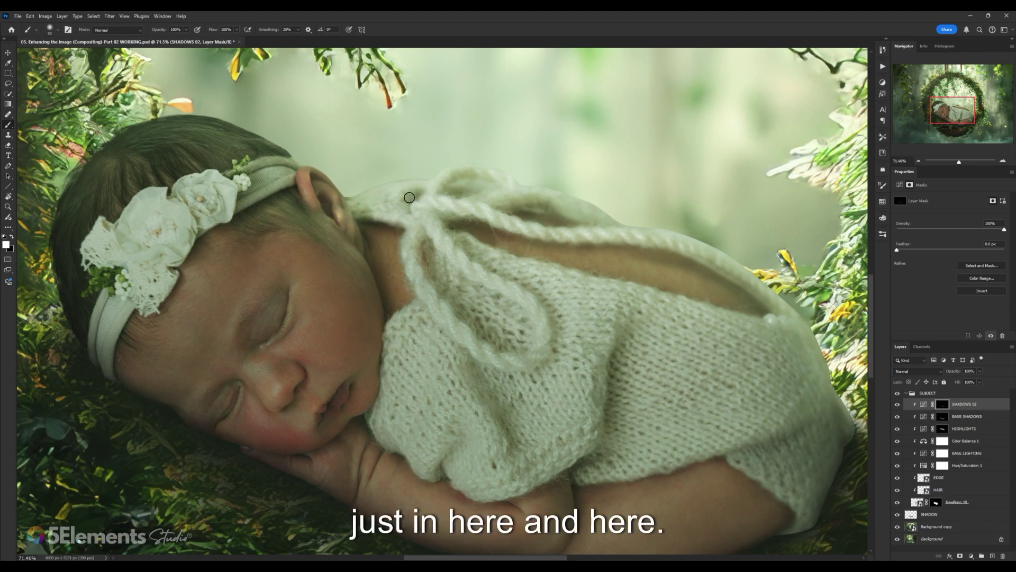
Step: Build up the shadow on the bare back beneath the outfit's upper edge and refine it with black
{"action": "key", "text": "z"}
{"action": "mouse_move", "coordinate": [712, 296]}
{"action": "left_mouse_down"}
{"action": "mouse_move", "coordinate": [599, 283]}
{"action": "mouse_move", "coordinate": [624, 263]}
{"action": "mouse_move", "coordinate": [698, 262]}
{"action": "left_mouse_up"}
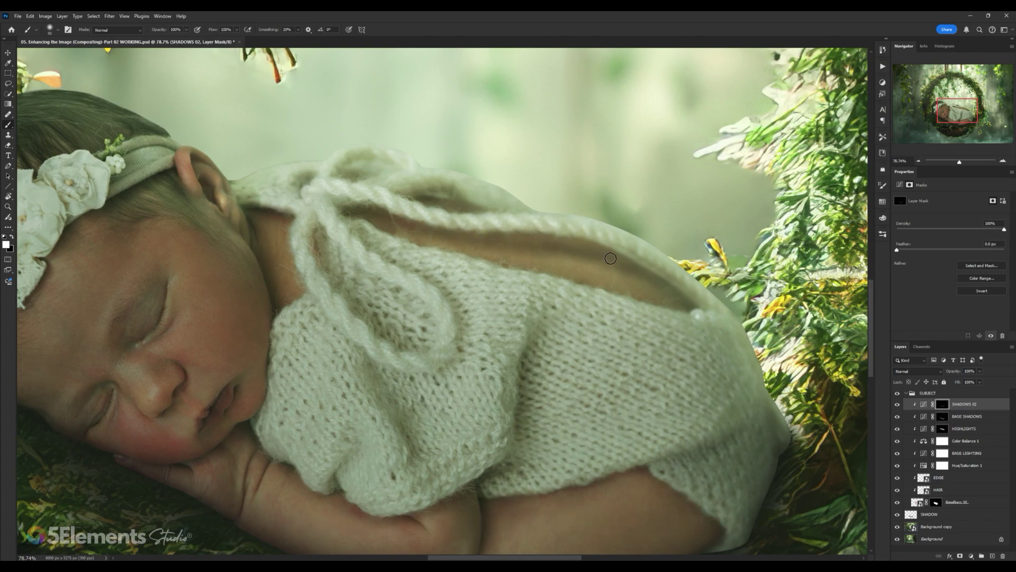
{"action": "key", "text": "z"}
{"action": "mouse_move", "coordinate": [662, 268]}
{"action": "left_mouse_down"}
{"action": "mouse_move", "coordinate": [614, 268]}
{"action": "mouse_move", "coordinate": [654, 268]}
{"action": "left_mouse_up"}
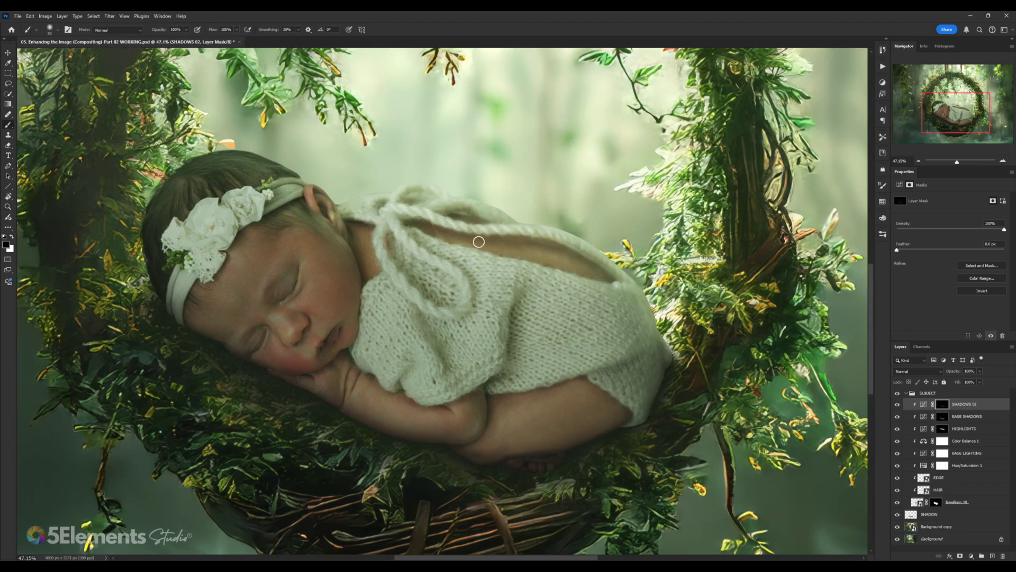
{"action": "mouse_move", "coordinate": [613, 260]}
{"action": "left_mouse_down"}
{"action": "mouse_move", "coordinate": [582, 265]}
{"action": "mouse_move", "coordinate": [599, 281]}
{"action": "mouse_move", "coordinate": [577, 292]}
{"action": "mouse_move", "coordinate": [556, 290]}
{"action": "mouse_move", "coordinate": [593, 288]}
{"action": "left_mouse_up"}
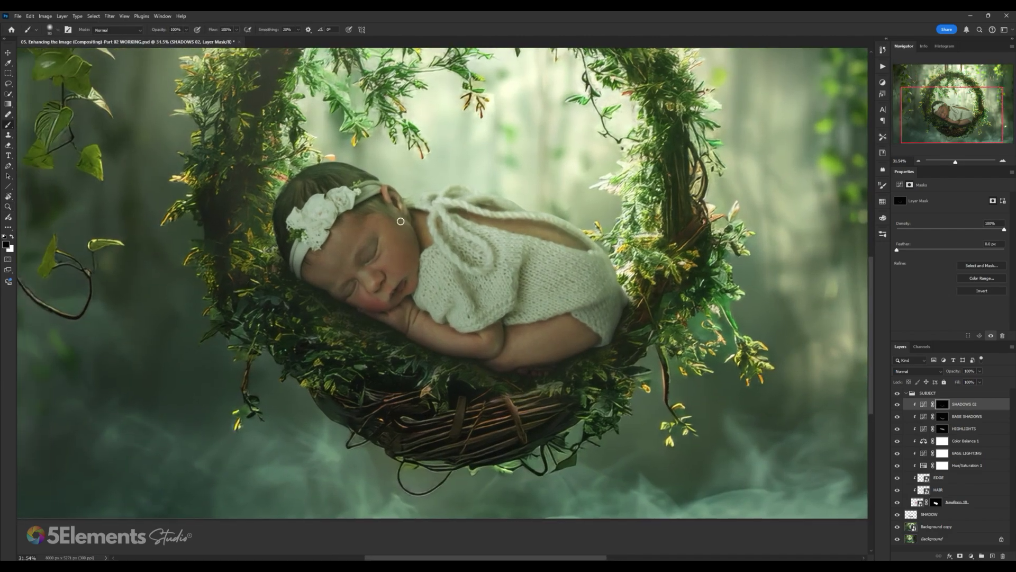
Step: Review the full composite and save the document
{"action": "scroll", "coordinate": [356, 218], "scroll_direction": "down", "scroll_amount": 3}
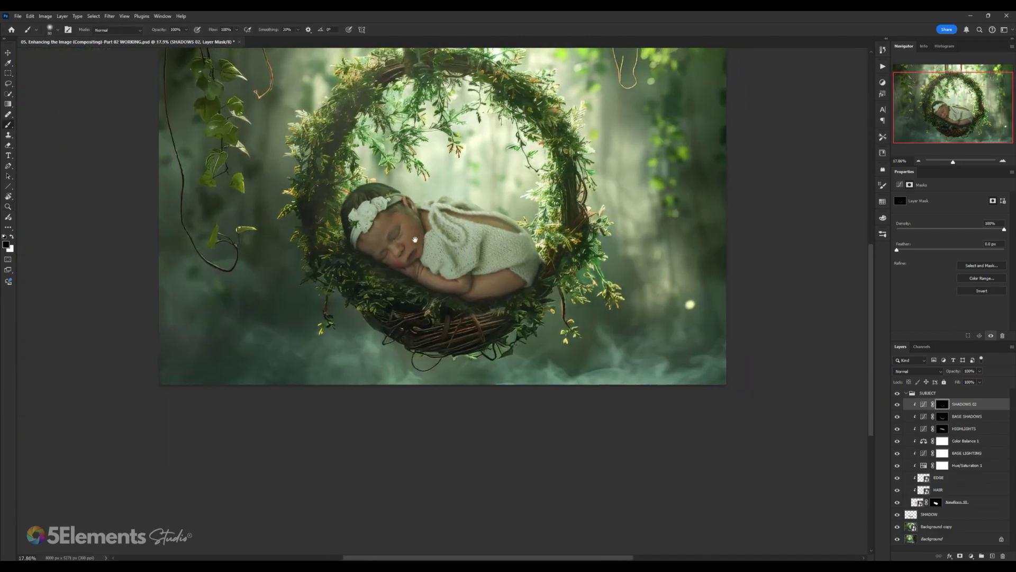
{"action": "key", "text": "z"}
{"action": "left_click_drag", "start_coordinate": [420, 237], "coordinate": [473, 276]}
{"action": "scroll", "coordinate": [473, 276], "scroll_direction": "down", "scroll_amount": 5}
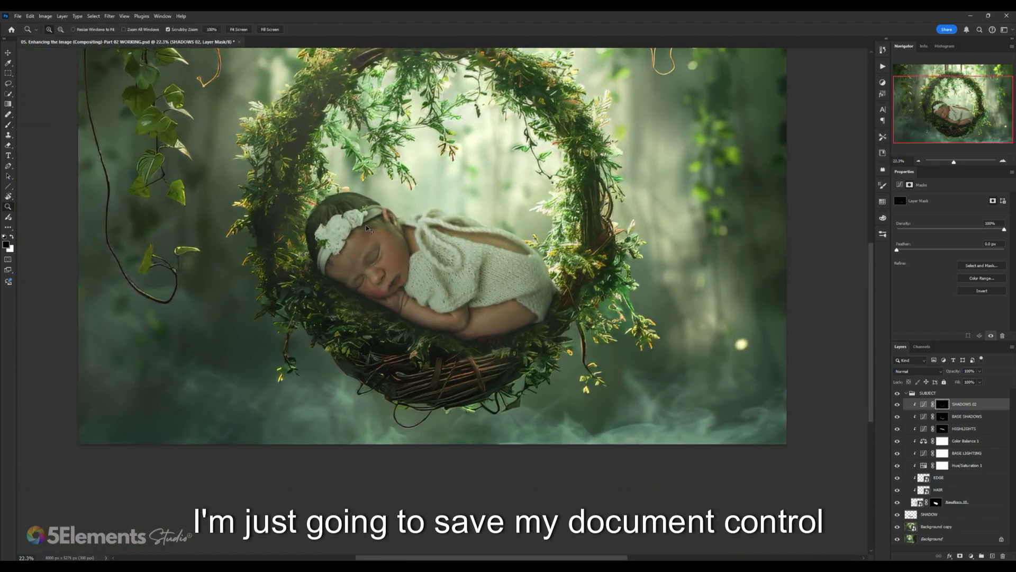
{"action": "key", "text": "ctrl+s"}
{"action": "scroll", "coordinate": [483, 242], "scroll_direction": "down", "scroll_amount": 1}
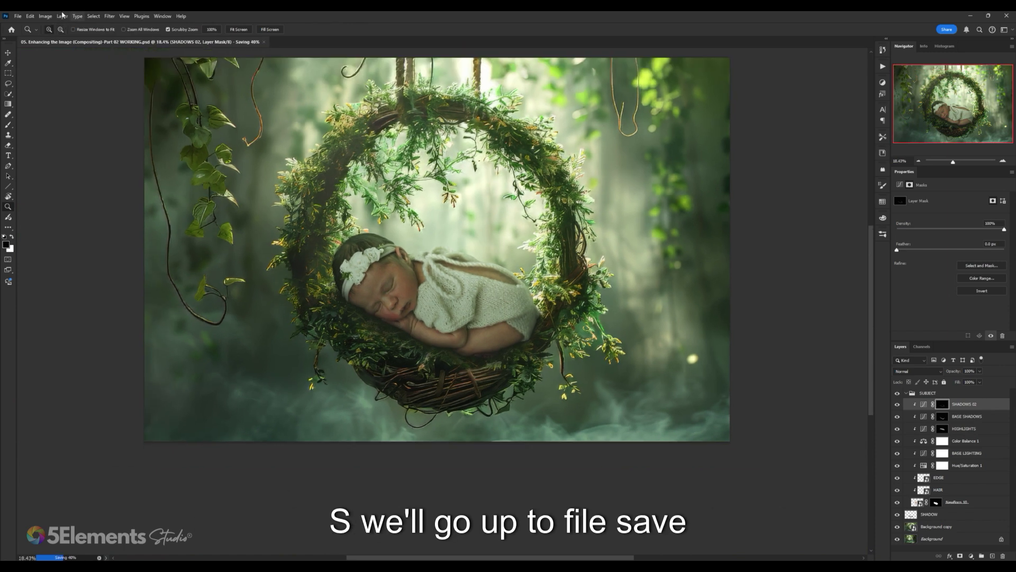
{"action": "left_click", "coordinate": [18, 15]}
{"action": "left_click", "coordinate": [17, 16]}
Step: Hide and show the SHADOWS 02 layer again to check the finished shadows against the composite
{"action": "left_click_drag", "start_coordinate": [488, 245], "coordinate": [473, 264]}
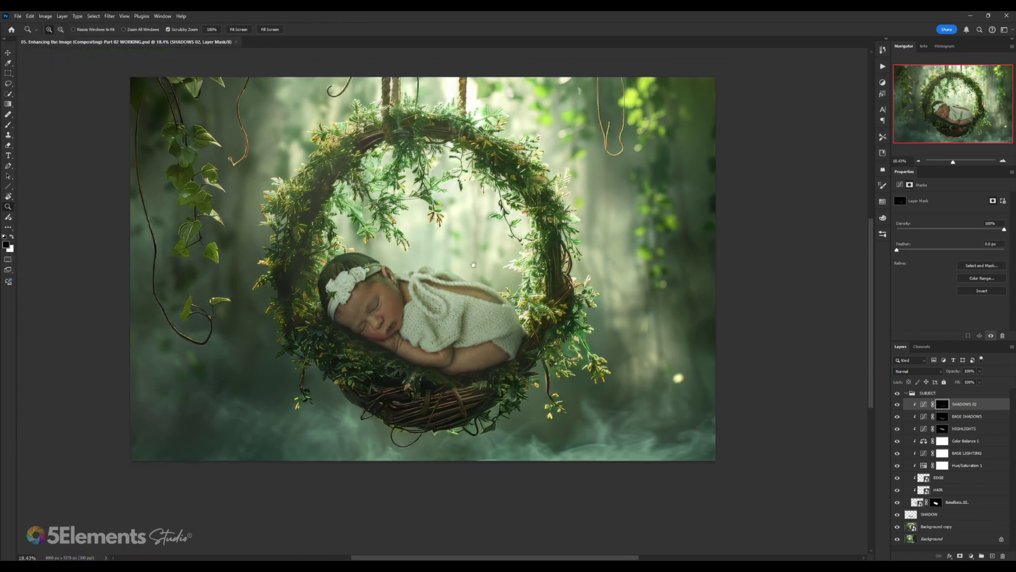
{"action": "left_click", "coordinate": [897, 405]}
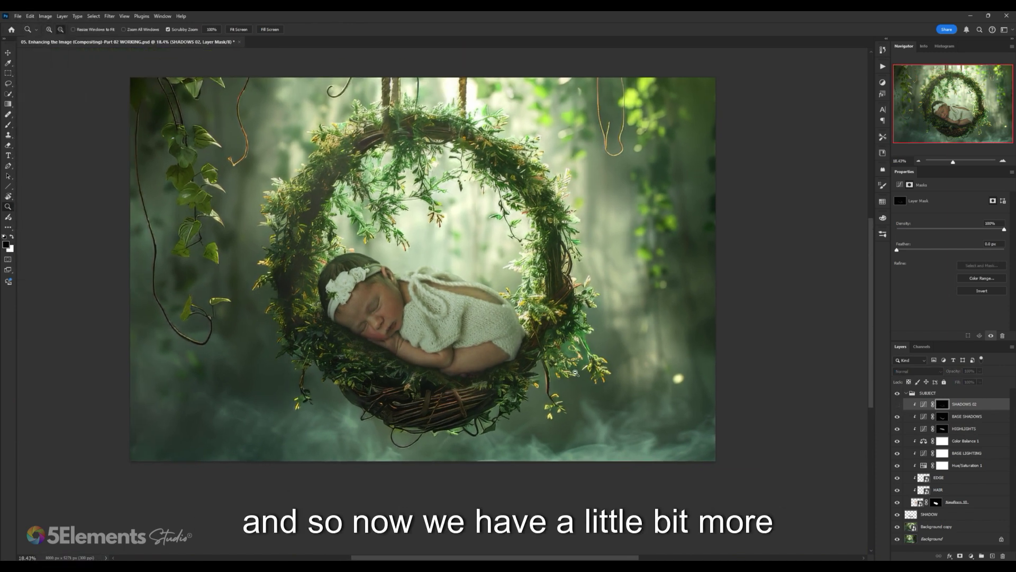
{"action": "key", "text": "ctrl+plus"}
{"action": "left_click", "coordinate": [896, 404]}
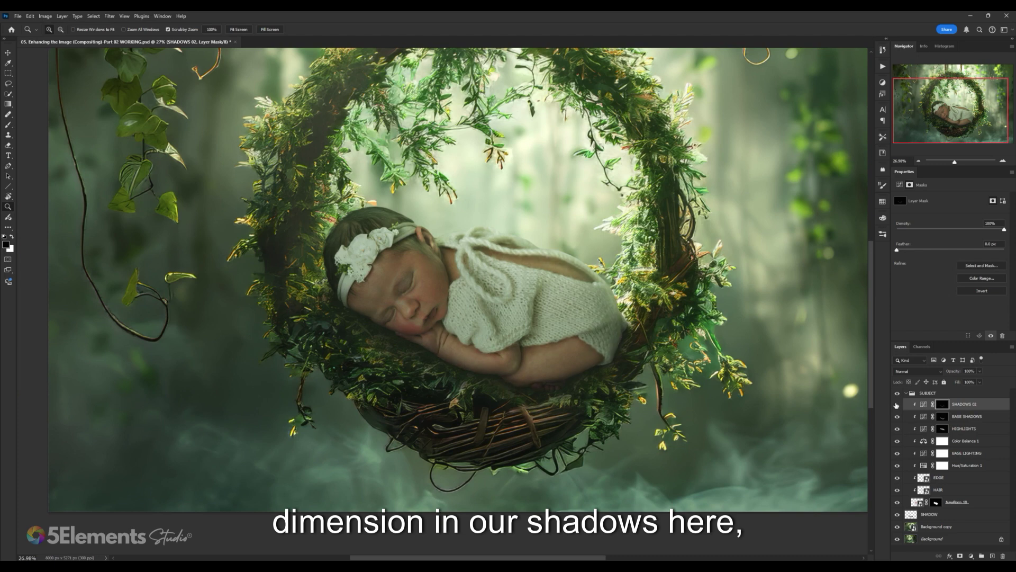
Step: Toggle the SHADOWS 02 layer's visibility repeatedly to compare the baby with and without the extra shading
{"action": "left_click", "coordinate": [896, 404]}
{"action": "left_click", "coordinate": [897, 404]}
{"action": "left_click", "coordinate": [897, 404]}
{"action": "left_click", "coordinate": [897, 404]}
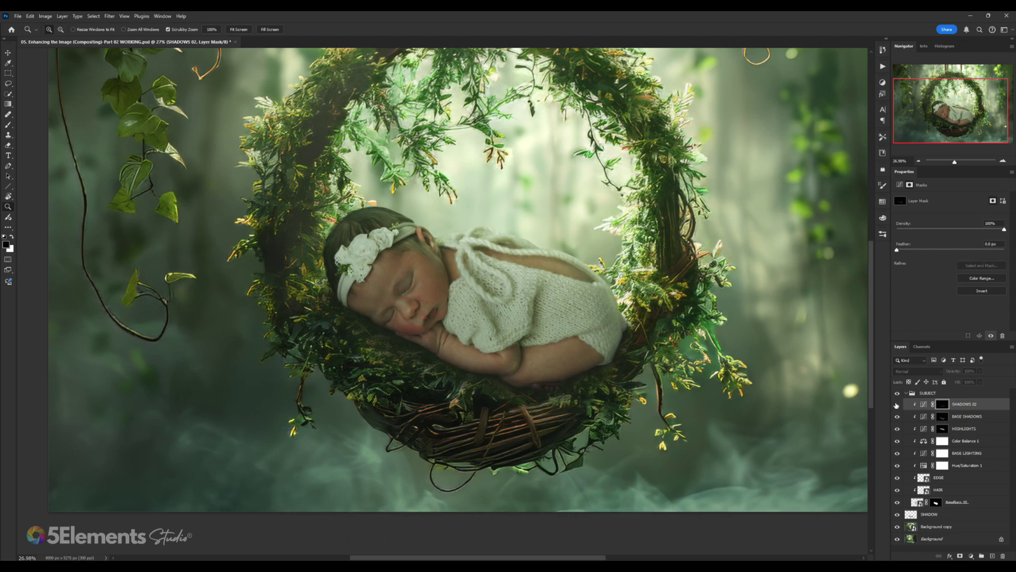
{"action": "left_click", "coordinate": [897, 404]}
{"action": "left_click", "coordinate": [897, 405]}
{"action": "left_click", "coordinate": [896, 404]}
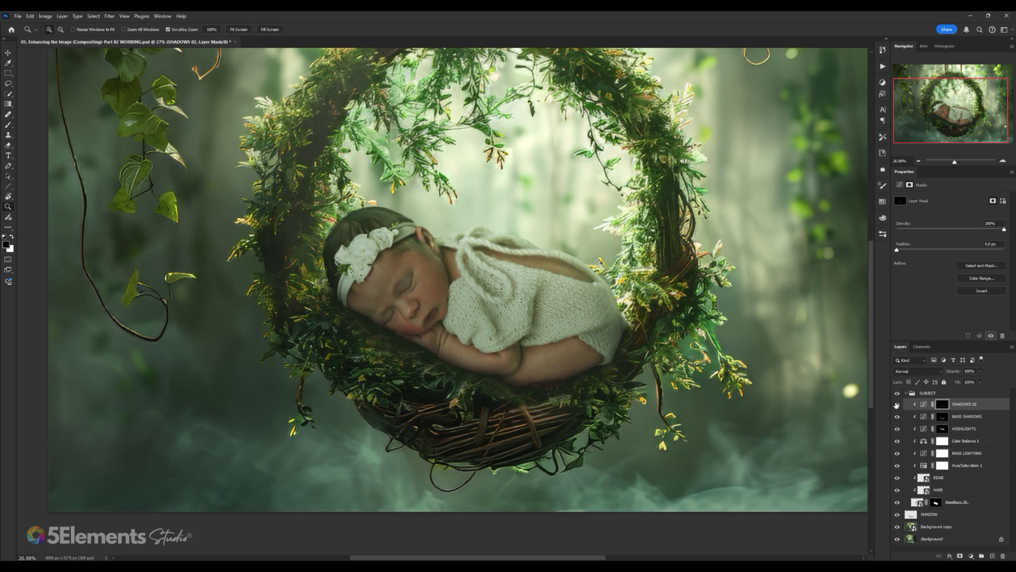
Step: Examine the baby's shading and edges up close and within the whole wreath scene
{"action": "scroll", "coordinate": [496, 286], "scroll_direction": "down", "scroll_amount": 3}
{"action": "left_click_drag", "start_coordinate": [497, 286], "coordinate": [463, 330]}
{"action": "scroll", "coordinate": [468, 350], "scroll_direction": "up", "scroll_amount": 1}
{"action": "scroll", "coordinate": [322, 374], "scroll_direction": "up", "scroll_amount": 6}
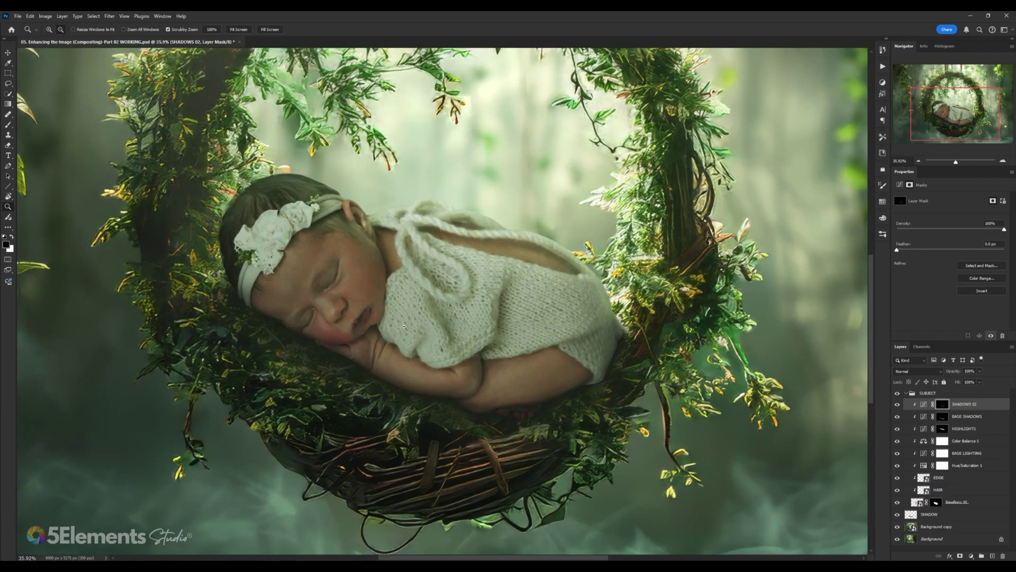
{"action": "scroll", "coordinate": [322, 374], "scroll_direction": "up", "scroll_amount": 6}
{"action": "scroll", "coordinate": [516, 389], "scroll_direction": "up", "scroll_amount": 6}
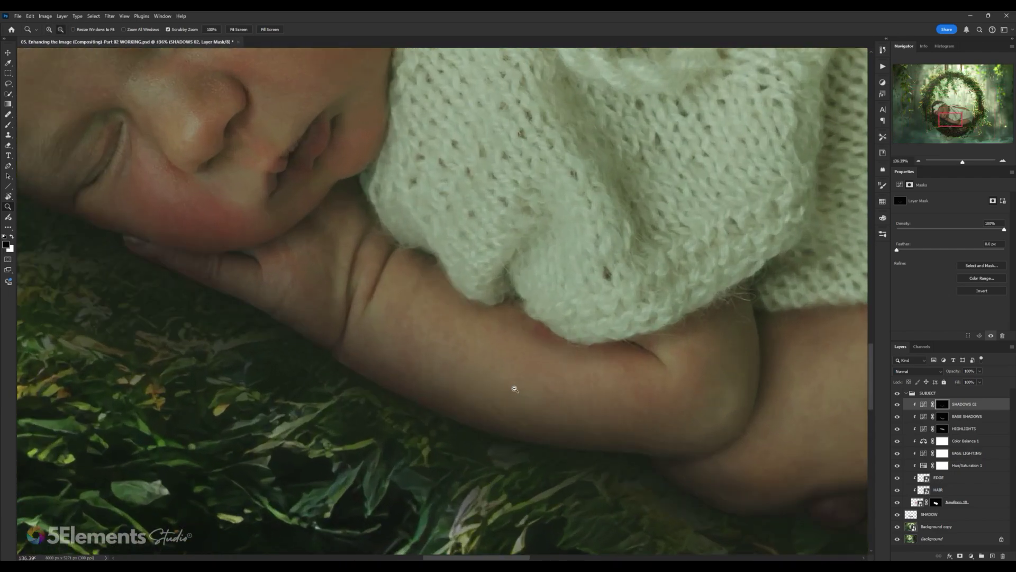
{"action": "scroll", "coordinate": [514, 389], "scroll_direction": "down", "scroll_amount": 8}
{"action": "scroll", "coordinate": [495, 329], "scroll_direction": "up", "scroll_amount": 2}
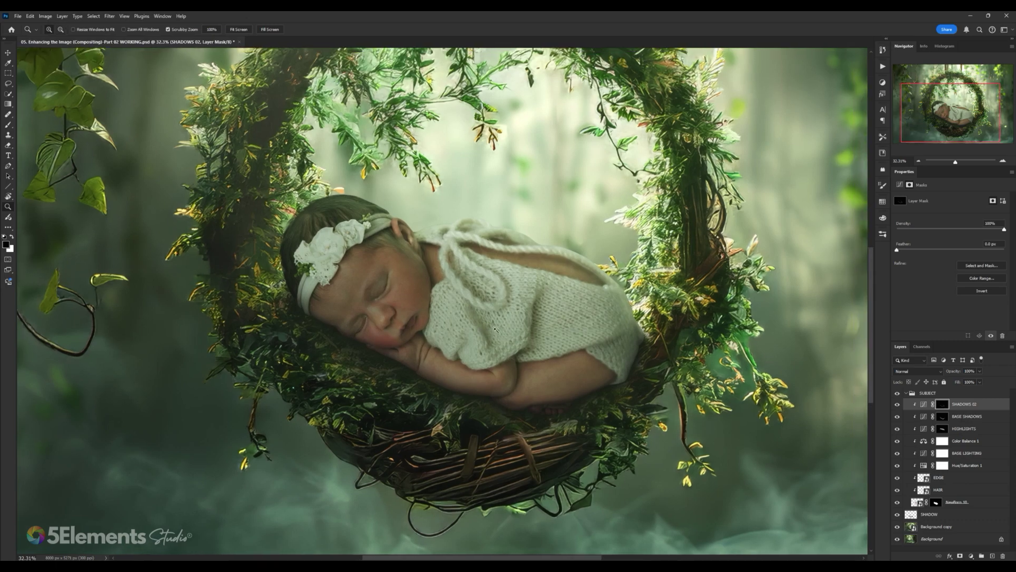
{"action": "scroll", "coordinate": [496, 329], "scroll_direction": "down", "scroll_amount": 2}
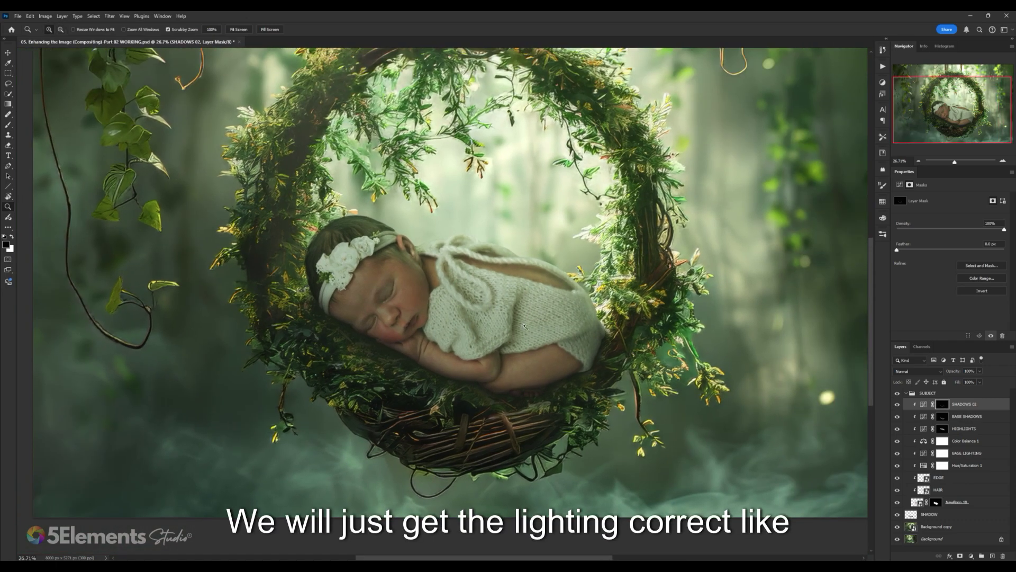
{"action": "scroll", "coordinate": [477, 296], "scroll_direction": "up", "scroll_amount": 2}
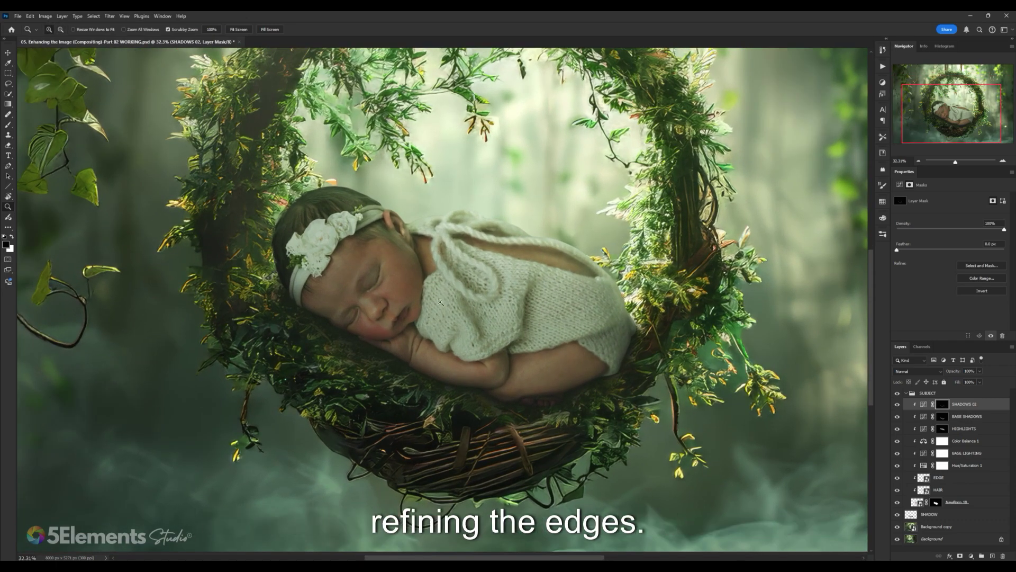
{"action": "scroll", "coordinate": [406, 231], "scroll_direction": "up", "scroll_amount": 2}
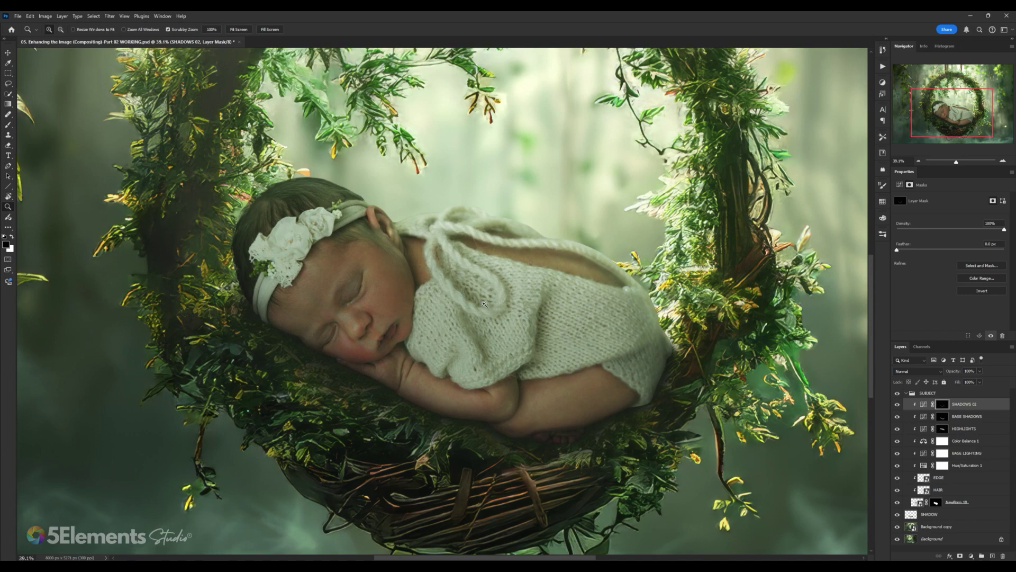
{"action": "scroll", "coordinate": [406, 230], "scroll_direction": "down", "scroll_amount": 5}
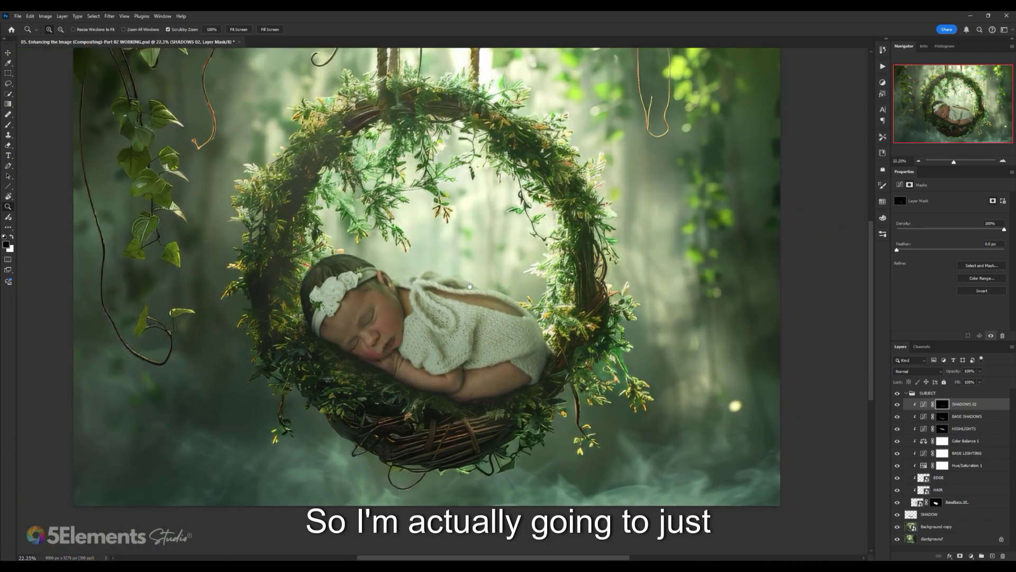
Step: Flip the canvas horizontally to judge the whole composite in reverse
{"action": "scroll", "coordinate": [480, 192], "scroll_direction": "up", "scroll_amount": 1}
{"action": "left_click", "coordinate": [46, 16]}
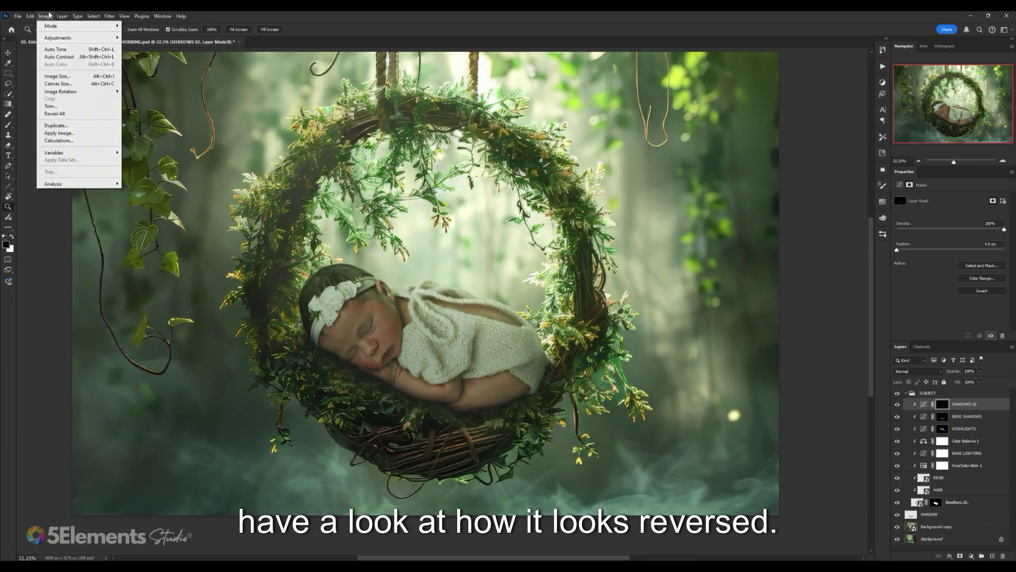
{"action": "left_click", "coordinate": [48, 16]}
{"action": "left_click", "coordinate": [48, 16]}
{"action": "mouse_move", "coordinate": [55, 93]}
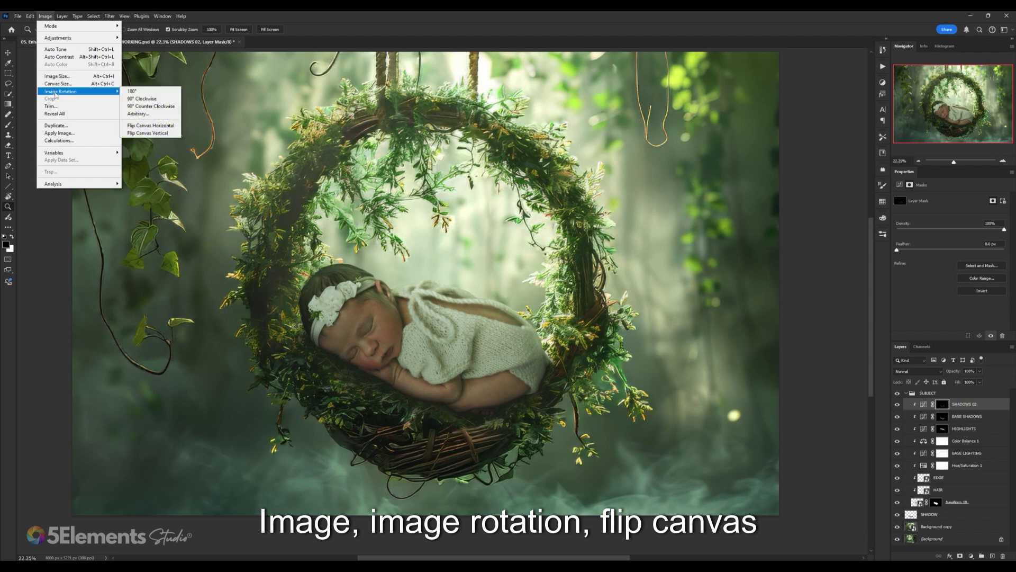
{"action": "left_click", "coordinate": [152, 126]}
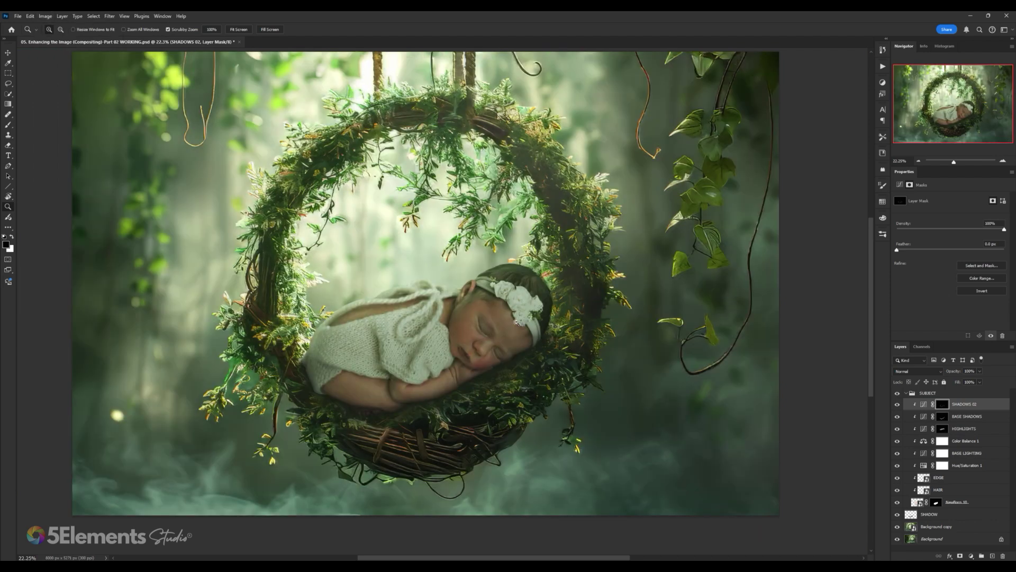
{"action": "scroll", "coordinate": [517, 321], "scroll_direction": "down", "scroll_amount": 3}
{"action": "scroll", "coordinate": [487, 299], "scroll_direction": "up", "scroll_amount": 3}
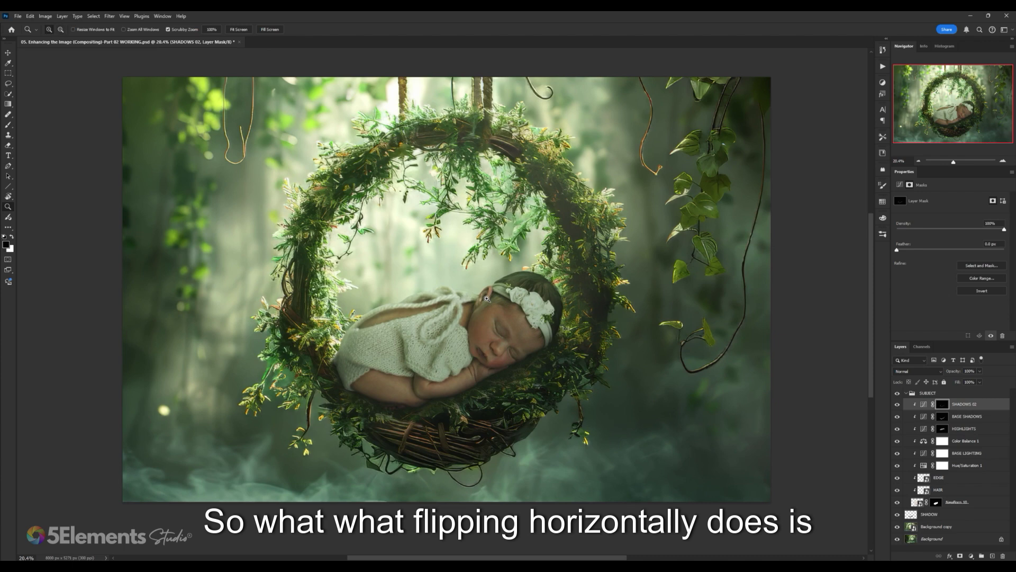
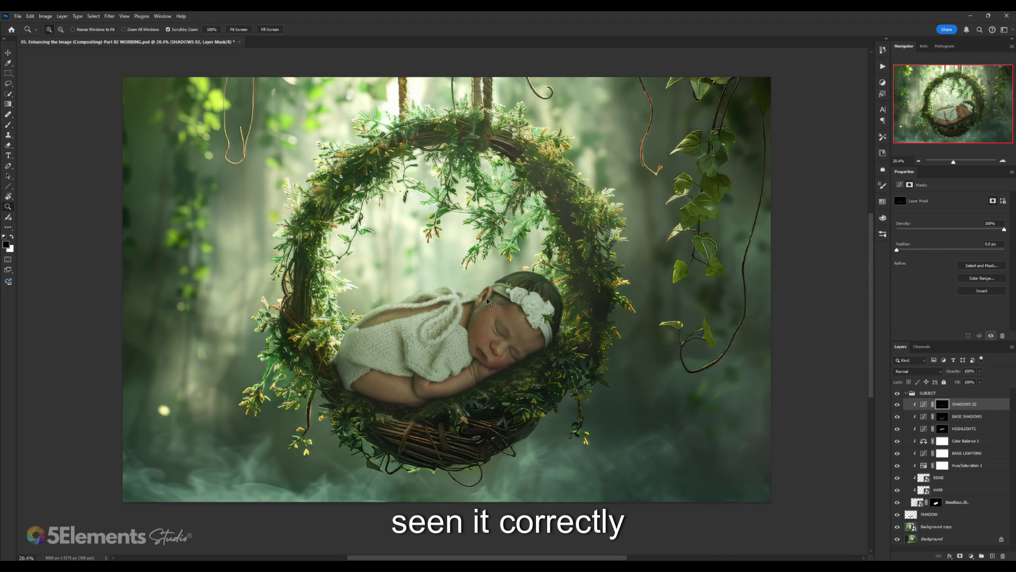
Step: Flip the canvas back to its original orientation and view the whole image
{"action": "key", "text": "ctrl+shift+h"}
{"action": "left_click_drag", "start_coordinate": [500, 295], "coordinate": [491, 292]}
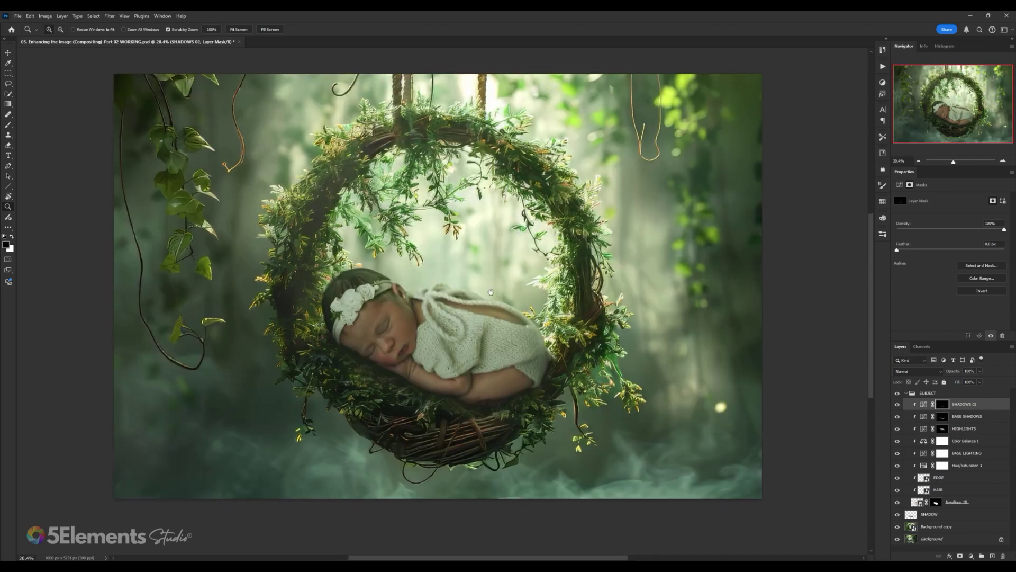
{"action": "key", "text": "ctrl+minus"}
{"action": "key", "text": "ctrl+0"}
Step: Mirror the canvas horizontally once more and study how the baby sits in the reversed scene
{"action": "left_click", "coordinate": [46, 16]}
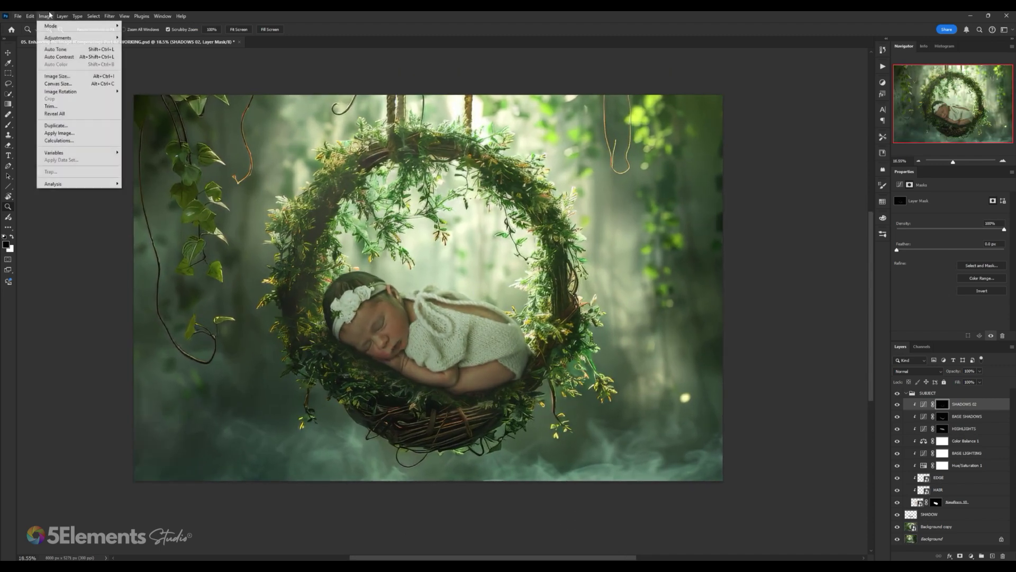
{"action": "mouse_move", "coordinate": [105, 93]}
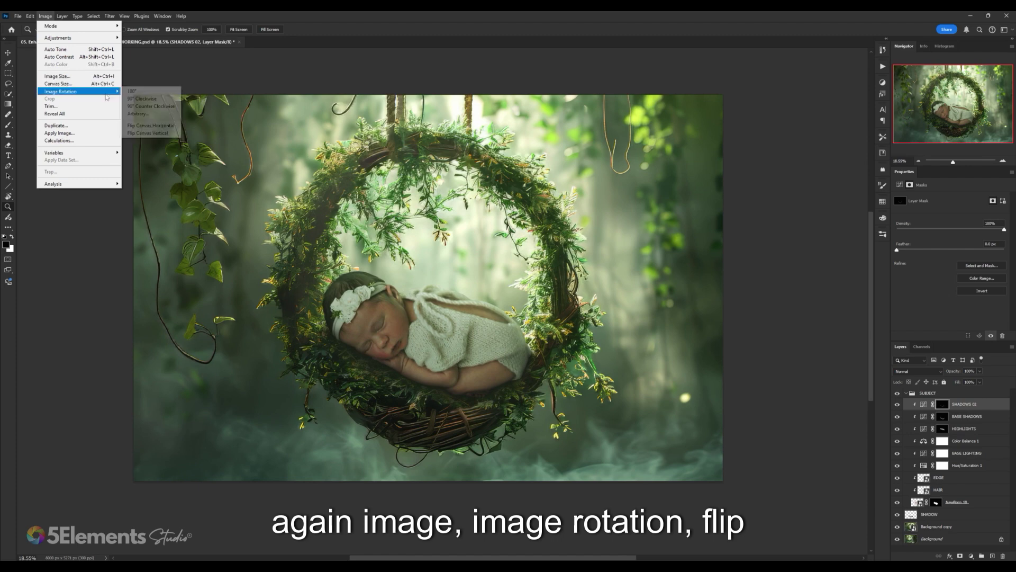
{"action": "left_click", "coordinate": [150, 125]}
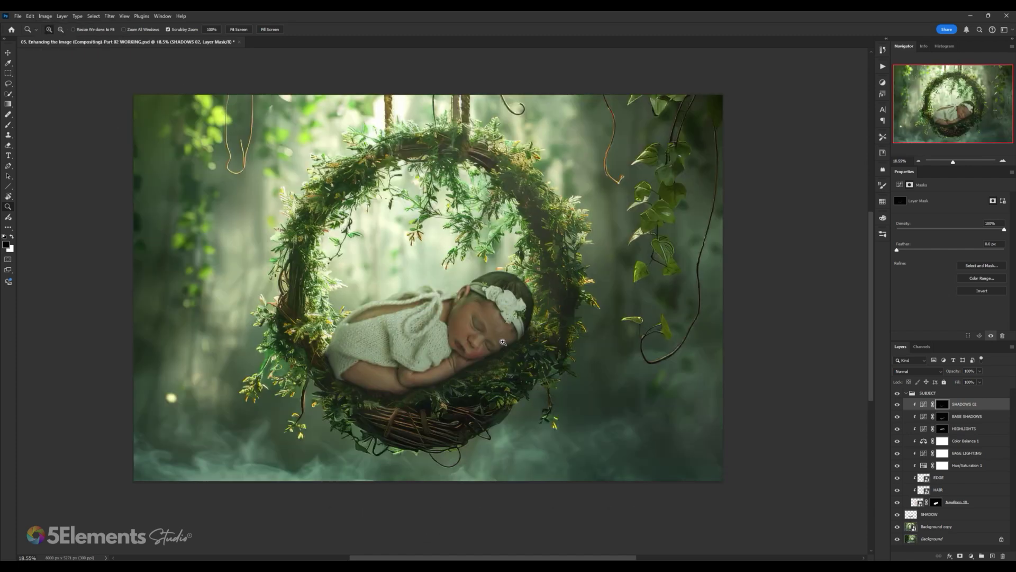
{"action": "scroll", "coordinate": [498, 342], "scroll_direction": "down", "scroll_amount": 6}
{"action": "scroll", "coordinate": [490, 353], "scroll_direction": "up", "scroll_amount": 9}
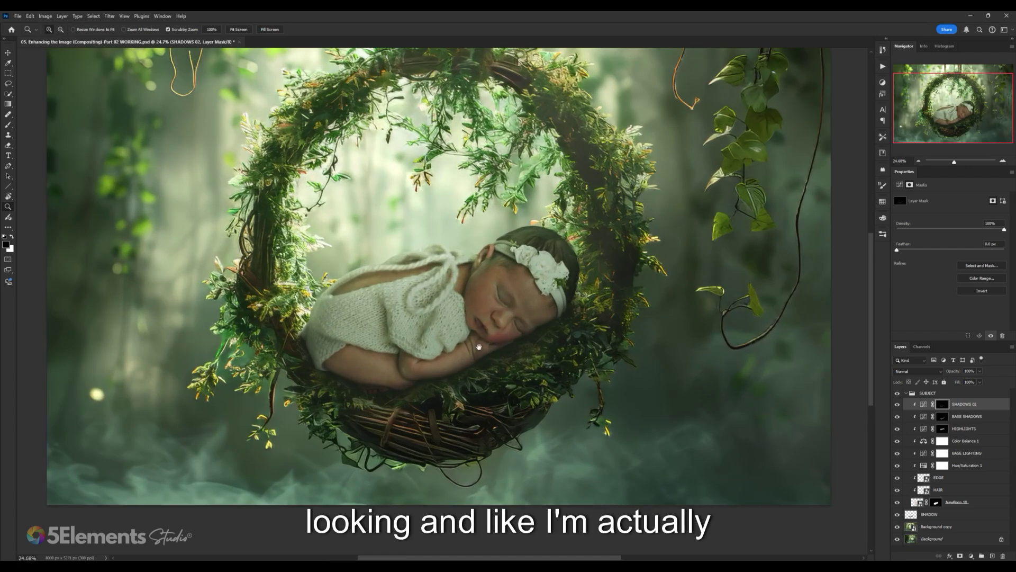
{"action": "left_click_drag", "start_coordinate": [479, 347], "coordinate": [490, 347]}
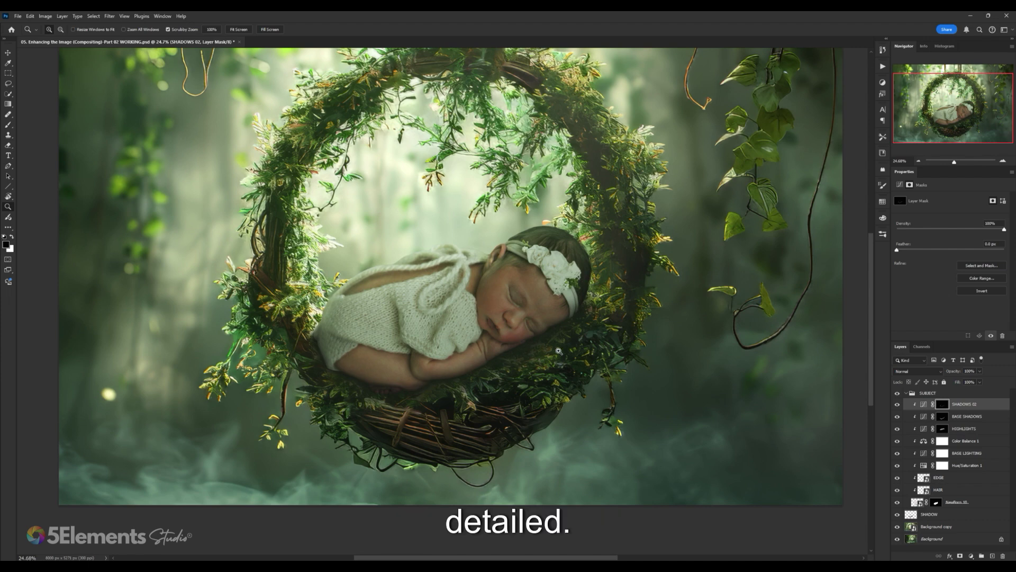
{"action": "left_click_drag", "start_coordinate": [558, 351], "coordinate": [530, 343]}
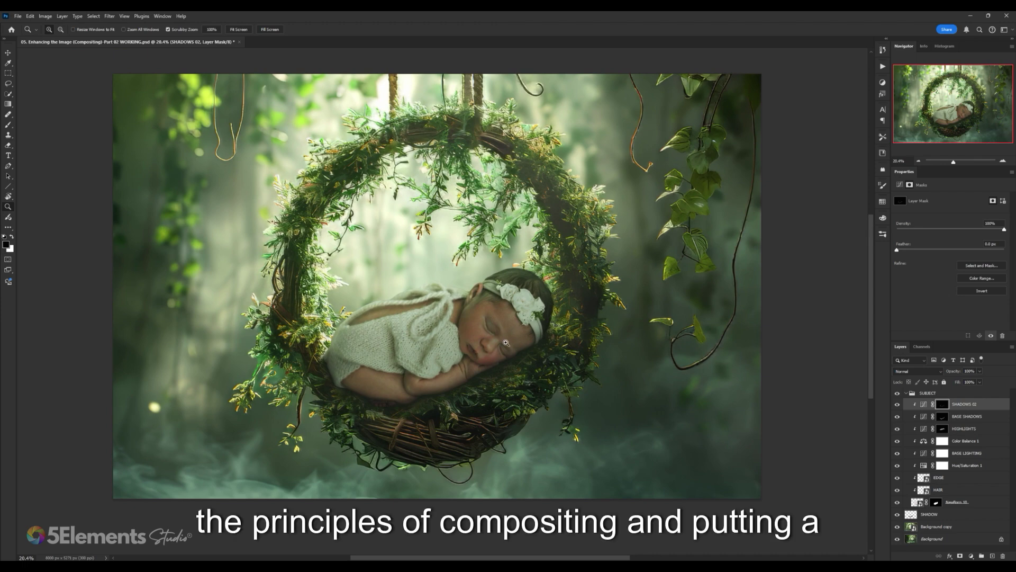
Step: Restore the canvas to its unmirrored orientation and review the full composite
{"action": "key", "text": "ctrl+shift+h"}
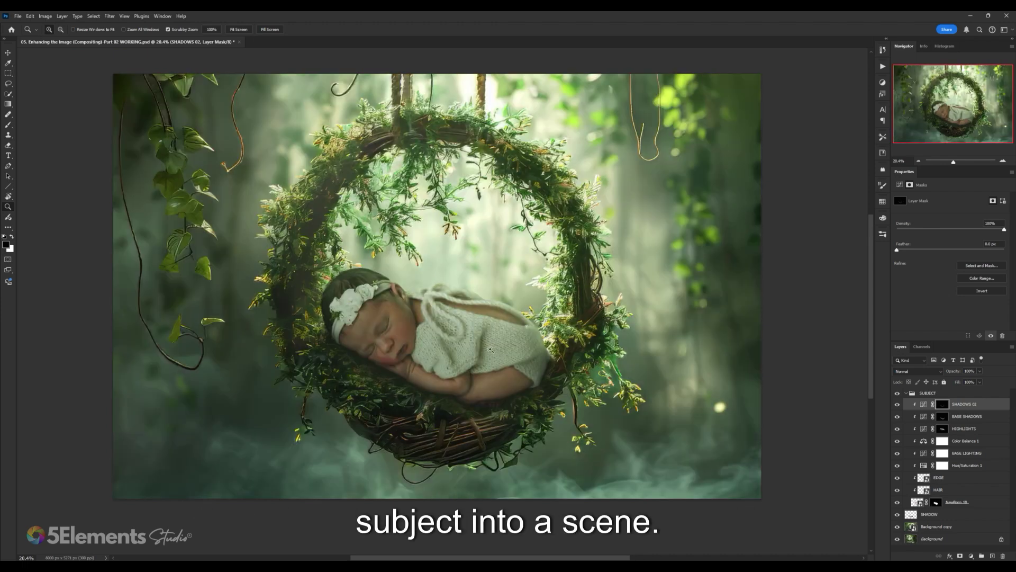
{"action": "left_click_drag", "start_coordinate": [511, 339], "coordinate": [498, 335]}
{"action": "scroll", "coordinate": [498, 335], "scroll_direction": "down", "scroll_amount": 1}
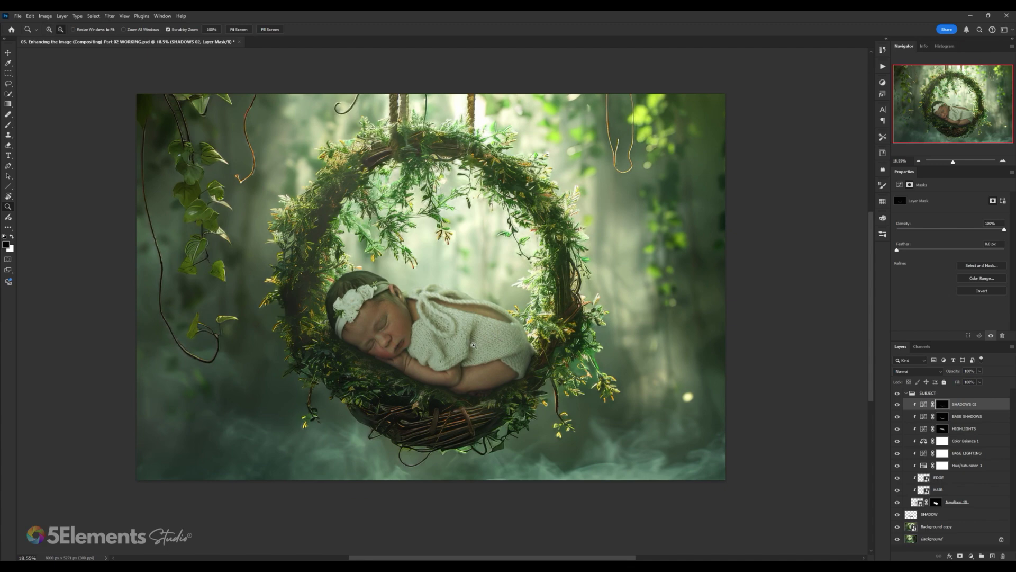
{"action": "scroll", "coordinate": [472, 347], "scroll_direction": "up", "scroll_amount": 1}
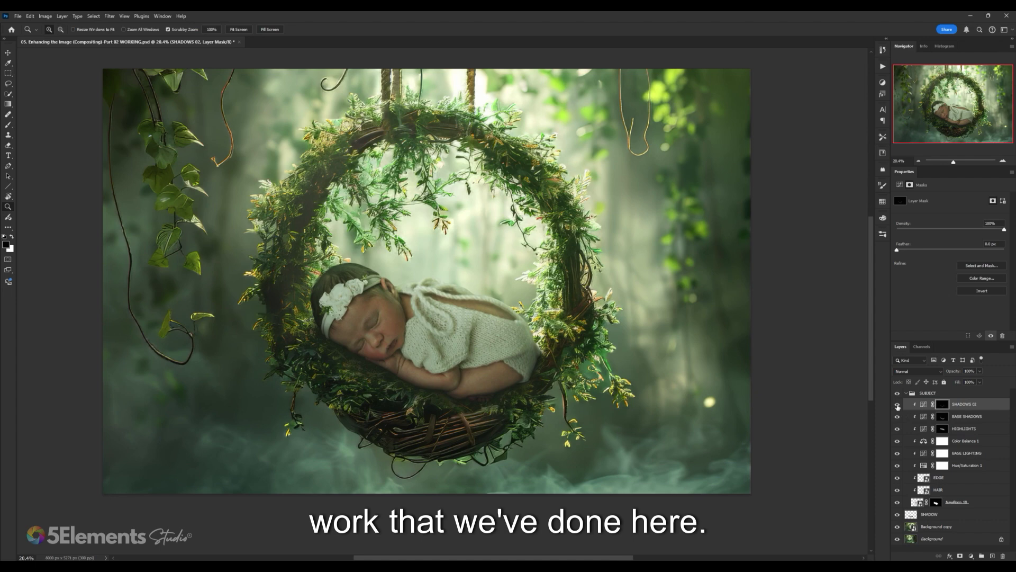
Step: Hide all adjustment layers from SHADOWS 02 down to Hue/Saturation 1 to view the baby without adjustments
{"action": "left_click_drag", "start_coordinate": [898, 405], "coordinate": [897, 427]}
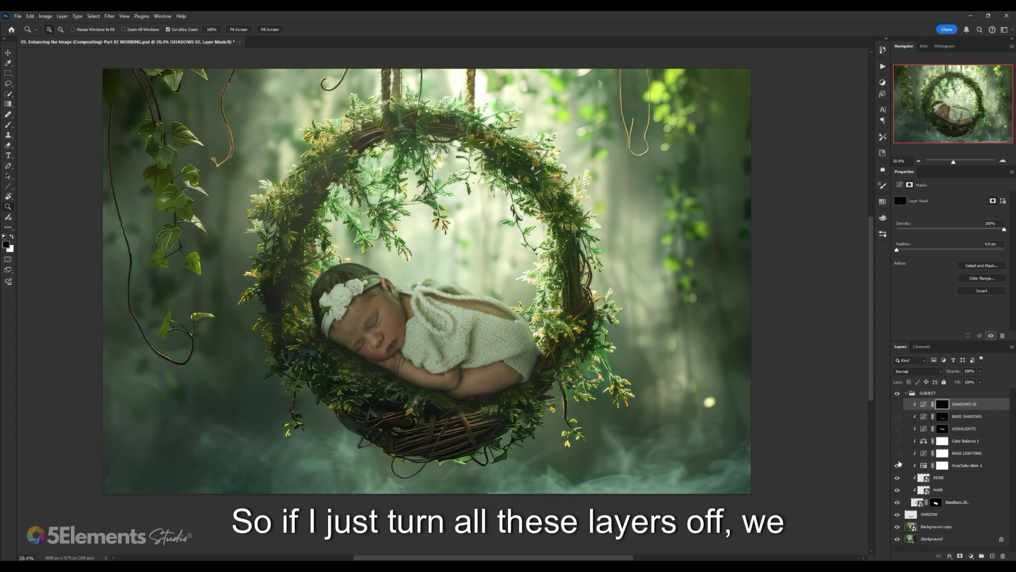
{"action": "left_click_drag", "start_coordinate": [898, 463], "coordinate": [898, 467]}
{"action": "mouse_move", "coordinate": [551, 360]}
{"action": "left_mouse_down"}
{"action": "mouse_move", "coordinate": [536, 361]}
{"action": "mouse_move", "coordinate": [556, 346]}
{"action": "left_mouse_up"}
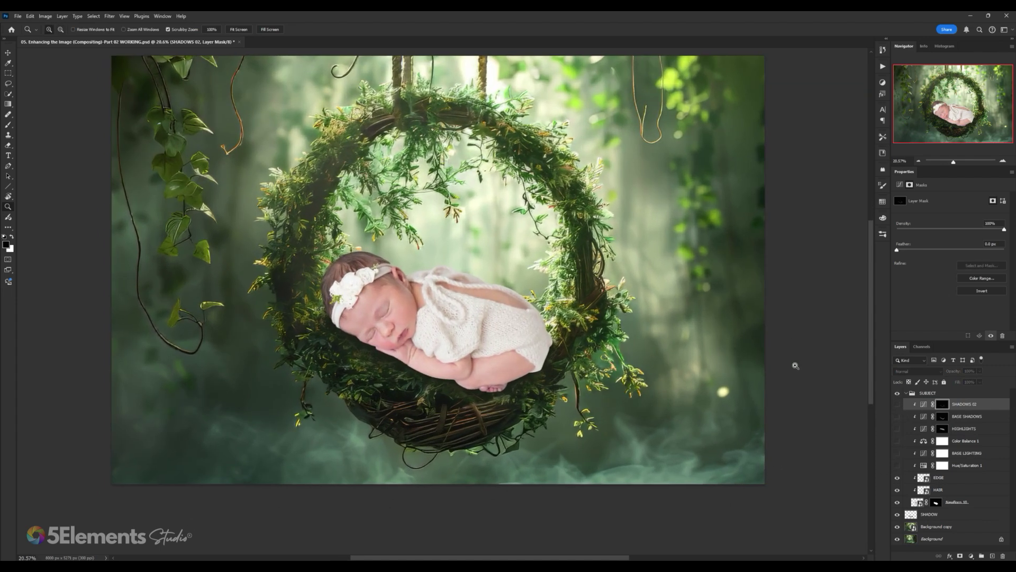
Step: Show the BASE LIGHTING and Hue/Saturation 1 layers again to review the darkening and the skin saturation
{"action": "left_click", "coordinate": [898, 454]}
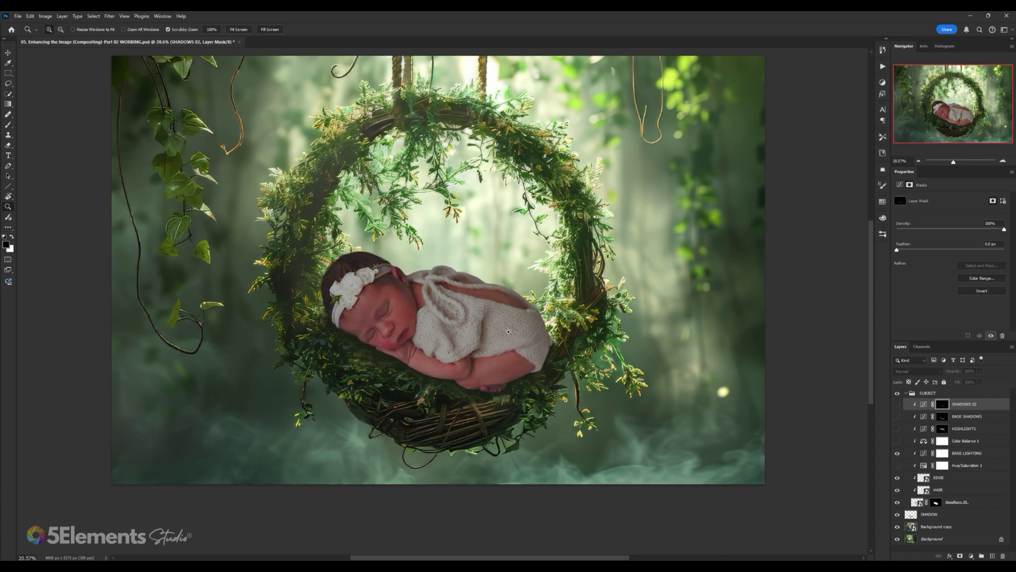
{"action": "left_click_drag", "start_coordinate": [521, 343], "coordinate": [537, 343]}
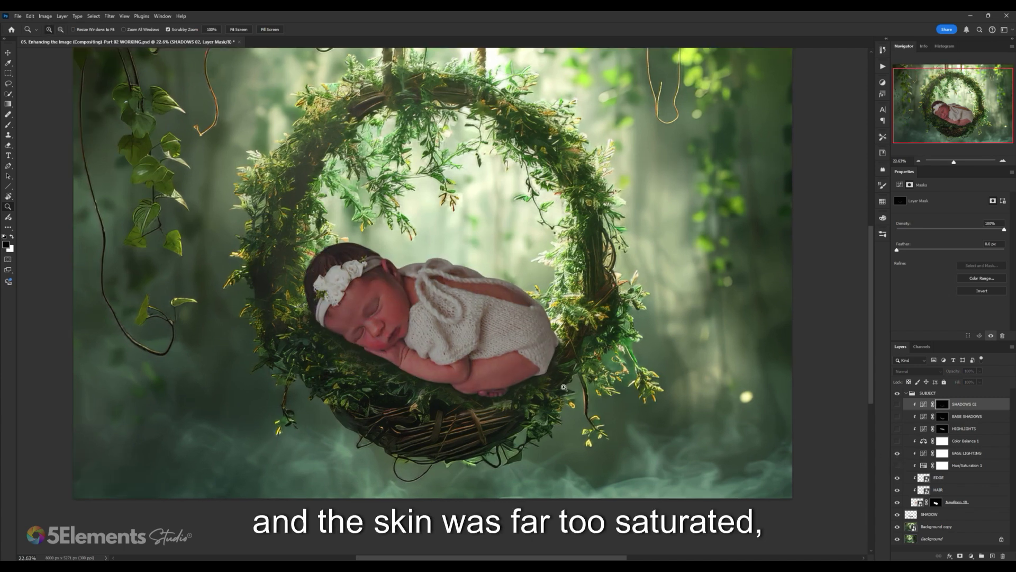
{"action": "left_click_drag", "start_coordinate": [459, 342], "coordinate": [471, 342]}
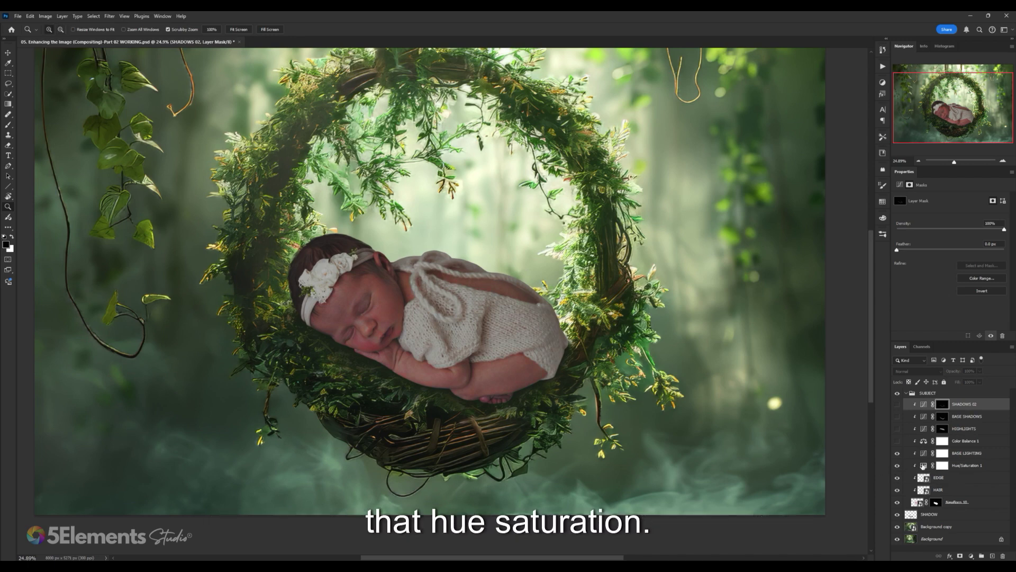
{"action": "left_click", "coordinate": [920, 465]}
Step: Show the Color Balance 1 layer again and review its midtone colour match on the baby
{"action": "left_click", "coordinate": [922, 454]}
{"action": "left_click", "coordinate": [902, 443]}
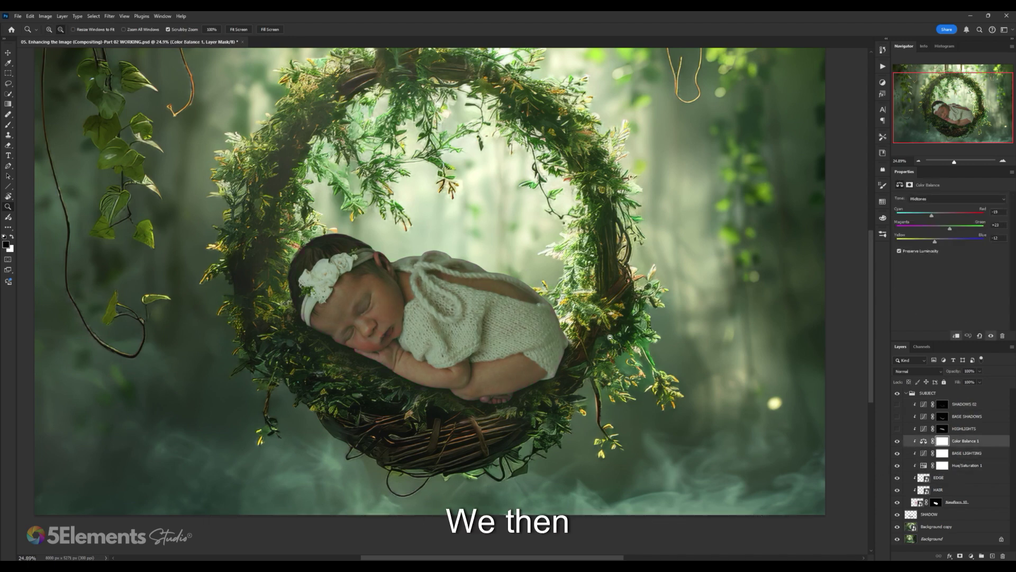
{"action": "left_click", "coordinate": [897, 440]}
{"action": "left_click_drag", "start_coordinate": [692, 354], "coordinate": [700, 353]}
{"action": "left_click", "coordinate": [919, 441]}
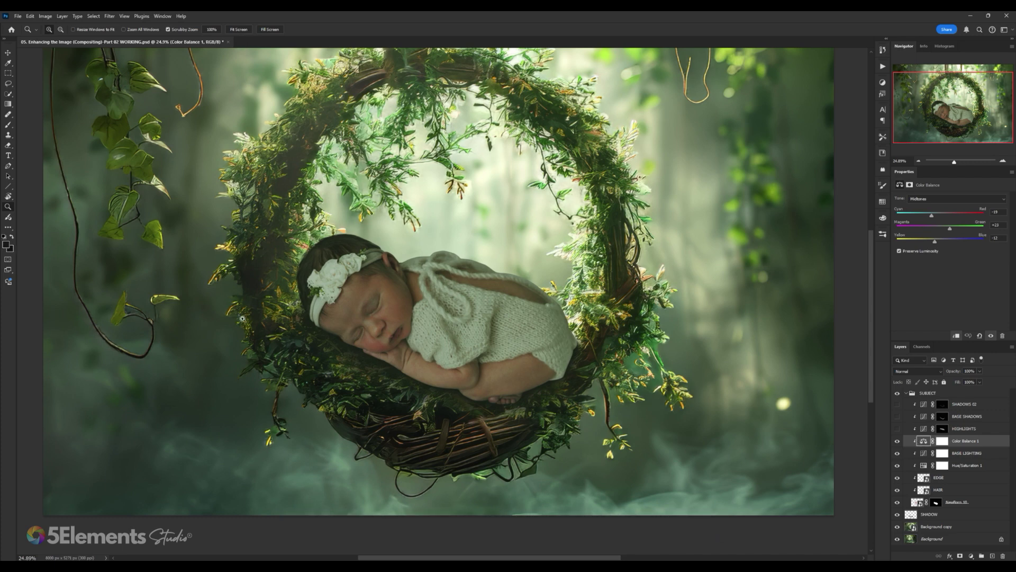
Step: Show the HIGHLIGHTS and BASE SHADOWS layers again and review the light and shadow on the baby
{"action": "left_click", "coordinate": [926, 429]}
{"action": "left_click", "coordinate": [898, 428]}
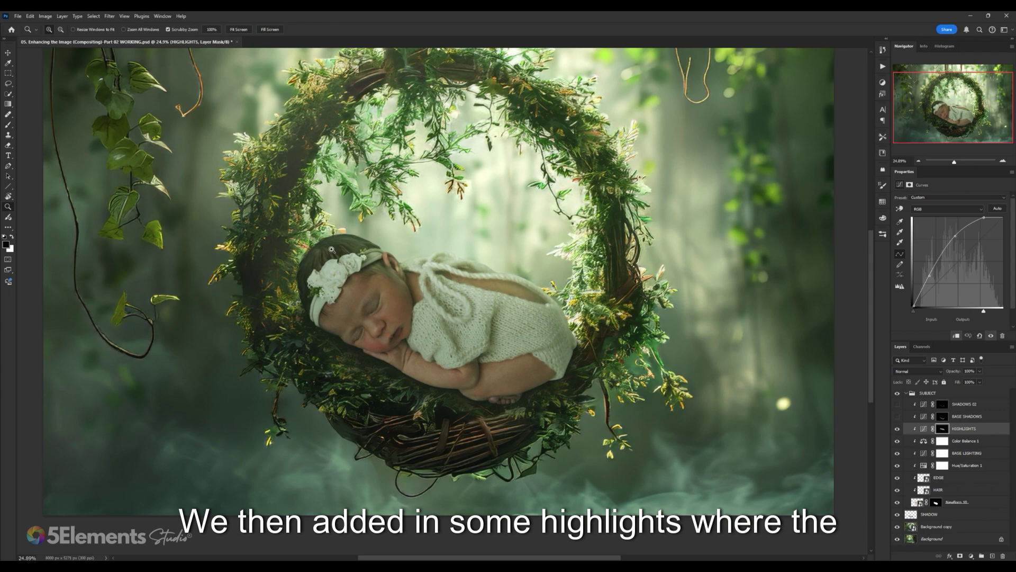
{"action": "left_click_drag", "start_coordinate": [640, 324], "coordinate": [577, 163]}
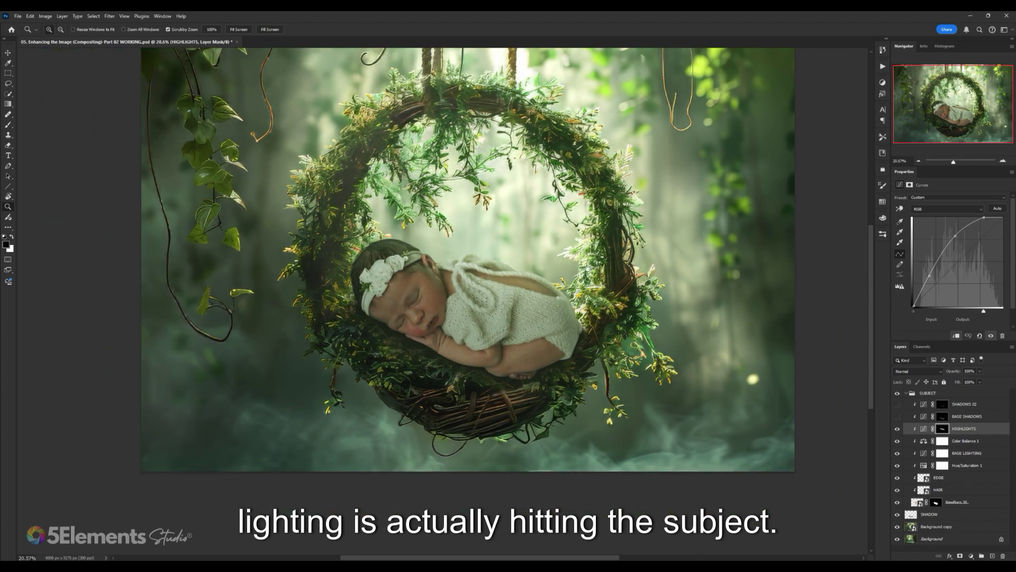
{"action": "left_click_drag", "start_coordinate": [445, 313], "coordinate": [390, 344]}
{"action": "scroll", "coordinate": [379, 400], "scroll_direction": "up", "scroll_amount": 4}
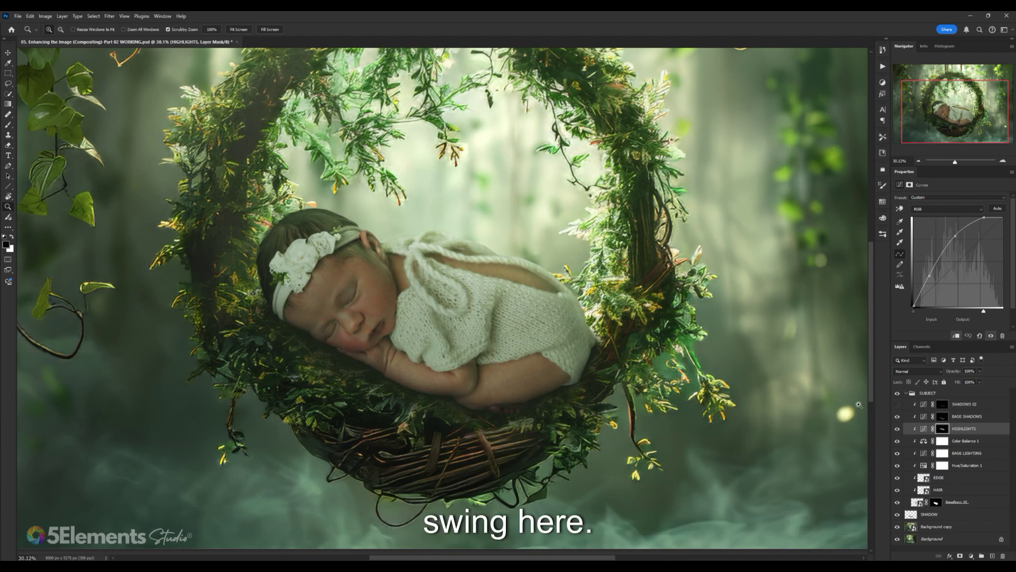
Step: Select the SHADOWS 02 Curves layer and make it visible again to review the further shadows
{"action": "left_click", "coordinate": [924, 416]}
{"action": "left_click", "coordinate": [924, 405]}
{"action": "left_click", "coordinate": [898, 405]}
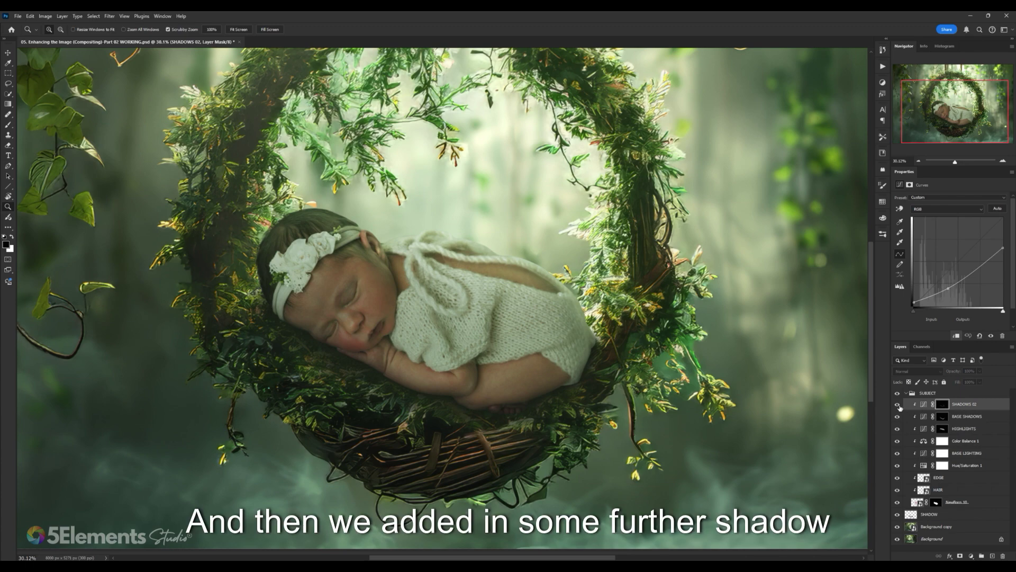
Step: Compare the baby with and without the SHADOWS 02 layer, and examine the whole composite both close up and at small size
{"action": "left_click", "coordinate": [898, 405]}
{"action": "left_click", "coordinate": [898, 405]}
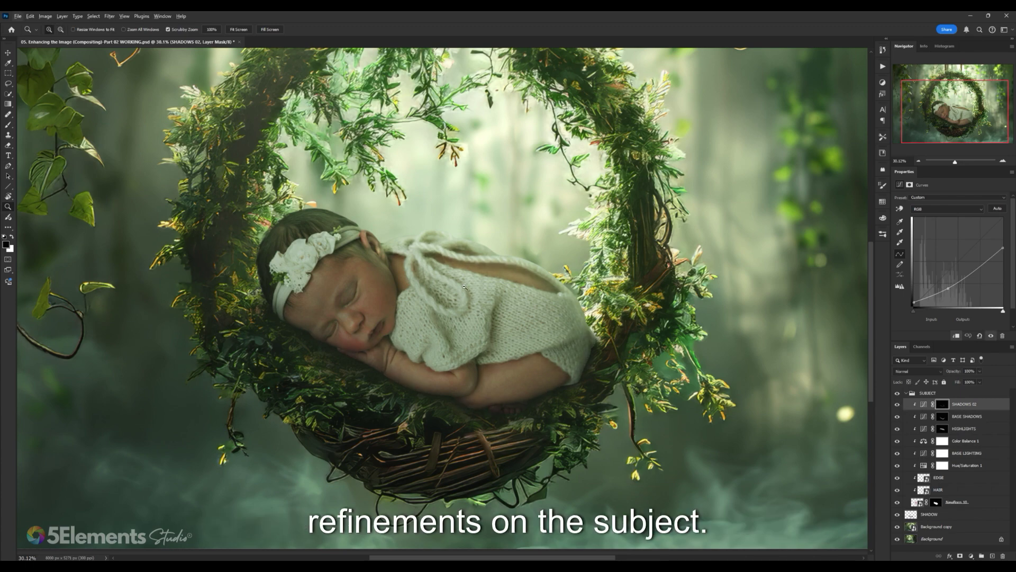
{"action": "scroll", "coordinate": [464, 286], "scroll_direction": "down", "scroll_amount": 5}
{"action": "scroll", "coordinate": [525, 355], "scroll_direction": "up", "scroll_amount": 4}
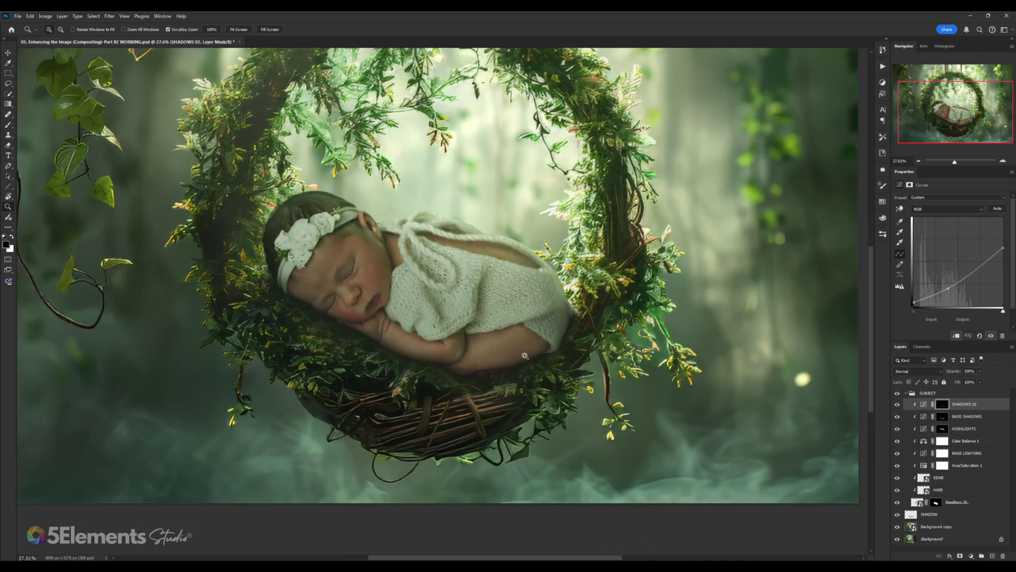
{"action": "scroll", "coordinate": [369, 313], "scroll_direction": "down", "scroll_amount": 1}
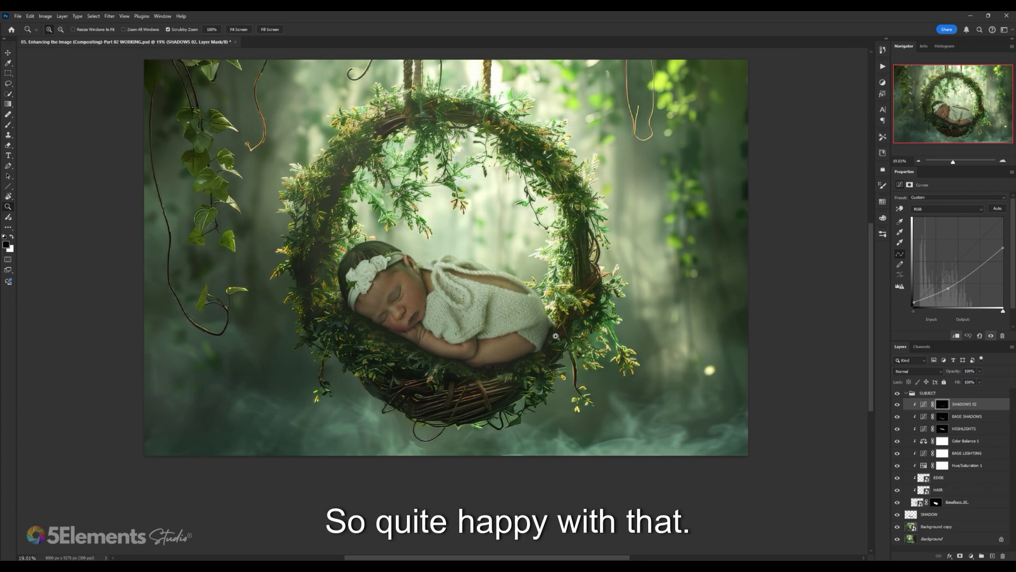
{"action": "scroll", "coordinate": [424, 300], "scroll_direction": "right", "scroll_amount": 1}
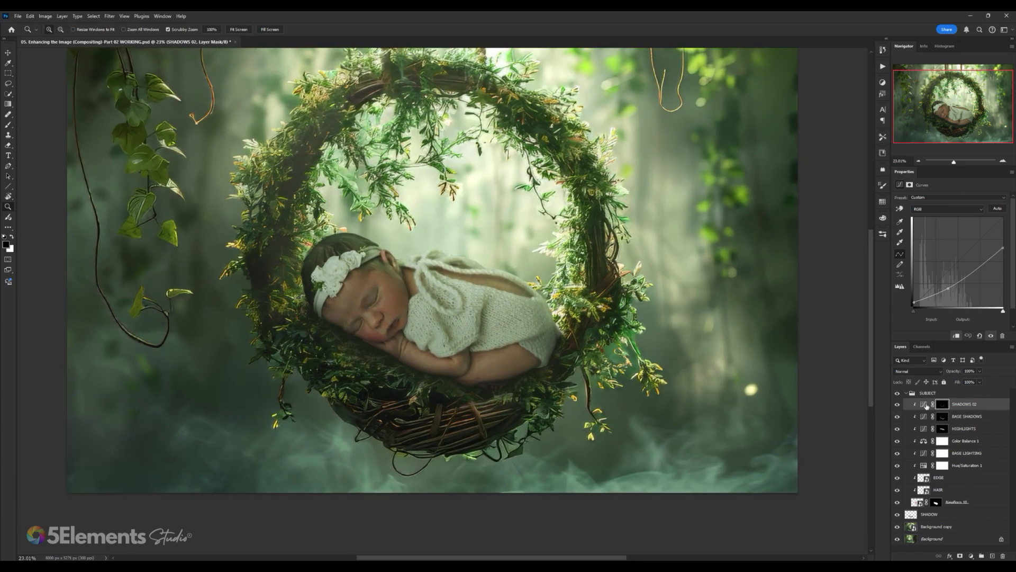
{"action": "scroll", "coordinate": [570, 325], "scroll_direction": "down", "scroll_amount": 2}
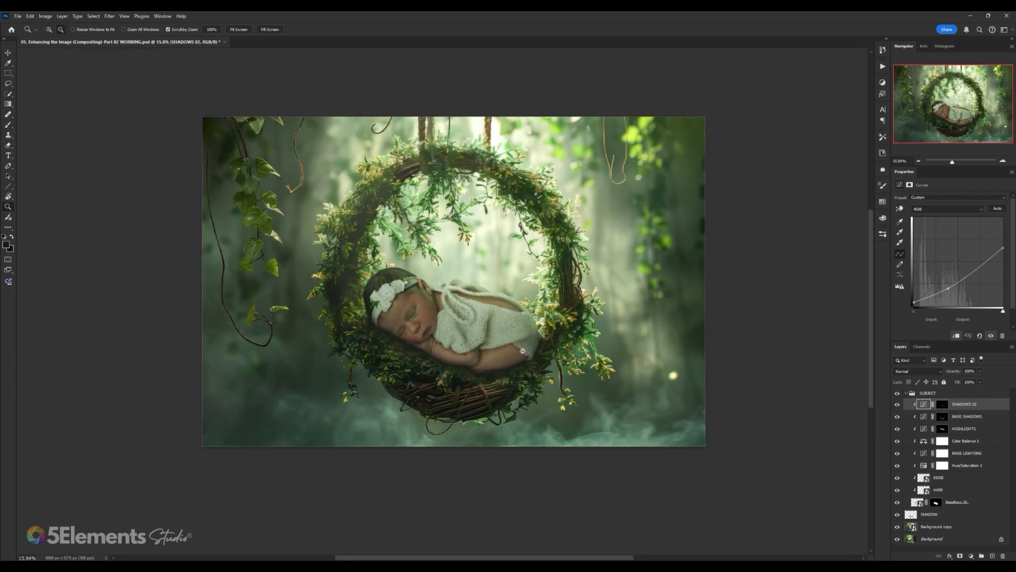
{"action": "scroll", "coordinate": [524, 350], "scroll_direction": "up", "scroll_amount": 2}
{"action": "scroll", "coordinate": [536, 337], "scroll_direction": "down", "scroll_amount": 1}
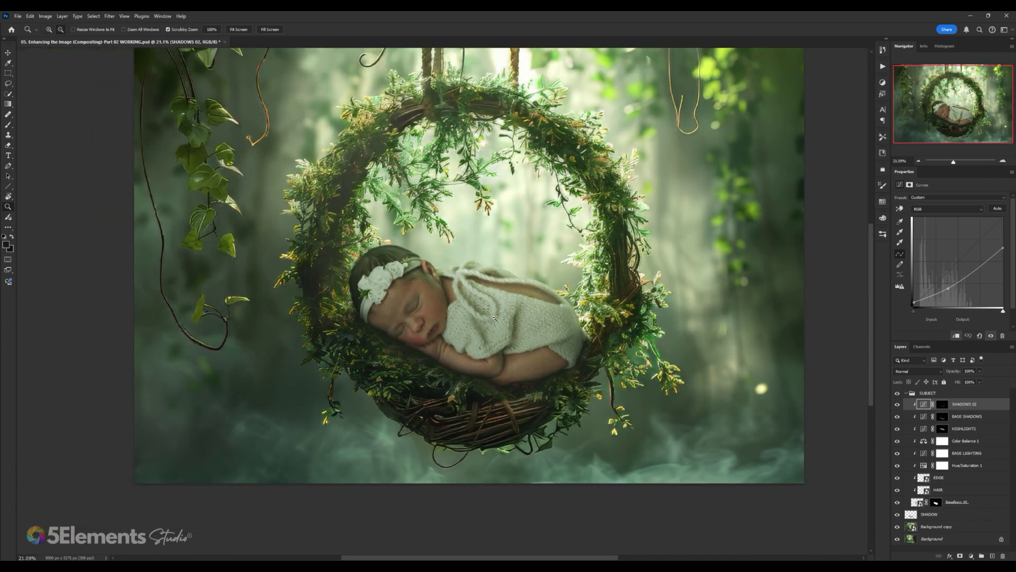
{"action": "scroll", "coordinate": [494, 317], "scroll_direction": "down", "scroll_amount": 3}
{"action": "scroll", "coordinate": [512, 314], "scroll_direction": "up", "scroll_amount": 5}
{"action": "left_click_drag", "start_coordinate": [512, 313], "coordinate": [496, 317]}
{"action": "scroll", "coordinate": [496, 315], "scroll_direction": "down", "scroll_amount": 3}
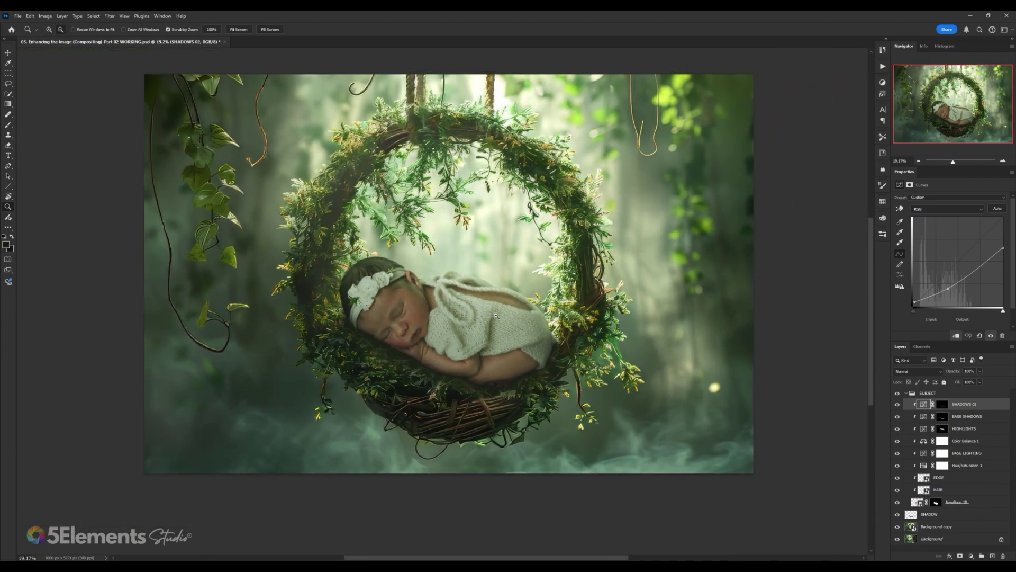
{"action": "scroll", "coordinate": [496, 316], "scroll_direction": "up", "scroll_amount": 1}
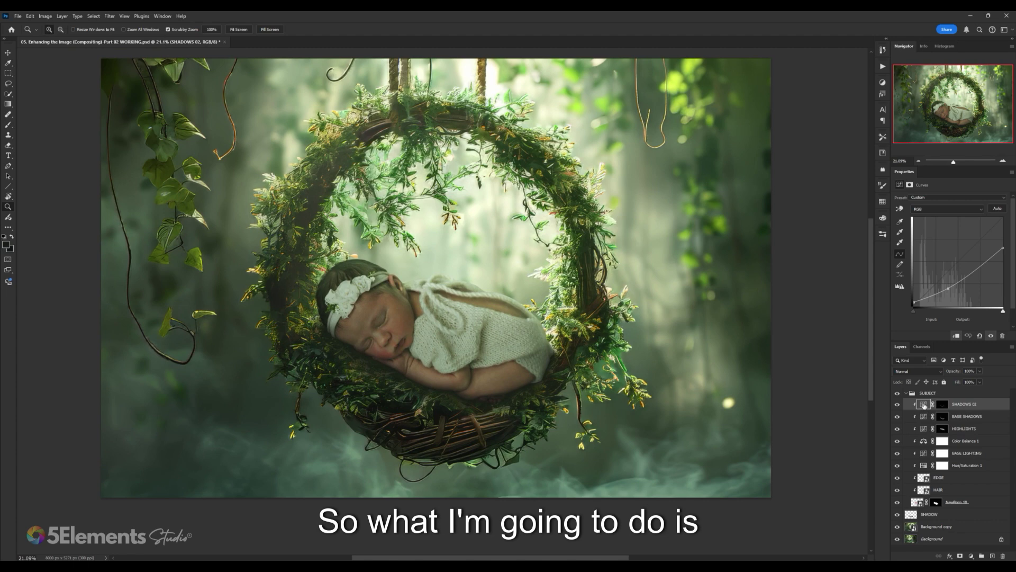
{"action": "scroll", "coordinate": [567, 361], "scroll_direction": "down", "scroll_amount": 5}
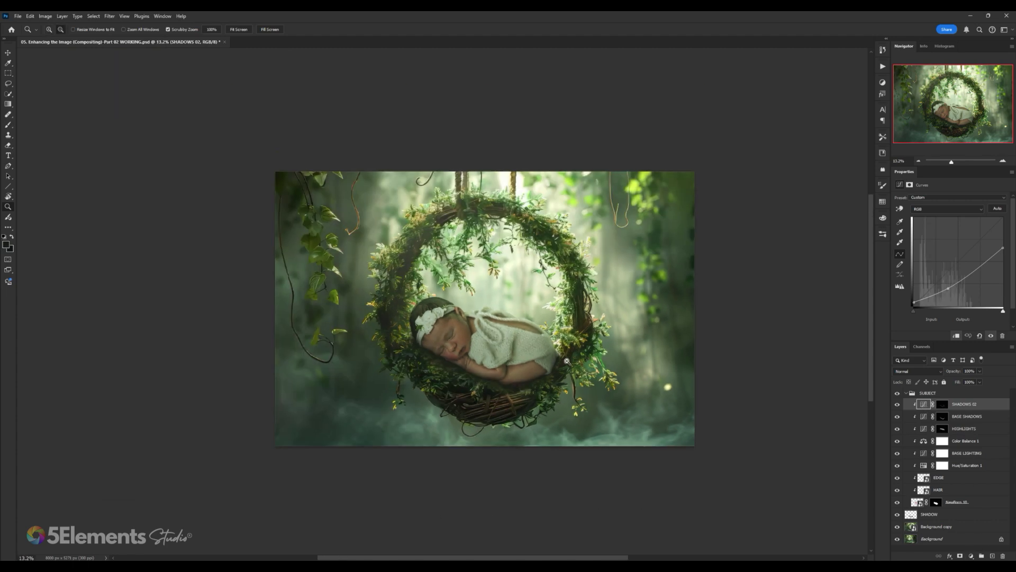
{"action": "scroll", "coordinate": [568, 361], "scroll_direction": "up", "scroll_amount": 4}
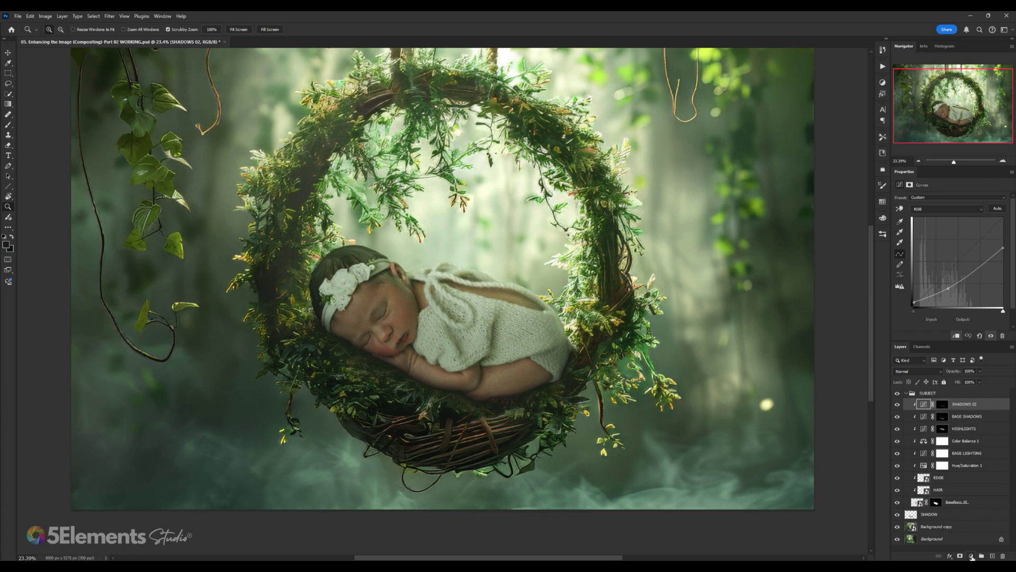
Step: Add a clipped Curves adjustment layer above SHADOWS 02 and raise its highlight point to about input 172, output 194
{"action": "left_click", "coordinate": [972, 557]}
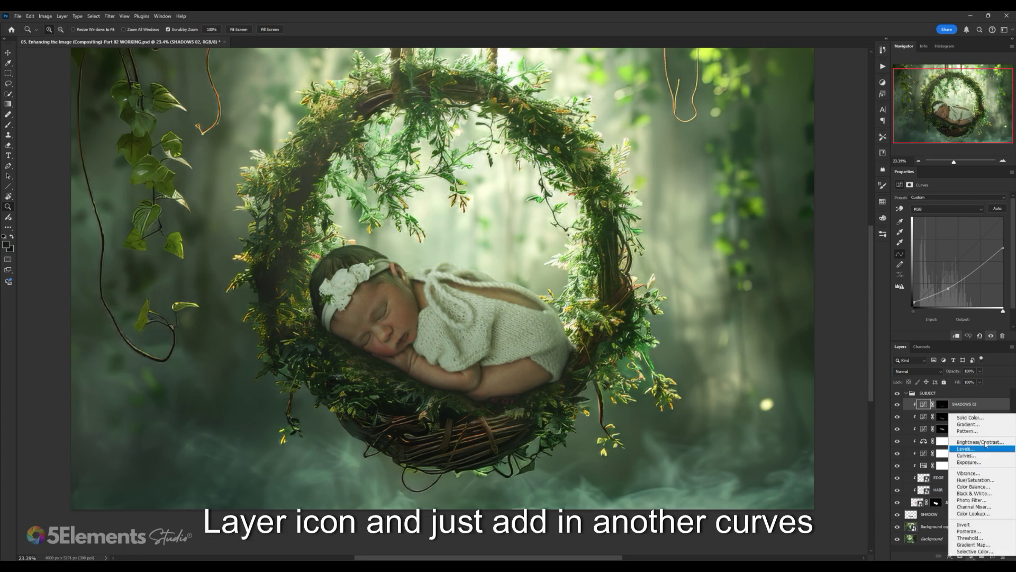
{"action": "left_click", "coordinate": [977, 456]}
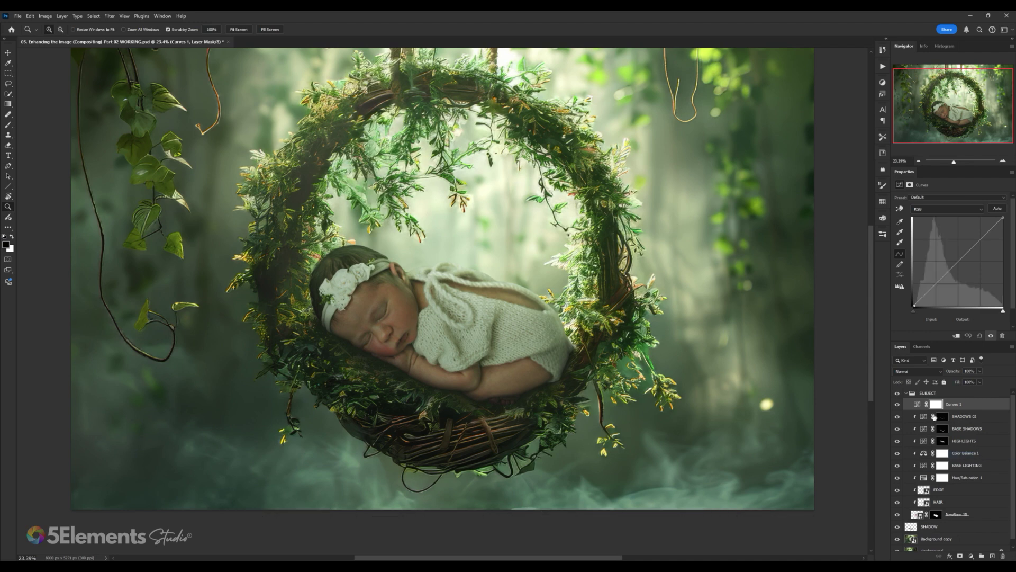
{"action": "left_click", "coordinate": [956, 410], "text": "alt"}
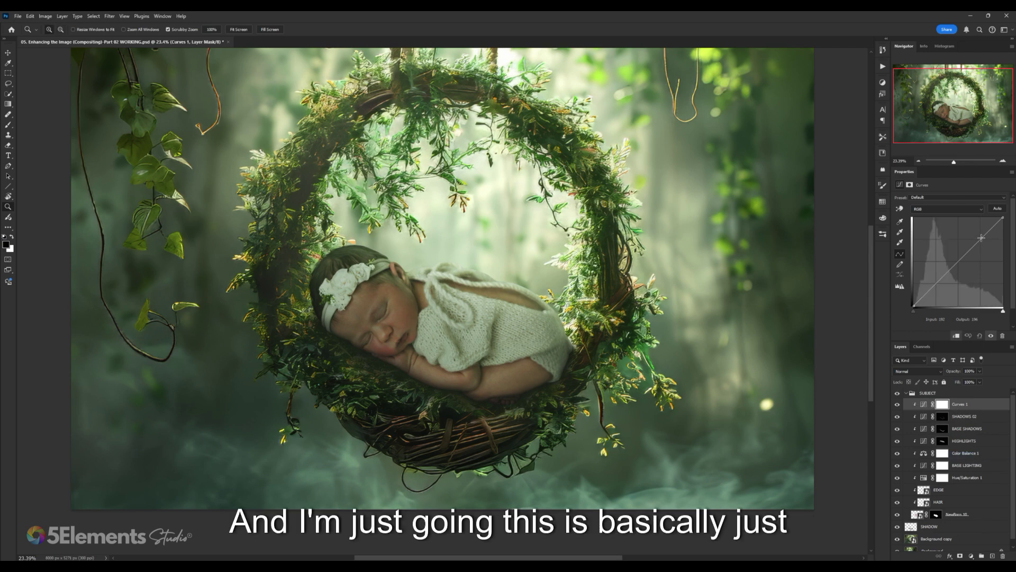
{"action": "left_click_drag", "start_coordinate": [982, 238], "coordinate": [974, 239]}
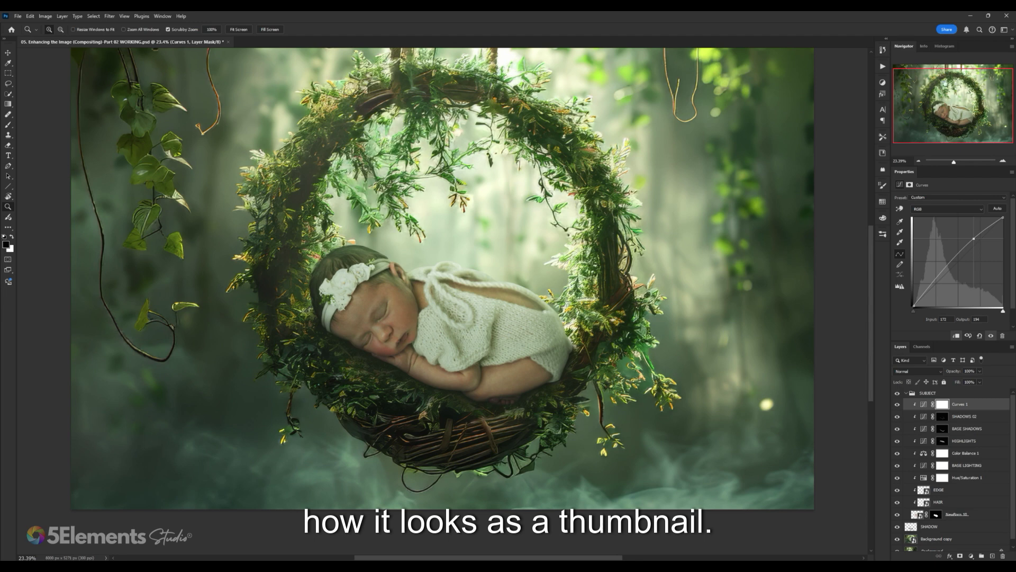
Step: Examine the brightened baby against the forest scene at thumbnail size and slightly larger
{"action": "scroll", "coordinate": [490, 273], "scroll_direction": "down", "scroll_amount": 7}
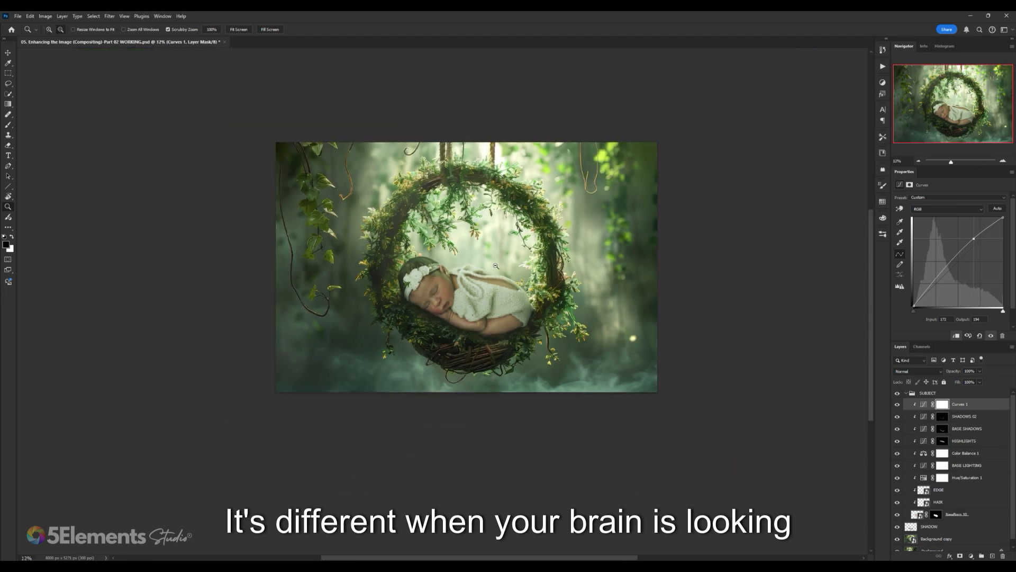
{"action": "scroll", "coordinate": [490, 272], "scroll_direction": "up", "scroll_amount": 3}
{"action": "left_click_drag", "start_coordinate": [499, 253], "coordinate": [491, 256]}
{"action": "scroll", "coordinate": [491, 256], "scroll_direction": "up", "scroll_amount": 1}
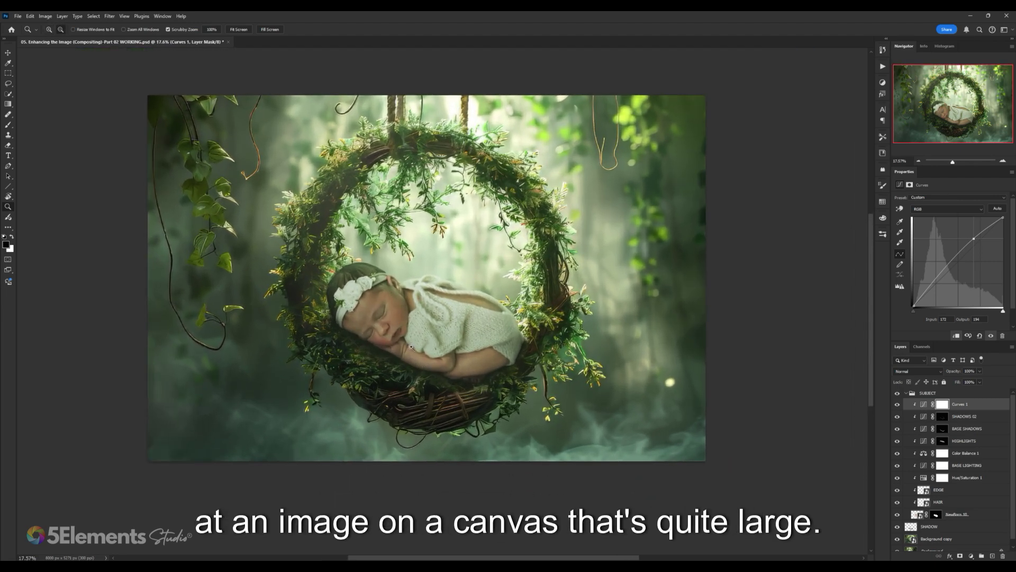
{"action": "scroll", "coordinate": [418, 182], "scroll_direction": "down", "scroll_amount": 5}
{"action": "scroll", "coordinate": [419, 182], "scroll_direction": "up", "scroll_amount": 4}
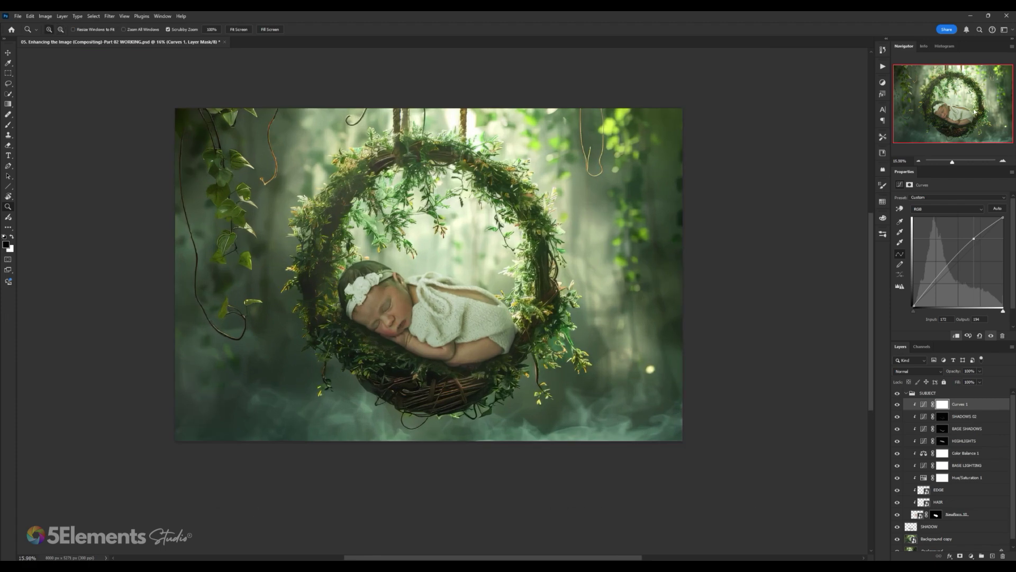
{"action": "scroll", "coordinate": [544, 187], "scroll_direction": "up", "scroll_amount": 1}
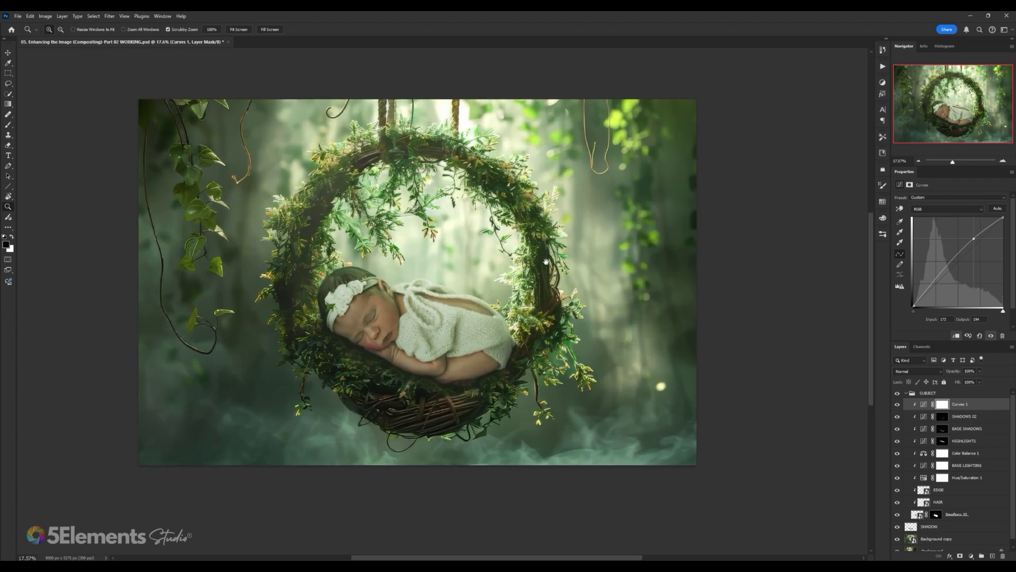
Step: Add a shadow point to the Curves 1 curve and raise it to about input 66, output 72
{"action": "left_click", "coordinate": [924, 404]}
{"action": "left_click_drag", "start_coordinate": [974, 244], "coordinate": [973, 238]}
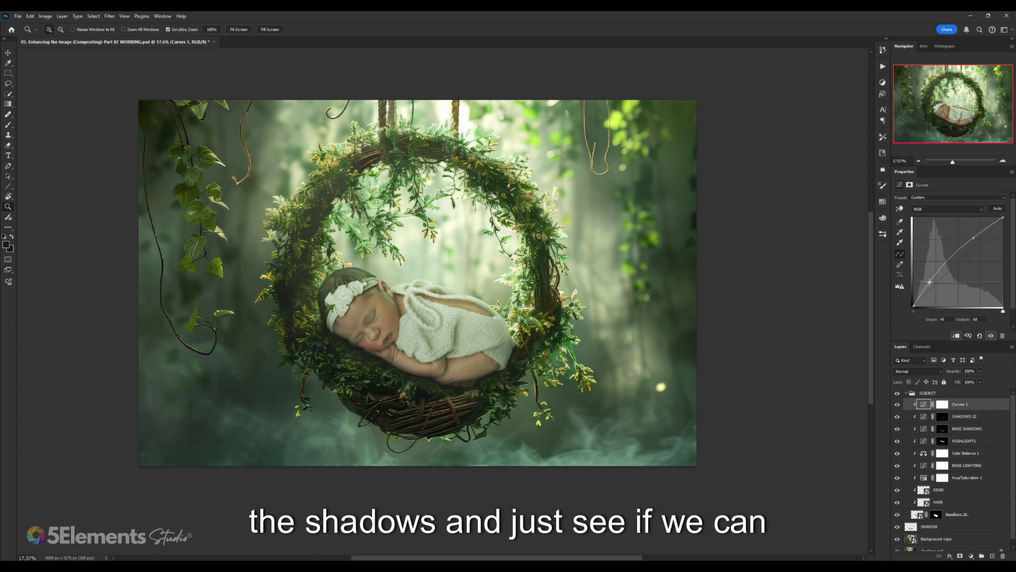
{"action": "left_click", "coordinate": [935, 282]}
{"action": "left_click_drag", "start_coordinate": [936, 282], "coordinate": [936, 282]}
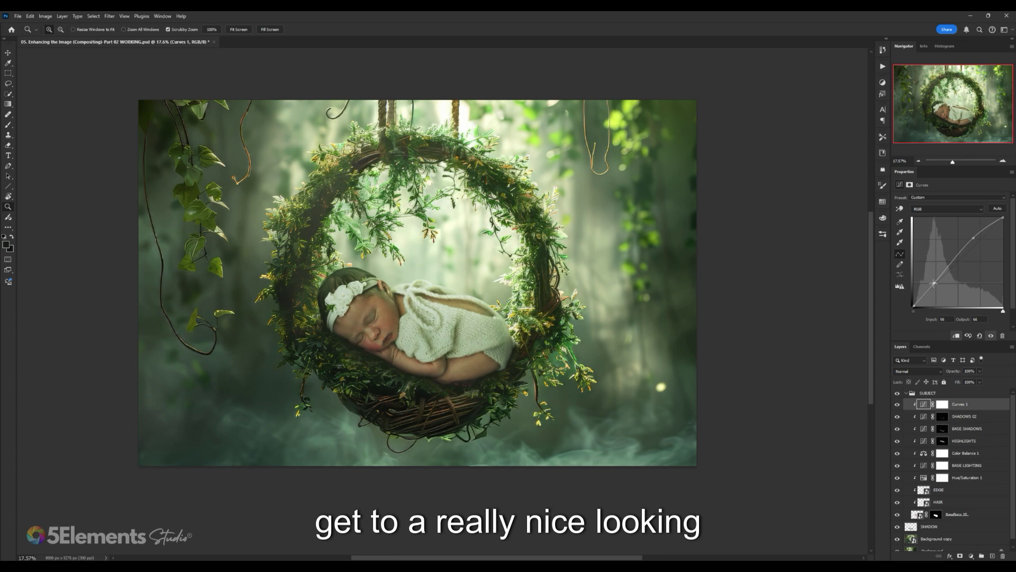
{"action": "left_click_drag", "start_coordinate": [934, 283], "coordinate": [936, 282]}
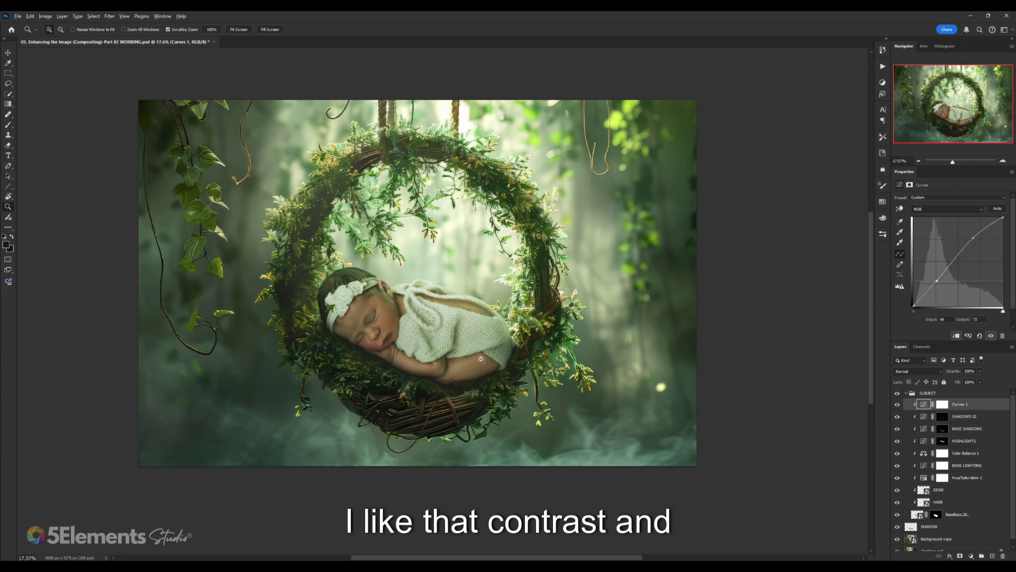
Step: Fine-tune the Curves 1 highlight point and set the black point to input 0, output 0, checking the shadows under the baby's leg
{"action": "left_click", "coordinate": [974, 239]}
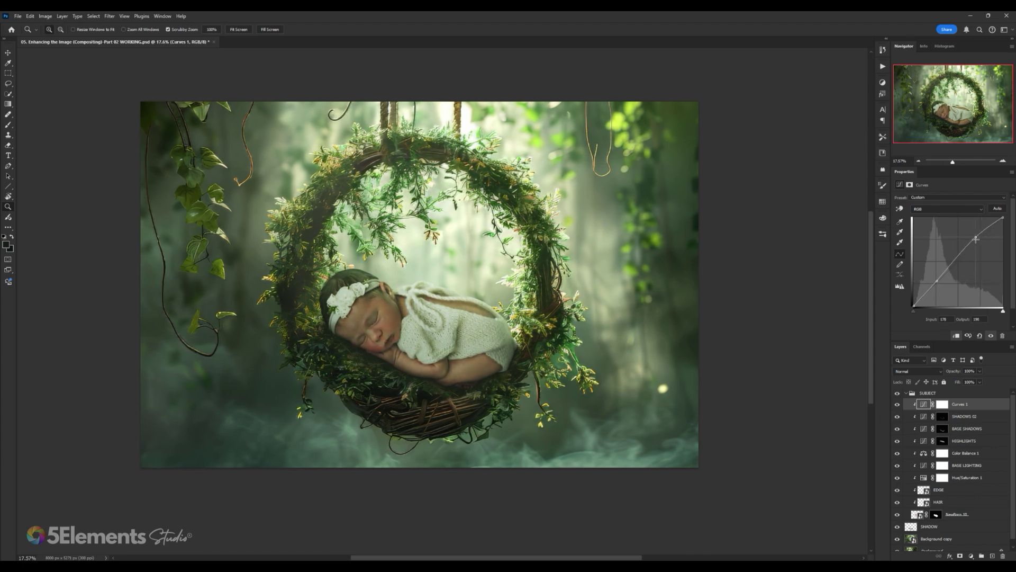
{"action": "left_click_drag", "start_coordinate": [974, 239], "coordinate": [975, 239]}
{"action": "left_click_drag", "start_coordinate": [913, 303], "coordinate": [912, 308]}
{"action": "left_click_drag", "start_coordinate": [431, 376], "coordinate": [535, 376]}
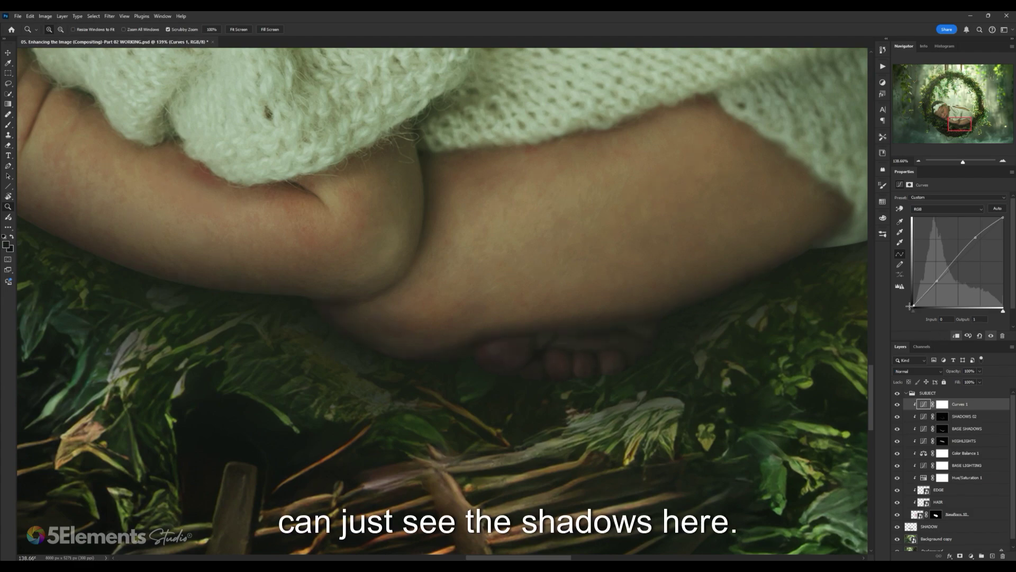
{"action": "left_click_drag", "start_coordinate": [910, 306], "coordinate": [908, 307]}
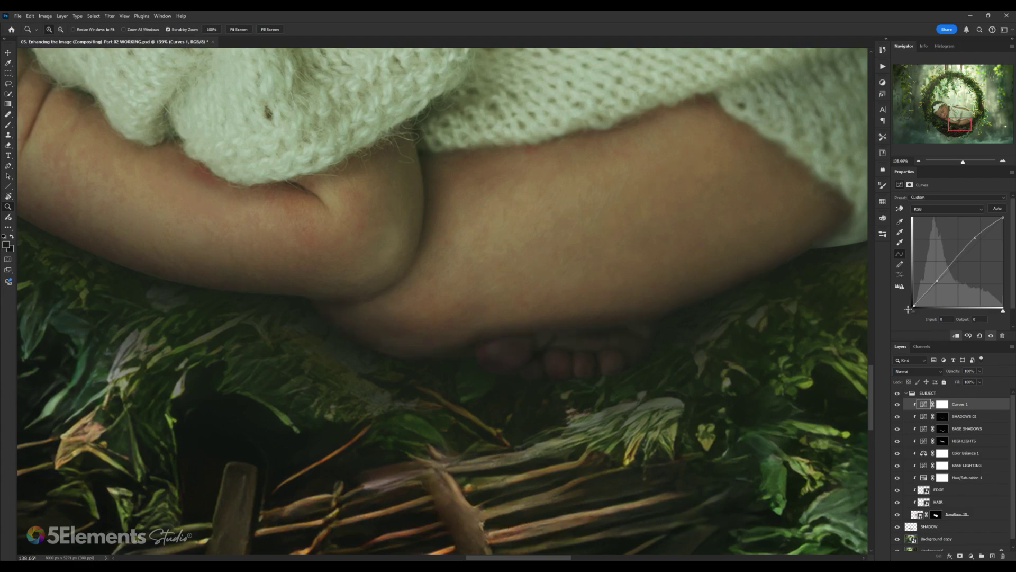
Step: Lower the Curves 1 shadow point to about input 62, output 67, and check the effect on the whole composite
{"action": "scroll", "coordinate": [526, 277], "scroll_direction": "down", "scroll_amount": 10}
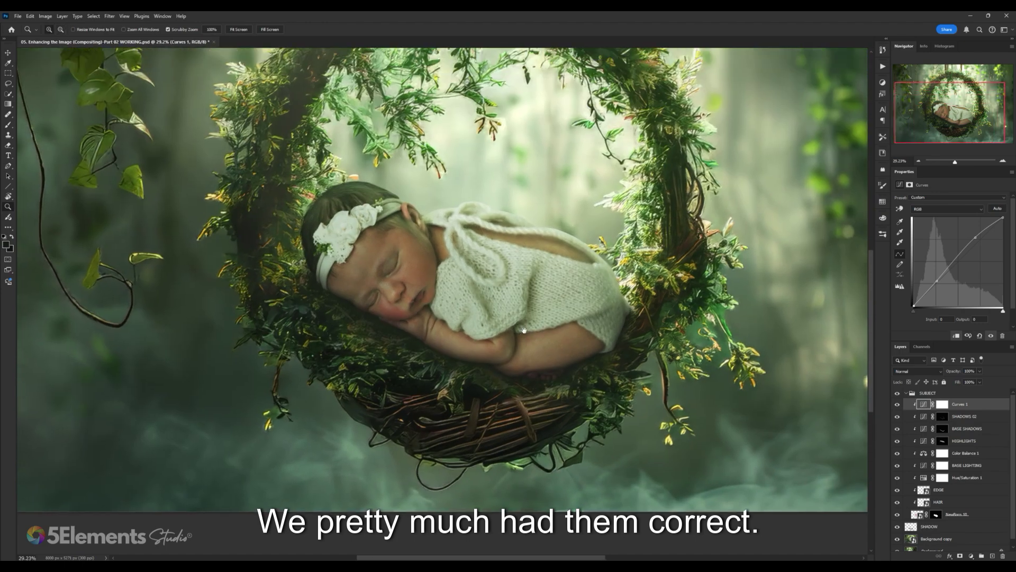
{"action": "scroll", "coordinate": [524, 330], "scroll_direction": "down", "scroll_amount": 3}
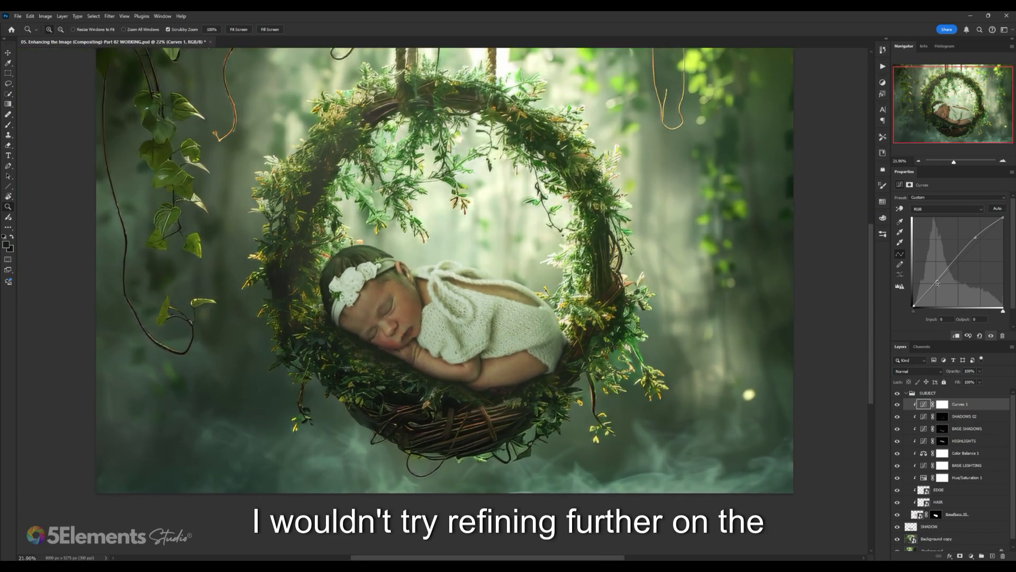
{"action": "left_click_drag", "start_coordinate": [936, 280], "coordinate": [935, 282]}
{"action": "scroll", "coordinate": [528, 265], "scroll_direction": "down", "scroll_amount": 7}
{"action": "left_click_drag", "start_coordinate": [528, 265], "coordinate": [479, 280]}
{"action": "scroll", "coordinate": [485, 283], "scroll_direction": "up", "scroll_amount": 4}
Step: Toggle the Curves 1 layer's visibility to compare the baby's brightness with and without it
{"action": "double_click", "coordinate": [898, 405]}
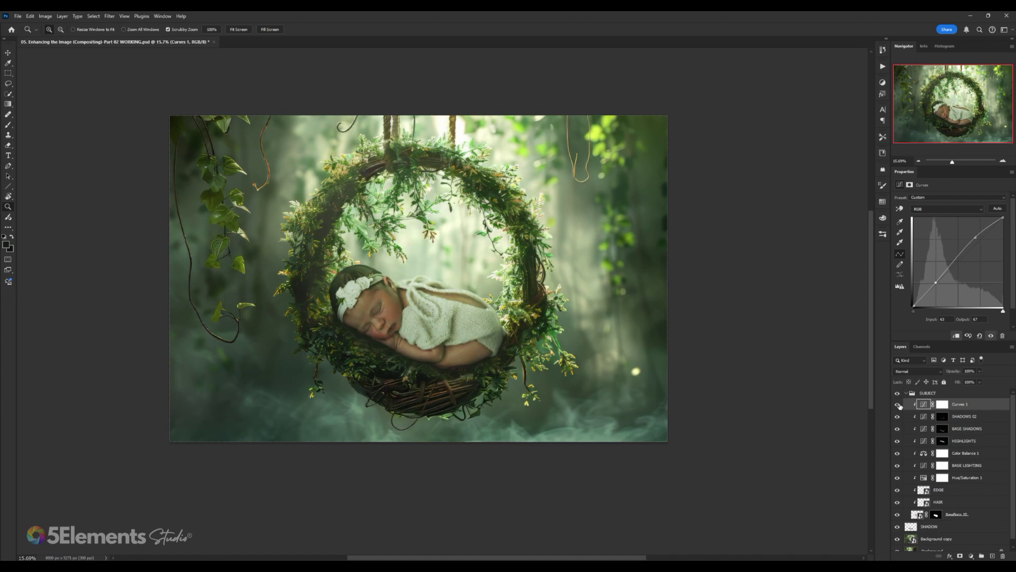
{"action": "double_click", "coordinate": [899, 405]}
{"action": "left_click", "coordinate": [898, 404]}
{"action": "left_click", "coordinate": [898, 406]}
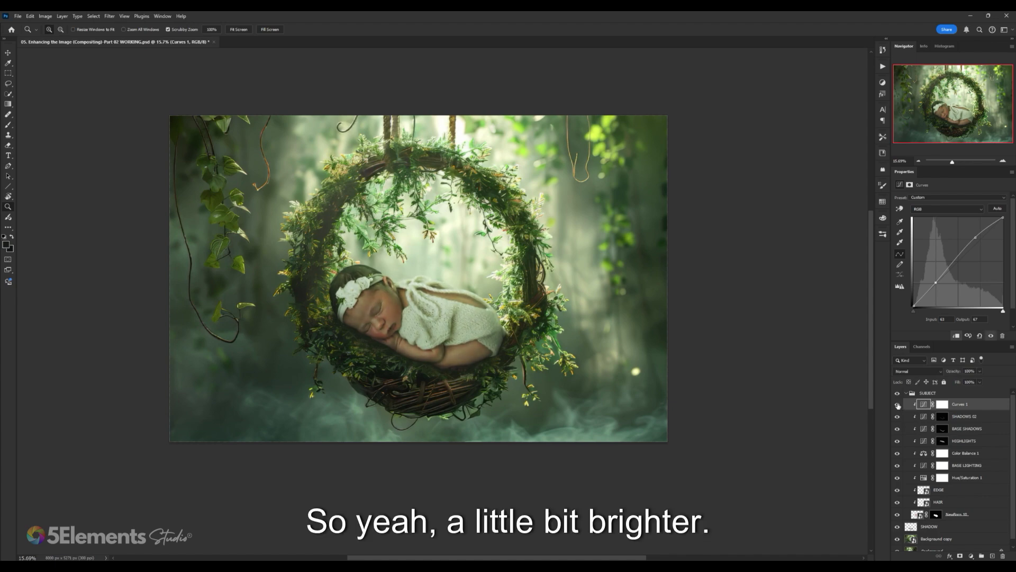
{"action": "double_click", "coordinate": [898, 405]}
Step: Flip the whole canvas horizontally to judge the composite mirrored
{"action": "left_click", "coordinate": [45, 16]}
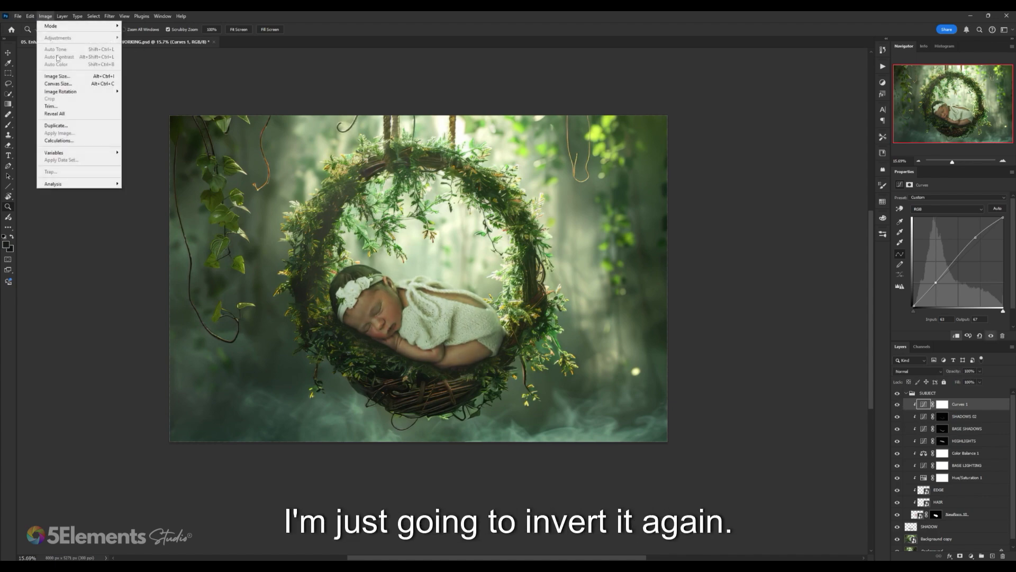
{"action": "mouse_move", "coordinate": [67, 93]}
{"action": "left_click", "coordinate": [150, 125]}
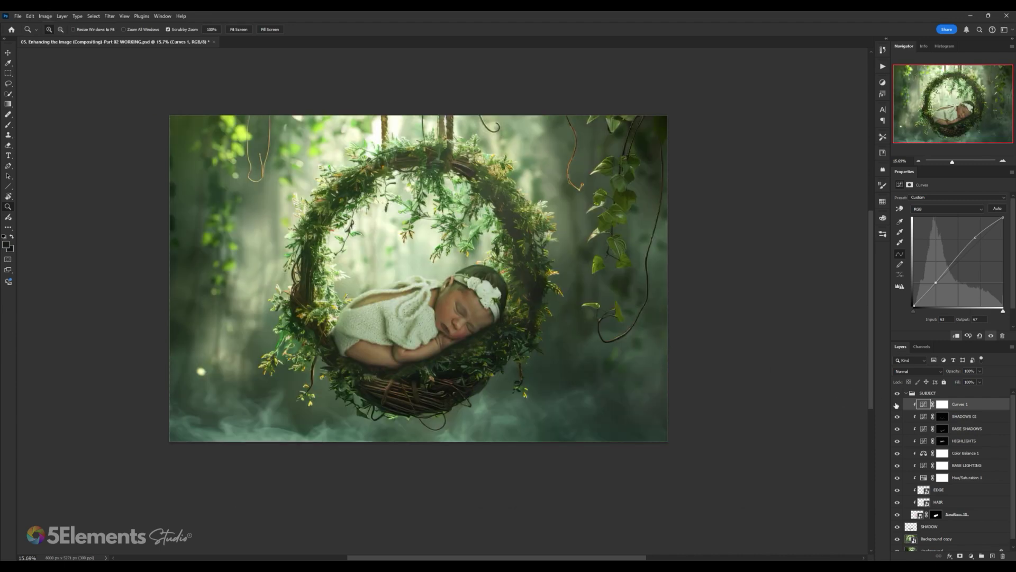
Step: Compare the mirrored composite with and without the Curves 1 layer to judge whether the extra brightness is needed
{"action": "left_click", "coordinate": [897, 405]}
{"action": "left_click", "coordinate": [897, 405]}
{"action": "left_click", "coordinate": [898, 404]}
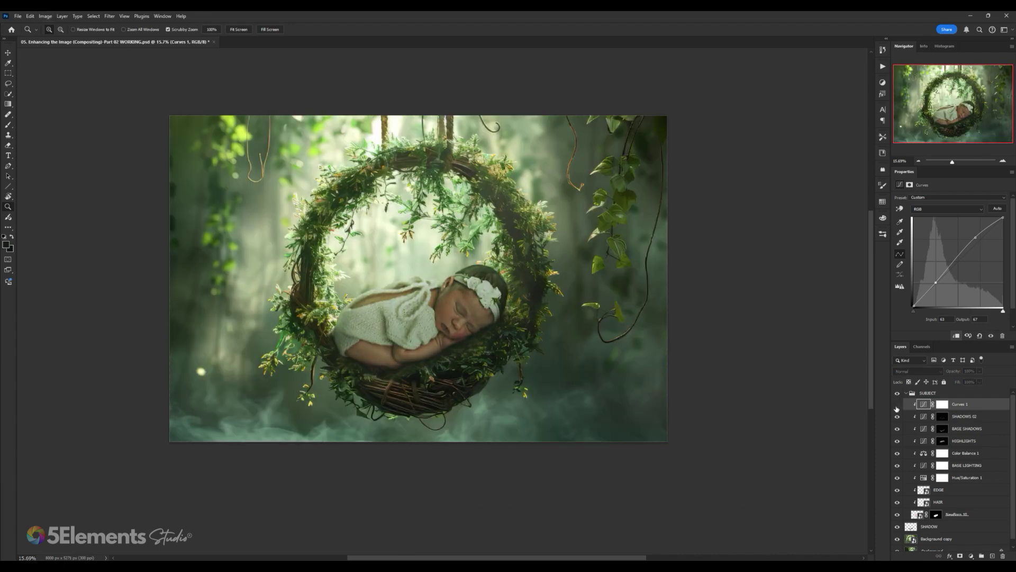
{"action": "left_click", "coordinate": [897, 405]}
{"action": "left_click", "coordinate": [897, 405]}
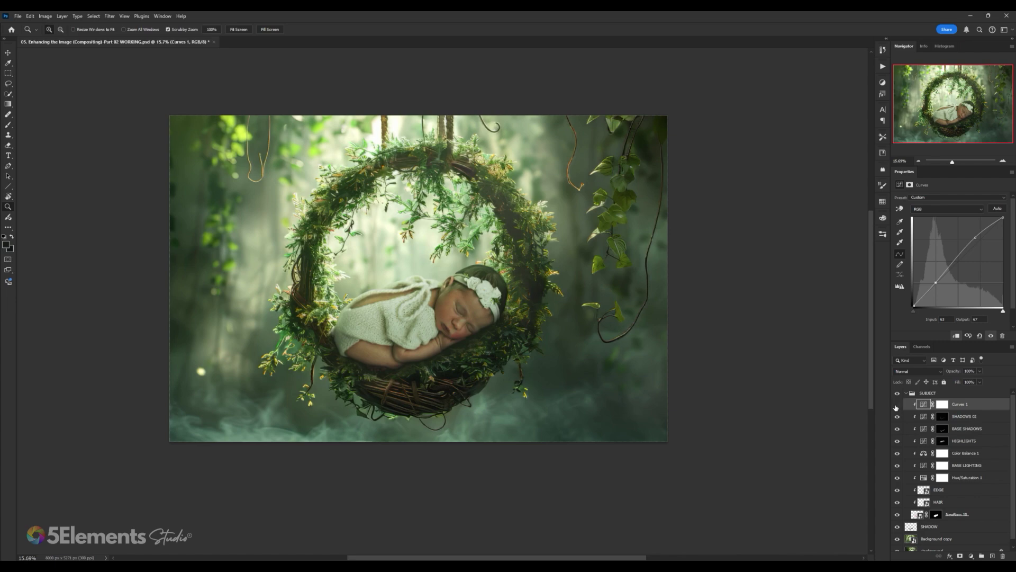
{"action": "left_click", "coordinate": [897, 405]}
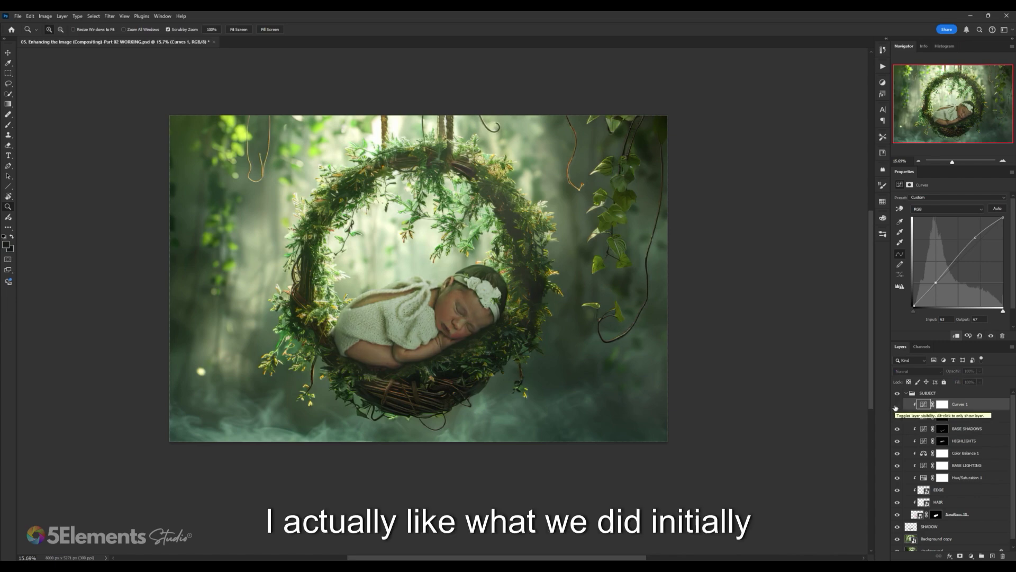
{"action": "left_click", "coordinate": [897, 406]}
{"action": "left_click", "coordinate": [897, 406]}
{"action": "left_click", "coordinate": [896, 405]}
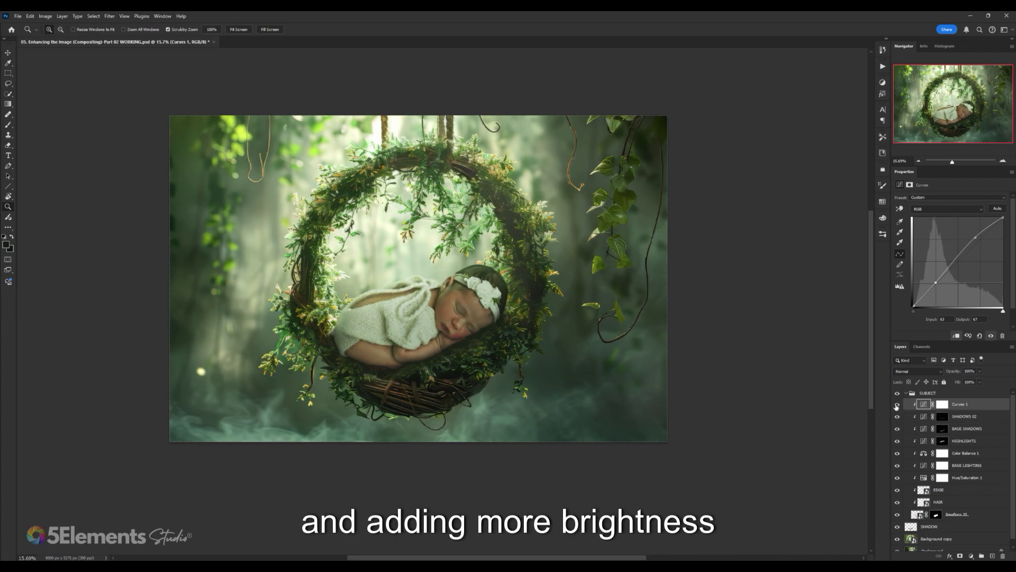
{"action": "left_click", "coordinate": [896, 405]}
{"action": "left_click", "coordinate": [897, 405]}
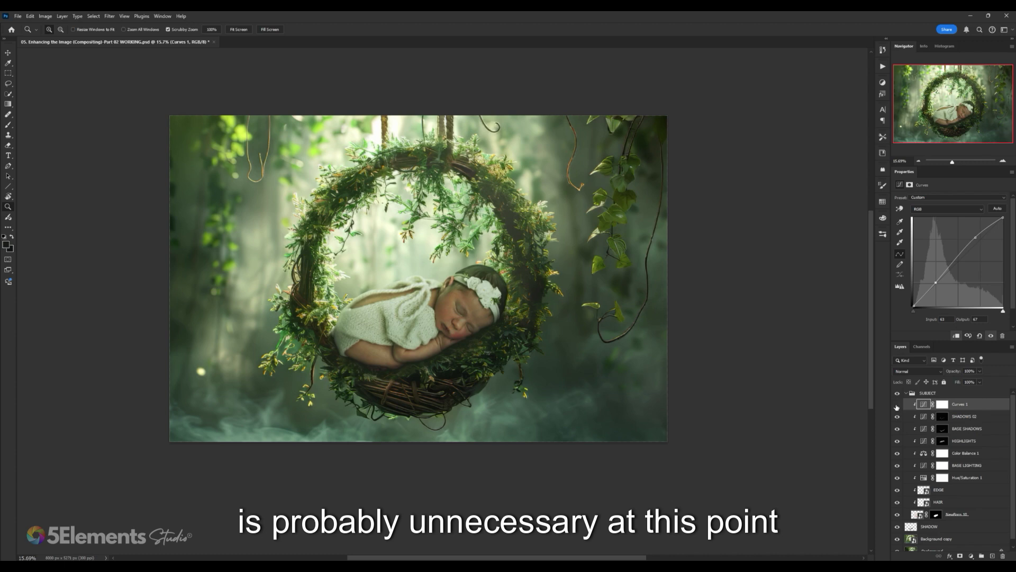
Step: Compare the baby with and without the Curves 1 brightening in the mirrored composite, leaving the layer visible
{"action": "left_click", "coordinate": [897, 405]}
{"action": "left_click", "coordinate": [896, 406]}
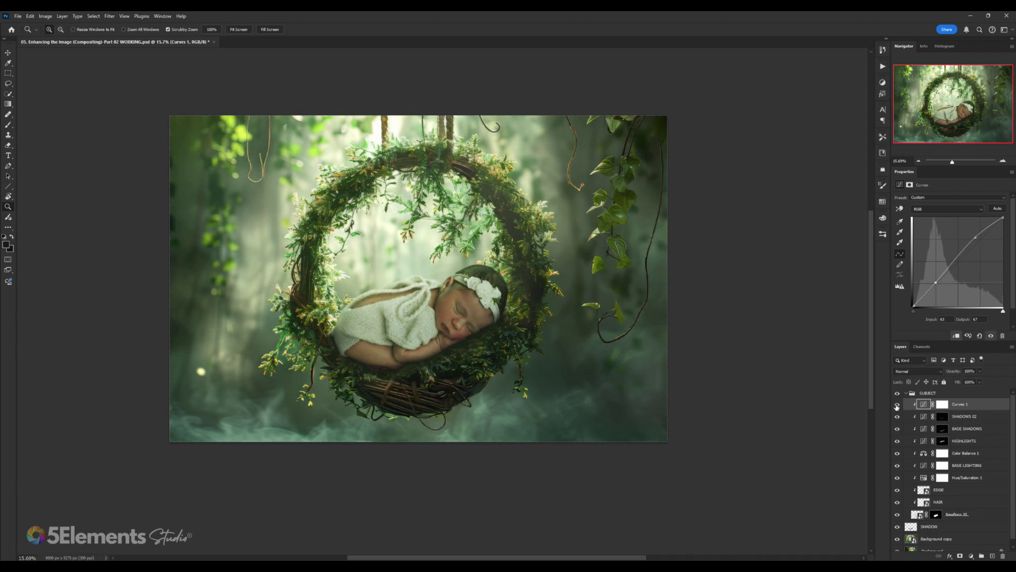
{"action": "left_click", "coordinate": [896, 405]}
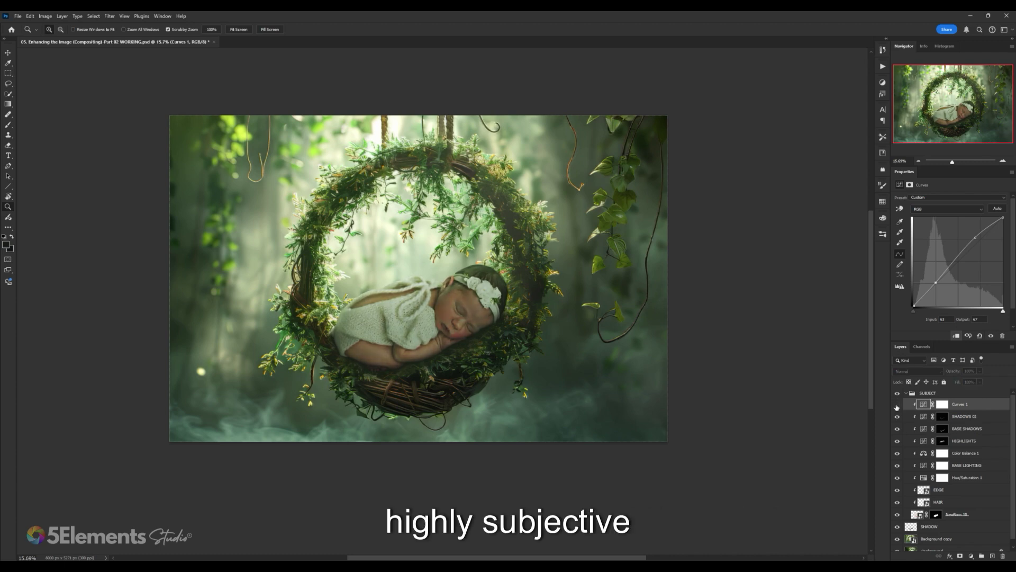
{"action": "left_click", "coordinate": [897, 406]}
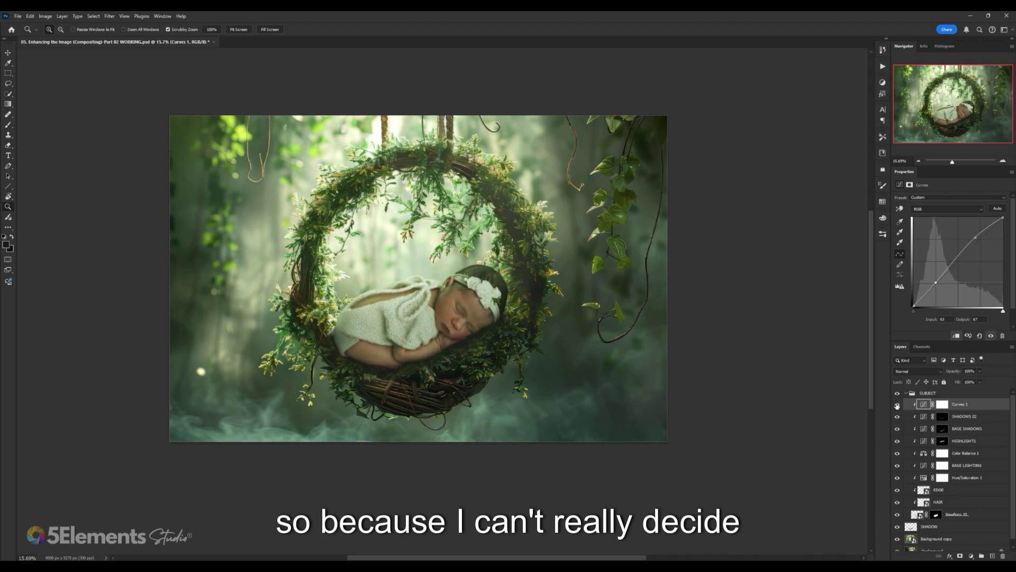
{"action": "left_click", "coordinate": [897, 406]}
{"action": "left_click", "coordinate": [897, 405]}
{"action": "left_click", "coordinate": [897, 406]}
{"action": "left_click", "coordinate": [897, 406]}
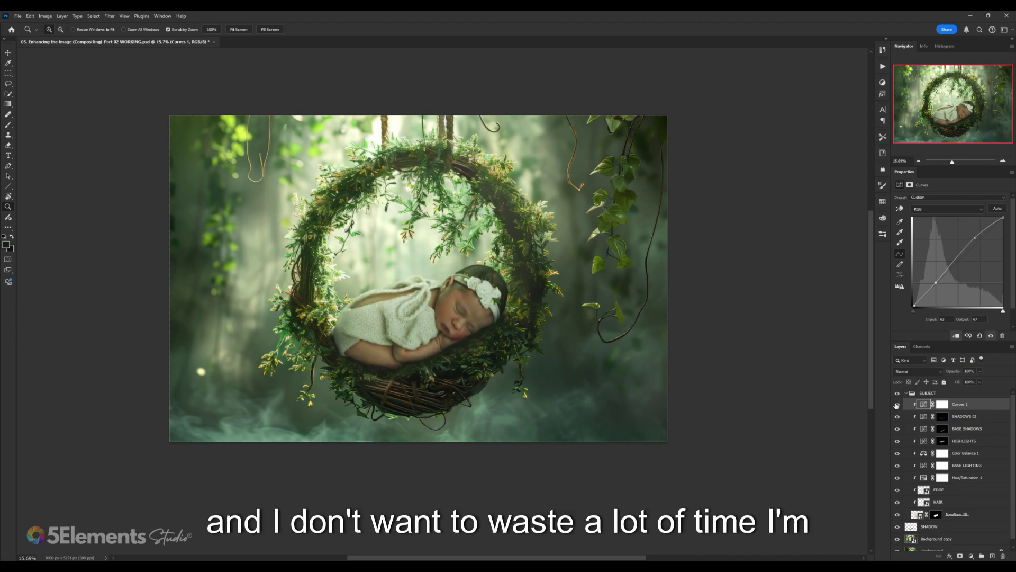
{"action": "left_click", "coordinate": [897, 405]}
{"action": "left_click", "coordinate": [897, 406]}
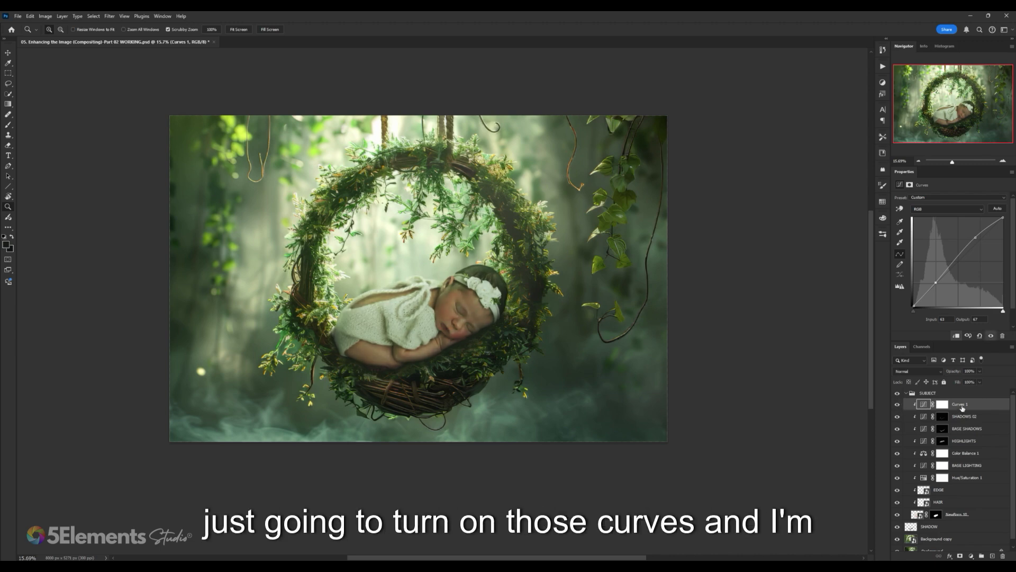
Step: Rename the Curves 1 adjustment layer to FINALCURVES
{"action": "double_click", "coordinate": [961, 404]}
{"action": "type", "text": "FiNALC"}
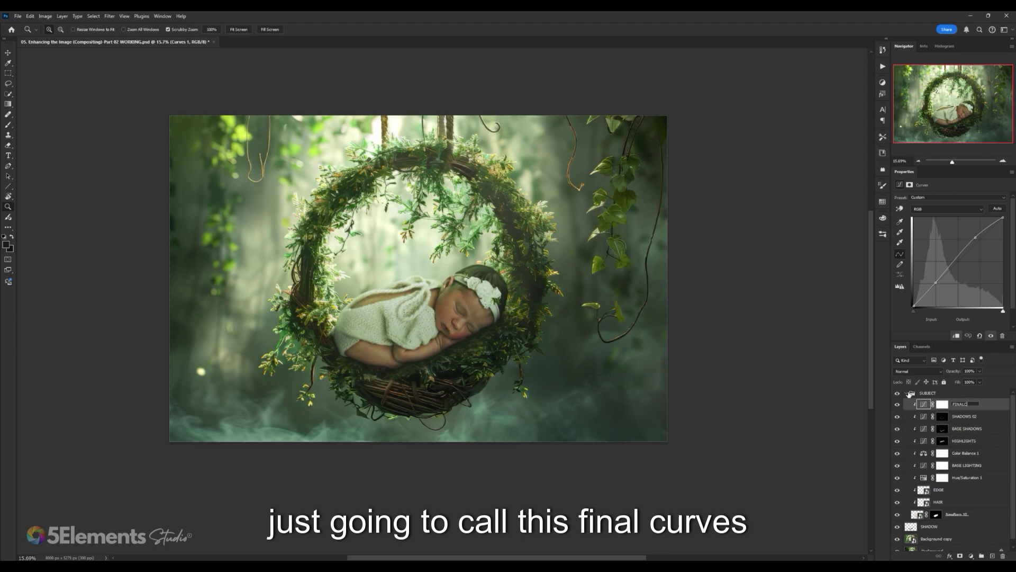
{"action": "type", "text": "URVES"}
{"action": "key", "text": "Return"}
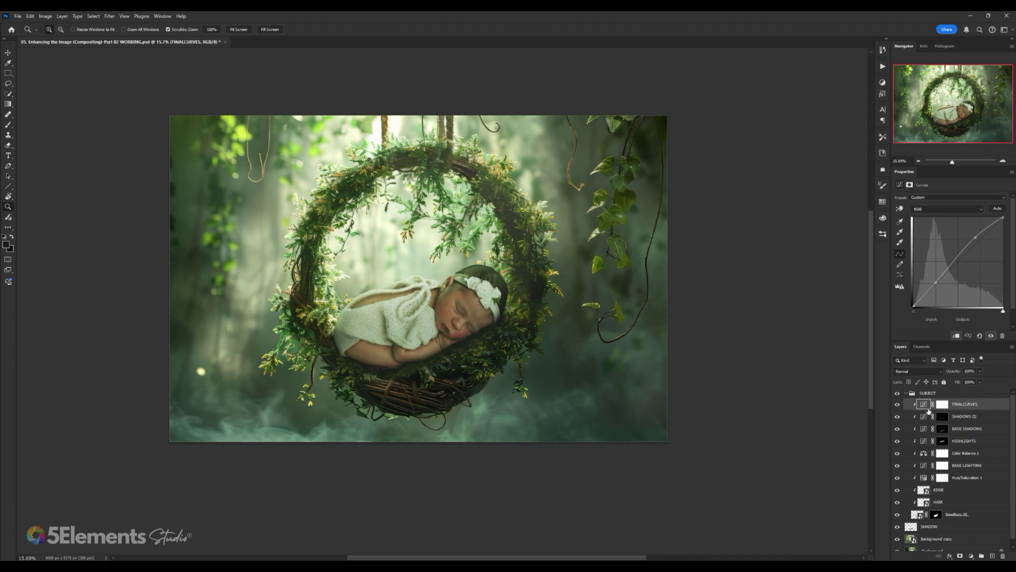
Step: Nudge the highlight point on the FINALCURVES curve to about input 179, output 197
{"action": "left_click", "coordinate": [897, 405]}
{"action": "left_click", "coordinate": [897, 404]}
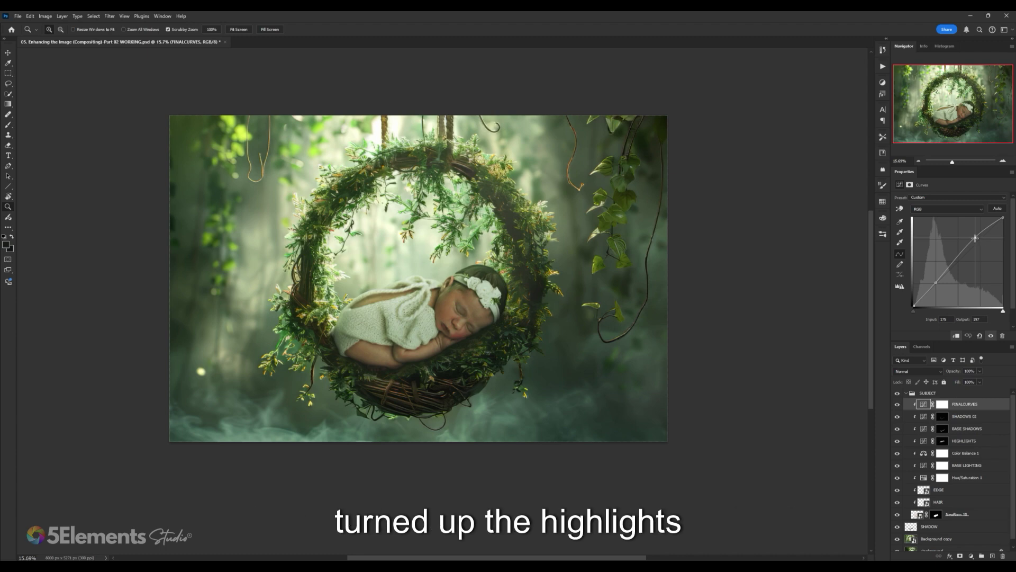
{"action": "left_click_drag", "start_coordinate": [978, 239], "coordinate": [978, 239]}
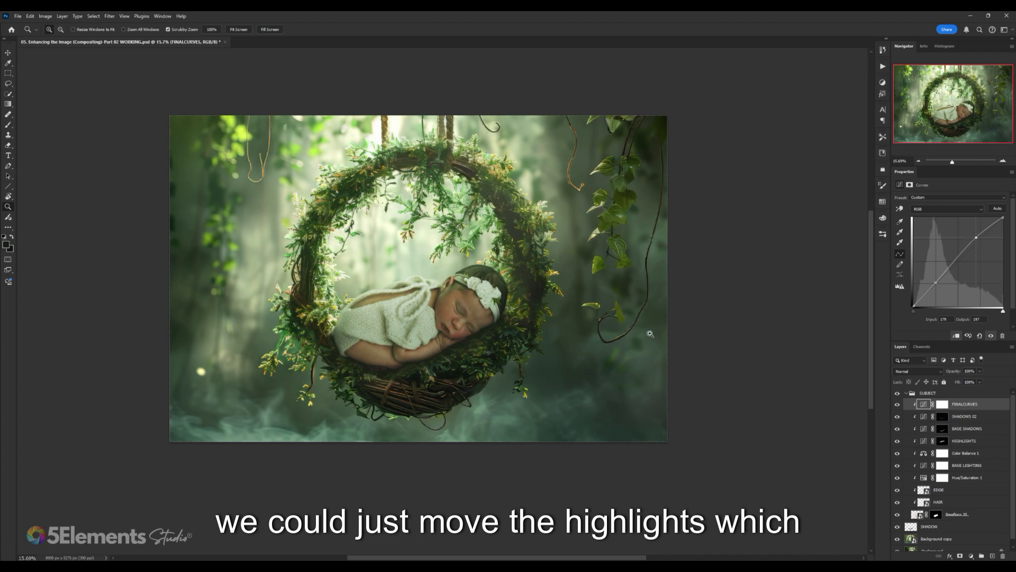
{"action": "scroll", "coordinate": [409, 319], "scroll_direction": "up", "scroll_amount": 5}
{"action": "scroll", "coordinate": [385, 308], "scroll_direction": "down", "scroll_amount": 4}
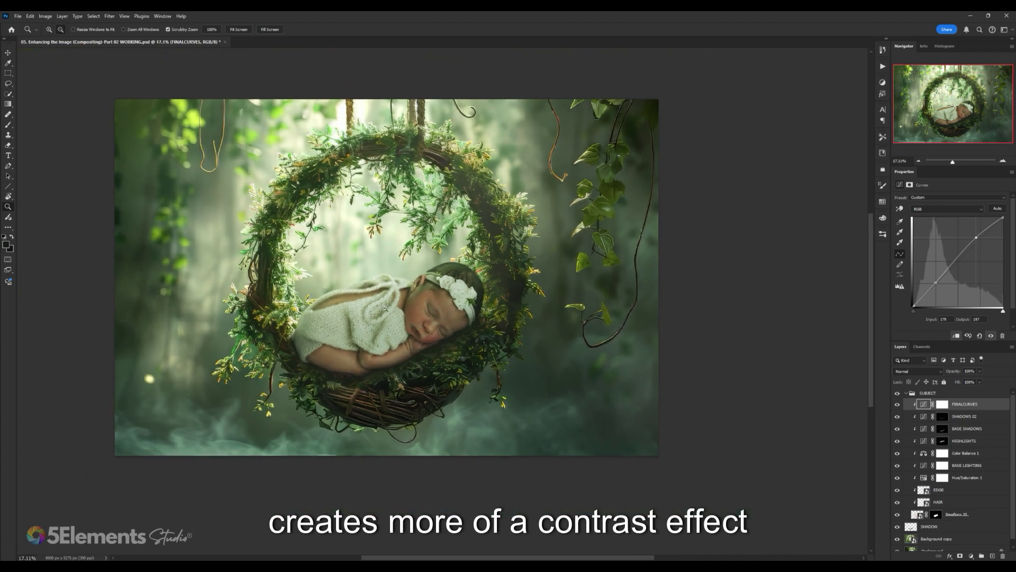
{"action": "left_click_drag", "start_coordinate": [431, 273], "coordinate": [442, 282]}
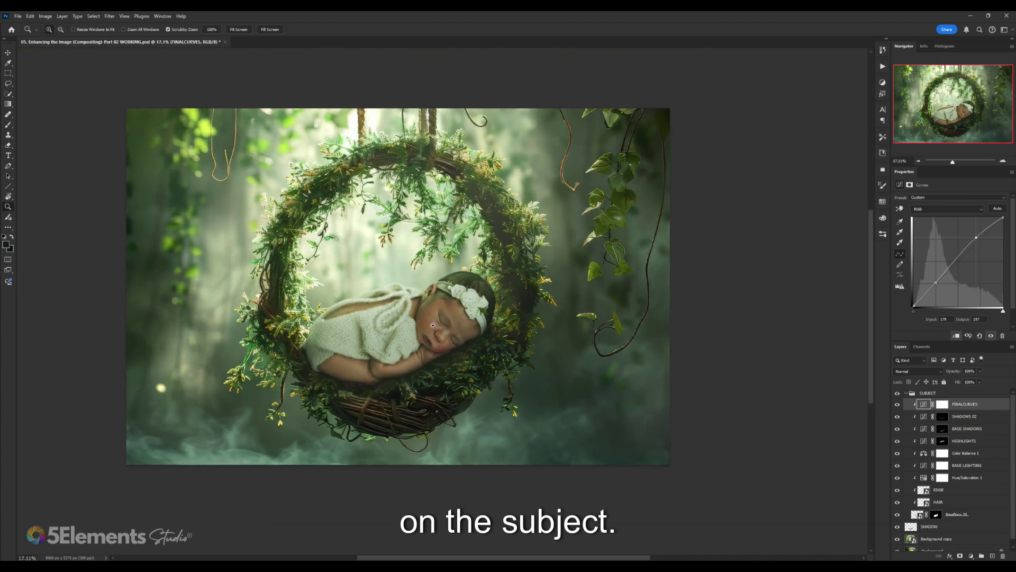
Step: Toggle the FINALCURVES layer's visibility to judge its contrast on the baby, leaving it switched on
{"action": "left_click", "coordinate": [897, 405]}
{"action": "left_click", "coordinate": [897, 405]}
{"action": "left_click", "coordinate": [898, 405]}
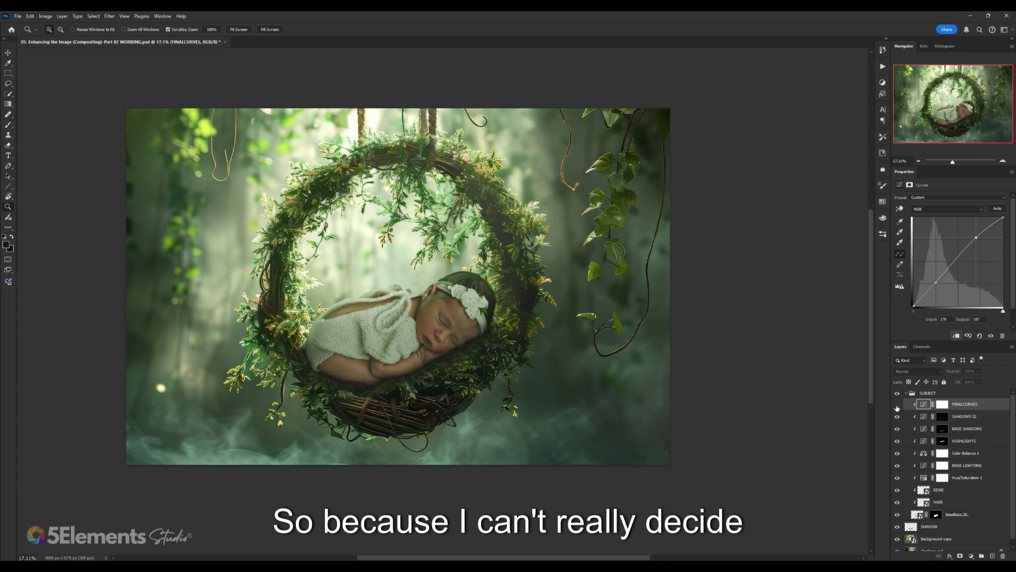
{"action": "left_click", "coordinate": [897, 405]}
{"action": "left_click", "coordinate": [897, 405]}
{"action": "left_click", "coordinate": [897, 405]}
{"action": "left_click", "coordinate": [897, 405]}
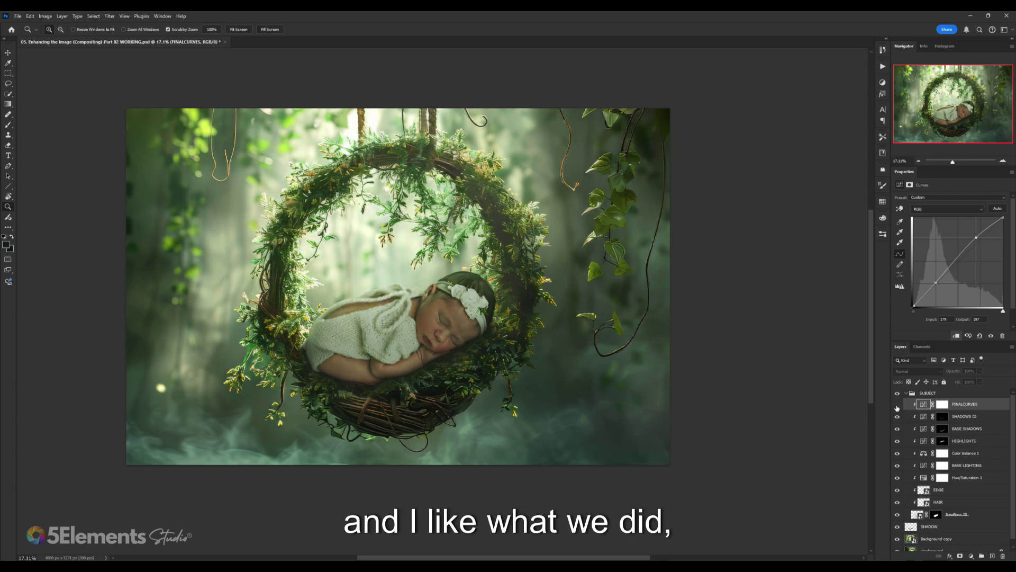
{"action": "left_click_drag", "start_coordinate": [380, 354], "coordinate": [407, 332]}
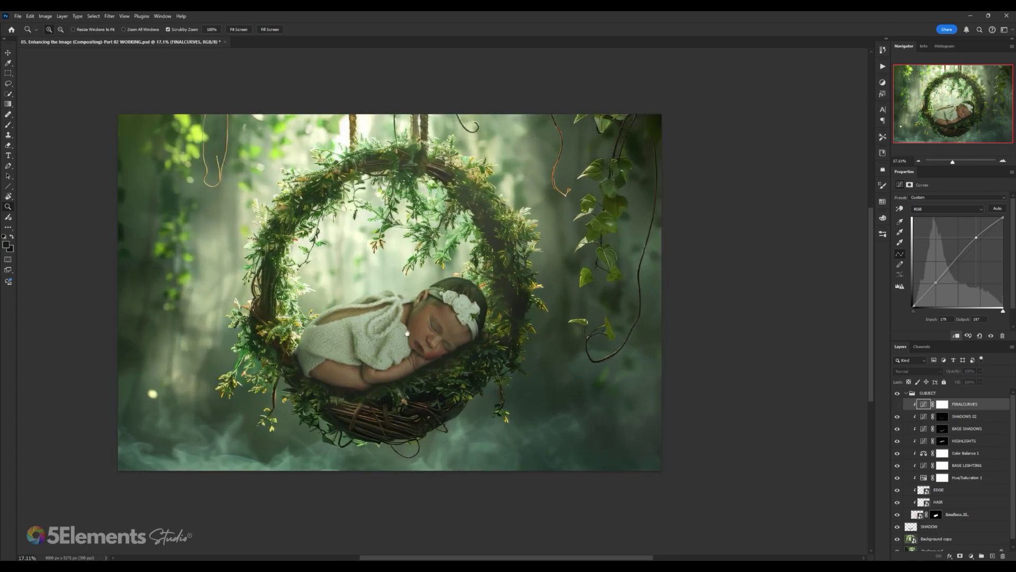
{"action": "left_click", "coordinate": [898, 405]}
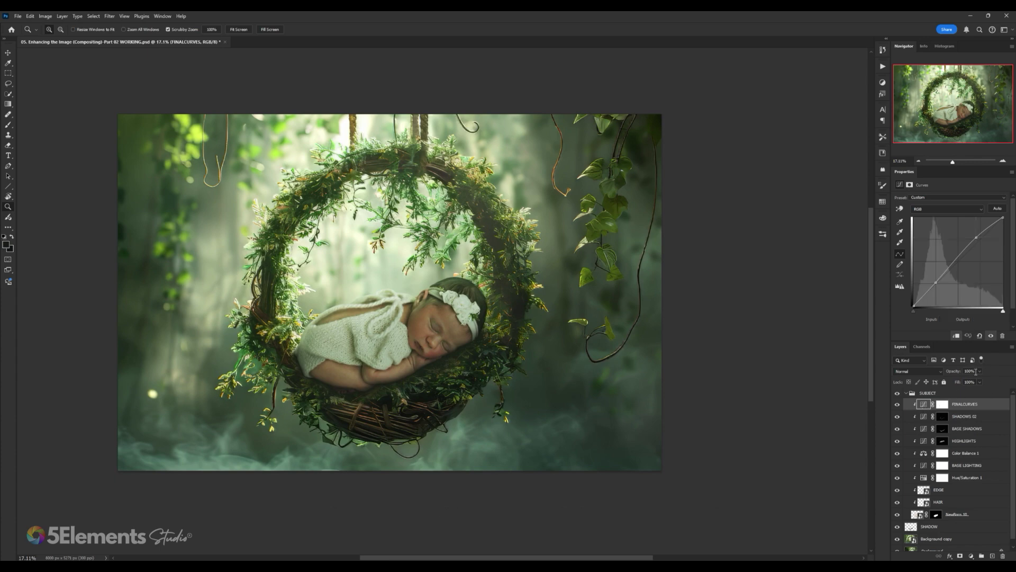
Step: Try a FINALCURVES opacity between 30% and 40%, checking the layer's effect with the composite at a smaller size
{"action": "left_click", "coordinate": [981, 373]}
{"action": "left_click_drag", "start_coordinate": [982, 381], "coordinate": [956, 382]}
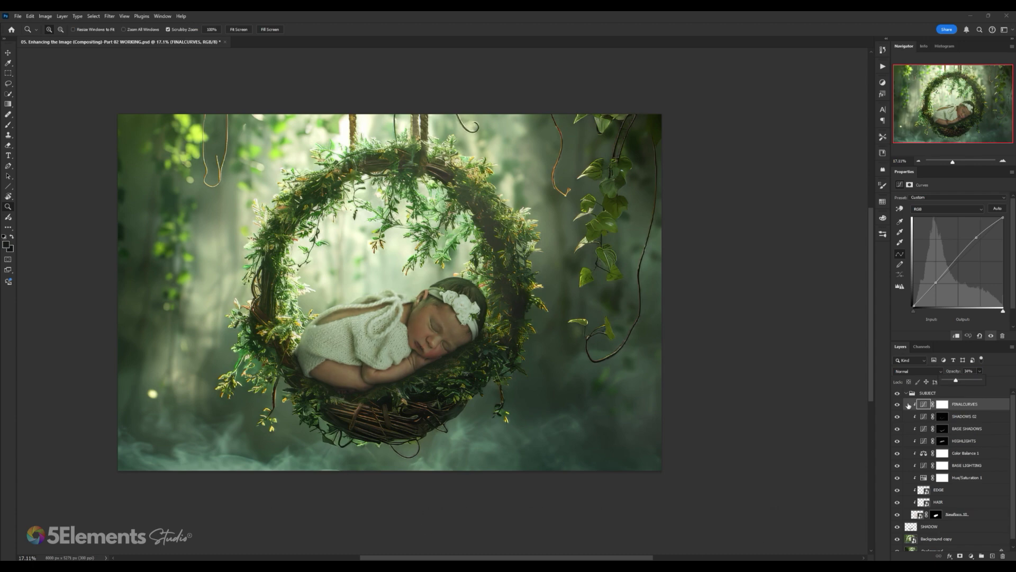
{"action": "left_click", "coordinate": [897, 403]}
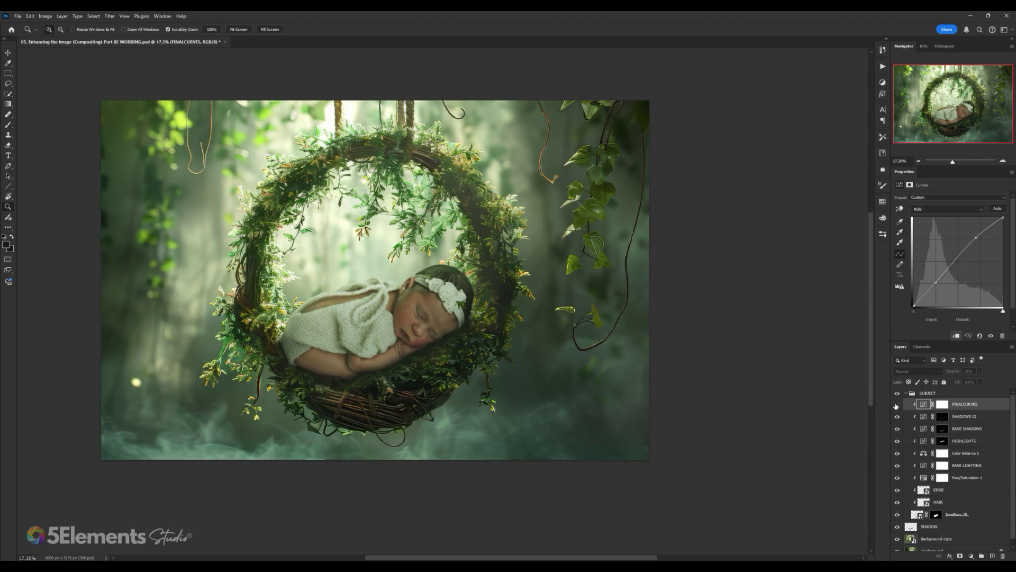
{"action": "left_click", "coordinate": [896, 405]}
{"action": "left_click", "coordinate": [896, 404]}
{"action": "left_click", "coordinate": [896, 404]}
{"action": "scroll", "coordinate": [351, 310], "scroll_direction": "down", "scroll_amount": 3}
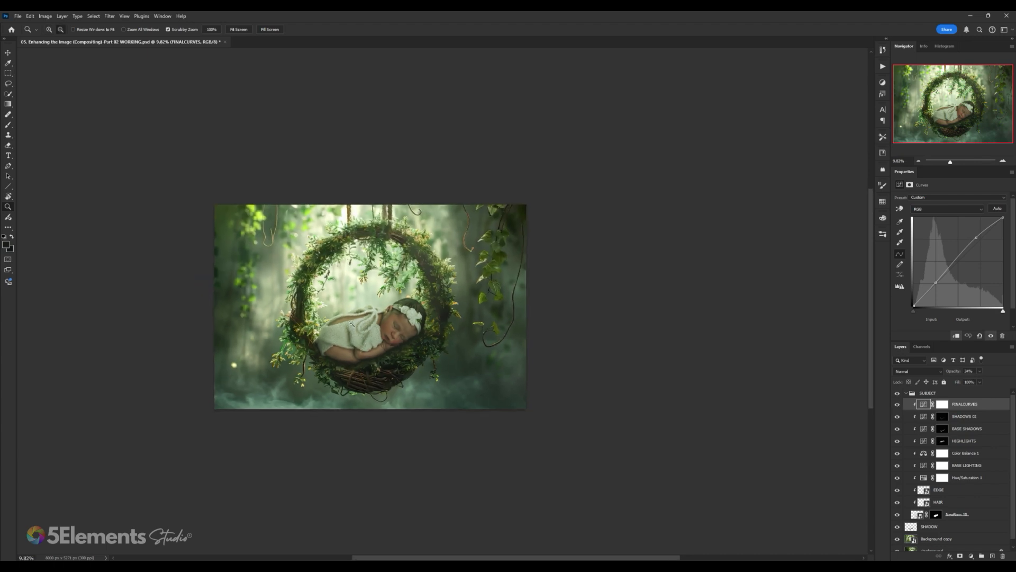
{"action": "scroll", "coordinate": [351, 323], "scroll_direction": "up", "scroll_amount": 3}
Step: Compare the baby repeatedly with and without the reduced-opacity FINALCURVES layer
{"action": "left_click", "coordinate": [897, 404]}
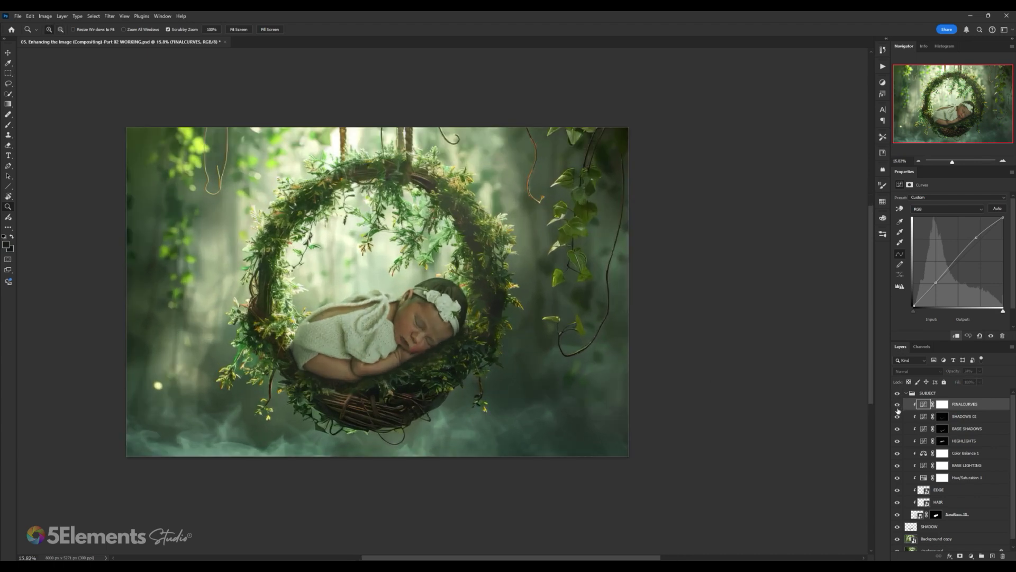
{"action": "left_click", "coordinate": [897, 405]}
{"action": "left_click", "coordinate": [897, 404]}
{"action": "left_click", "coordinate": [897, 405]}
{"action": "left_click", "coordinate": [897, 405]}
{"action": "left_click", "coordinate": [897, 404]}
{"action": "left_click", "coordinate": [897, 407]}
{"action": "left_click", "coordinate": [897, 406]}
{"action": "left_click", "coordinate": [897, 408]}
{"action": "left_click", "coordinate": [897, 407]}
Step: Set the FINALCURVES layer's opacity to 20% and compare the baby with and without it
{"action": "left_click", "coordinate": [903, 348]}
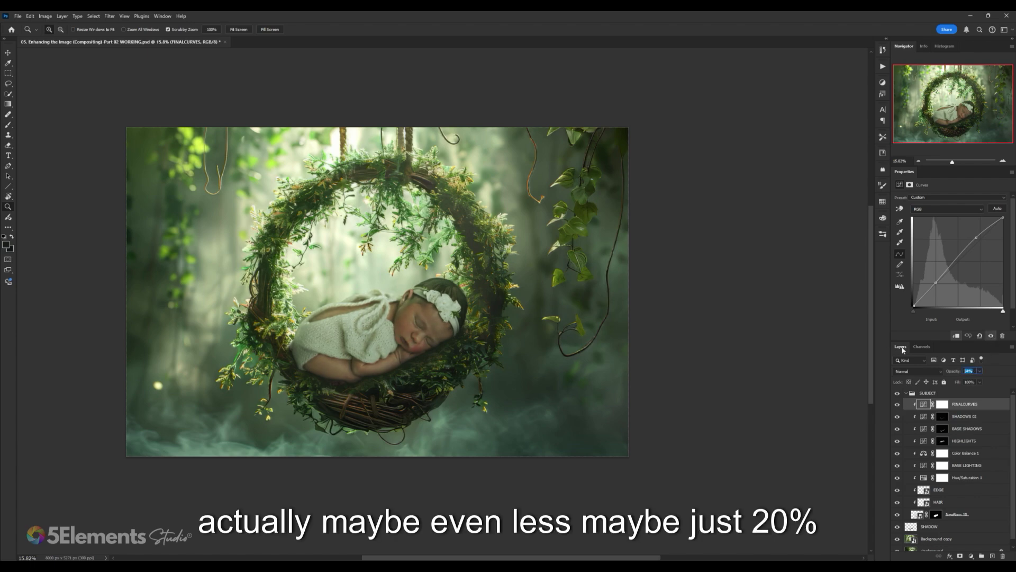
{"action": "type", "text": "20"}
{"action": "key", "text": "Return"}
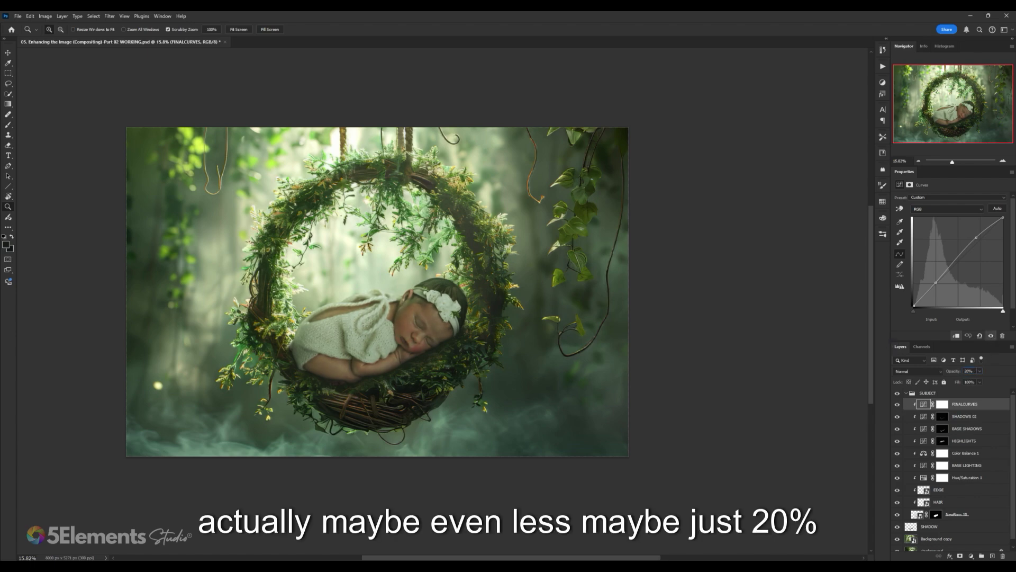
{"action": "left_click", "coordinate": [896, 406]}
{"action": "left_click", "coordinate": [897, 406]}
{"action": "left_click", "coordinate": [896, 406]}
{"action": "left_click", "coordinate": [897, 407]}
{"action": "left_click_drag", "start_coordinate": [384, 326], "coordinate": [333, 202]}
Step: Flip the whole canvas horizontally back to its original orientation and view the composite slightly larger
{"action": "left_click", "coordinate": [45, 16]}
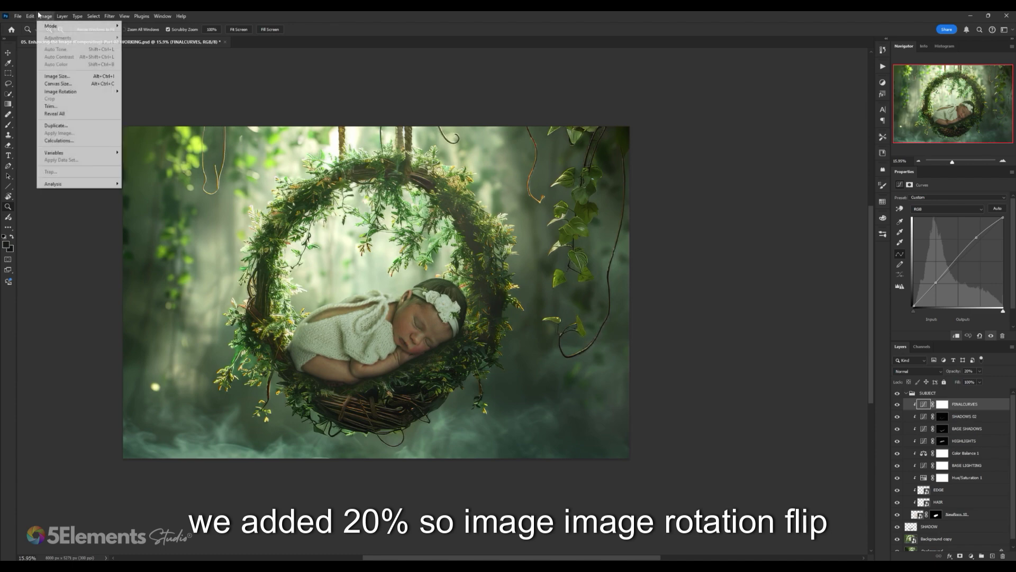
{"action": "mouse_move", "coordinate": [82, 91]}
{"action": "left_click", "coordinate": [164, 126]}
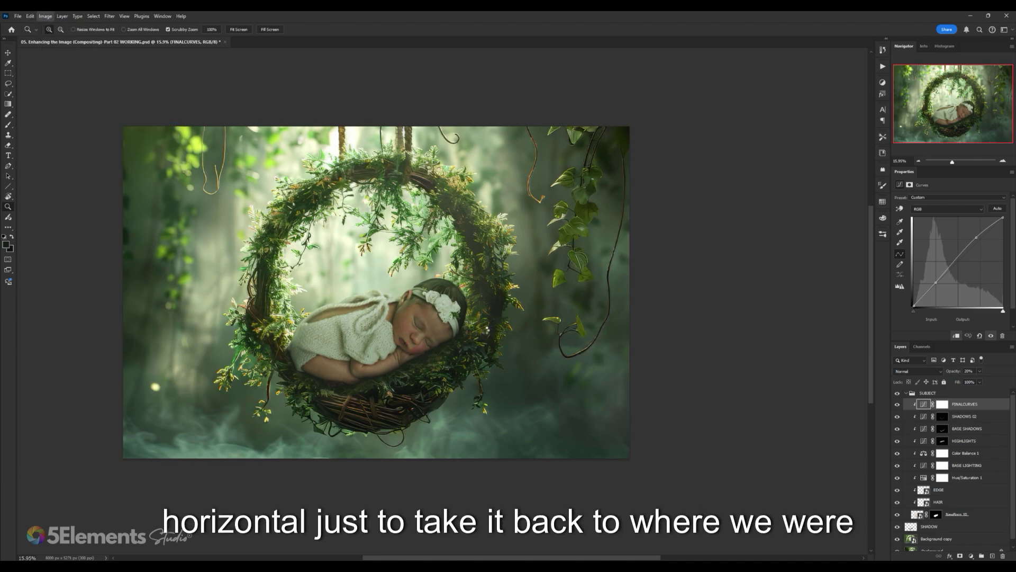
{"action": "left_click_drag", "start_coordinate": [424, 319], "coordinate": [411, 302]}
{"action": "left_click_drag", "start_coordinate": [412, 301], "coordinate": [397, 324]}
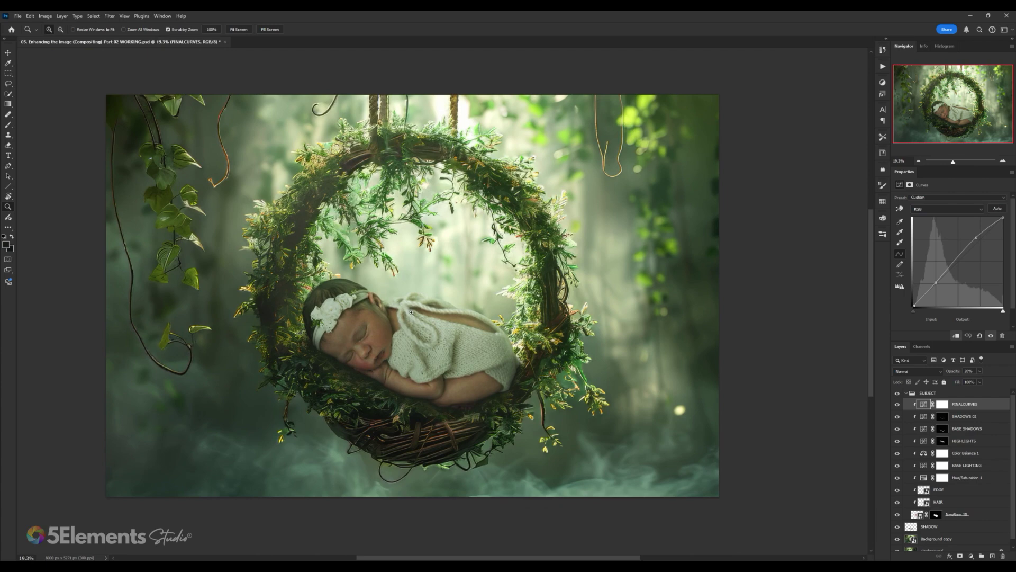